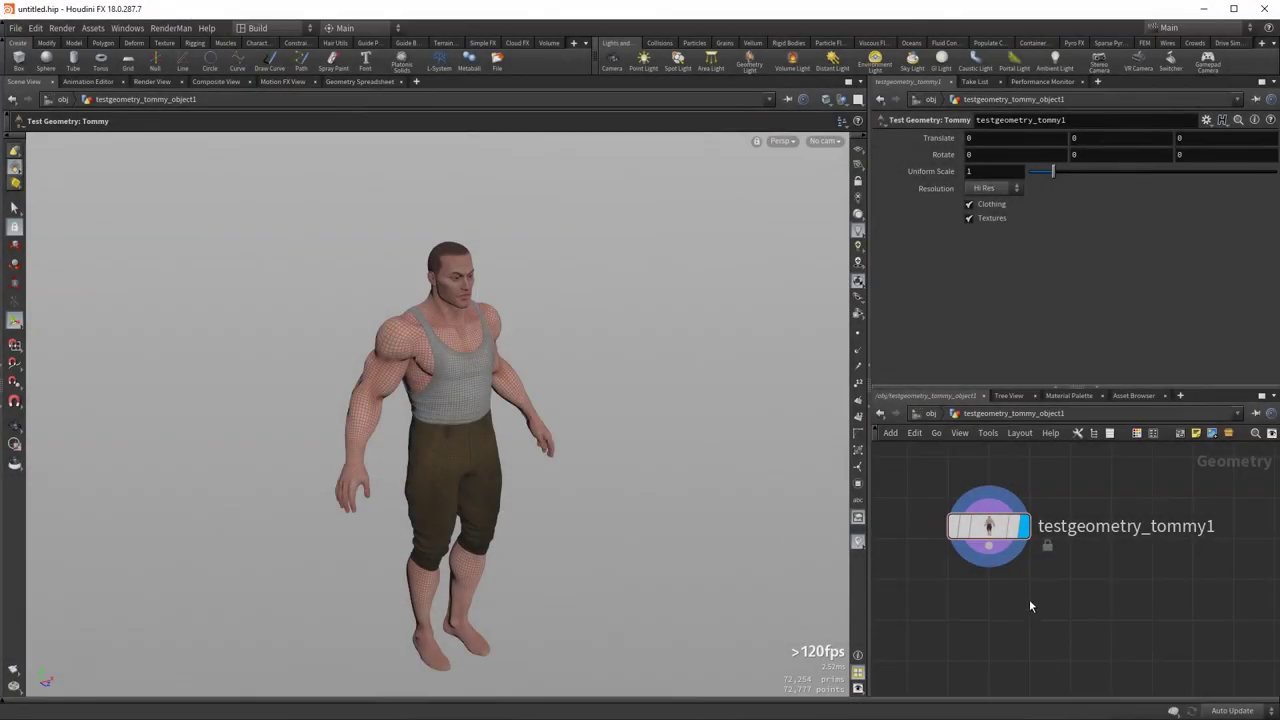
- Add an Attribute Paint node after the testgeometry_tommy1 node
left_click_drag(547, 397, 571, 420)
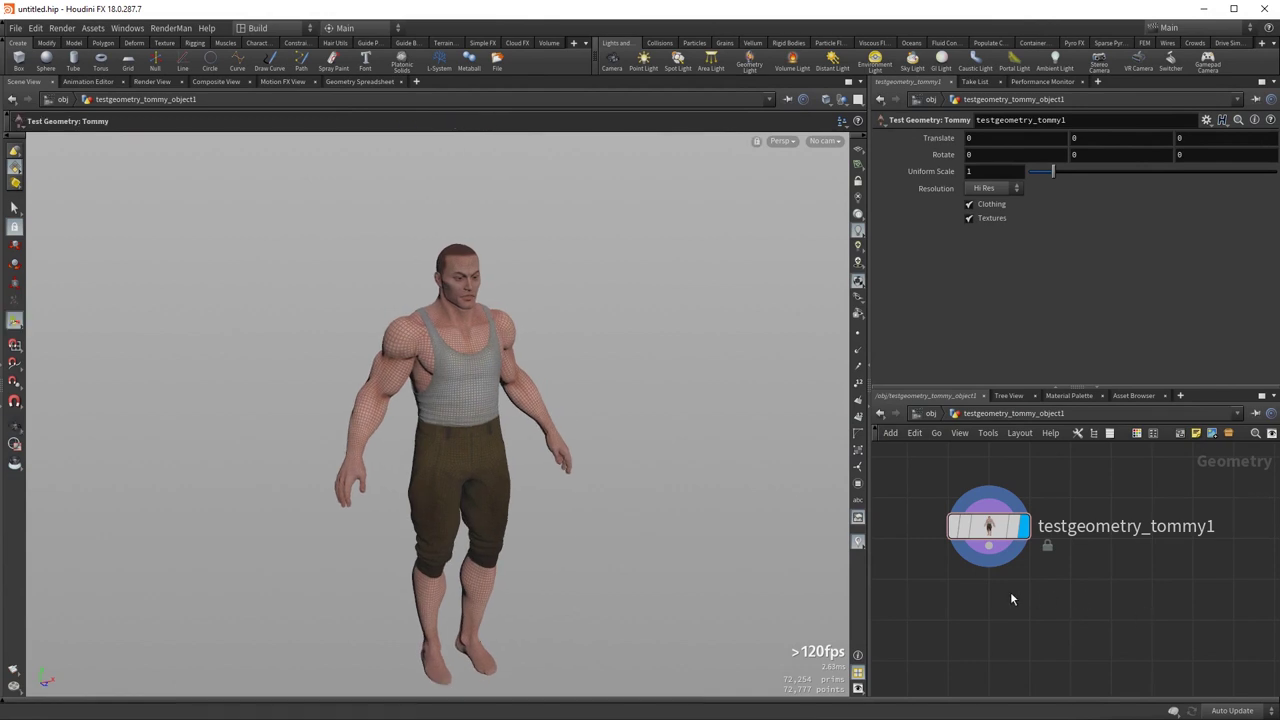
key("Tab")
type("atpai")
key("Return")
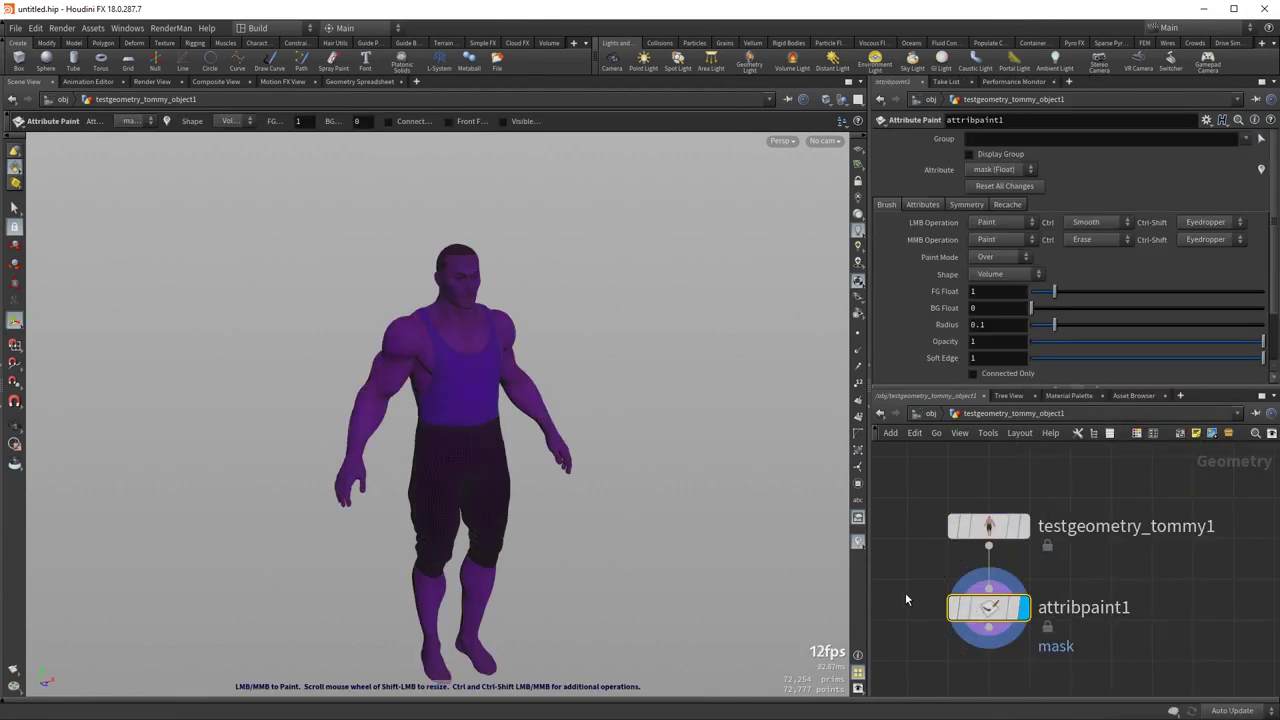
mouse_move(905, 592)
middle_mouse_down()
mouse_move(912, 479)
mouse_move(921, 508)
middle_mouse_up()
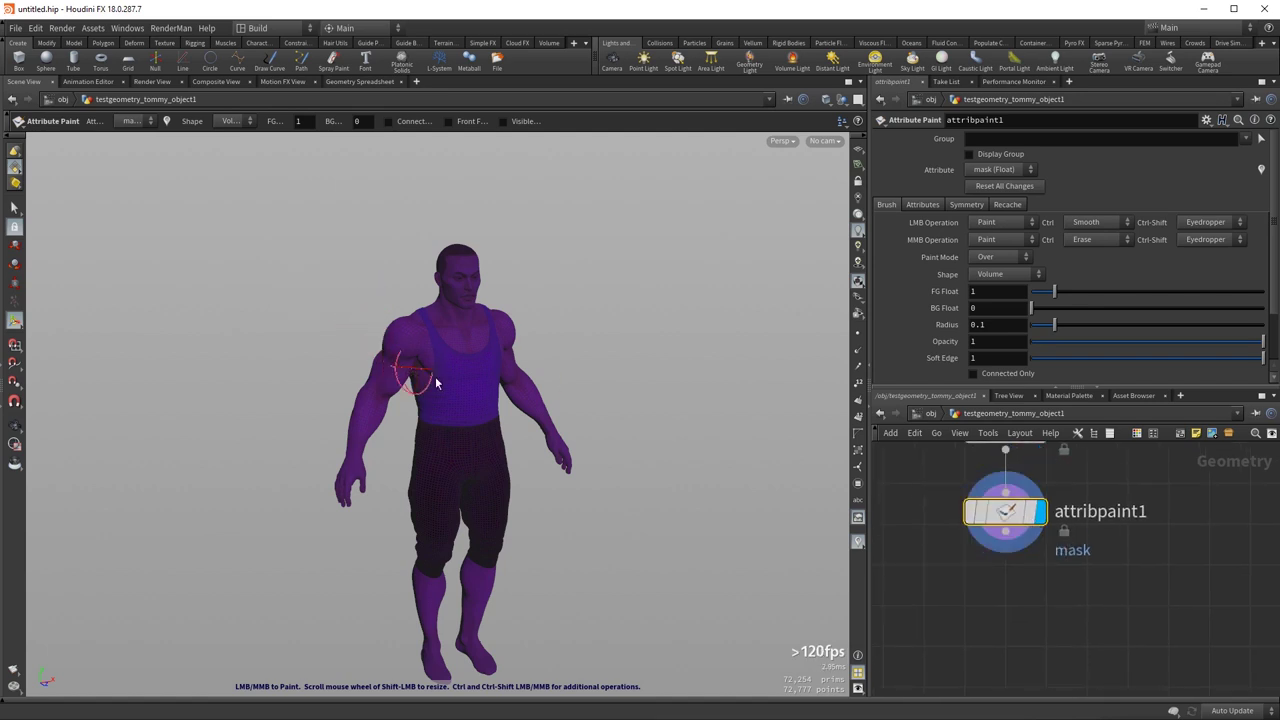
- Paint the mask attribute at value 1 over the character's chest and belly with the Volume brush at radius 0.1
key("space")
right_click_drag(435, 452, 634, 381)
middle_click_drag(634, 381, 566, 494)
left_click_drag(566, 494, 583, 514)
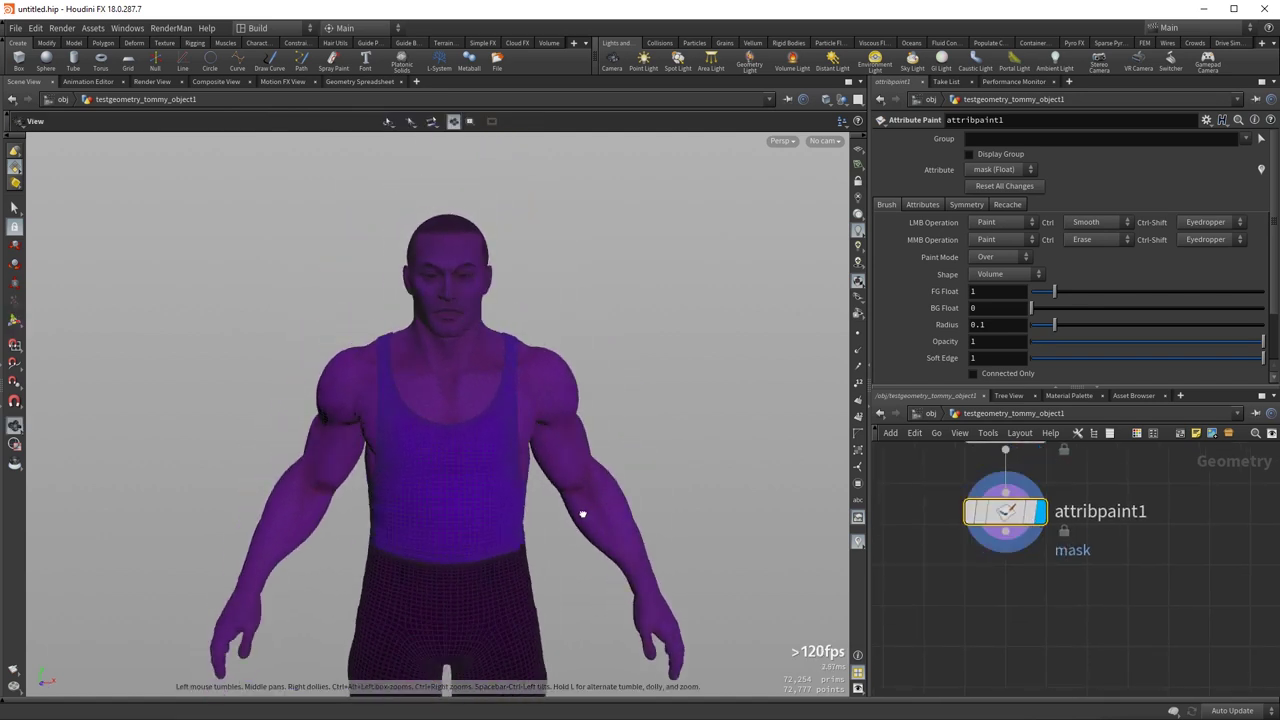
key("Return")
mouse_move(524, 483)
left_mouse_down()
mouse_move(420, 486)
mouse_move(446, 450)
mouse_move(449, 400)
mouse_move(451, 413)
left_mouse_up()
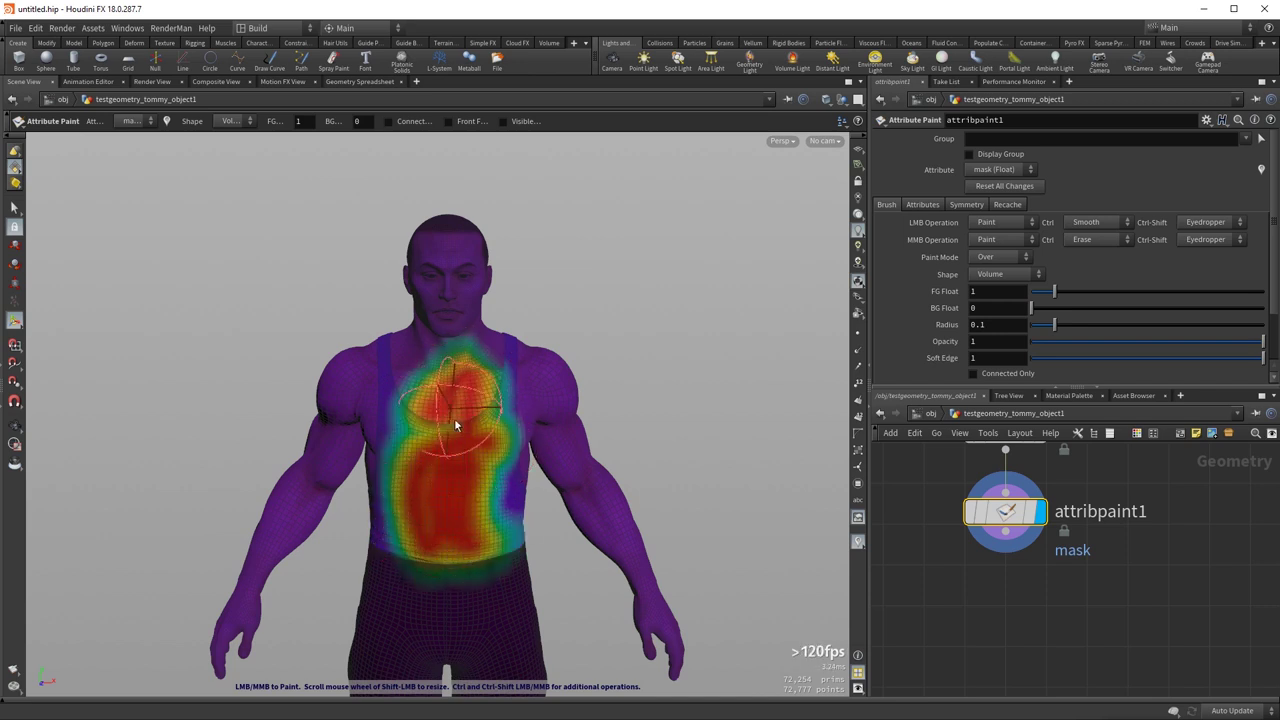
key("Escape")
mouse_move(460, 457)
left_mouse_down()
mouse_move(617, 480)
mouse_move(537, 520)
mouse_move(451, 413)
mouse_move(574, 514)
mouse_move(429, 463)
mouse_move(457, 491)
mouse_move(410, 341)
mouse_move(397, 397)
mouse_move(423, 554)
left_mouse_up()
middle_click_drag(423, 554, 402, 336, "alt")
mouse_move(397, 490)
left_mouse_down()
mouse_move(469, 434)
mouse_move(437, 562)
mouse_move(366, 480)
mouse_move(327, 483)
left_mouse_up()
left_click_drag(313, 314, 366, 432)
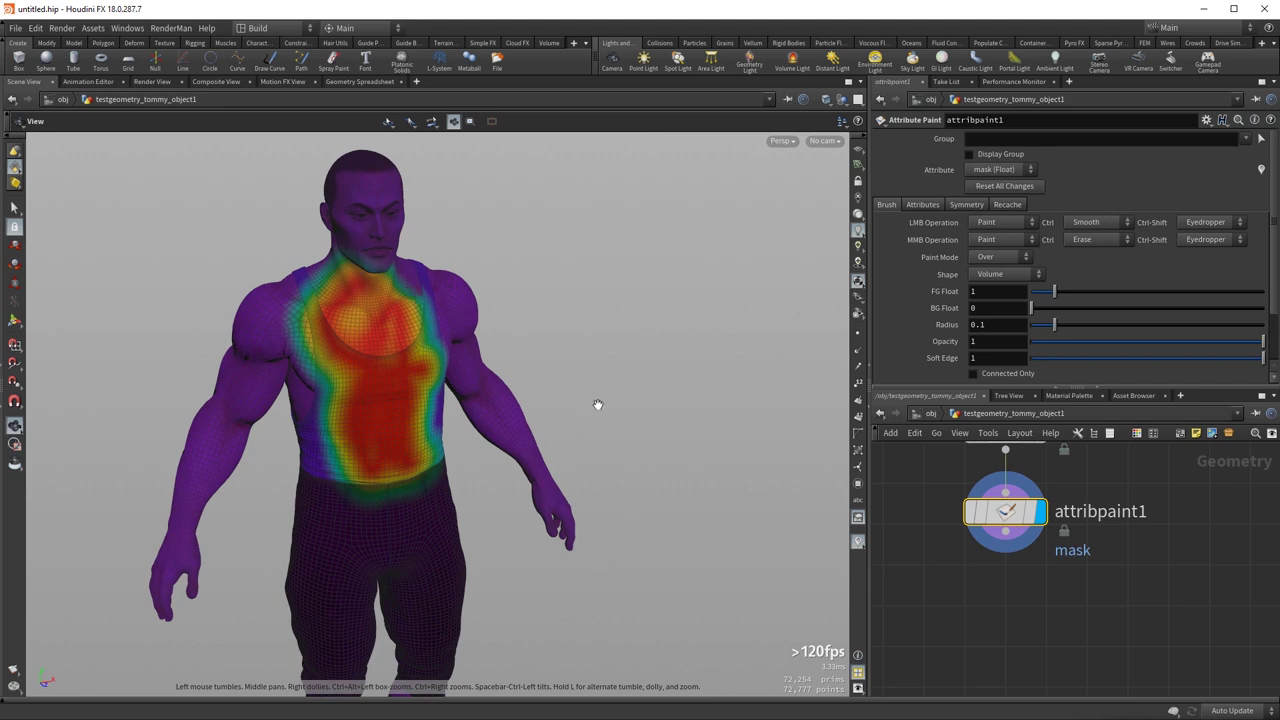
key("Return")
- Examine the visualizer list and compare the original test geometry's display with that of the attribpaint1 node
left_click(858, 542)
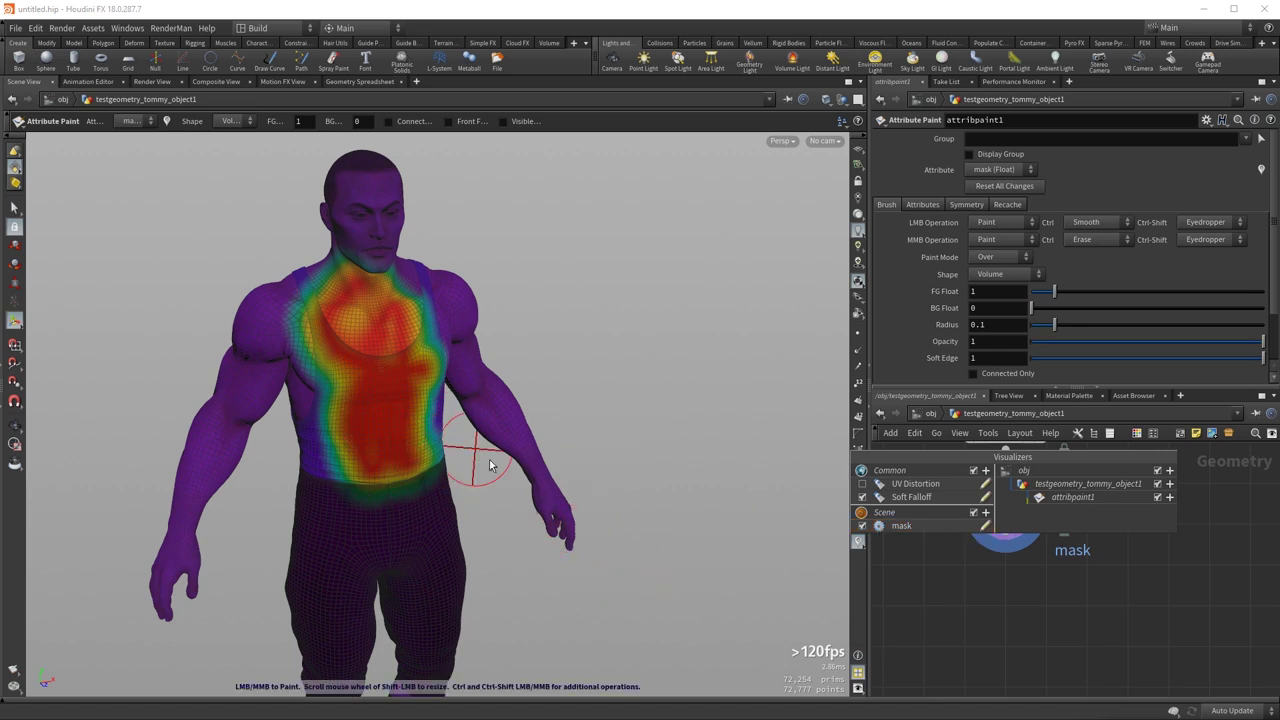
left_click(958, 617)
middle_click_drag(935, 514, 919, 616)
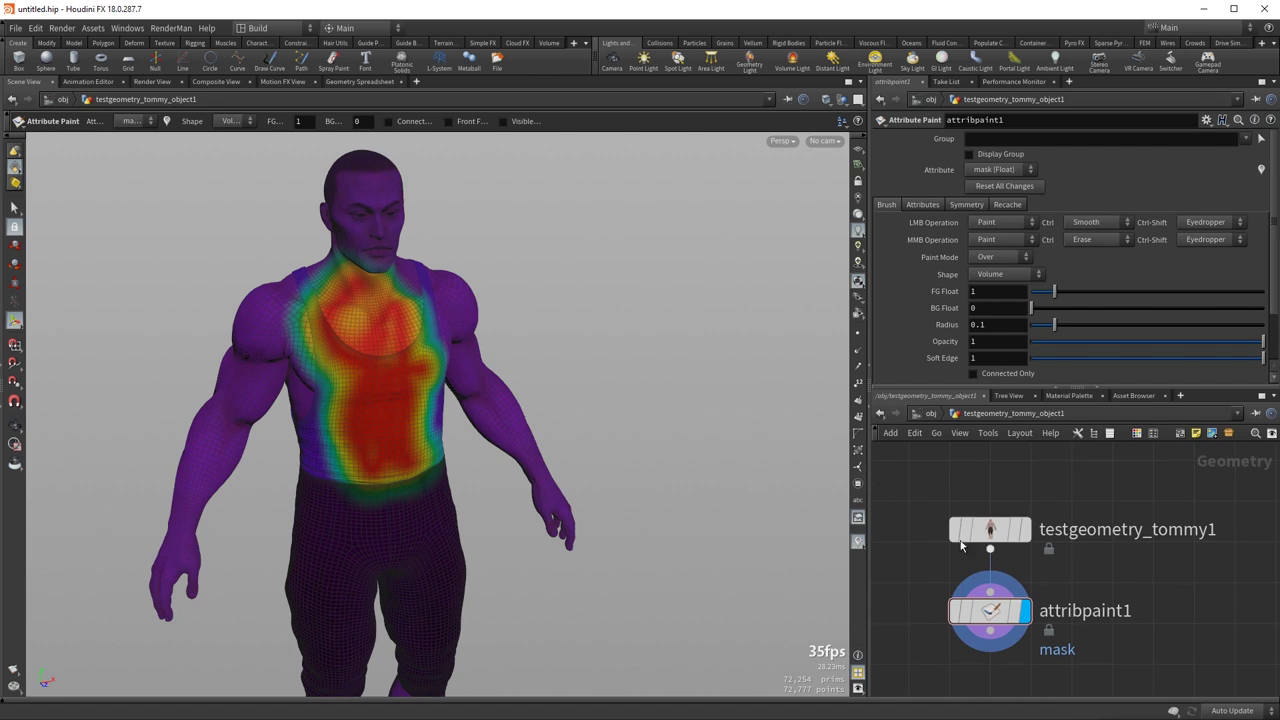
key("r")
left_click(990, 530)
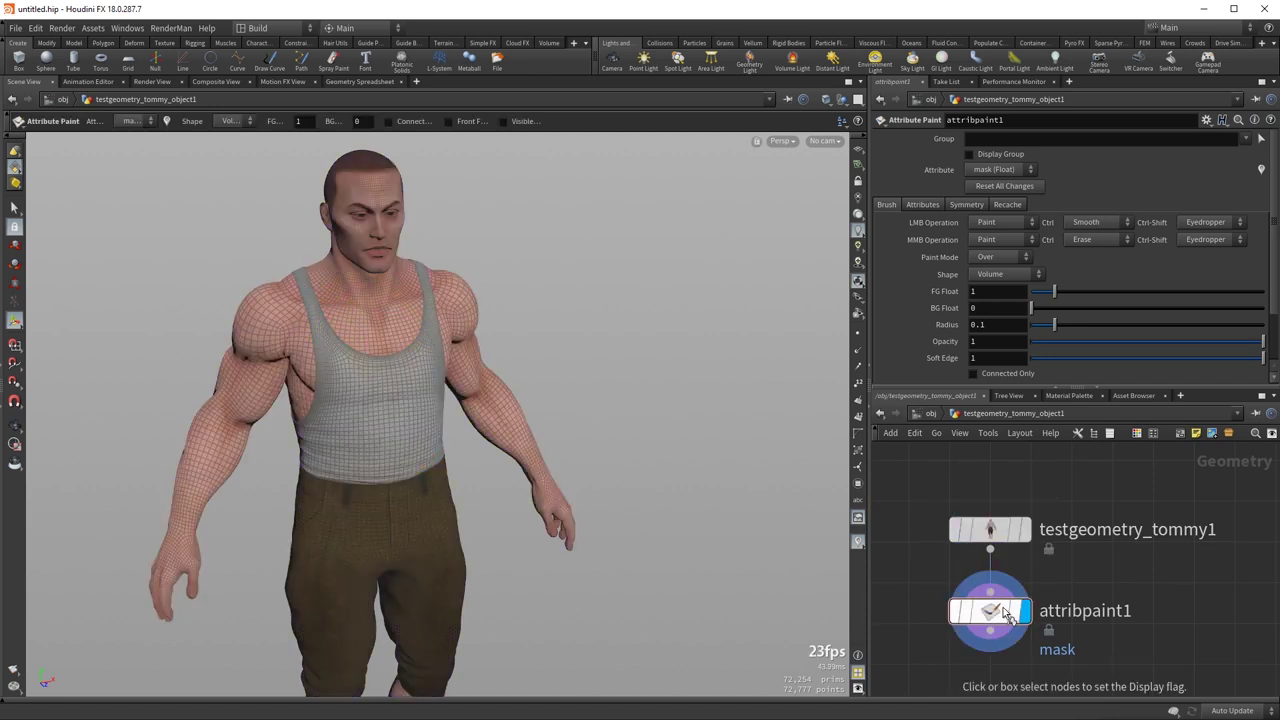
left_click(958, 613)
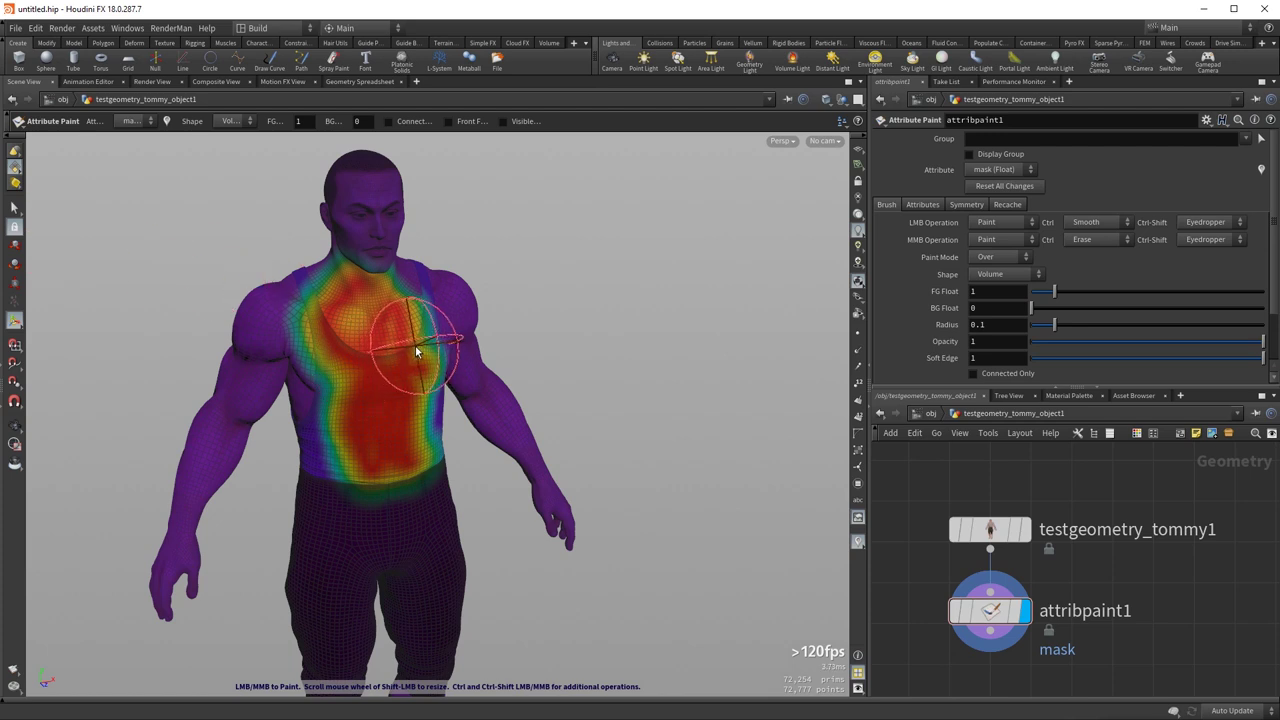
- Turn off the display of materials and textures in the viewport to view only the mask colours
left_click(858, 283)
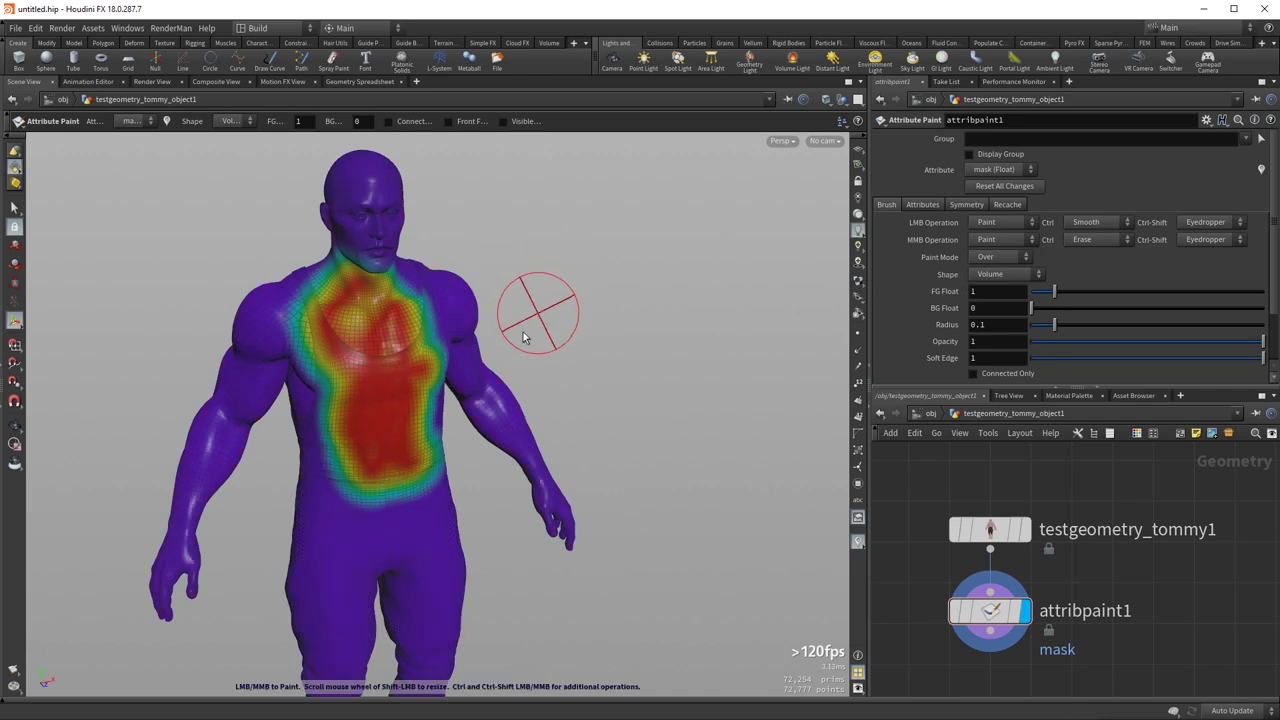
key("space")
mouse_move(409, 369)
left_mouse_down()
mouse_move(583, 391)
mouse_move(449, 409)
mouse_move(534, 375)
left_mouse_up()
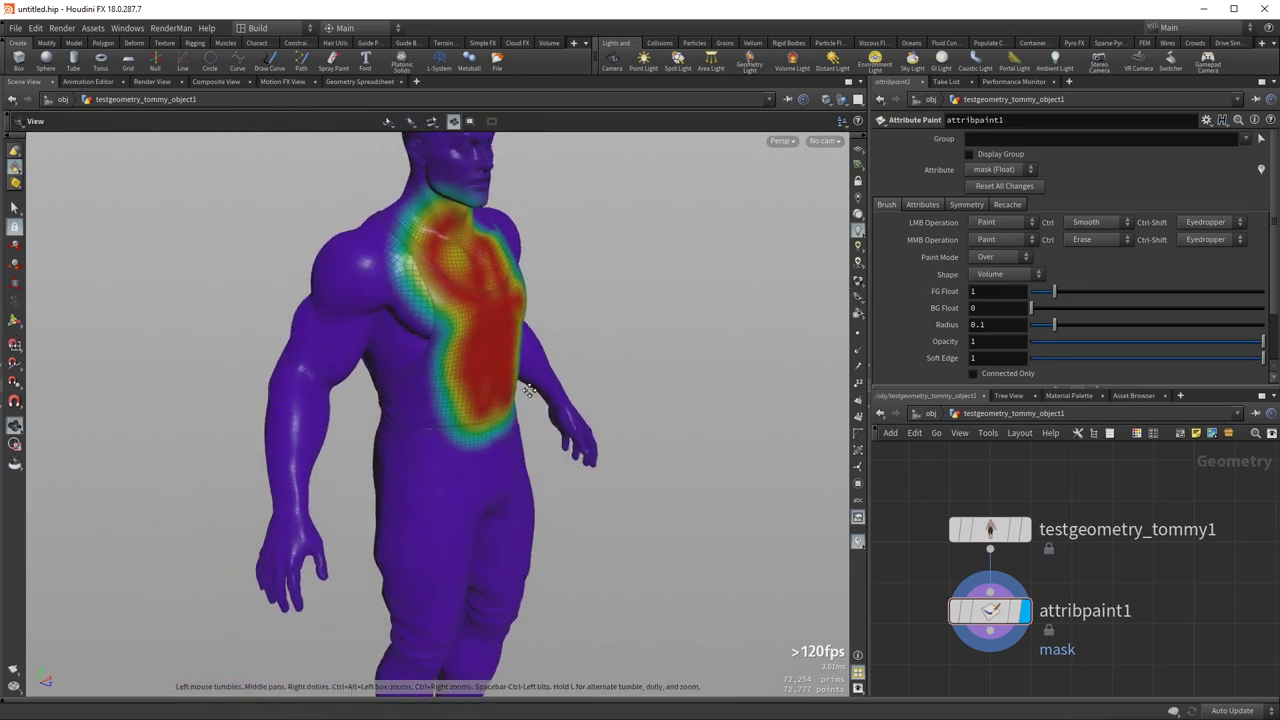
middle_click_drag(534, 375, 504, 457)
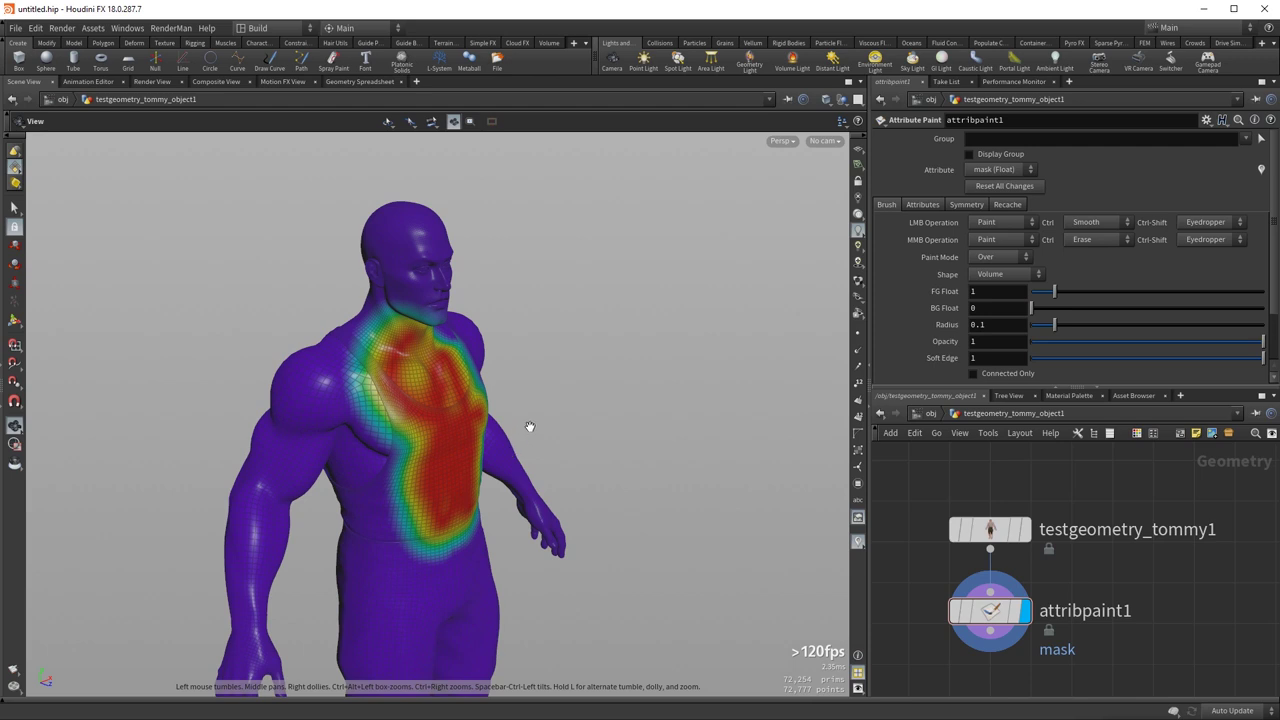
key("Return")
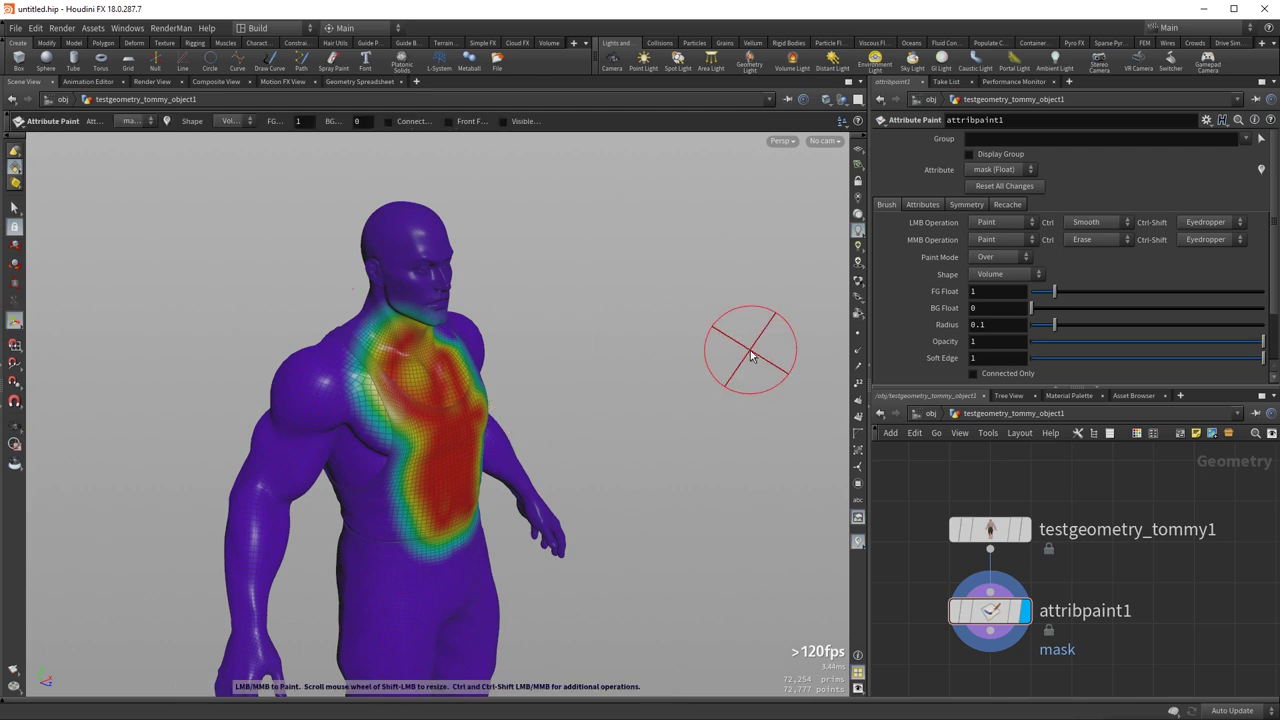
left_click(859, 284)
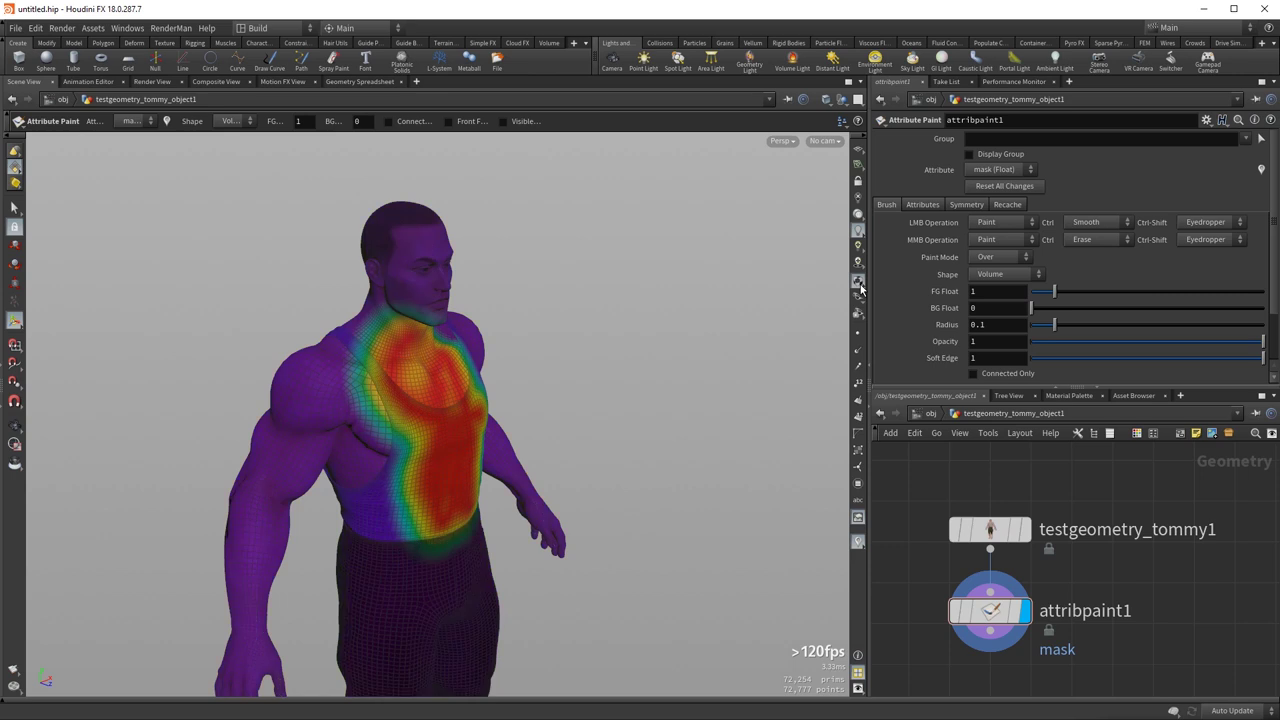
left_click(860, 286)
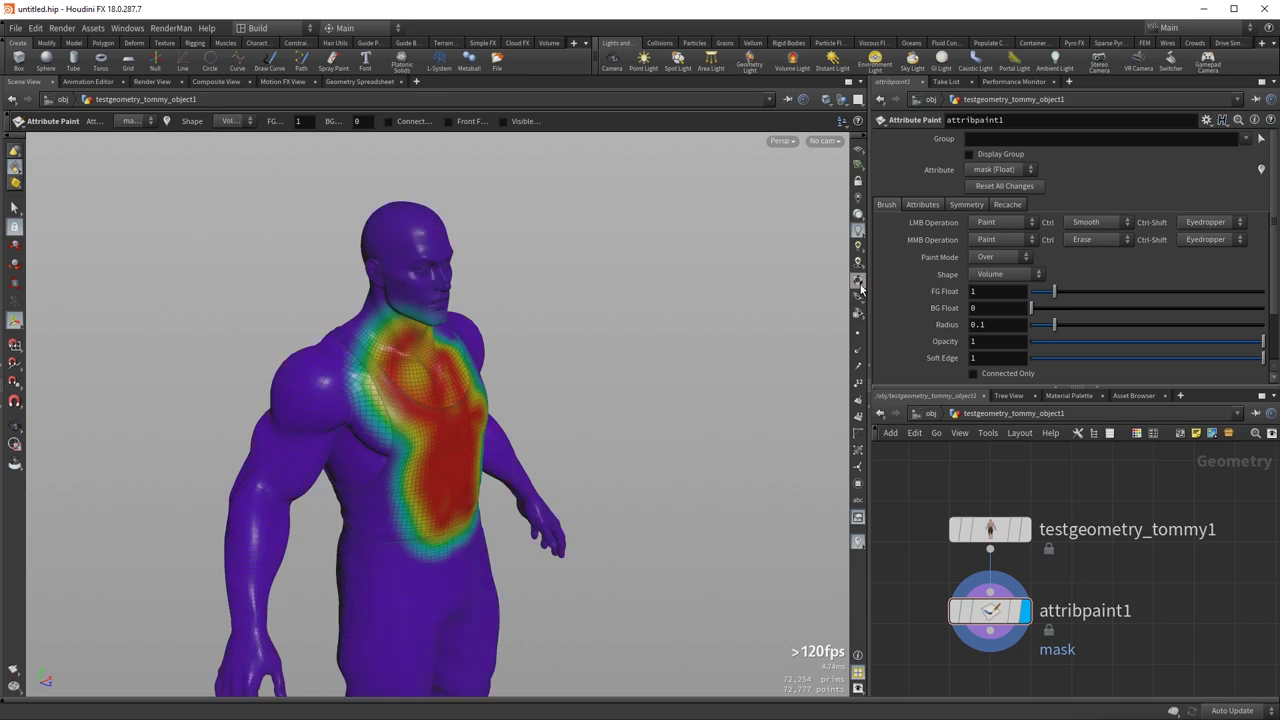
- Reset all painted changes on the Attribute Paint node and set the brush radius to 0.0671653
left_click(1037, 187)
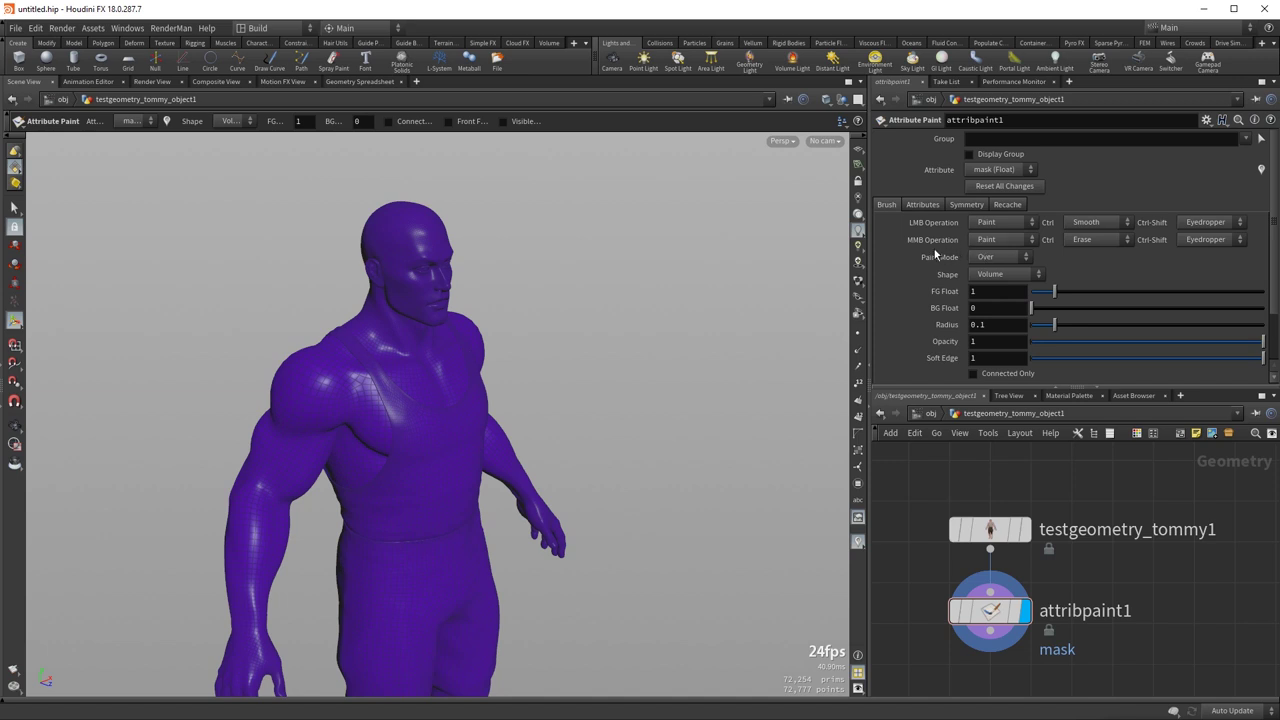
key("Escape")
mouse_move(443, 434)
left_mouse_down()
mouse_move(480, 320)
mouse_move(514, 434)
mouse_move(462, 382)
left_mouse_up()
middle_click_drag(462, 382, 433, 514)
mouse_move(433, 514)
right_mouse_down()
mouse_move(557, 466)
mouse_move(540, 489)
right_mouse_up()
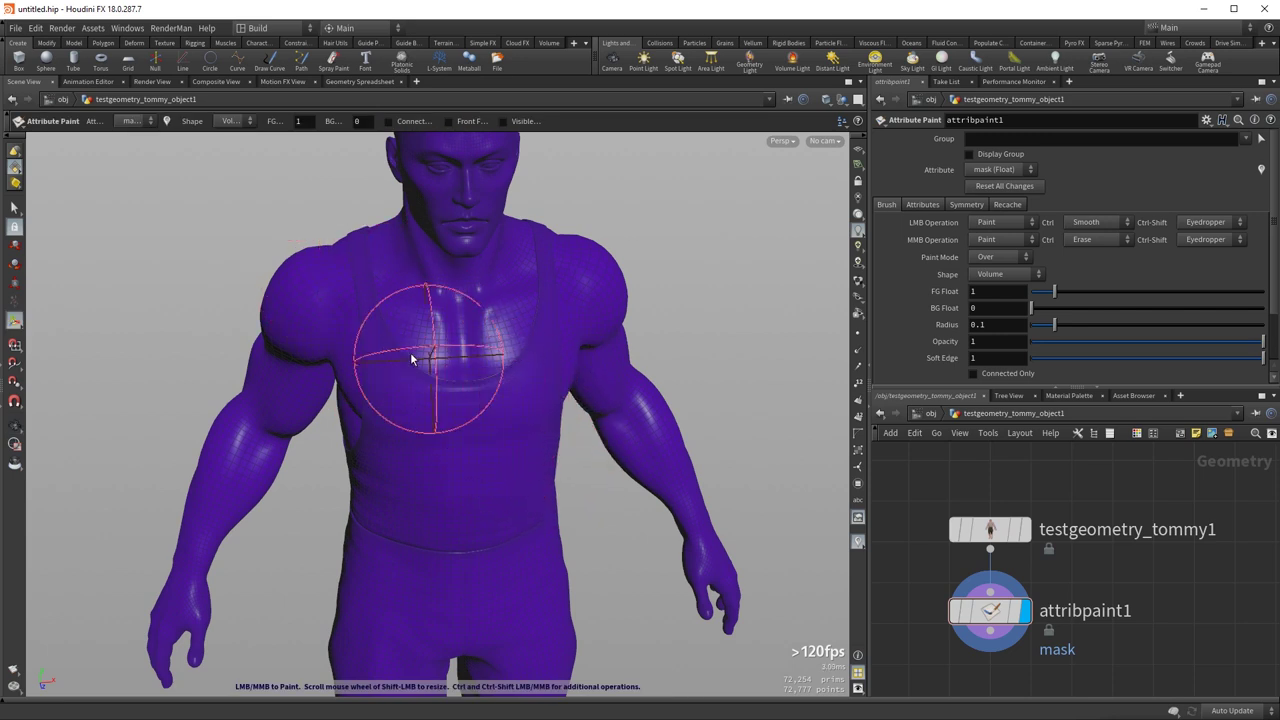
mouse_move(484, 355)
left_mouse_down("shift")
mouse_move(446, 364)
mouse_move(488, 361)
mouse_move(464, 366)
left_mouse_up("shift")
scroll(460, 404, "up", 3)
scroll(457, 404, "down", 4)
scroll(461, 405, "up", 2)
scroll(461, 404, "down", 2)
scroll(476, 418, "down", 1)
scroll(455, 420, "down", 1)
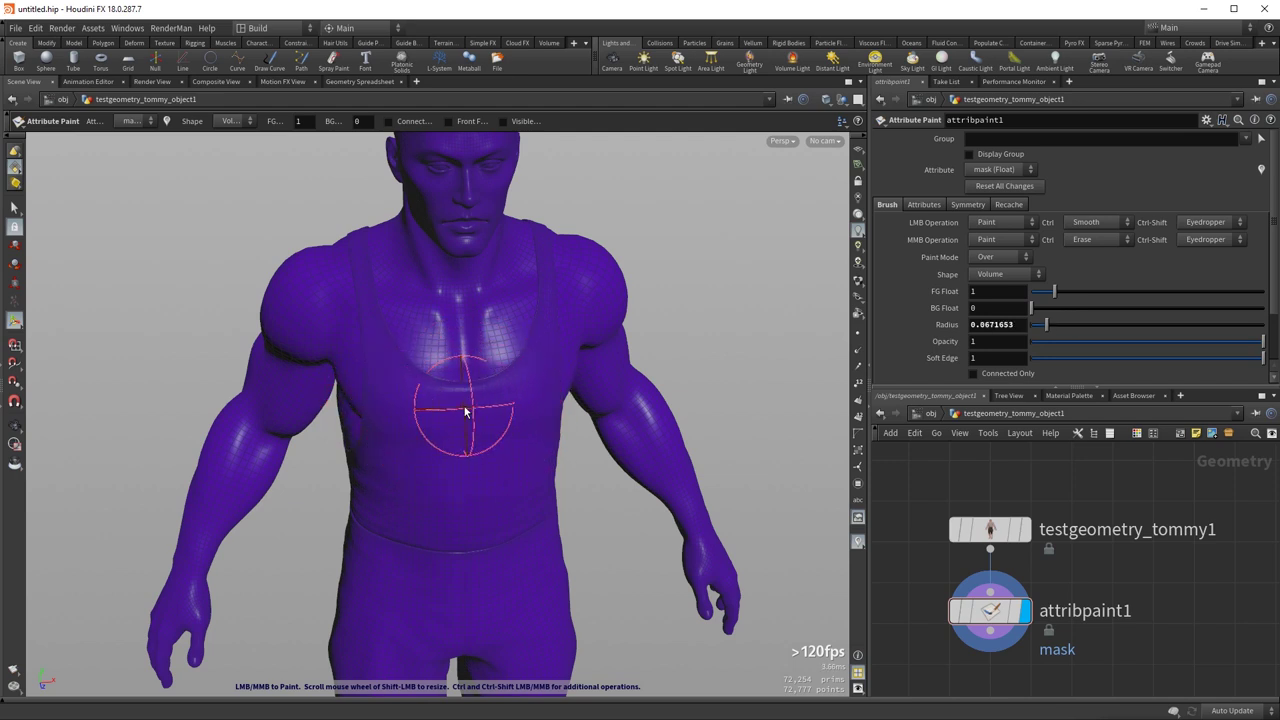
- Paint mask strokes across the front of the chest and on the character's left hand with the Volume brush
mouse_move(416, 471)
left_mouse_down()
mouse_move(478, 345)
mouse_move(443, 380)
mouse_move(505, 458)
left_mouse_up()
key("Escape")
mouse_move(543, 400)
left_mouse_down()
mouse_move(586, 427)
mouse_move(577, 351)
mouse_move(600, 400)
mouse_move(537, 374)
mouse_move(663, 600)
left_mouse_up()
mouse_move(760, 651)
left_mouse_down()
mouse_move(774, 677)
mouse_move(750, 645)
left_mouse_up()
mouse_move(686, 556)
left_mouse_down("alt")
mouse_move(473, 455)
mouse_move(720, 570)
left_mouse_up("alt")
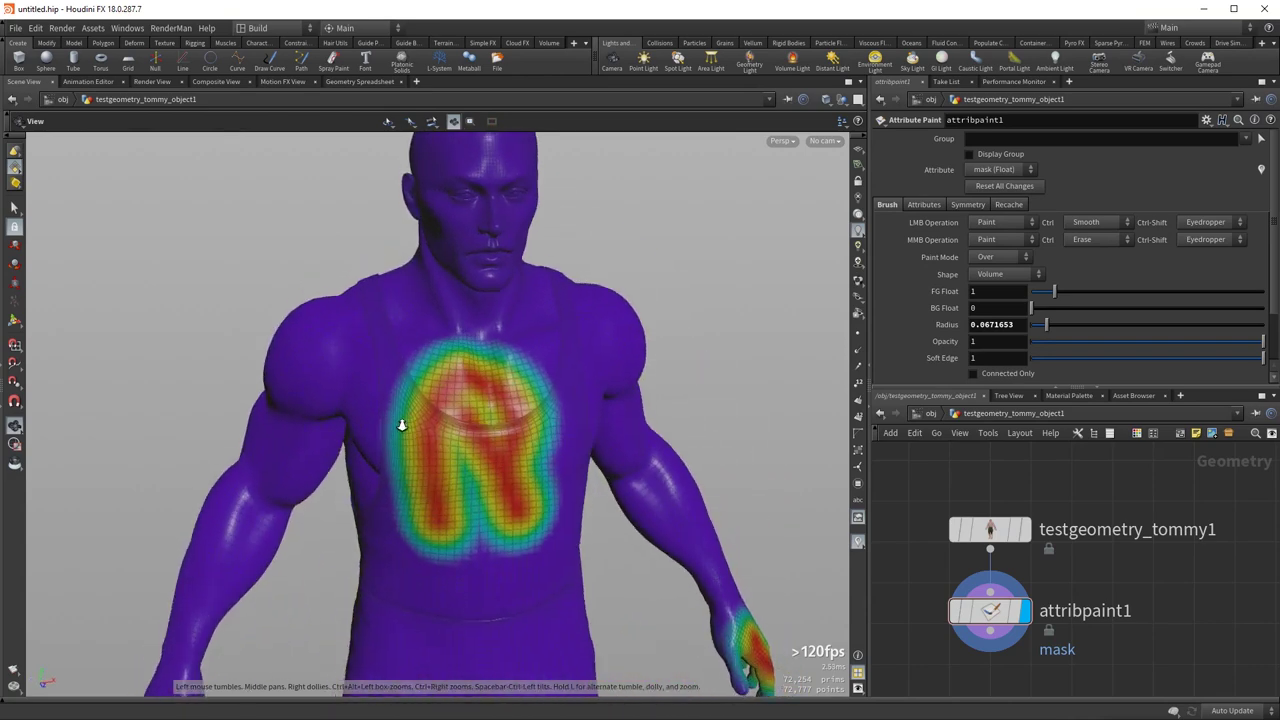
right_click_drag(402, 426, 523, 434, "alt")
middle_click_drag(523, 434, 460, 436, "alt")
key("Return")
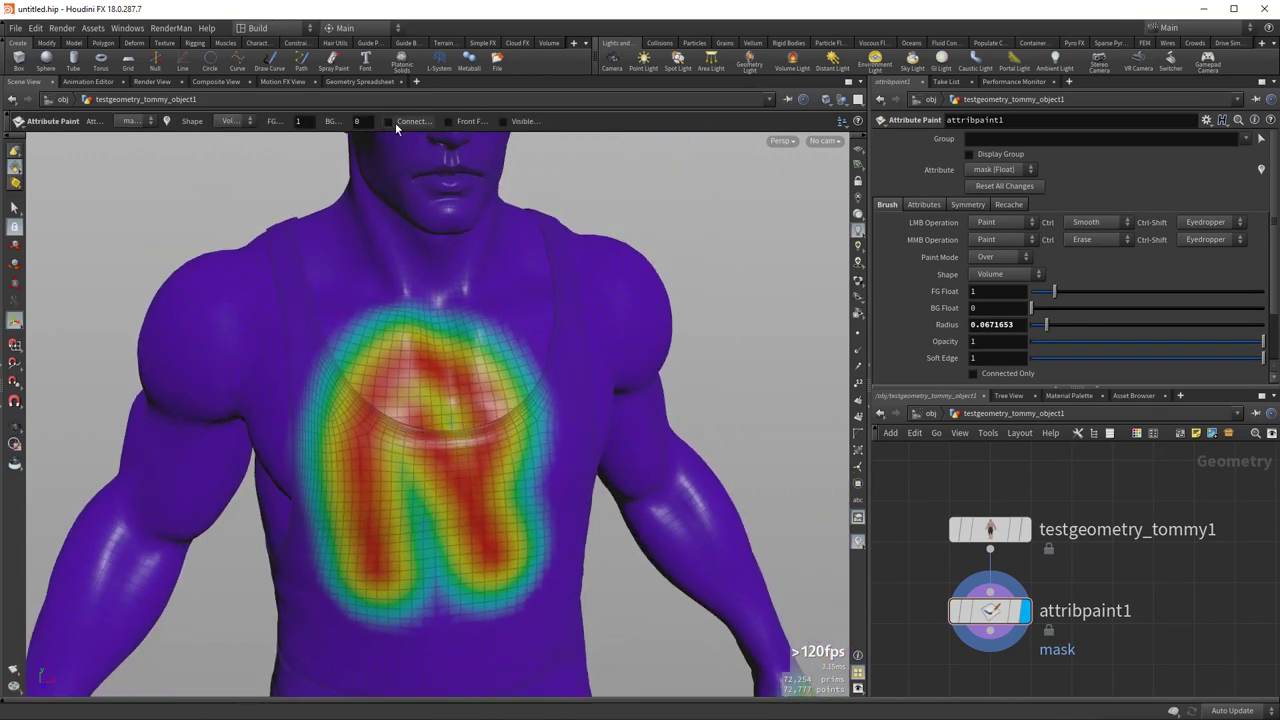
- Clear the painted mask and paint down the tank top's right strap and chest with Connected Only enabled
left_click(992, 185)
left_click(410, 125)
mouse_move(384, 444)
left_mouse_down()
mouse_move(355, 449)
mouse_move(383, 459)
mouse_move(323, 378)
mouse_move(292, 285)
mouse_move(353, 460)
mouse_move(319, 553)
left_mouse_up()
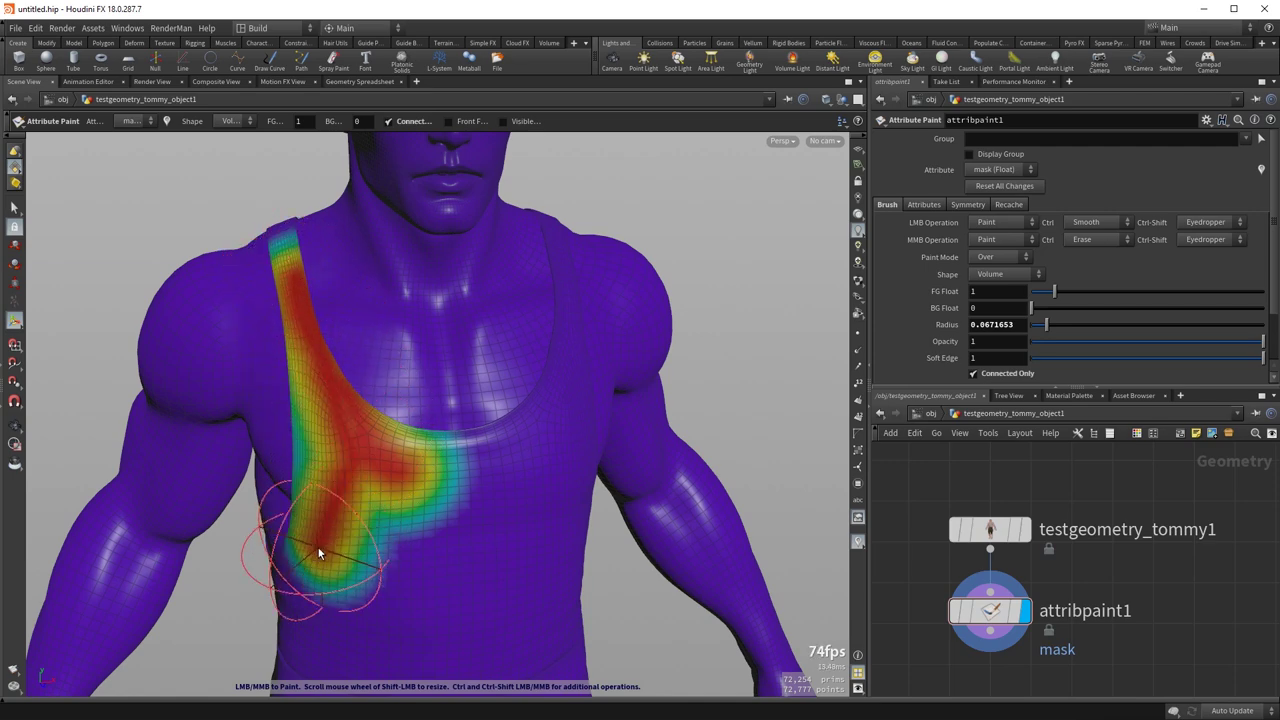
key("Escape")
mouse_move(477, 434)
left_mouse_down()
mouse_move(297, 537)
mouse_move(314, 506)
mouse_move(471, 531)
left_mouse_up()
key("Return")
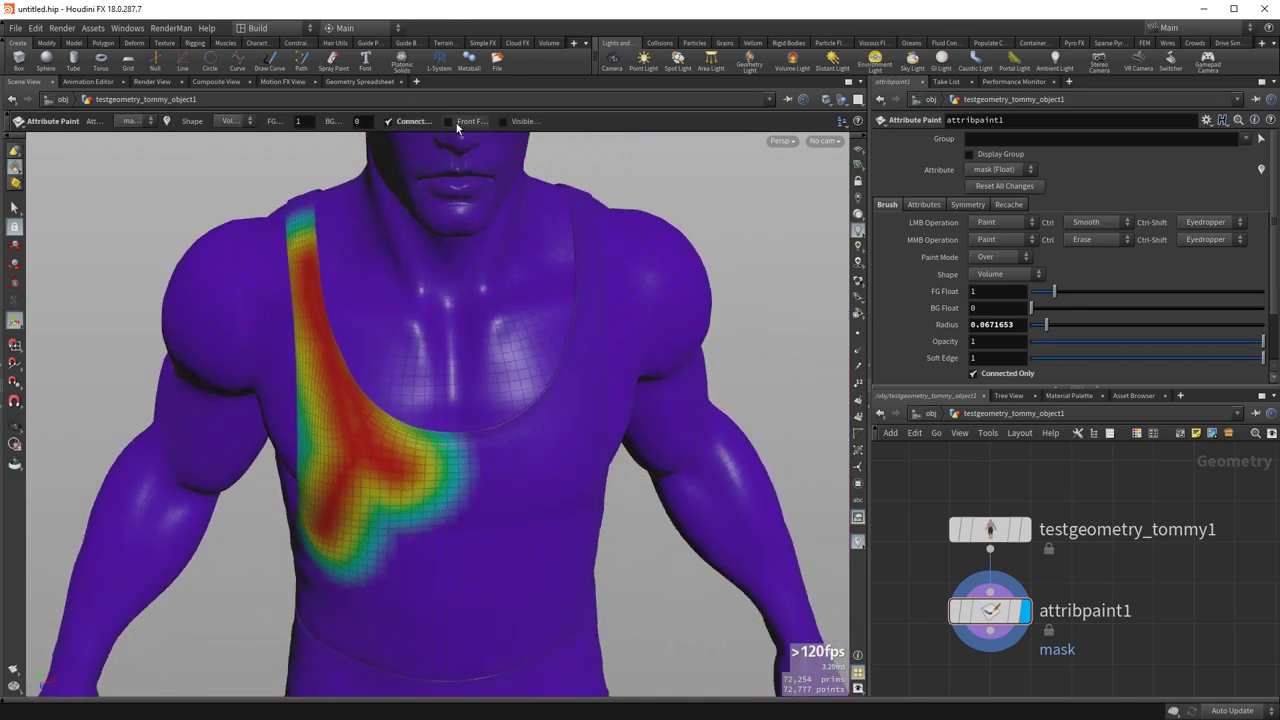
- Switch the brush from Connected Only to Front Face Only and paint the thumb of the character's right hand
left_click(413, 124)
key("Escape")
mouse_move(380, 360)
middle_mouse_down()
mouse_move(580, 277)
mouse_move(600, 150)
middle_mouse_up()
middle_click_drag(363, 460, 403, 383)
key("Return")
mouse_move(355, 575)
left_mouse_down()
mouse_move(366, 622)
mouse_move(414, 586)
mouse_move(464, 360)
mouse_move(396, 470)
mouse_move(377, 434)
mouse_move(424, 148)
mouse_move(414, 591)
left_mouse_up()
key("Escape")
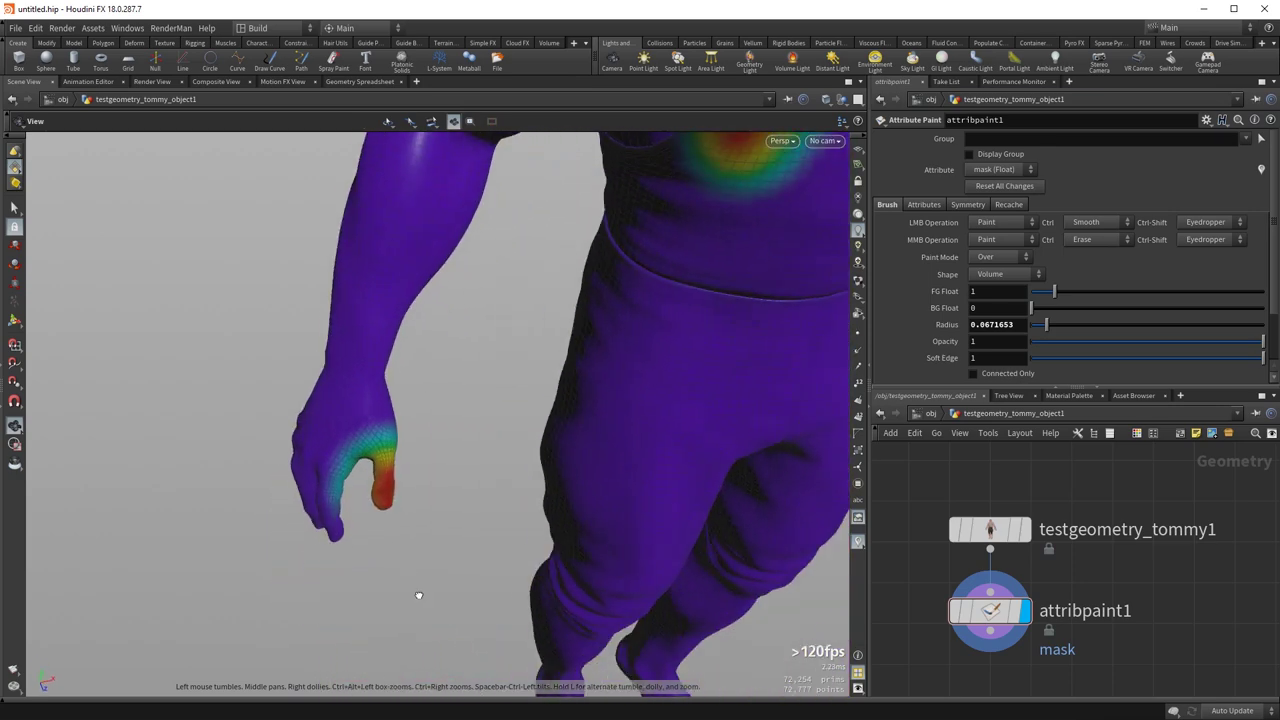
mouse_move(683, 257)
left_mouse_down()
mouse_move(623, 359)
mouse_move(509, 443)
mouse_move(486, 337)
mouse_move(571, 431)
mouse_move(443, 321)
mouse_move(466, 394)
left_mouse_up()
key("Return")
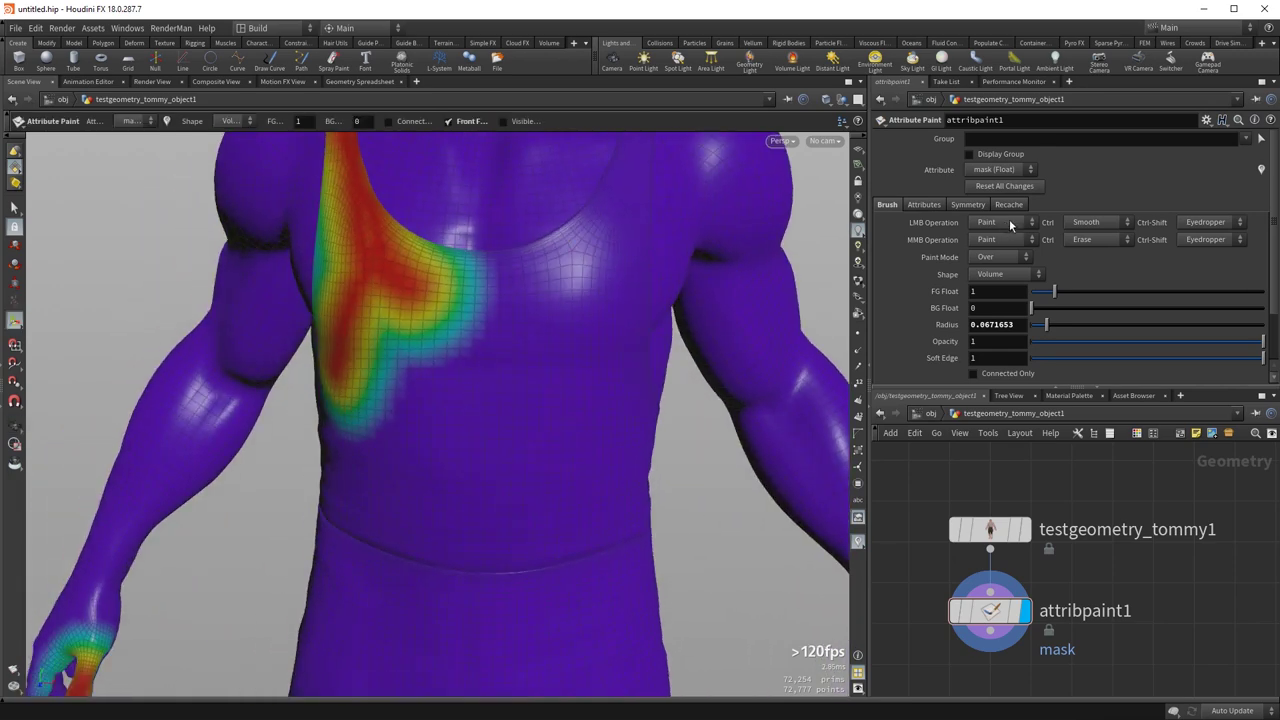
- Clear the painted mask and paint across the chest and right shoulder with Visible Only on and Front Face Only off
left_click(1003, 186)
left_click(511, 121)
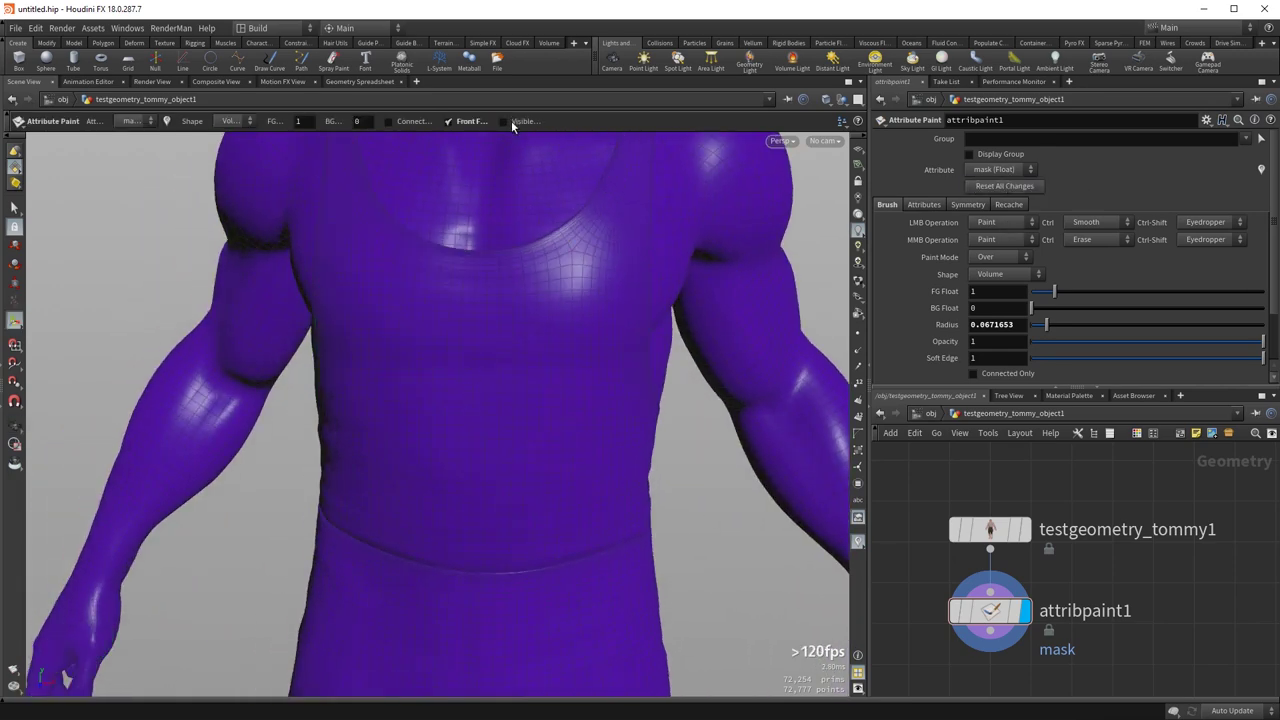
left_click(475, 121)
middle_click_drag(420, 194, 420, 314)
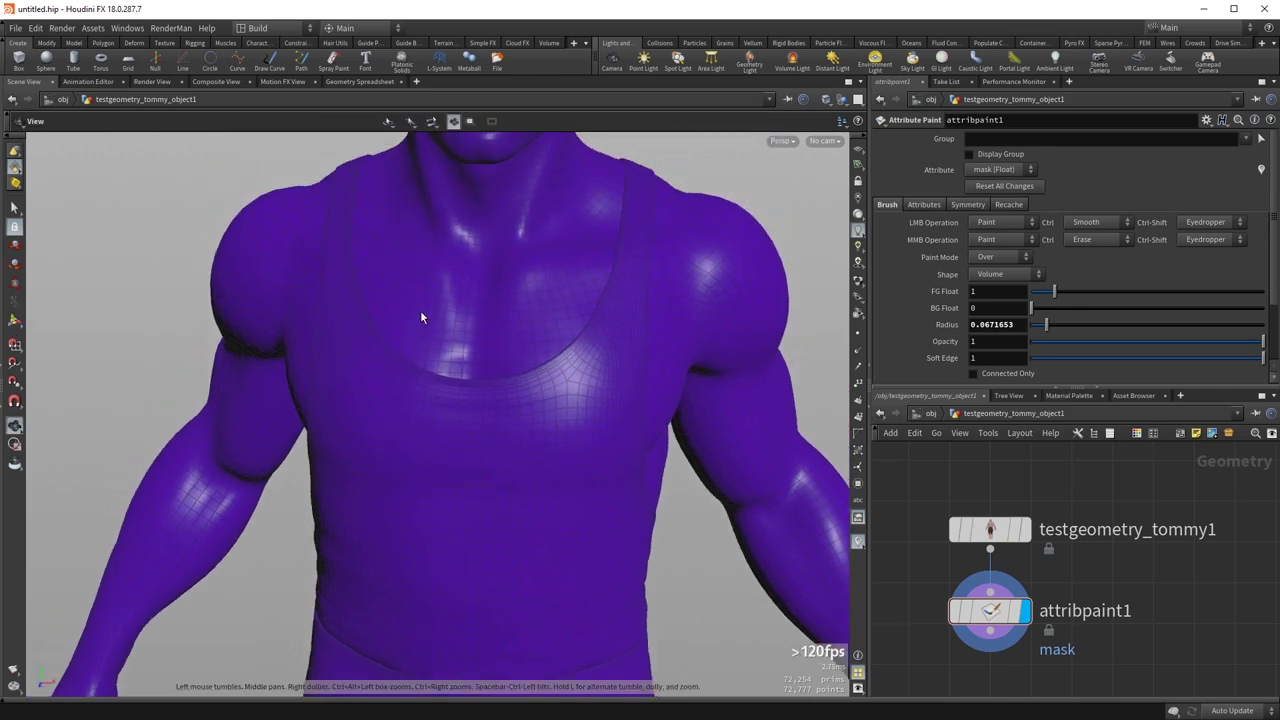
mouse_move(412, 396)
left_mouse_down()
mouse_move(400, 404)
mouse_move(342, 279)
mouse_move(378, 264)
mouse_move(337, 190)
mouse_move(320, 280)
mouse_move(371, 437)
mouse_move(615, 413)
mouse_move(627, 287)
mouse_move(513, 322)
mouse_move(695, 318)
left_mouse_up()
mouse_move(614, 371)
left_mouse_down("alt")
mouse_move(746, 446)
mouse_move(800, 400)
mouse_move(548, 378)
mouse_move(643, 477)
mouse_move(625, 400)
left_mouse_up("alt")
mouse_move(626, 400)
right_mouse_down()
mouse_move(520, 431)
mouse_move(617, 380)
right_mouse_up()
middle_click_drag(617, 380, 425, 329)
key("Return")
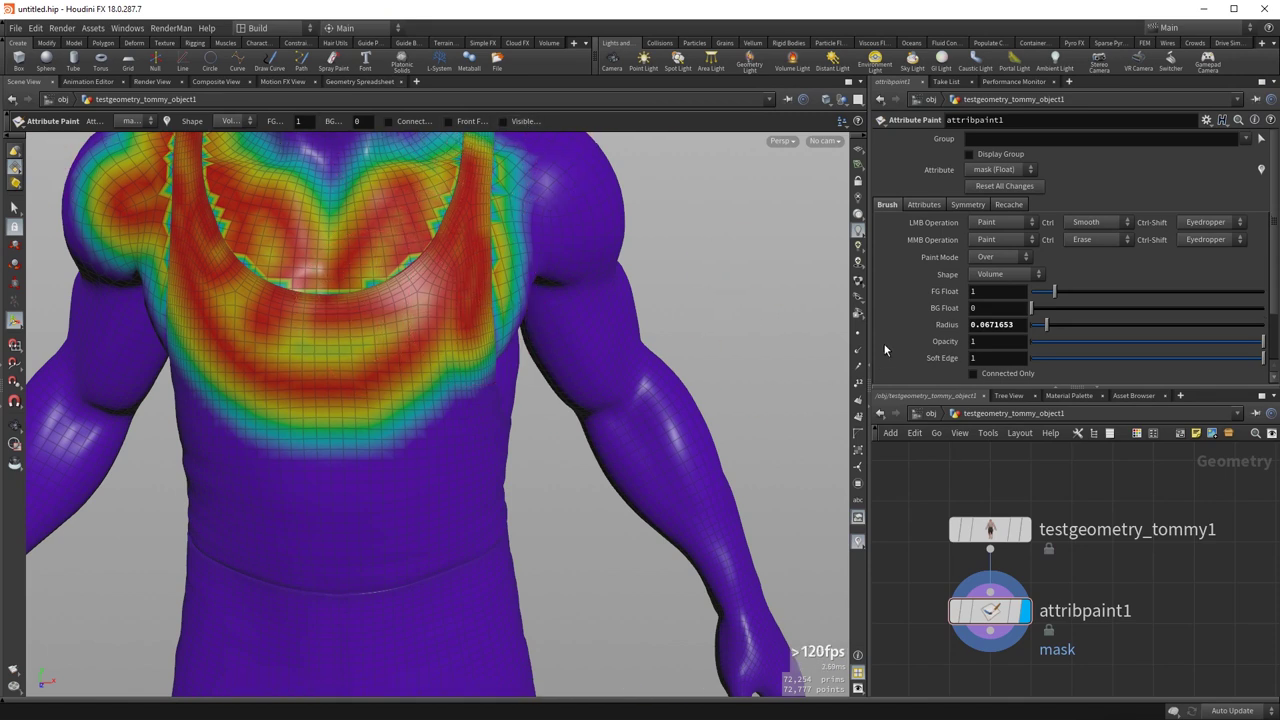
- Clear the painted mask and paint a spot on the character's right shoulder with a brush radius of 0.0756836
left_click(989, 188)
key("Escape")
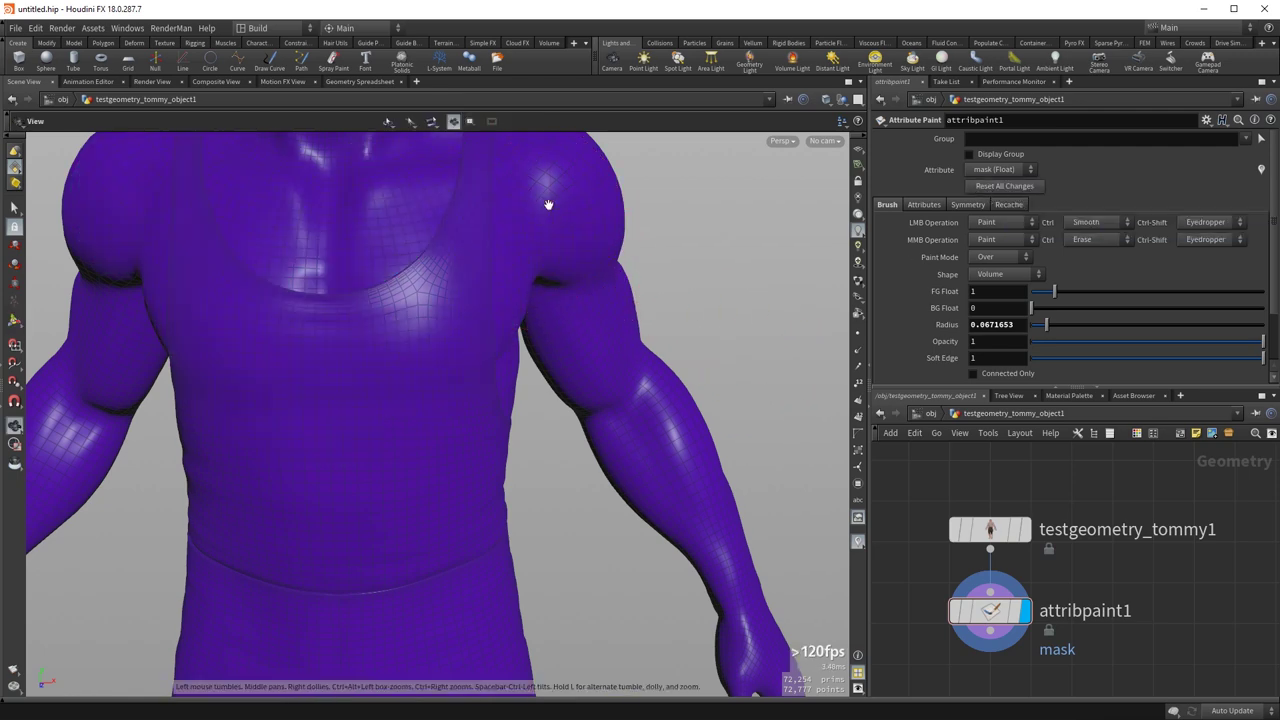
middle_click_drag(424, 242, 523, 360)
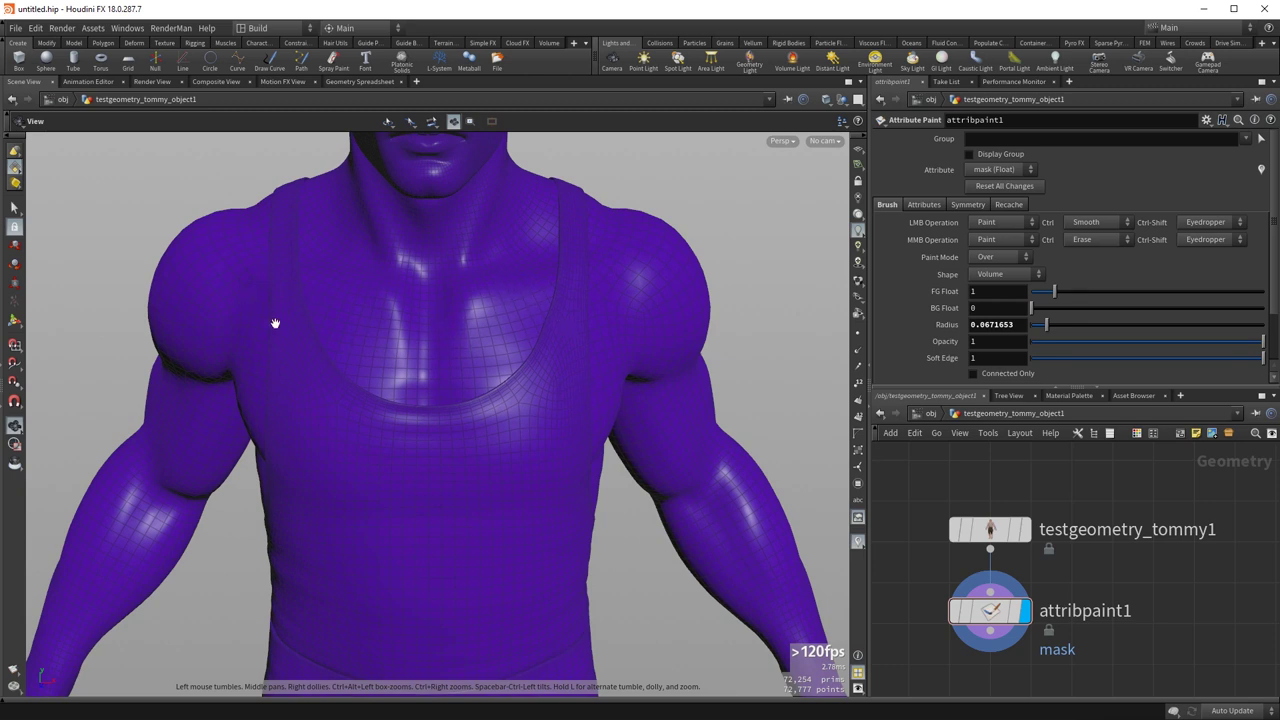
middle_click_drag(368, 421, 425, 404)
key("Return")
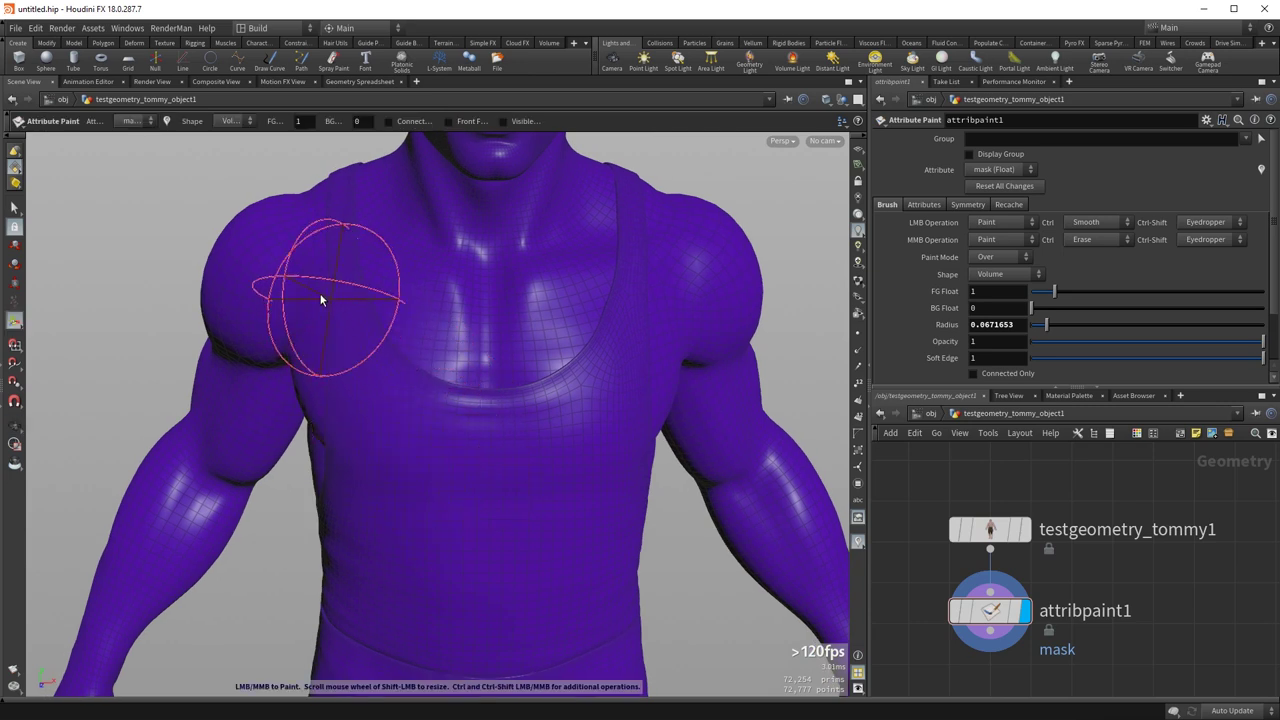
left_click_drag(251, 267, 210, 282, "shift")
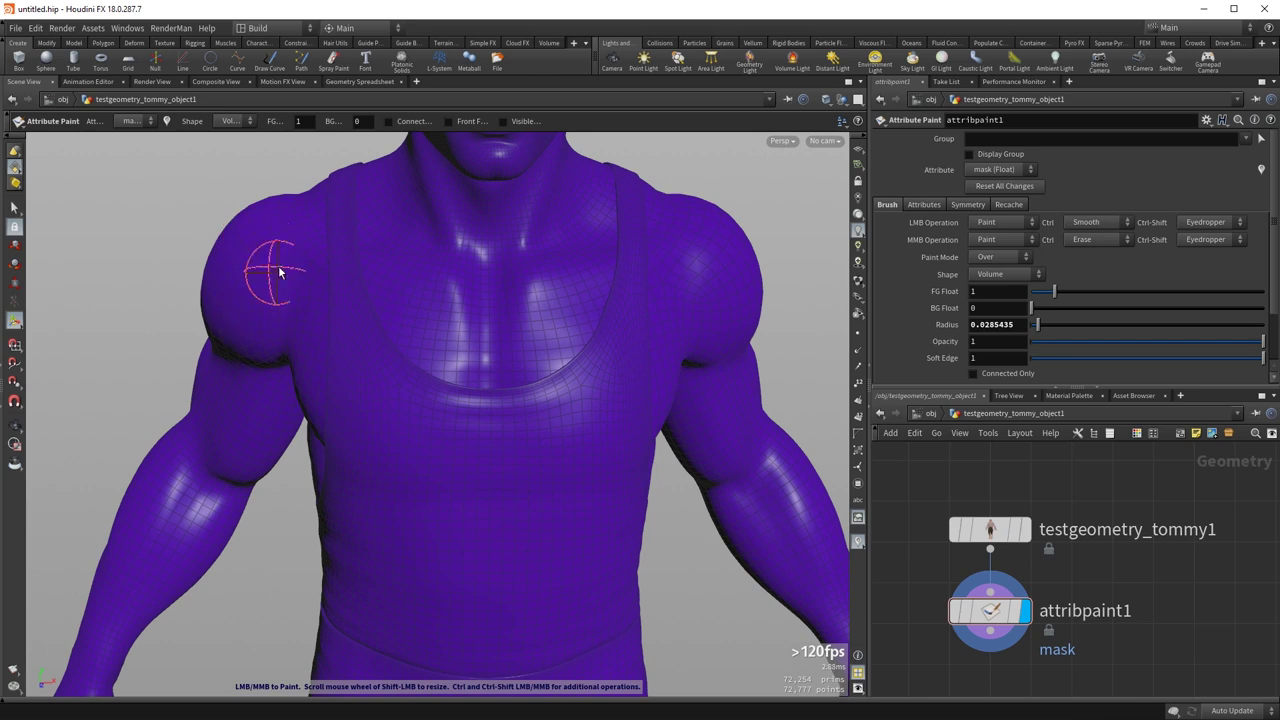
mouse_move(258, 291)
left_mouse_down("shift")
mouse_move(299, 271)
mouse_move(266, 282)
mouse_move(260, 267)
mouse_move(289, 271)
left_mouse_up("shift")
- Set the Attribute Paint brush shape to Surface
right_click(379, 282)
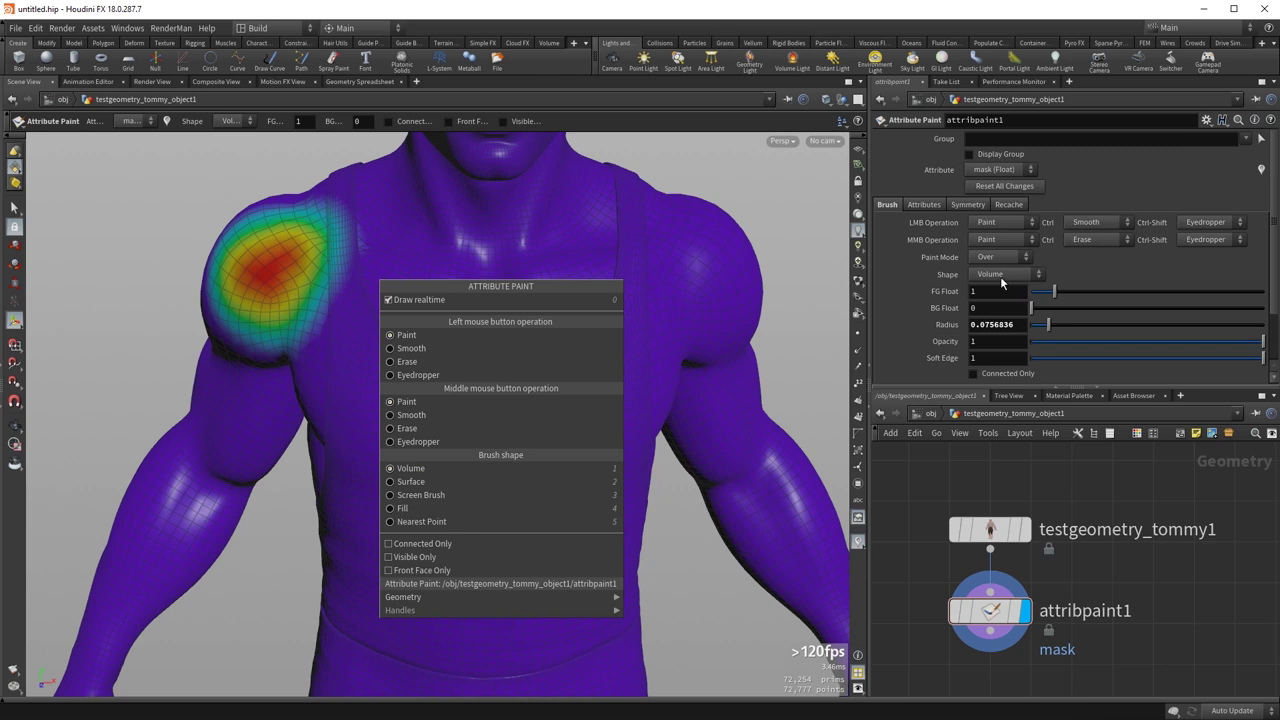
left_click(485, 486)
right_click(442, 315)
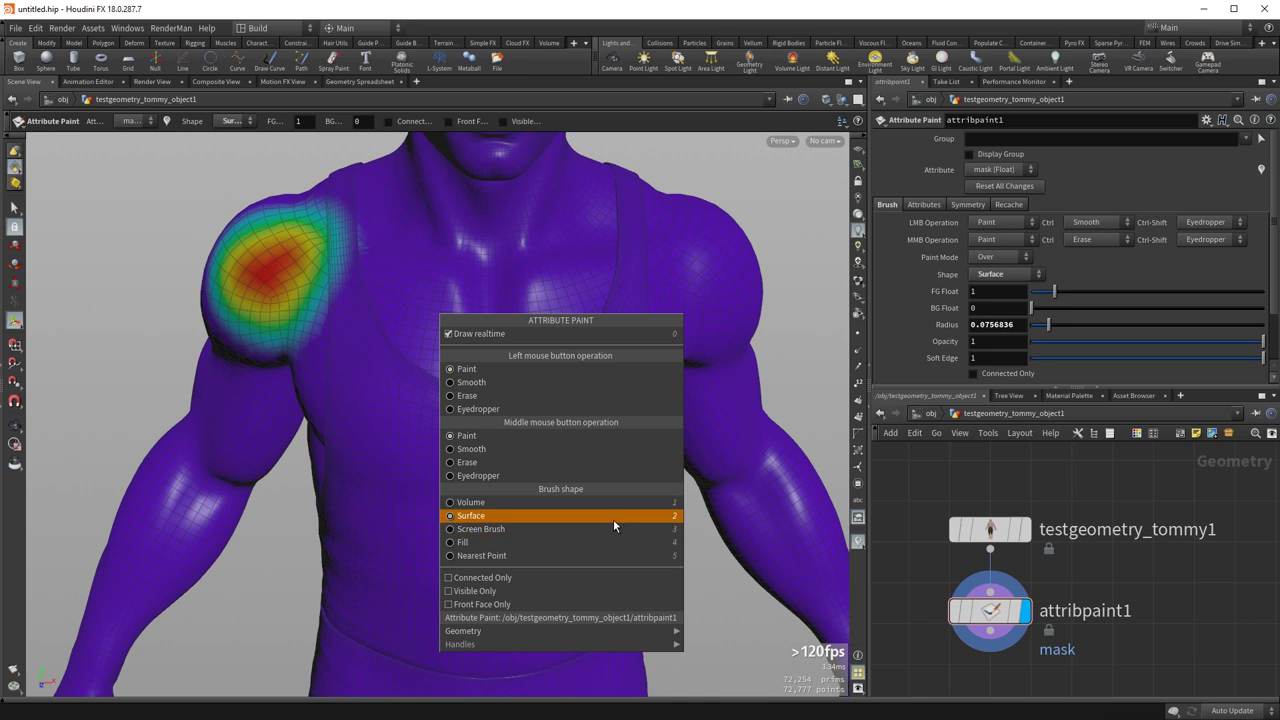
left_click(524, 517)
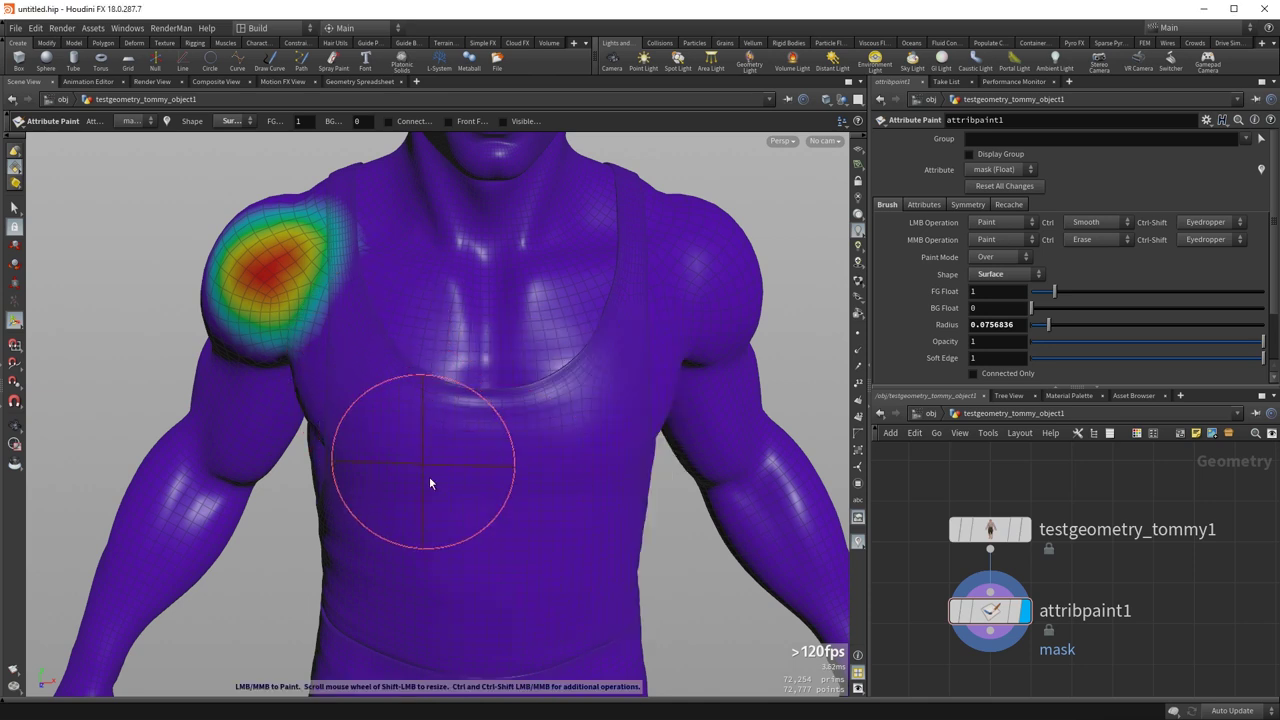
- Paint the mask across the middle of the chest and up the tank top's left strap with the Surface brush
mouse_move(447, 532)
left_mouse_down()
mouse_move(465, 472)
mouse_move(594, 401)
mouse_move(621, 327)
left_mouse_up()
mouse_move(624, 286)
left_mouse_down()
mouse_move(630, 262)
mouse_move(596, 380)
mouse_move(454, 437)
mouse_move(388, 407)
mouse_move(371, 373)
left_mouse_up()
key("Escape")
mouse_move(409, 491)
left_mouse_down()
mouse_move(434, 360)
mouse_move(414, 508)
left_mouse_up()
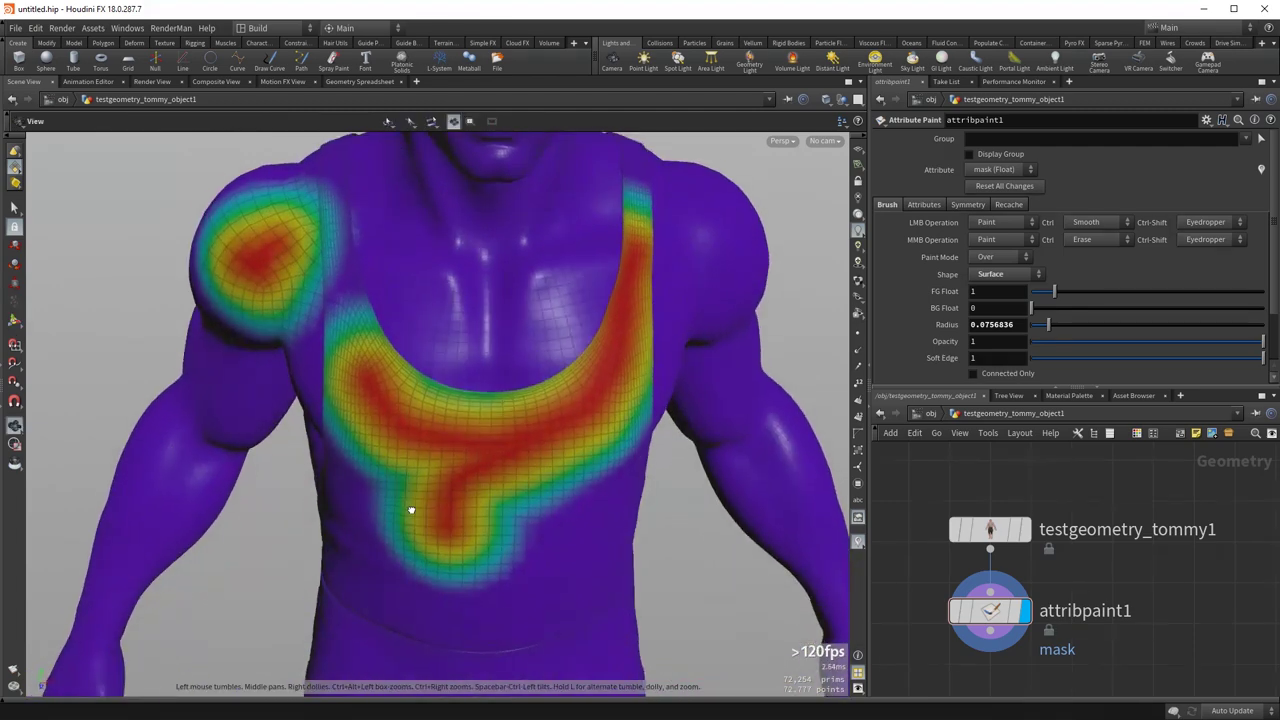
- Extend the mask up the tank top's right strap and down the right side of the chest
key("Return")
left_click_drag(351, 311, 339, 266)
left_click_drag(383, 436, 460, 411, "alt")
mouse_move(372, 397)
left_mouse_down()
mouse_move(329, 514)
mouse_move(343, 437)
left_mouse_up()
key("Escape")
mouse_move(376, 550)
left_mouse_down("alt")
mouse_move(497, 519)
mouse_move(300, 514)
left_mouse_up("alt")
right_click_drag(300, 514, 336, 508, "alt")
mouse_move(336, 508)
left_mouse_down()
mouse_move(281, 588)
mouse_move(357, 380)
mouse_move(320, 423)
mouse_move(443, 451)
mouse_move(380, 440)
left_mouse_up()
key("Escape")
- Reduce the brush radius to 0.0412475 and paint the index finger of the character's left hand with the Surface brush
middle_click_drag(468, 470, 83, 299)
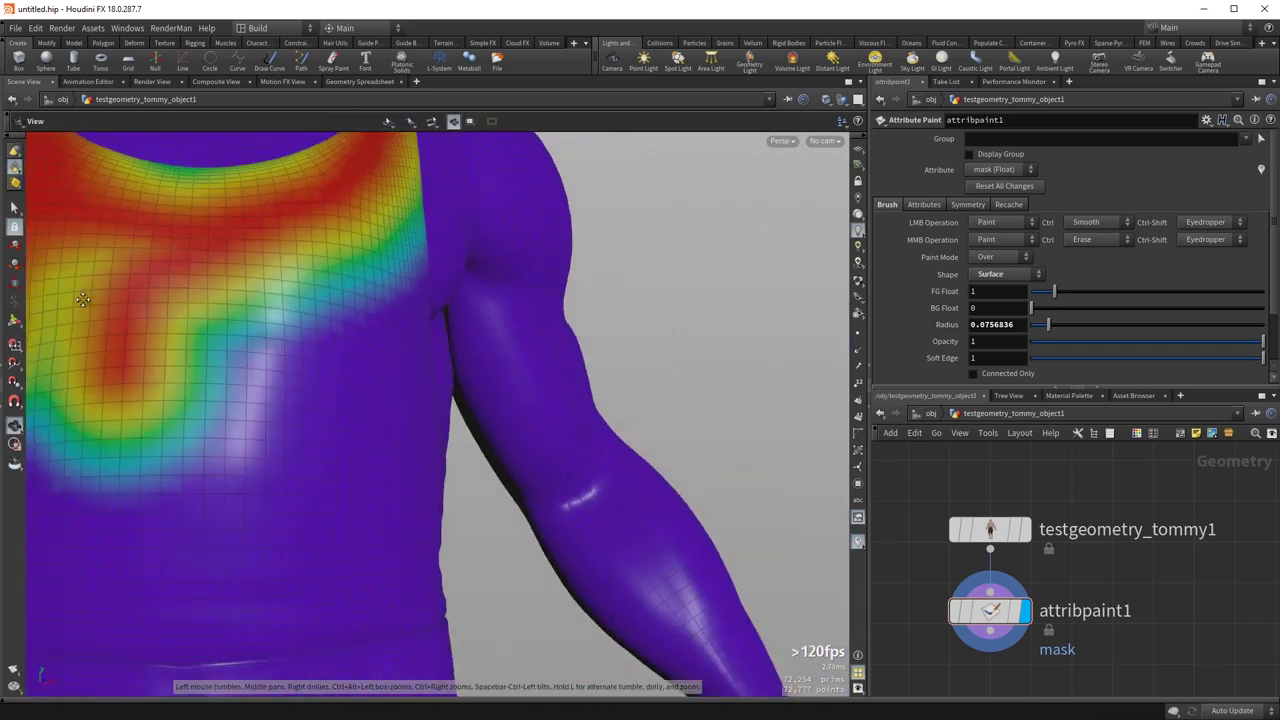
right_click_drag(208, 323, 89, 448)
middle_click_drag(355, 472, 65, 238)
right_click_drag(337, 428, 763, 329)
left_click_drag(500, 420, 477, 445)
middle_click_drag(477, 445, 393, 401)
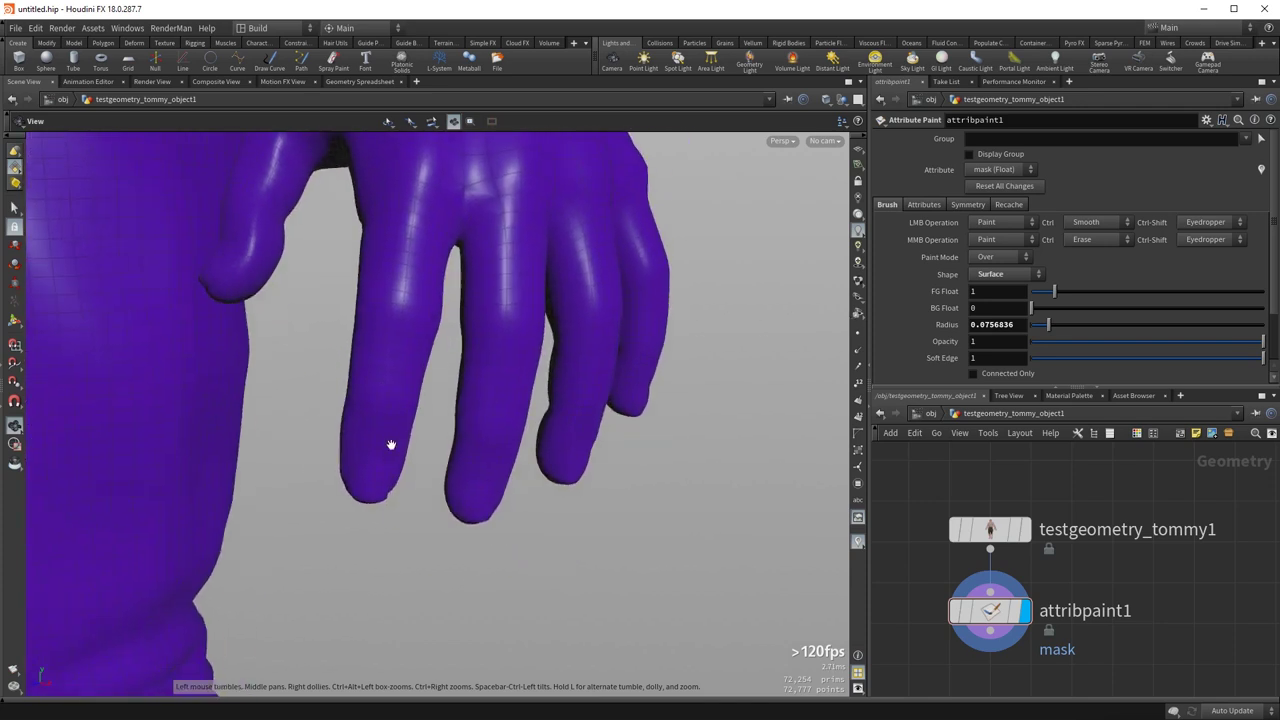
key("Return")
scroll(374, 443, "down", 5)
mouse_move(365, 434)
left_mouse_down()
mouse_move(359, 449)
mouse_move(386, 420)
mouse_move(385, 358)
mouse_move(403, 403)
mouse_move(429, 386)
left_mouse_up()
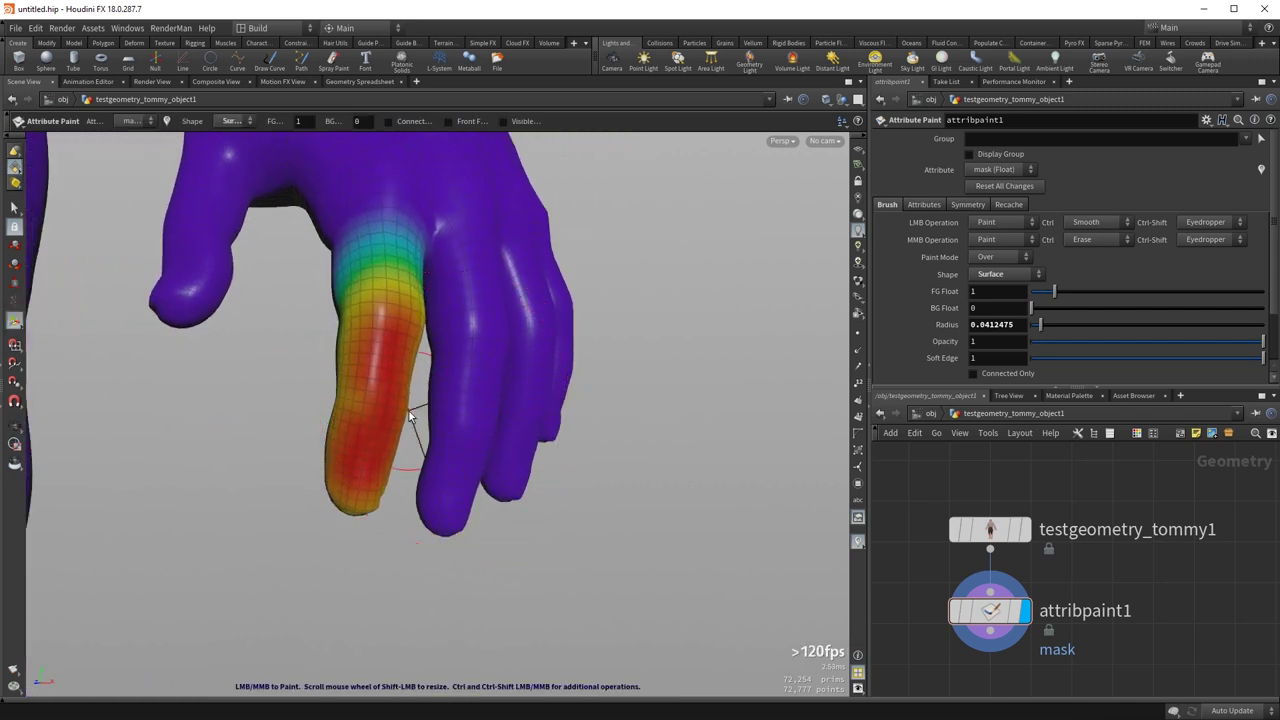
- Switch the brush shape to Volume and paint over the left index finger again
key("v")
mouse_move(397, 402)
left_mouse_down()
mouse_move(385, 411)
mouse_move(389, 346)
mouse_move(376, 350)
left_mouse_up()
key("Escape")
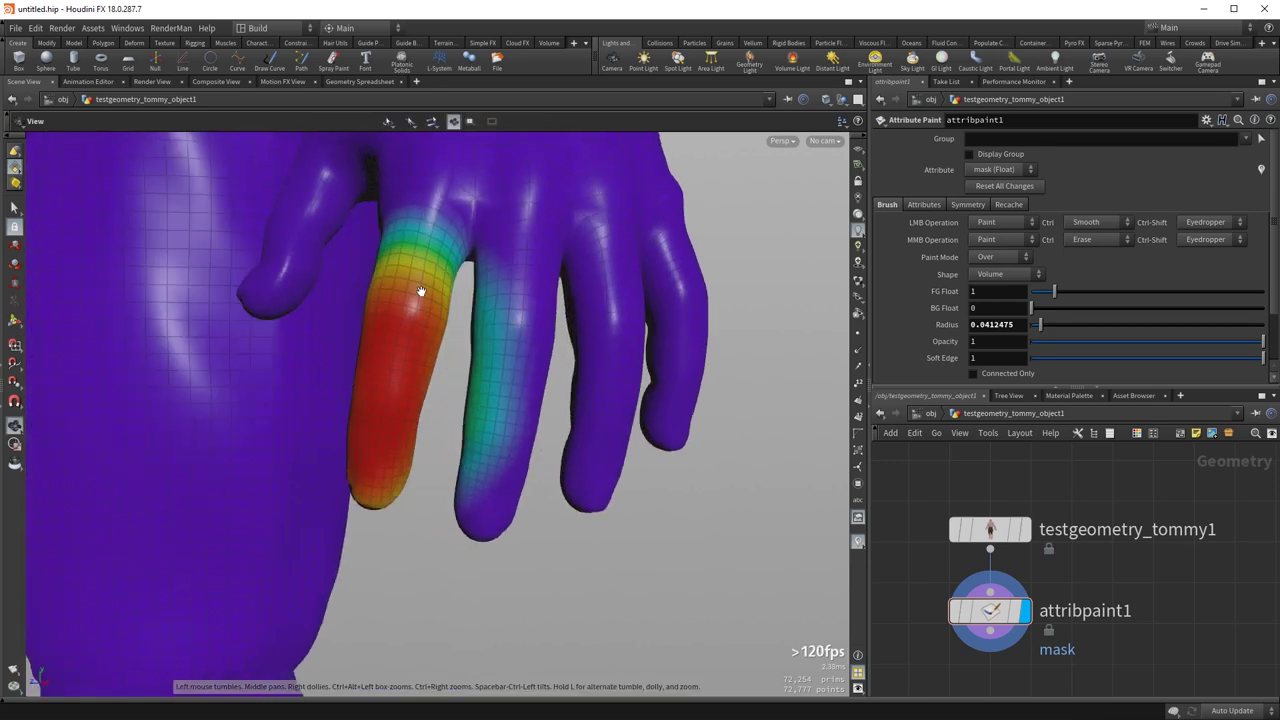
- Switch back to the Surface brush, repaint the left index finger and erase it with the background value
key("Return")
key("s")
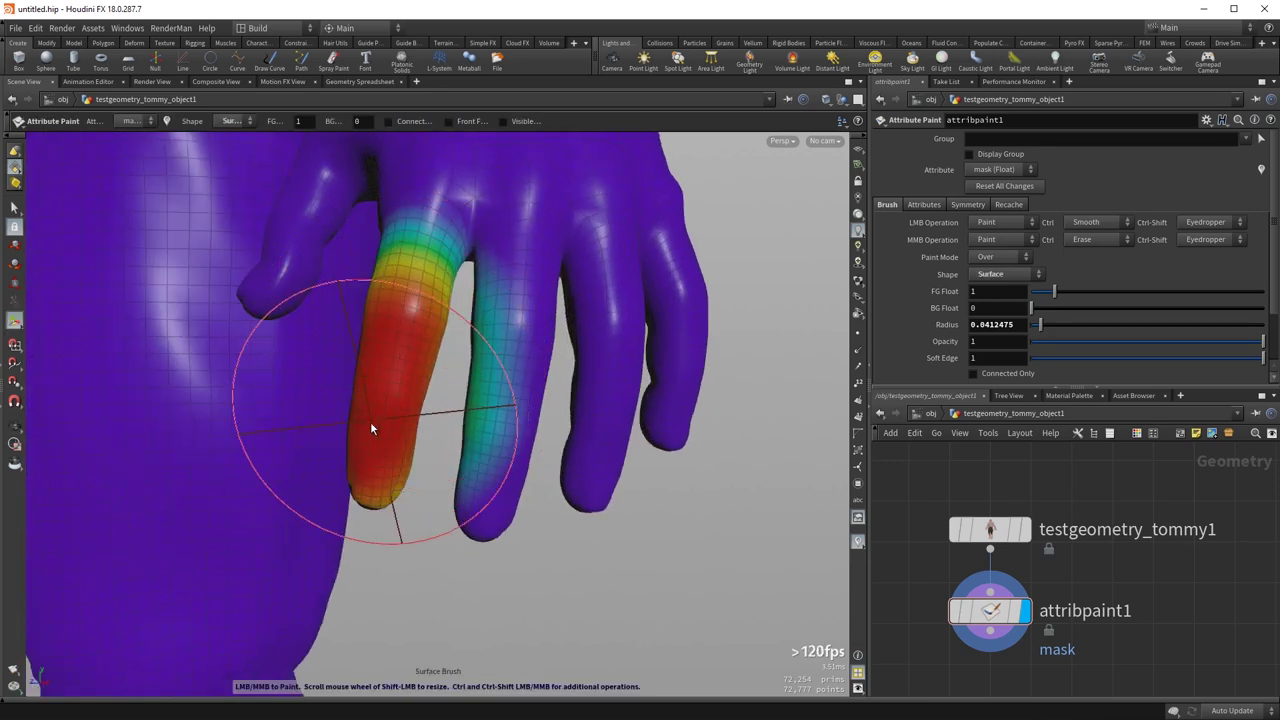
left_click_drag(379, 420, 400, 337)
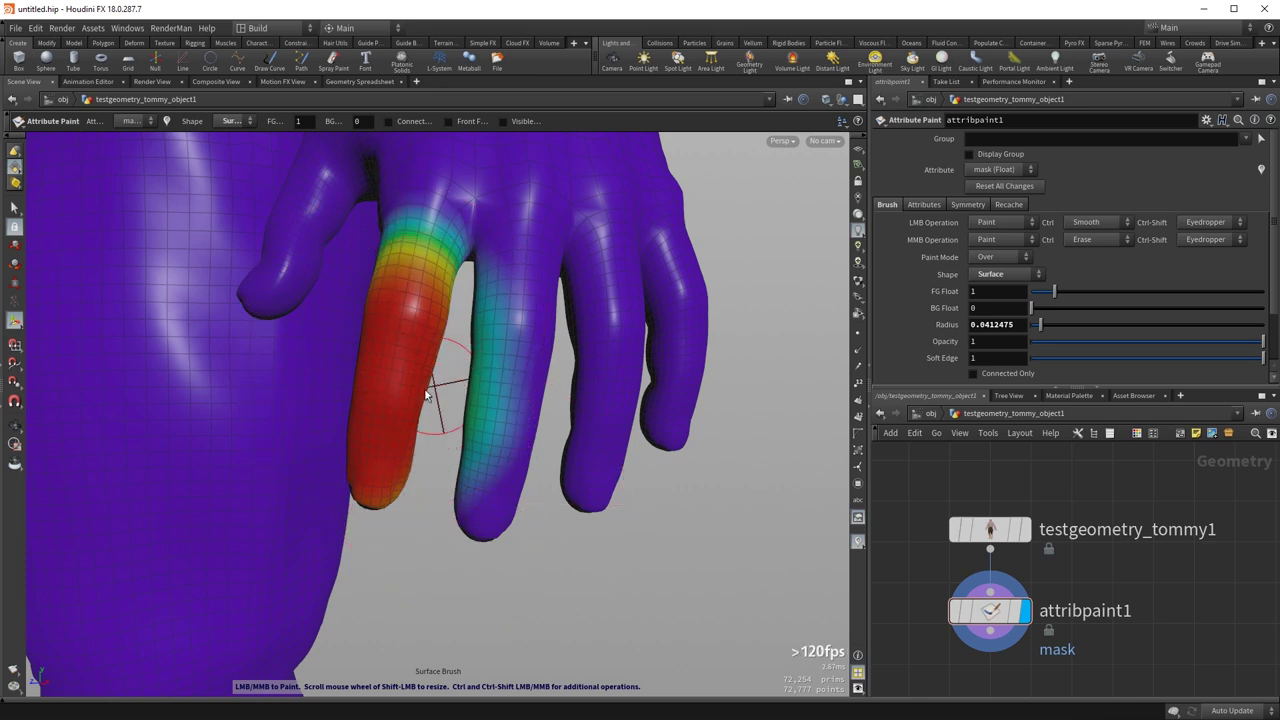
mouse_move(376, 479)
middle_mouse_down()
mouse_move(385, 342)
mouse_move(345, 465)
mouse_move(376, 408)
middle_mouse_up()
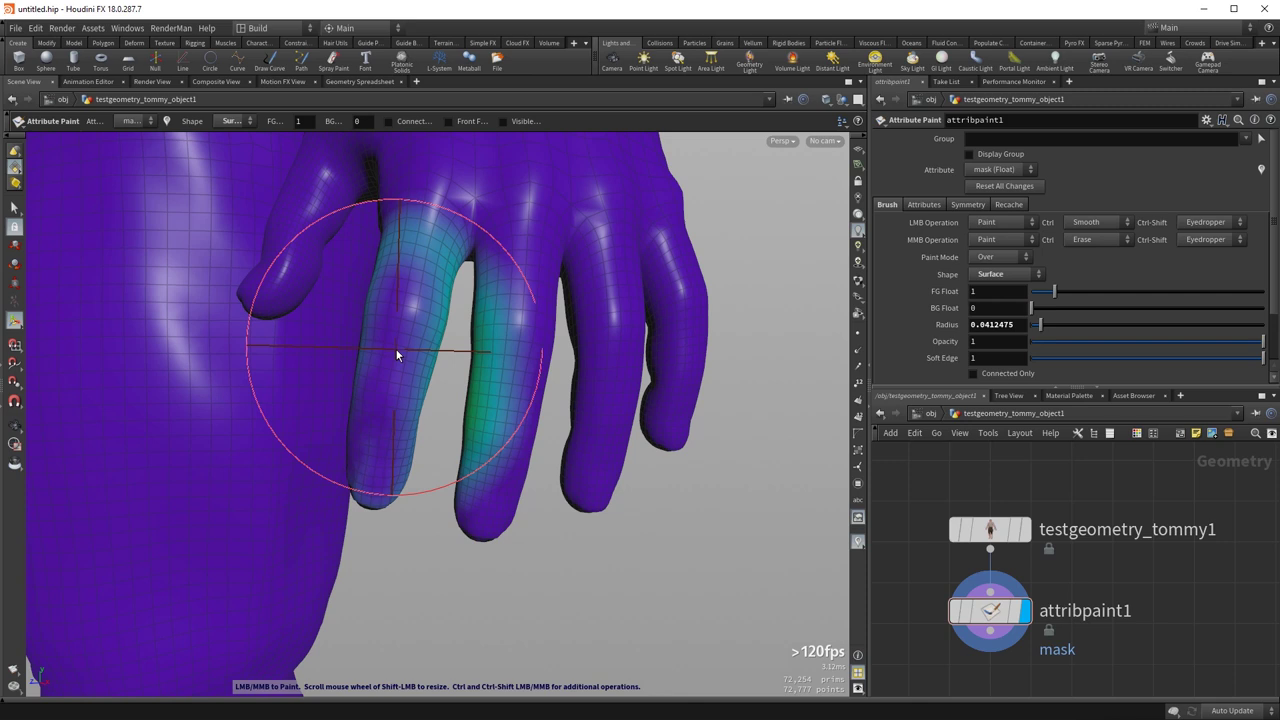
- Set the brush shape to Screen and check the available Attribute Paint brush options
key("s")
mouse_move(523, 289)
right_mouse_down("alt")
mouse_move(315, 439)
mouse_move(357, 366)
mouse_move(414, 371)
right_mouse_up("alt")
key("Return")
right_click(414, 371)
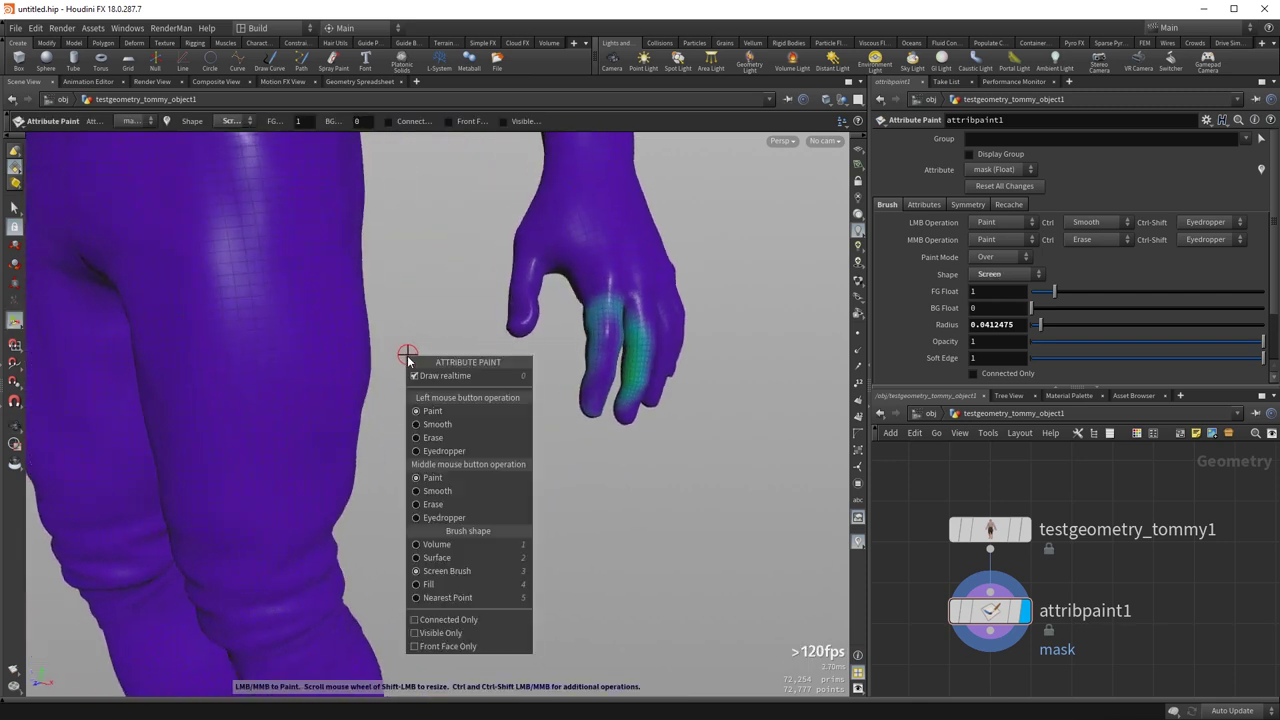
left_click(334, 251)
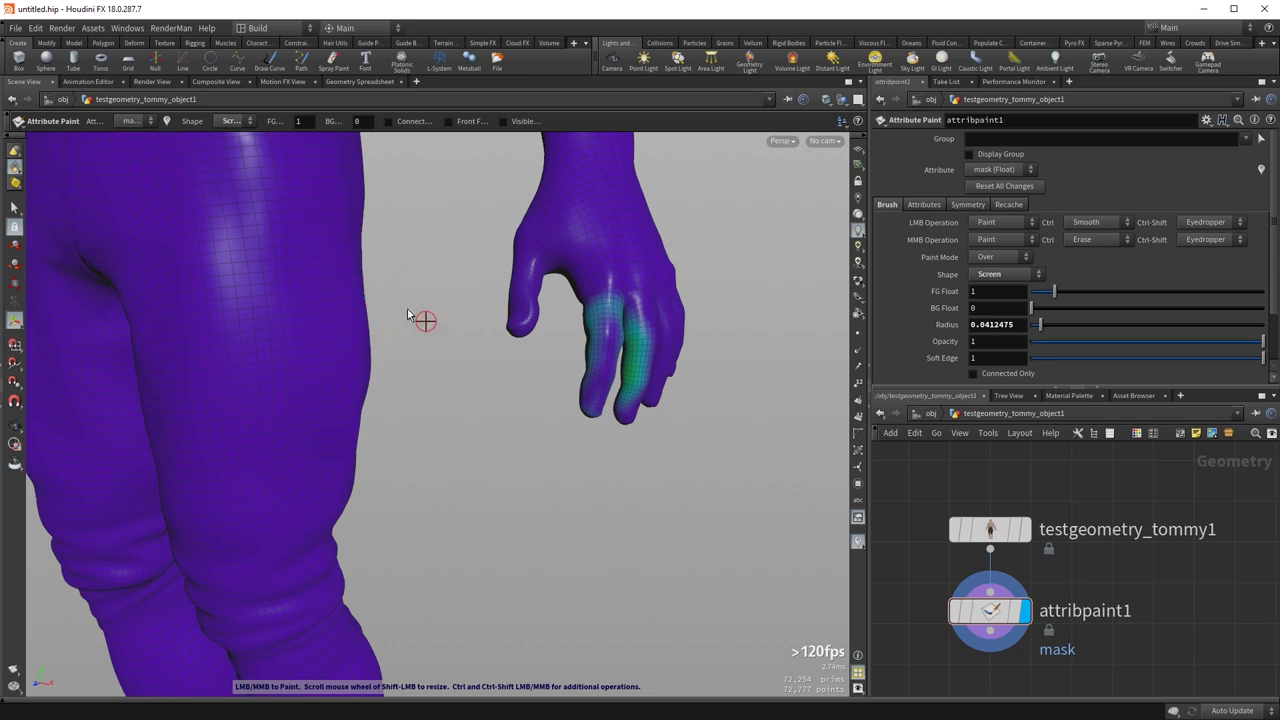
- Paint over the character's left hand with the Screen brush
right_click_drag(461, 288, 377, 306, "alt")
middle_click_drag(377, 306, 231, 411, "alt")
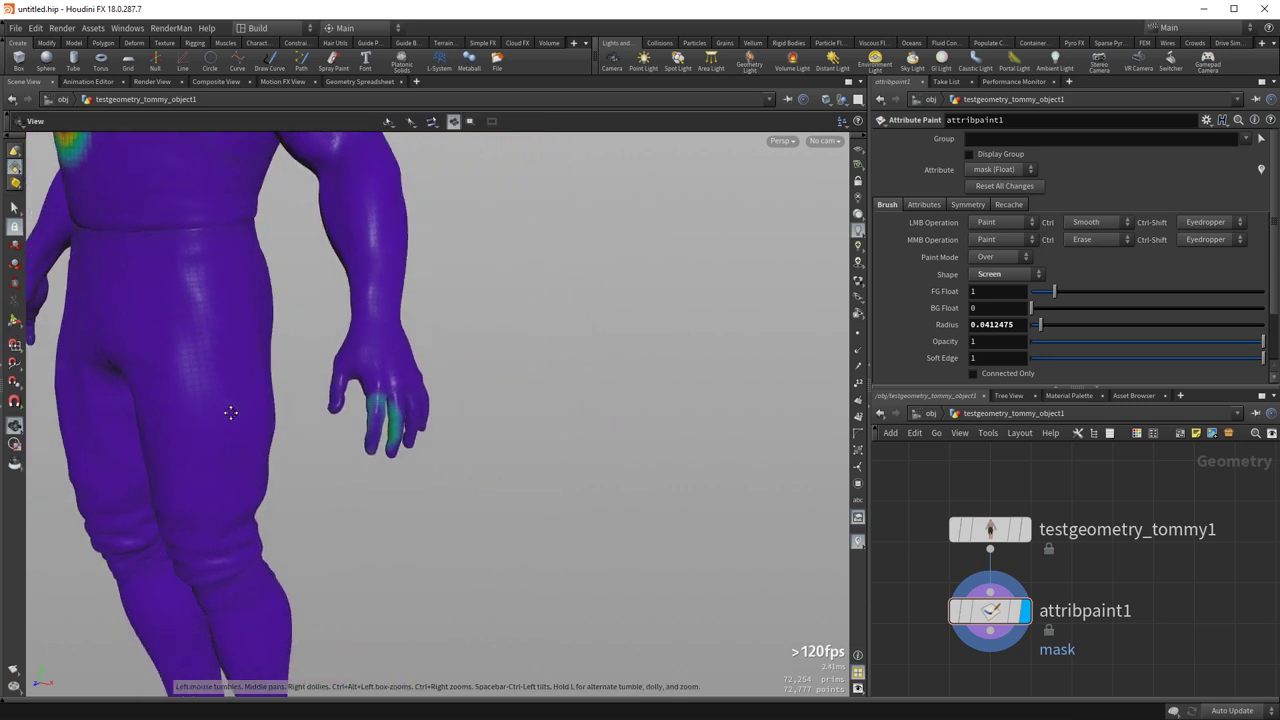
mouse_move(332, 406)
left_mouse_down("shift")
mouse_move(385, 397)
mouse_move(334, 413)
mouse_move(330, 388)
mouse_move(400, 400)
mouse_move(385, 465)
mouse_move(325, 430)
mouse_move(253, 420)
mouse_move(265, 300)
mouse_move(215, 400)
mouse_move(300, 400)
mouse_move(214, 406)
mouse_move(282, 391)
left_mouse_up("shift")
key("Escape")
- Paint the character's right upper arm and the right side of the head and neck with the Screen brush
middle_click_drag(282, 391, 416, 626)
right_click_drag(416, 626, 340, 489)
left_click_drag(340, 489, 395, 520)
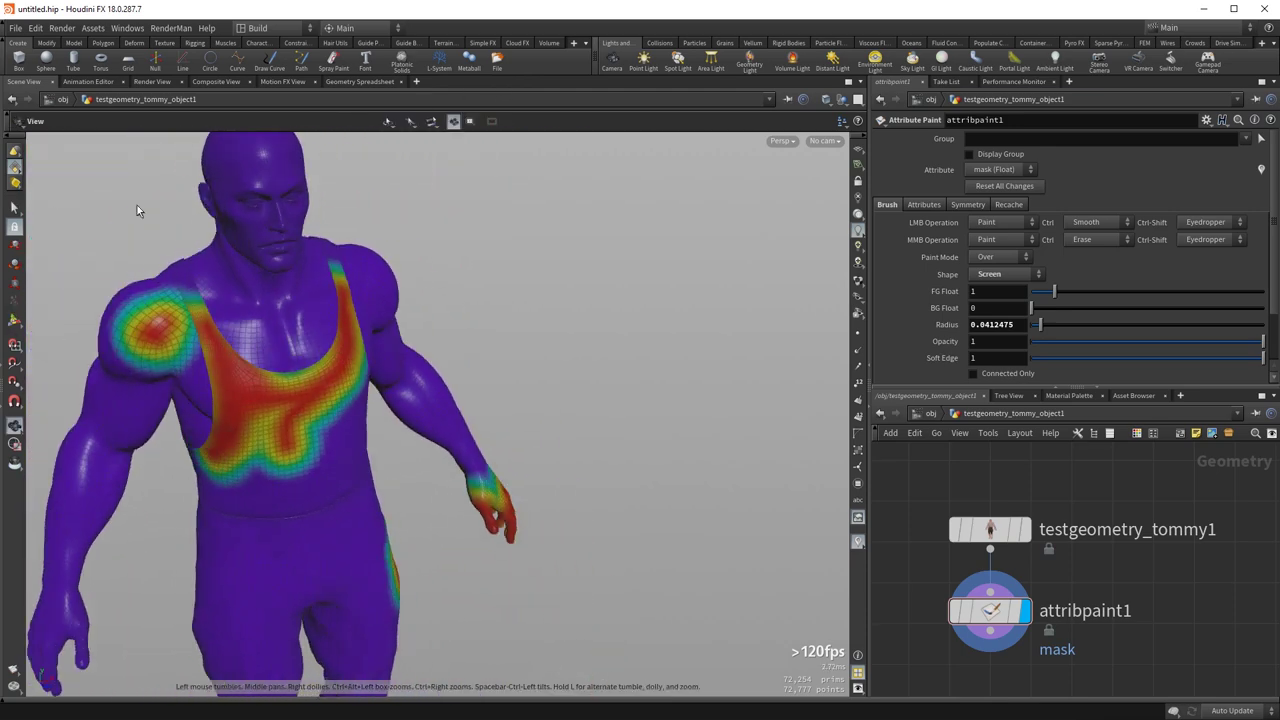
key("Return")
mouse_move(135, 312)
left_mouse_down()
mouse_move(86, 400)
mouse_move(90, 380)
mouse_move(116, 467)
mouse_move(96, 431)
left_mouse_up()
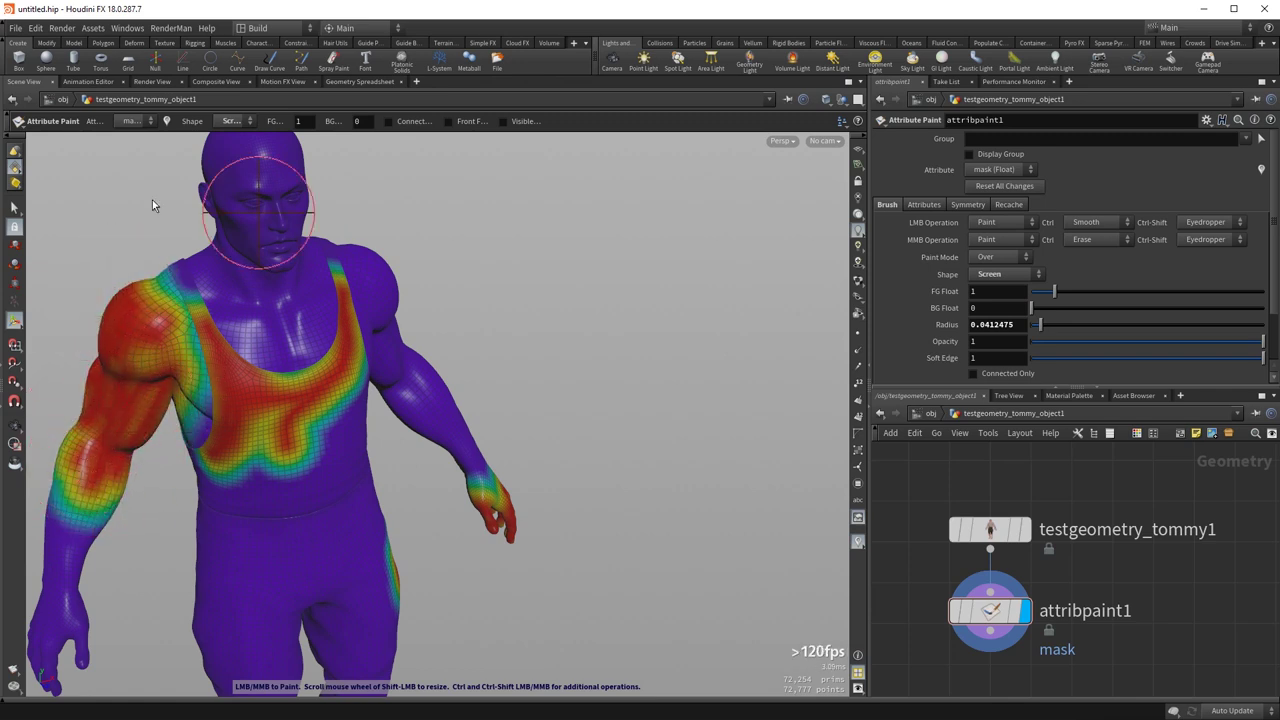
mouse_move(208, 220)
left_mouse_down()
mouse_move(194, 217)
mouse_move(216, 210)
mouse_move(230, 162)
mouse_move(183, 206)
left_mouse_up()
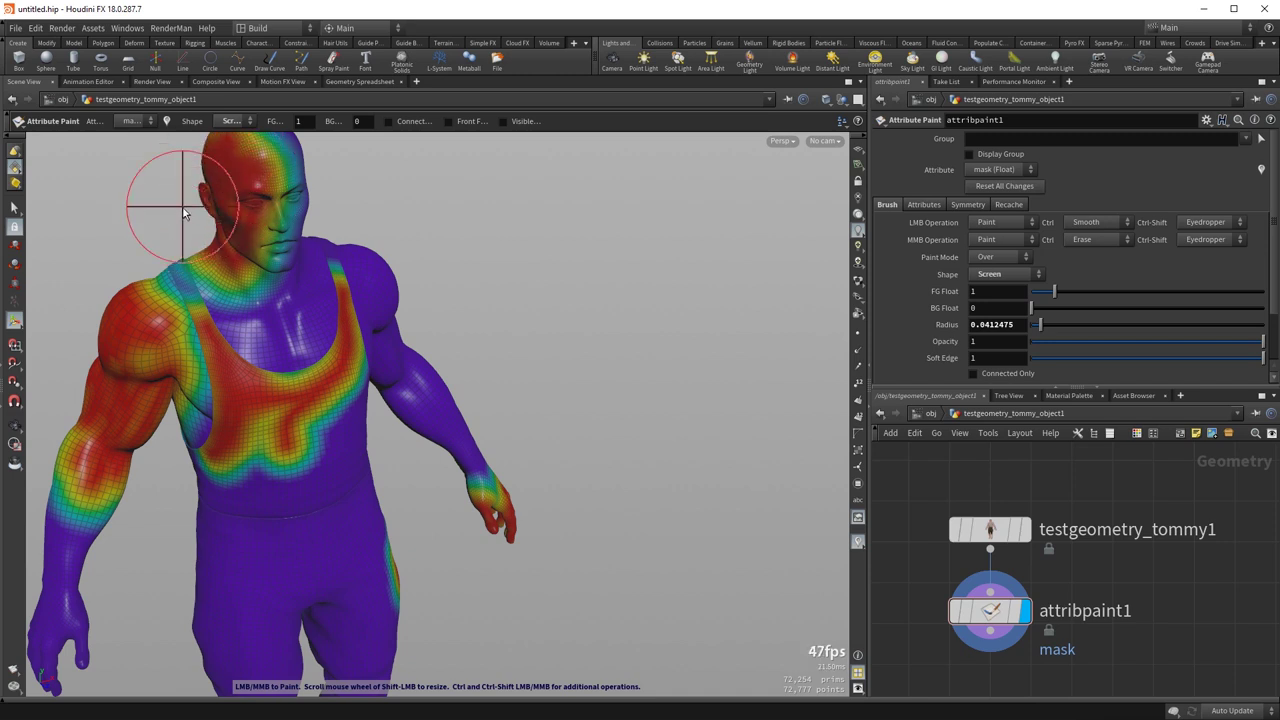
- Paint the character's left shoulder with the Screen brush from a rotated view
left_click_drag(439, 430, 339, 388, "alt")
key("Return")
mouse_move(380, 263)
left_mouse_down()
mouse_move(357, 223)
mouse_move(334, 224)
mouse_move(360, 300)
mouse_move(380, 280)
mouse_move(384, 299)
mouse_move(400, 300)
mouse_move(403, 271)
mouse_move(405, 332)
mouse_move(414, 314)
left_mouse_up()
key("Escape")
key("Return")
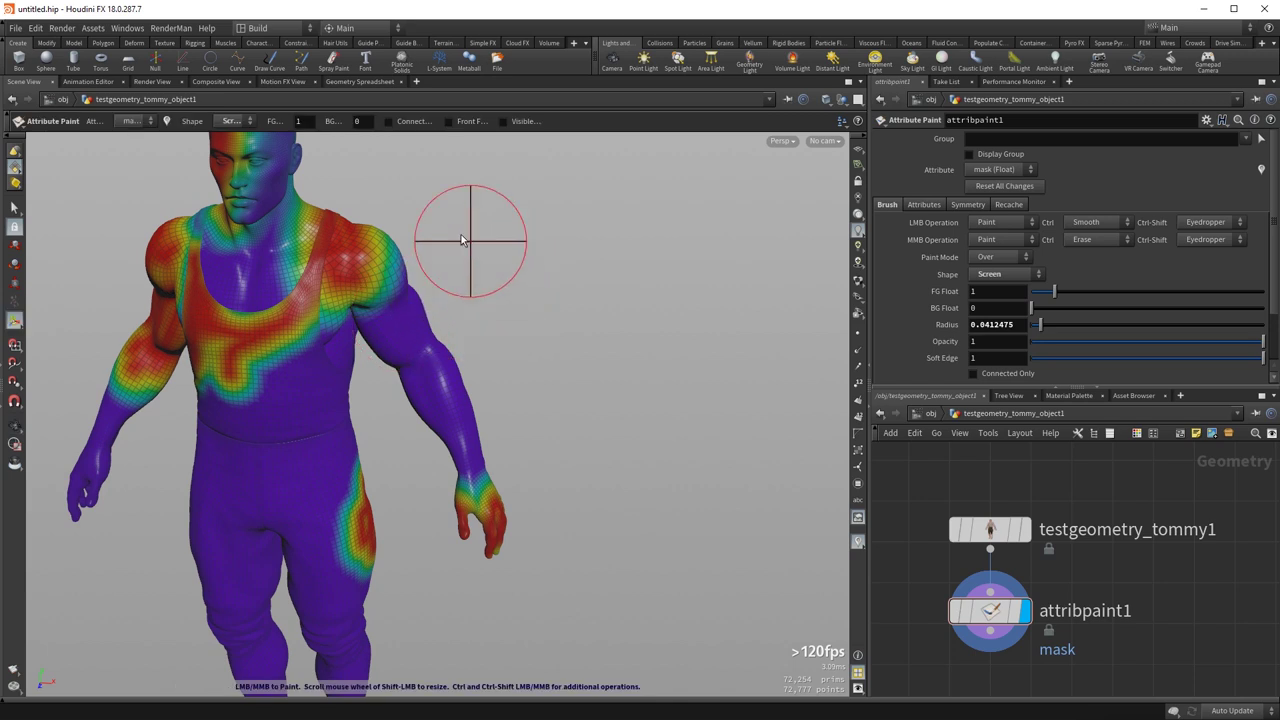
- Set the brush shape to Fill, flood the whole character with the foreground value and clear it with the background value
right_click(490, 279)
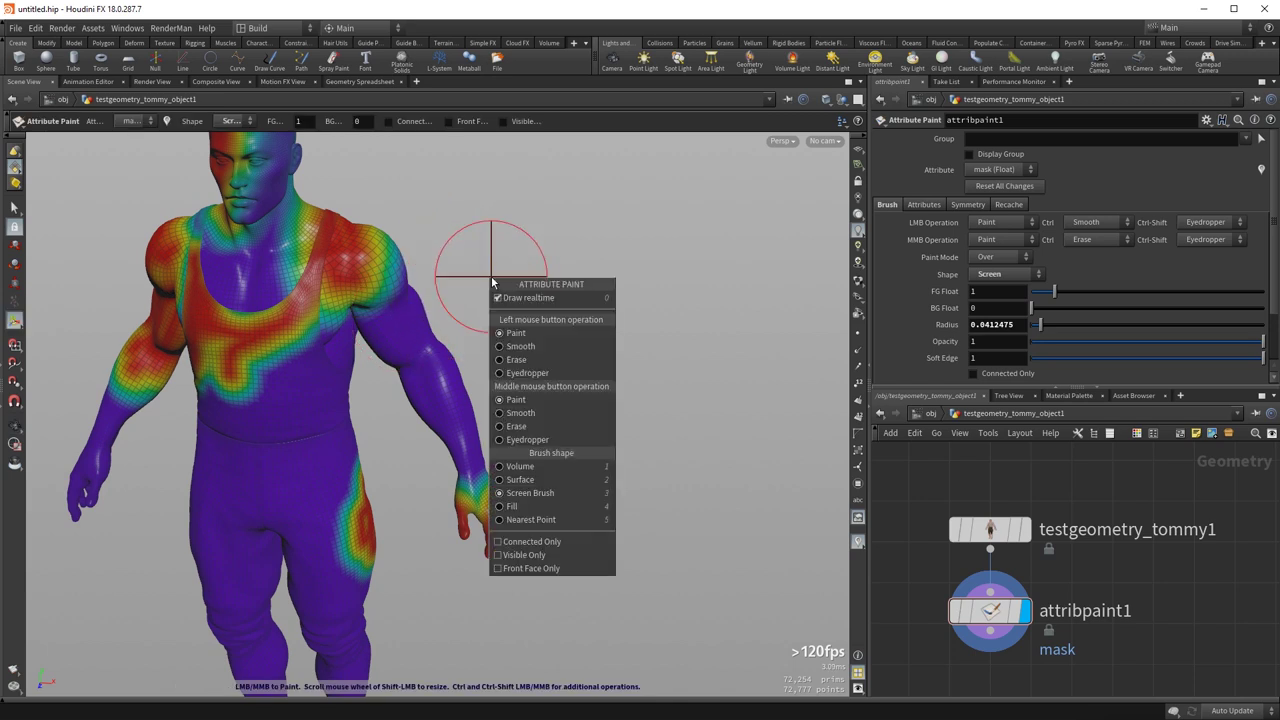
left_click(585, 507)
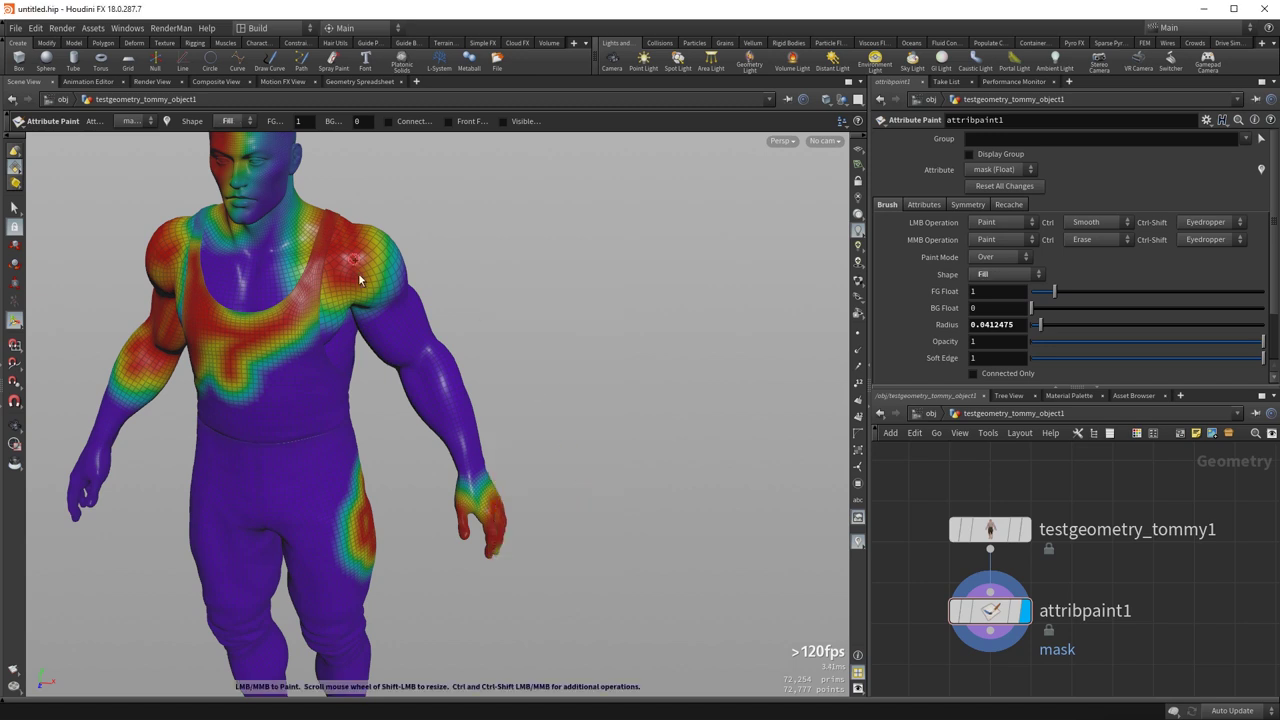
left_click(405, 304)
middle_click(405, 304)
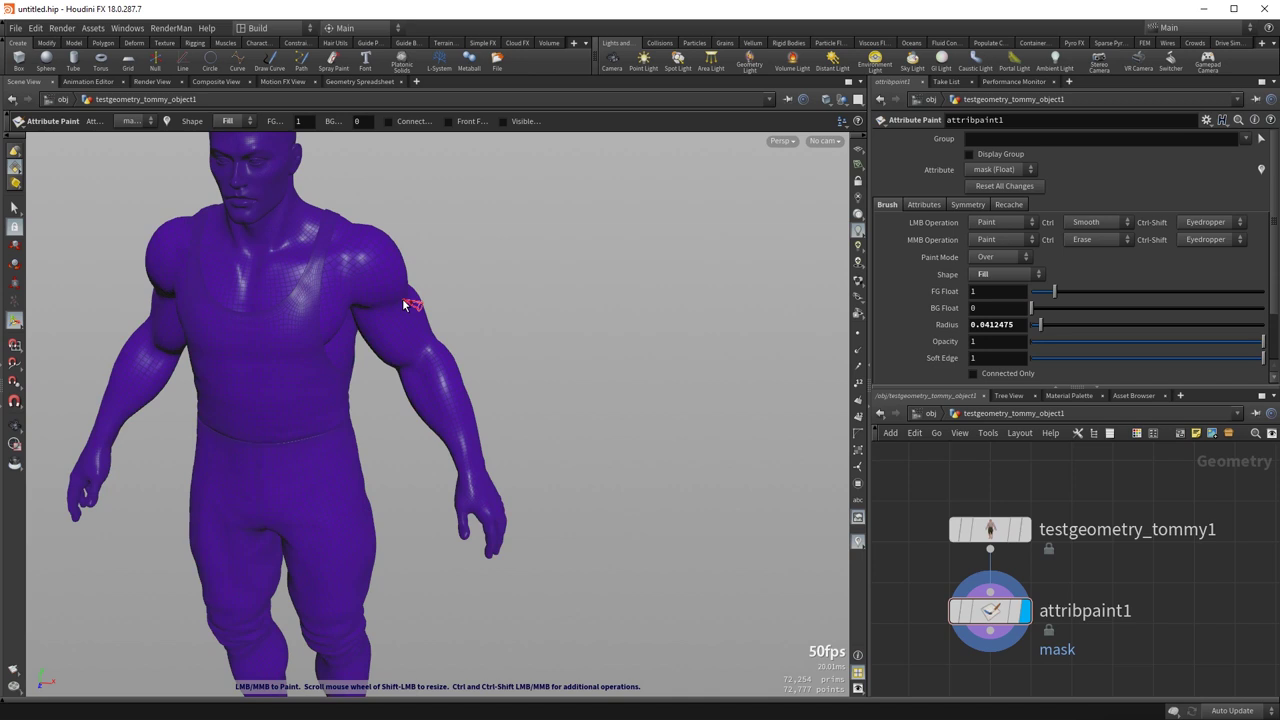
left_click(293, 279)
middle_click(293, 279)
left_click(288, 332)
middle_click(288, 332)
- Paint a spot on the middle of the torso with the Volume brush and smooth it with the Fill brush
key("f")
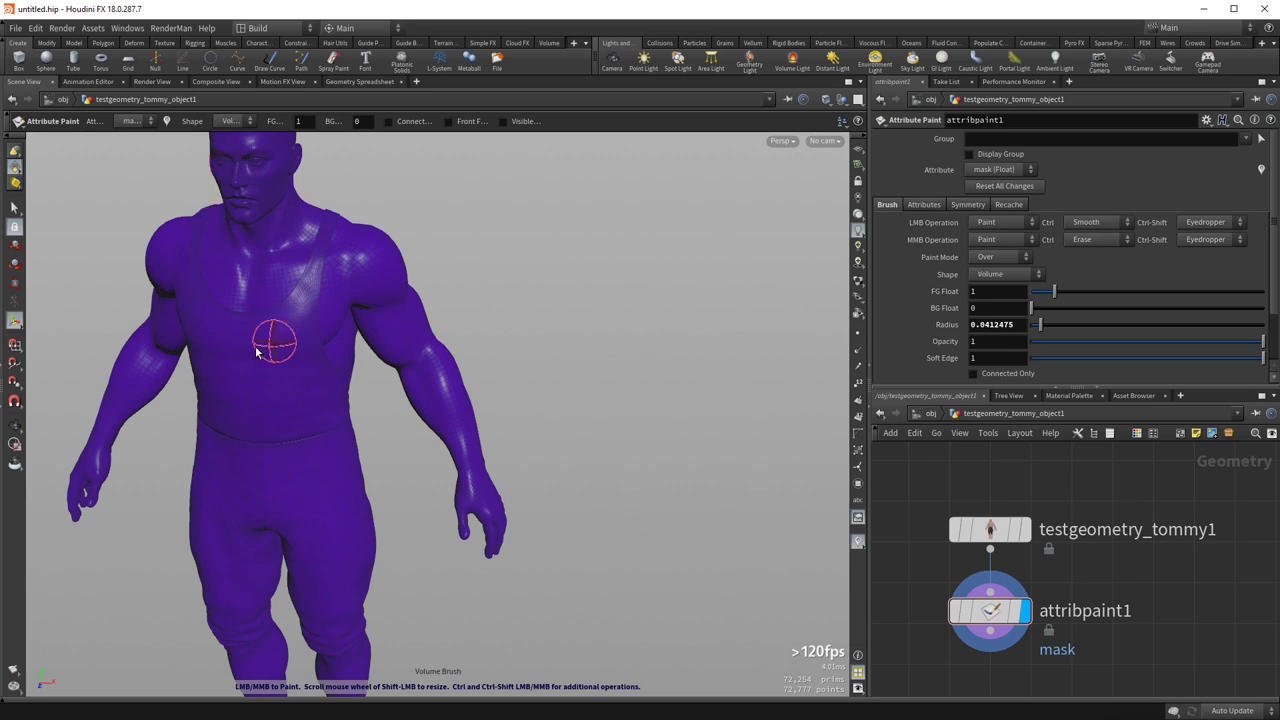
left_click_drag(258, 368, 300, 373)
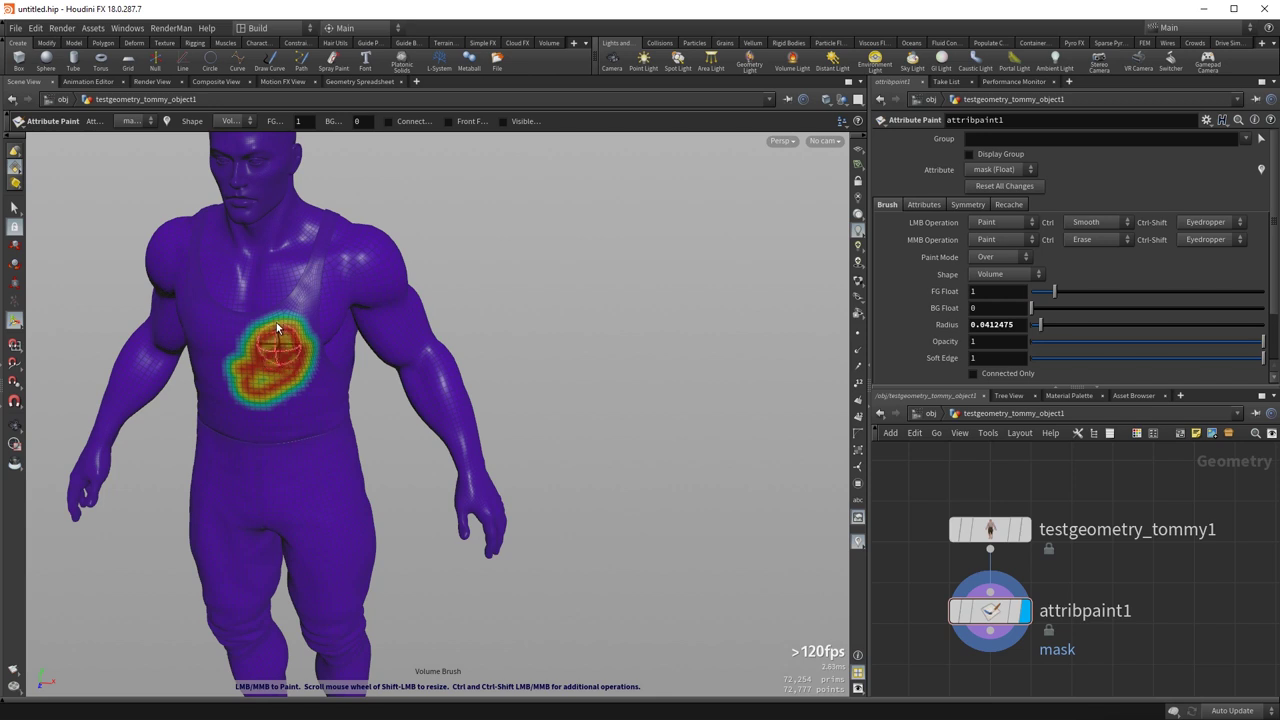
key("f")
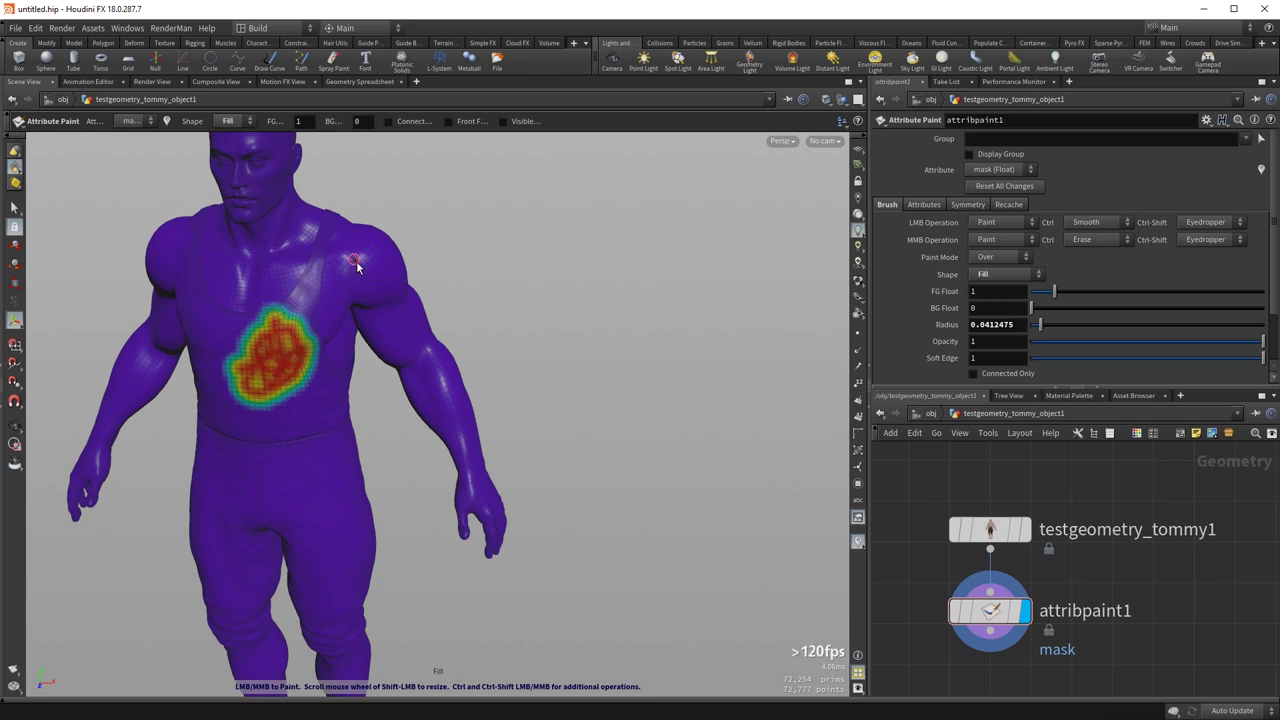
left_click_drag(303, 287, 300, 286, "ctrl")
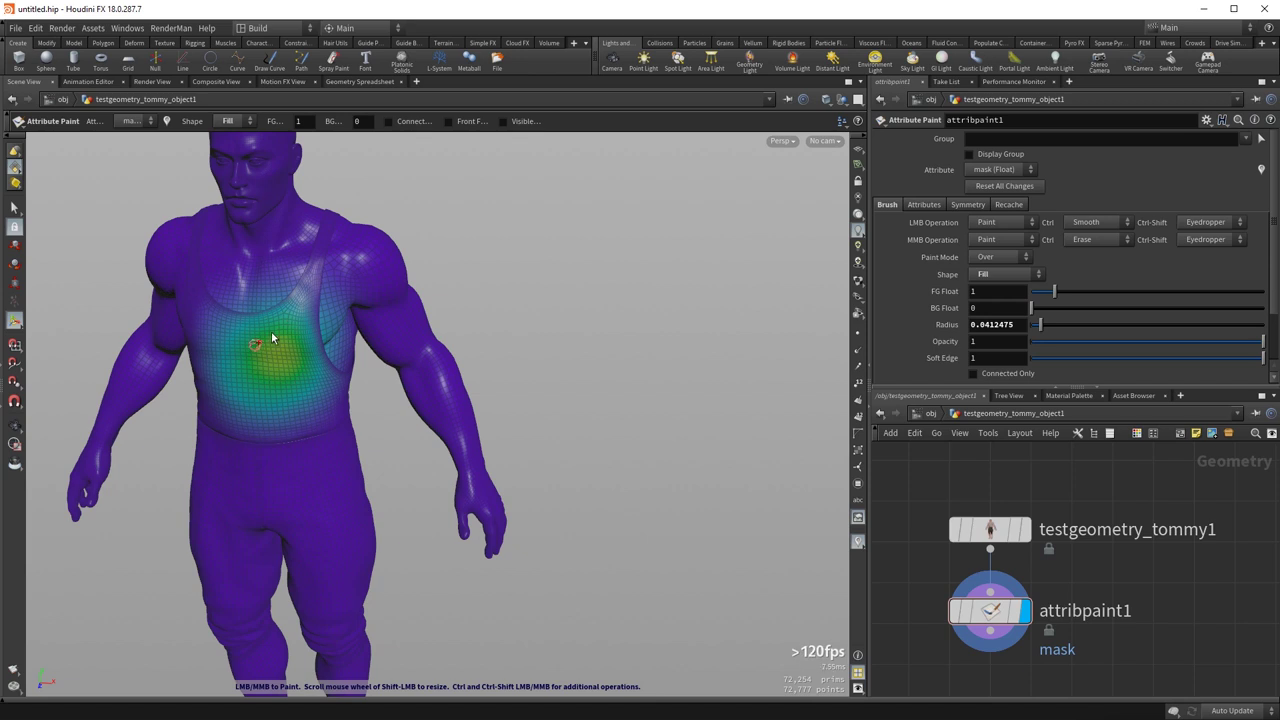
- Turn on Connected Only and fill the tank top and the skin as separate connected pieces
left_click(390, 121)
left_click(277, 367)
middle_click(257, 366)
left_click(289, 362)
left_click(406, 314)
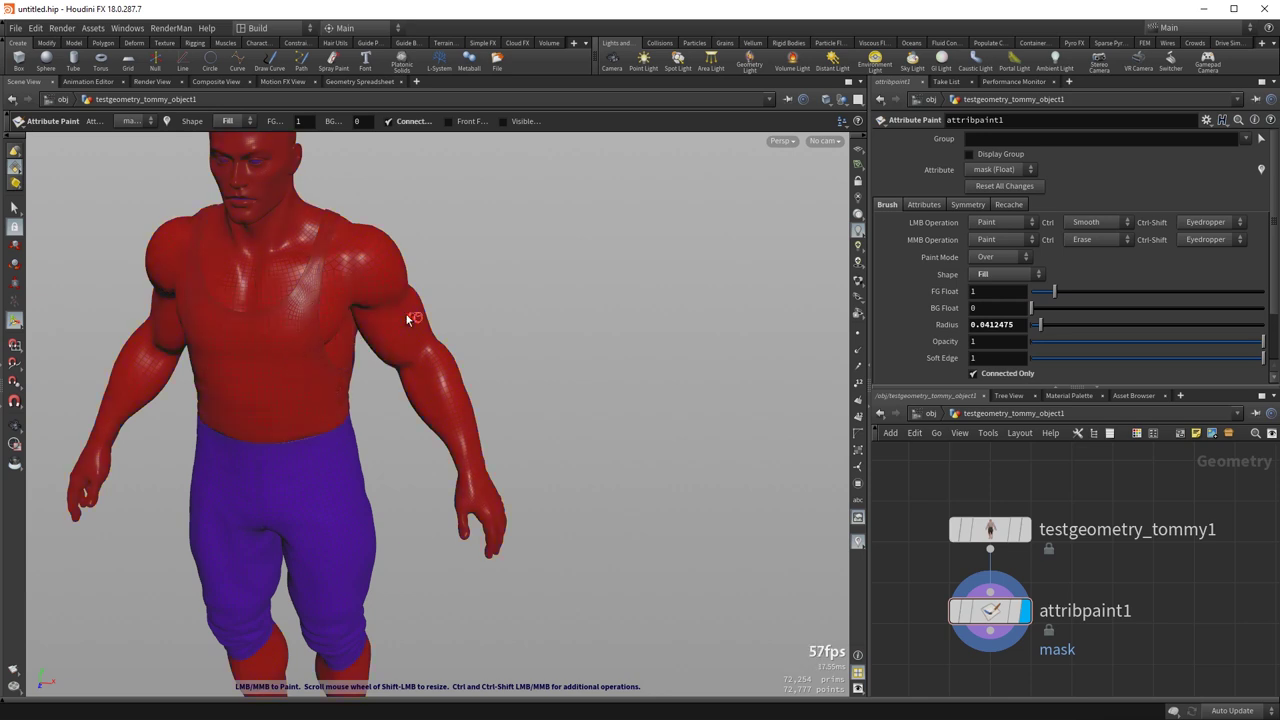
- Reduce the filled mask to the pants only and turn off Connected Only
middle_click(406, 314, "ctrl")
left_click(323, 476)
middle_click(274, 349, "ctrl")
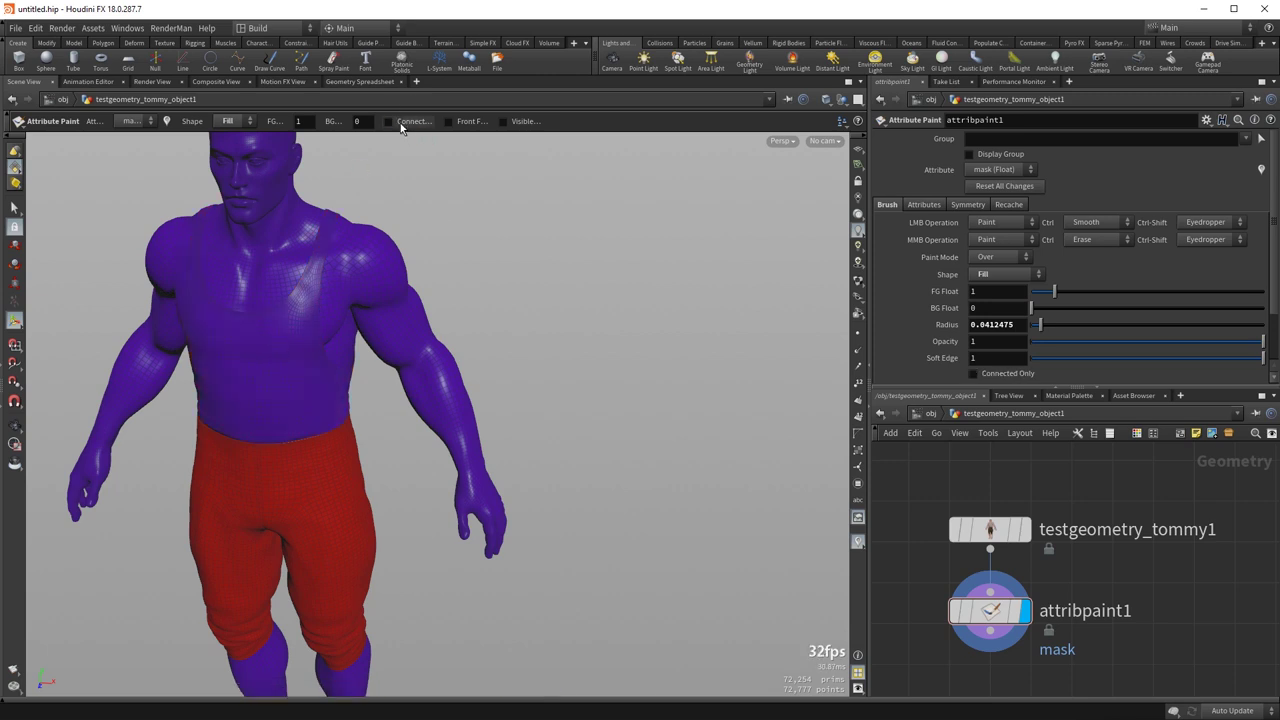
- Set the Attribute Paint brush shape to Nearest Point
key("Escape")
mouse_move(384, 397)
left_mouse_down()
mouse_move(263, 374)
mouse_move(329, 389)
mouse_move(366, 449)
left_mouse_up()
key("Return")
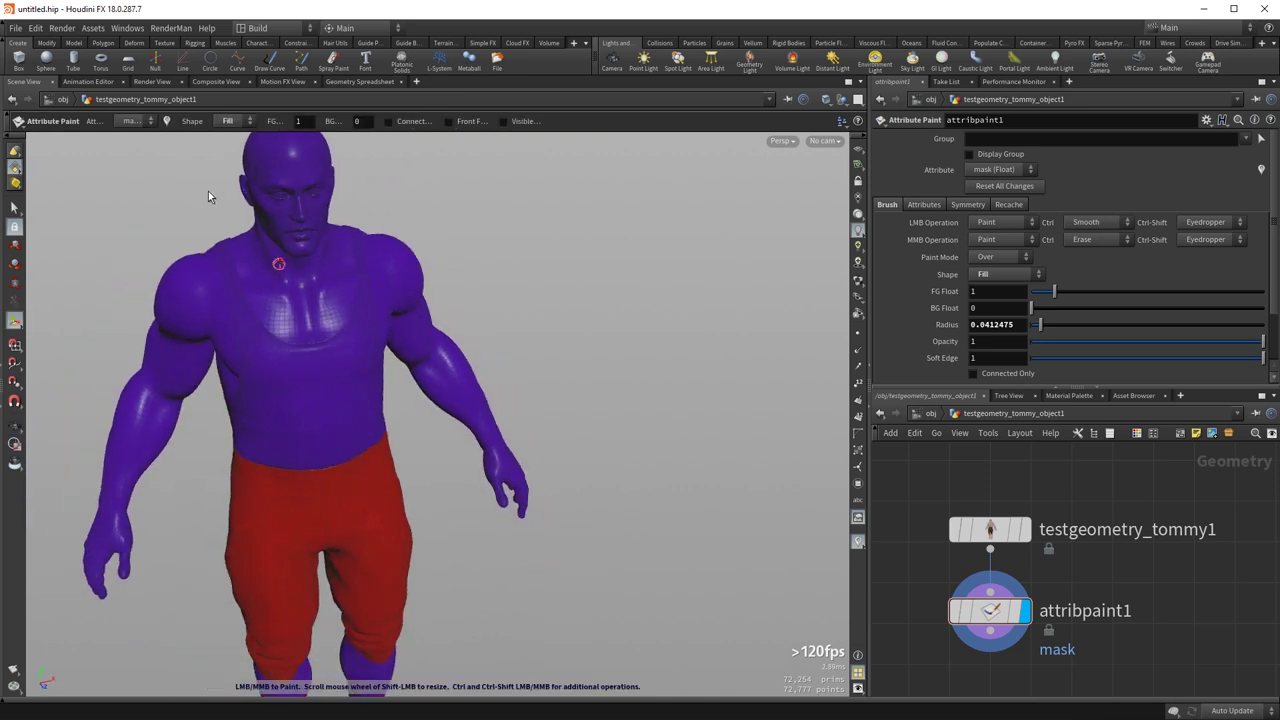
key("n")
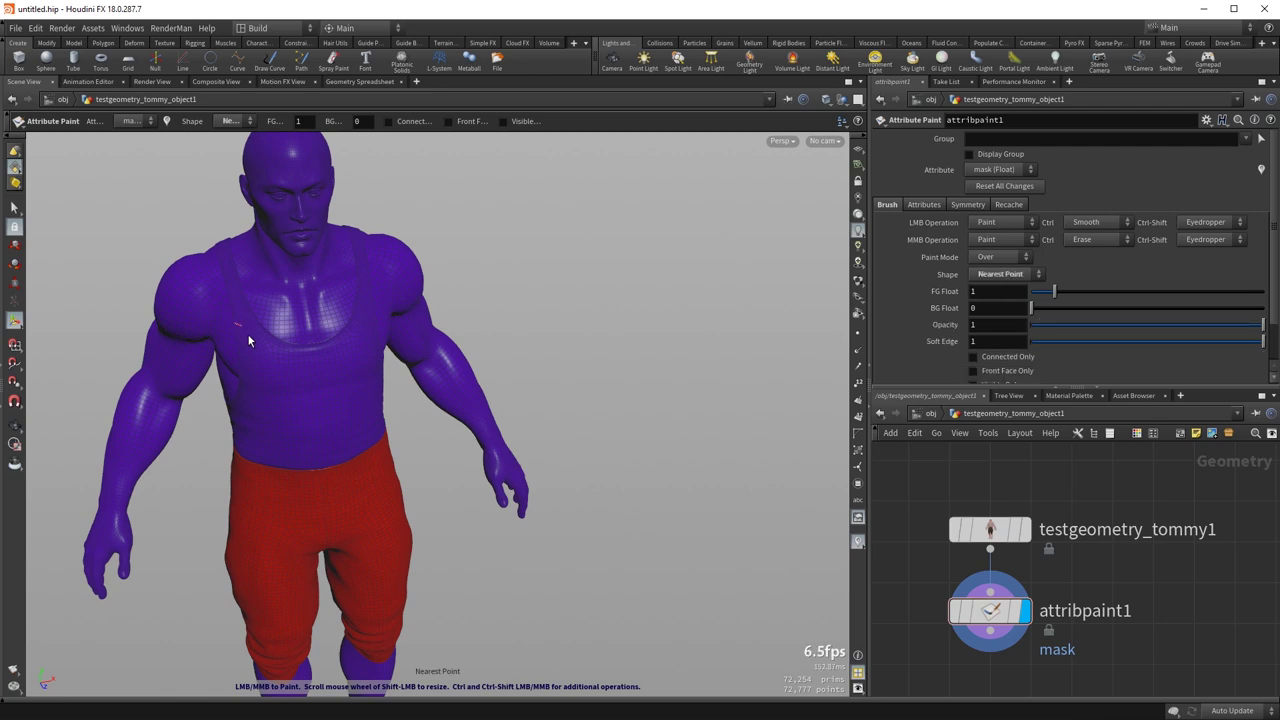
- Paint individual points into a small patch on the torso and erase points in its middle
key("Escape")
right_click_drag(251, 482, 757, 240)
middle_click_drag(450, 430, 433, 587)
left_click_drag(469, 528, 434, 457)
middle_click_drag(434, 457, 343, 506)
right_click_drag(343, 506, 412, 493)
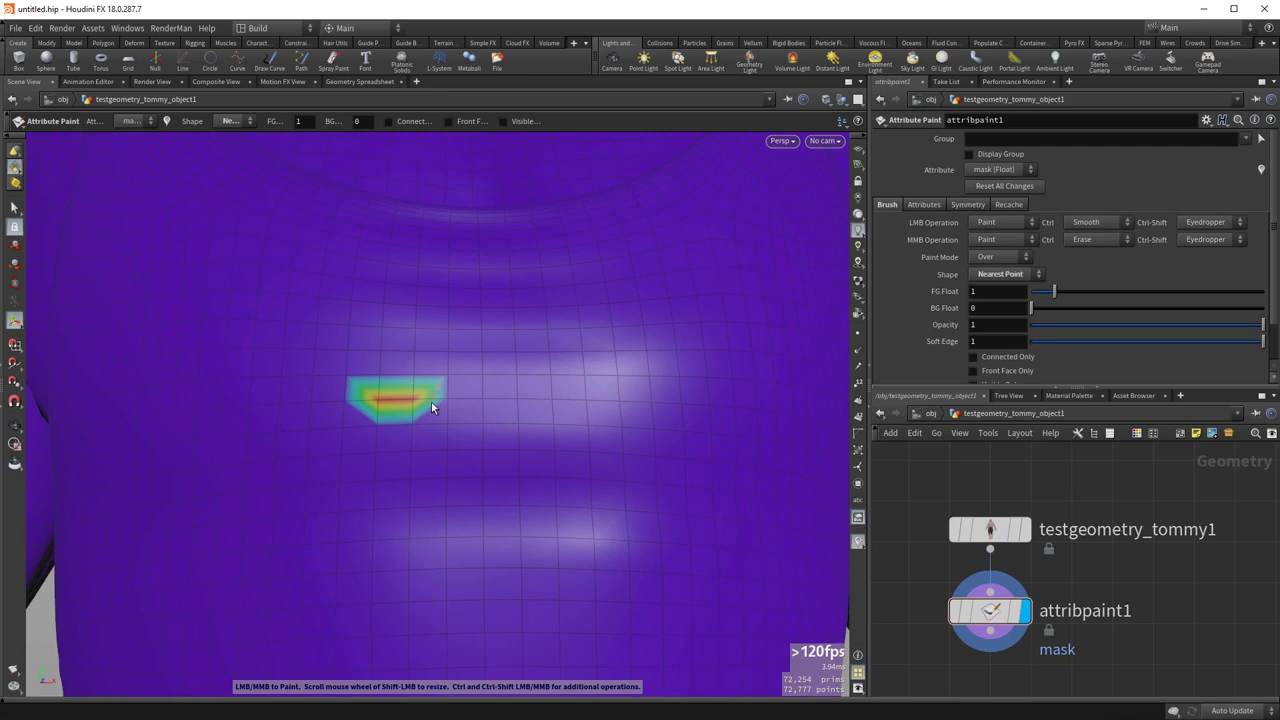
scroll(446, 371, "up", 3)
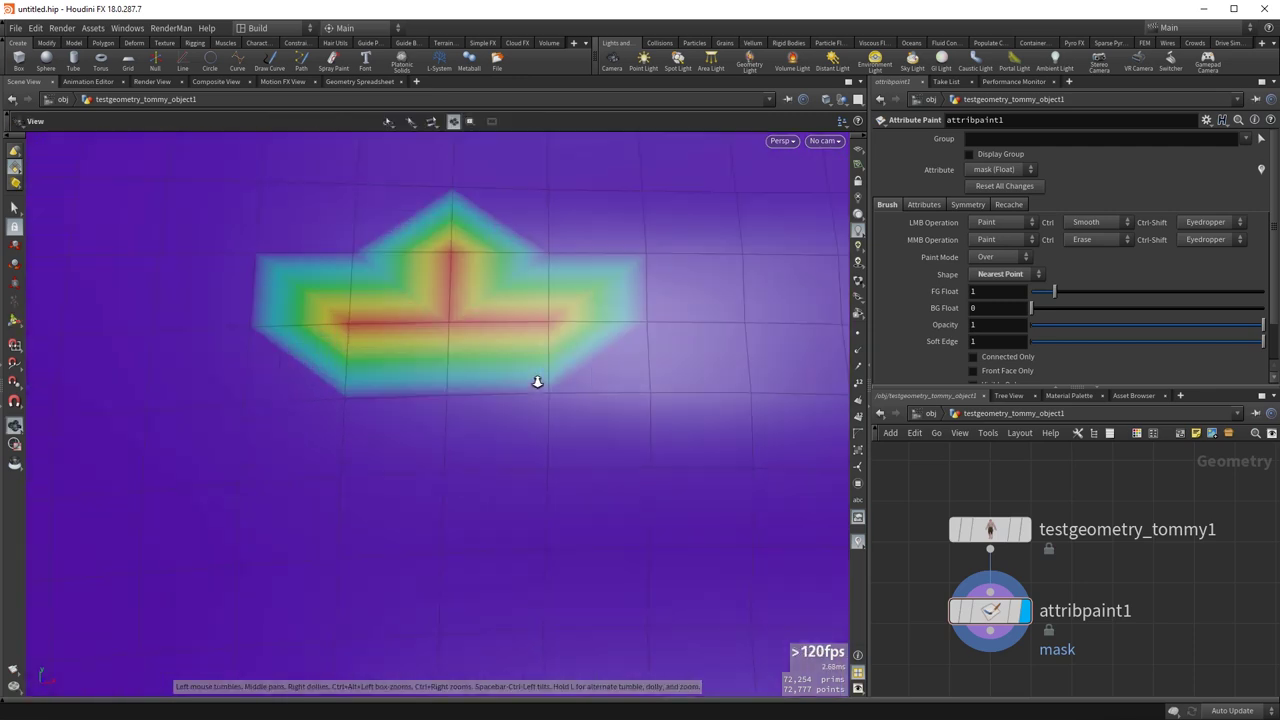
scroll(537, 380, "down", 1)
mouse_move(495, 334)
left_mouse_down()
mouse_move(492, 305)
mouse_move(473, 297)
mouse_move(413, 303)
left_mouse_up()
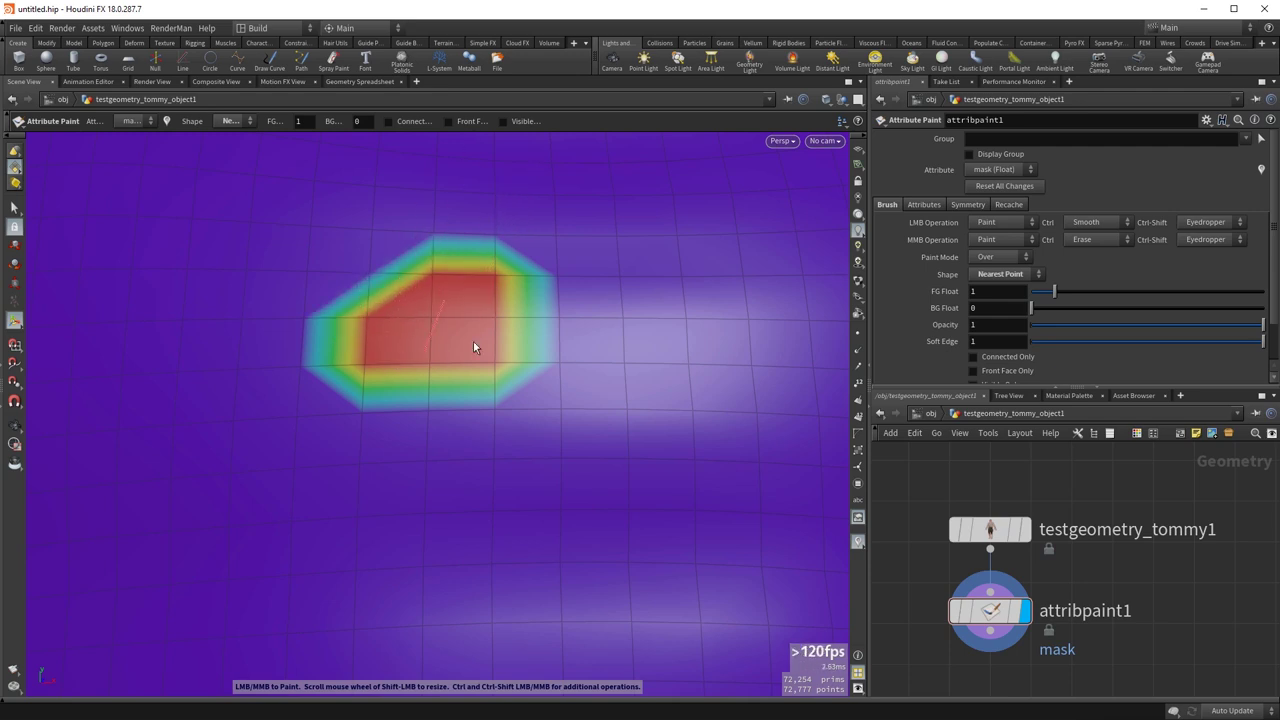
mouse_move(440, 337)
middle_mouse_down()
mouse_move(490, 311)
mouse_move(500, 329)
middle_mouse_up()
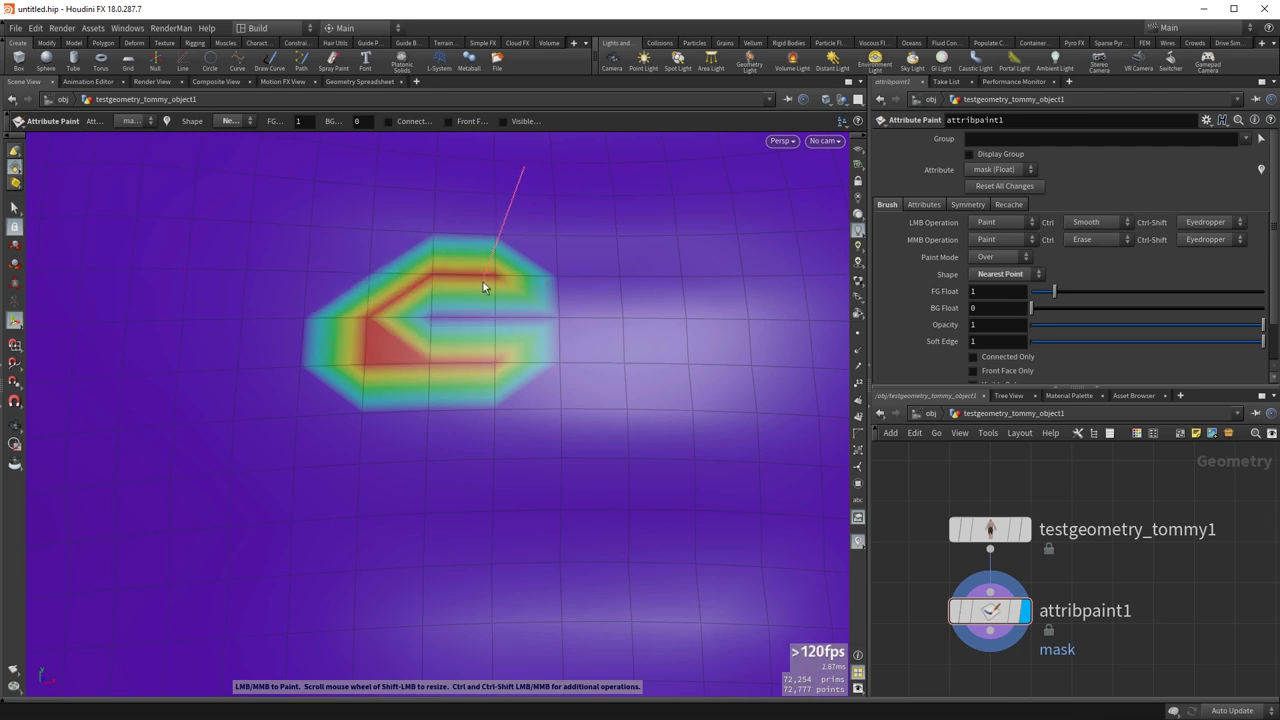
- Switch to the Volume brush, shrink its radius to 0.00422477 and paint points at the patch's open side
scroll(490, 296, "up", 1)
left_click_drag(508, 350, 395, 364, "shift")
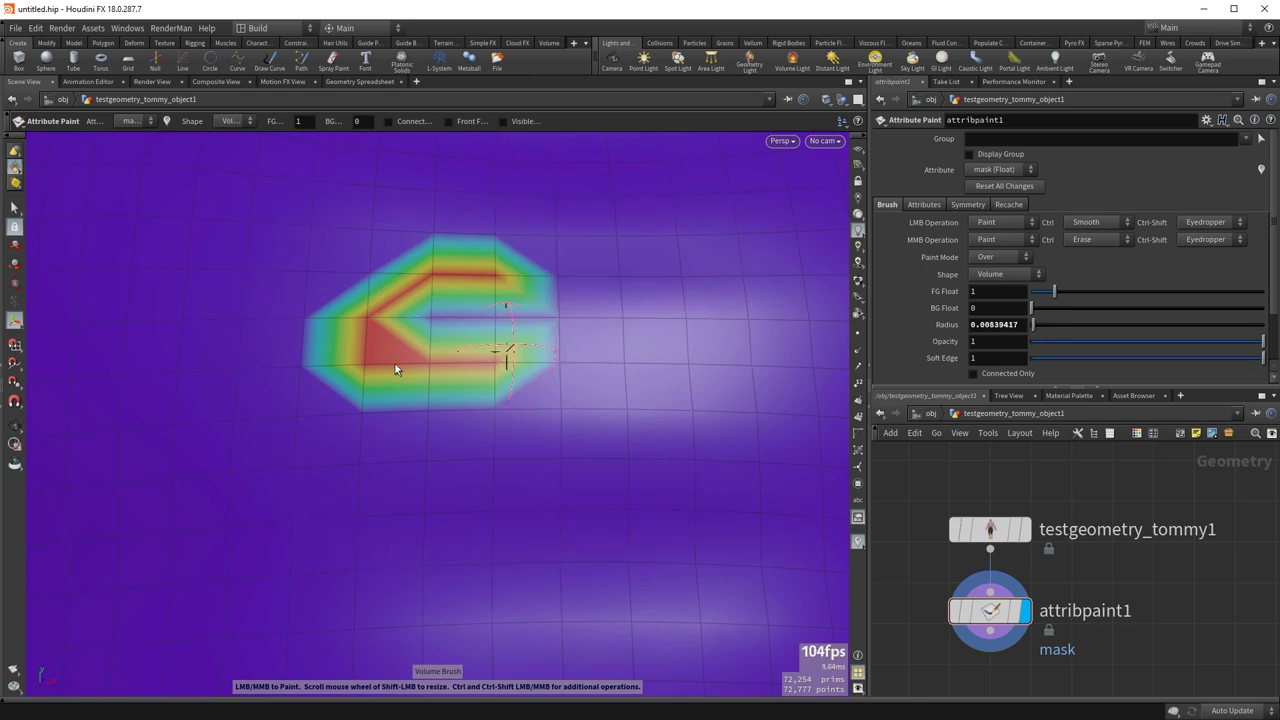
left_click_drag(487, 326, 560, 324)
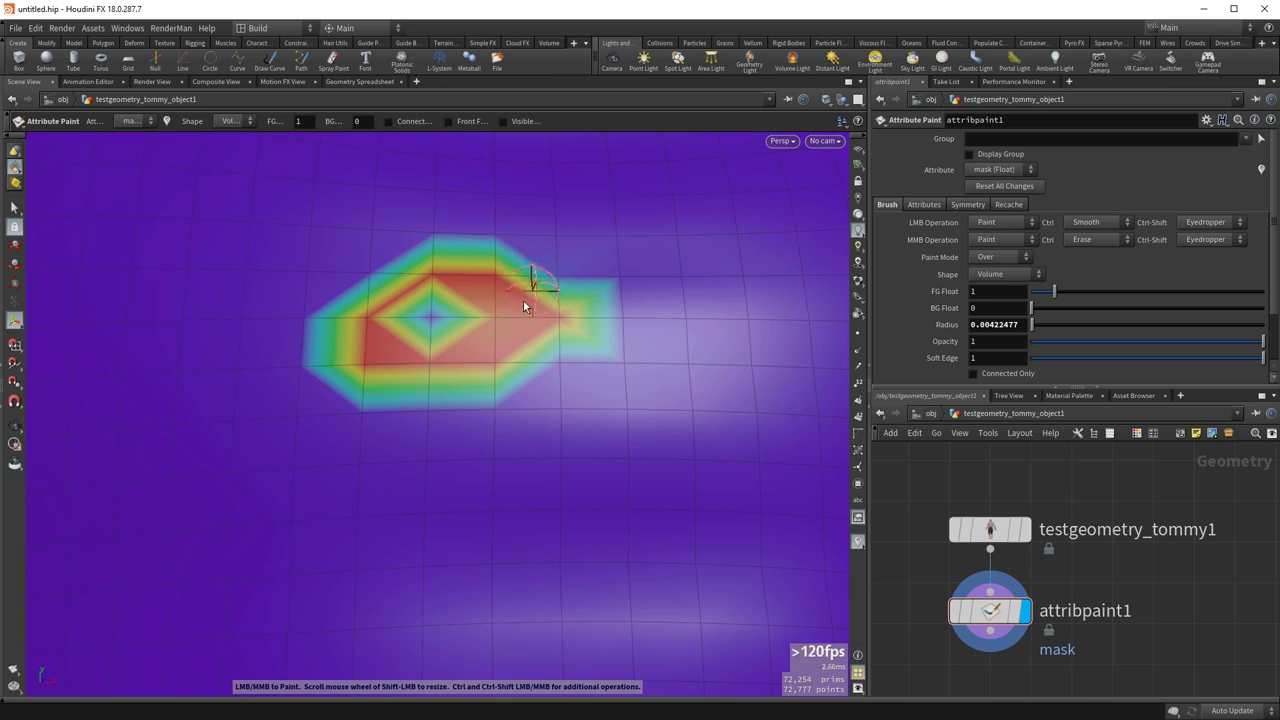
left_click_drag(529, 295, 536, 298)
- Switch back to Nearest Point, add a point at the patch's upper corner and erase points along its upper part
key("n")
left_click(541, 291)
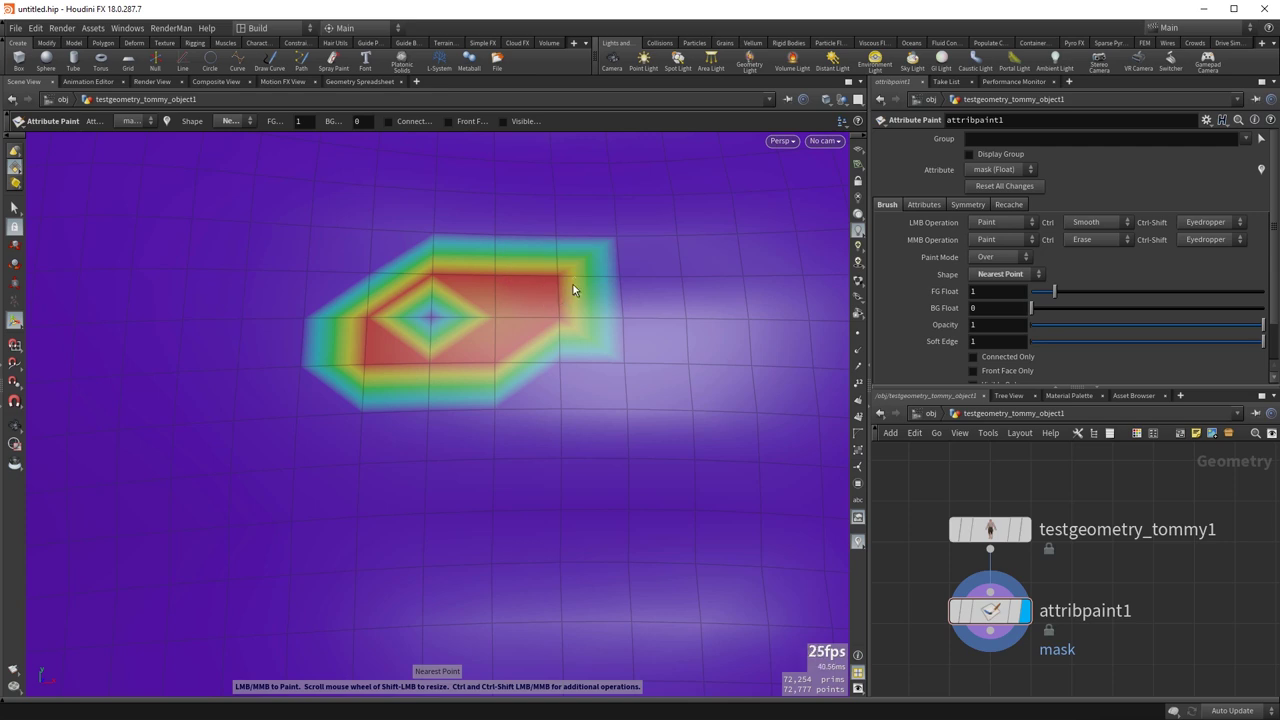
middle_click(559, 326)
middle_click(566, 286)
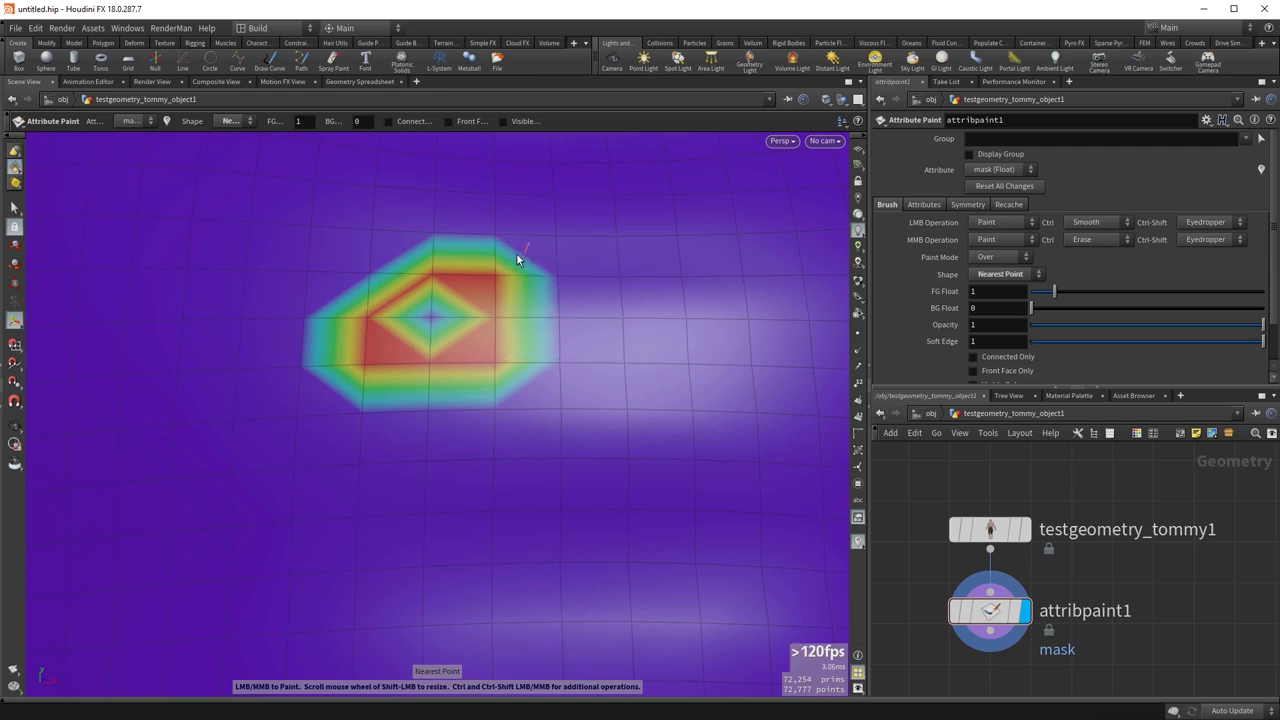
middle_click(505, 265)
middle_click(497, 333)
middle_click(451, 274)
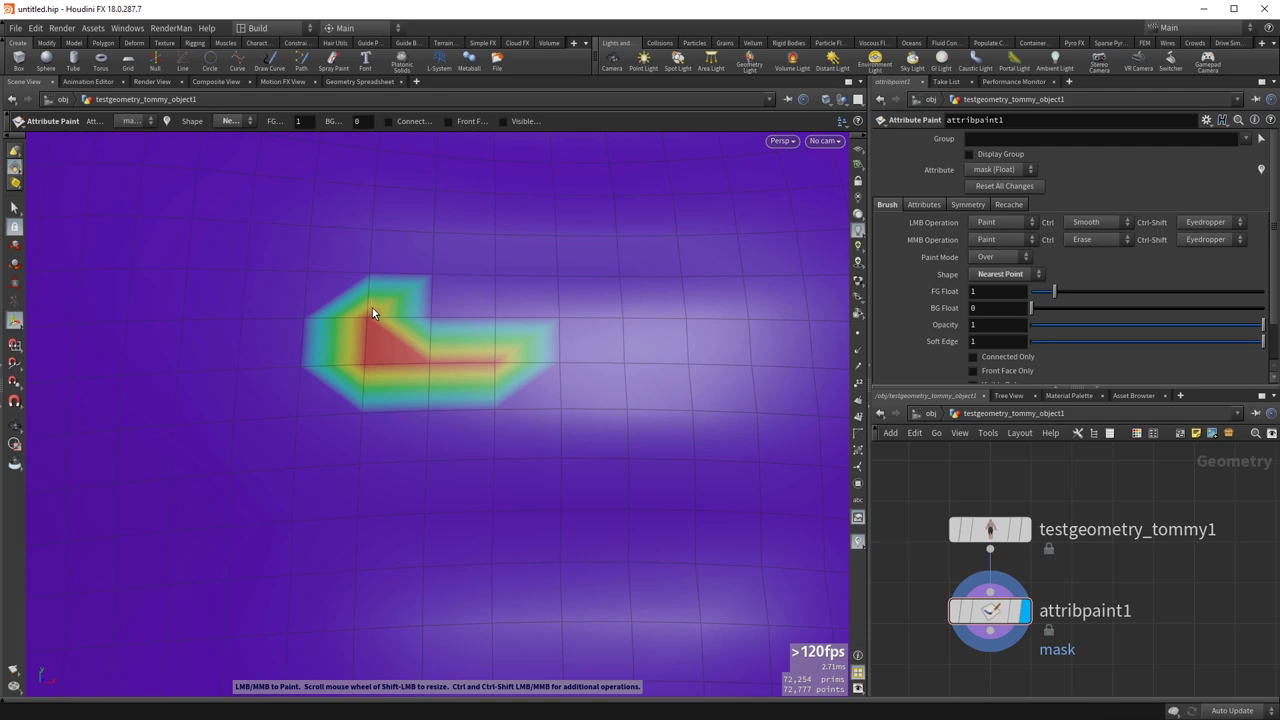
- Erase the remaining points along the patch's core with the Nearest Point brush and reset all painted changes
middle_click(375, 307)
middle_click_drag(381, 361, 494, 358, "ctrl")
key("Escape")
right_click_drag(439, 351, 351, 426)
middle_click_drag(595, 302, 480, 423)
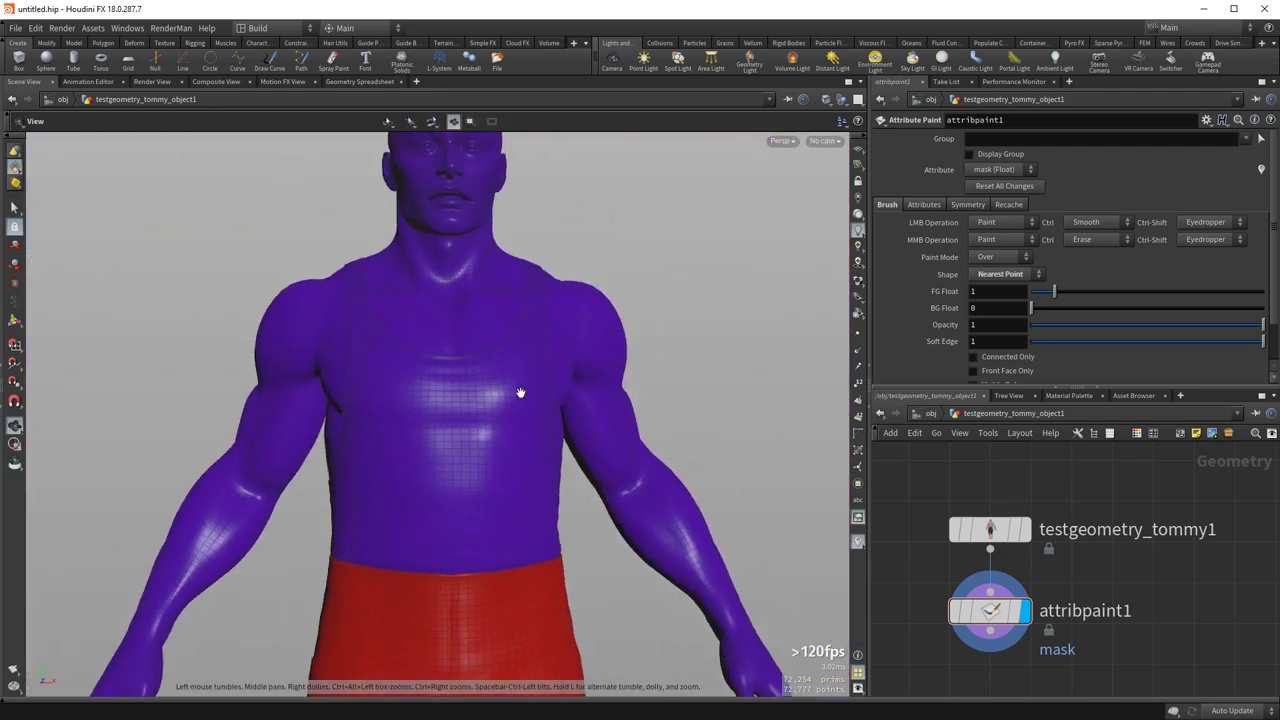
left_click(990, 186)
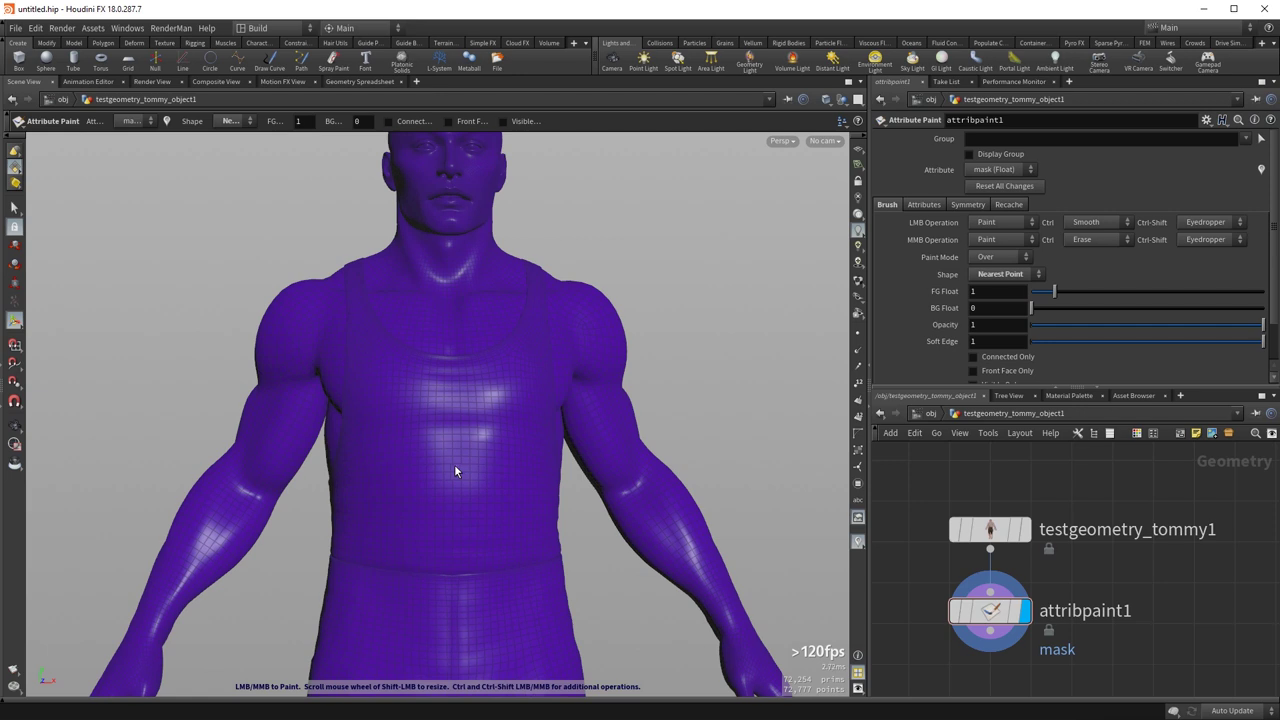
- Switch to the Volume brush, enlarge its radius to 0.0852821 and paint one dab at the centre of the torso
scroll(454, 465, "up", 1)
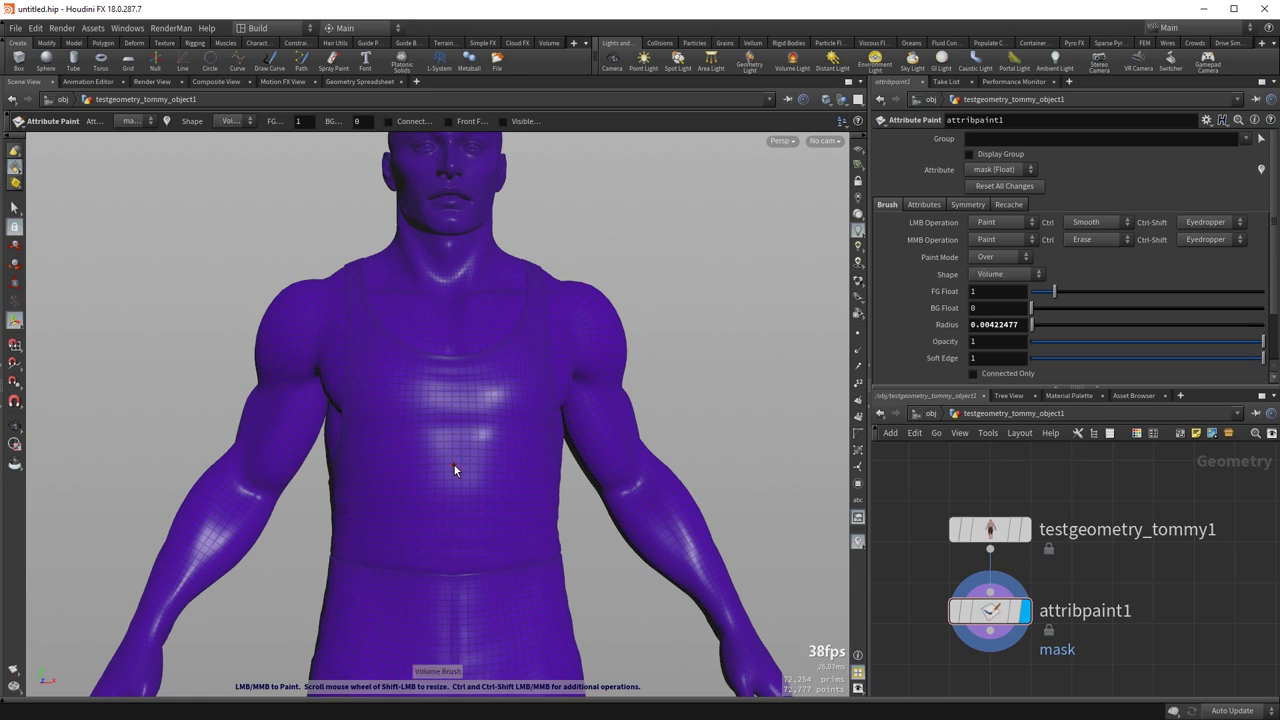
mouse_move(448, 464)
left_mouse_down("shift")
mouse_move(636, 436)
mouse_move(623, 451)
left_mouse_up("shift")
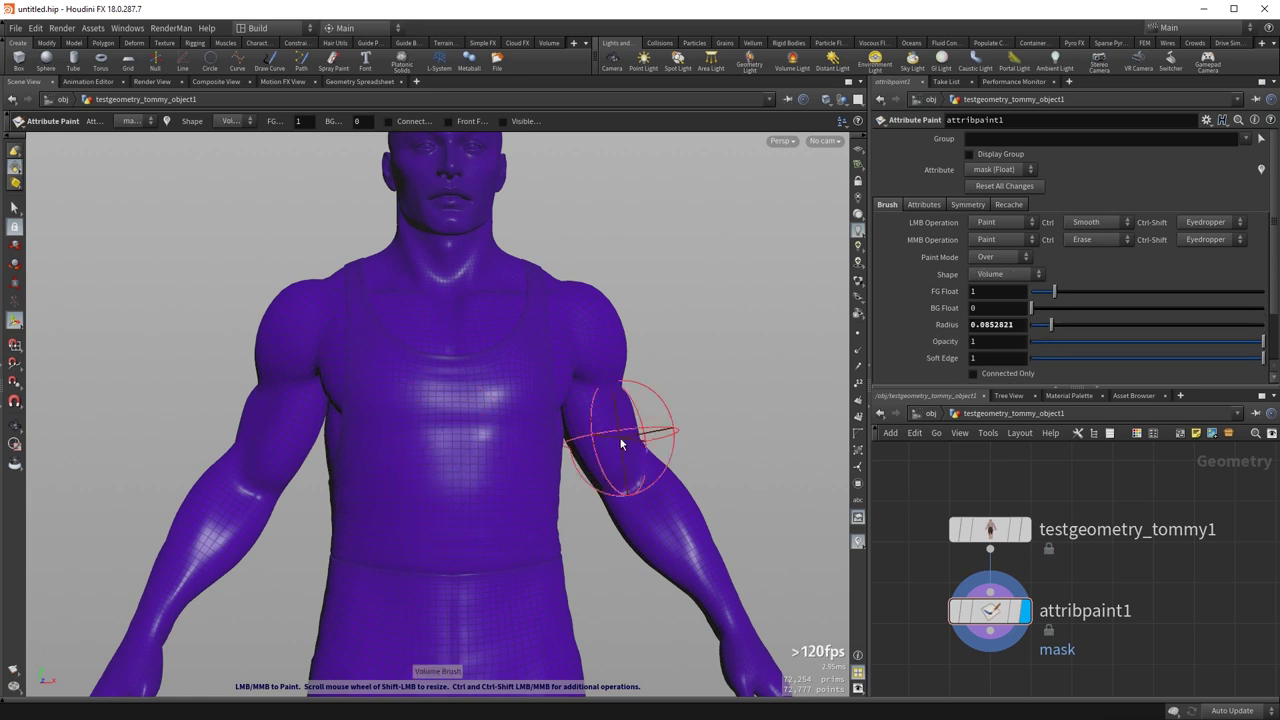
left_click(465, 452)
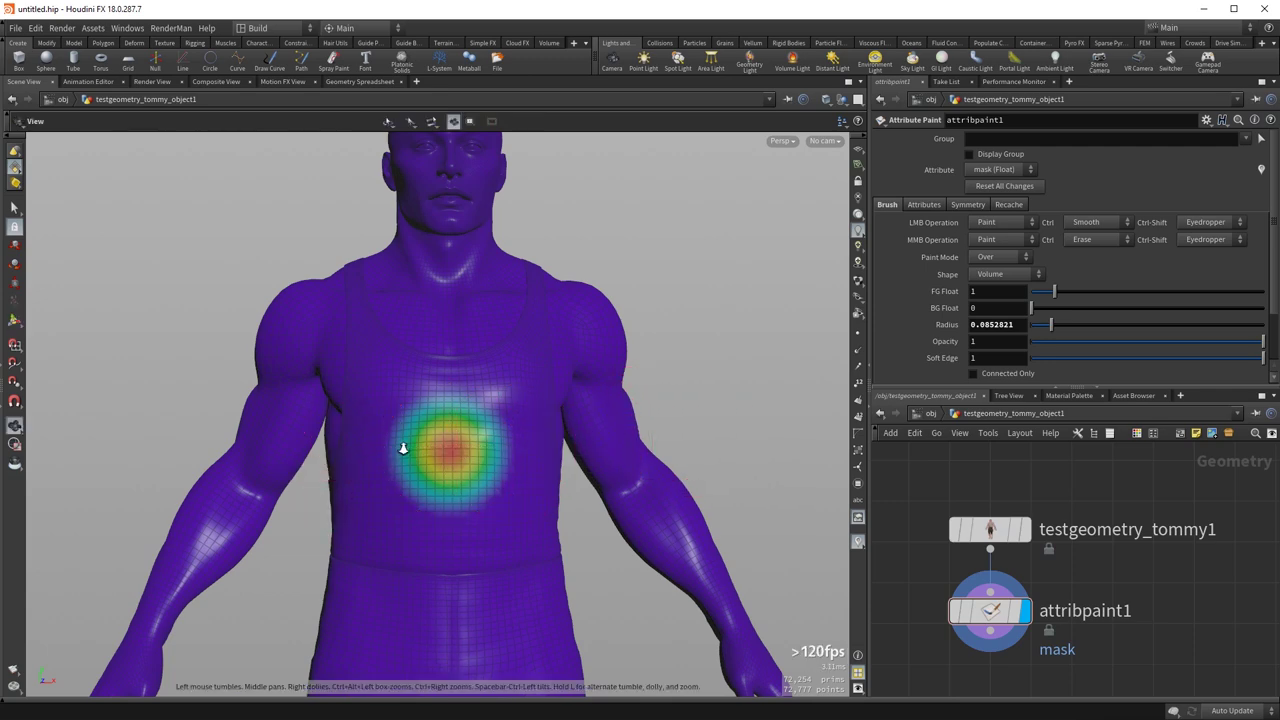
- Lower the brush opacity to 0.172 and reset all painted changes
right_click_drag(403, 446, 626, 411, "alt")
left_click_drag(576, 513, 480, 495, "alt")
key("Return")
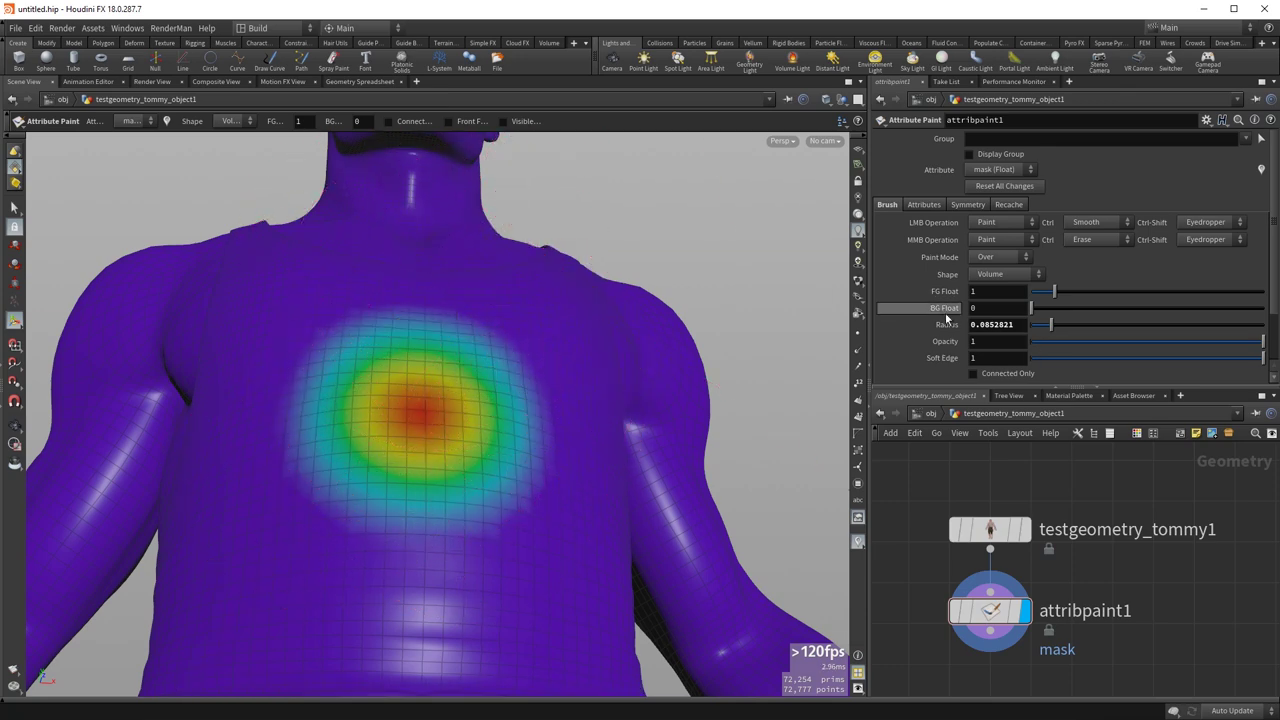
left_click_drag(1090, 342, 1071, 346)
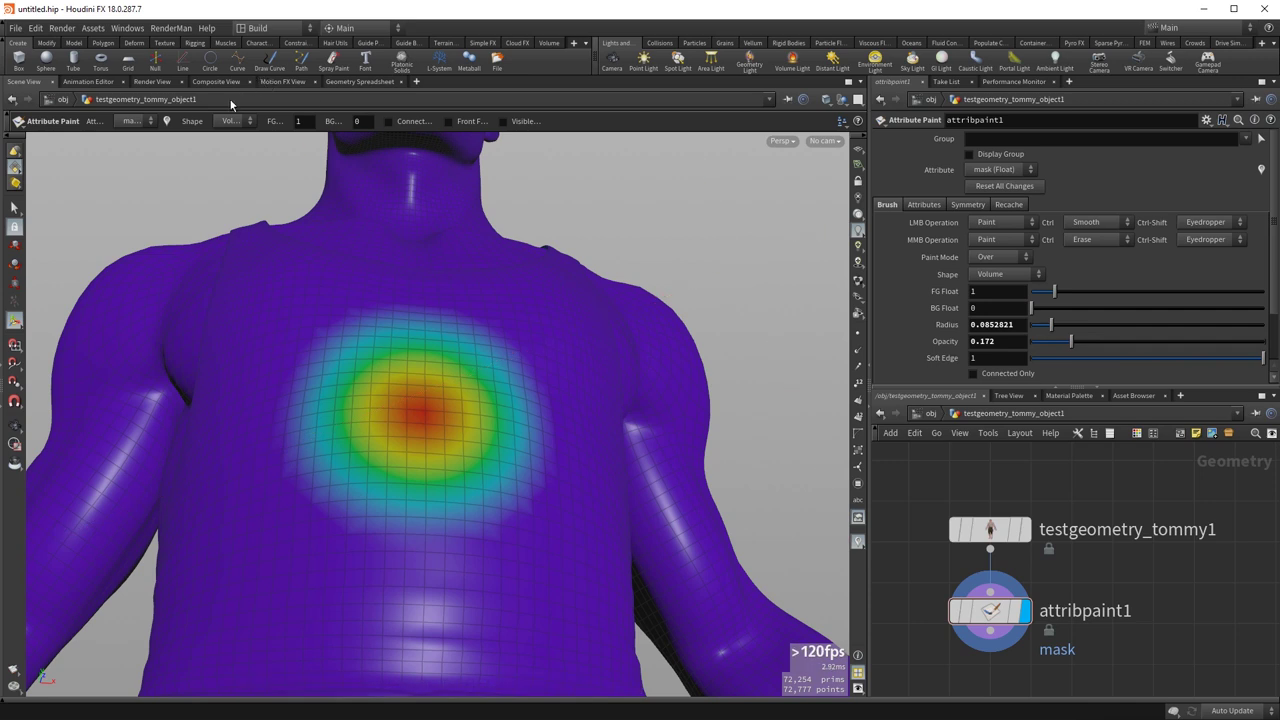
left_click(1008, 204)
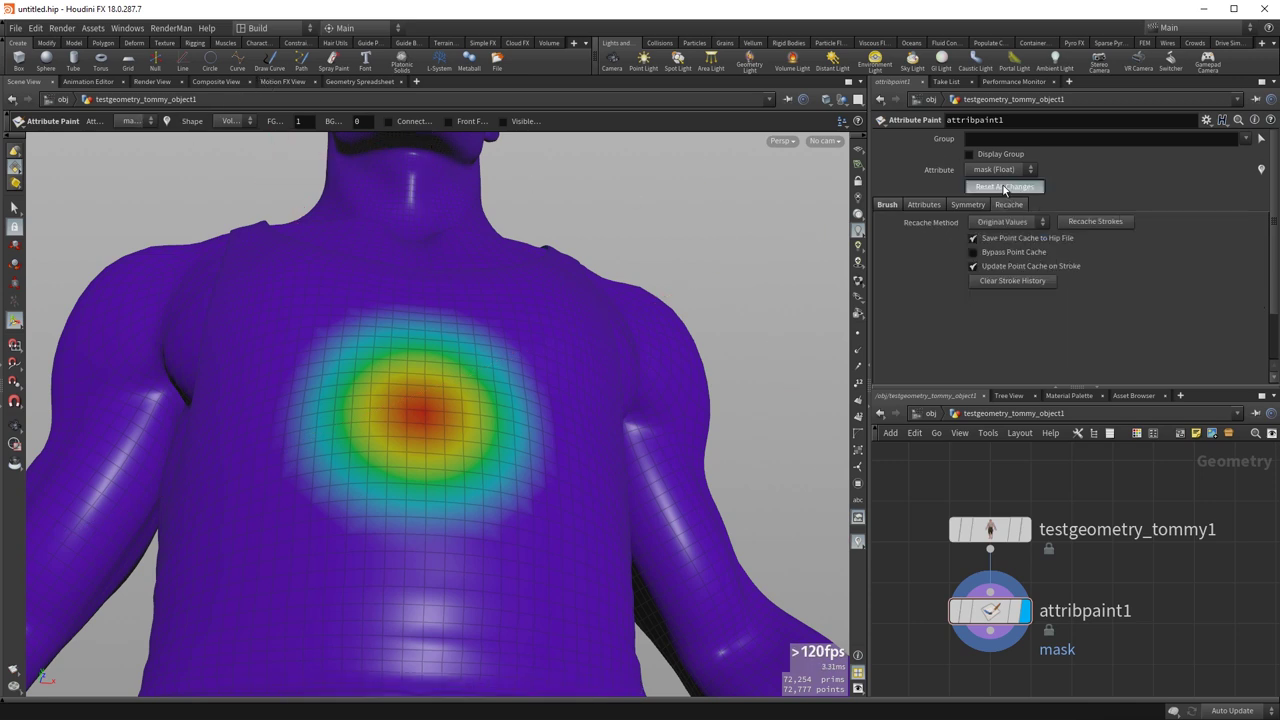
left_click(1004, 186)
- Paint repeated low-opacity dabs on the same spot of the chest to build up the mask
left_click(887, 204)
left_click(422, 437)
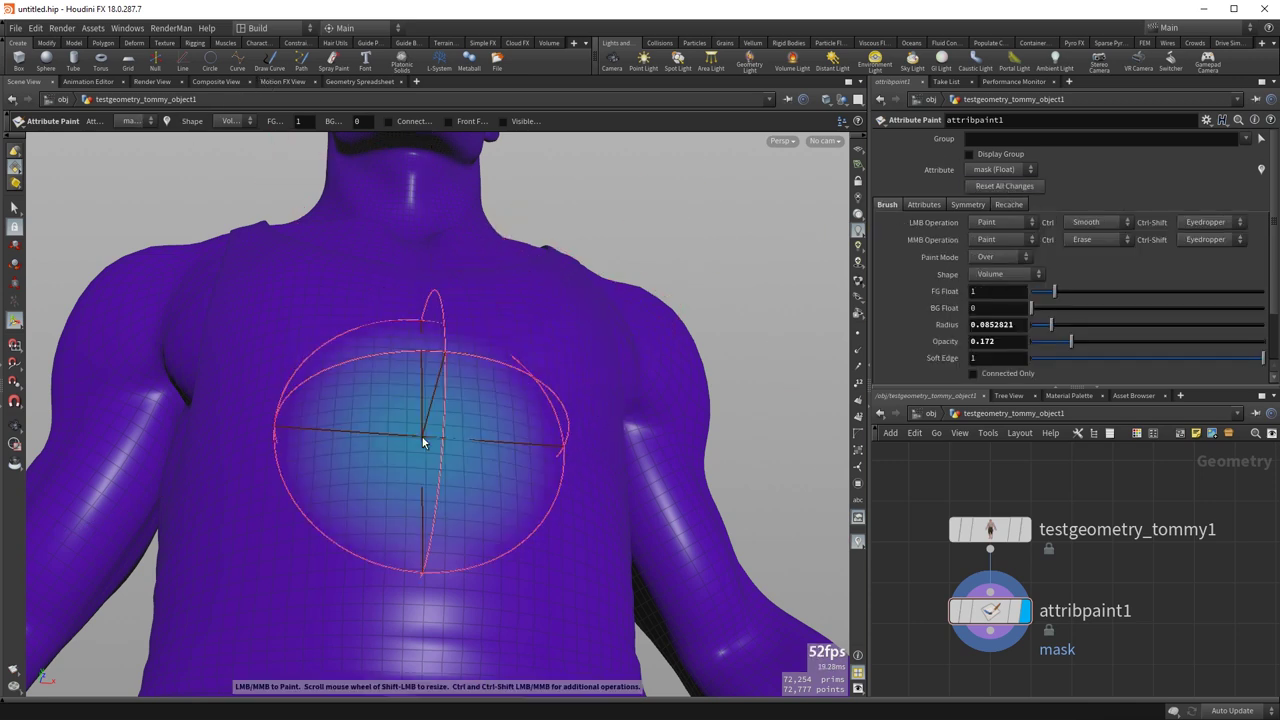
left_click(422, 437)
left_click_drag(422, 437, 422, 437)
- Reset all painted changes, set the opacity to 1 and paint a dab on the chest
left_click(990, 189)
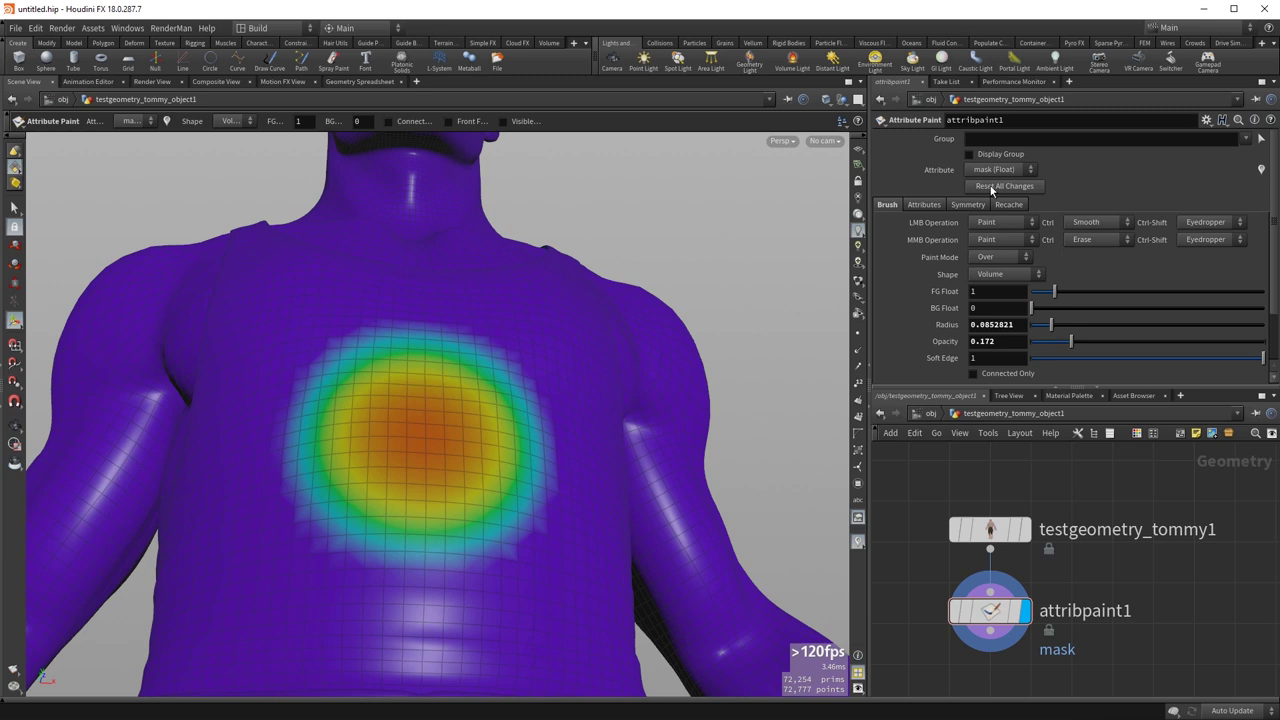
left_click(1017, 341)
type("1")
key("Return")
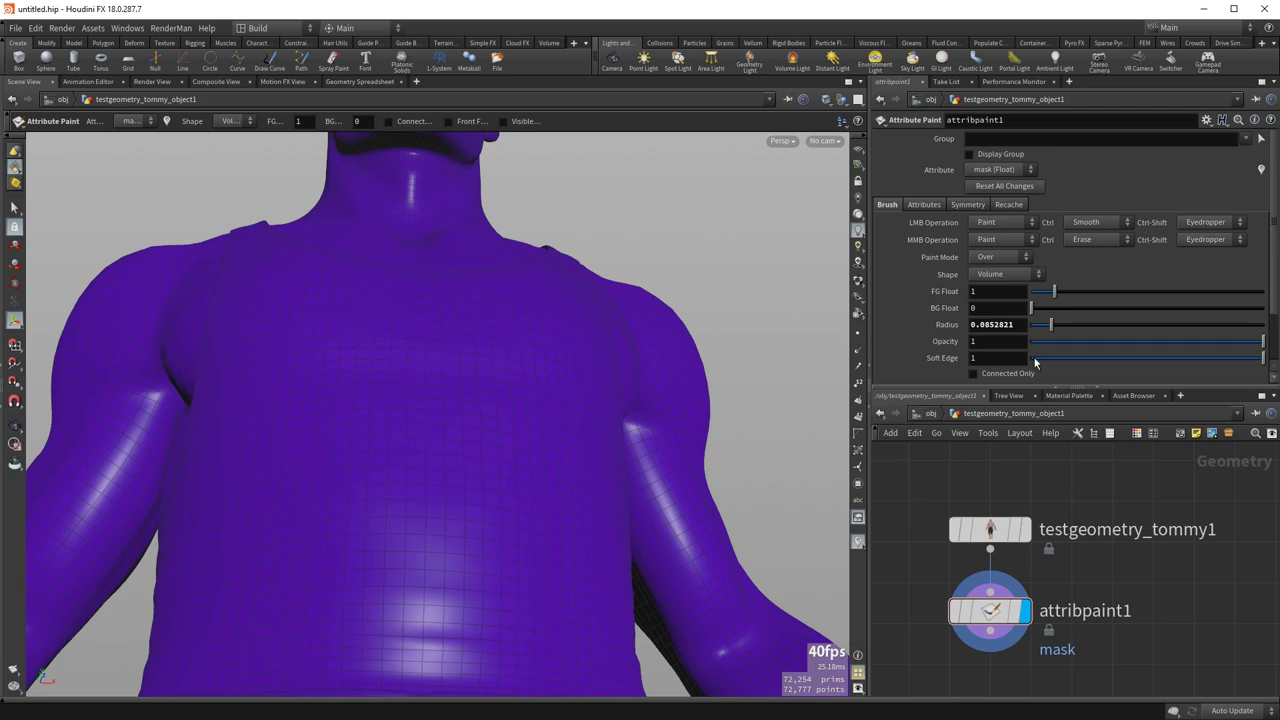
left_click(420, 448)
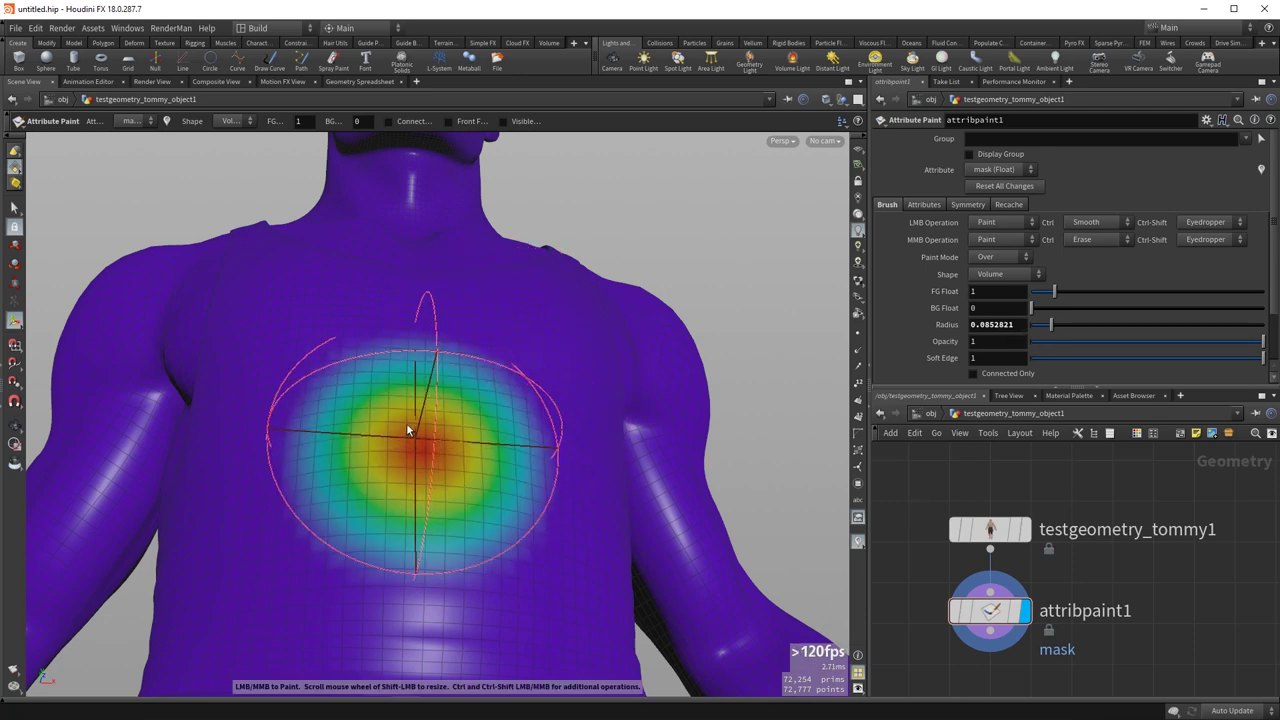
left_click(433, 452)
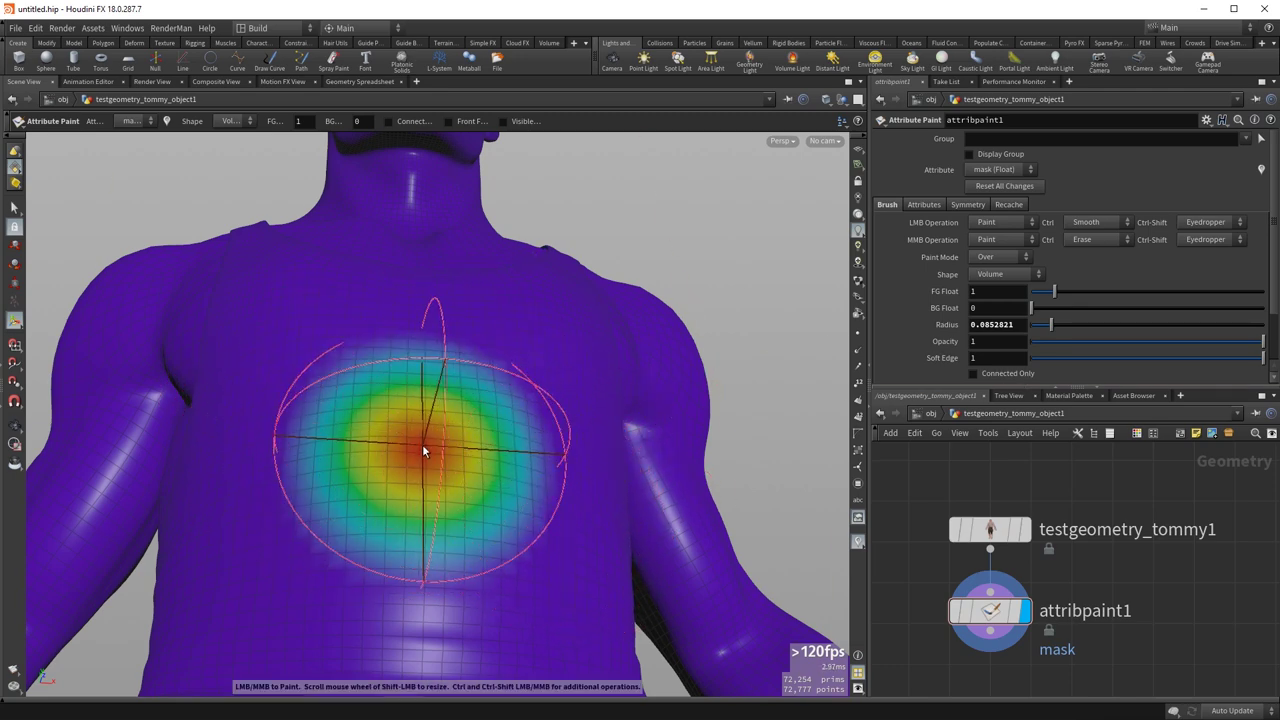
- Clear the painted mask and paint a hard-edged dab on the chest with Soft Edge at 0
left_click(1030, 188)
left_click_drag(1071, 357, 1032, 357)
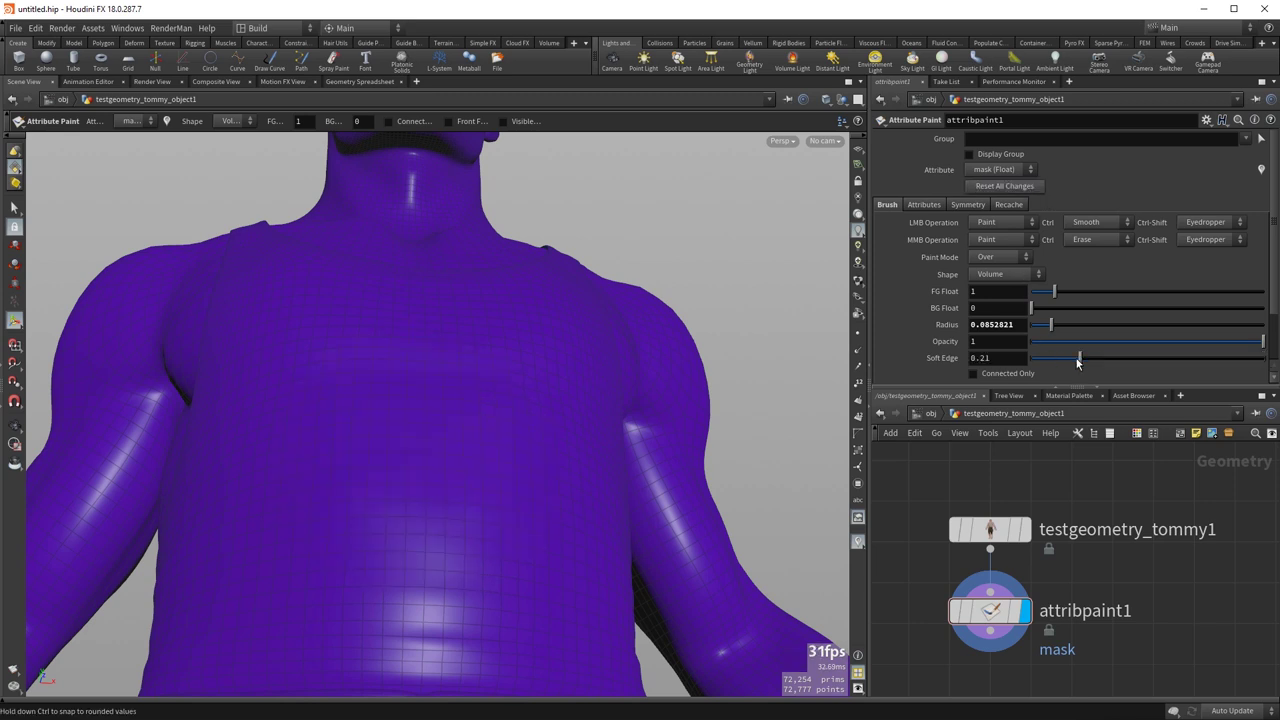
left_click(420, 472)
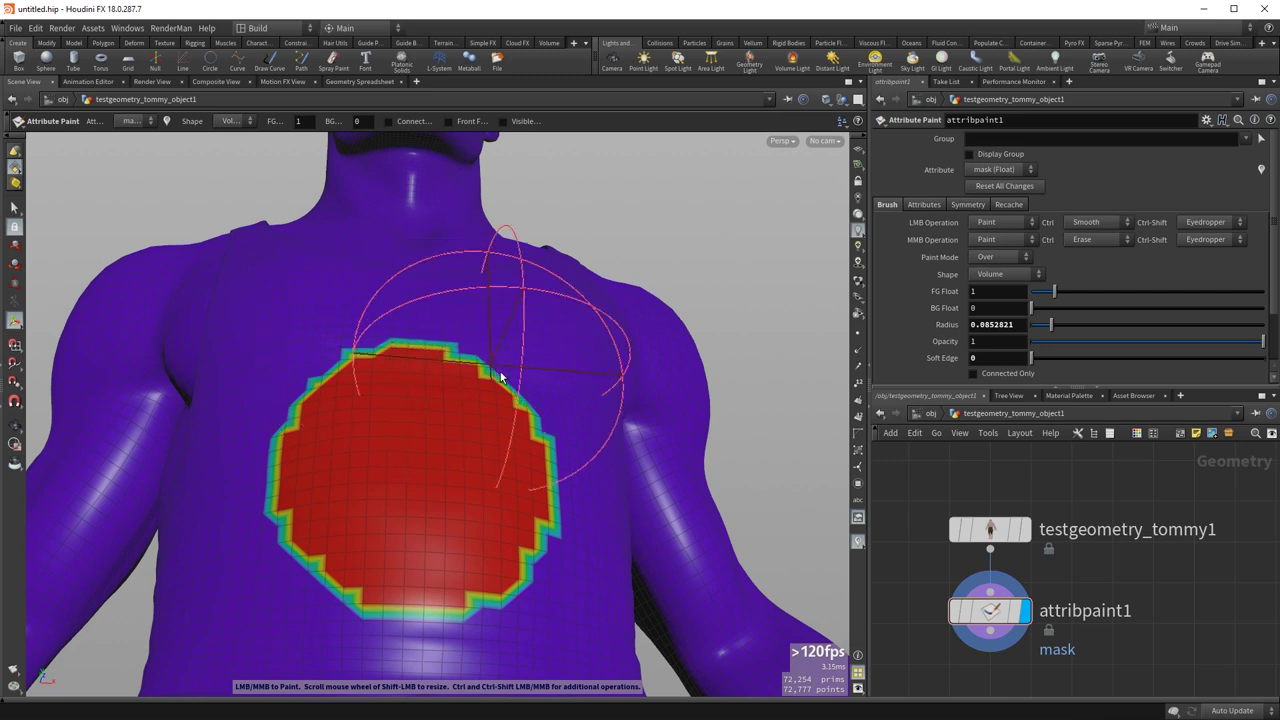
- Clear the mask, set Soft Edge to 0.517, and try a dab on the chest before undoing it
left_click(1000, 188)
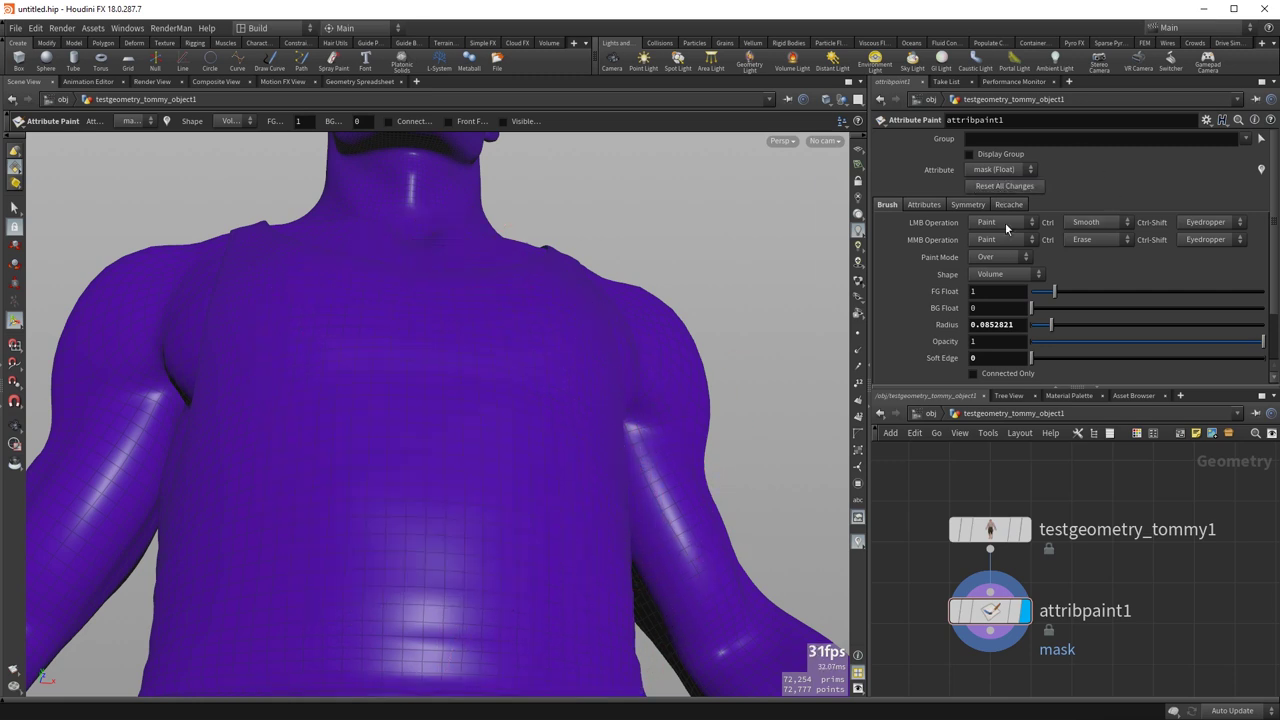
left_click_drag(1115, 365, 1150, 360)
mouse_move(418, 465)
left_mouse_down()
mouse_move(373, 459)
mouse_move(368, 413)
mouse_move(478, 368)
mouse_move(457, 405)
left_mouse_up()
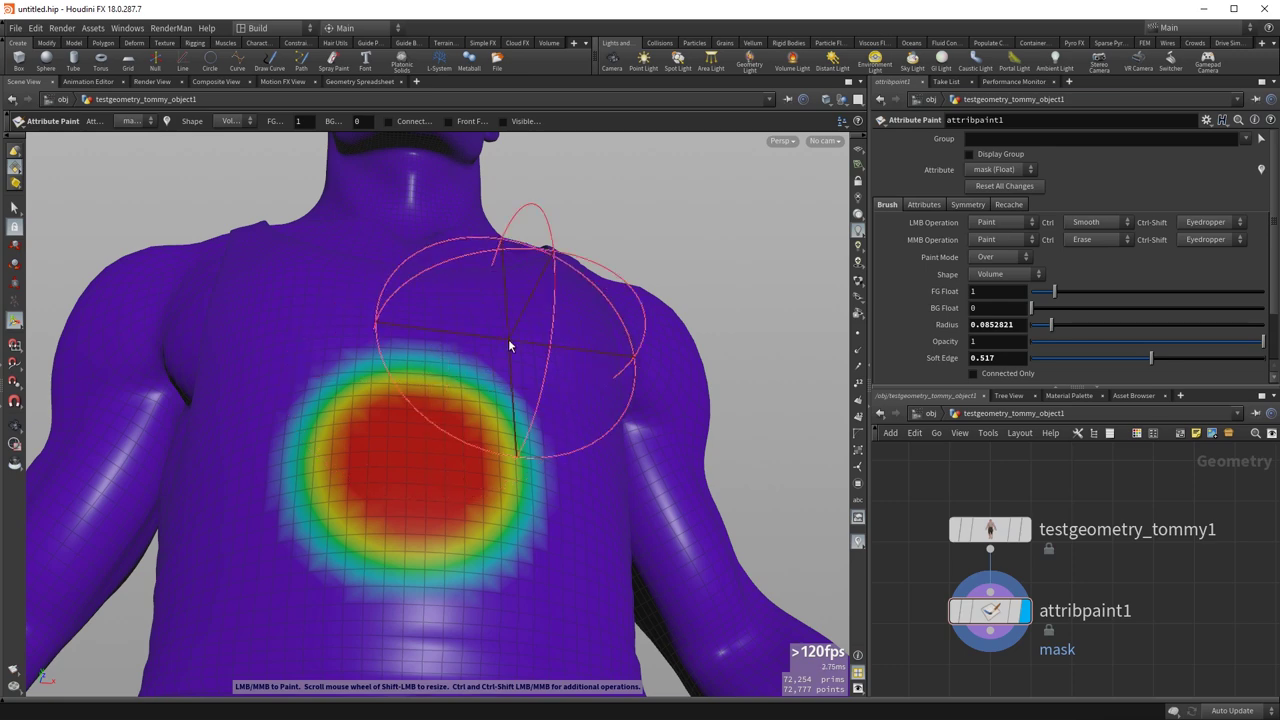
key("ctrl+z")
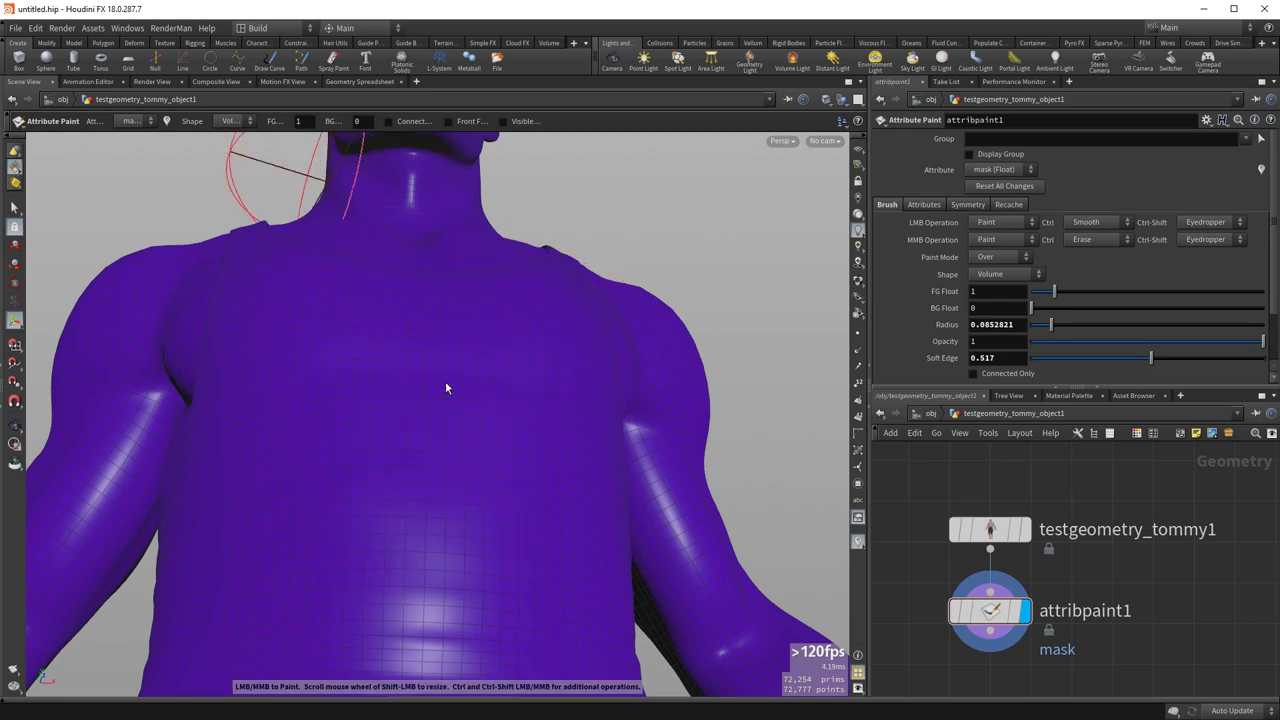
- Paint a large round patch on the front of the torso and erase most of it with strokes across it
mouse_move(506, 417)
left_mouse_down("alt")
mouse_move(477, 443)
mouse_move(497, 434)
left_mouse_up("alt")
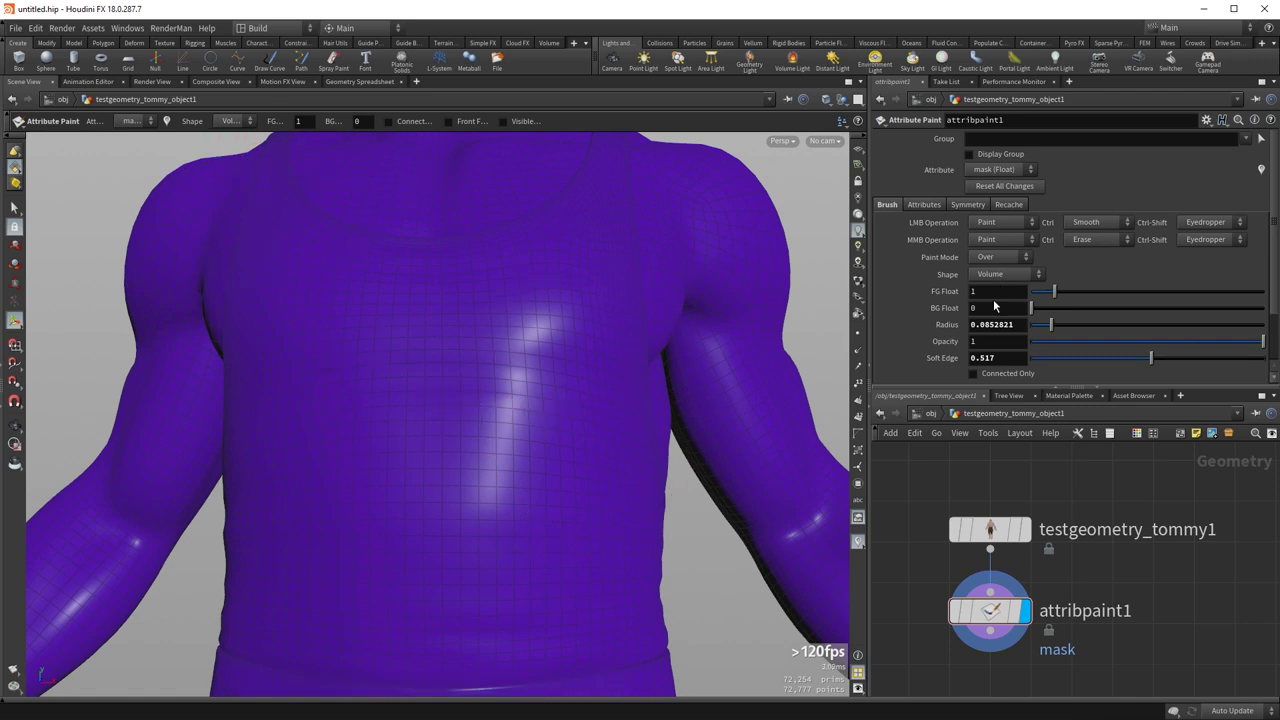
mouse_move(408, 408)
left_mouse_down()
mouse_move(400, 420)
mouse_move(416, 404)
mouse_move(415, 437)
left_mouse_up()
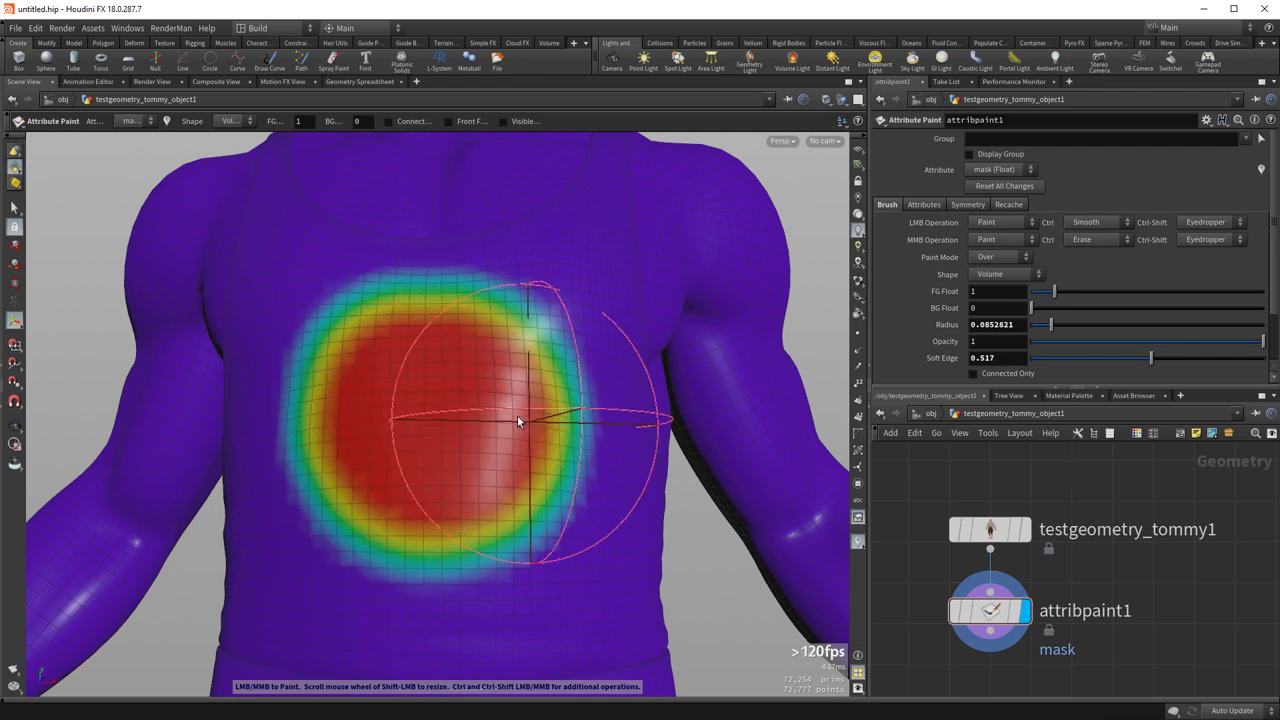
mouse_move(458, 405)
middle_mouse_down("ctrl")
mouse_move(507, 445)
mouse_move(419, 462)
mouse_move(351, 434)
mouse_move(586, 400)
middle_mouse_up("ctrl")
- Set BG Float to 0.55 and FG Float to 0, and paint alternating background and foreground strokes on the torso
left_click_drag(1044, 310, 1030, 297)
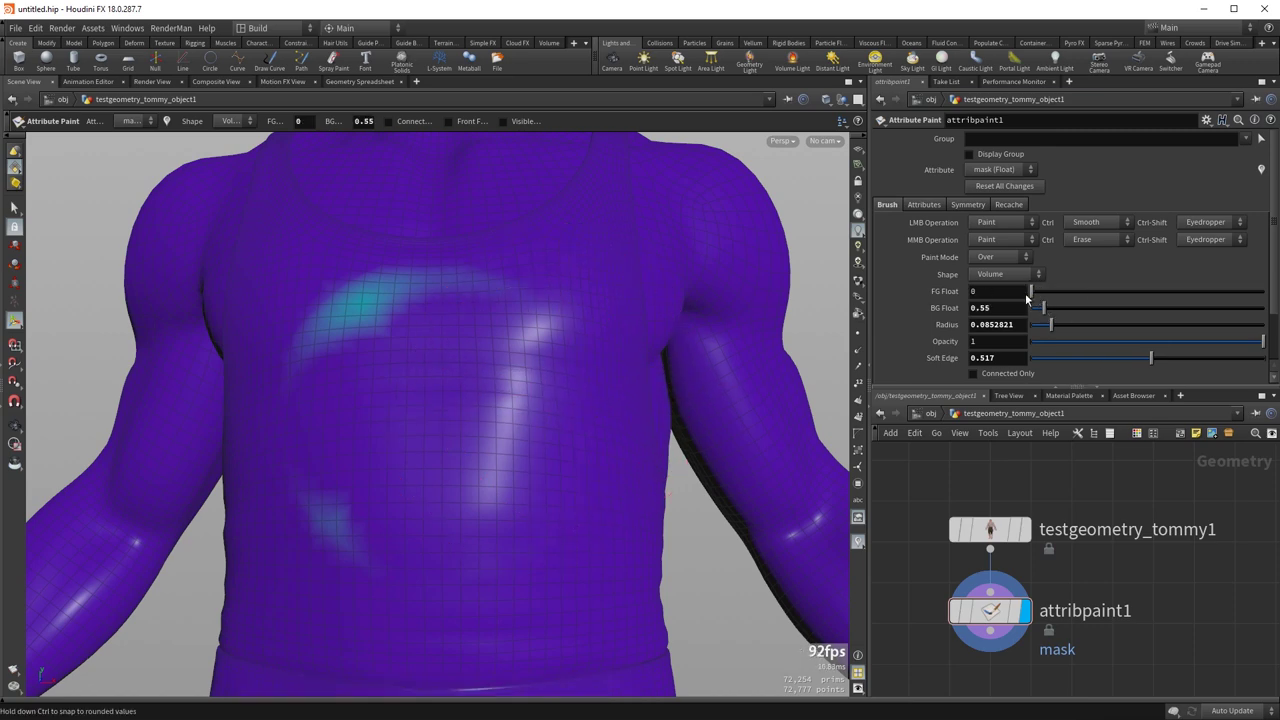
left_click_drag(445, 396, 486, 423)
mouse_move(486, 423)
middle_mouse_down()
mouse_move(496, 498)
mouse_move(501, 420)
middle_mouse_up()
left_click_drag(501, 420, 521, 447)
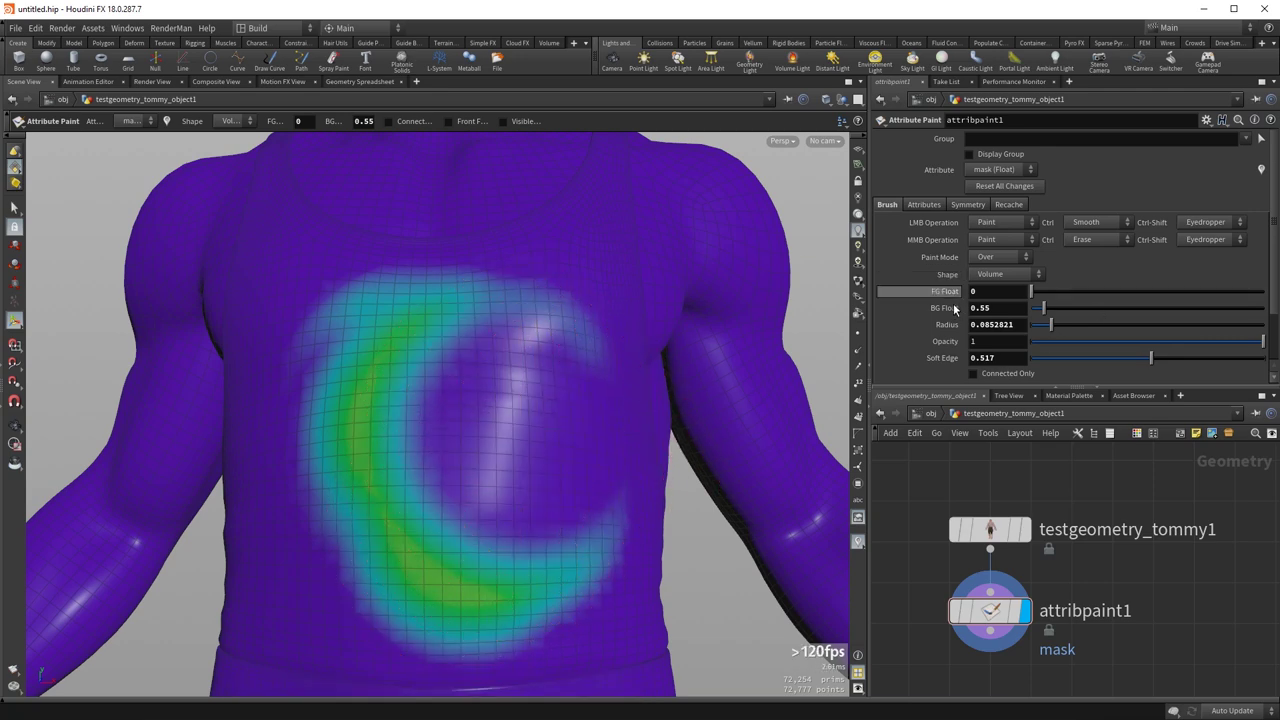
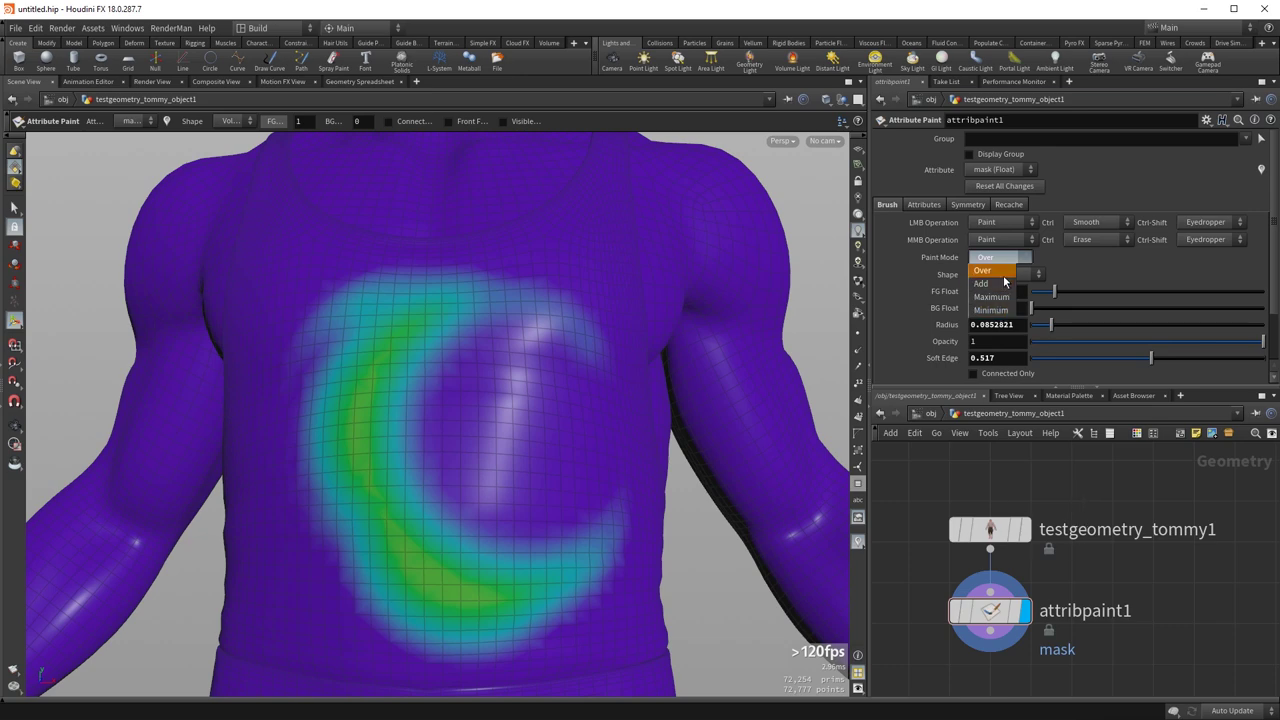
- Keep Paint Mode on Over and paint alternating strokes of foreground value 1 and background value 0 on the torso
left_click(985, 270)
mouse_move(425, 345)
left_mouse_down()
mouse_move(472, 465)
mouse_move(456, 354)
mouse_move(367, 432)
mouse_move(434, 395)
mouse_move(462, 460)
mouse_move(390, 445)
left_mouse_up()
mouse_move(578, 375)
middle_mouse_down()
mouse_move(400, 405)
mouse_move(488, 404)
mouse_move(449, 449)
middle_mouse_up()
mouse_move(449, 449)
left_mouse_down()
mouse_move(485, 498)
mouse_move(524, 452)
left_mouse_up()
- Set Paint Mode to Add and paint overlapping strokes across the torso to accumulate mask values
left_click(995, 257)
left_click(981, 283)
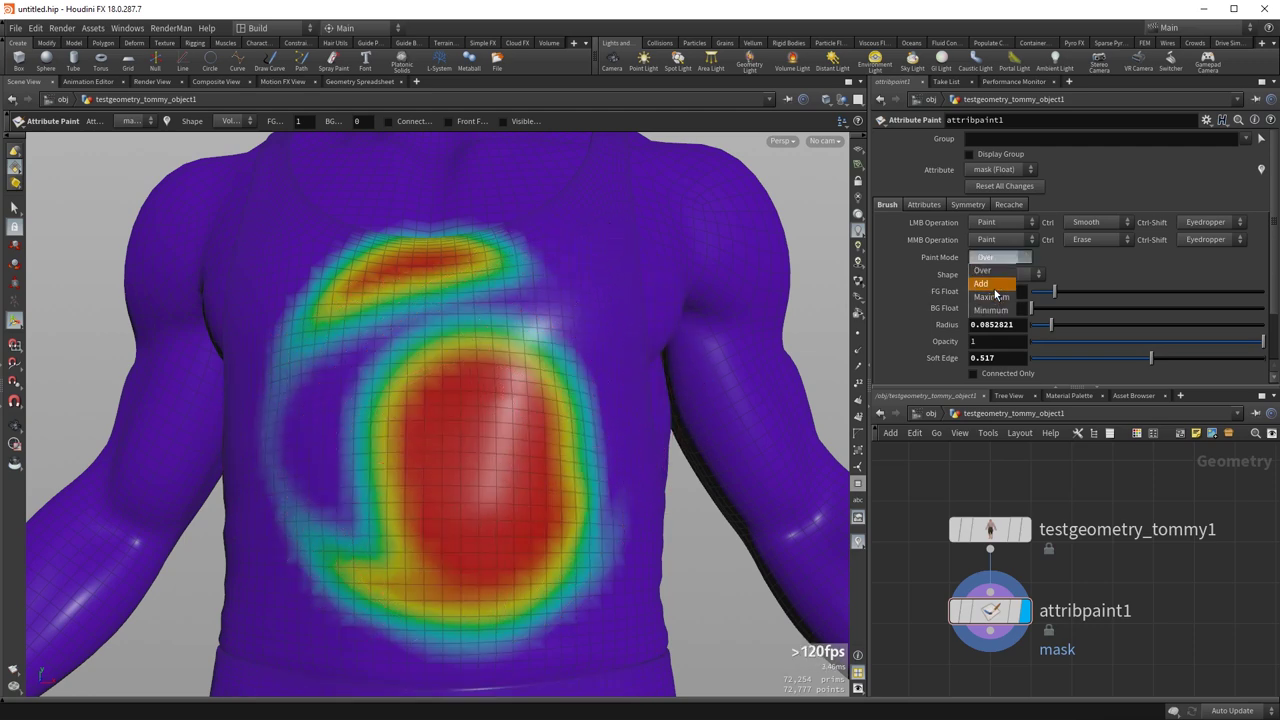
mouse_move(597, 318)
left_mouse_down()
mouse_move(449, 340)
mouse_move(386, 449)
mouse_move(526, 340)
mouse_move(552, 367)
left_mouse_up()
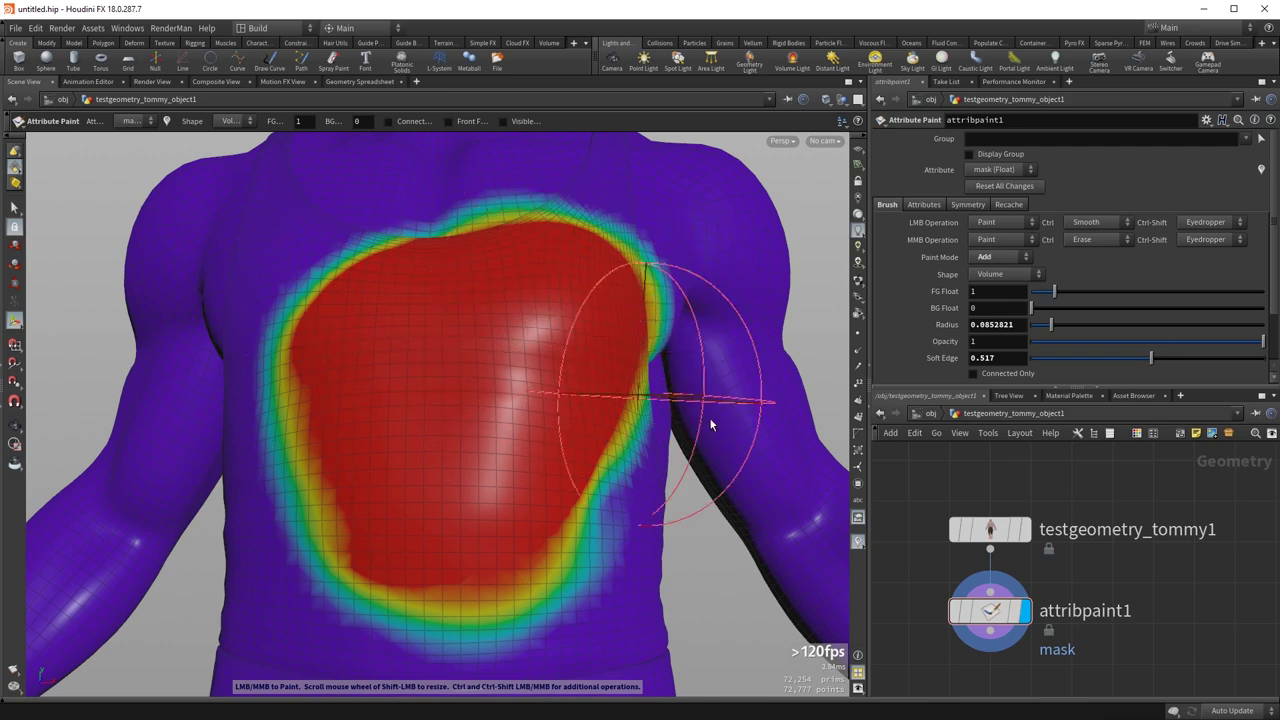
- Edit the mask visualizer and raise its ramp range maximum first to 3 and finally to 6
left_click(858, 542)
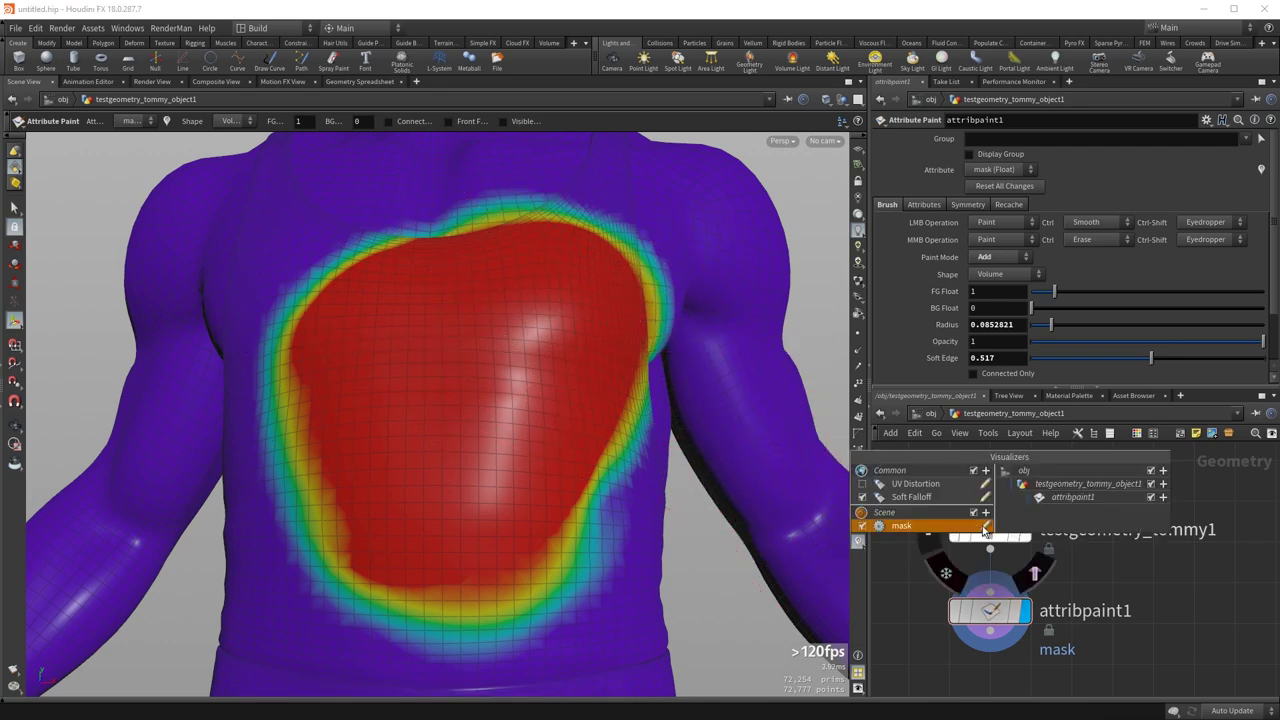
left_click(985, 525)
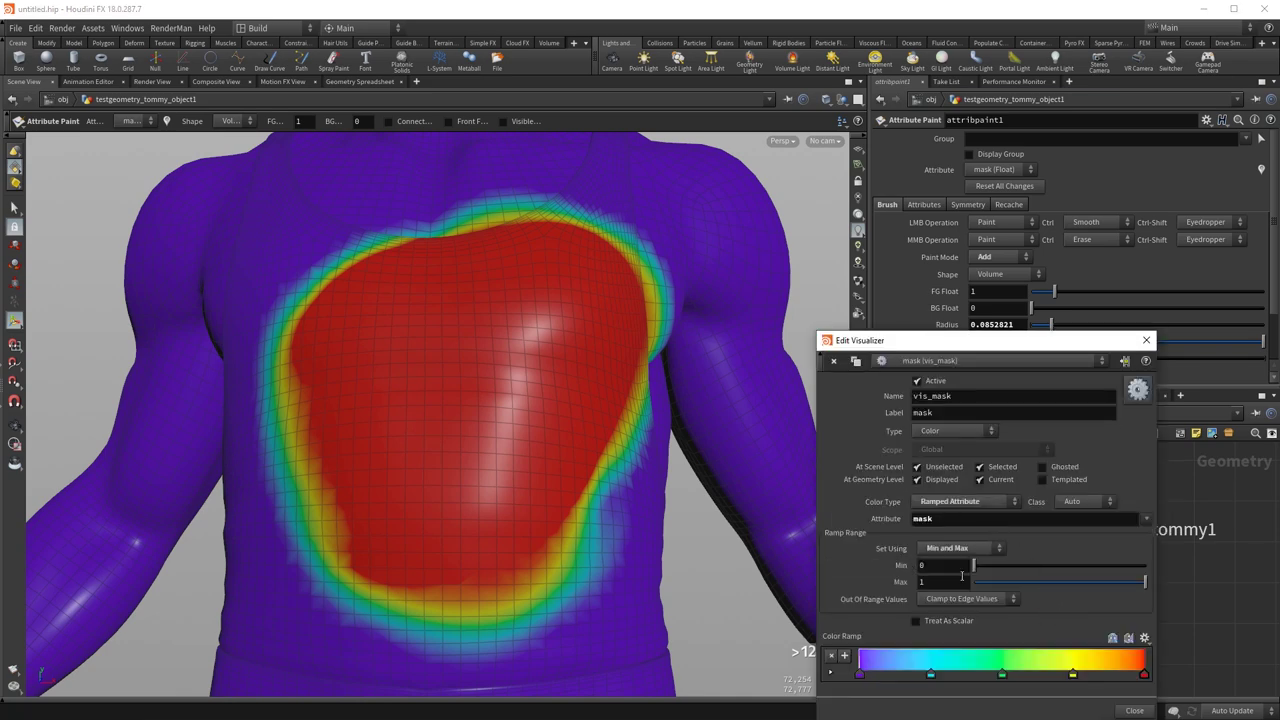
type("3")
key("Return")
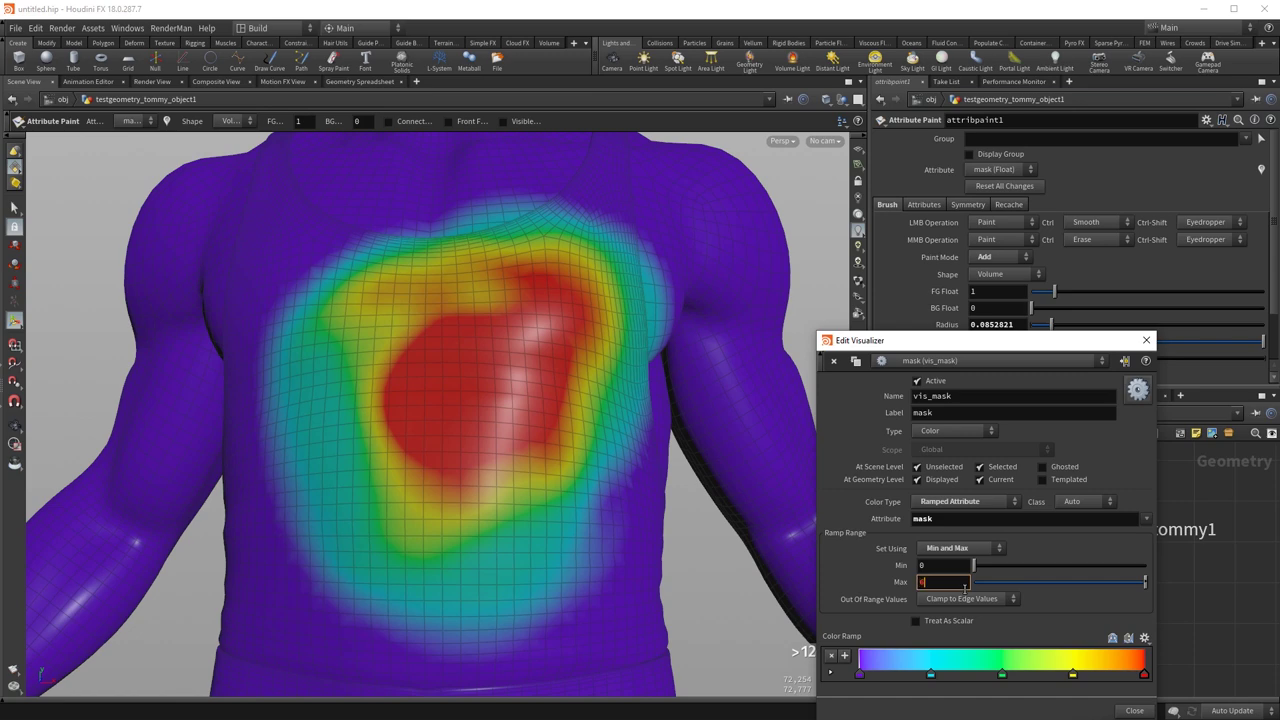
key("Return")
- Set BG Float to -1 and paint strokes on the torso that add the foreground value and subtract with the background value
mouse_move(559, 315)
left_mouse_down()
mouse_move(471, 390)
mouse_move(357, 418)
mouse_move(466, 512)
mouse_move(446, 335)
mouse_move(491, 450)
mouse_move(446, 379)
mouse_move(470, 388)
left_mouse_up()
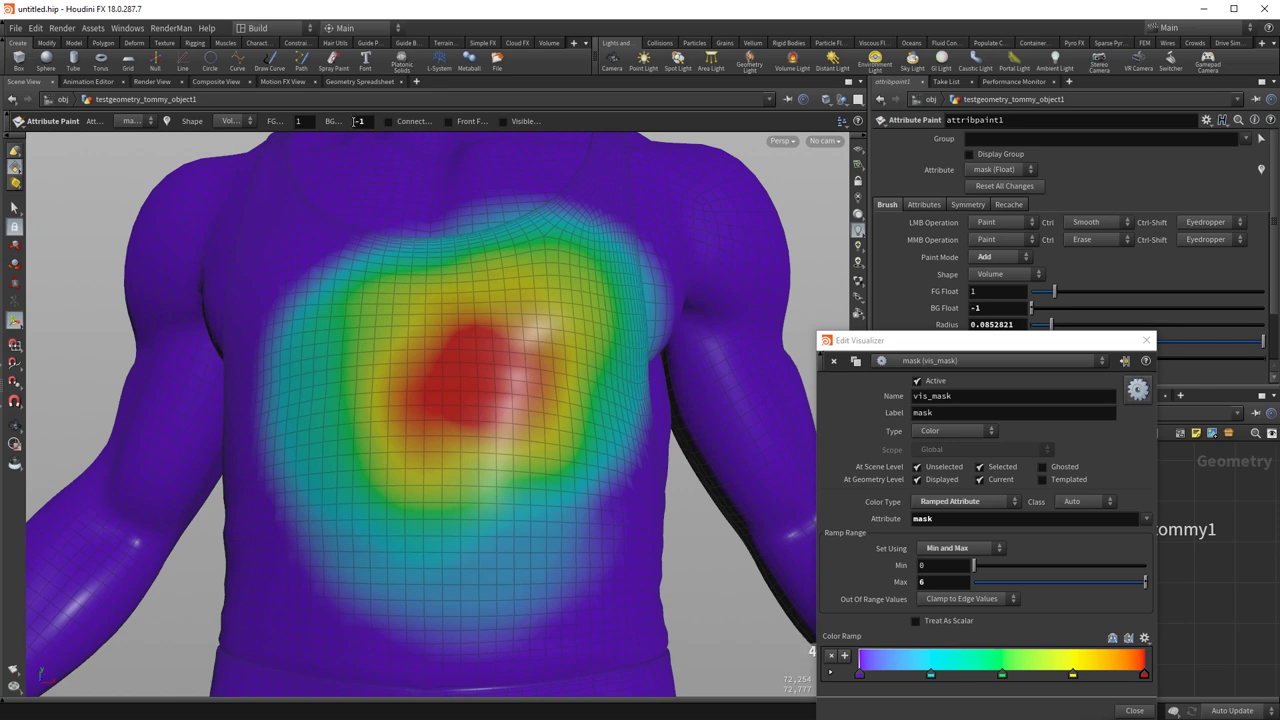
mouse_move(502, 386)
middle_mouse_down()
mouse_move(443, 414)
mouse_move(508, 394)
mouse_move(446, 380)
mouse_move(469, 358)
mouse_move(475, 383)
mouse_move(503, 343)
mouse_move(409, 425)
mouse_move(414, 463)
mouse_move(471, 383)
mouse_move(489, 460)
mouse_move(434, 503)
mouse_move(446, 350)
mouse_move(514, 423)
mouse_move(479, 445)
mouse_move(377, 425)
middle_mouse_up()
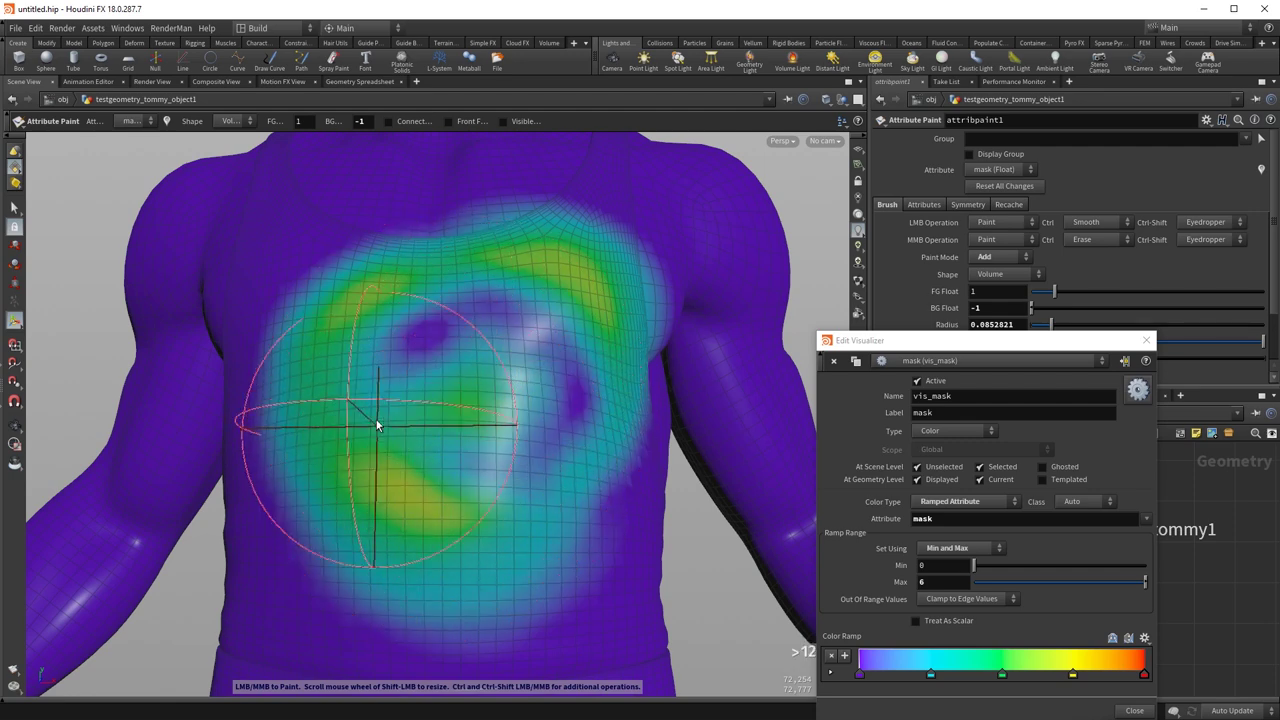
left_click_drag(377, 425, 466, 405)
- Move the Edit Visualizer window aside and set Paint Mode to Maximum
mouse_move(1016, 341)
left_mouse_down()
mouse_move(719, 322)
mouse_move(808, 302)
left_mouse_up()
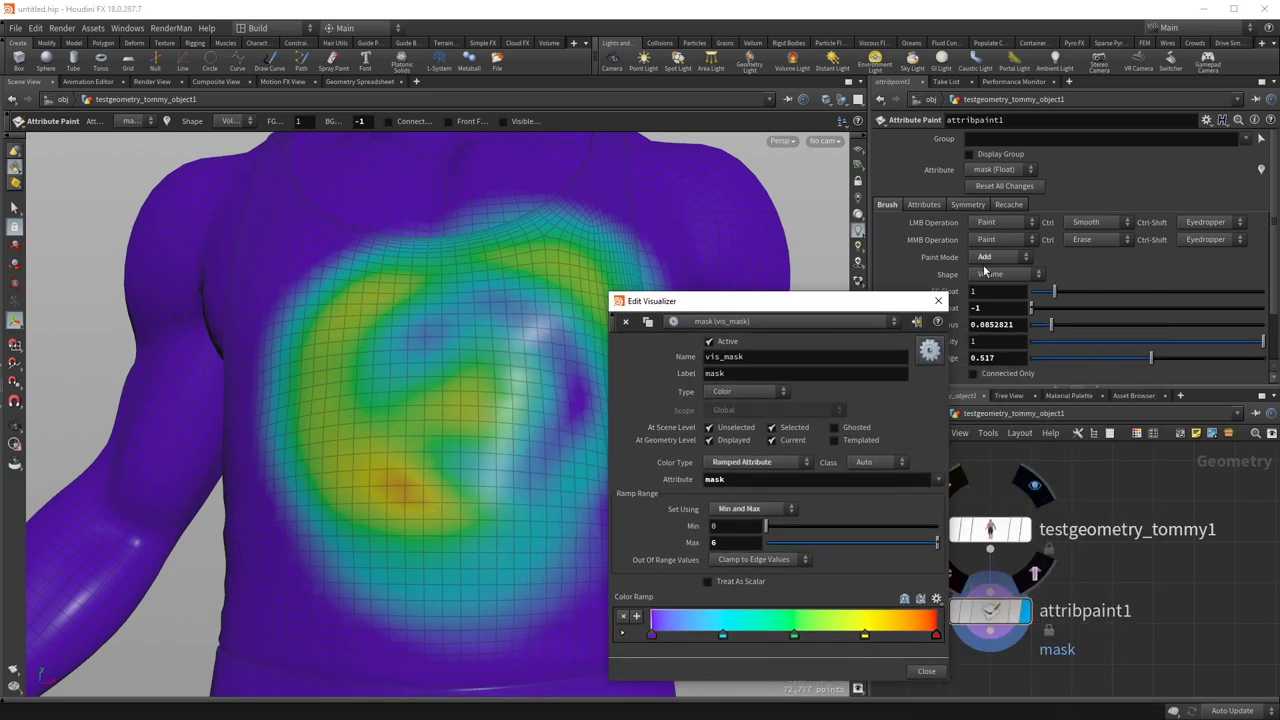
left_click(993, 257)
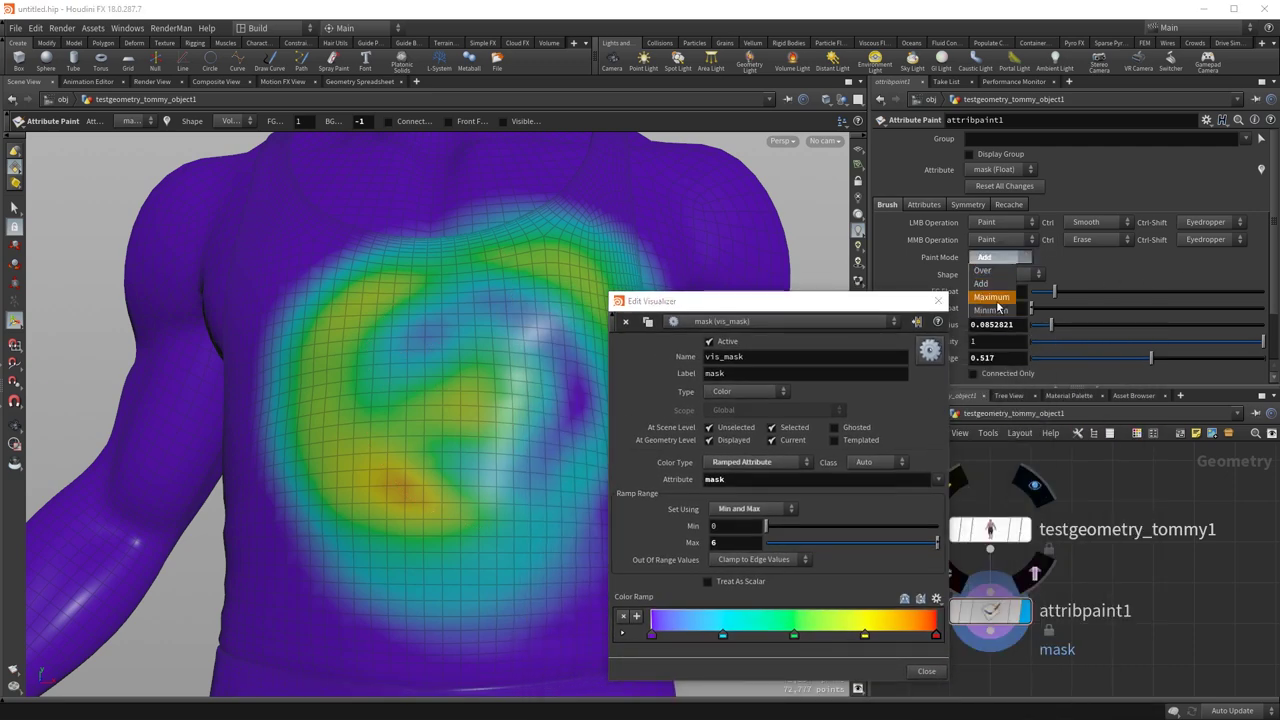
left_click(995, 299)
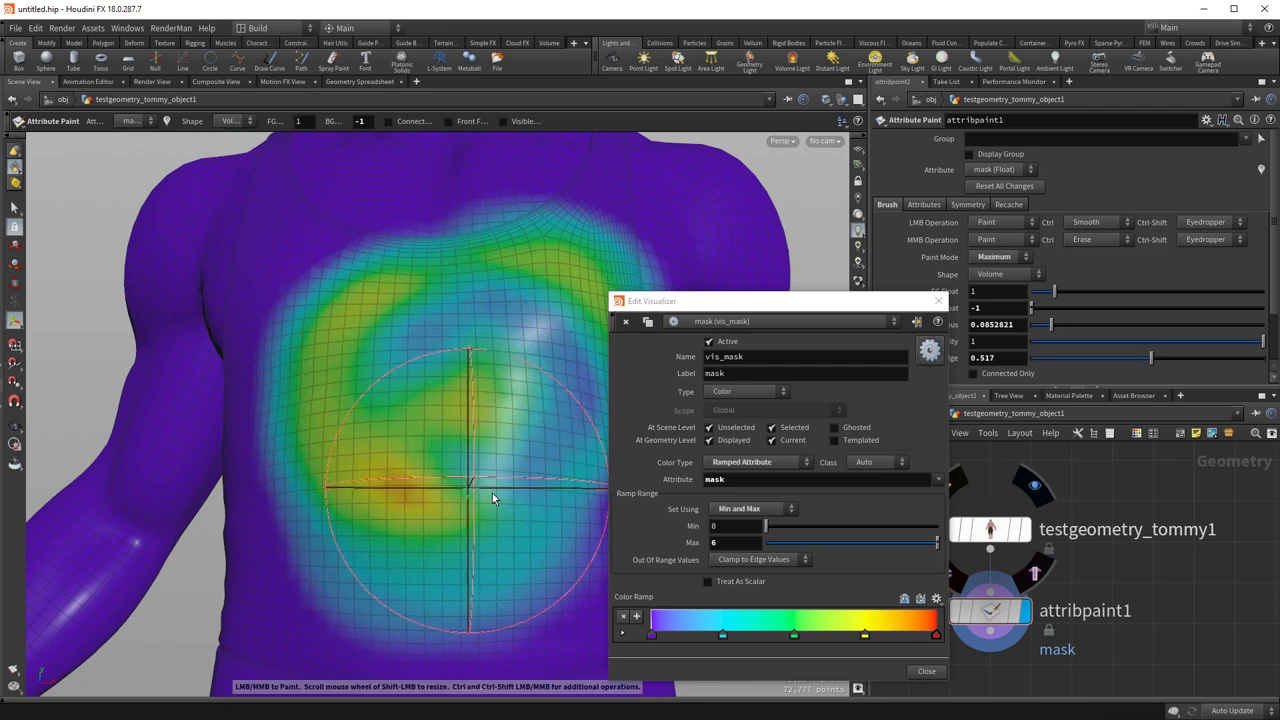
- Set the visualizer's ramp range maximum to 1 and paint across the torso in Maximum mode
left_click(733, 542)
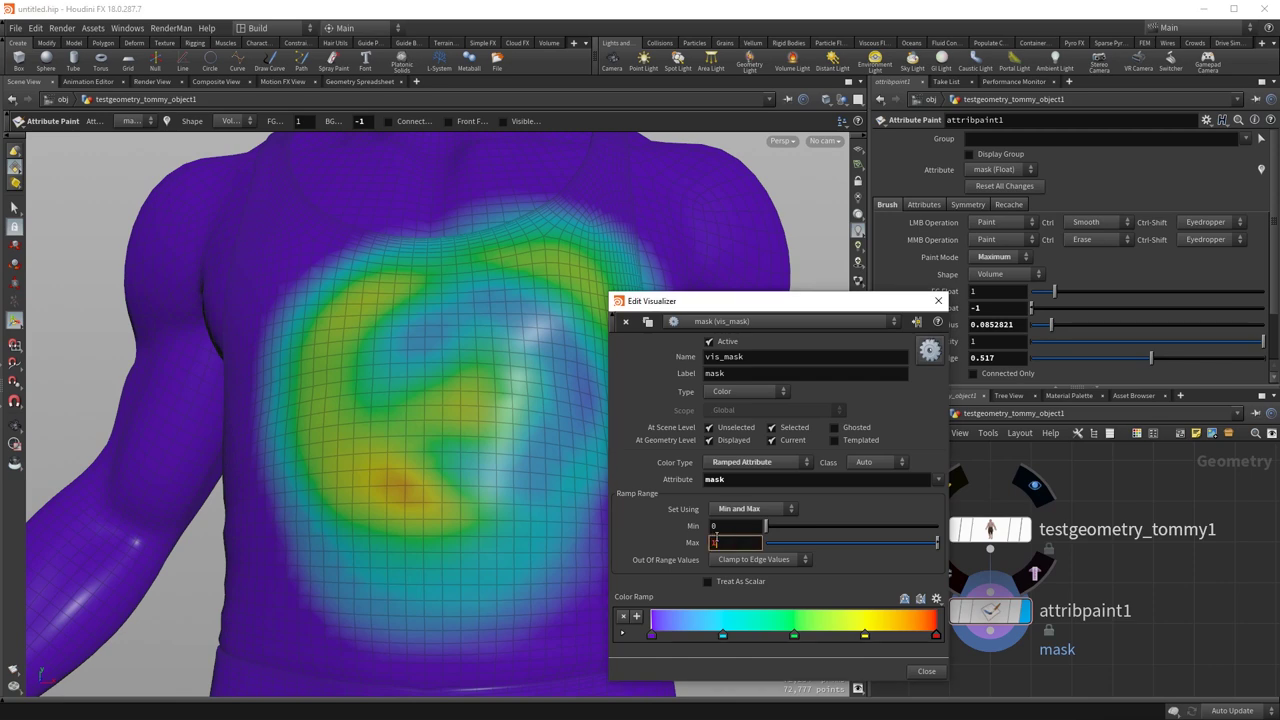
type("1")
key("Return")
mouse_move(300, 460)
left_mouse_down()
mouse_move(363, 337)
mouse_move(545, 313)
mouse_move(462, 277)
mouse_move(423, 299)
mouse_move(479, 407)
mouse_move(547, 428)
mouse_move(581, 399)
mouse_move(458, 425)
left_mouse_up()
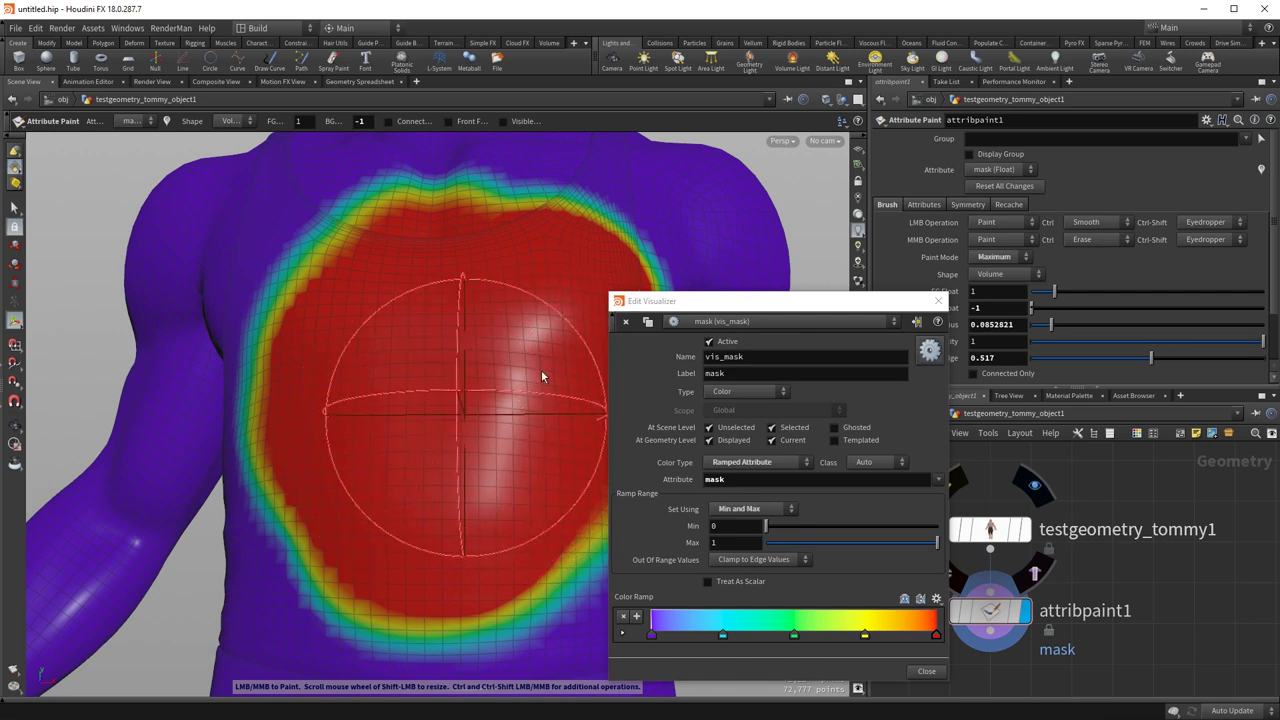
- Move the Edit Visualizer window aside and set Paint Mode to Minimum
left_click_drag(728, 301, 655, 325)
left_click(1000, 257)
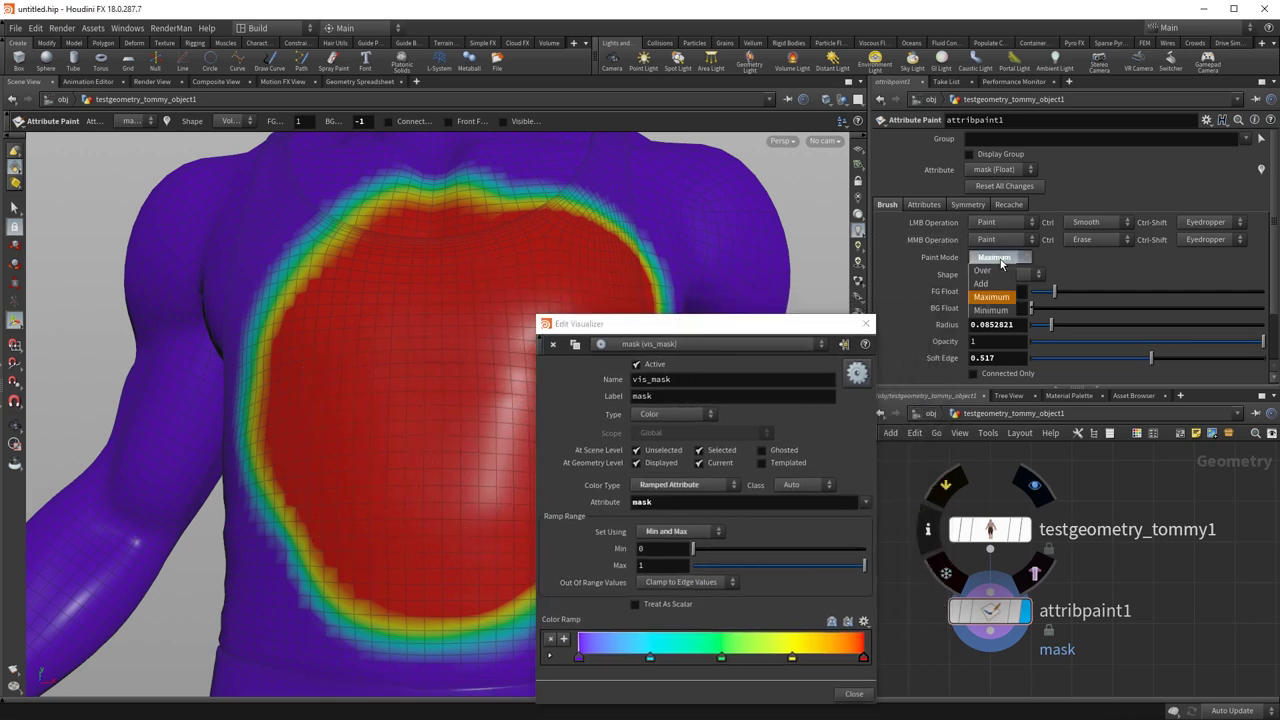
left_click(991, 310)
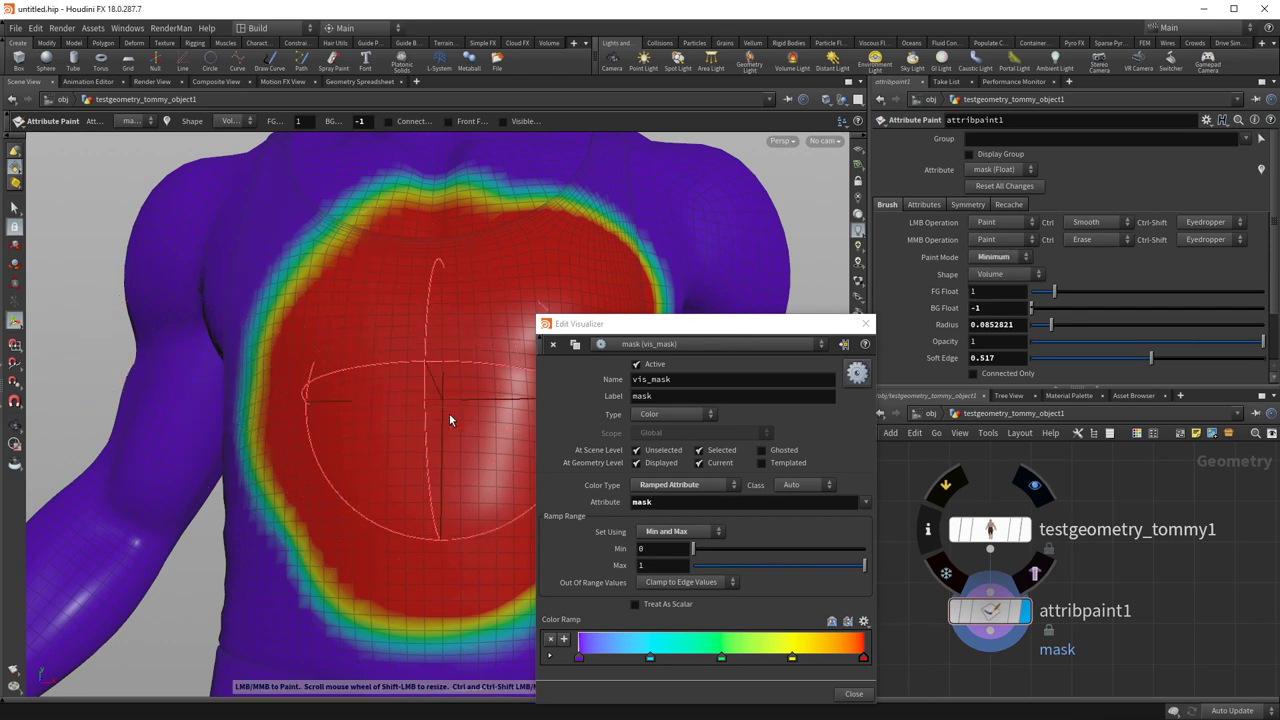
- Set the mask visualizer's ramp range maximum to 6 and paint across the torso in Minimum mode
double_click(660, 551)
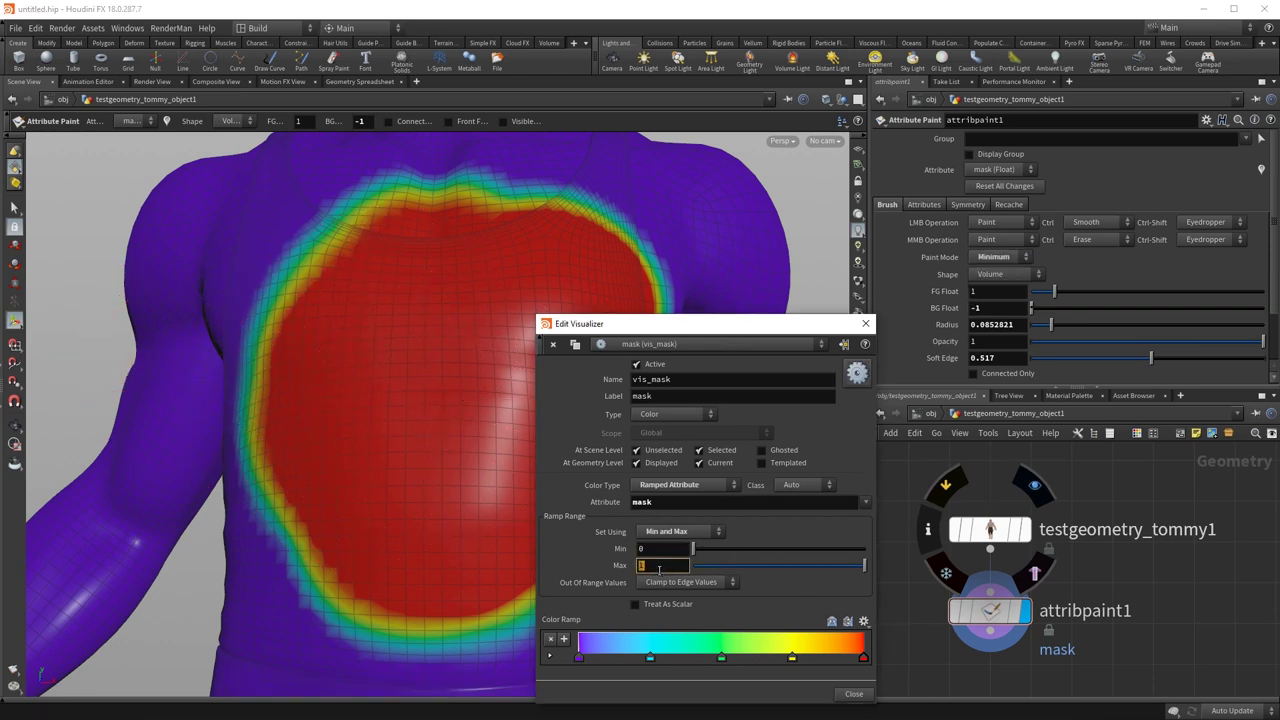
type("6")
key("Return")
mouse_move(320, 367)
left_mouse_down()
mouse_move(460, 275)
mouse_move(530, 250)
mouse_move(440, 491)
mouse_move(314, 567)
mouse_move(280, 274)
mouse_move(689, 321)
mouse_move(388, 345)
mouse_move(420, 288)
mouse_move(464, 471)
mouse_move(574, 251)
mouse_move(662, 244)
left_mouse_up()
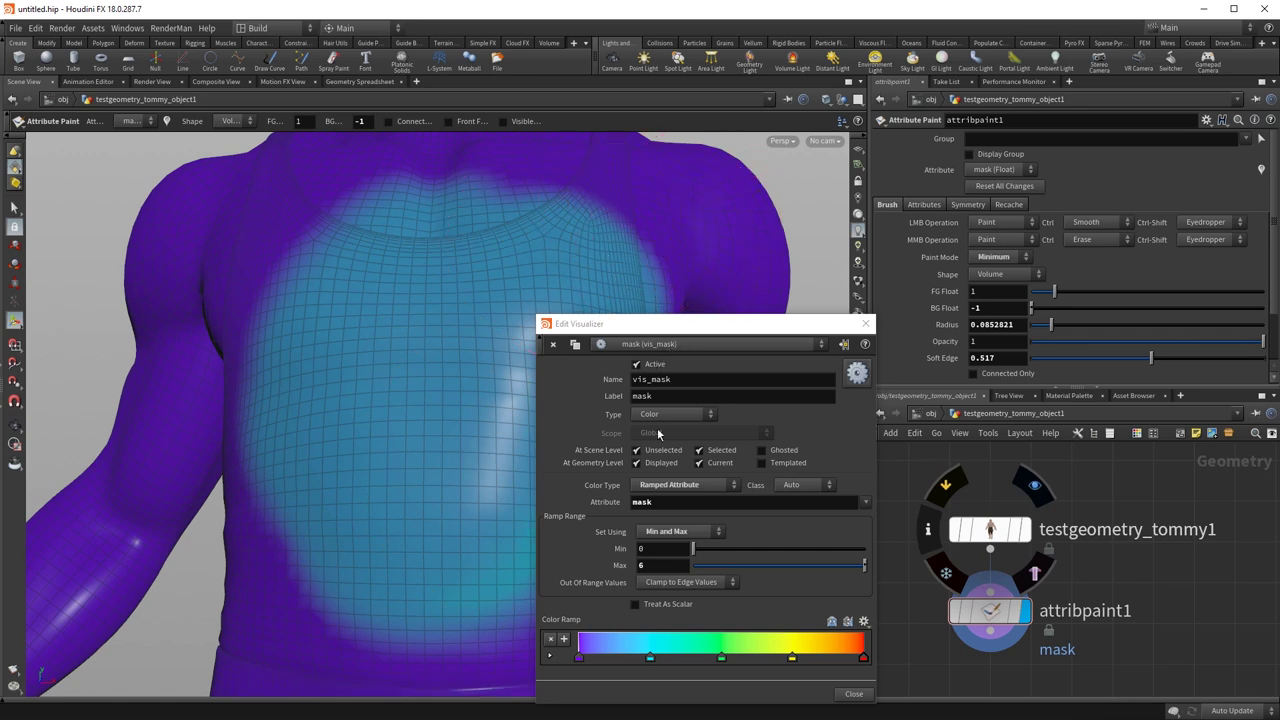
- Set Paint Mode to Over and close the Edit Visualizer window
left_click(991, 258)
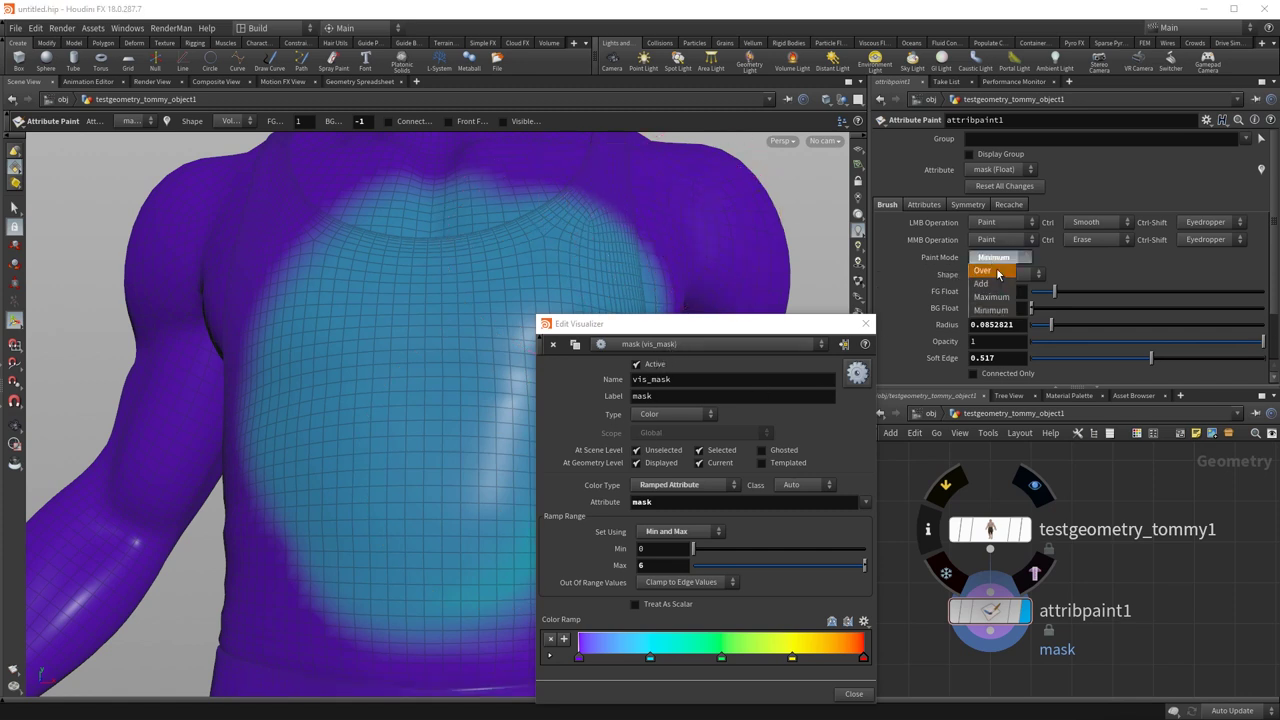
left_click(985, 271)
left_click(866, 324)
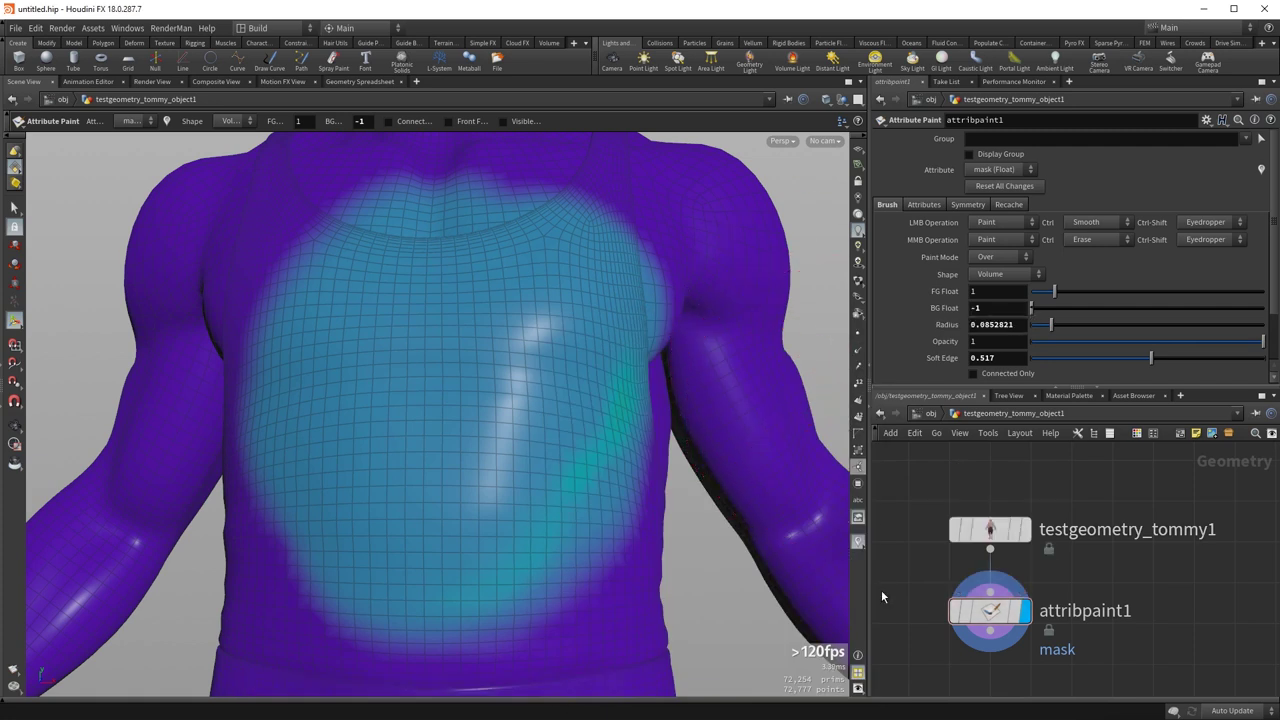
- Set the mask visualizer's ramp range maximum to 1, close its window and reset all painted changes
left_click(857, 541)
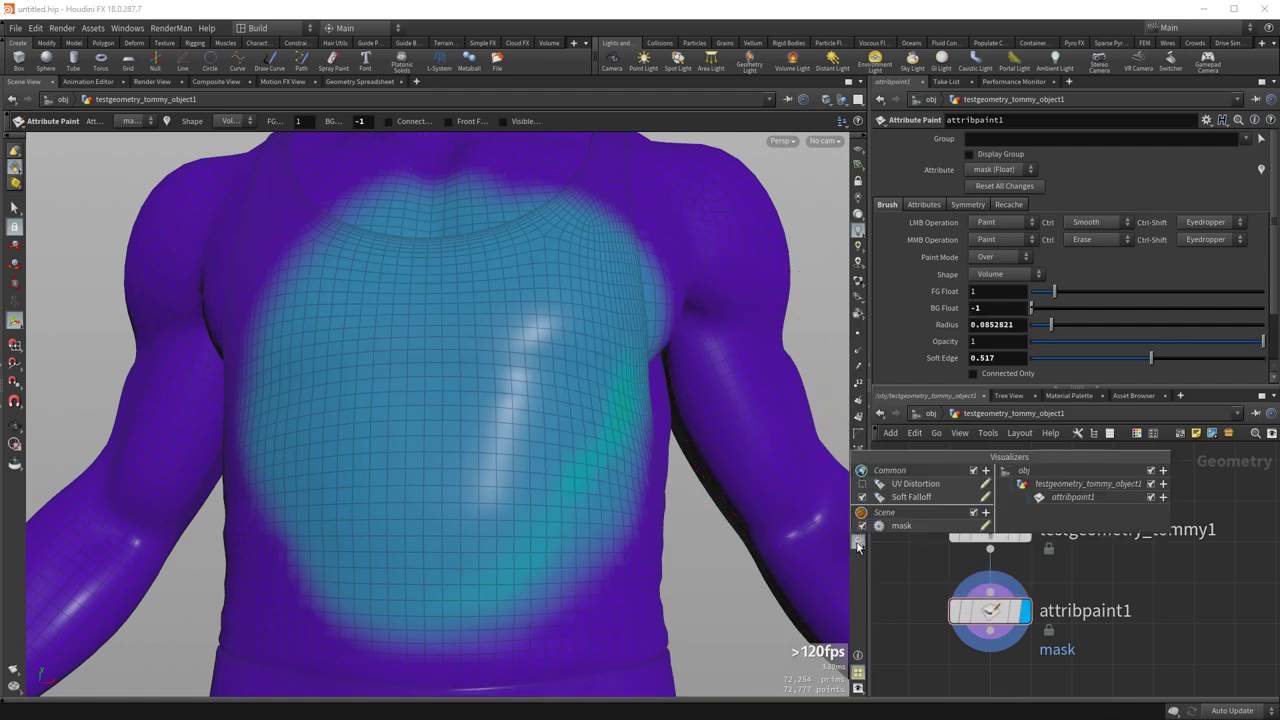
left_click(985, 525)
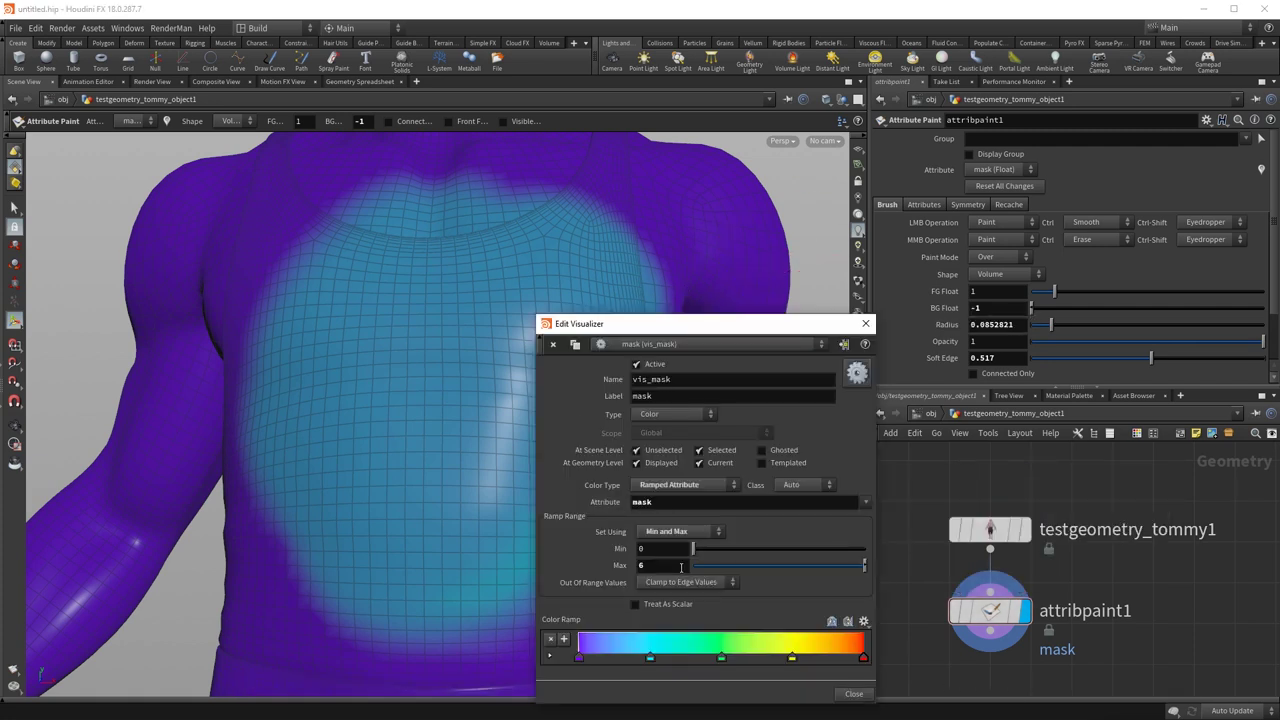
key("Return")
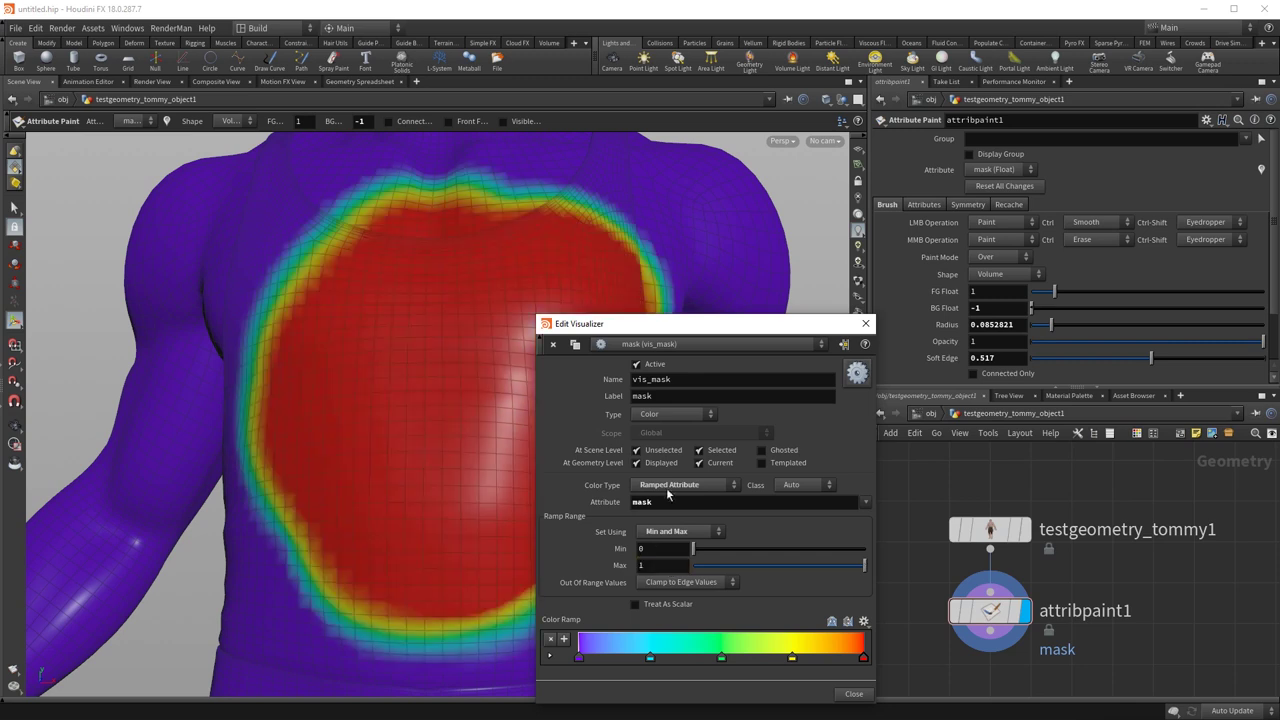
left_click(864, 325)
left_click(989, 187)
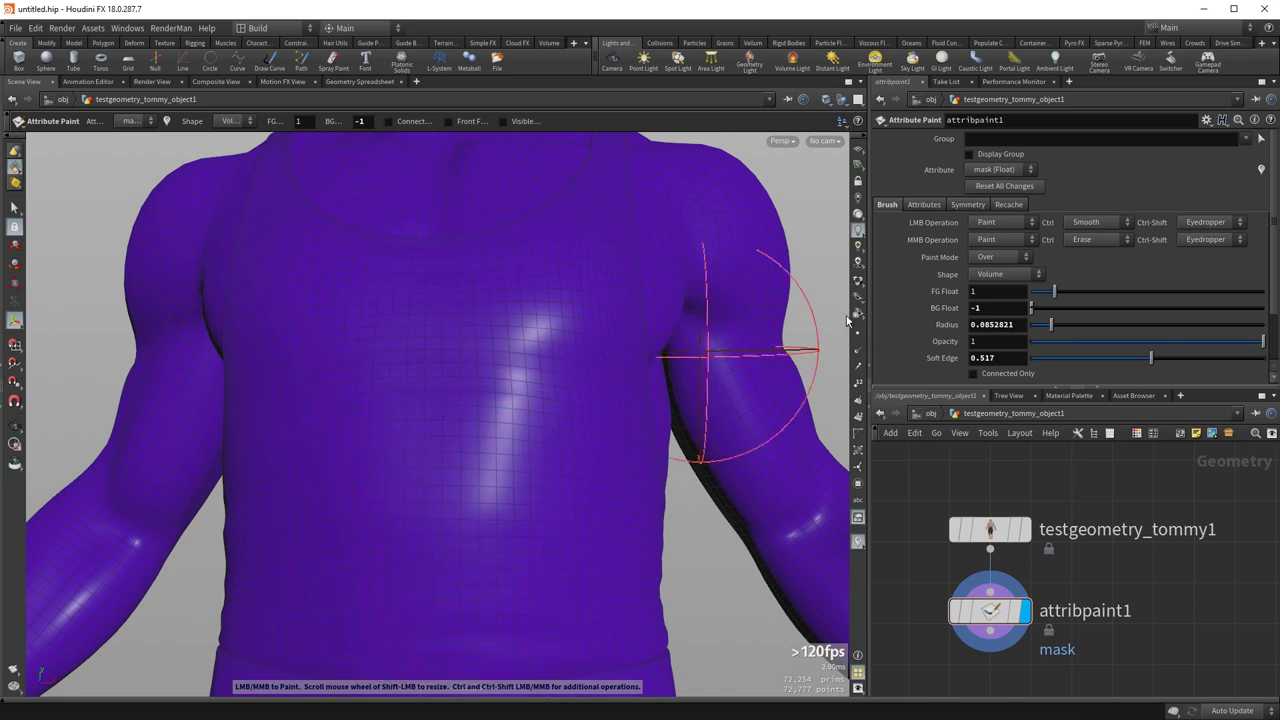
- Paint the foreground value on the chest and the background value across the waist with Paint Mode Over
left_click(1005, 258)
left_click(1005, 258)
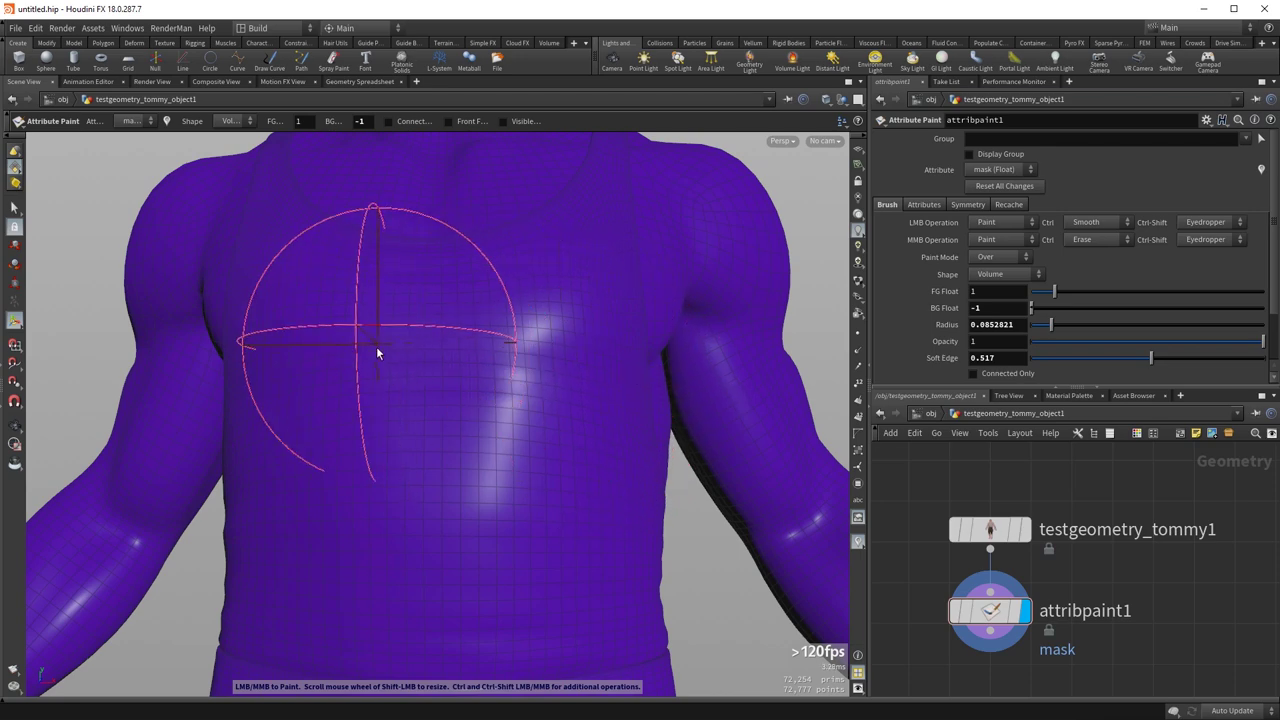
mouse_move(363, 345)
left_mouse_down()
mouse_move(434, 403)
mouse_move(412, 594)
left_mouse_up()
key("space")
mouse_move(606, 374)
right_mouse_down()
mouse_move(383, 514)
mouse_move(415, 495)
right_mouse_up()
mouse_move(540, 477)
middle_mouse_down()
mouse_move(401, 507)
mouse_move(406, 486)
mouse_move(349, 489)
mouse_move(365, 499)
middle_mouse_up()
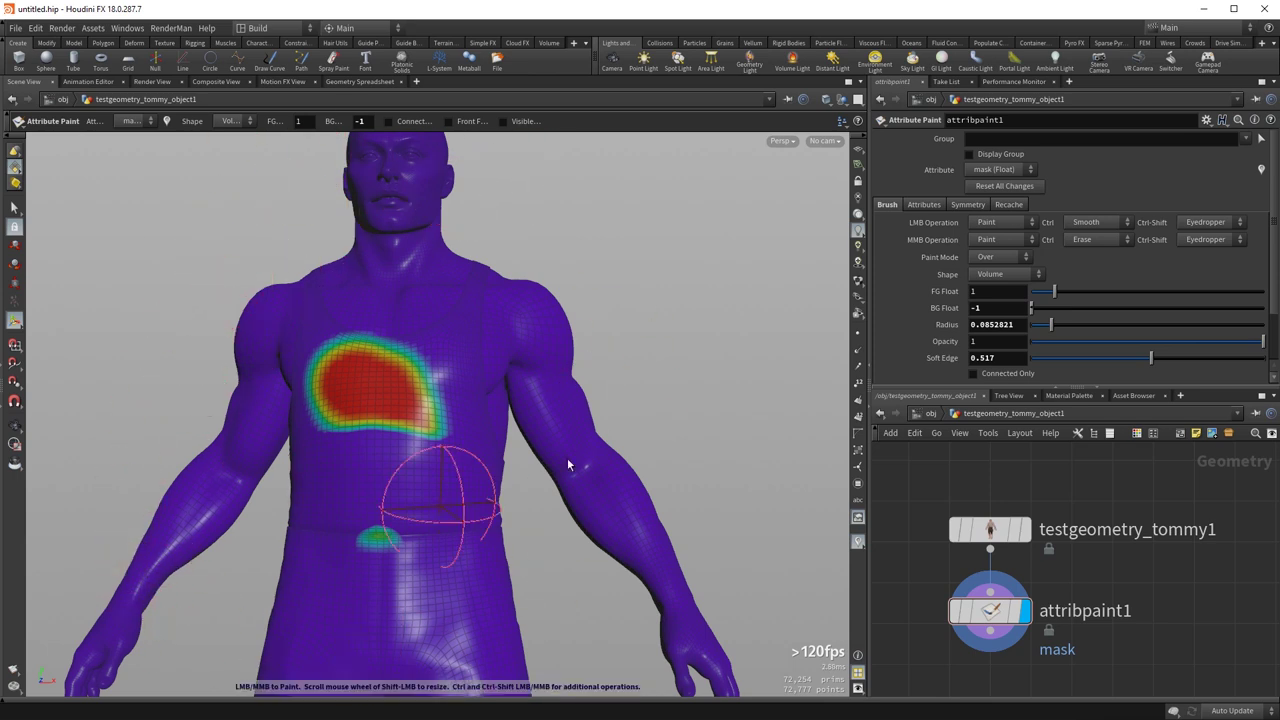
- Add an Attribute Expression node and insert it between the testgeometry_tommy1 and attribpaint1 nodes
middle_click_drag(905, 504, 886, 572)
left_click_drag(966, 600, 946, 511)
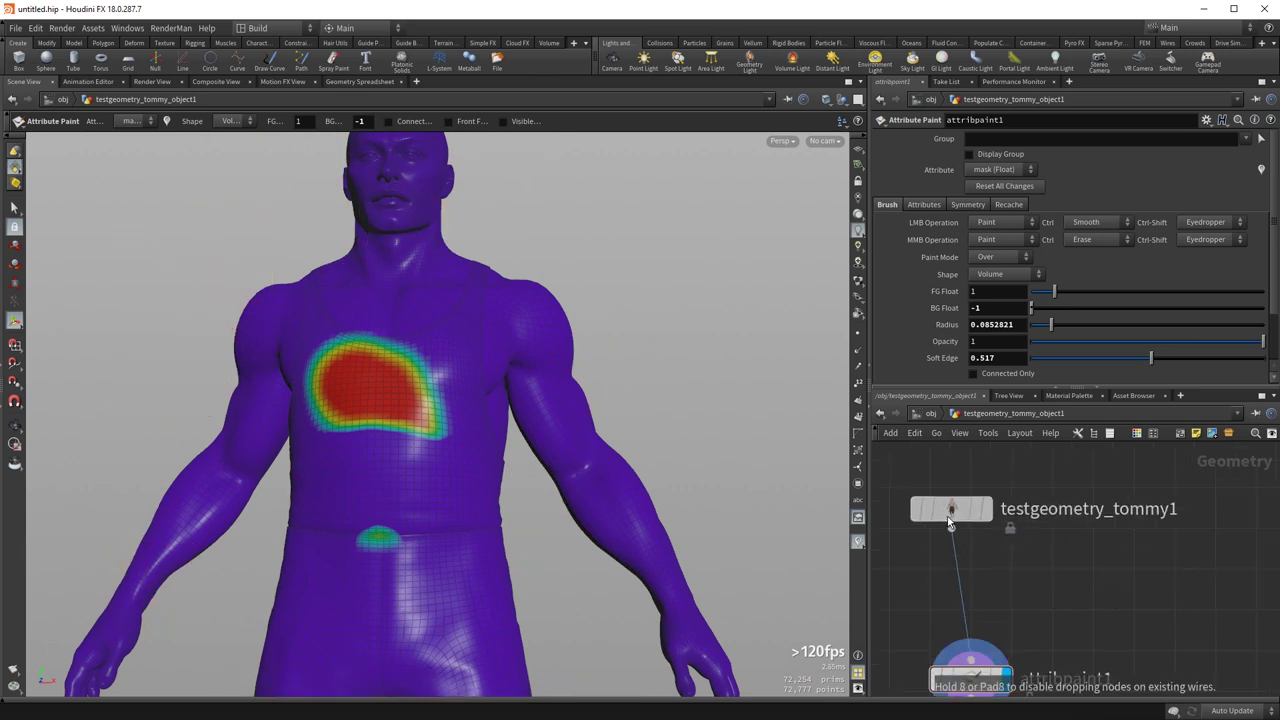
key("Tab")
type("atex")
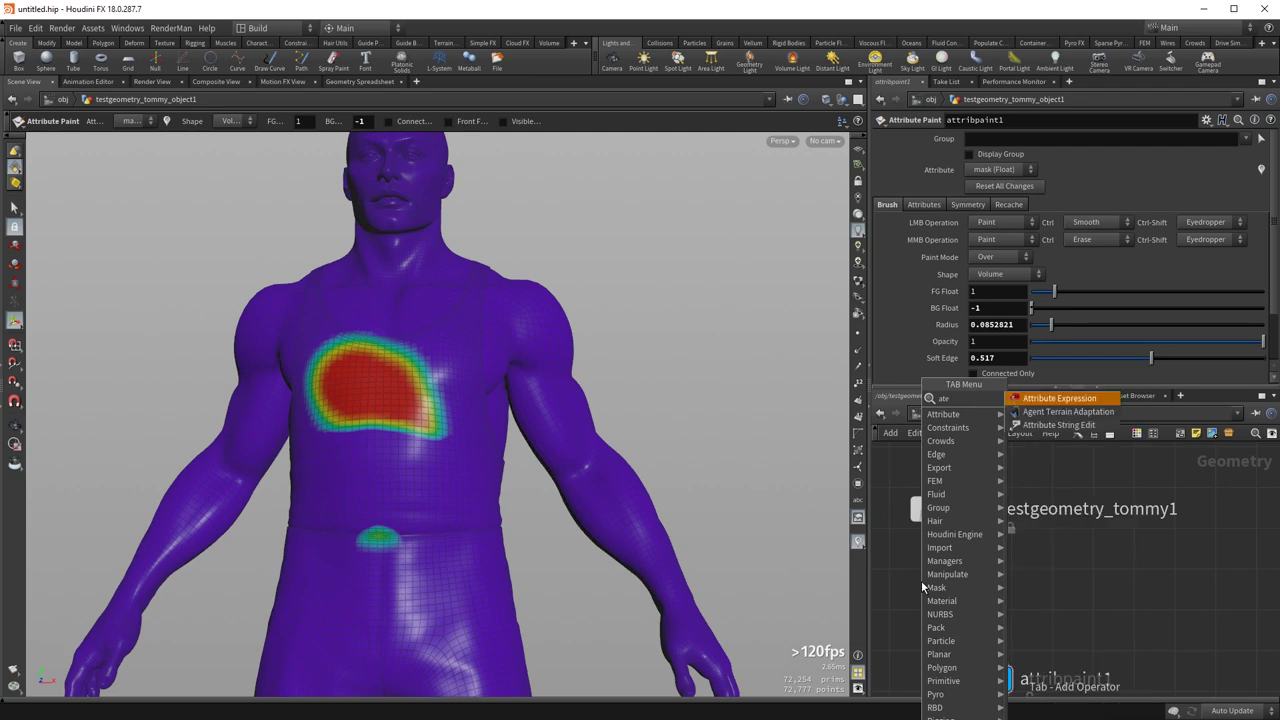
key("Return")
double_click(1094, 546)
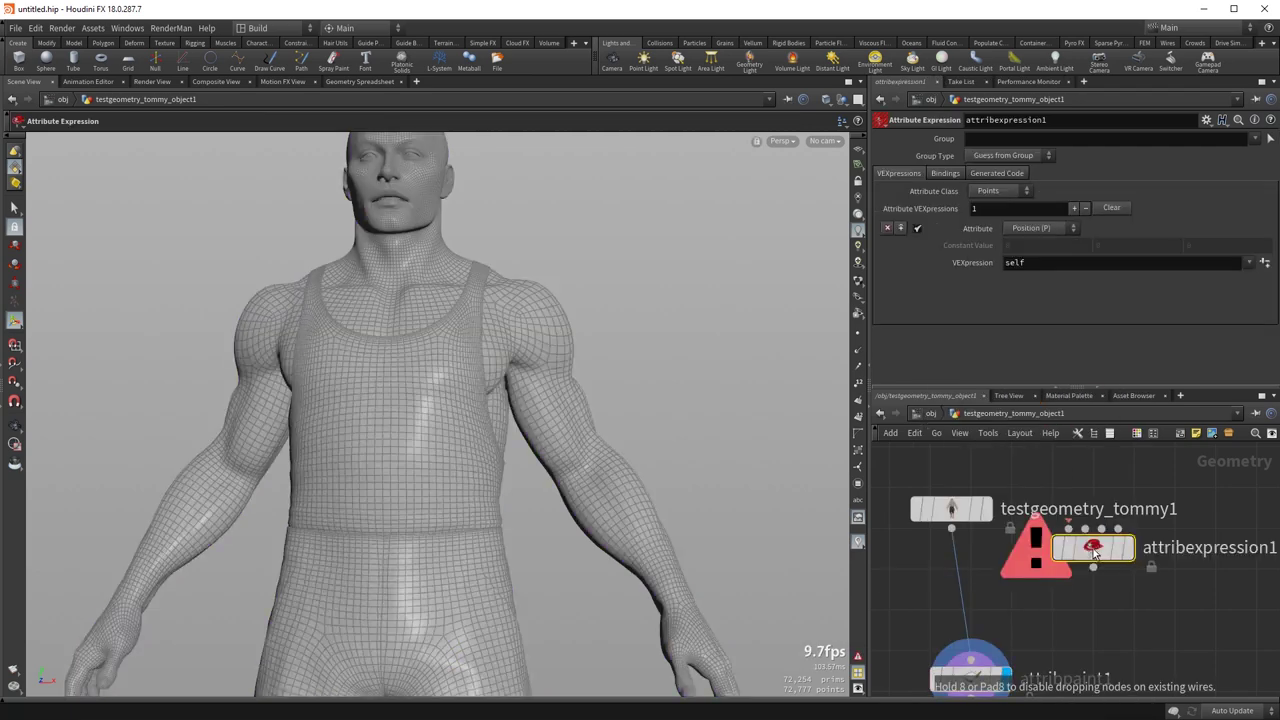
key("u")
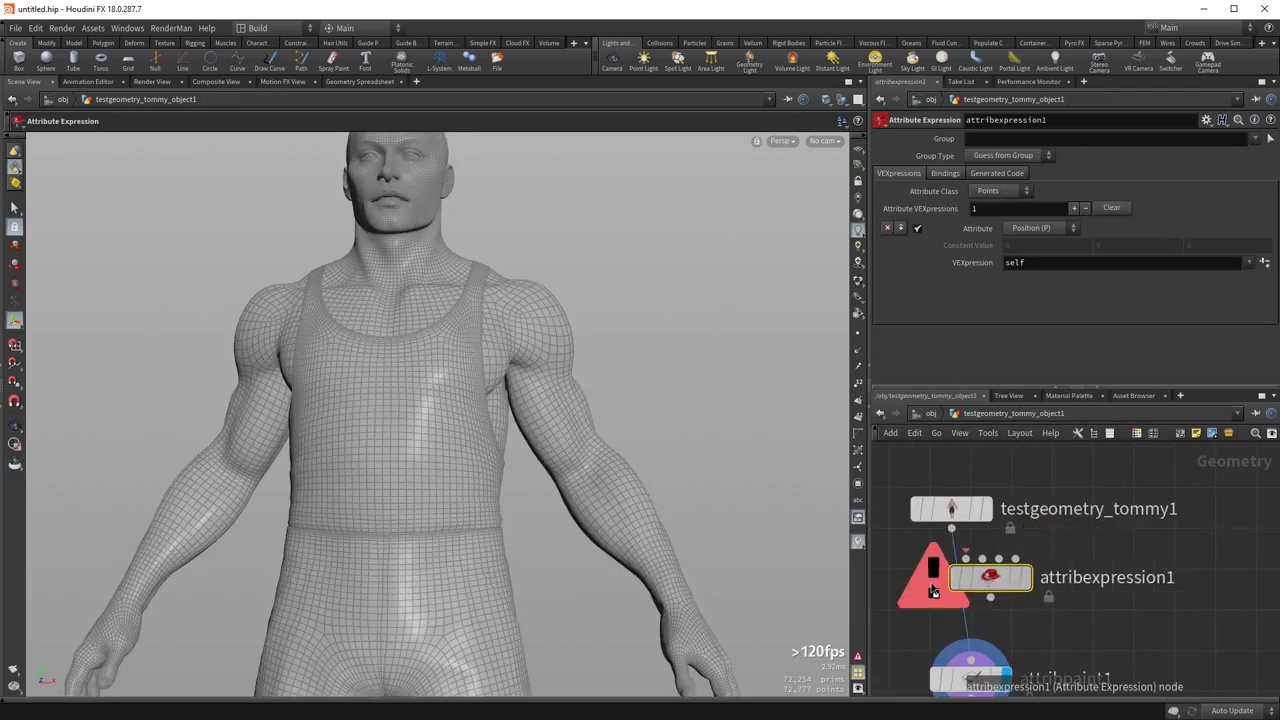
- Set the expression node's attribute to Custom and name it mask
left_click(1022, 231)
left_click(1033, 235)
type("mask")
key("Return")
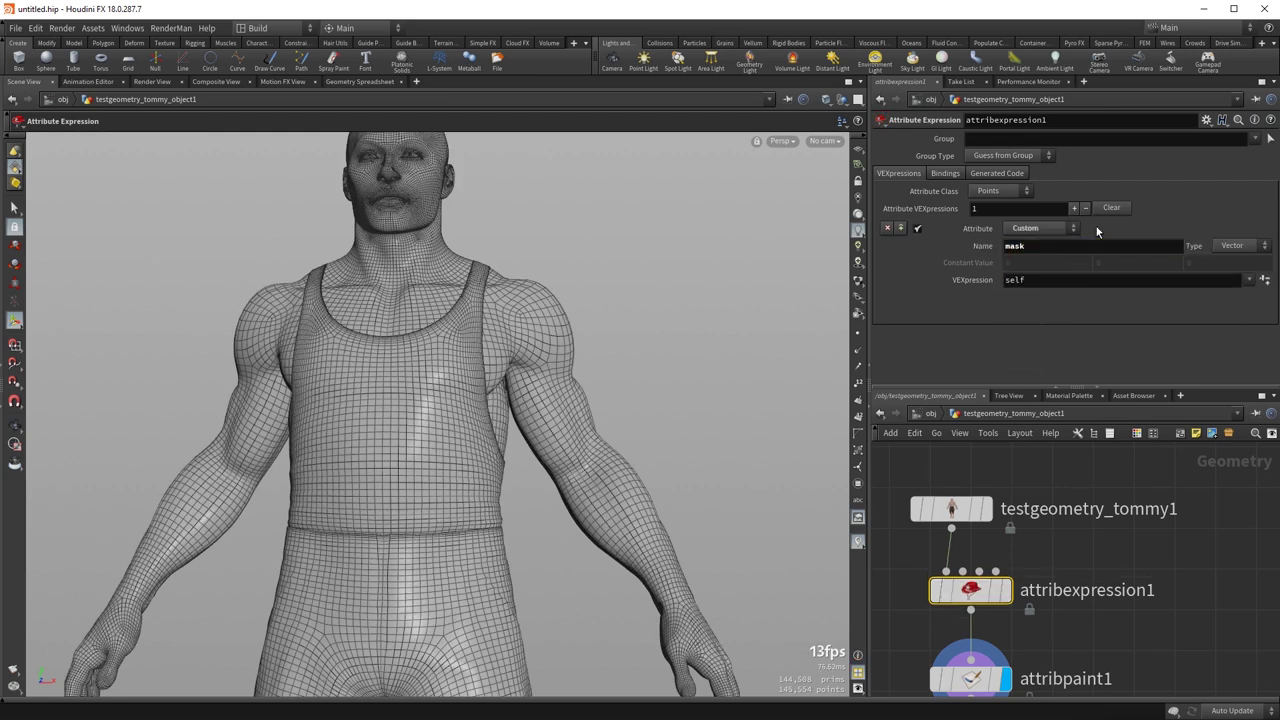
- Set the mask attribute's VEXpression to value, its type to Float and its Constant Value to 0.48
left_click(1249, 279)
left_click(1274, 309)
left_click(1234, 246)
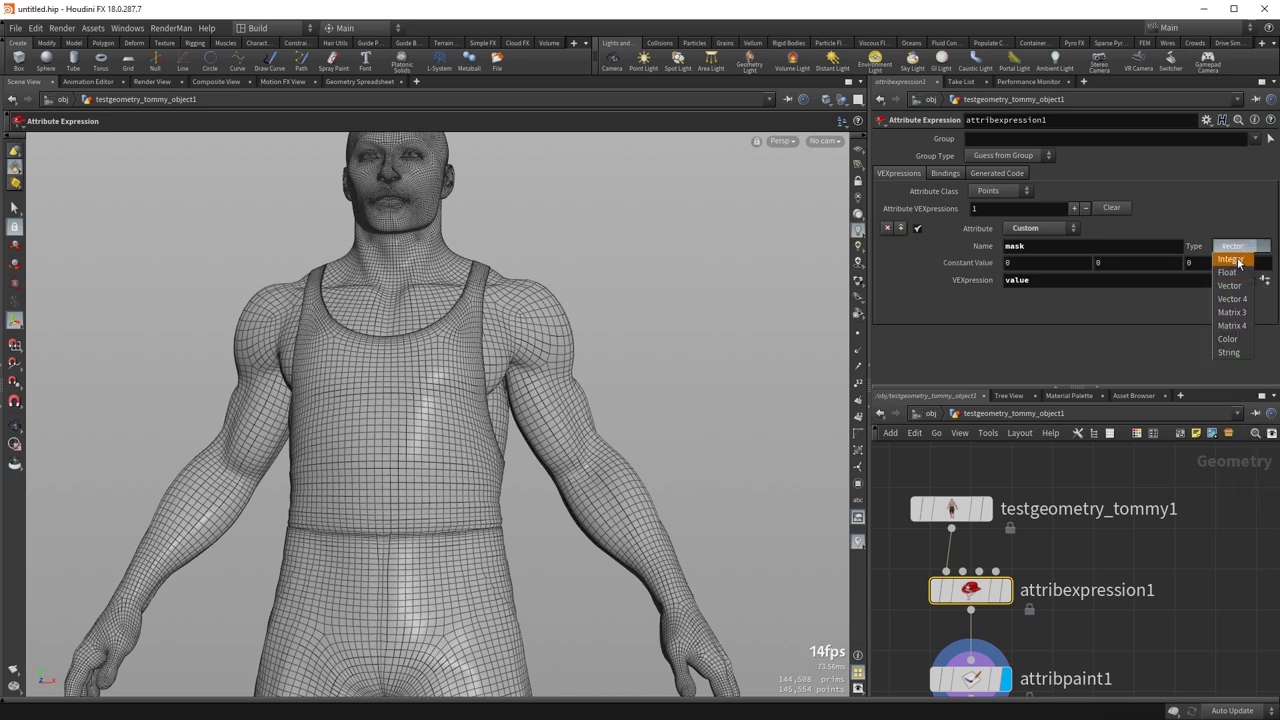
left_click(1230, 272)
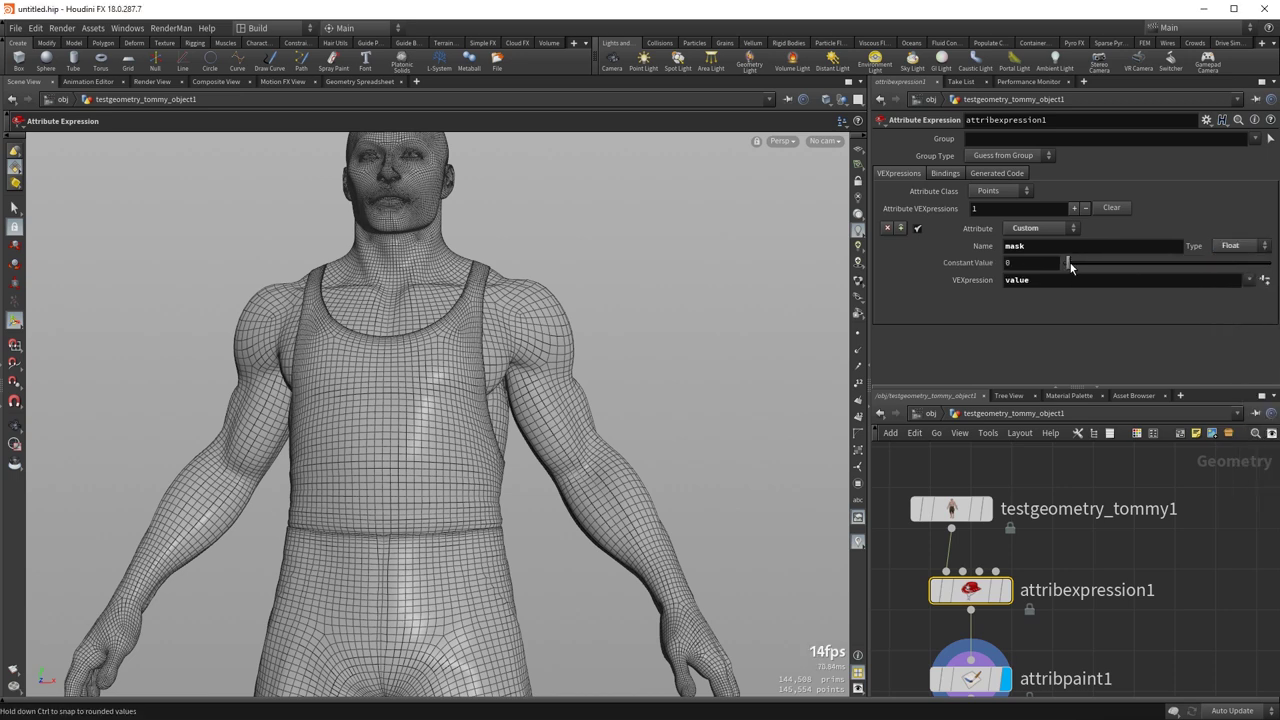
- With attribpaint1 selected, open attribexpression1's parameters in a floating window and set Constant Value to 0.22
left_click(970, 679)
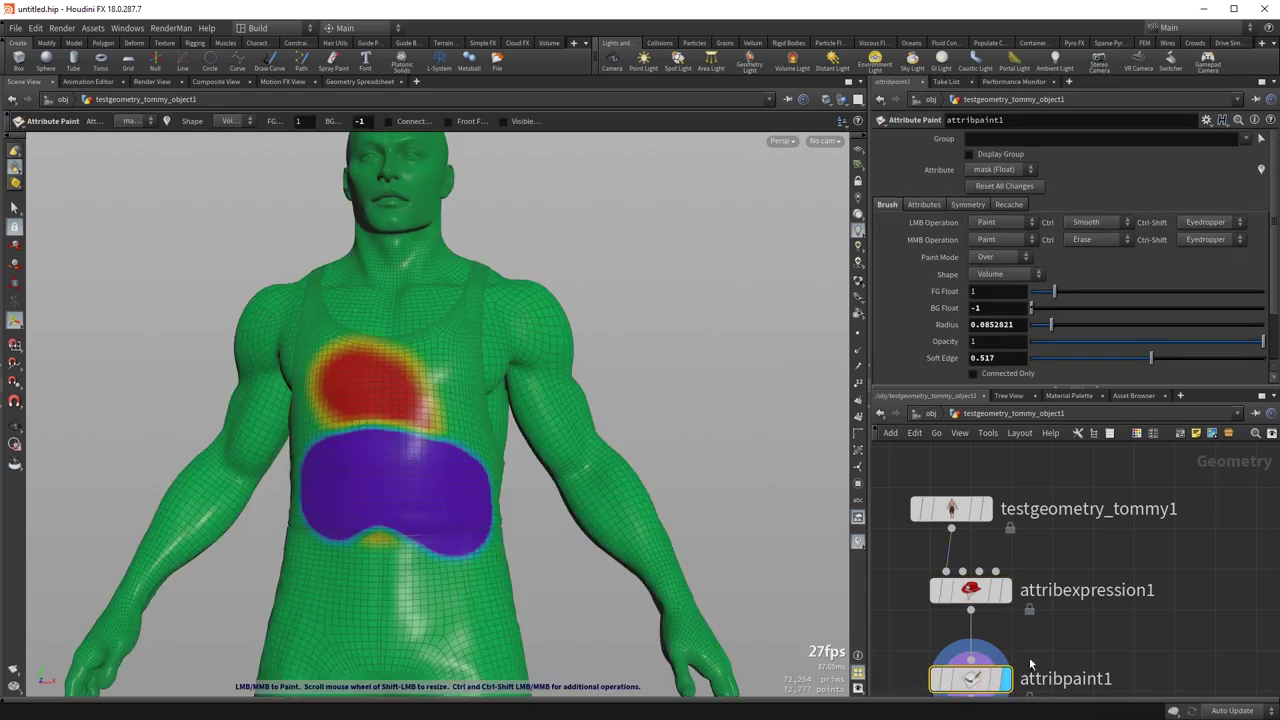
middle_click_drag(1103, 632, 1108, 570)
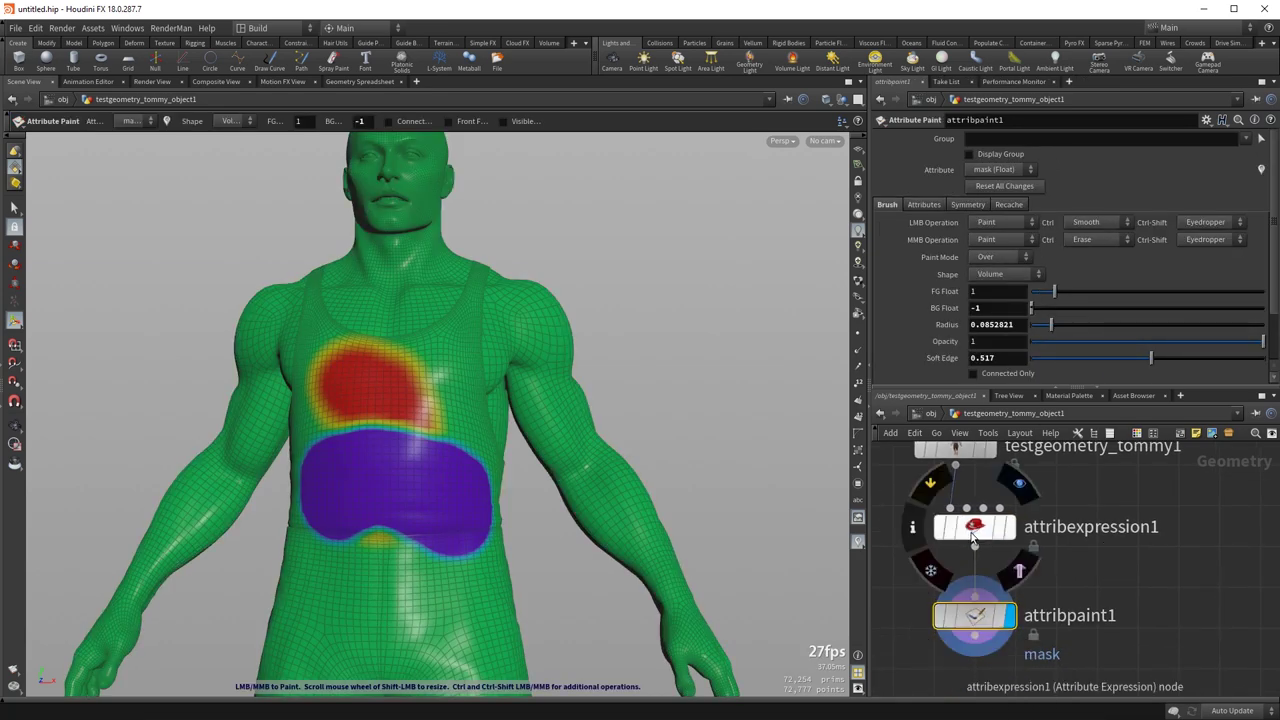
right_click(977, 617)
mouse_move(1017, 604)
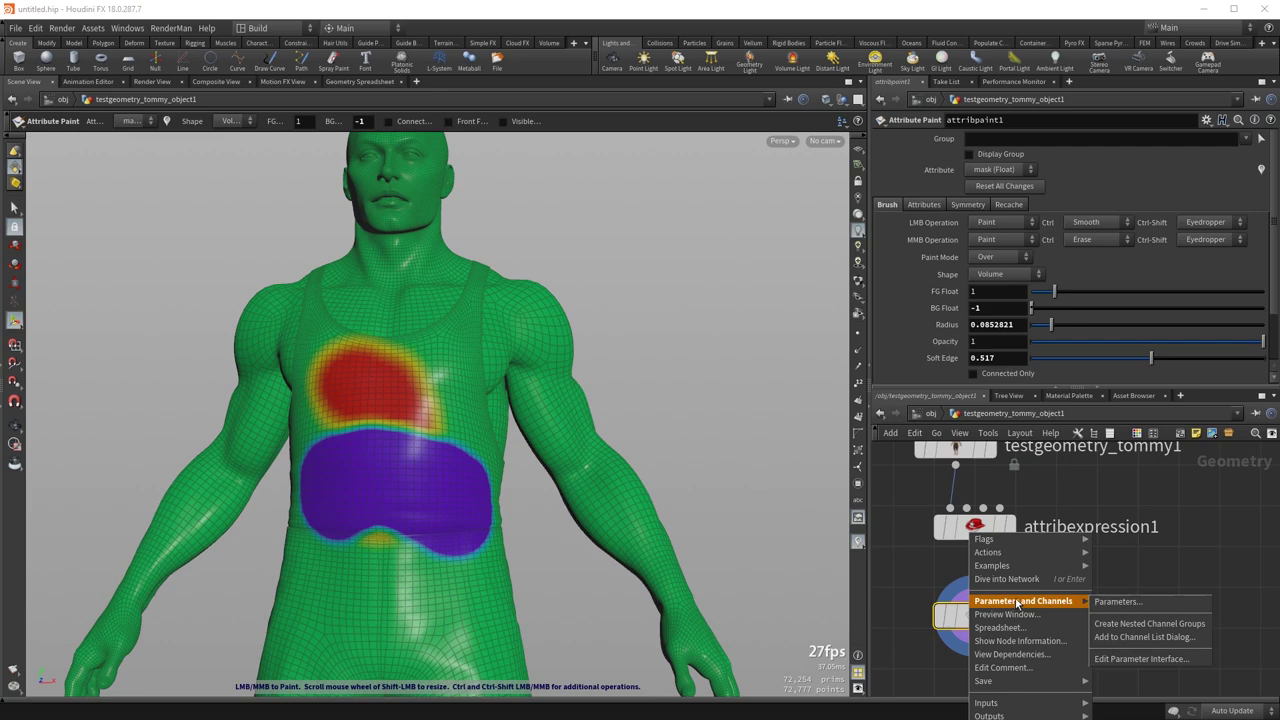
left_click(1117, 601)
left_click_drag(975, 489, 935, 239)
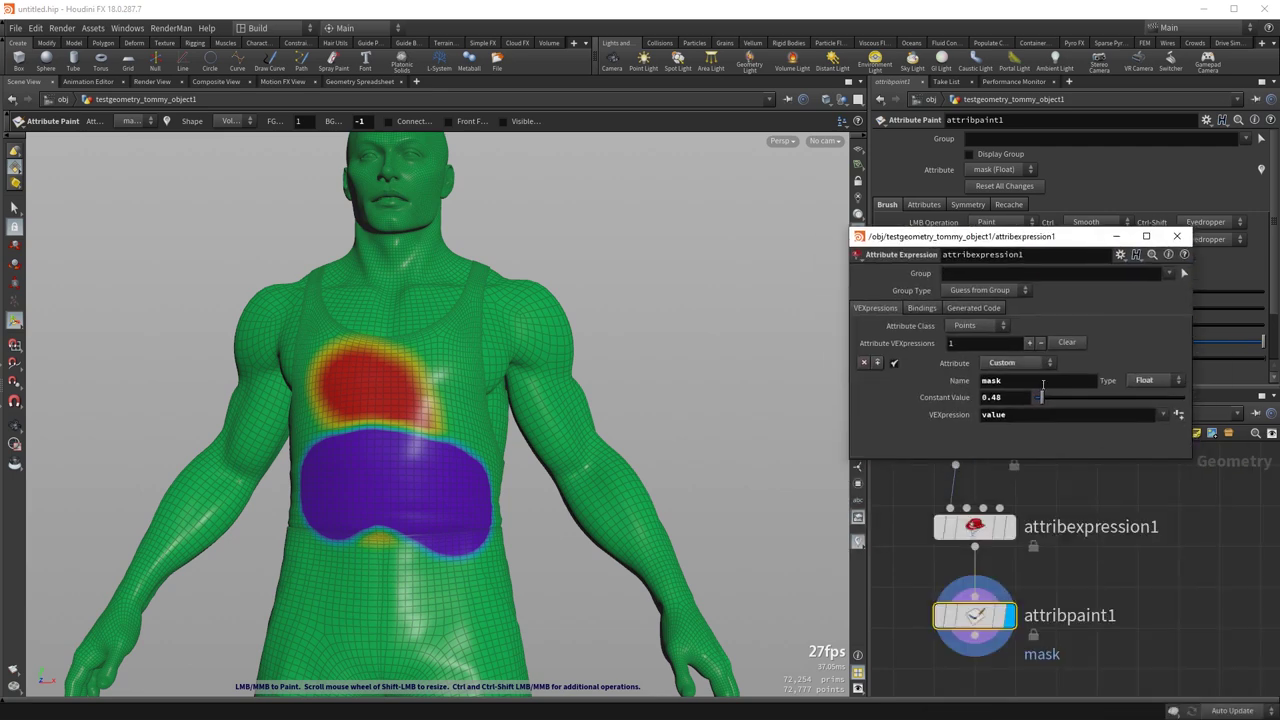
mouse_move(1040, 400)
left_mouse_down()
mouse_move(1064, 401)
mouse_move(1003, 402)
mouse_move(1037, 400)
left_mouse_up()
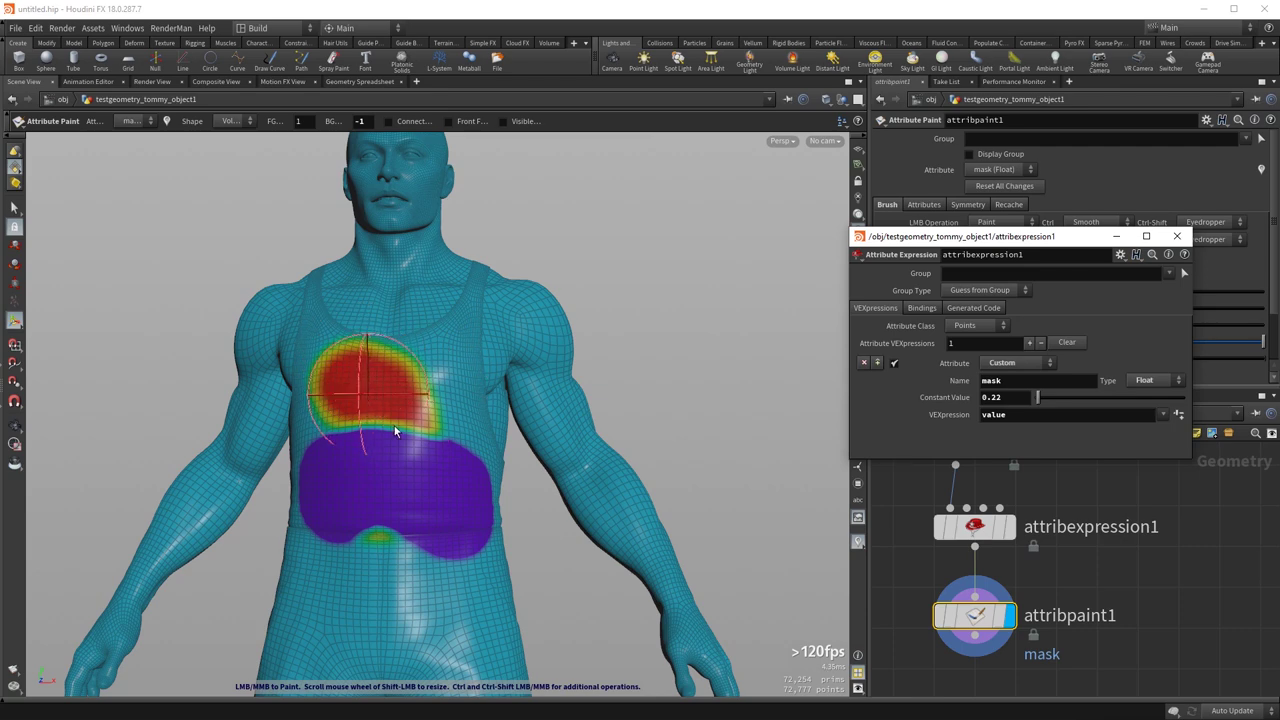
- Move the floating parameter window aside, set Paint Mode to Add and paint the other side of the chest
mouse_move(1042, 237)
left_mouse_down()
mouse_move(906, 404)
mouse_move(1018, 417)
left_mouse_up()
left_click(986, 257)
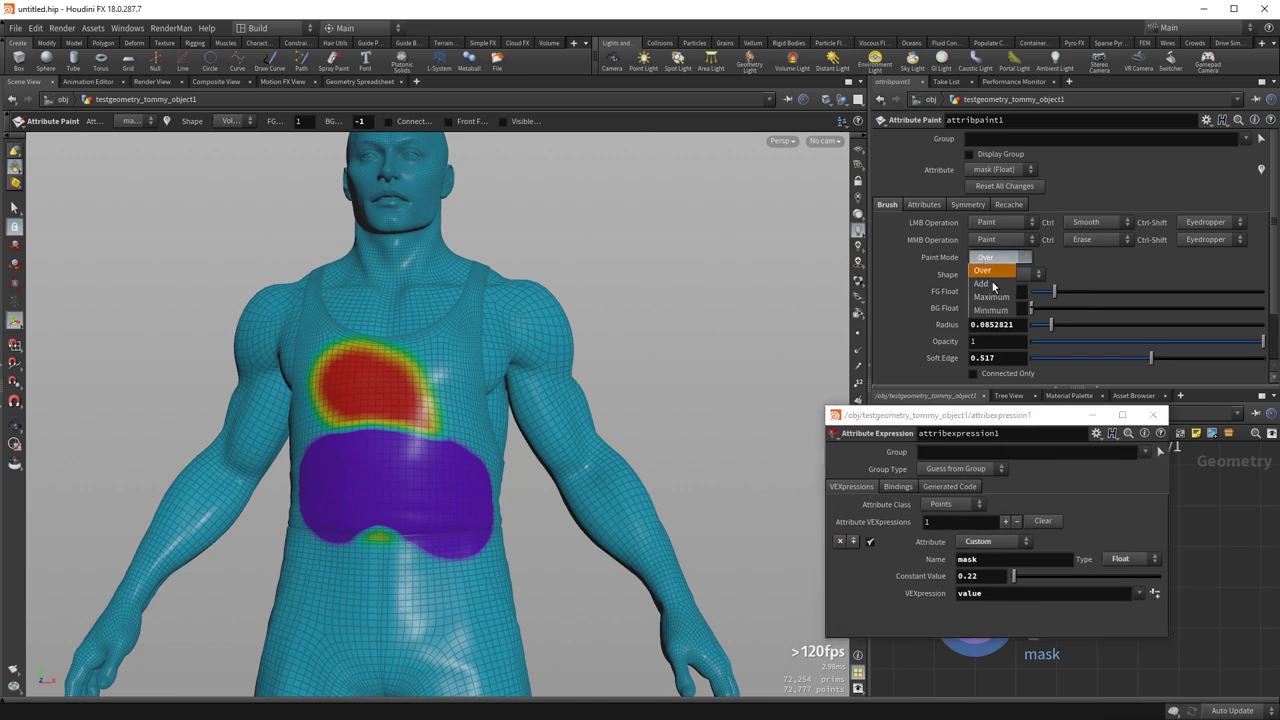
mouse_move(443, 371)
left_mouse_down()
mouse_move(443, 337)
mouse_move(486, 363)
mouse_move(453, 356)
left_mouse_up()
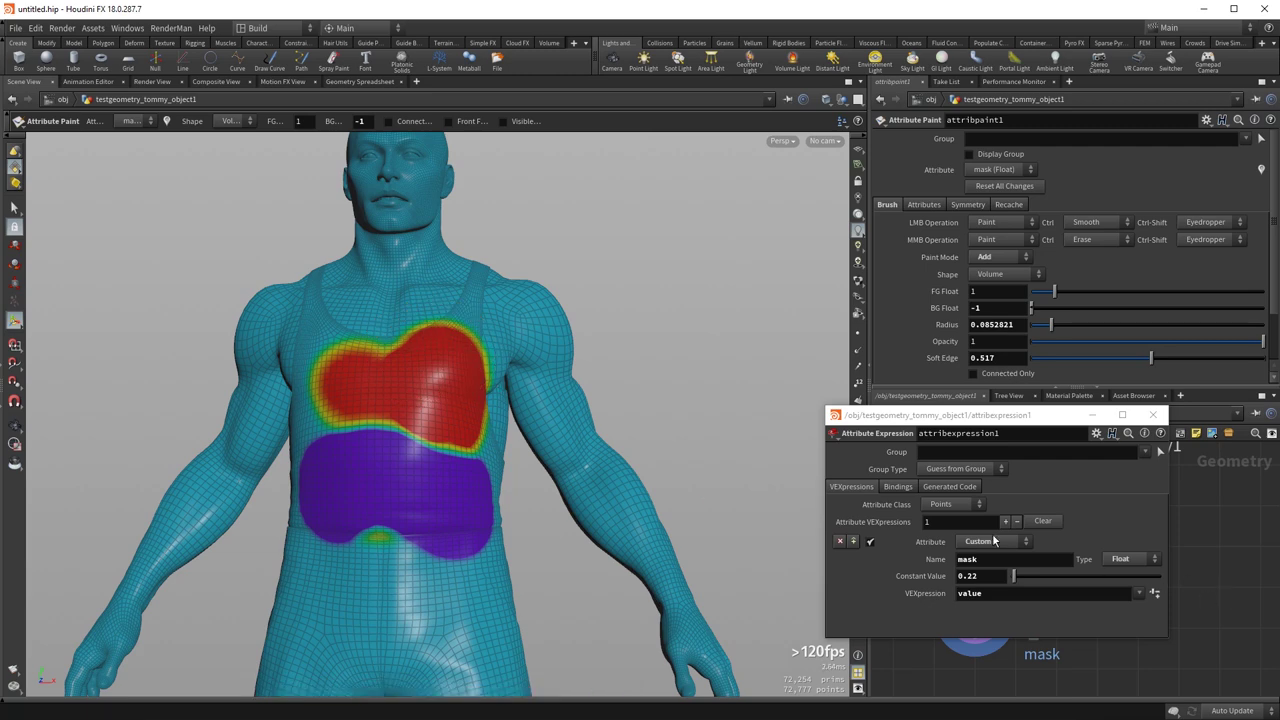
- Raise the mask's Constant Value to 1.16, set it back to 0 and close the floating parameter window
mouse_move(1010, 583)
left_mouse_down()
mouse_move(994, 577)
mouse_move(1045, 580)
mouse_move(1000, 585)
mouse_move(1043, 577)
mouse_move(1010, 580)
mouse_move(1029, 582)
left_mouse_up()
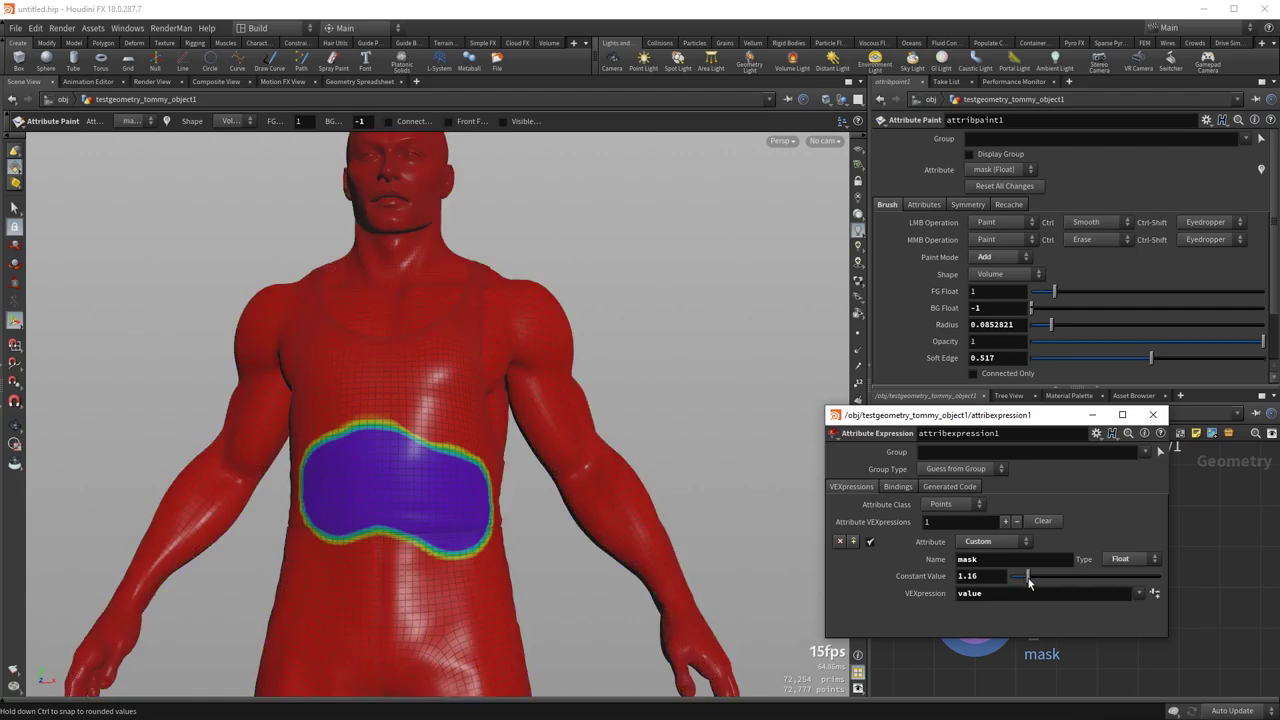
left_click_drag(1029, 582, 998, 587)
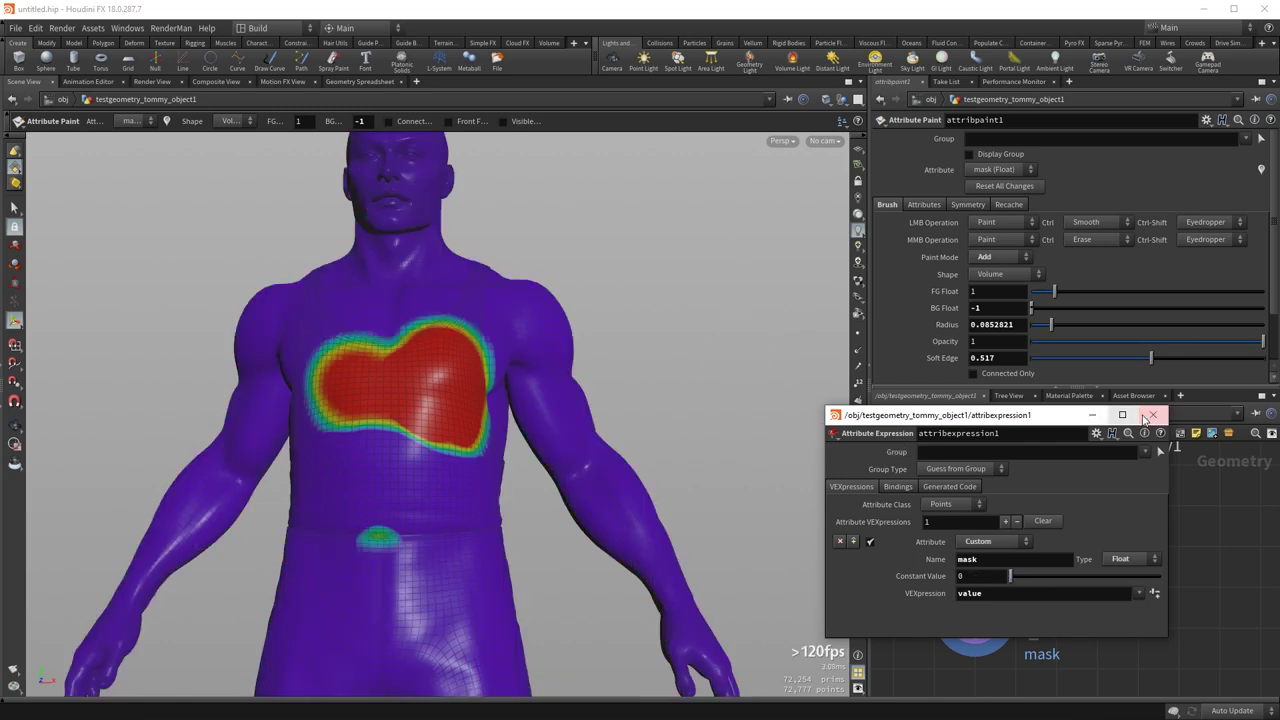
left_click(1151, 416)
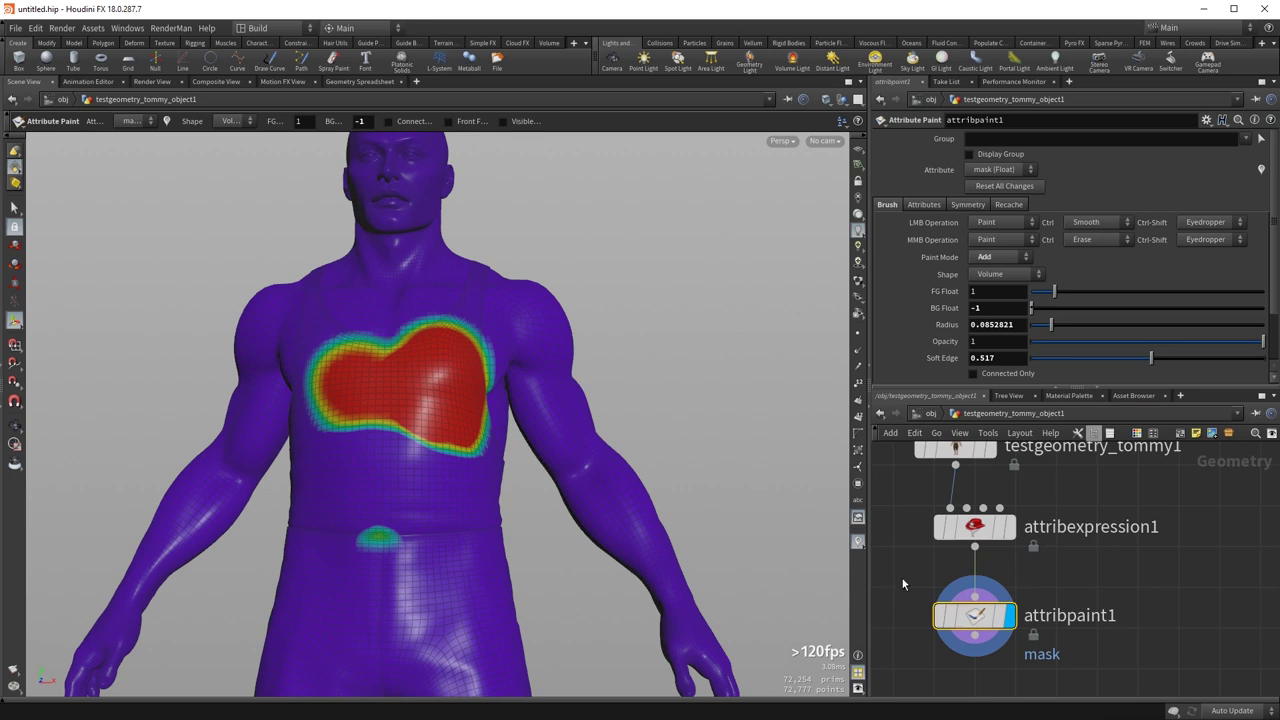
- Reset all painted changes and set both BG Float and Soft Edge to 0
left_click(992, 192)
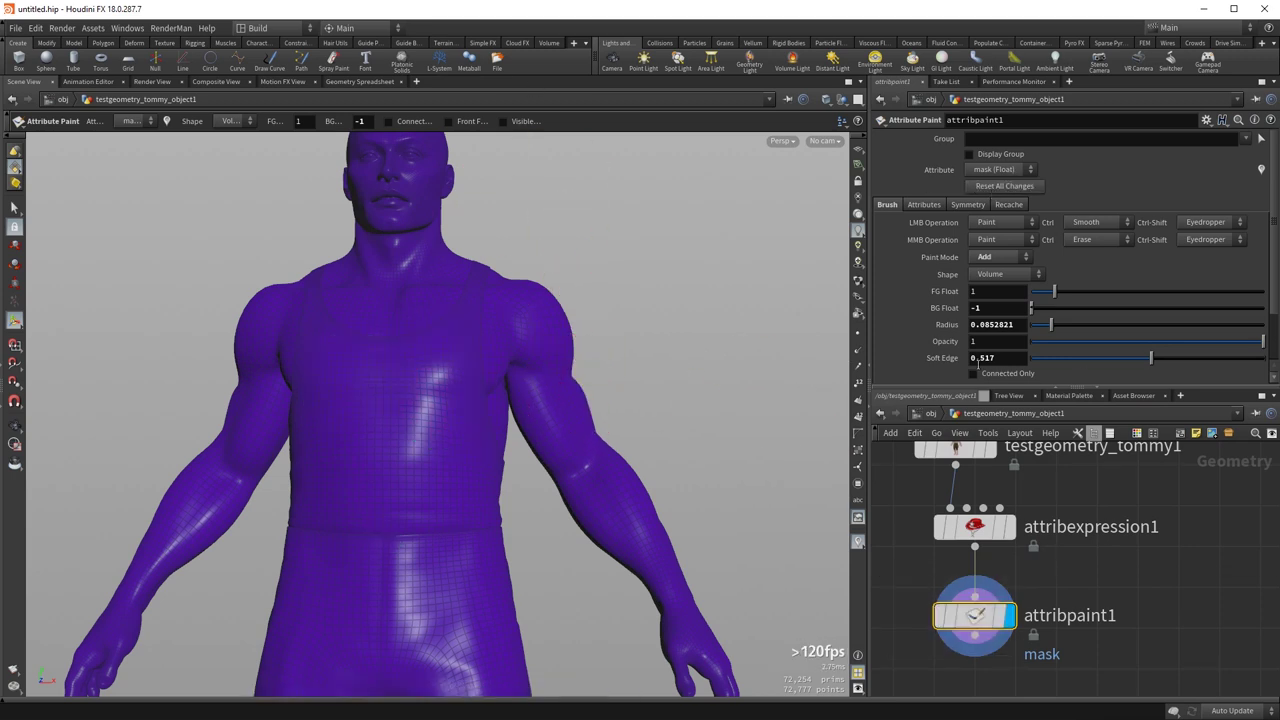
scroll(961, 289, "down", 1)
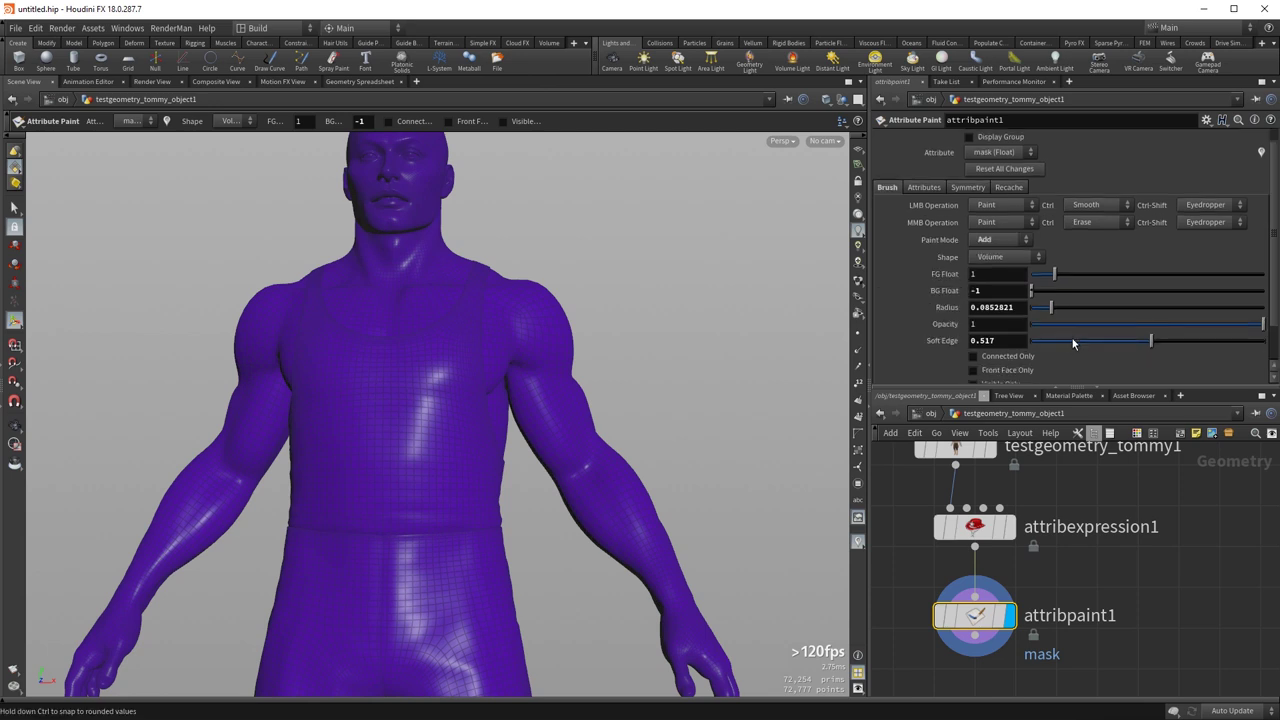
type("0")
key("Return")
- Set Paint Mode to Over and paint a hard-edged area from the chest down to the hip
left_click(990, 239)
left_click(994, 256)
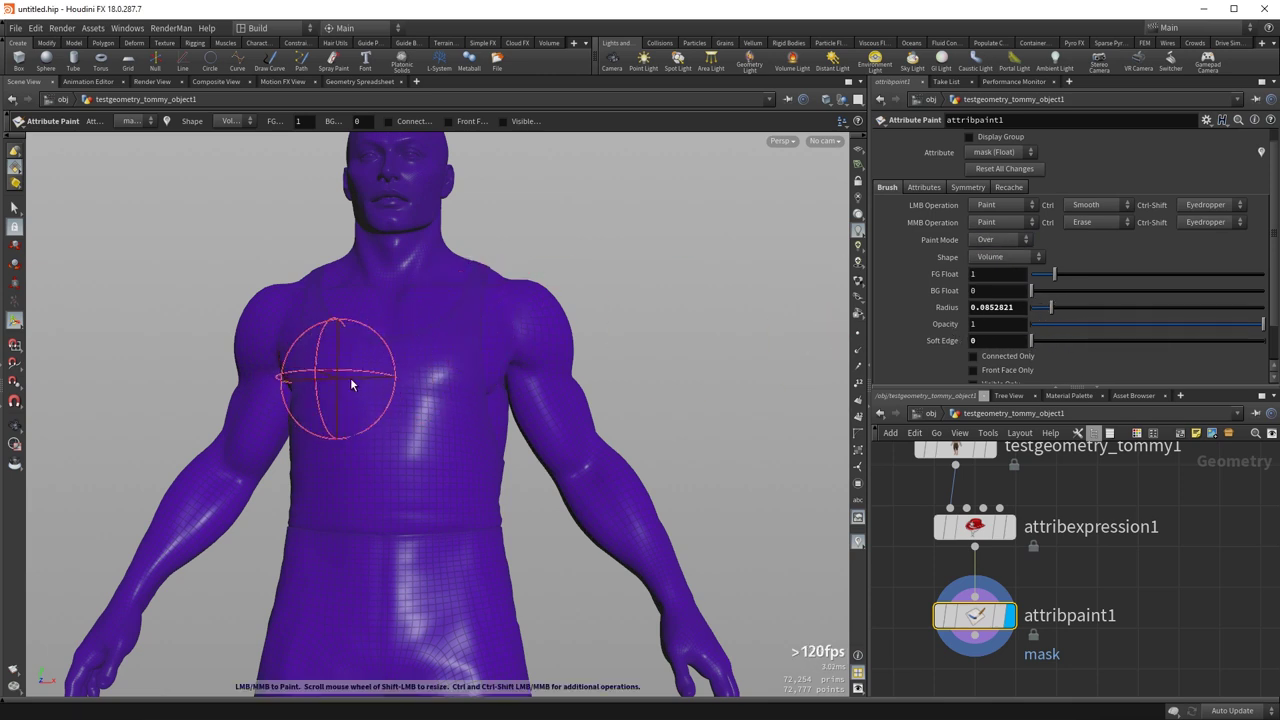
mouse_move(336, 379)
left_mouse_down()
mouse_move(466, 471)
mouse_move(414, 600)
mouse_move(420, 630)
left_mouse_up()
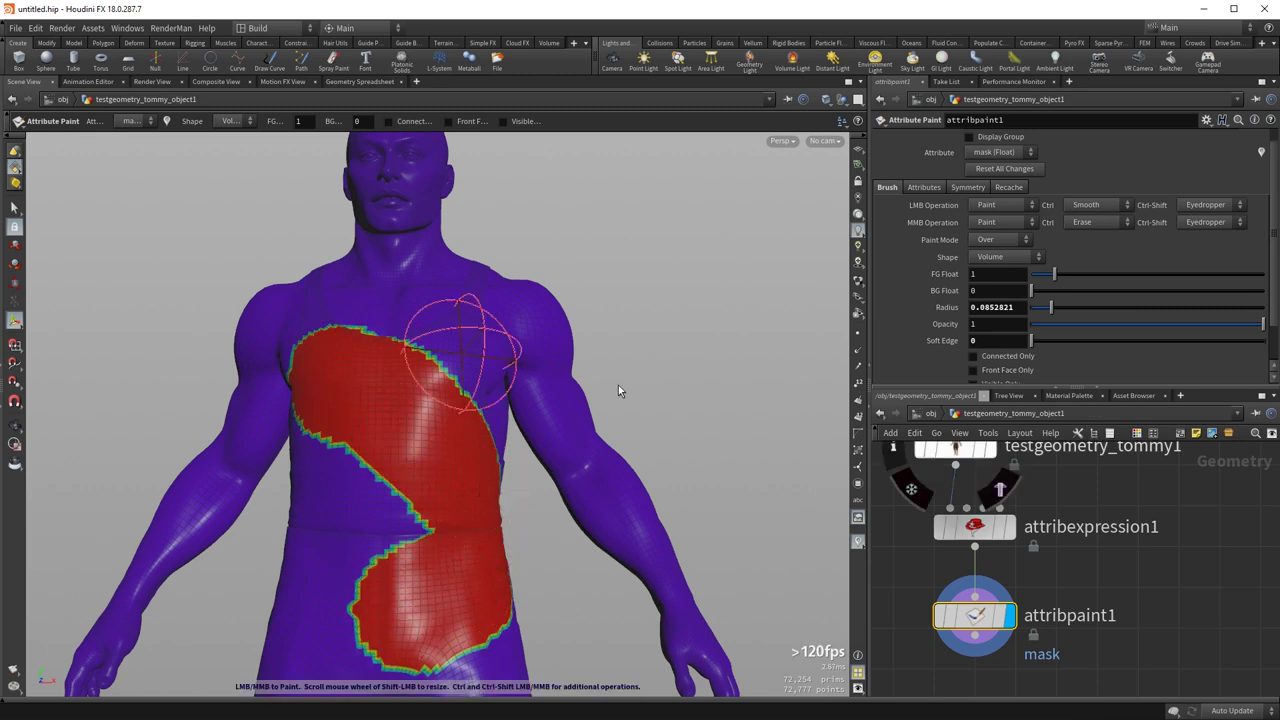
- Set Soft Edge to 1 and paint the background value over the red area's edge on the abdomen
key("Return")
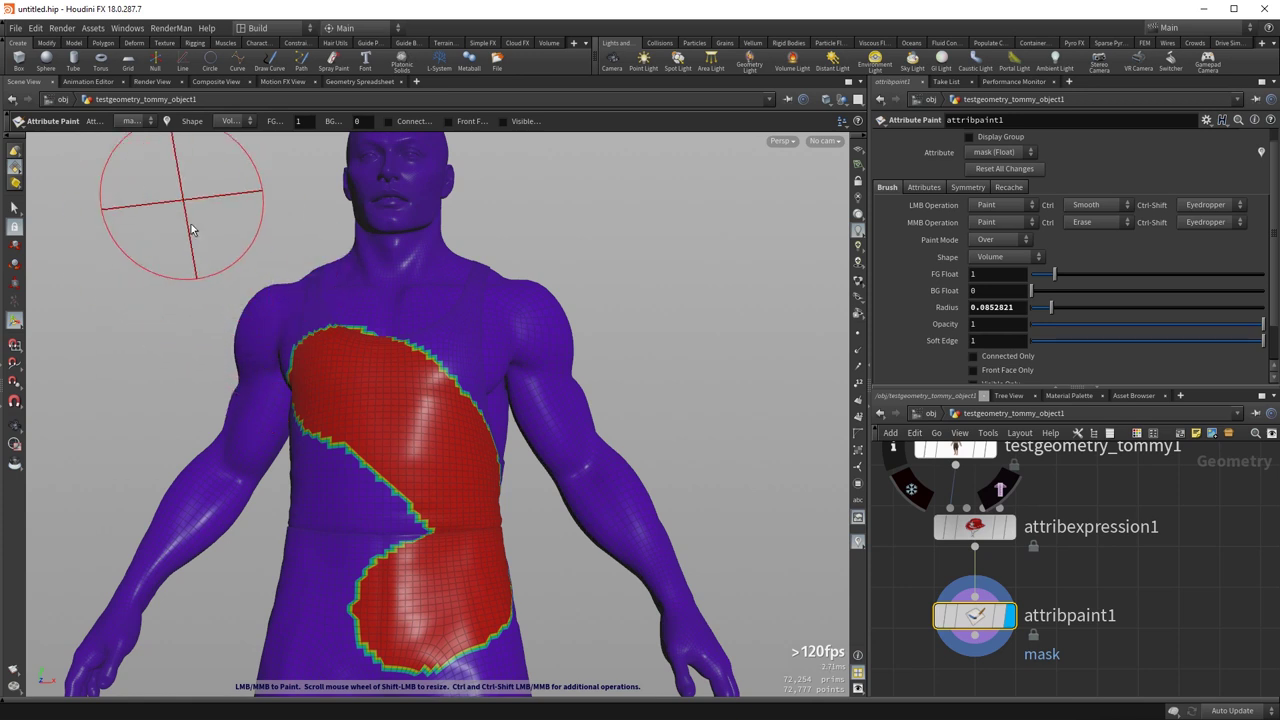
right_click(366, 366)
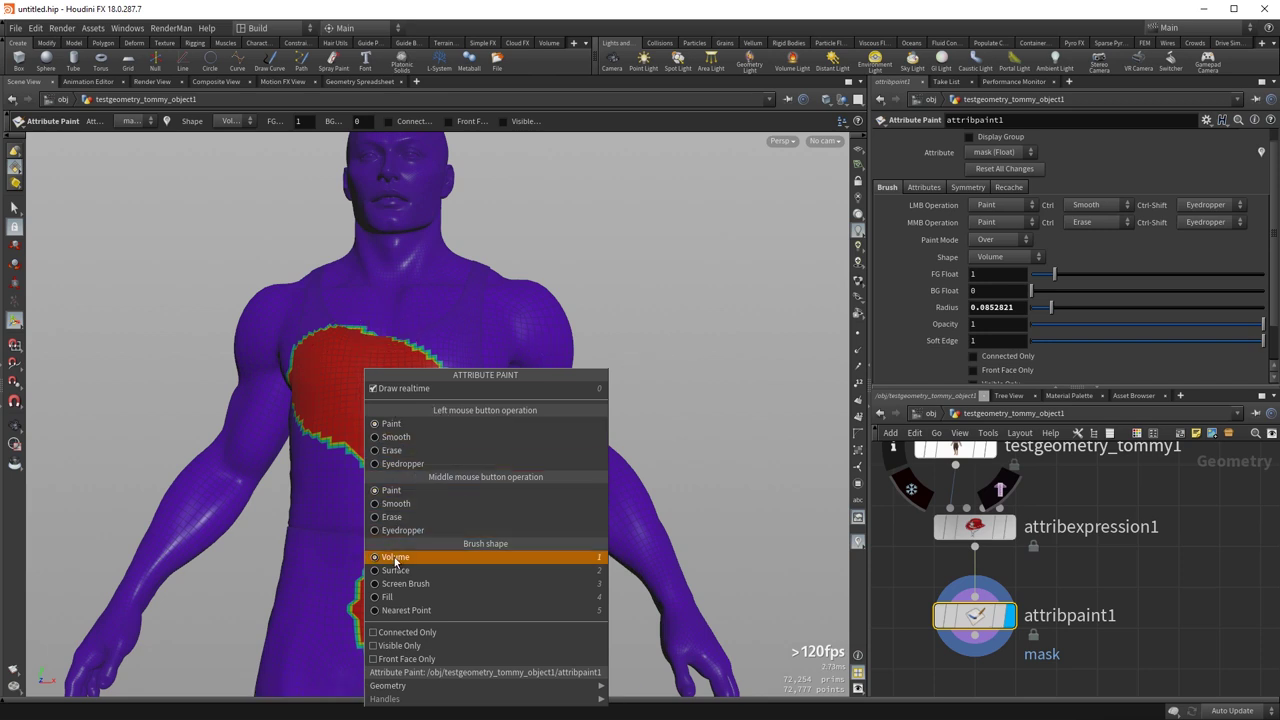
left_click(792, 393)
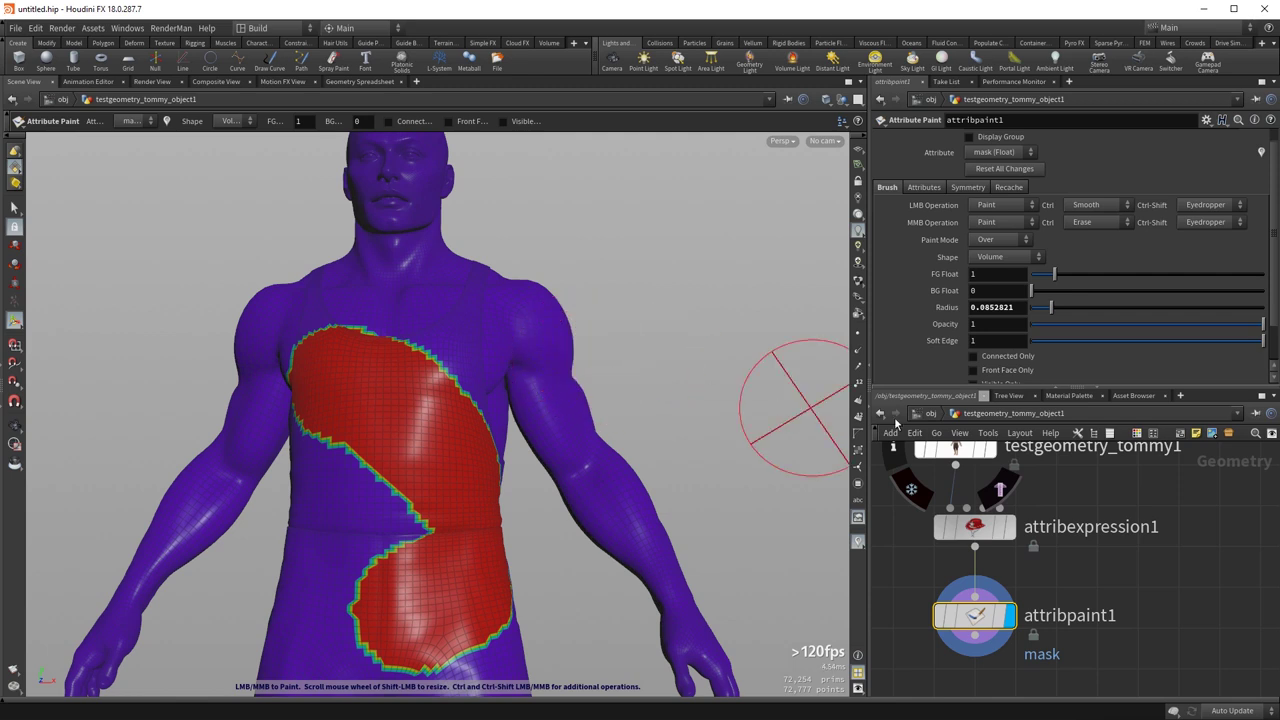
middle_click_drag(335, 482, 407, 467)
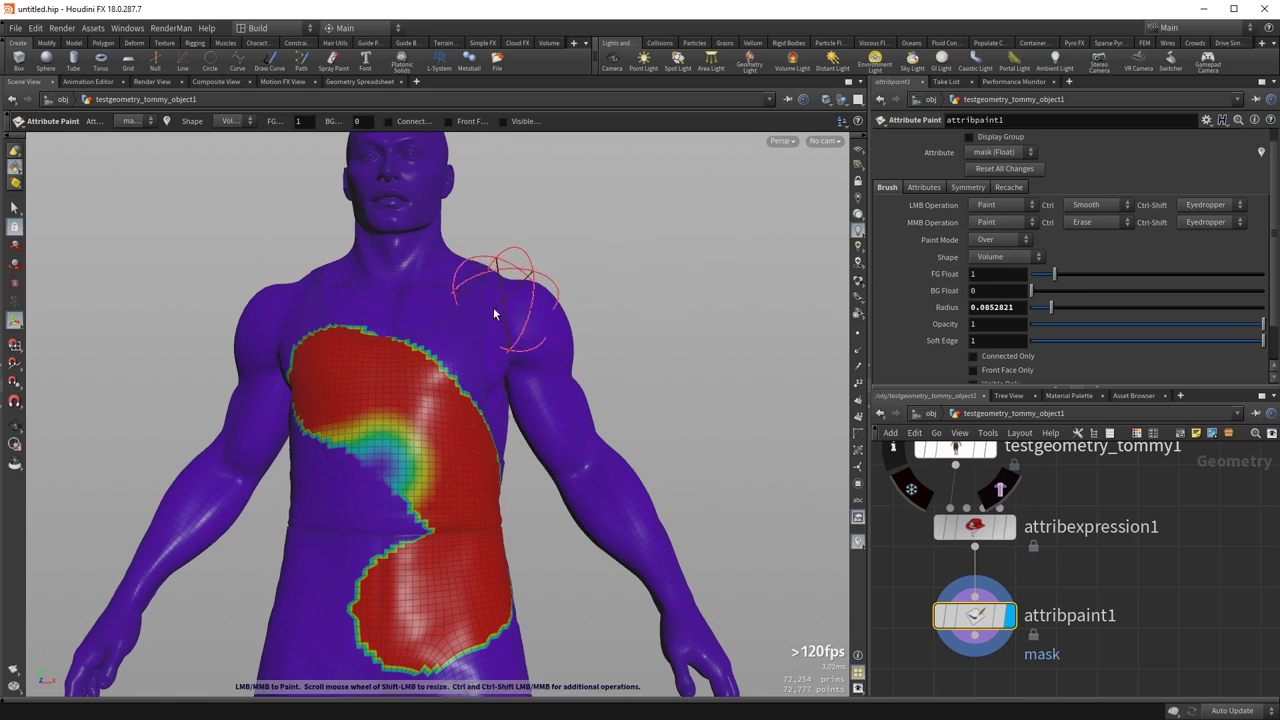
- Smooth the hard mask edges along the painted area from the chest down to the hip
key("Escape")
mouse_move(302, 383)
right_mouse_down()
mouse_move(506, 331)
mouse_move(555, 332)
right_mouse_up()
mouse_move(555, 332)
left_mouse_down("ctrl")
mouse_move(558, 392)
mouse_move(597, 452)
mouse_move(524, 354)
left_mouse_up("ctrl")
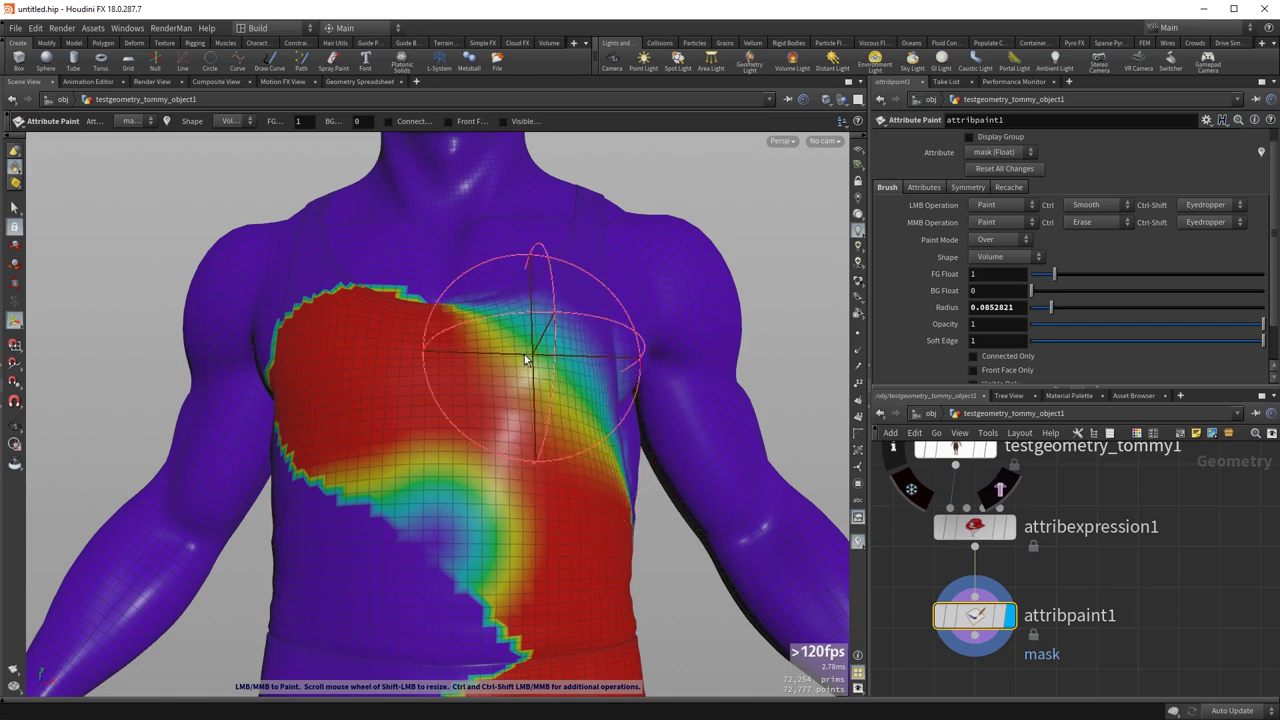
mouse_move(351, 444)
left_mouse_down()
mouse_move(374, 487)
mouse_move(508, 605)
mouse_move(322, 295)
mouse_move(356, 299)
mouse_move(300, 320)
mouse_move(306, 369)
left_mouse_up()
key("Escape")
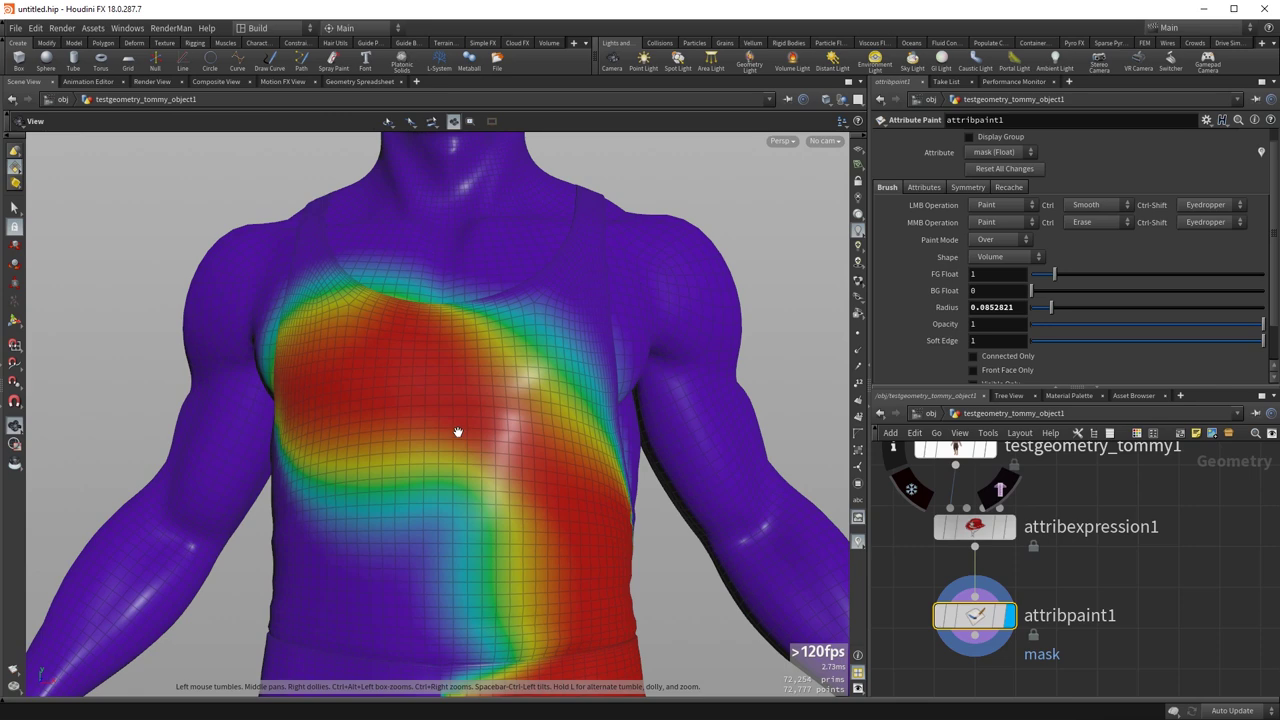
left_click_drag(457, 434, 411, 400)
middle_click_drag(412, 400, 331, 371)
key("Return")
mouse_move(331, 371)
left_mouse_down()
mouse_move(254, 286)
mouse_move(209, 306)
mouse_move(197, 492)
mouse_move(366, 480)
mouse_move(395, 420)
left_mouse_up()
key("Escape")
mouse_move(403, 323)
left_mouse_down()
mouse_move(303, 274)
mouse_move(330, 371)
mouse_move(400, 385)
mouse_move(449, 340)
left_mouse_up()
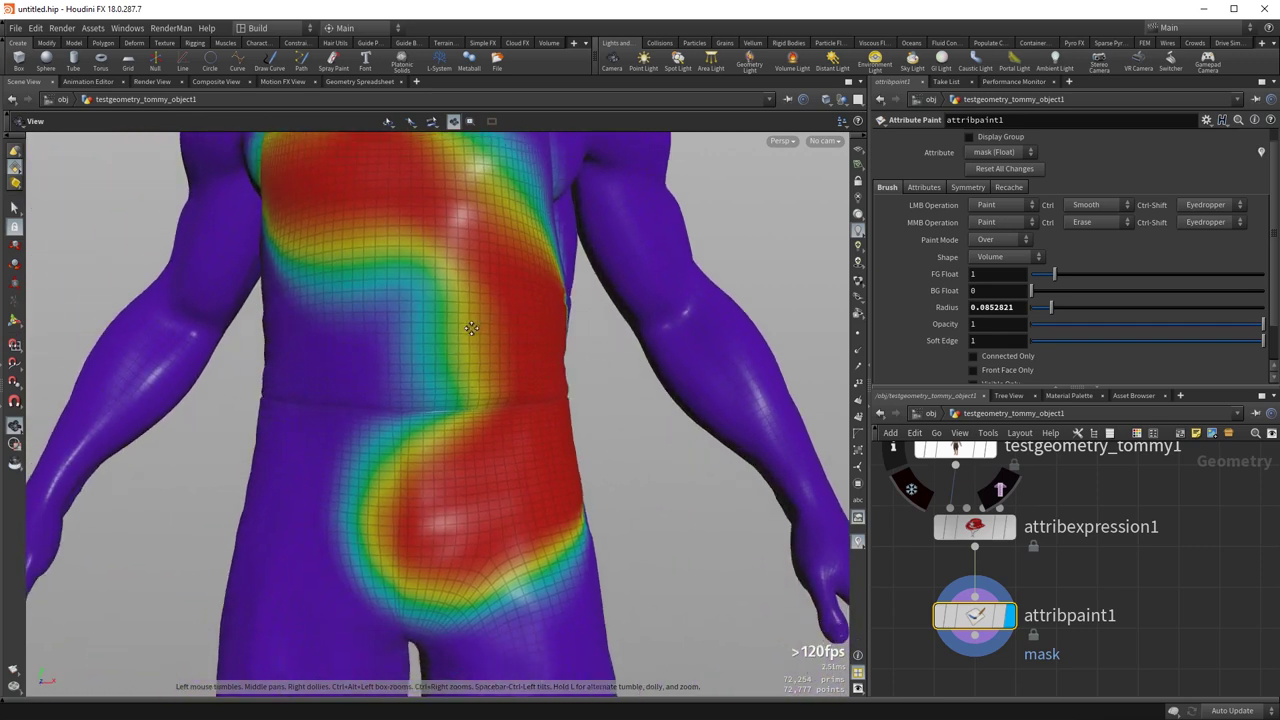
- Paint the background value over the inner part of the red hip area to narrow it
key("Return")
mouse_move(274, 548)
middle_mouse_down()
mouse_move(351, 517)
mouse_move(375, 470)
mouse_move(391, 479)
mouse_move(426, 449)
mouse_move(351, 451)
mouse_move(360, 509)
mouse_move(360, 491)
middle_mouse_up()
mouse_move(345, 535)
middle_mouse_down()
mouse_move(383, 581)
mouse_move(386, 434)
middle_mouse_up()
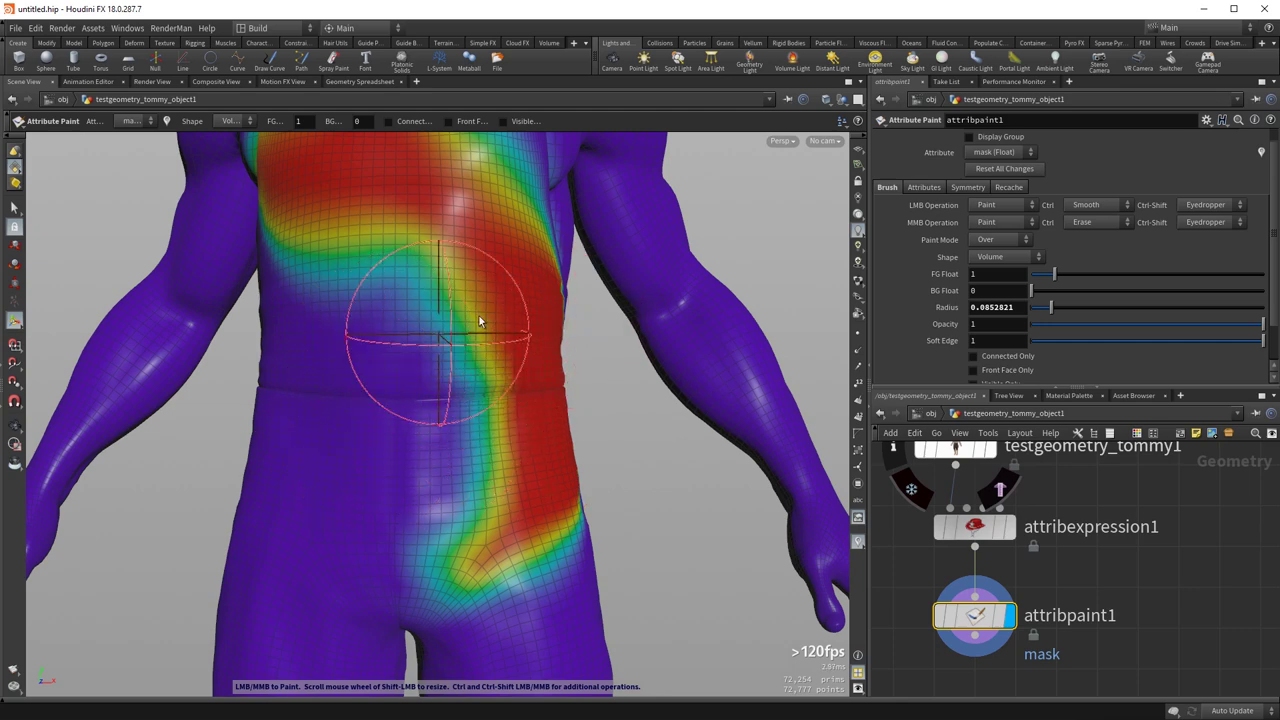
- Sample mask values from the painted torso with the Eyedropper, then set FG Float to 1
middle_click_drag(443, 240, 476, 455, "alt")
left_click(461, 427, "ctrl+shift")
mouse_move(461, 426)
left_mouse_down("ctrl+shift")
mouse_move(450, 405)
mouse_move(439, 516)
mouse_move(448, 359)
mouse_move(404, 542)
mouse_move(419, 387)
mouse_move(394, 384)
left_mouse_up("ctrl+shift")
middle_click(390, 390, "ctrl+shift")
mouse_move(382, 438)
left_mouse_down()
mouse_move(434, 461)
mouse_move(362, 510)
mouse_move(372, 575)
mouse_move(386, 422)
left_mouse_up()
mouse_move(386, 422)
middle_mouse_down("ctrl+shift")
mouse_move(372, 604)
mouse_move(337, 646)
mouse_move(362, 640)
mouse_move(397, 549)
mouse_move(403, 297)
mouse_move(466, 254)
mouse_move(580, 287)
mouse_move(434, 420)
mouse_move(580, 276)
middle_mouse_up("ctrl+shift")
double_click(1018, 273)
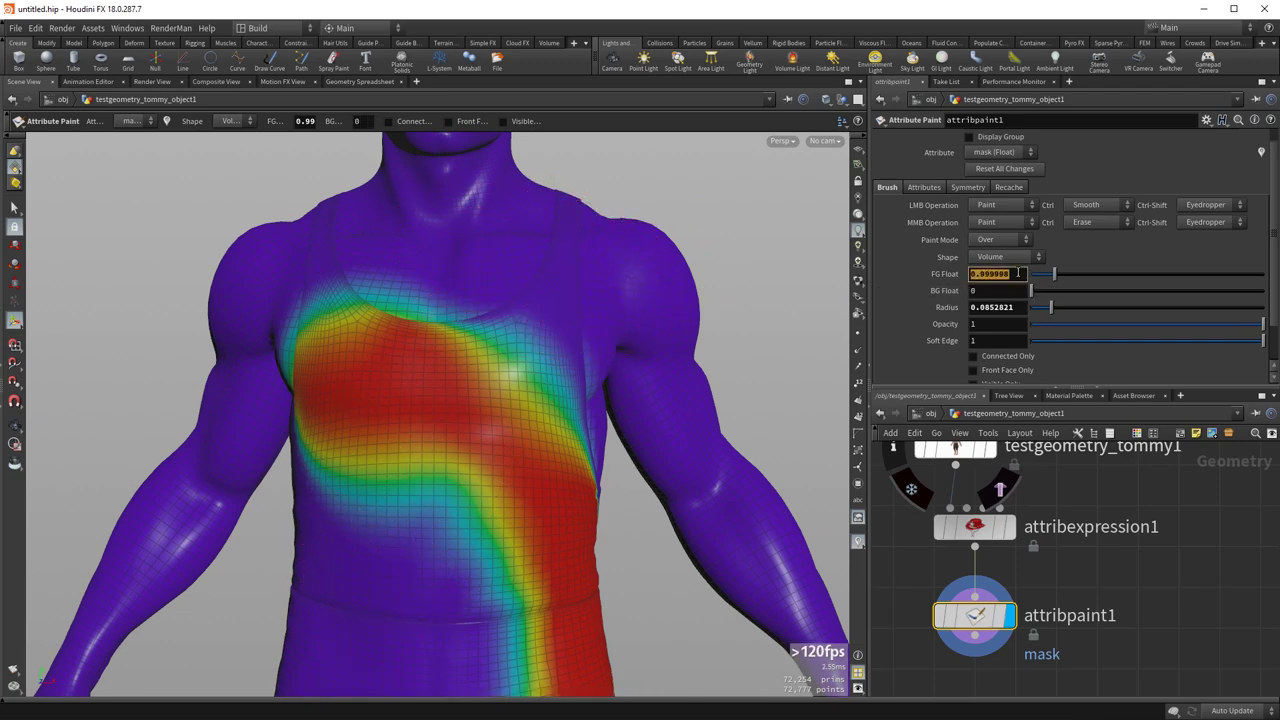
key("Return")
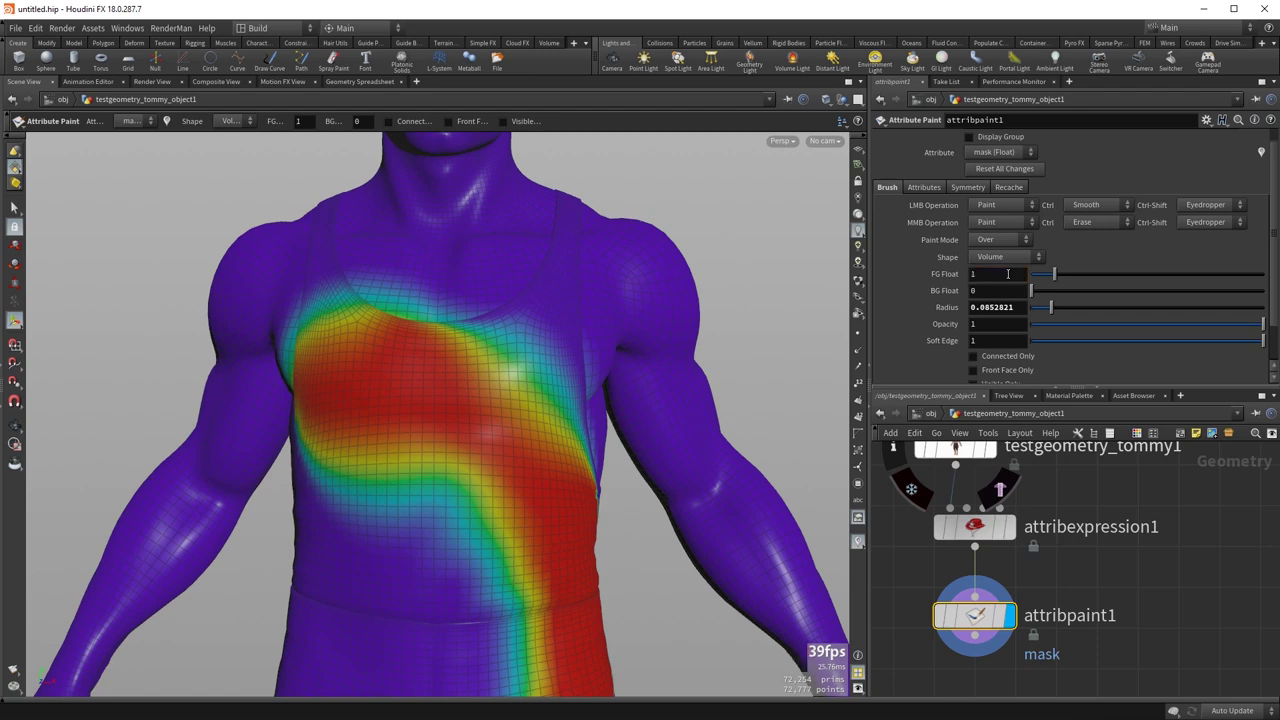
- Examine the brush settings and the available brush operations, shapes and surface restrictions of Attribute Paint
key("space")
mouse_move(557, 288)
right_mouse_down()
mouse_move(456, 372)
mouse_move(473, 382)
right_mouse_up()
key("Return")
scroll(953, 292, "down", 2)
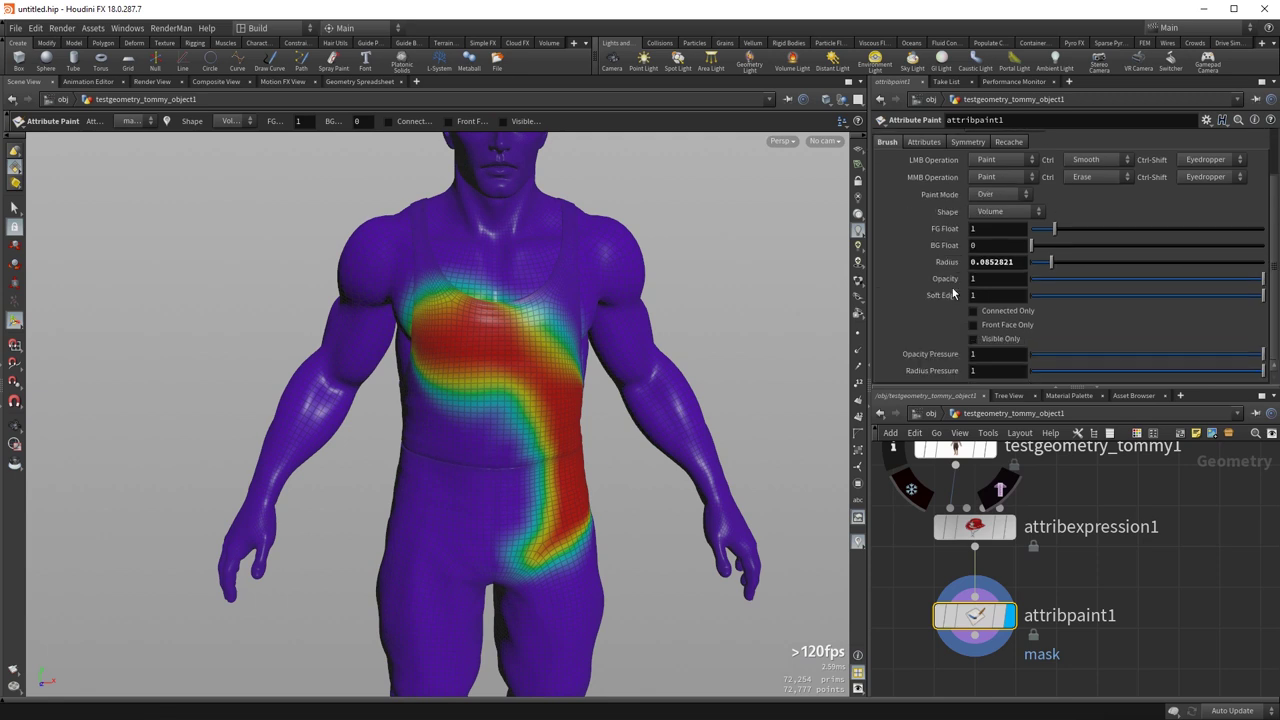
scroll(904, 264, "up", 3)
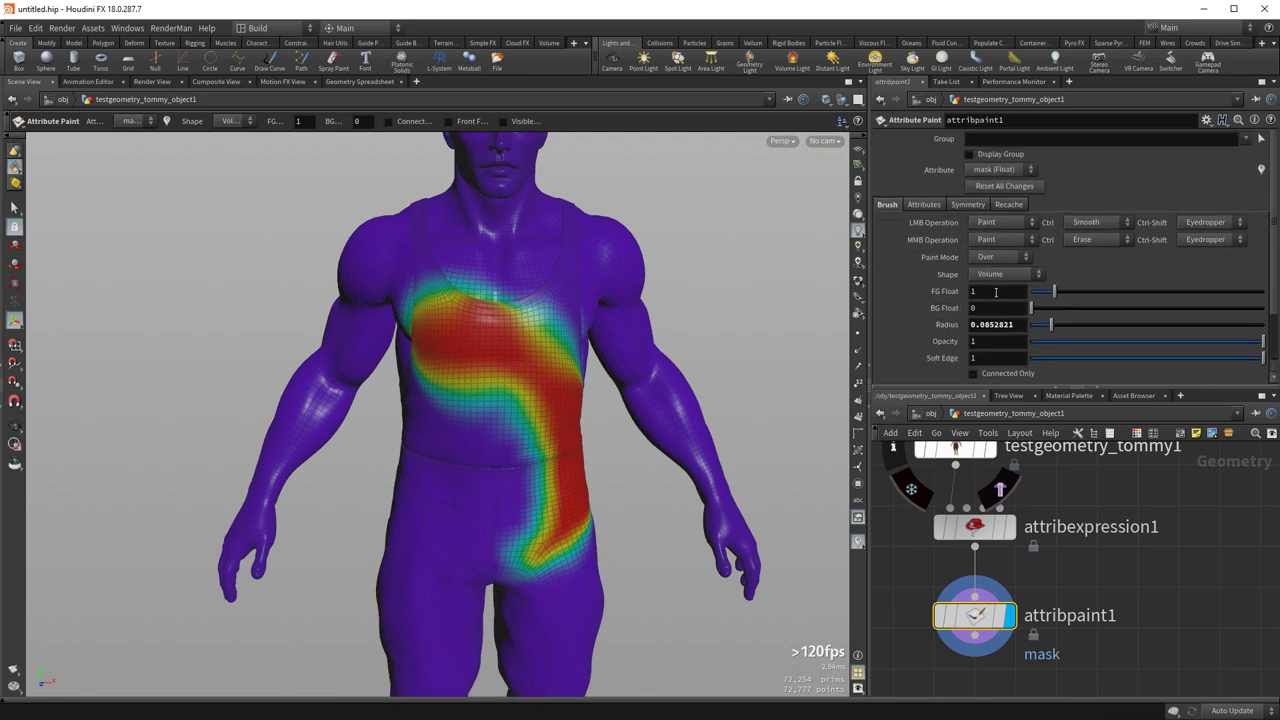
scroll(986, 286, "down", 2)
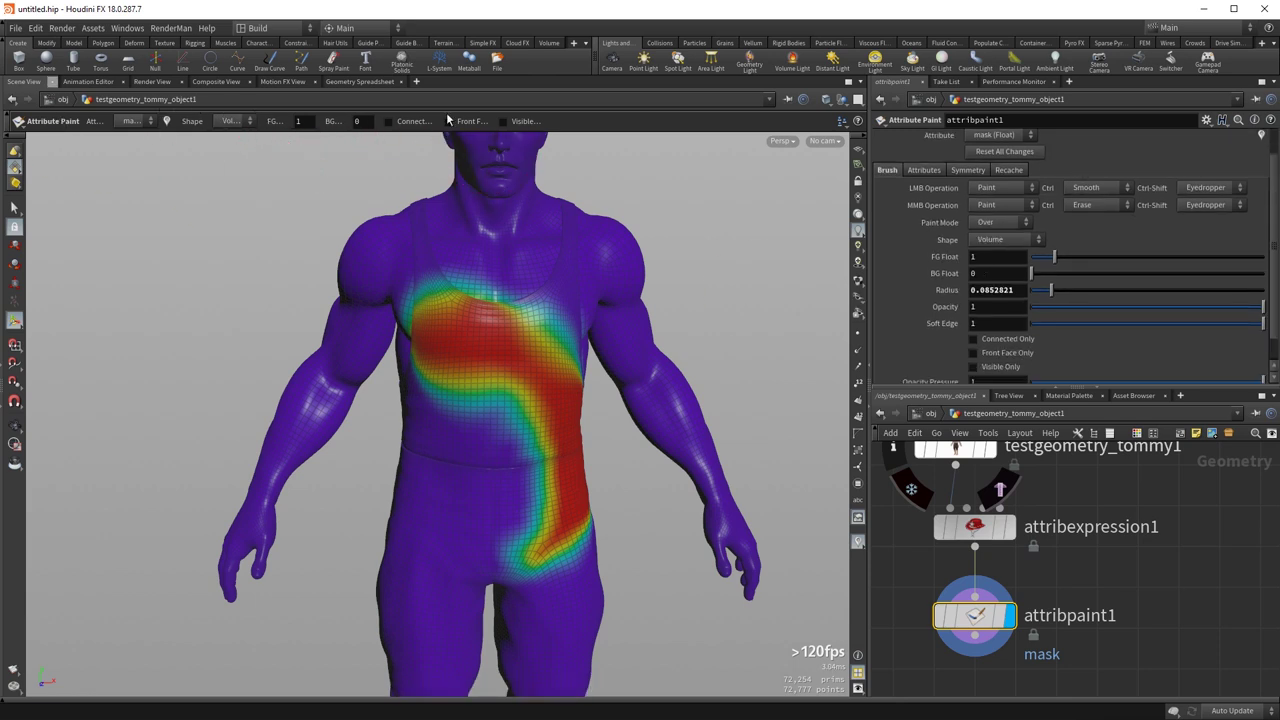
right_click(318, 233)
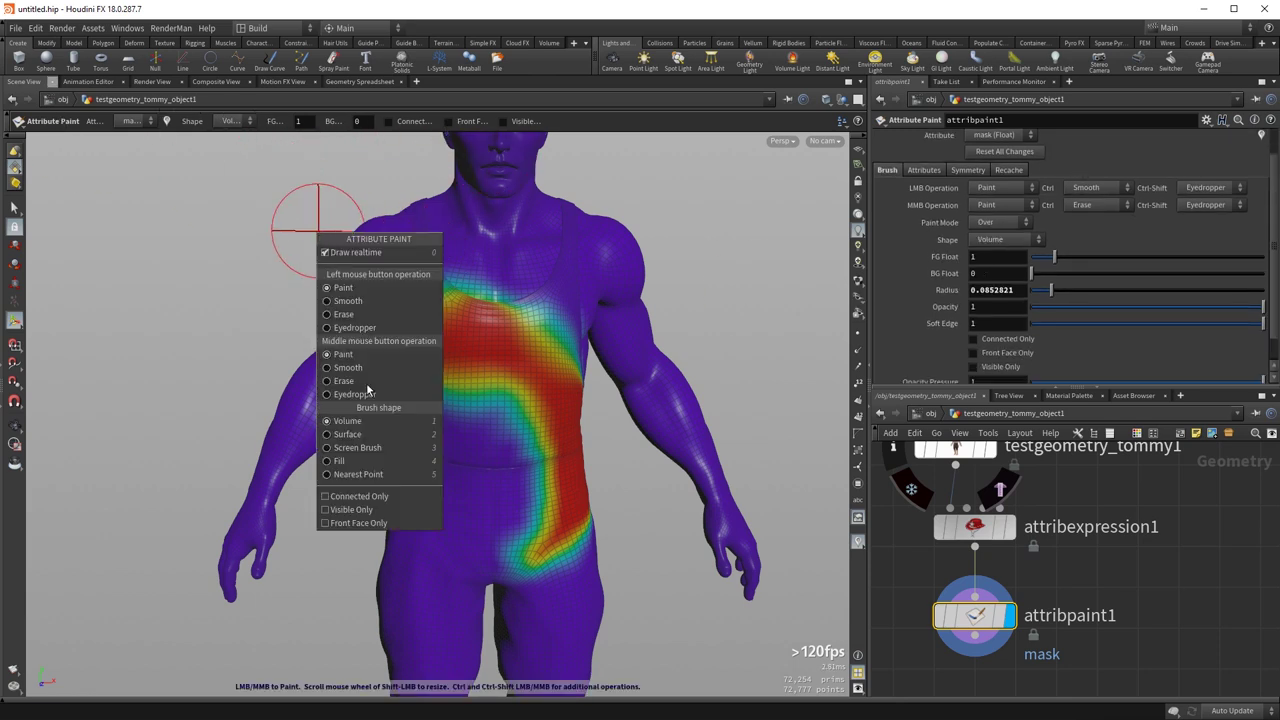
left_click(722, 236)
scroll(905, 340, "down", 2)
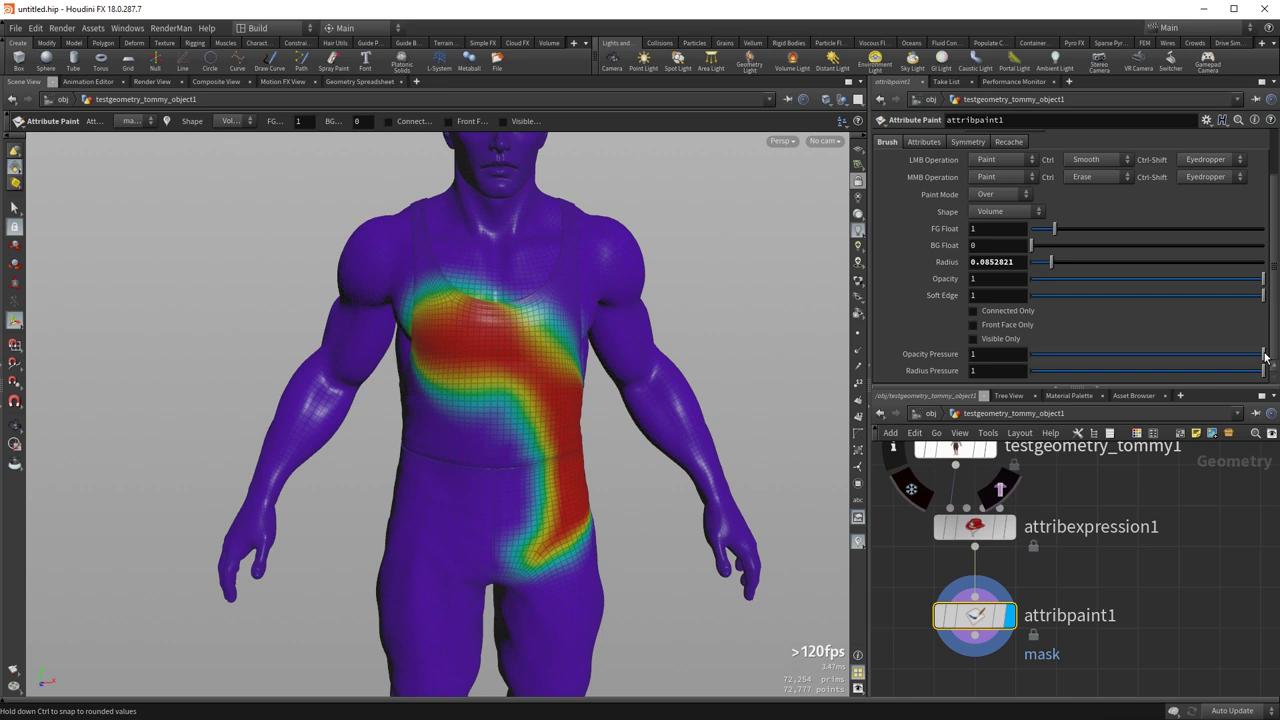
- Try Opacity Pressure and Radius Pressure at 0, returning each one to 1
left_click_drag(1202, 374, 1025, 378)
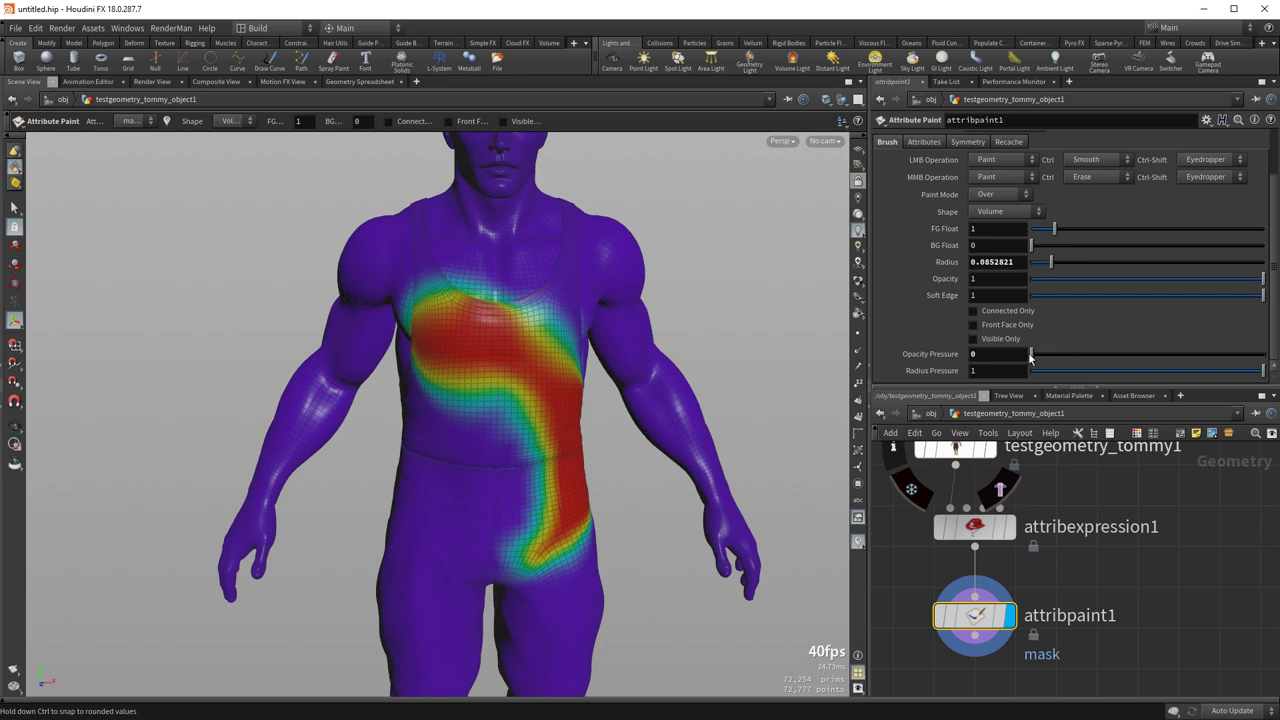
left_click_drag(1053, 352, 938, 361)
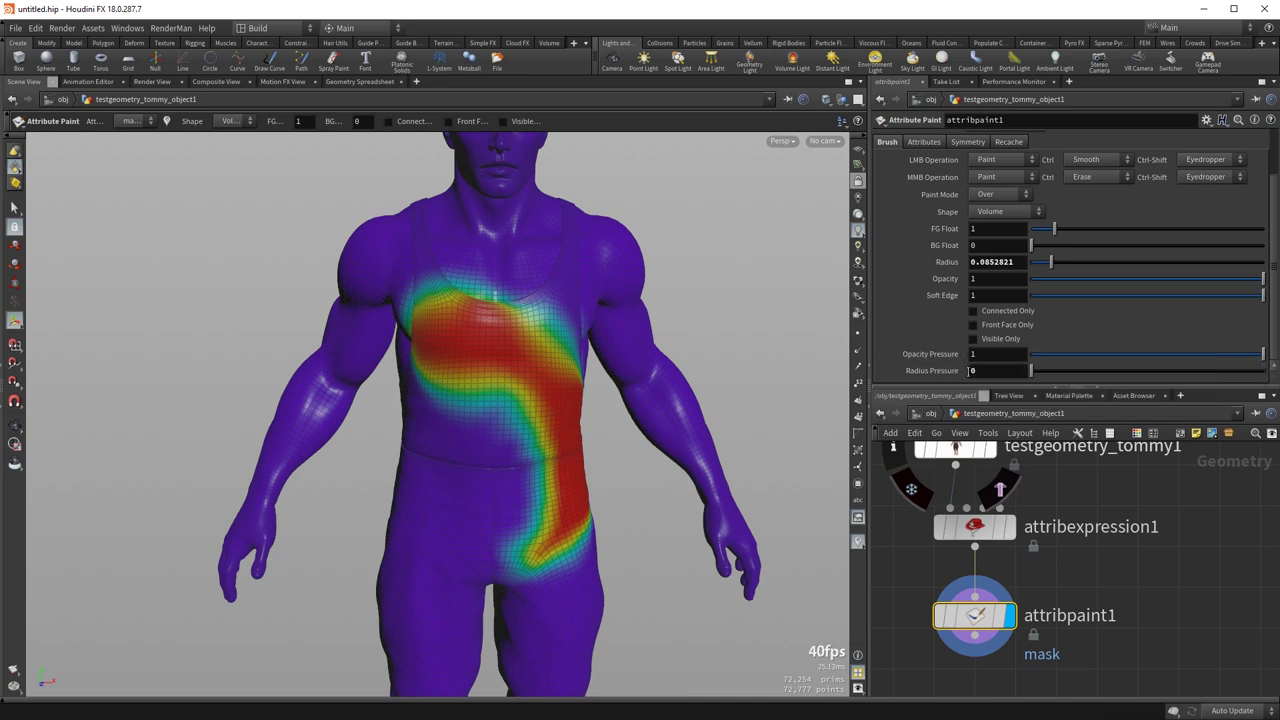
left_click_drag(1032, 370, 1263, 370)
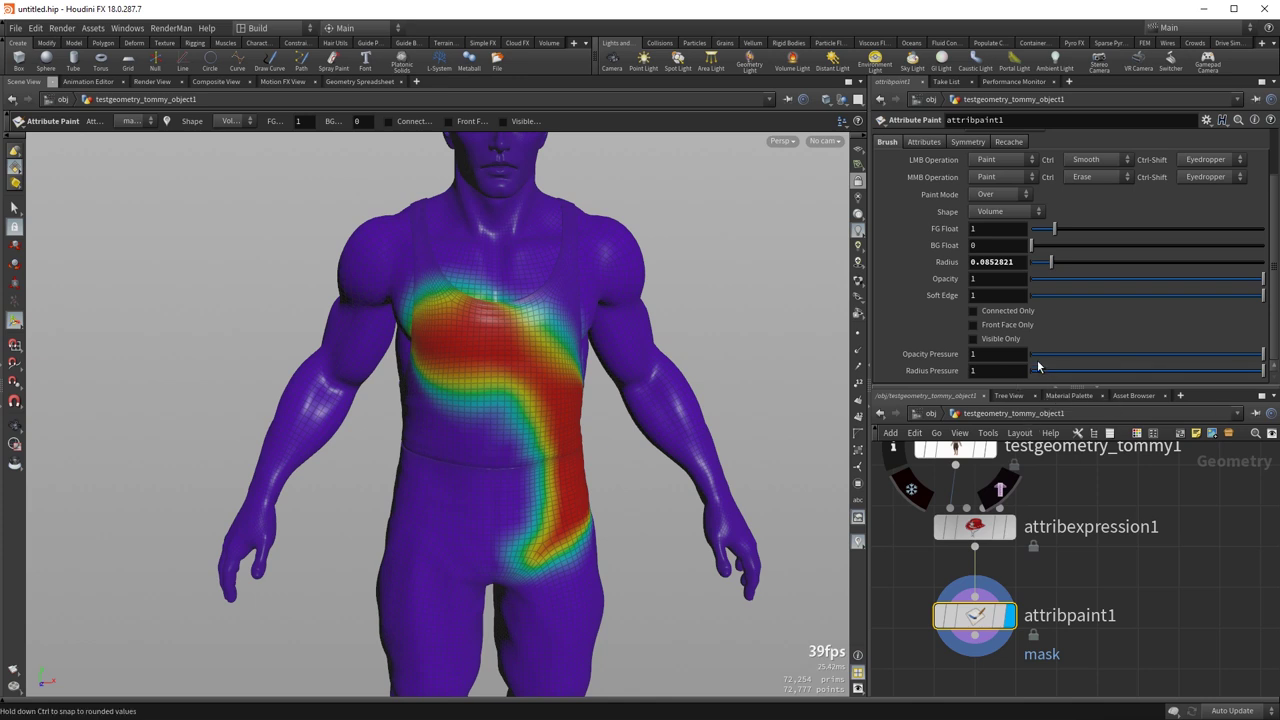
- Enable mirroring in the symmetry settings and paint a mirrored stroke along the forearm
left_click(968, 141)
left_click(922, 145)
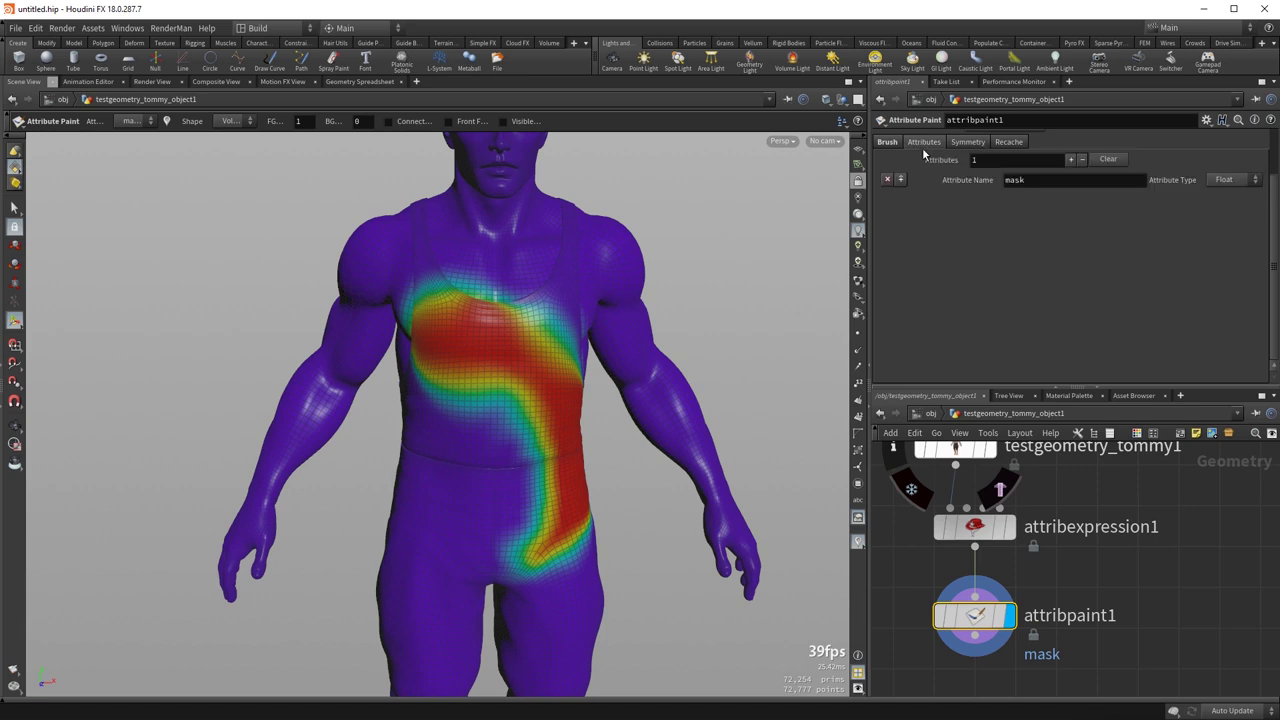
left_click(970, 143)
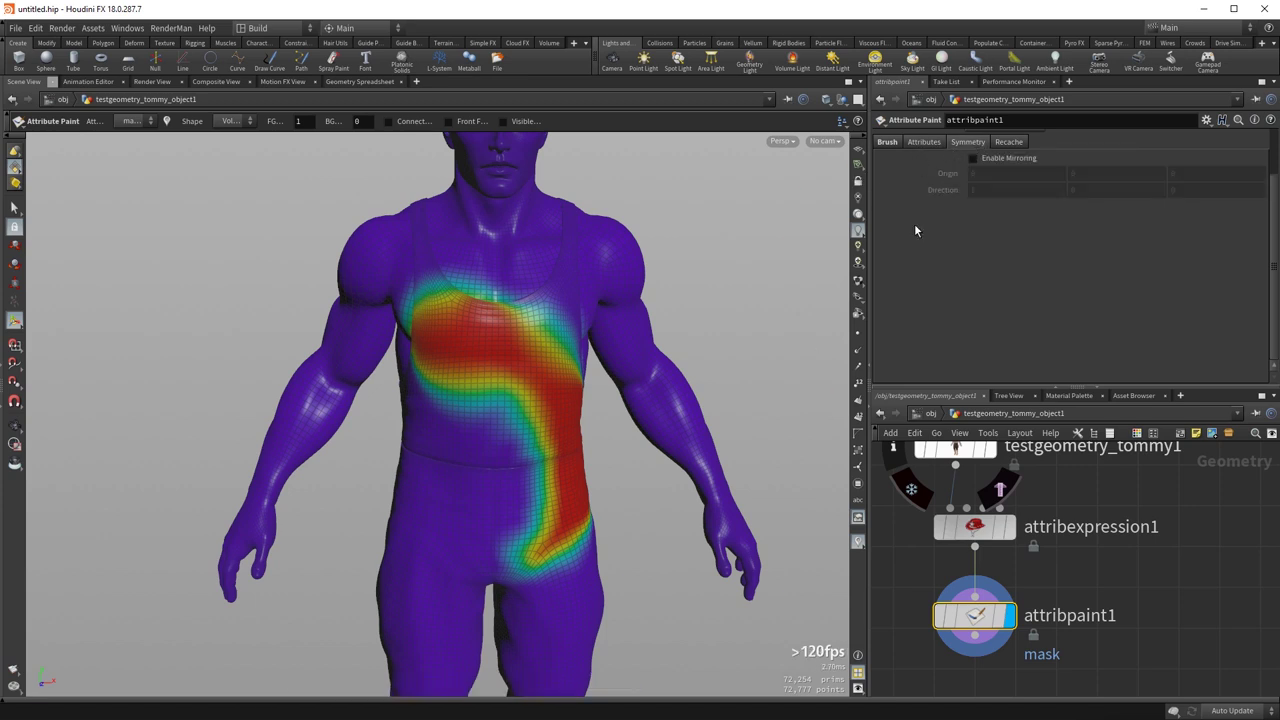
middle_click_drag(564, 289, 489, 482, "alt")
mouse_move(405, 582)
left_mouse_down()
mouse_move(423, 400)
mouse_move(476, 447)
left_mouse_up()
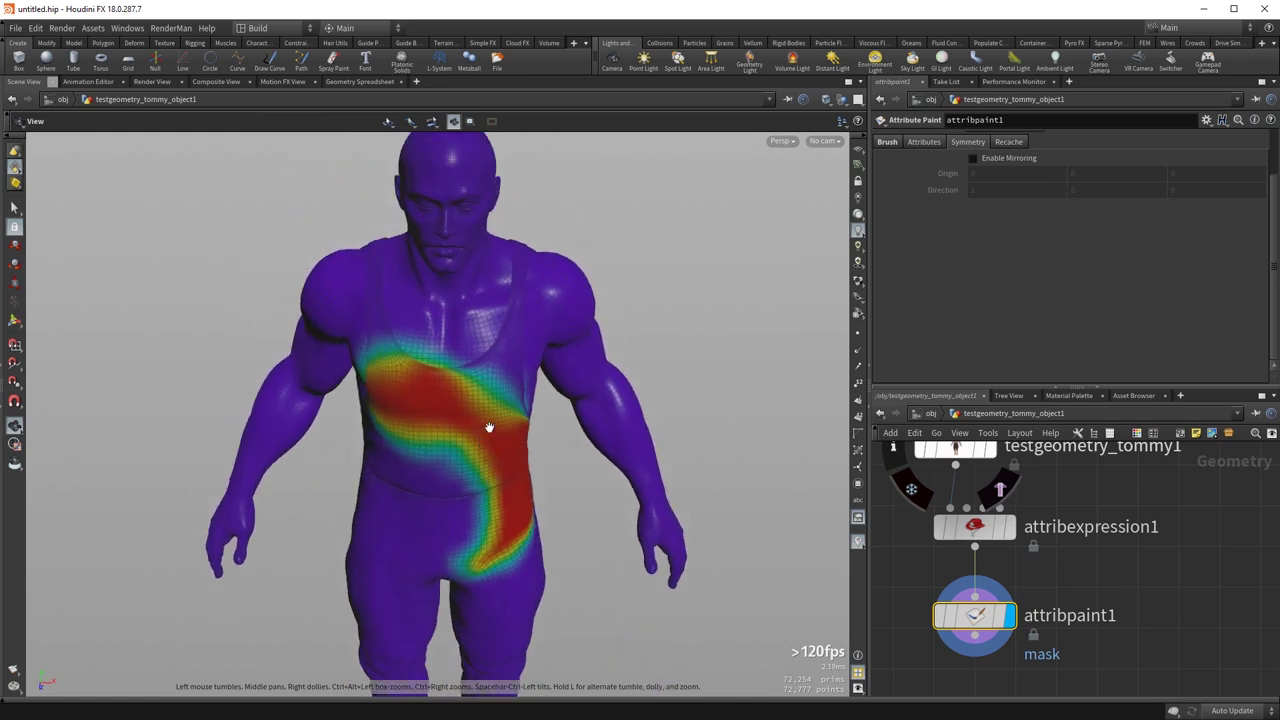
key("Return")
left_click(973, 158)
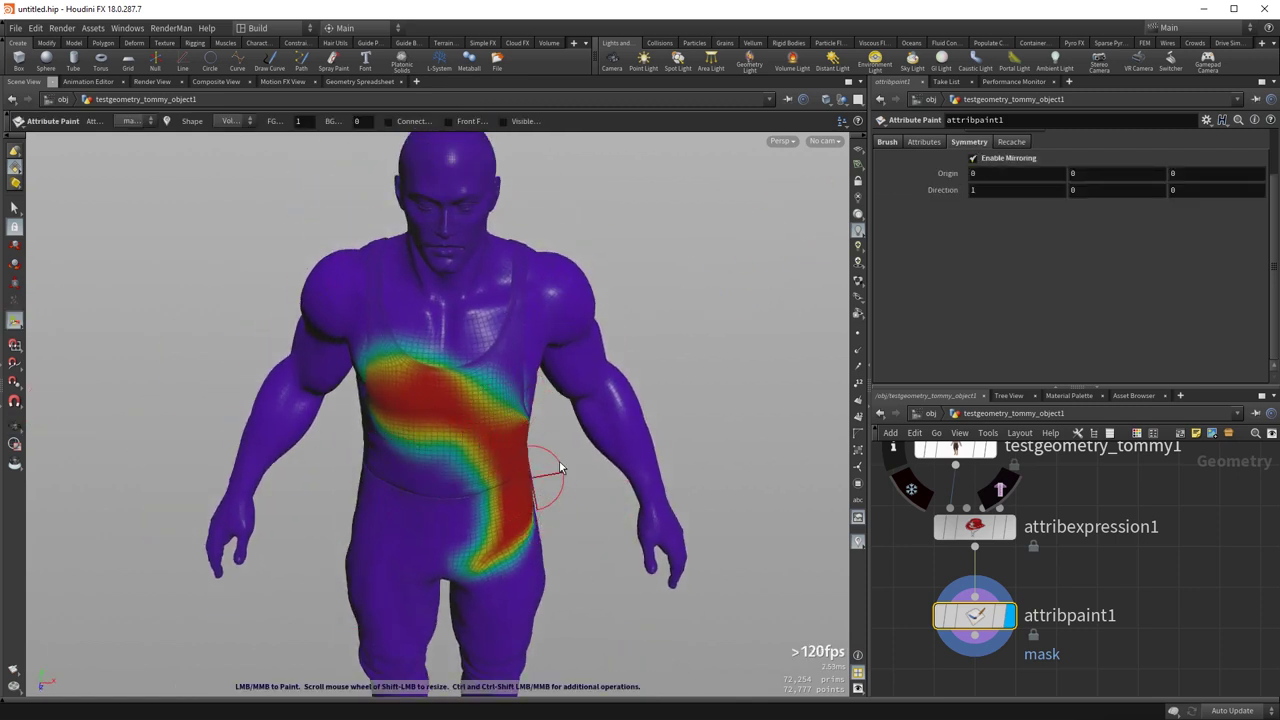
left_click_drag(614, 391, 650, 452)
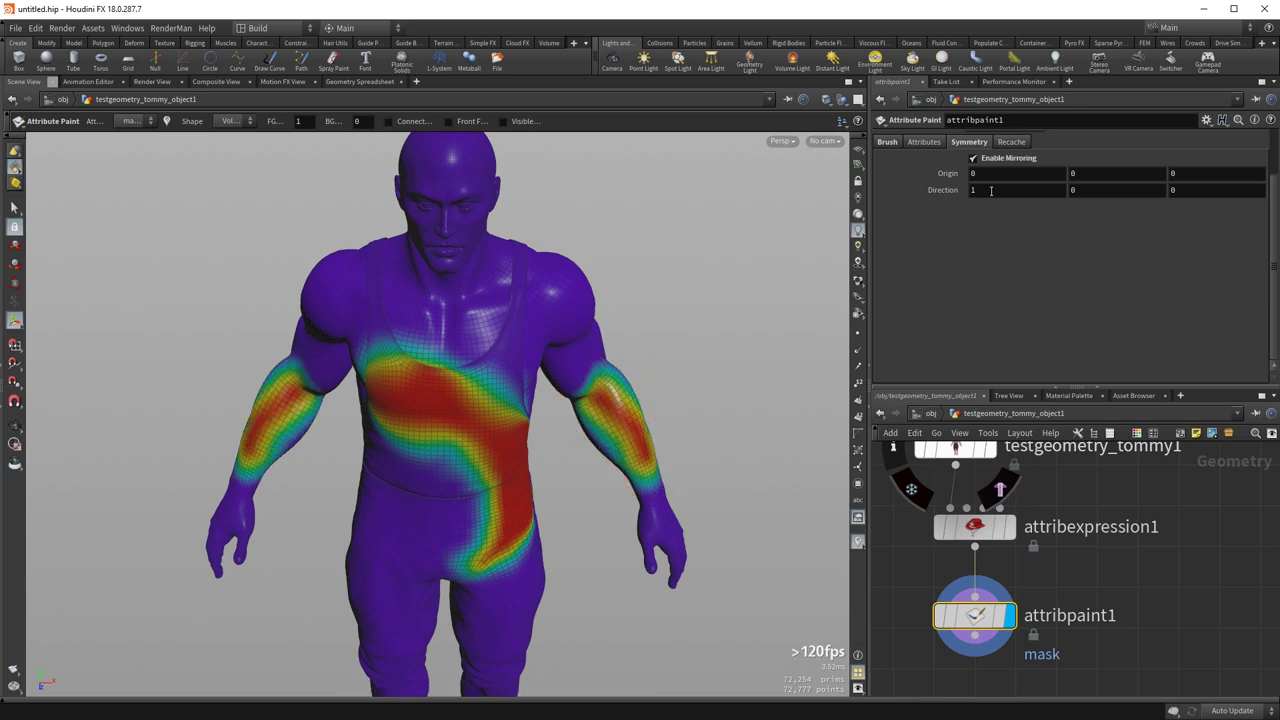
- Paint mirrored spots on the chest and waist, and reduce the old torso band with the background value
middle_click_drag(318, 490, 296, 407, "alt")
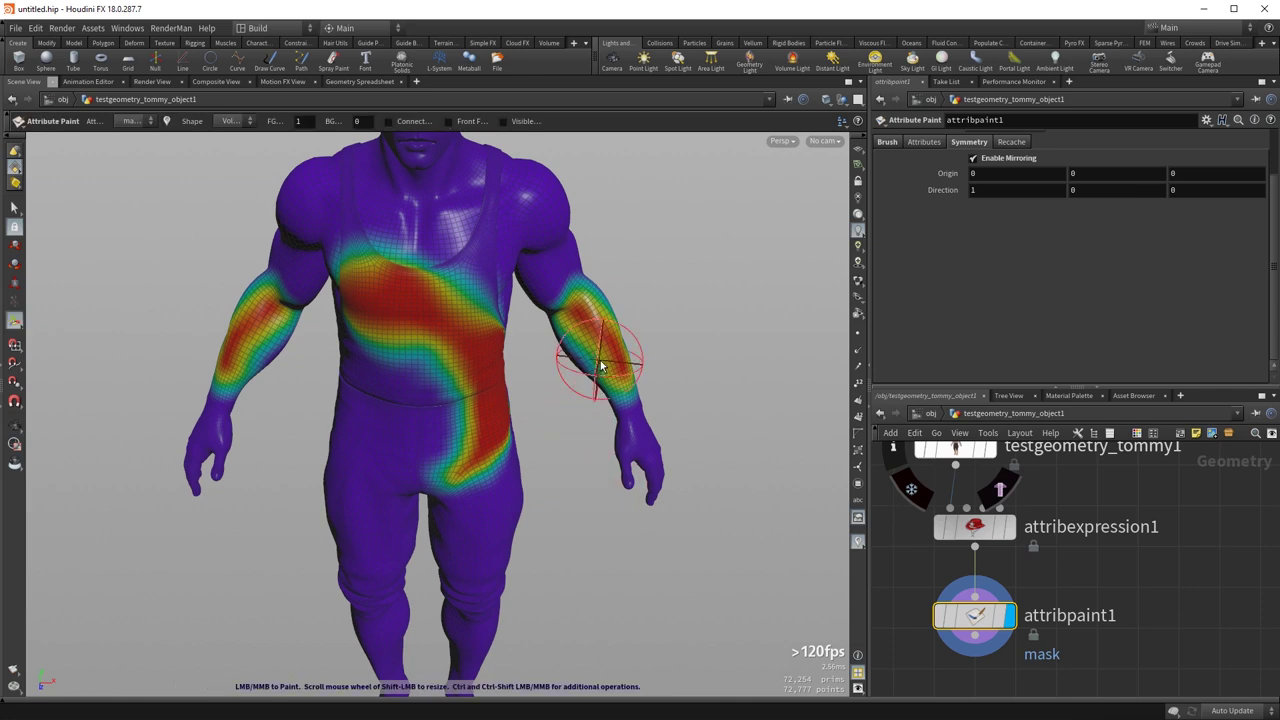
mouse_move(466, 414)
left_mouse_down()
mouse_move(463, 457)
mouse_move(491, 371)
mouse_move(467, 281)
left_mouse_up()
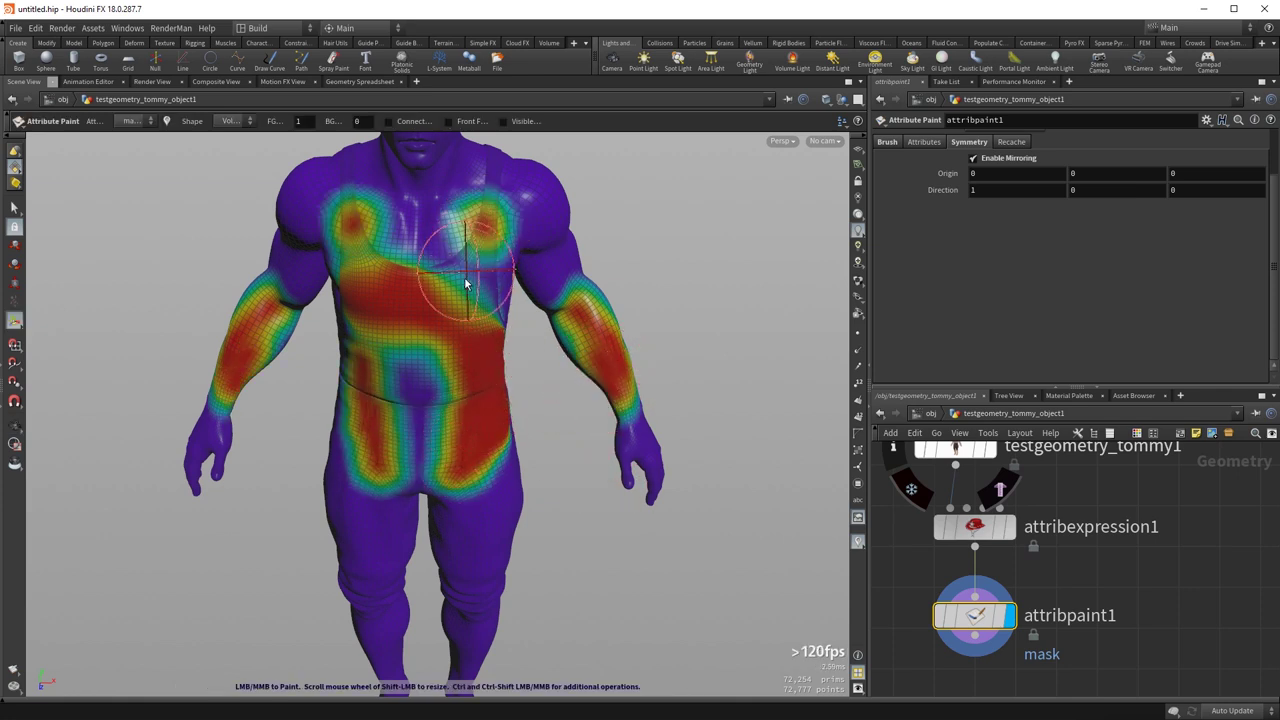
key("ctrl+z")
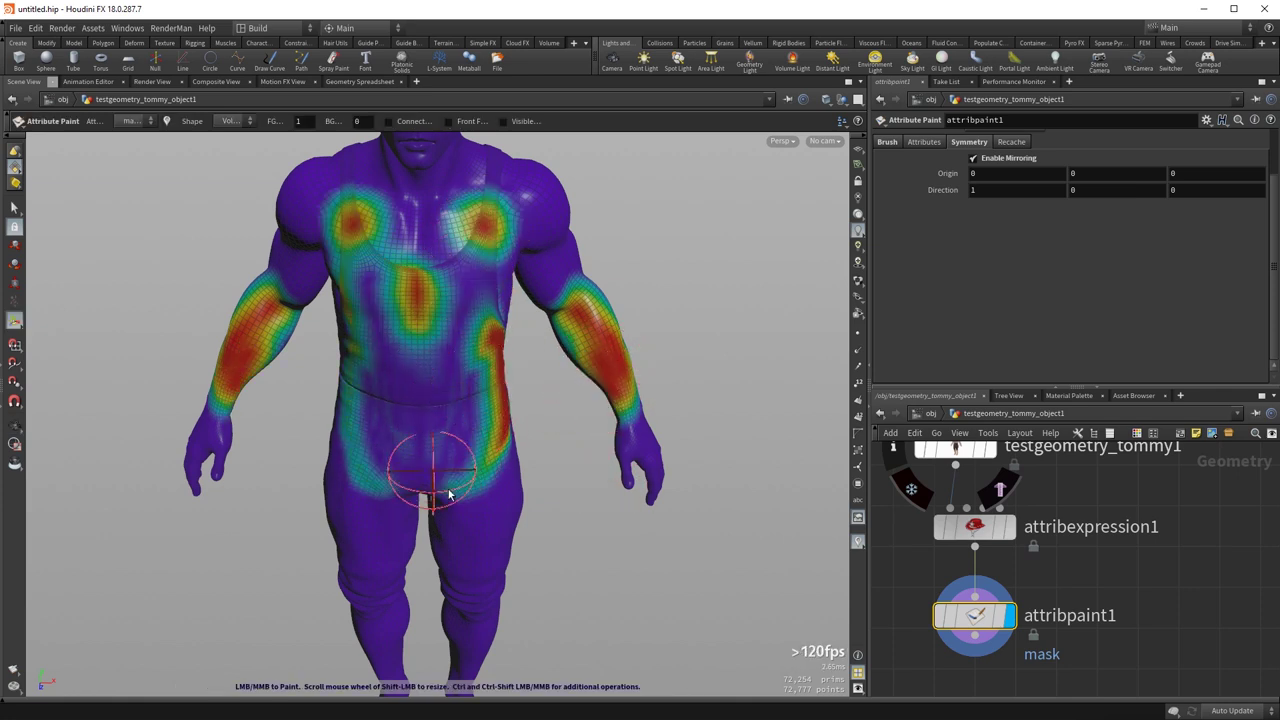
mouse_move(443, 451)
left_mouse_down()
mouse_move(491, 371)
mouse_move(470, 440)
left_mouse_up()
middle_click_drag(477, 471, 446, 386)
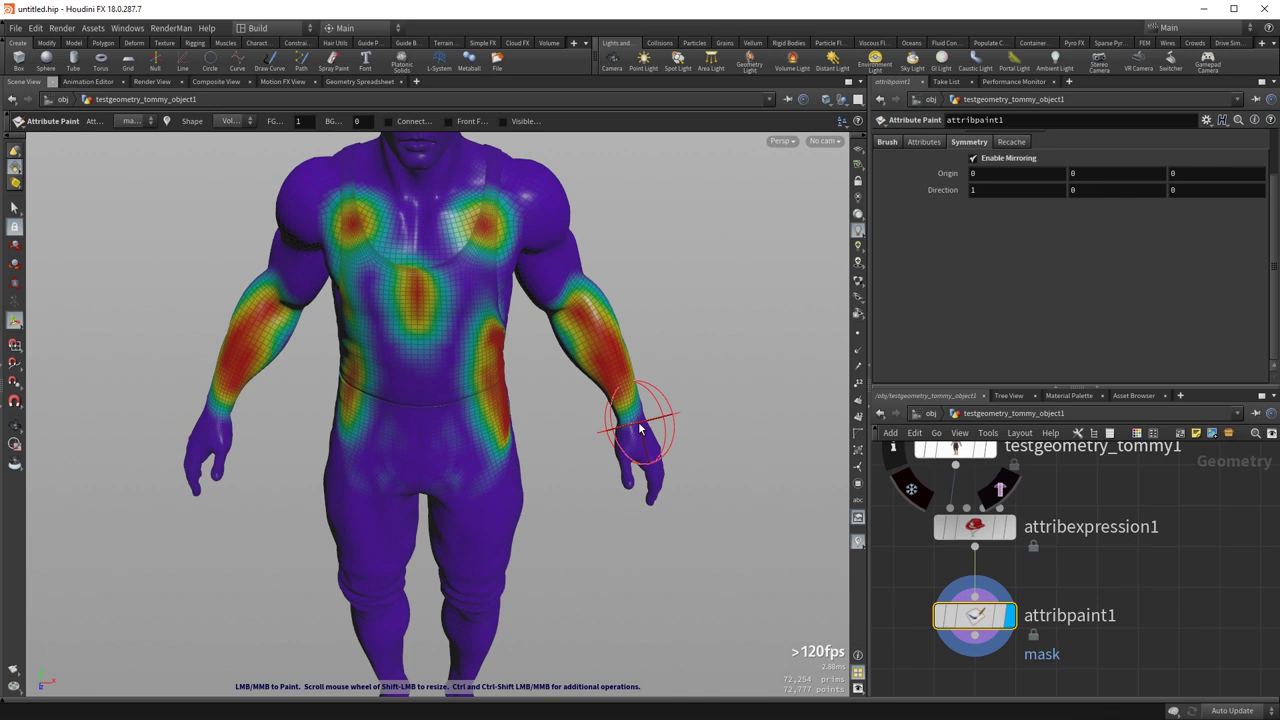
- Extend the mirrored forearm paint down to the wrist and set the mirror Direction to 0, 0, 1
mouse_move(628, 432)
left_mouse_down()
mouse_move(631, 443)
mouse_move(600, 378)
left_mouse_up()
mouse_move(585, 480)
left_mouse_down("alt")
mouse_move(586, 377)
mouse_move(577, 460)
left_mouse_up("alt")
key("Return")
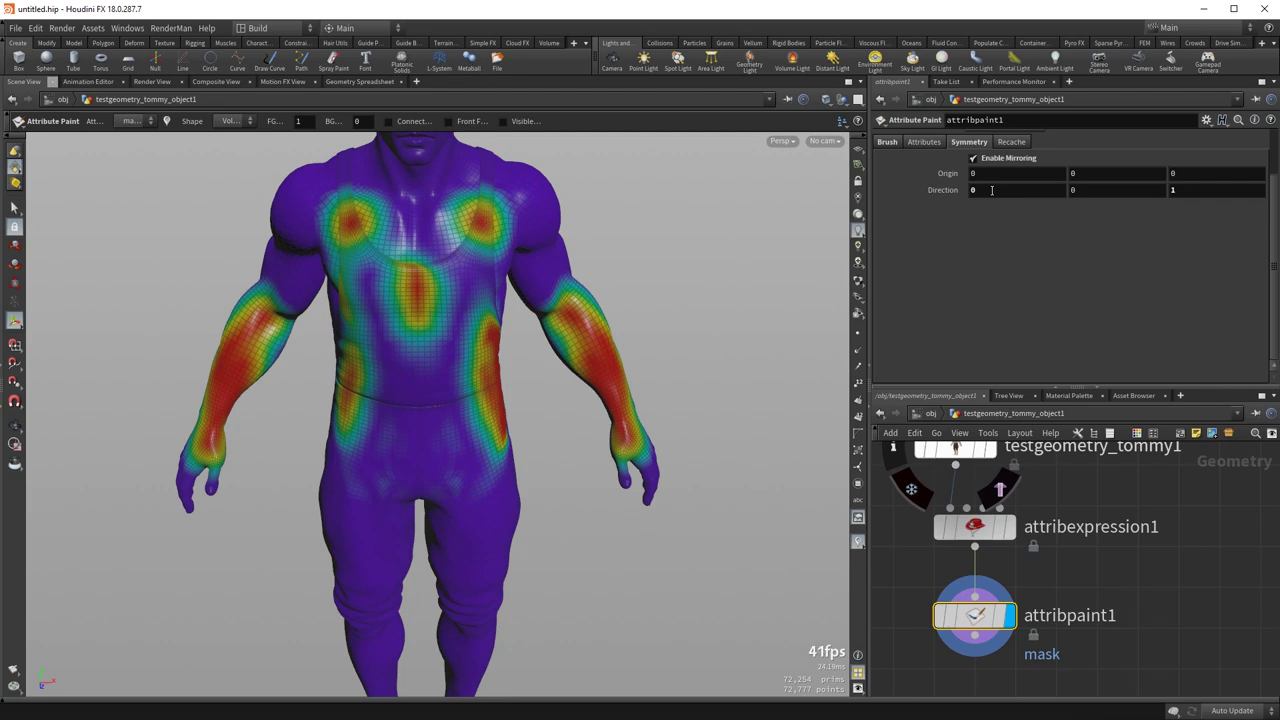
- Paint strokes on the side of the waist, hip and thighs with front-to-back mirroring
mouse_move(414, 400)
left_mouse_down("alt")
mouse_move(191, 371)
mouse_move(243, 360)
mouse_move(410, 495)
mouse_move(468, 511)
mouse_move(474, 574)
left_mouse_up("alt")
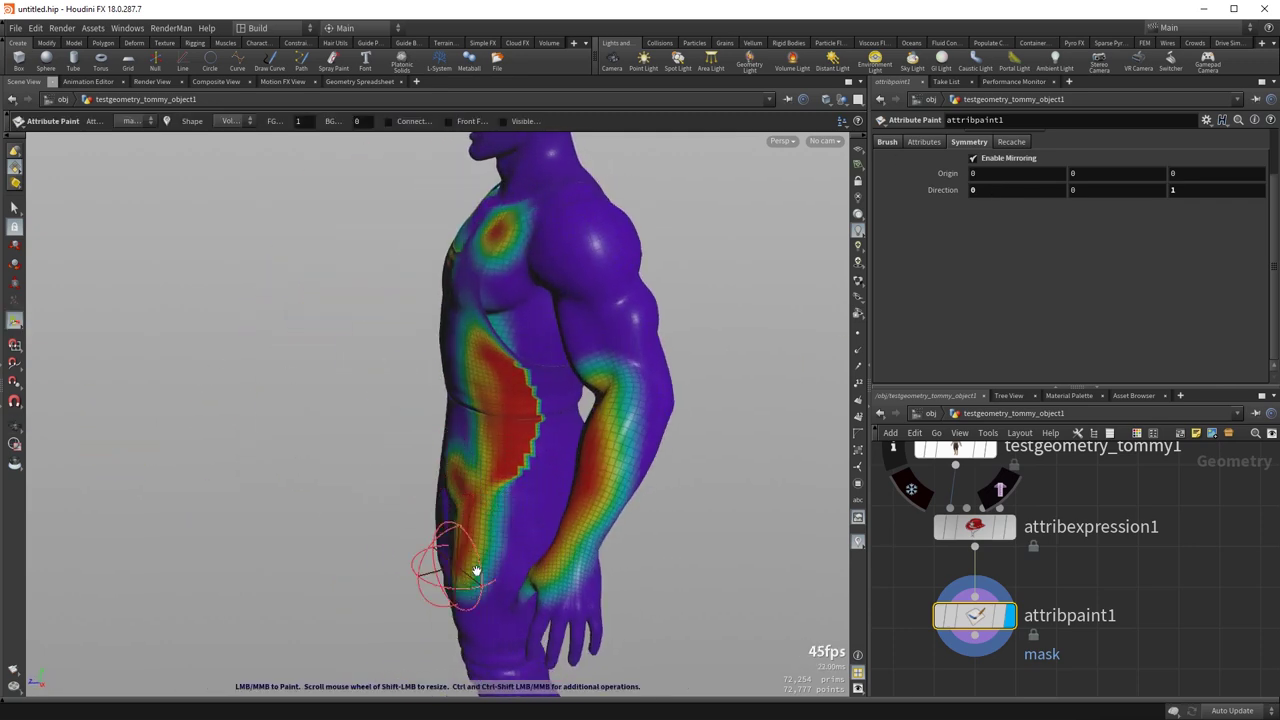
middle_click_drag(474, 574, 366, 250, "alt")
mouse_move(366, 250)
left_mouse_down("alt")
mouse_move(321, 320)
mouse_move(336, 322)
left_mouse_up("alt")
mouse_move(365, 385)
left_mouse_down()
mouse_move(383, 331)
mouse_move(469, 355)
left_mouse_up()
middle_click_drag(469, 355, 380, 320, "alt")
mouse_move(347, 337)
left_mouse_down("alt")
mouse_move(486, 343)
mouse_move(397, 319)
left_mouse_up("alt")
mouse_move(380, 371)
left_mouse_down("alt")
mouse_move(540, 431)
mouse_move(510, 341)
mouse_move(317, 360)
mouse_move(429, 443)
mouse_move(438, 347)
mouse_move(234, 366)
mouse_move(331, 331)
mouse_move(489, 311)
left_mouse_up("alt")
- Disable mirroring and paint a one-sided stroke from the middle of the abdomen down to the waist
key("Escape")
middle_click_drag(489, 311, 523, 534)
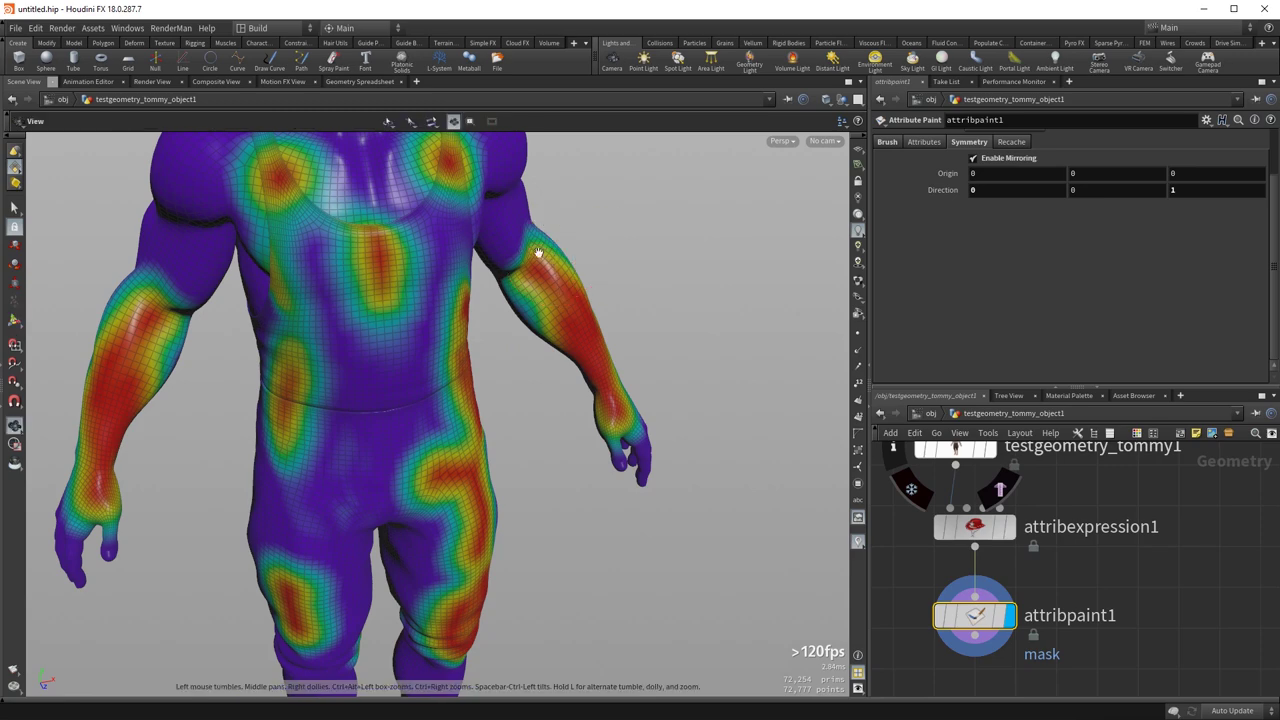
middle_click_drag(446, 373, 477, 503)
left_click_drag(477, 503, 389, 511)
middle_click_drag(376, 500, 583, 394)
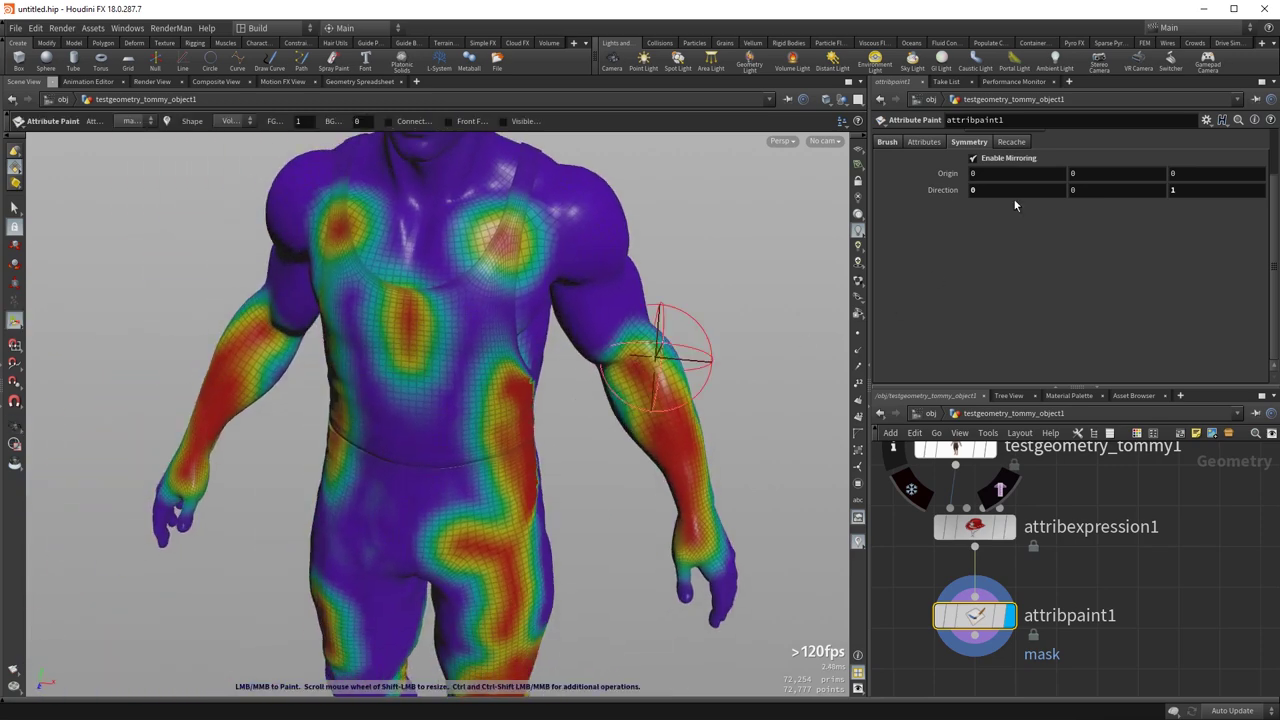
left_click(1001, 162)
left_click_drag(398, 325, 340, 446)
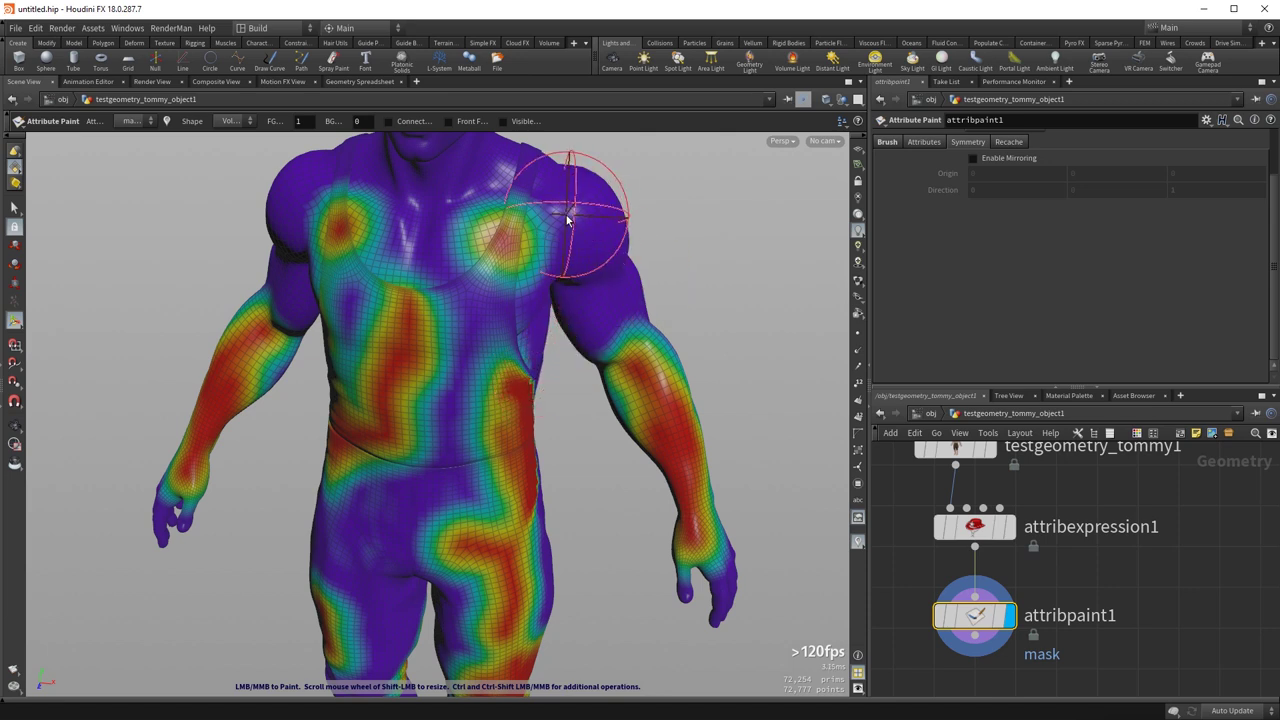
key("Escape")
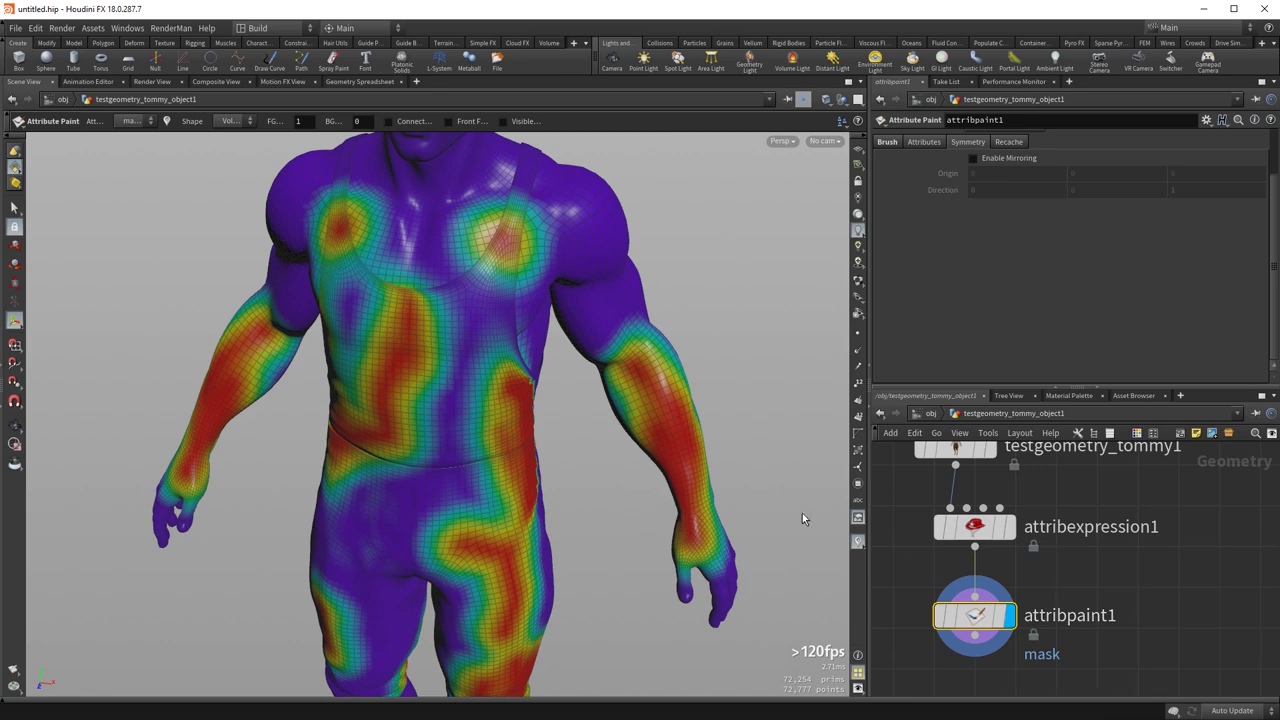
middle_click_drag(517, 534, 508, 418)
mouse_move(520, 387)
right_mouse_down()
mouse_move(414, 463)
mouse_move(486, 426)
right_mouse_up()
left_click_drag(519, 443, 536, 455)
key("Return")
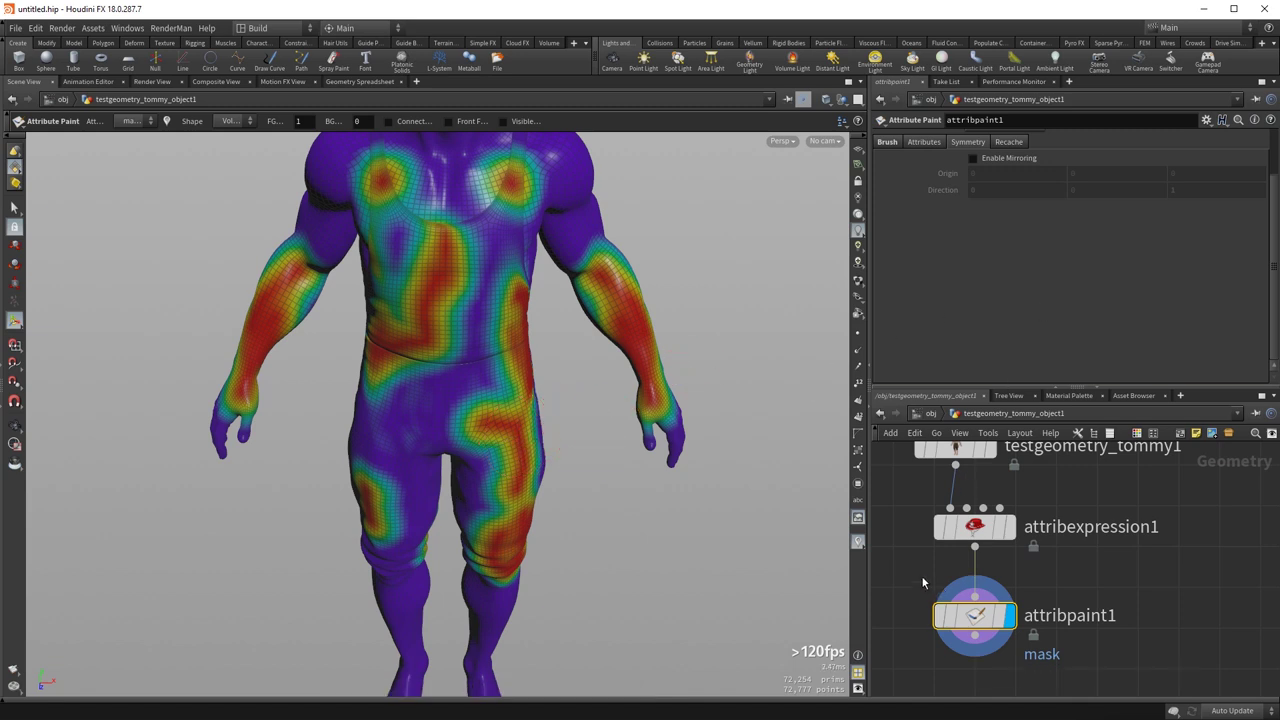
scroll(928, 149, "up", 2)
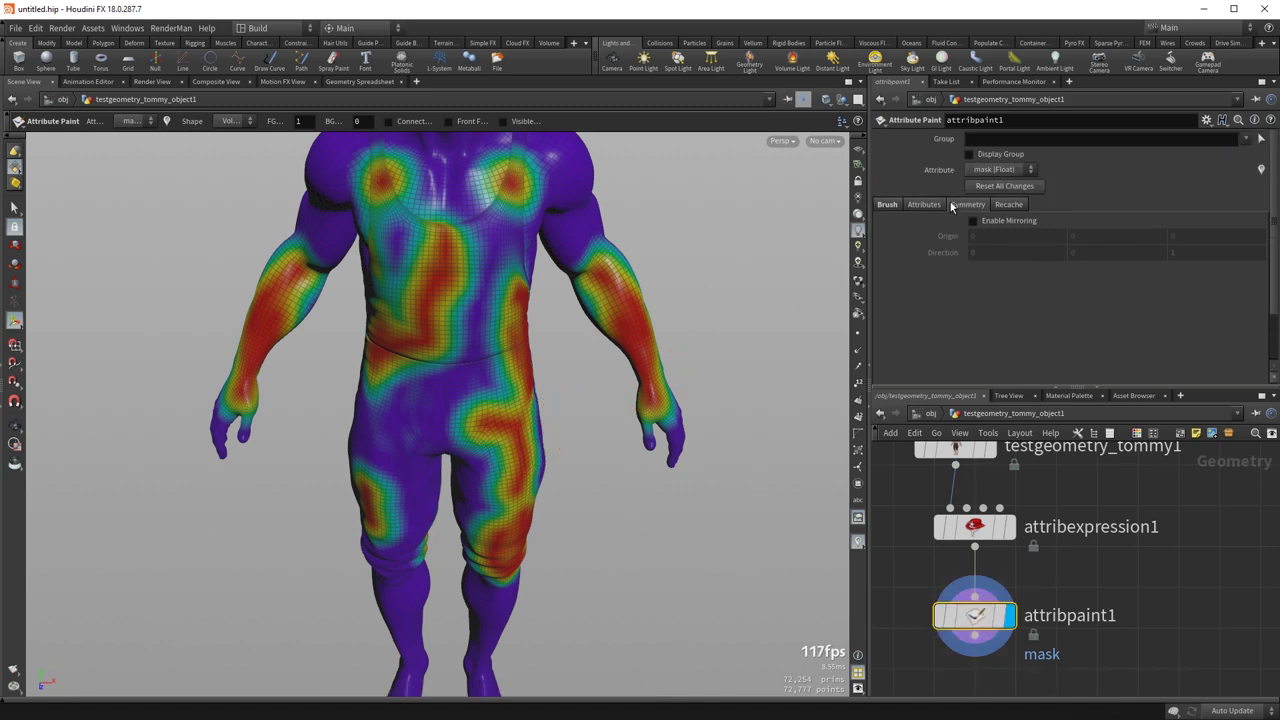
- Reset all painted changes on the attribpaint1 node to clear the mask from the body
left_click(998, 191)
key("Escape")
middle_click_drag(520, 217, 557, 514)
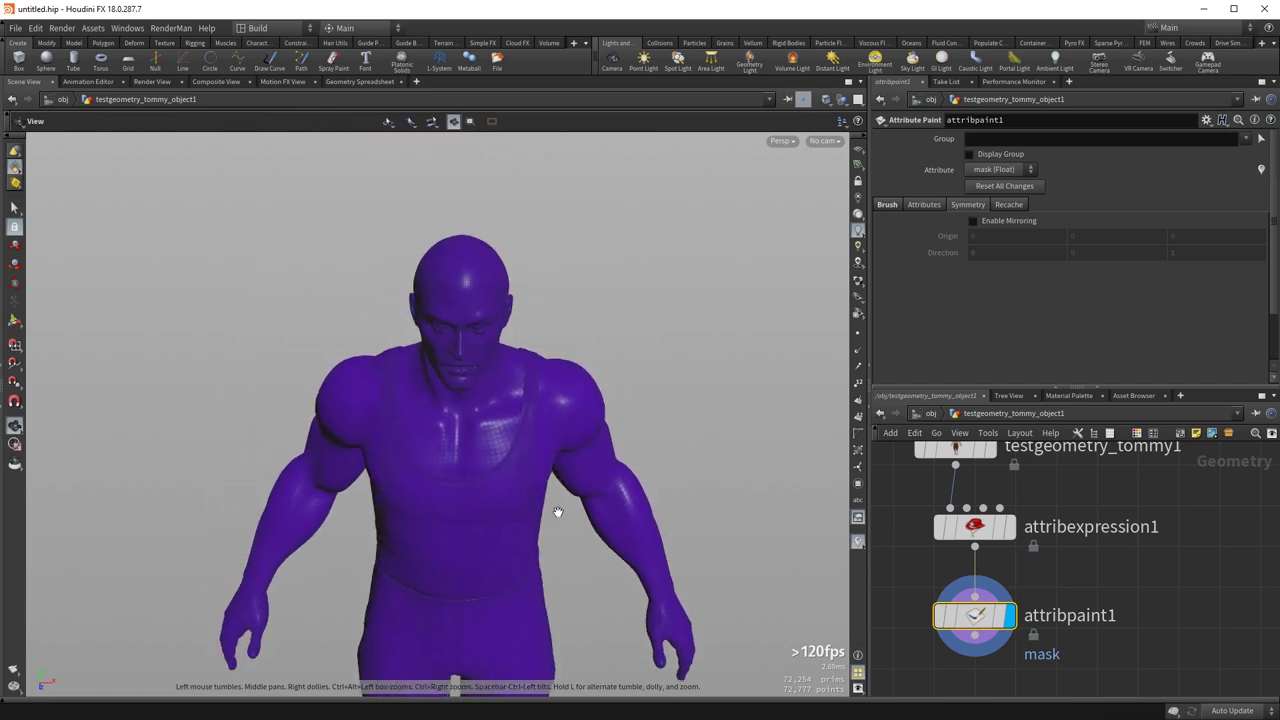
left_click_drag(557, 514, 569, 411)
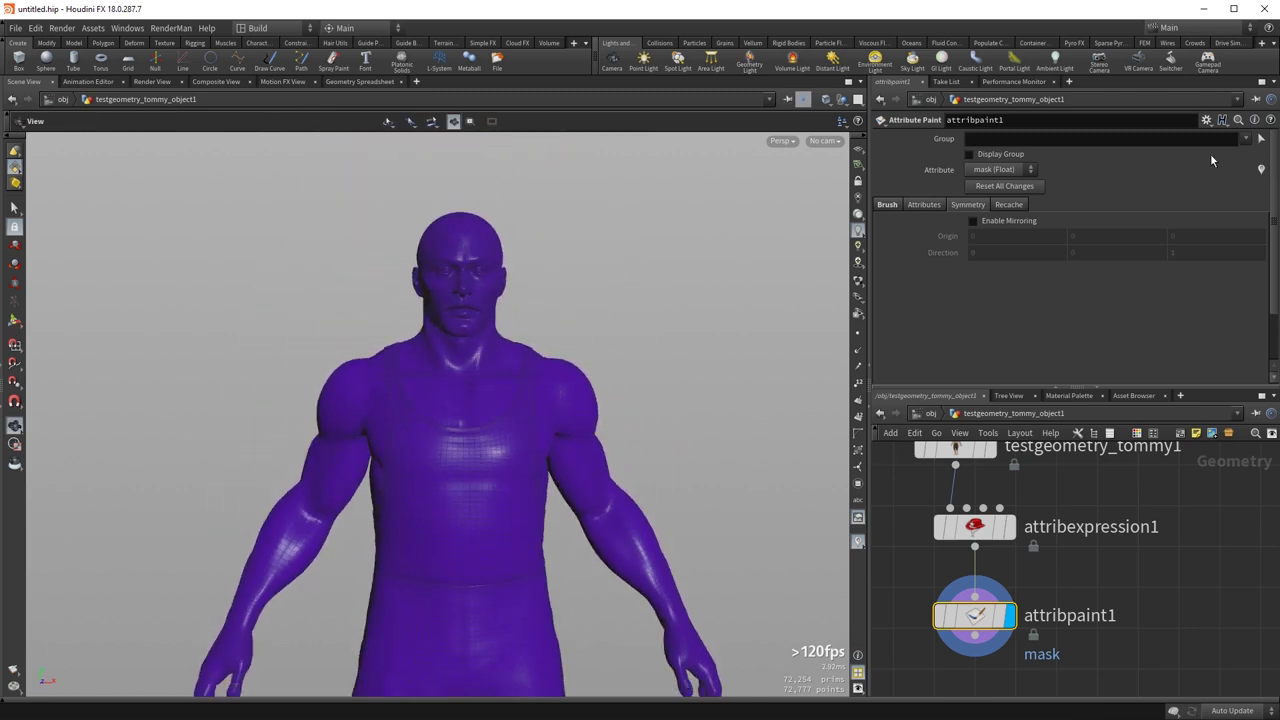
key("Return")
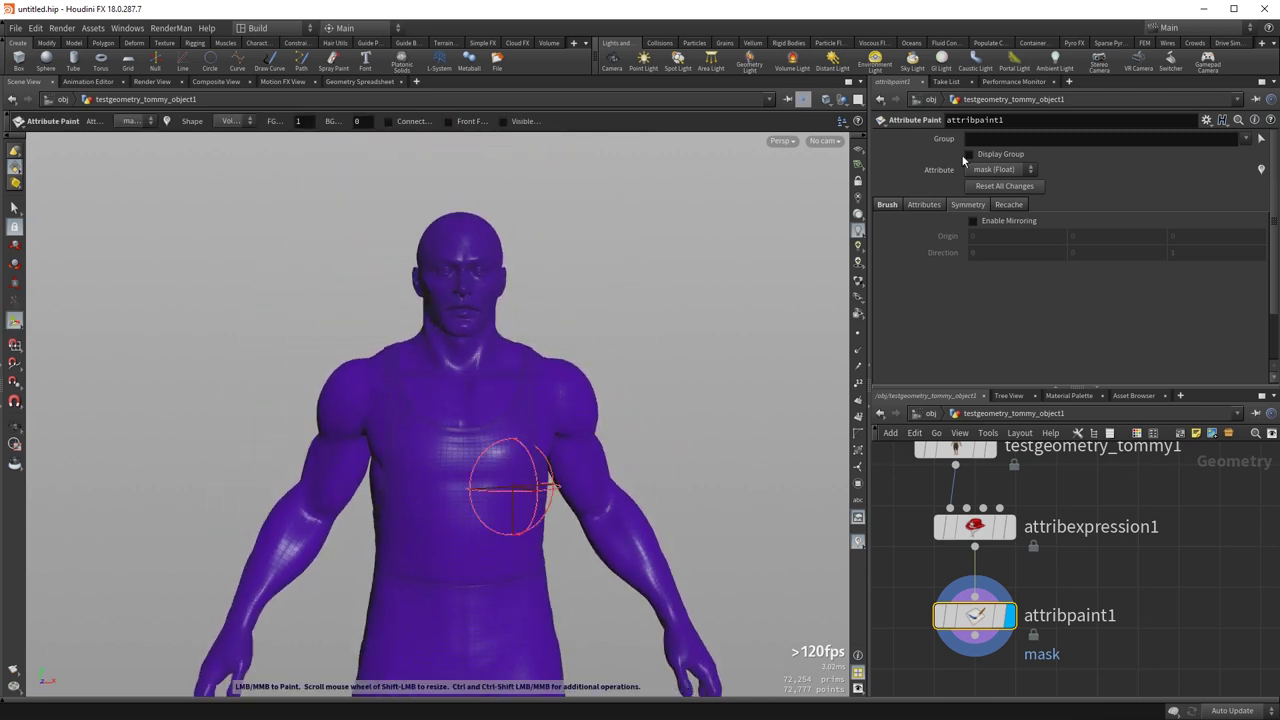
- Paint a mask spot on the figure's left shoulder, reaching onto the edge of the chest
key("Escape")
middle_click_drag(391, 566, 385, 425)
mouse_move(385, 425)
left_mouse_down()
mouse_move(454, 420)
mouse_move(486, 475)
mouse_move(449, 343)
mouse_move(491, 357)
left_mouse_up()
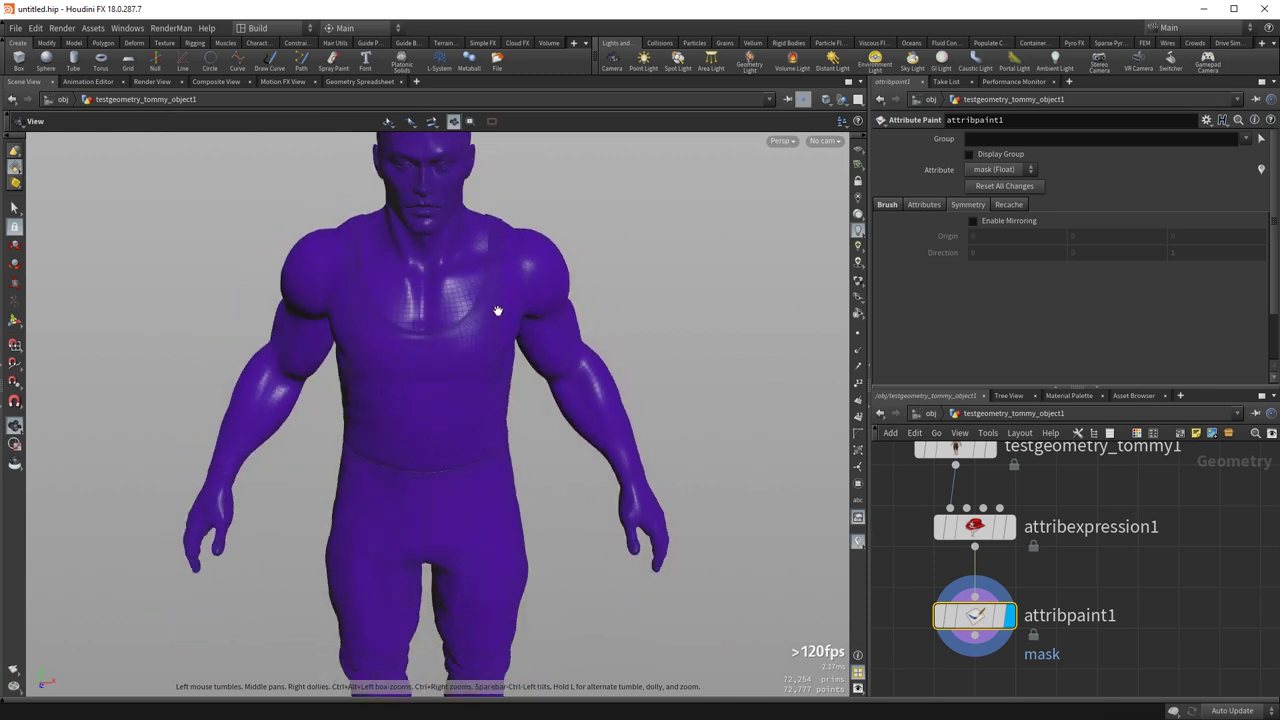
middle_click_drag(491, 357, 465, 394)
mouse_move(465, 394)
left_mouse_down()
mouse_move(482, 365)
mouse_move(490, 380)
mouse_move(501, 327)
left_mouse_up()
key("Return")
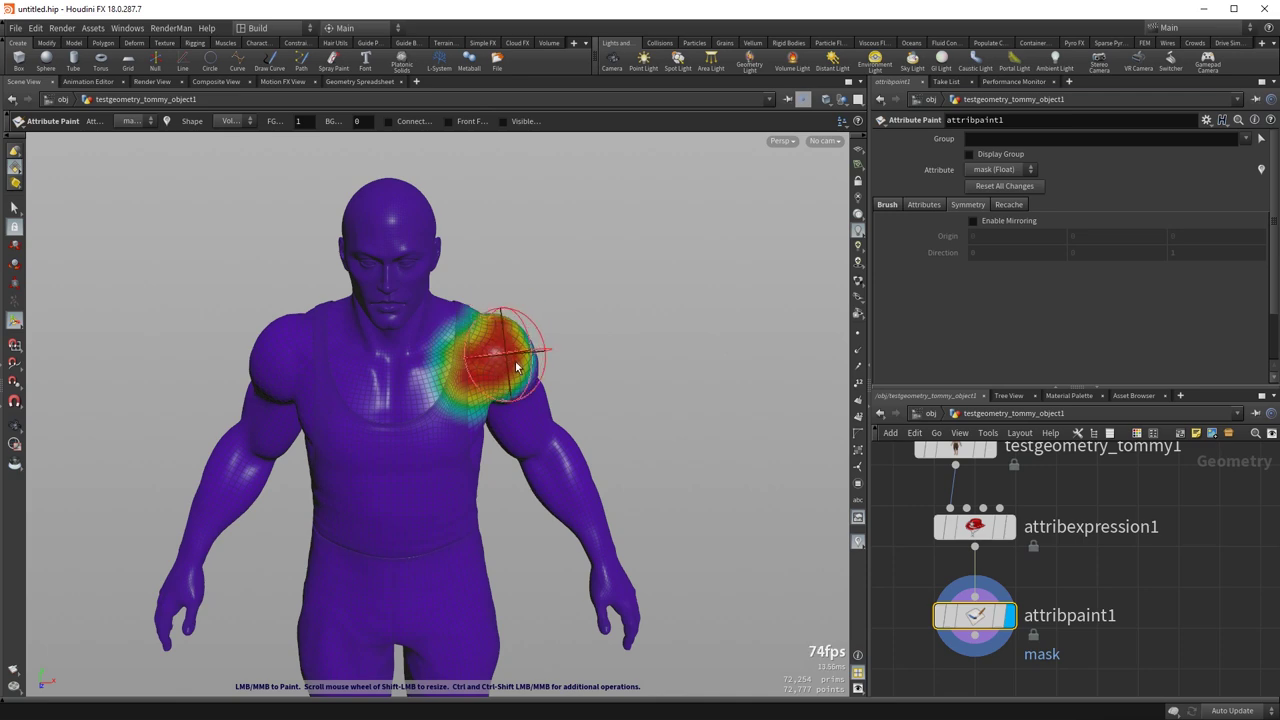
left_click_drag(551, 451, 546, 414, "alt")
middle_click_drag(491, 369, 488, 401, "alt")
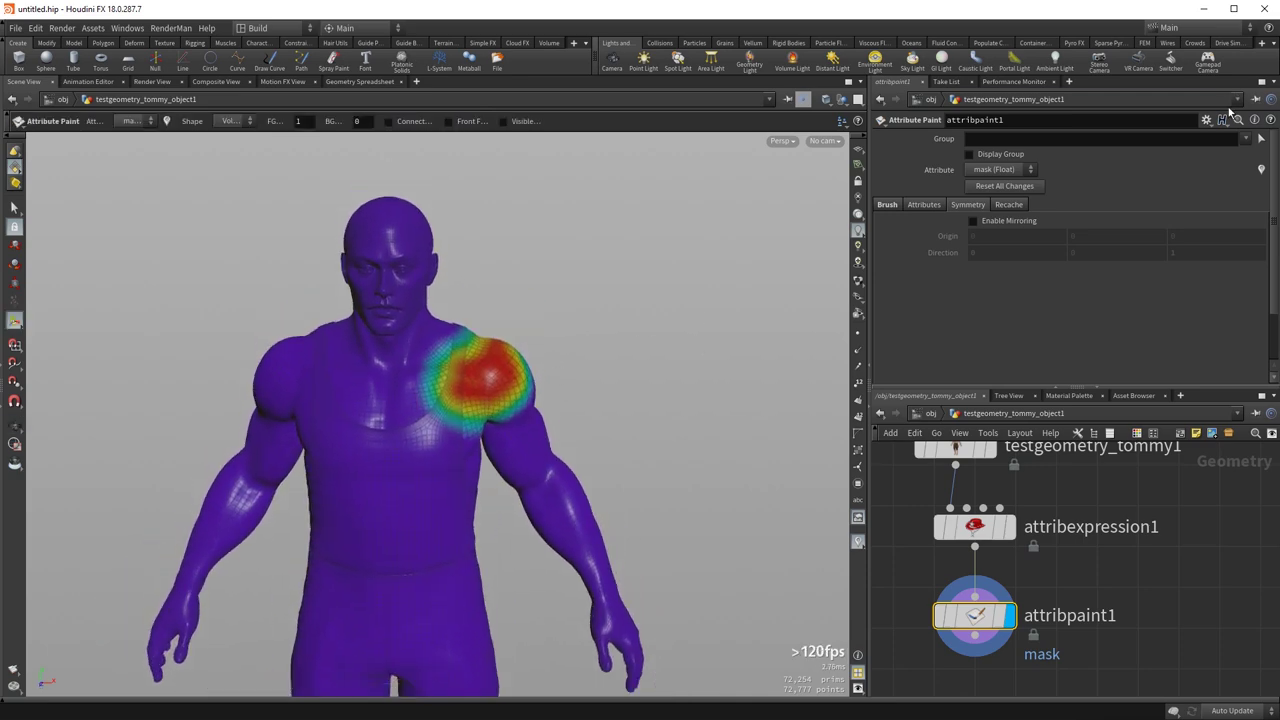
- Restrict painting to a group of points covering the head, neck and tops of the shoulders
left_click(1262, 145)
left_click_drag(236, 184, 491, 337)
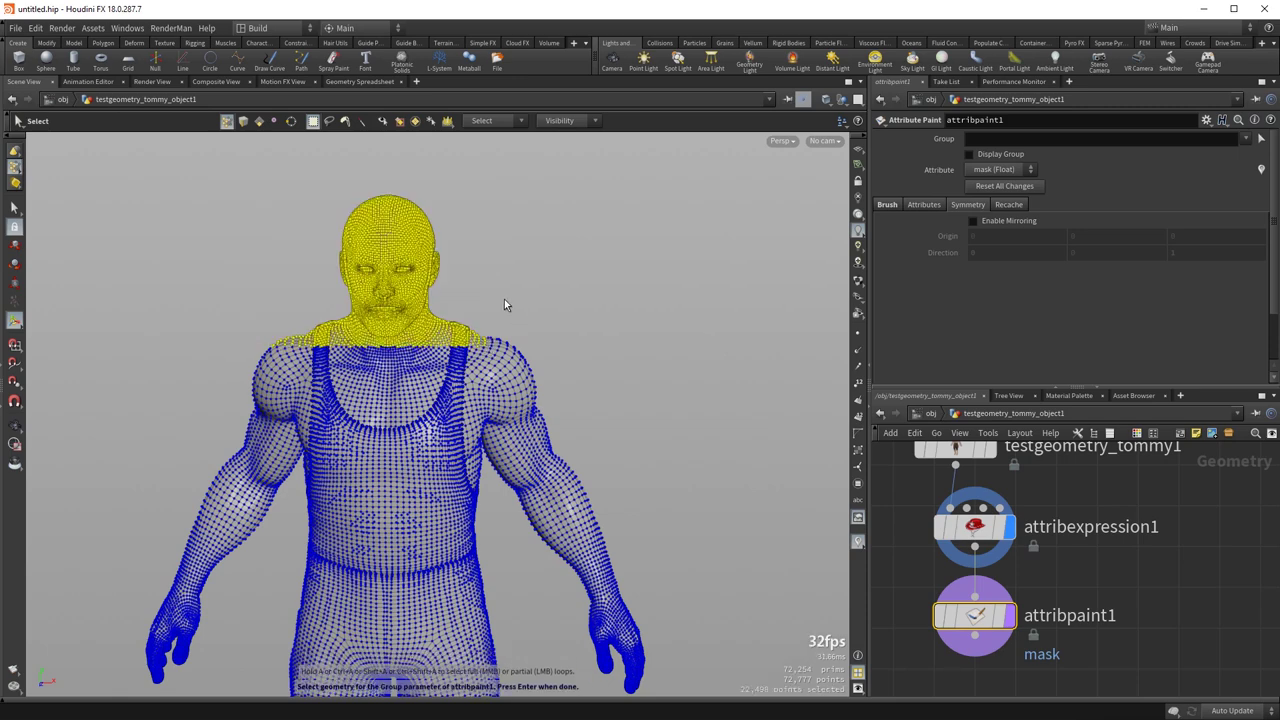
key("Return")
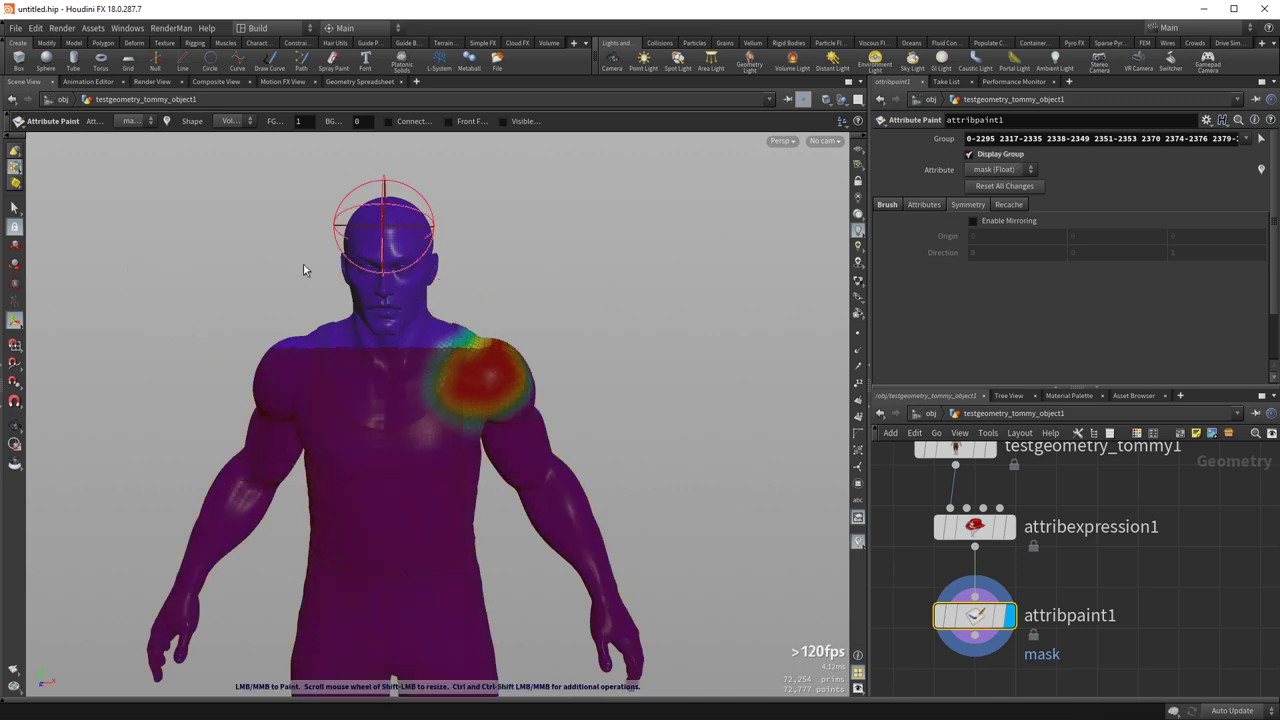
- Paint the mask over the side of the head, the neck and the shoulder tops within the point group
left_click_drag(449, 355, 525, 360, "alt")
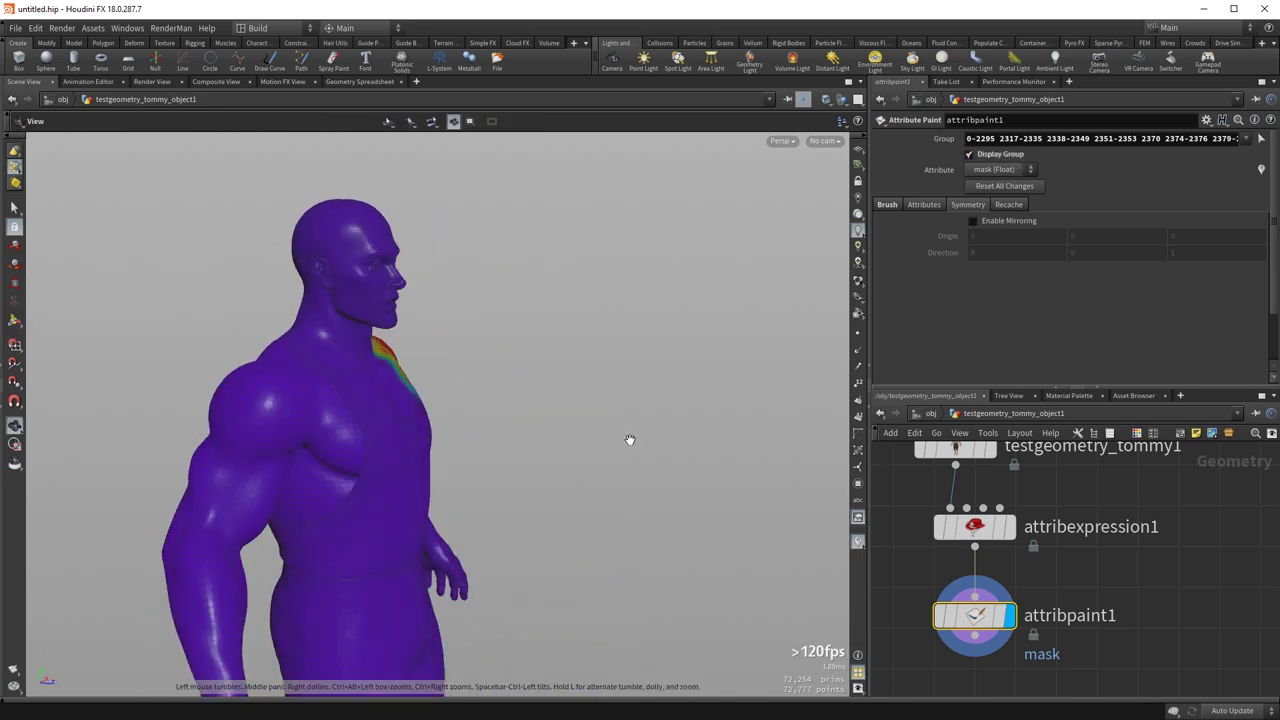
left_click_drag(629, 440, 380, 423, "alt")
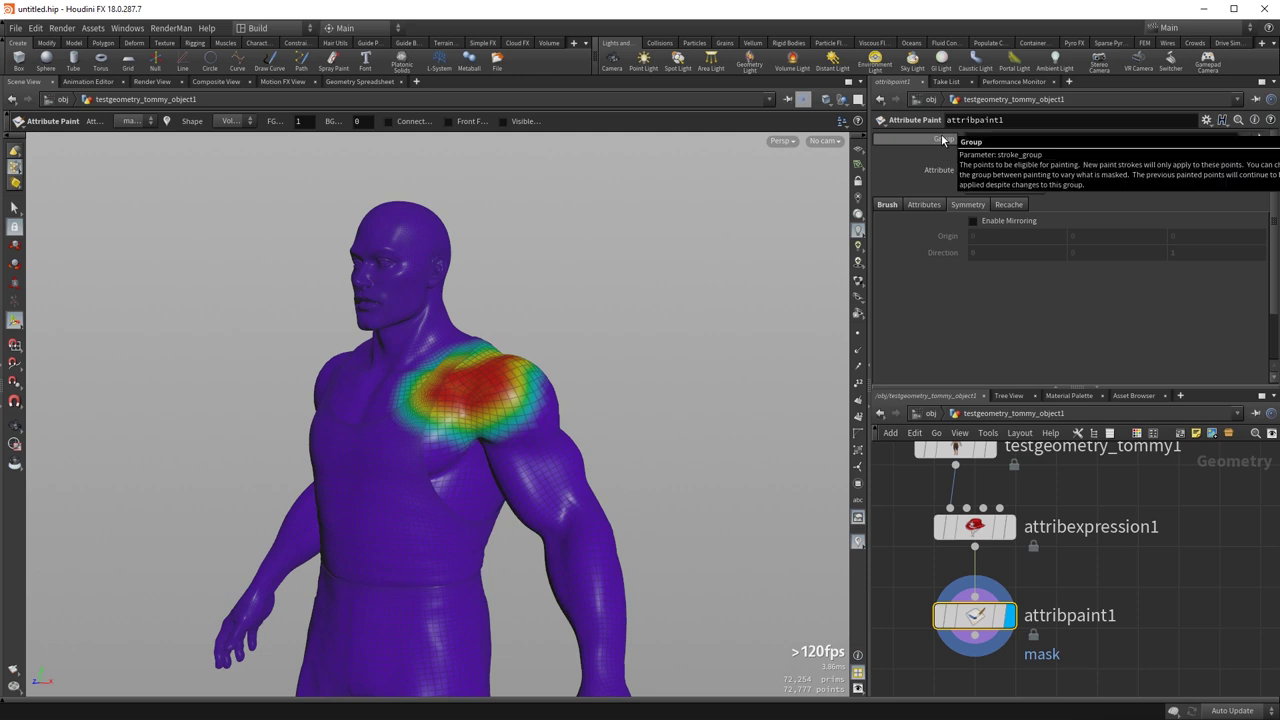
mouse_move(366, 371)
left_mouse_down()
mouse_move(349, 309)
mouse_move(414, 366)
mouse_move(330, 345)
mouse_move(363, 357)
mouse_move(414, 300)
mouse_move(381, 290)
mouse_move(431, 312)
mouse_move(246, 349)
mouse_move(100, 349)
left_mouse_up()
mouse_move(411, 332)
left_mouse_down()
mouse_move(427, 374)
mouse_move(515, 363)
mouse_move(528, 302)
mouse_move(478, 305)
mouse_move(461, 320)
mouse_move(463, 366)
mouse_move(477, 323)
mouse_move(680, 315)
left_mouse_up()
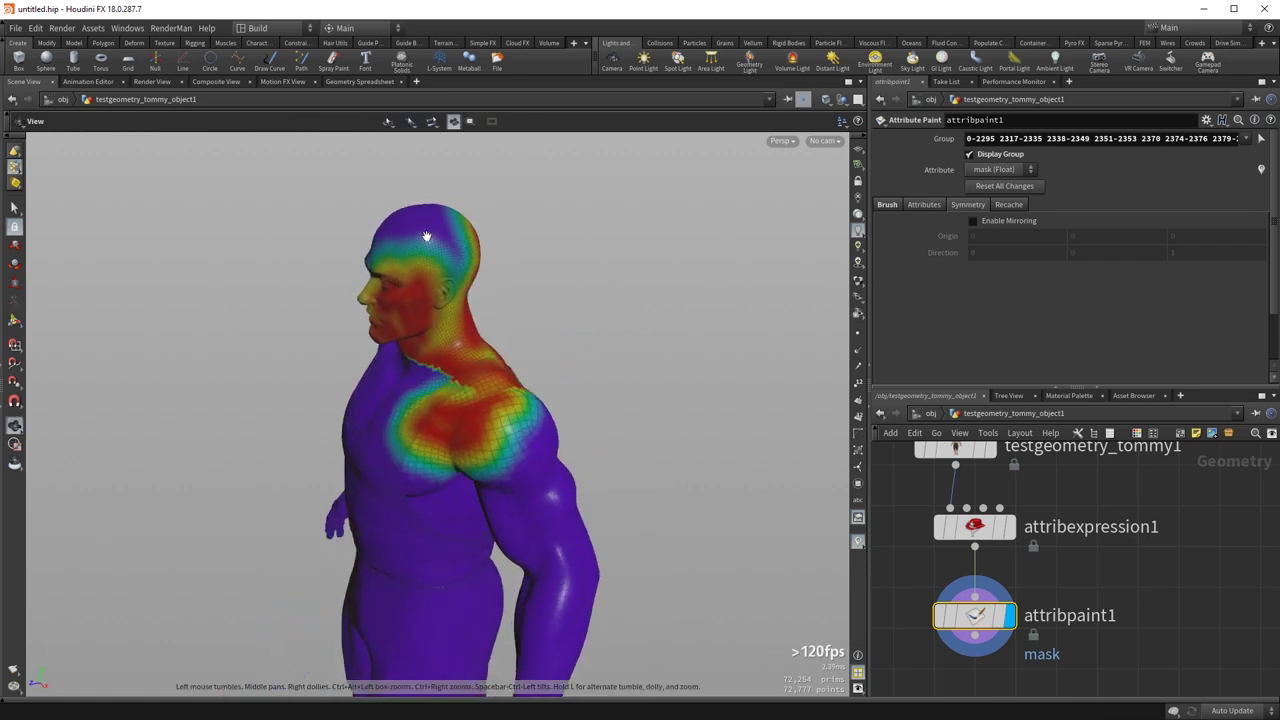
left_click_drag(445, 291, 450, 286)
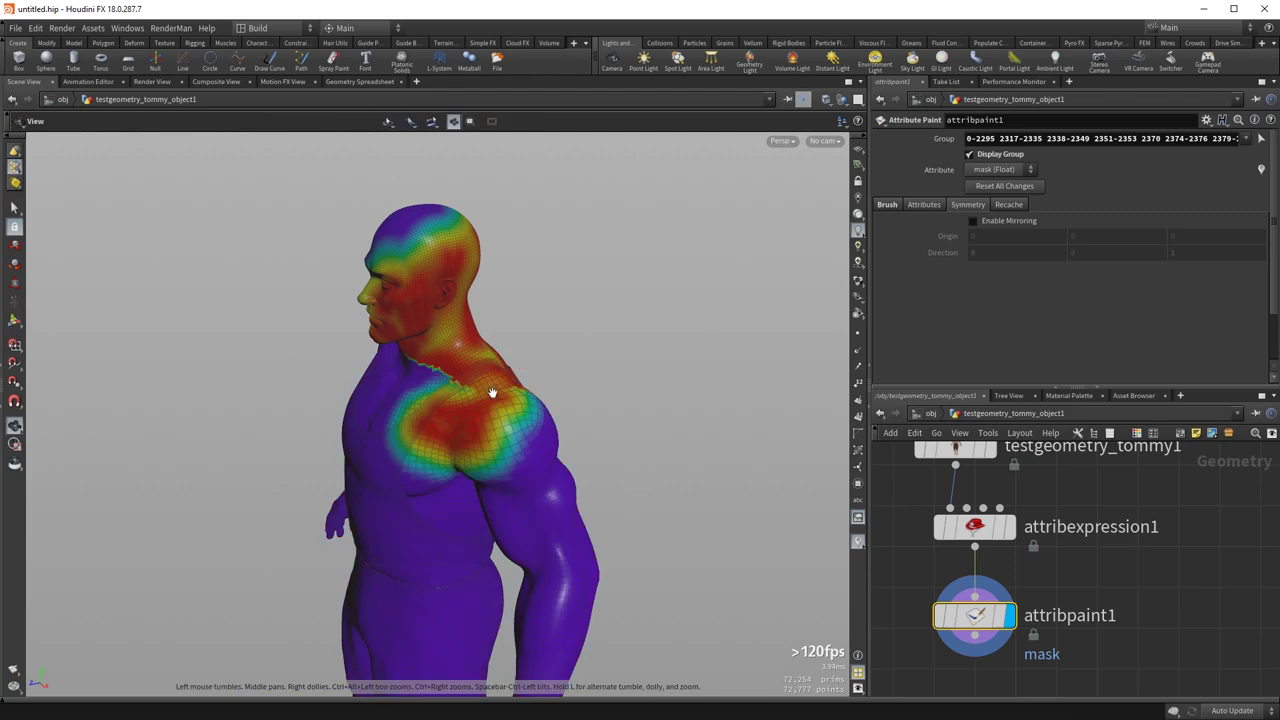
left_click_drag(491, 393, 600, 390, "alt")
mouse_move(374, 421)
right_mouse_down("alt")
mouse_move(528, 391)
mouse_move(374, 431)
right_mouse_up("alt")
mouse_move(375, 418)
left_mouse_down("alt")
mouse_move(431, 420)
mouse_move(369, 421)
left_mouse_up("alt")
right_click_drag(374, 376, 164, 470, "alt")
middle_click_drag(314, 466, 334, 420, "alt")
mouse_move(334, 420)
left_mouse_down("alt")
mouse_move(424, 438)
mouse_move(389, 451)
mouse_move(382, 470)
mouse_move(486, 323)
left_mouse_up("alt")
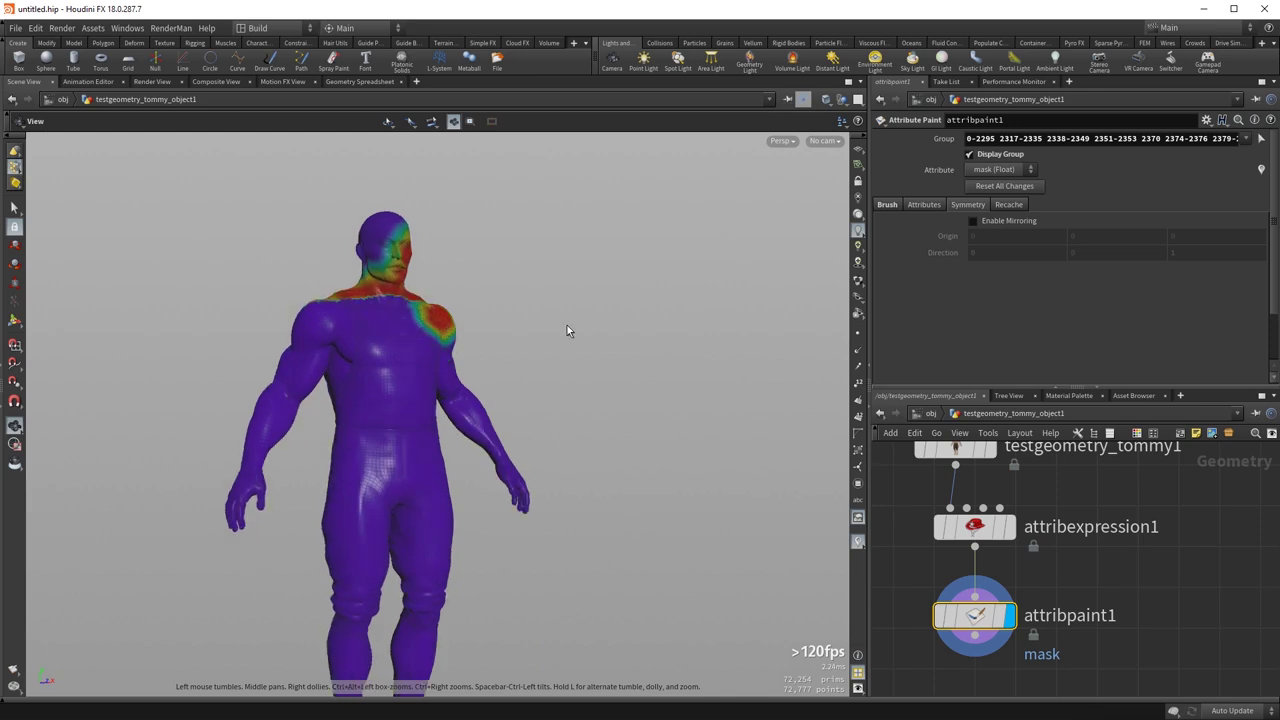
- Replace the paint group with the points of the figure's right hand and lower forearm
key("Return")
left_click(1261, 140)
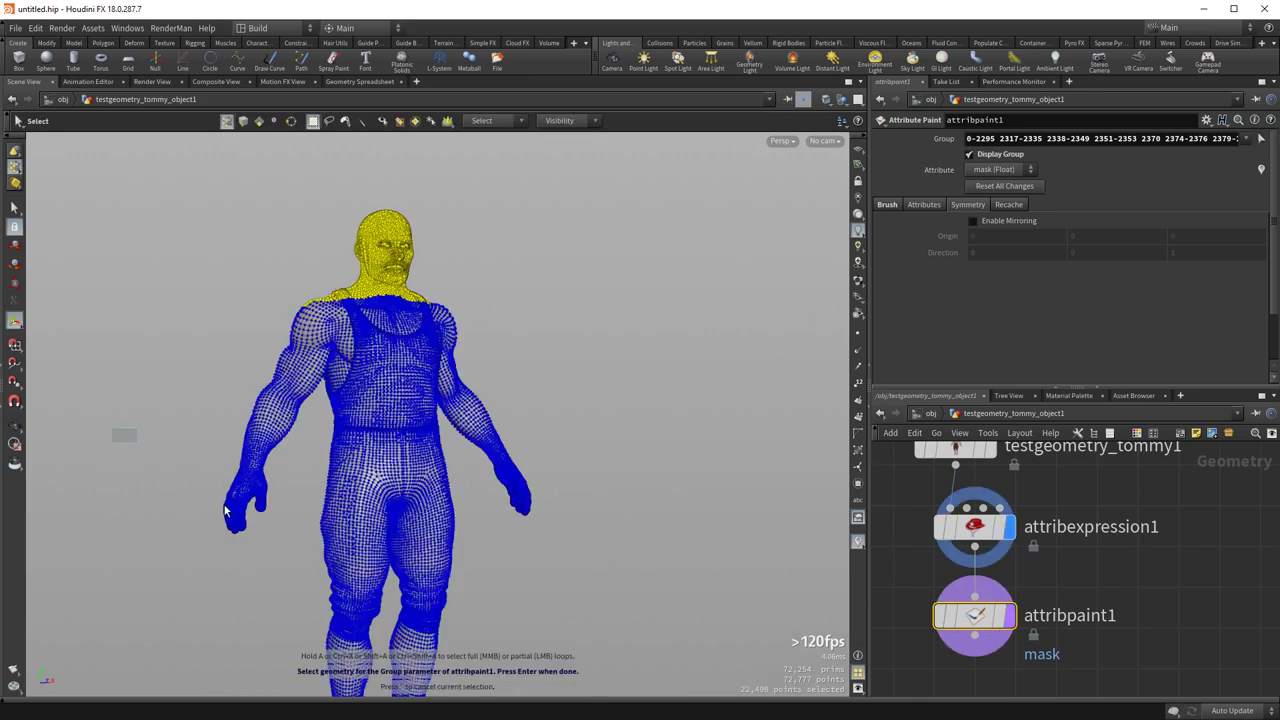
left_click_drag(114, 426, 279, 551)
key("Return")
- Paint the mask over the right hand and lower forearm within the restricted group
left_click_drag(243, 494, 243, 434)
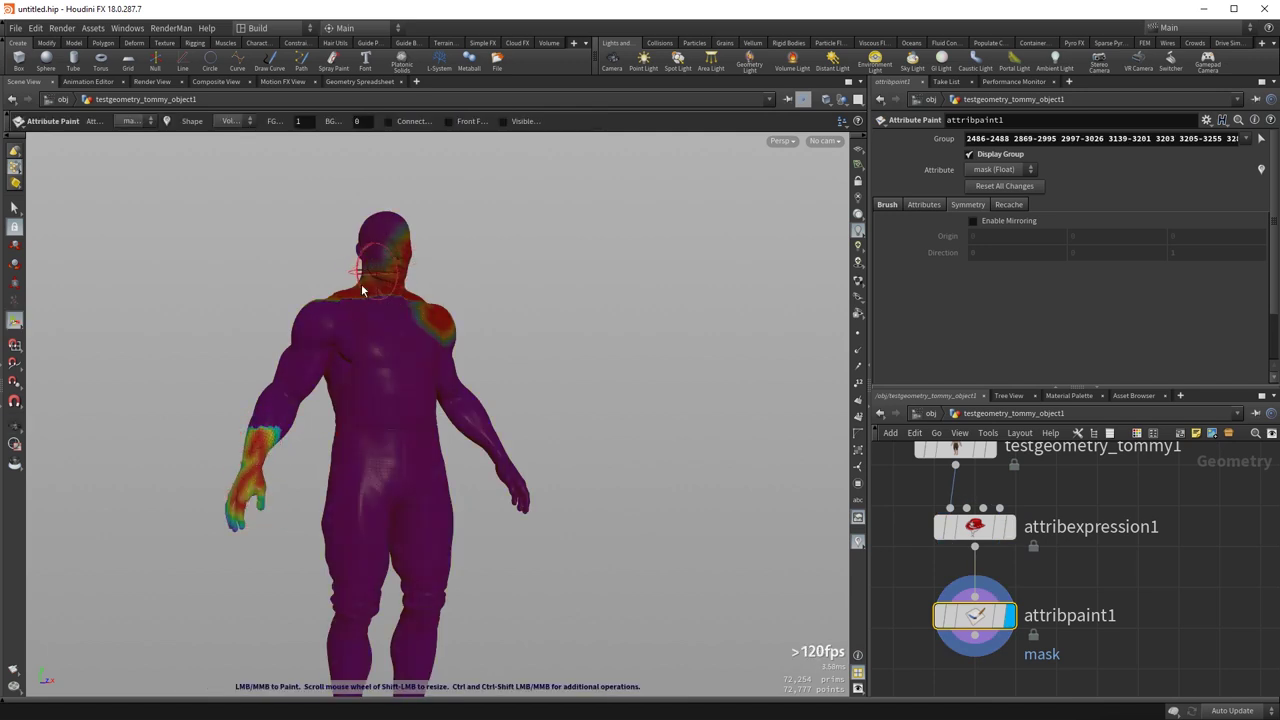
left_click_drag(361, 284, 443, 380)
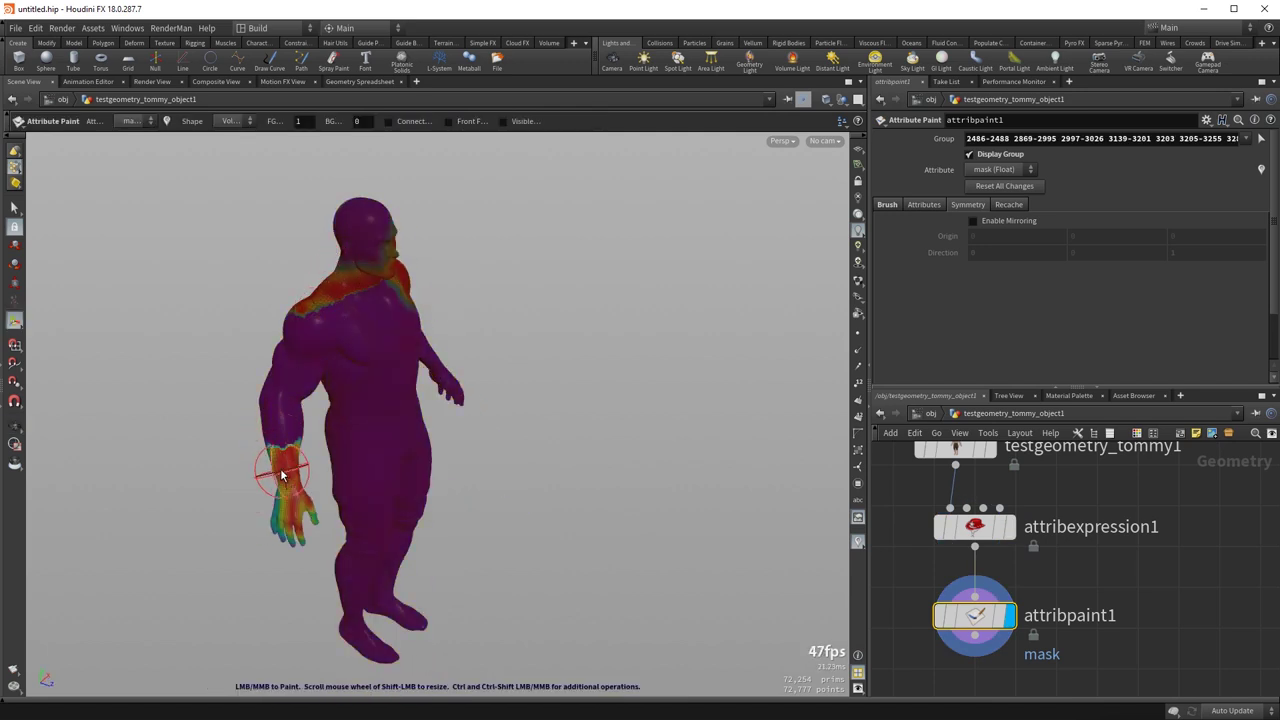
left_click_drag(560, 390, 450, 318, "alt")
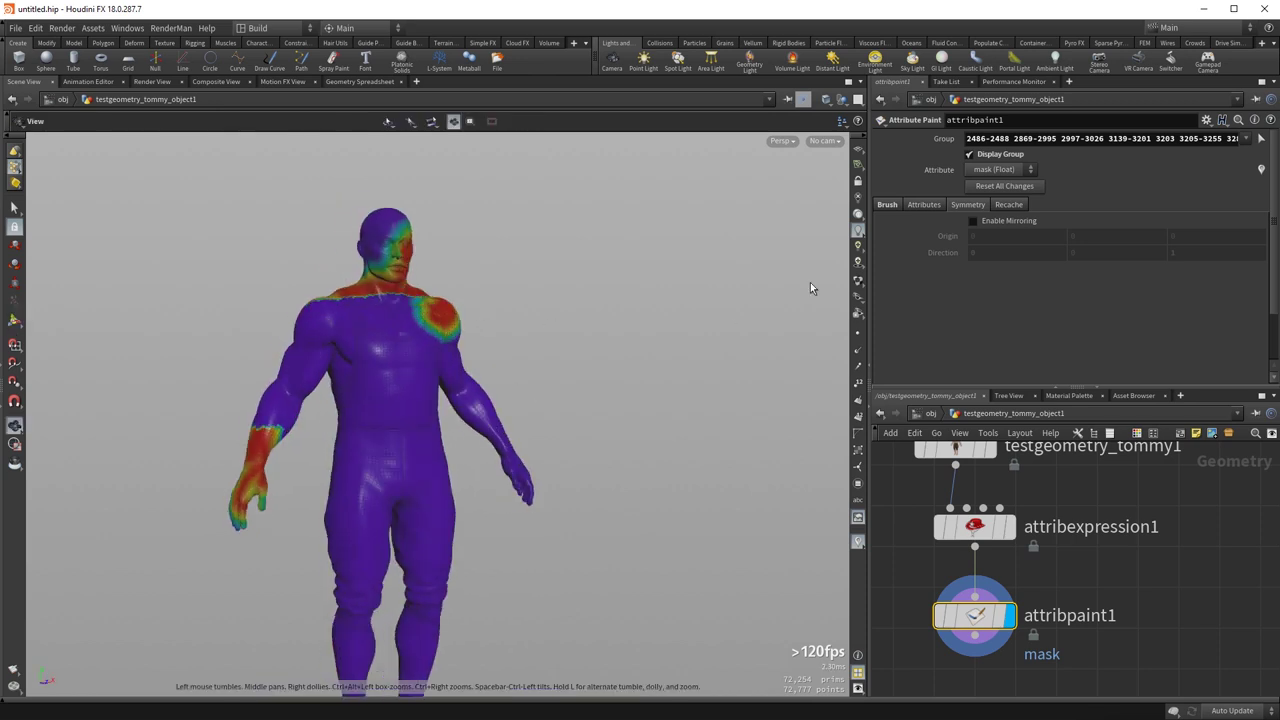
- Clear the Group restriction and paint mask strokes across both shoulders and the upper chest
triple_click(1115, 142)
key("BackSpace")
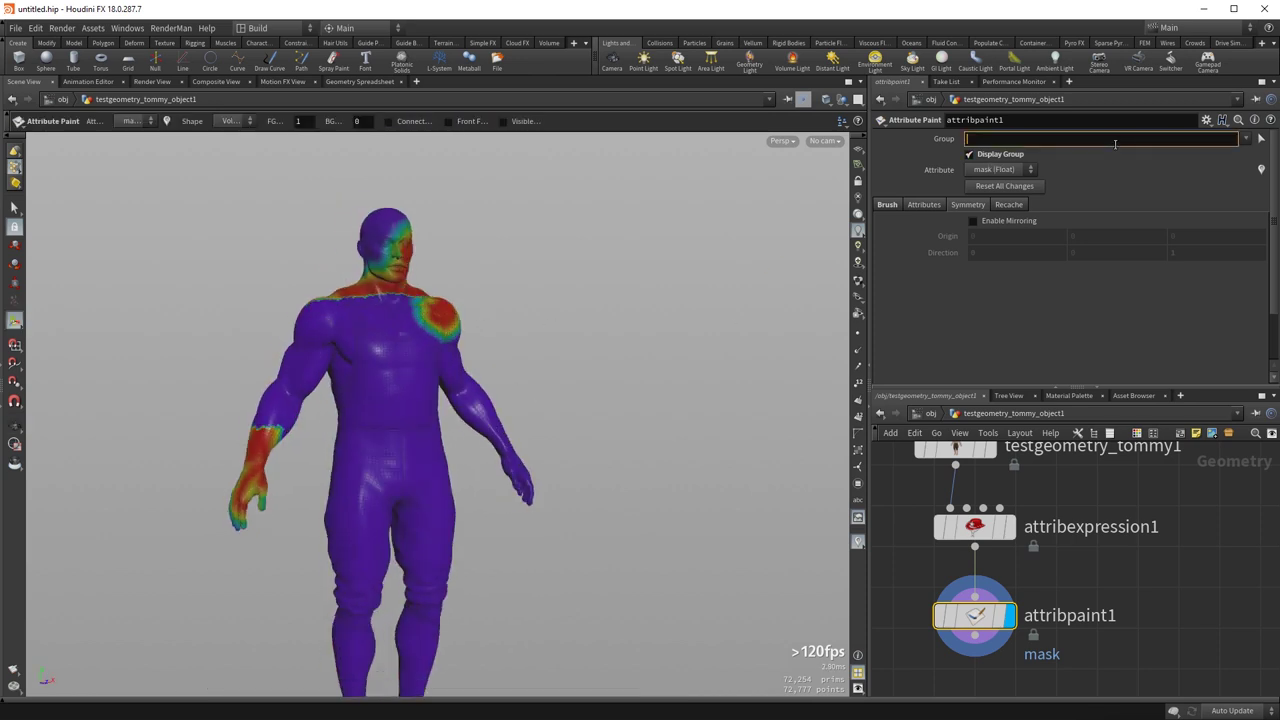
mouse_move(343, 389)
left_mouse_down("alt")
mouse_move(309, 372)
mouse_move(349, 318)
mouse_move(372, 294)
mouse_move(420, 300)
mouse_move(381, 292)
left_mouse_up("alt")
left_click(401, 315, "ctrl")
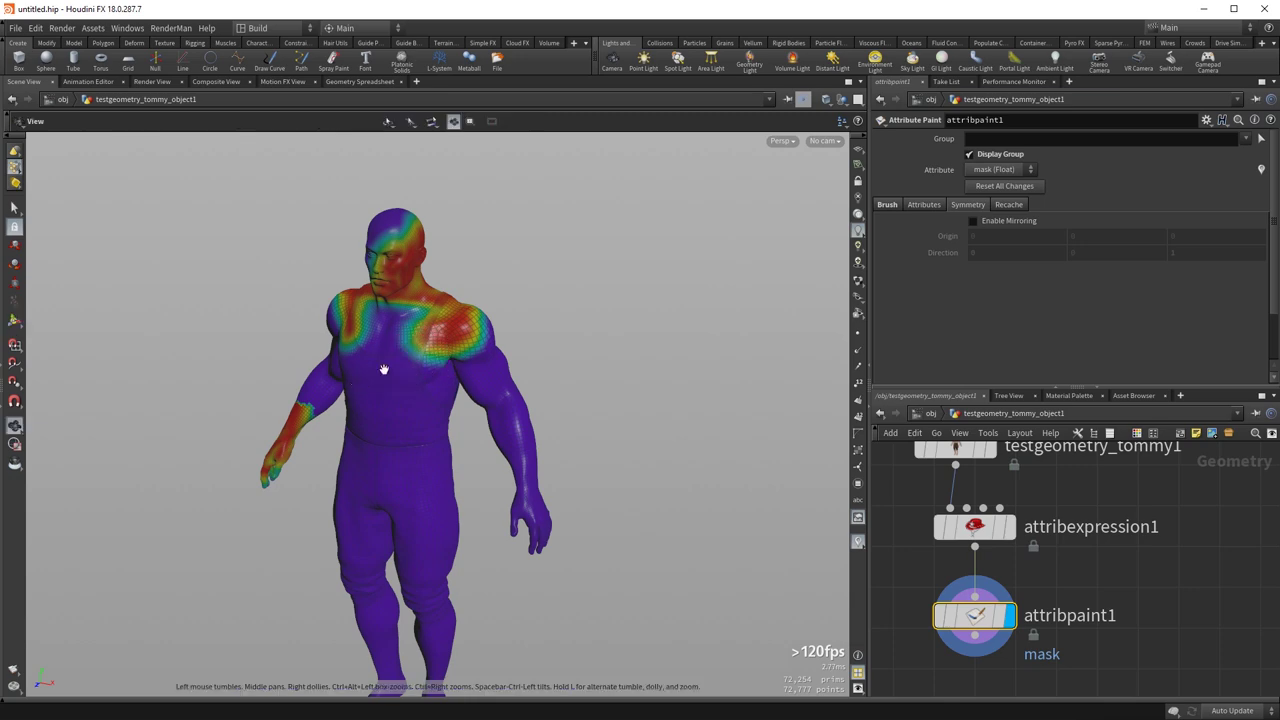
right_click_drag(363, 383, 708, 294, "alt")
left_click_drag(500, 342, 394, 395, "alt")
right_click_drag(394, 395, 385, 389, "alt")
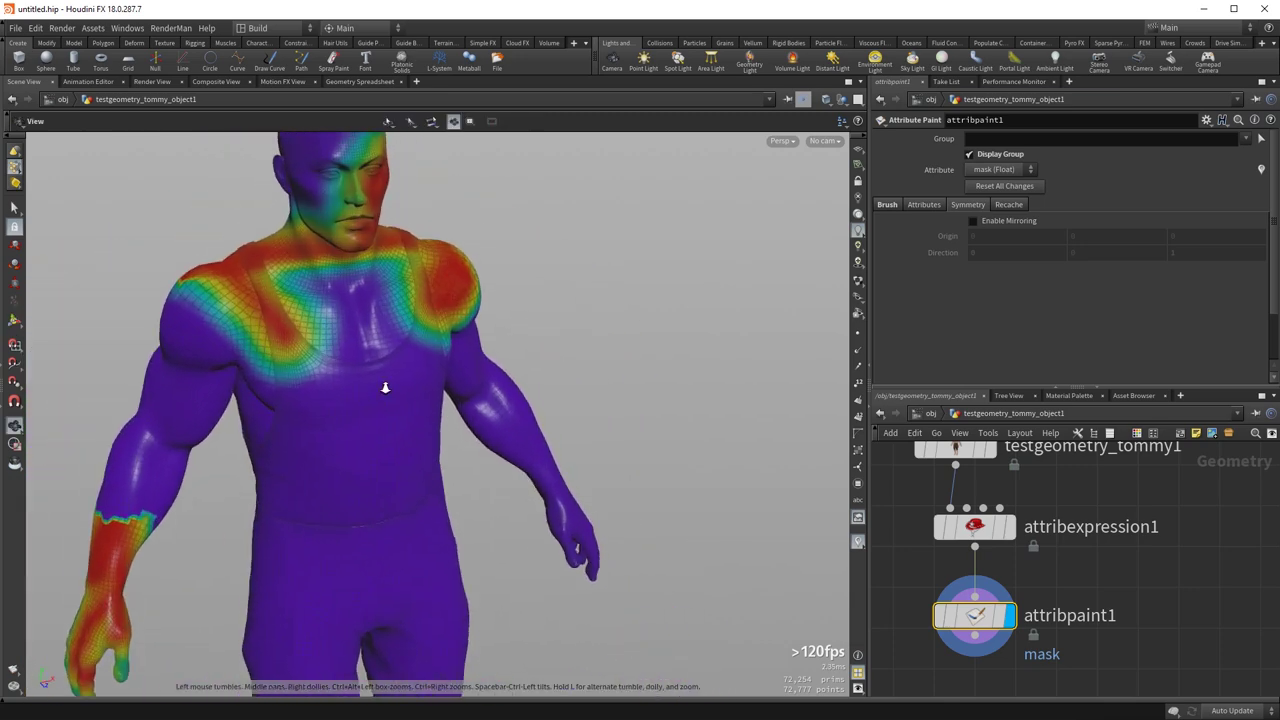
middle_click_drag(385, 360, 438, 472, "alt")
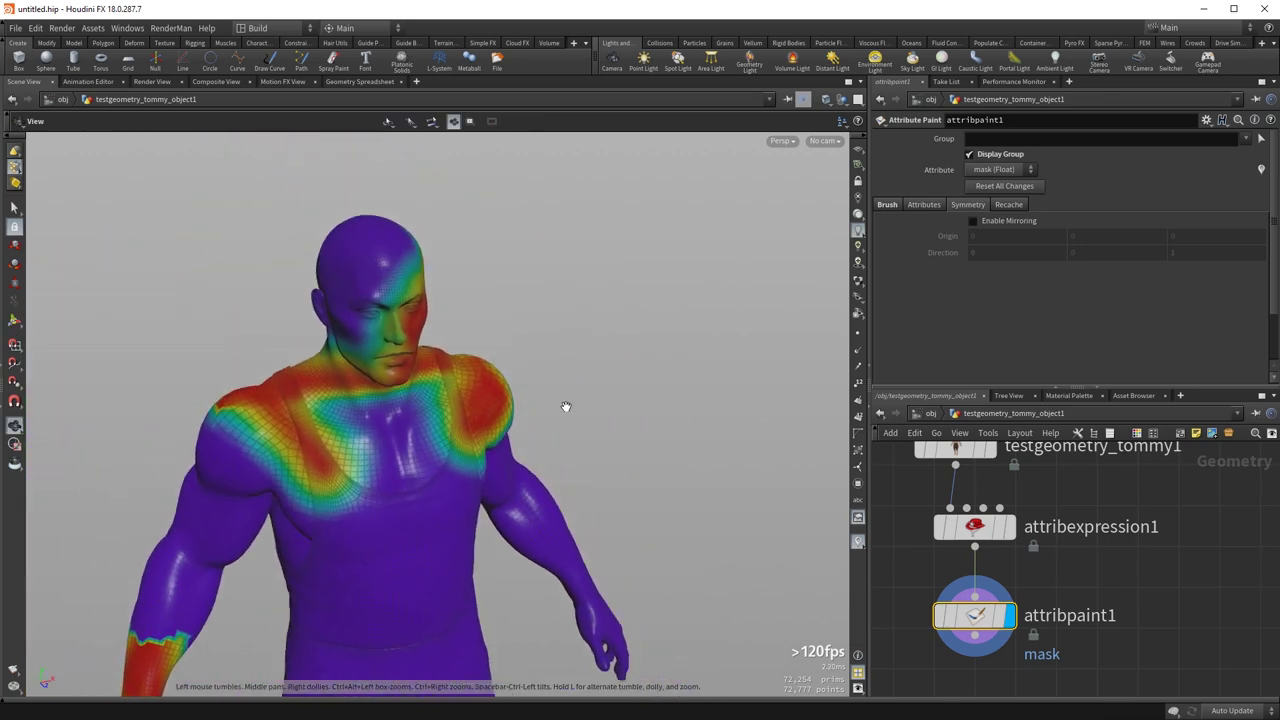
key("Return")
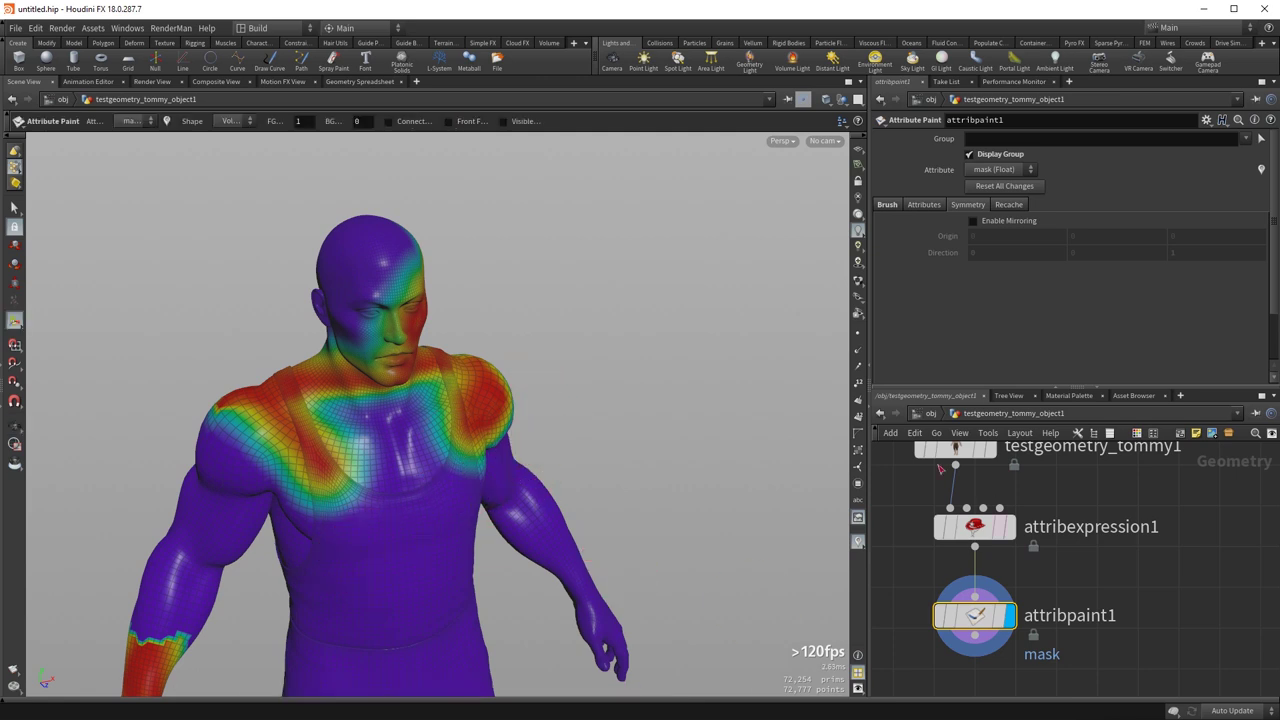
- Inspect the attributes in attribpaint1's node information and the scene's mask entry in the visualizer list
mouse_move(979, 621)
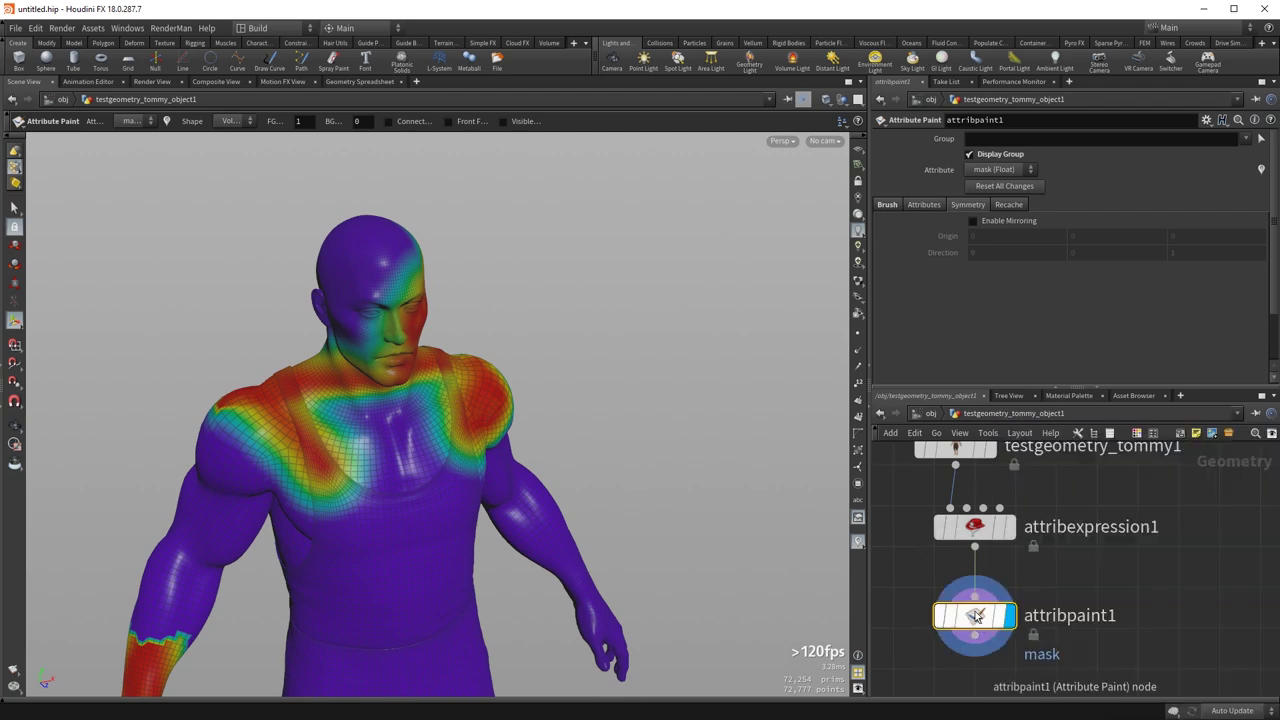
middle_click(975, 613)
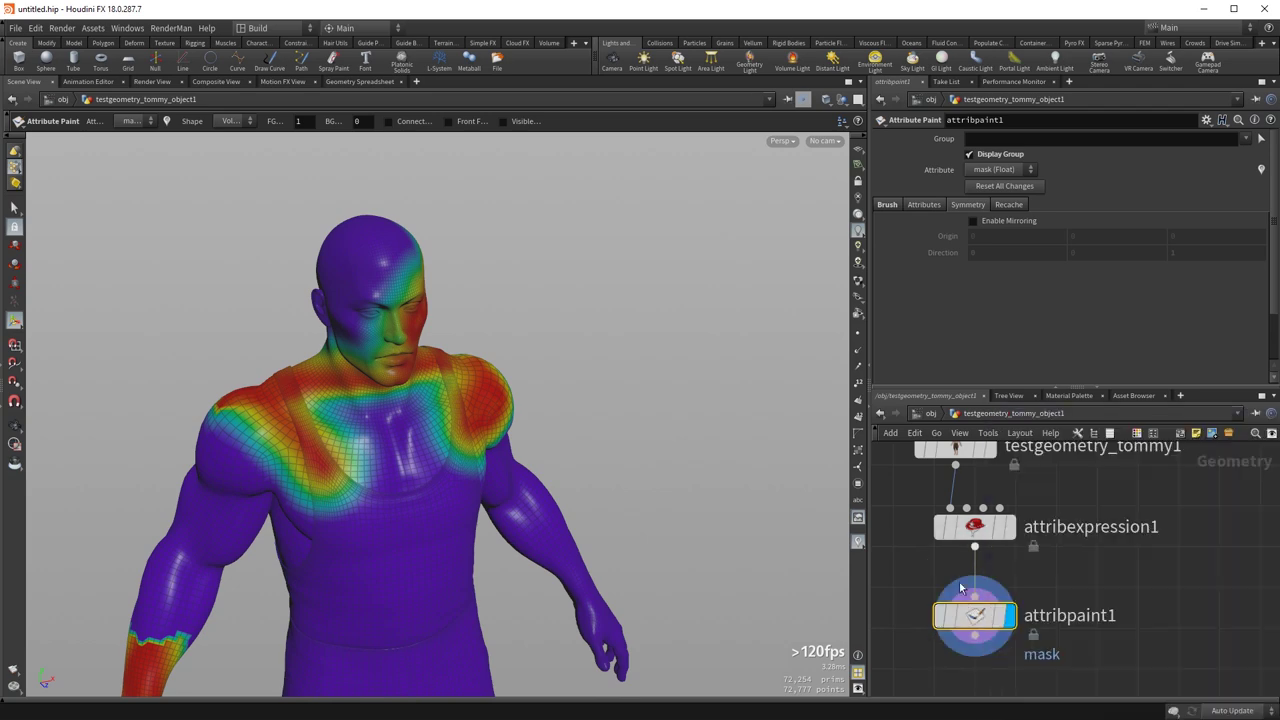
left_click(912, 615)
left_click_drag(980, 380, 640, 118)
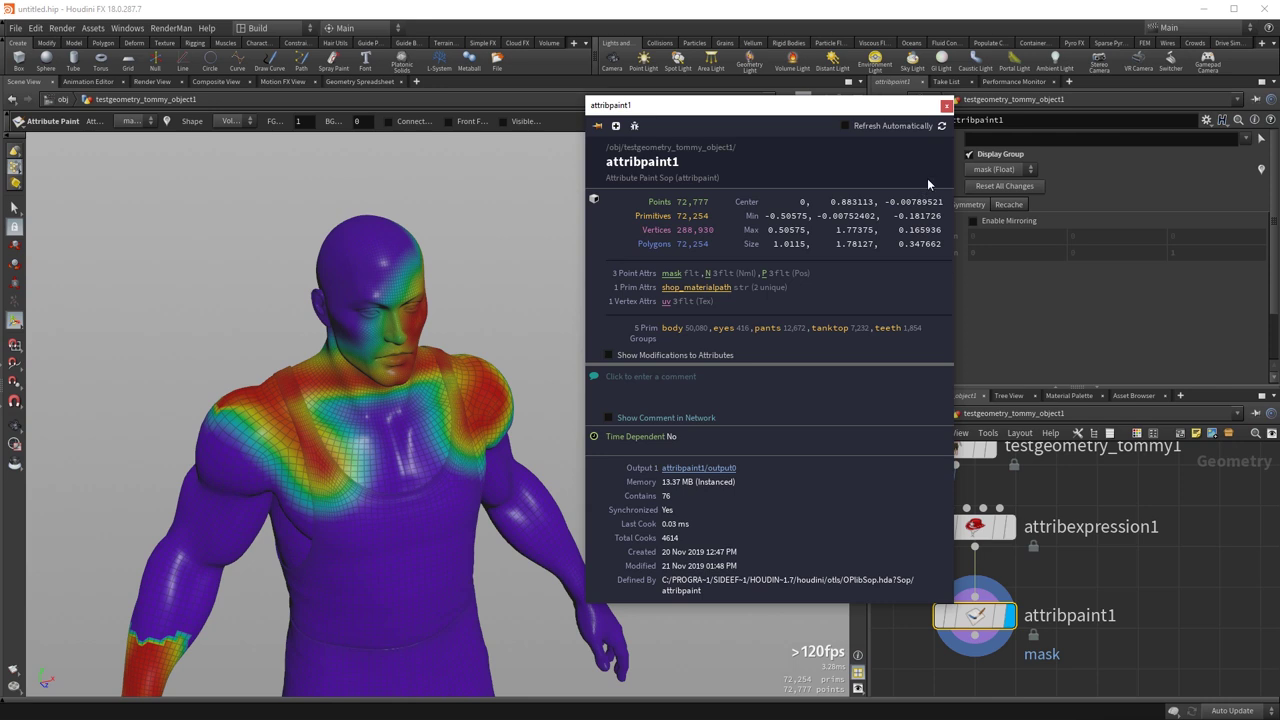
left_click(946, 106)
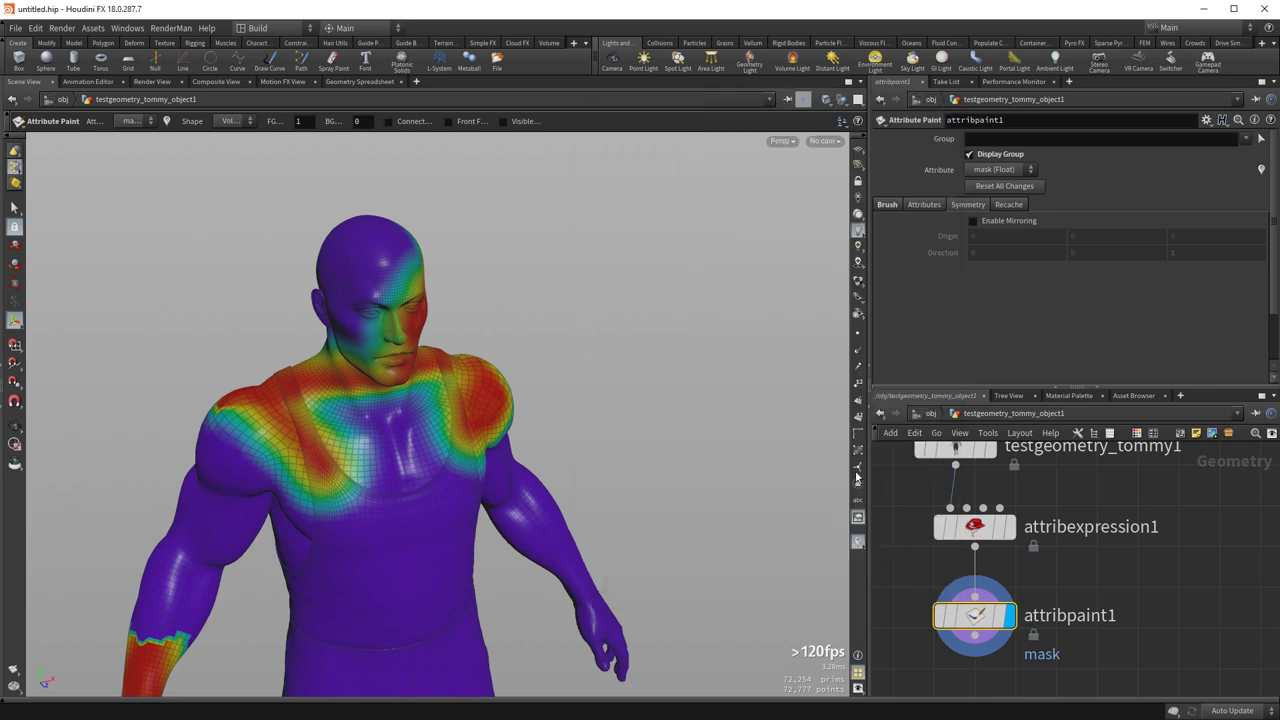
left_click(857, 542)
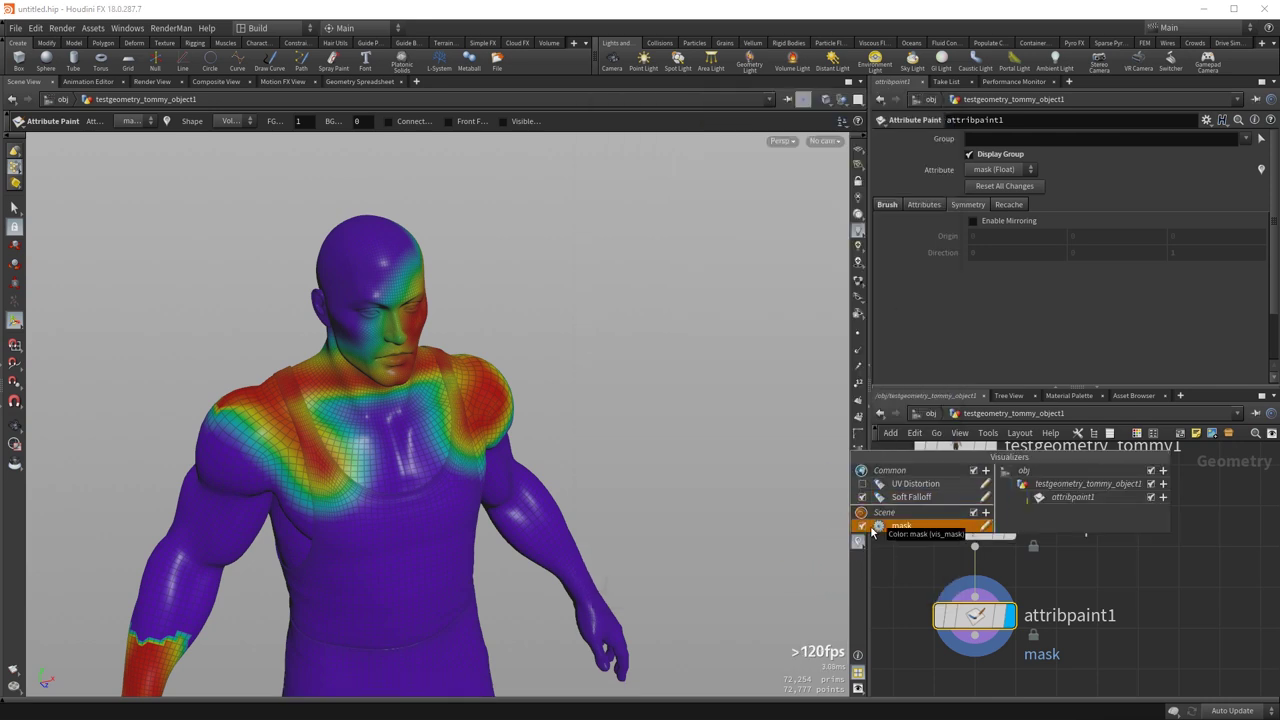
left_click(894, 591)
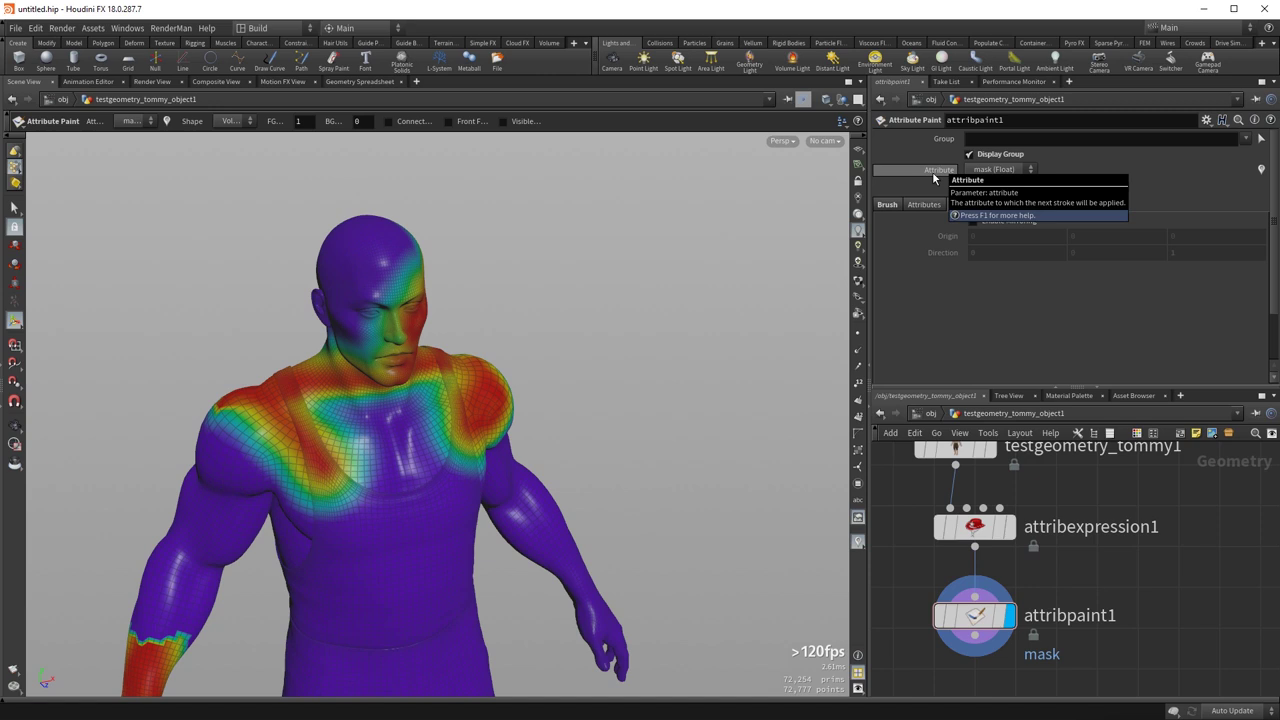
- Toggle the mask attribute's visualization several times and leave it turned off
left_click(1261, 169)
left_click(1260, 171)
left_click(1260, 171)
left_click(1260, 171)
left_click(1260, 171)
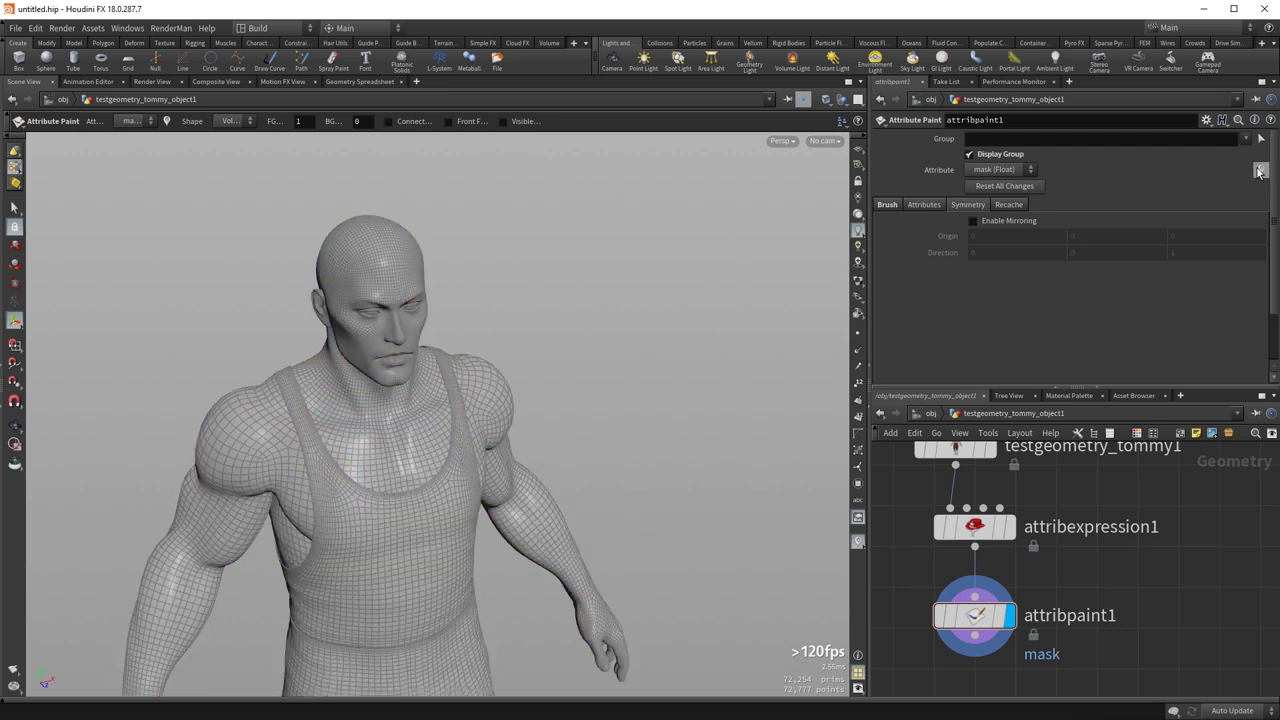
- Compare how the mask displays in the view and paint tools, with its visualization toggled on and off
key("Escape")
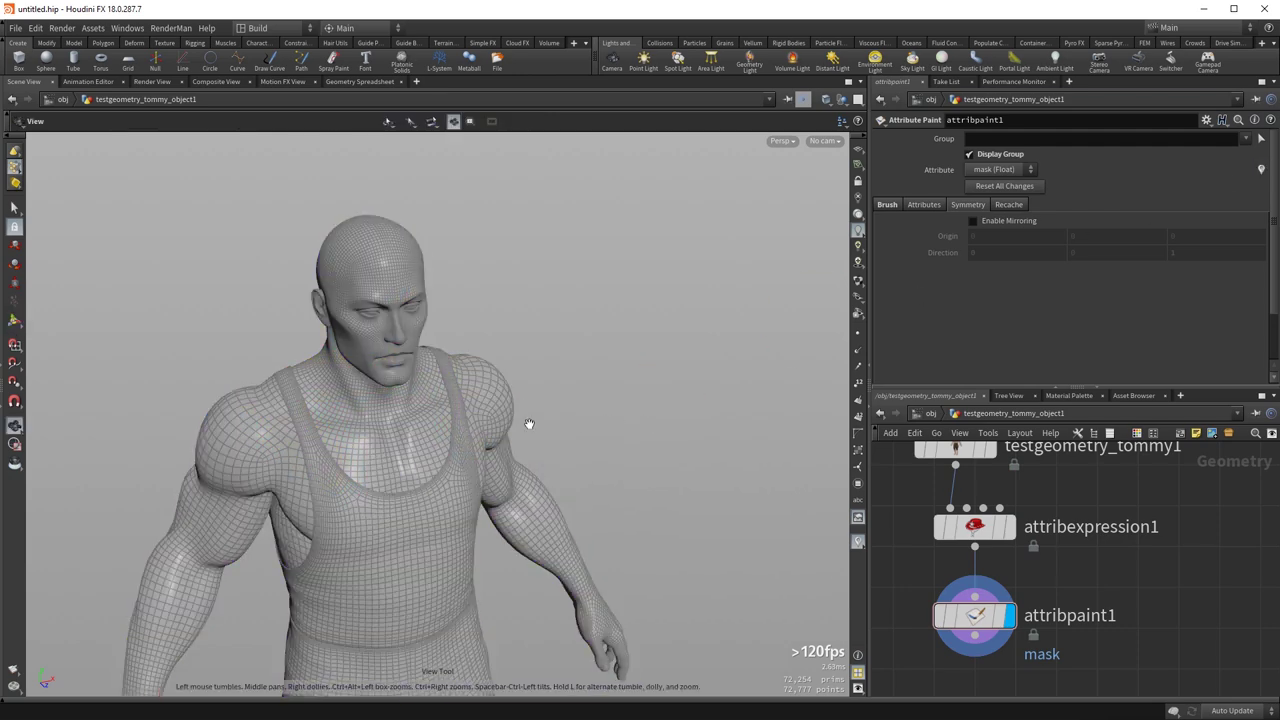
key("Return")
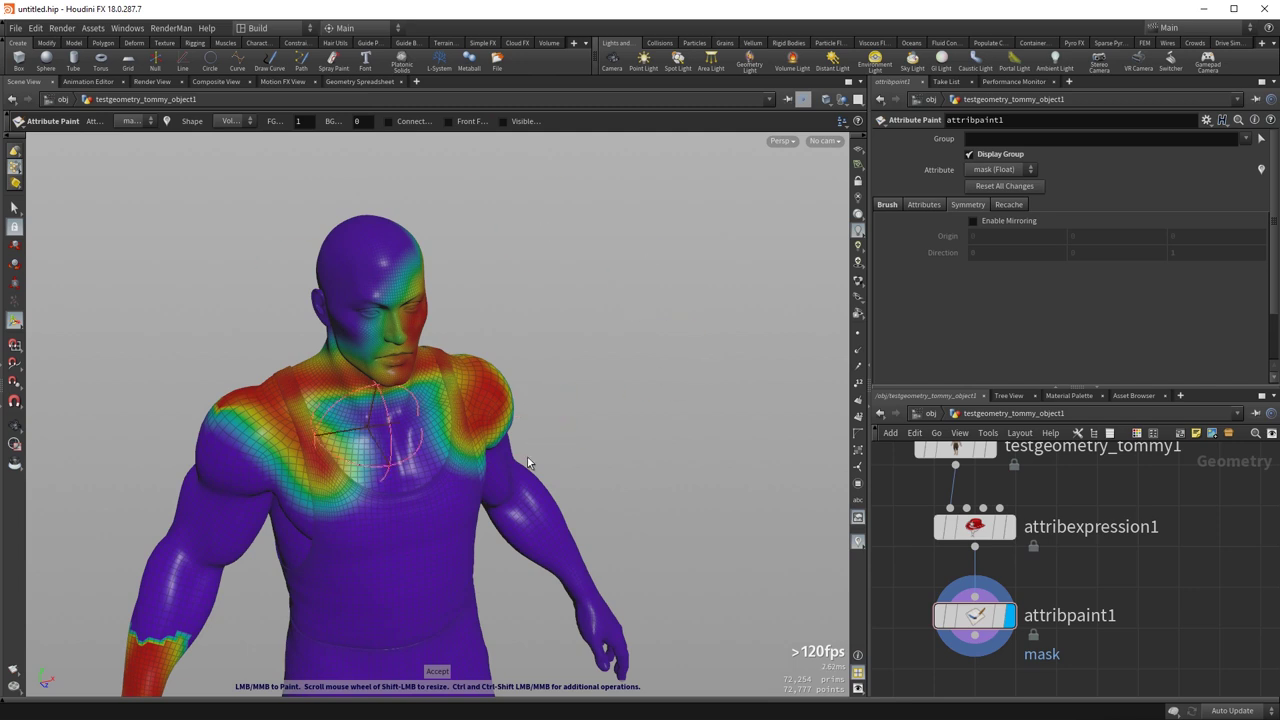
key("Escape")
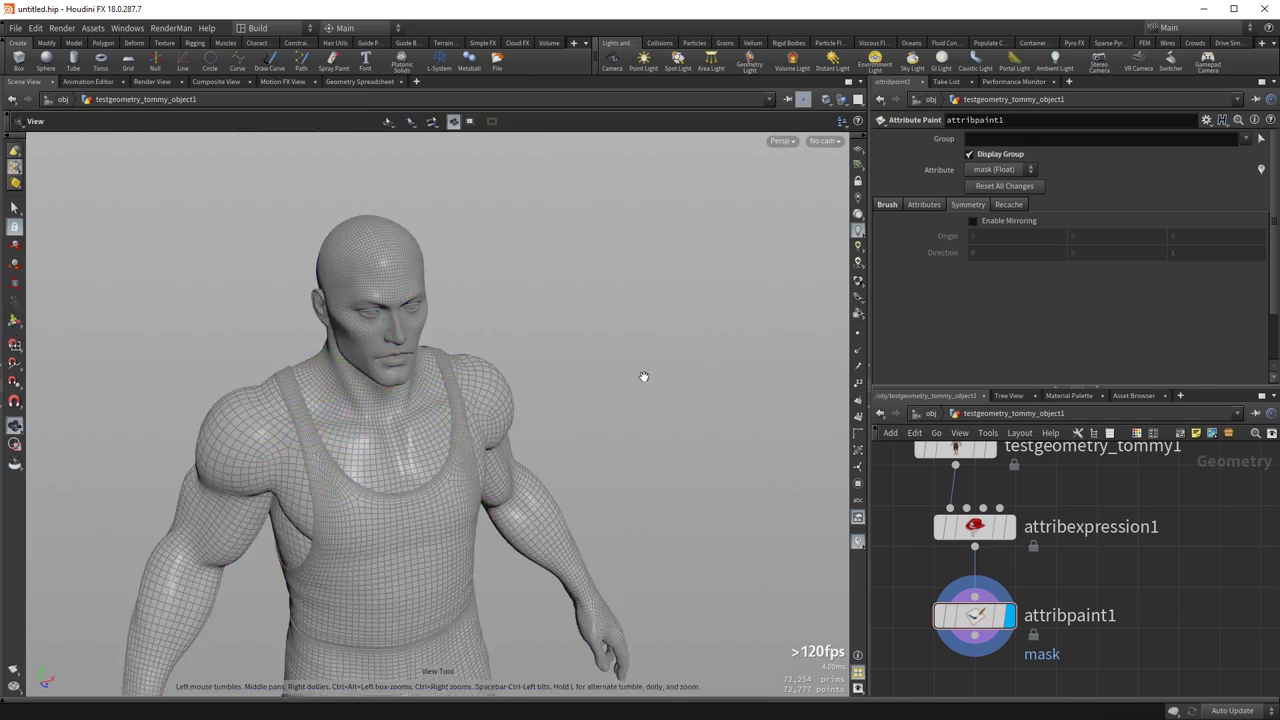
left_click(1261, 171)
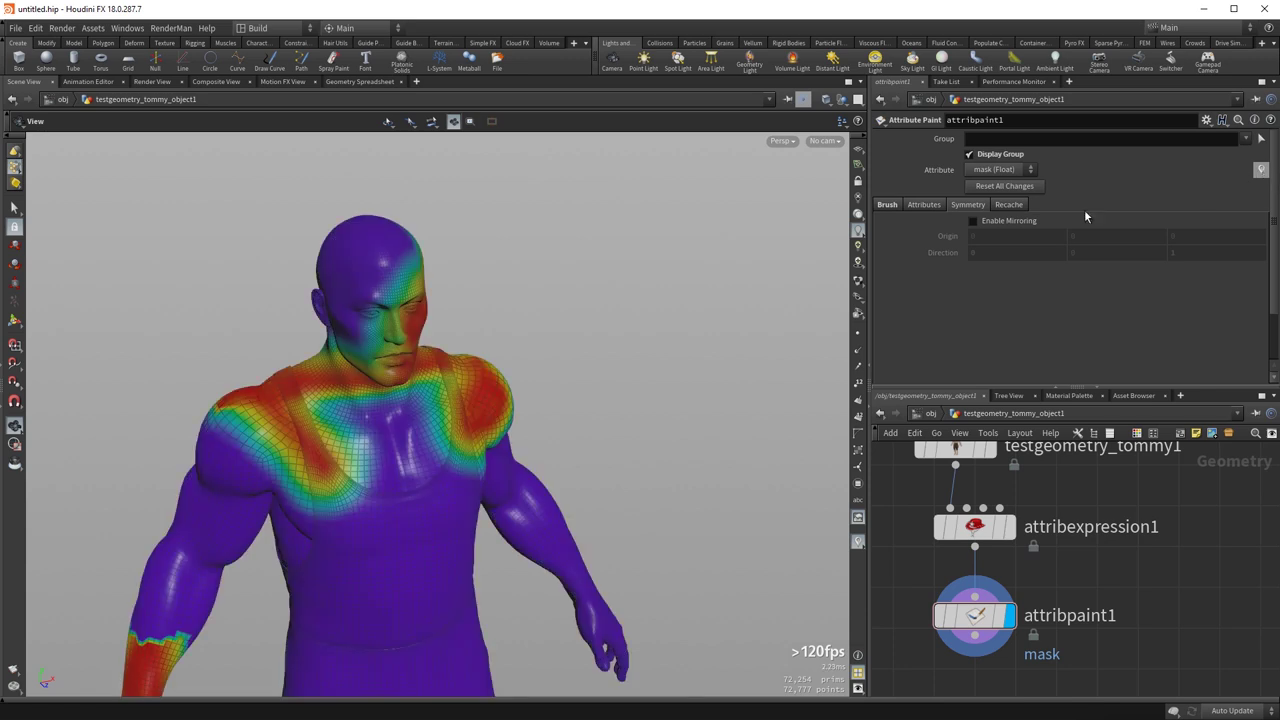
key("Escape")
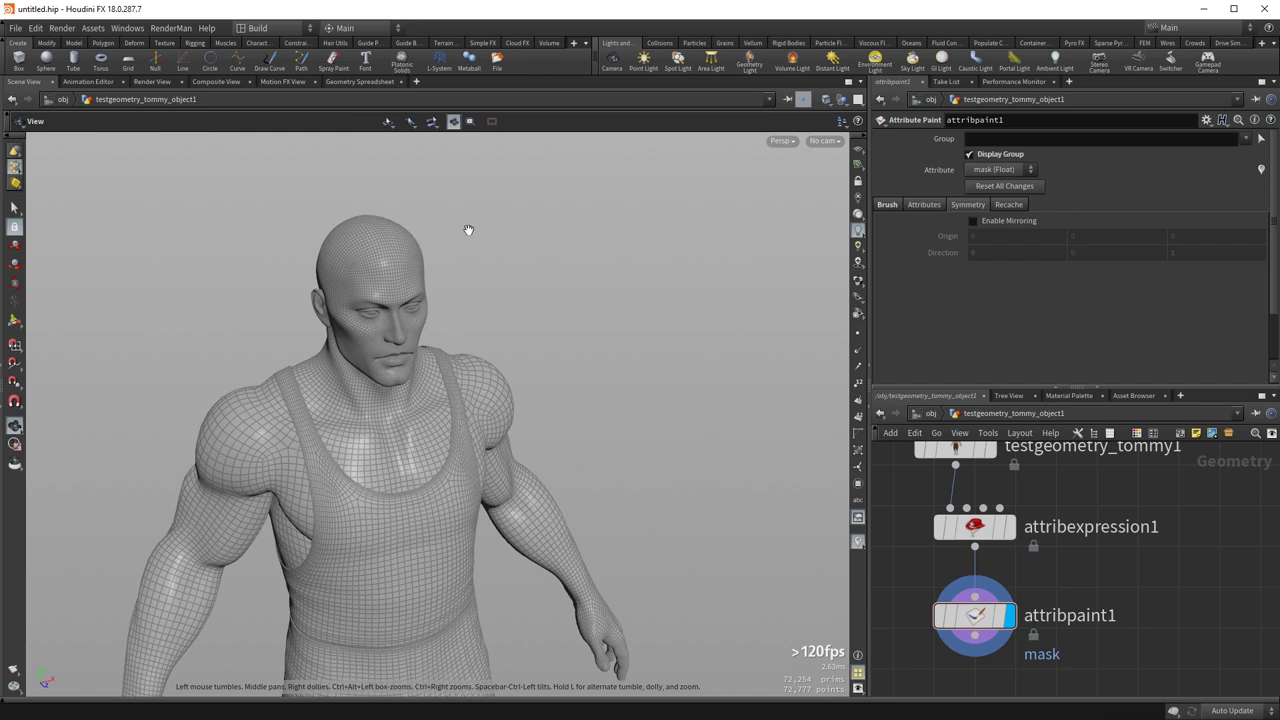
key("Return")
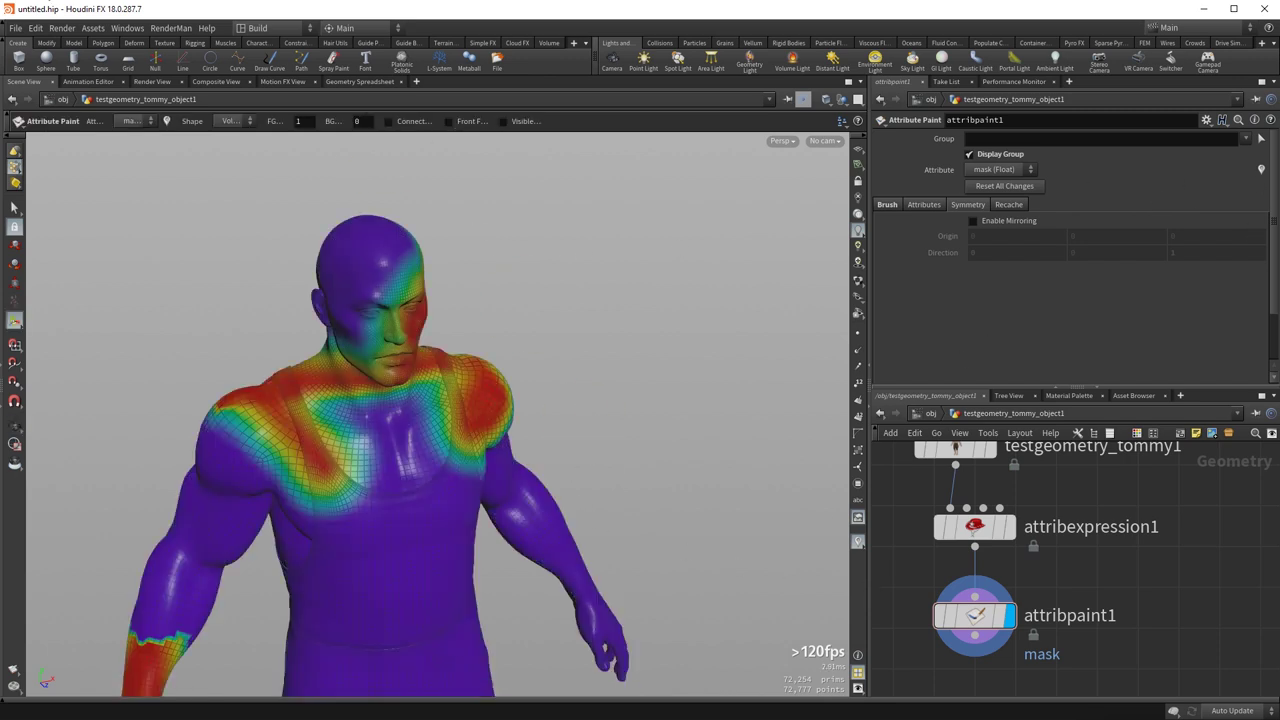
- Inspect the mask visualizer's color ramp and range settings, and check its entry in the scene's visualizer list
left_click(167, 122)
left_click(167, 122)
left_click(167, 124, "ctrl")
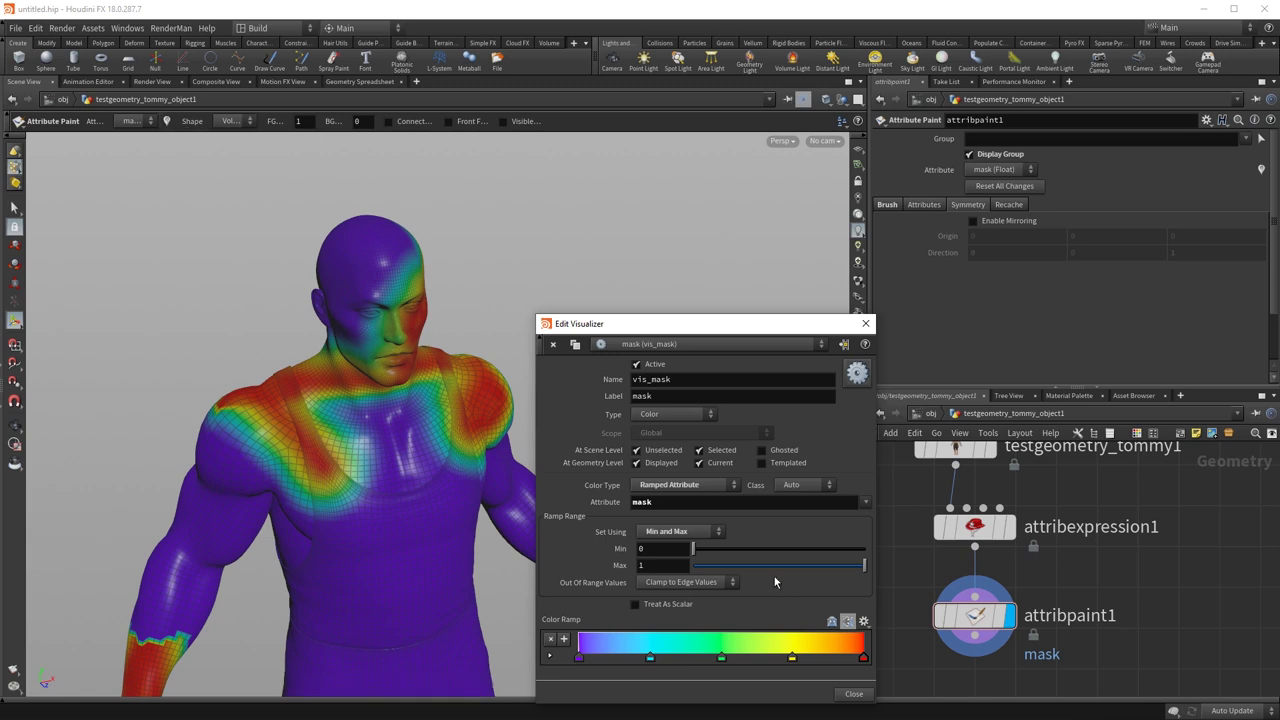
left_click(866, 323)
left_click(859, 543)
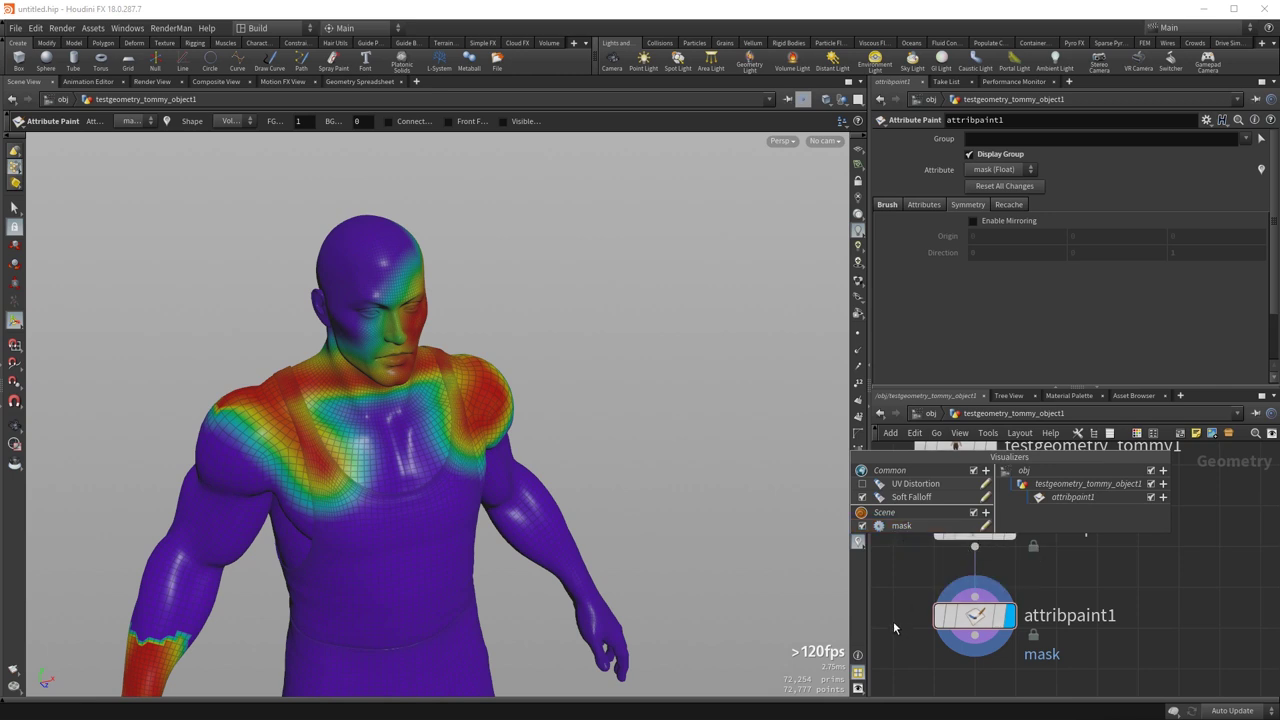
- Check which attributes attribpaint1 offers for painting and keep mask (Float) selected
left_click(997, 170)
left_click(997, 170)
left_click(997, 170)
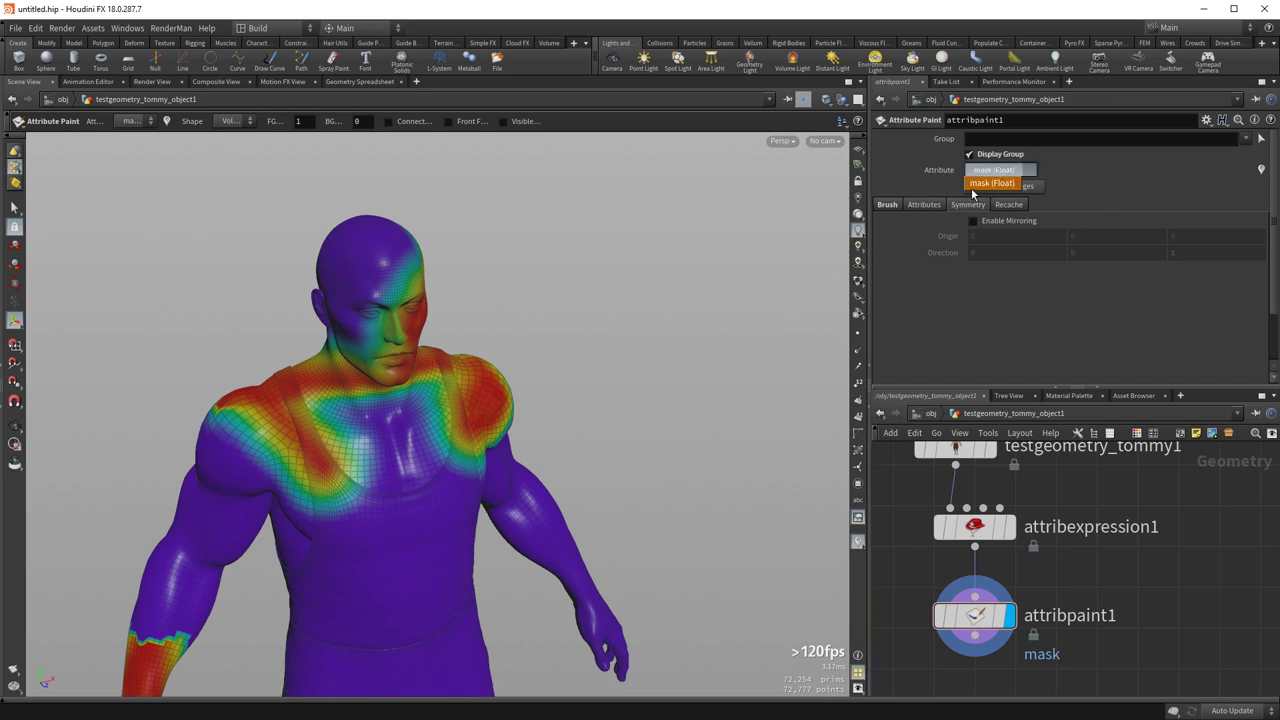
left_click(995, 183)
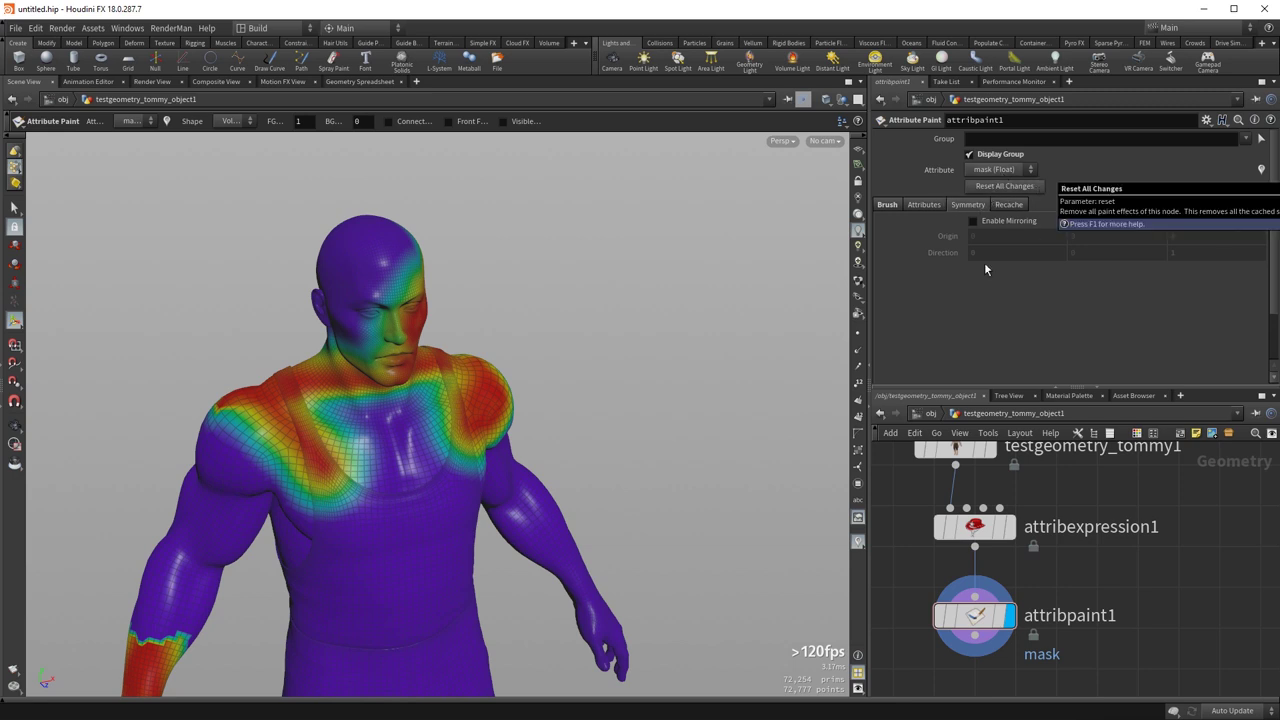
- Add a second paintable attribute to attribpaint1 and name it fuel
left_click(918, 204)
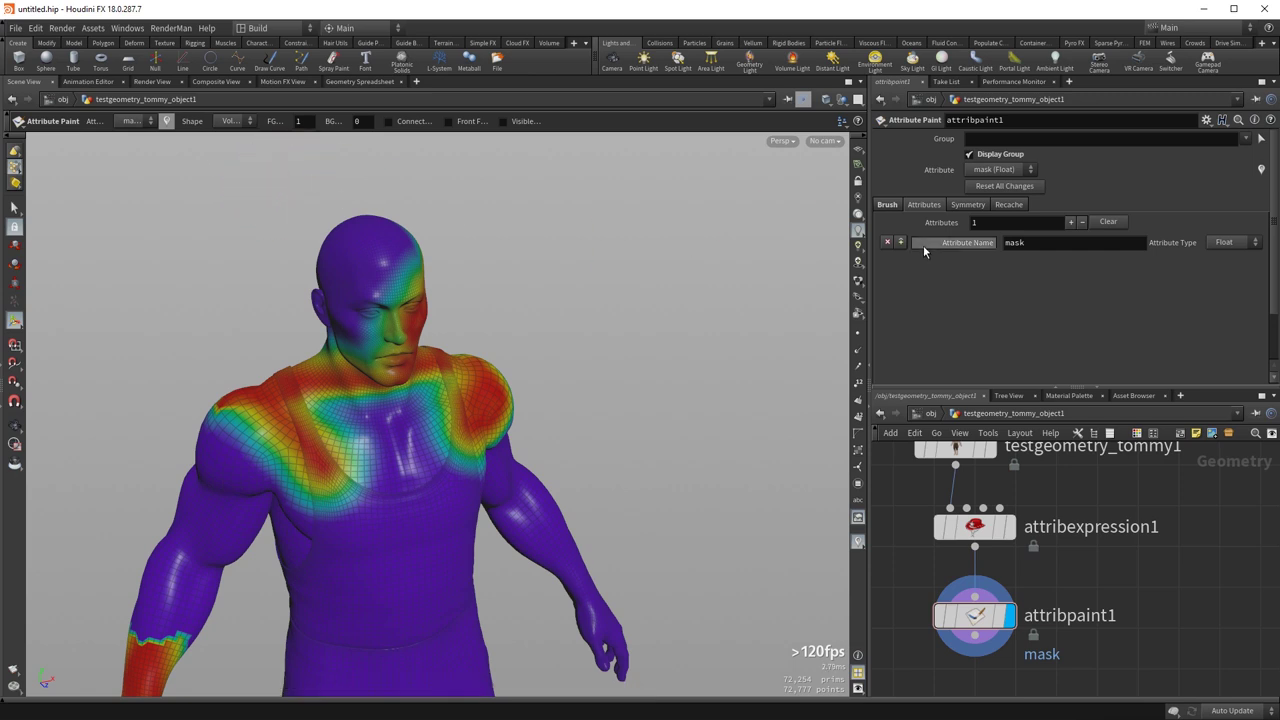
left_click(1115, 220)
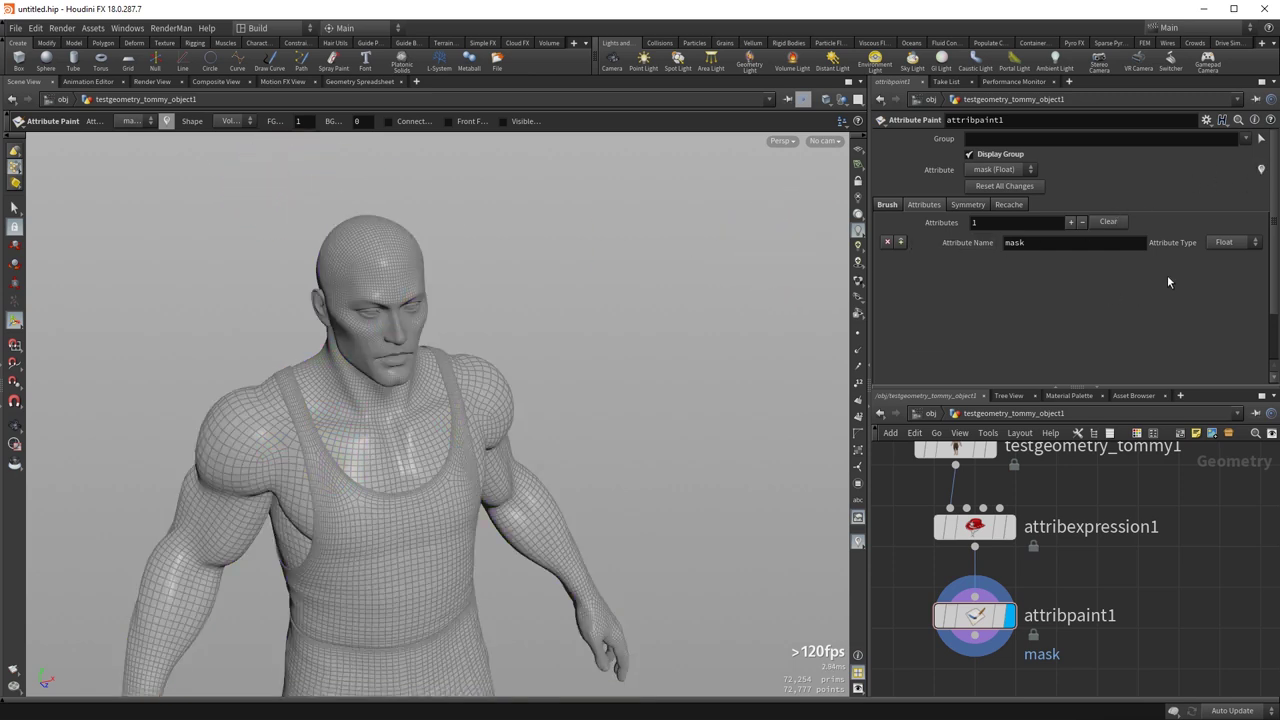
left_click(1070, 221)
double_click(1036, 257)
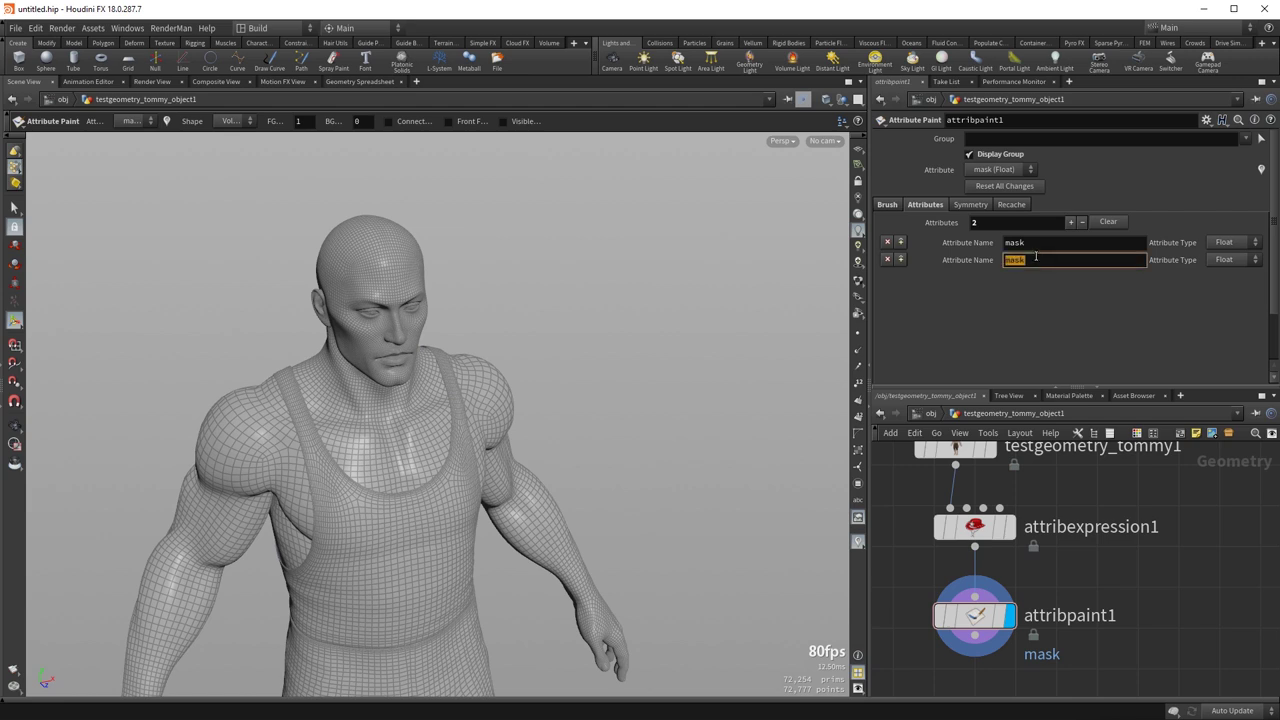
type("fuel")
key("Return")
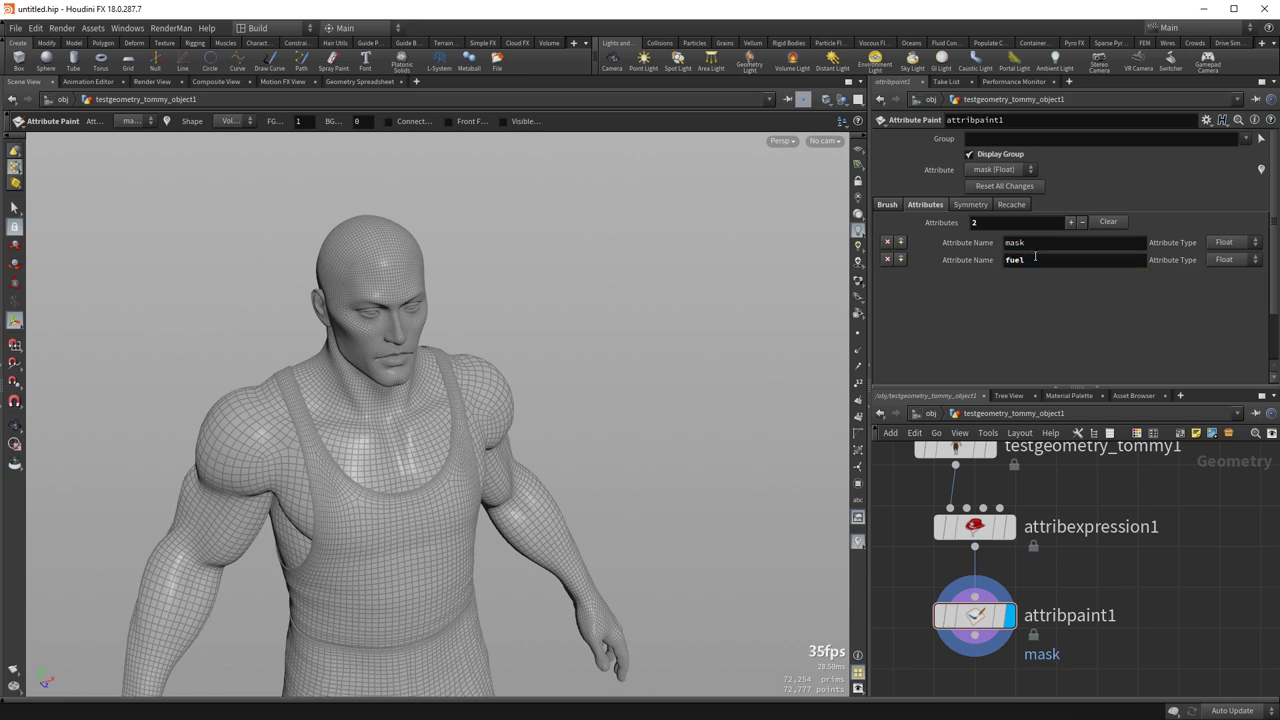
- Paint a short vertical mask stroke on the middle of the torso and view it from the side
left_click_drag(911, 578, 1018, 646)
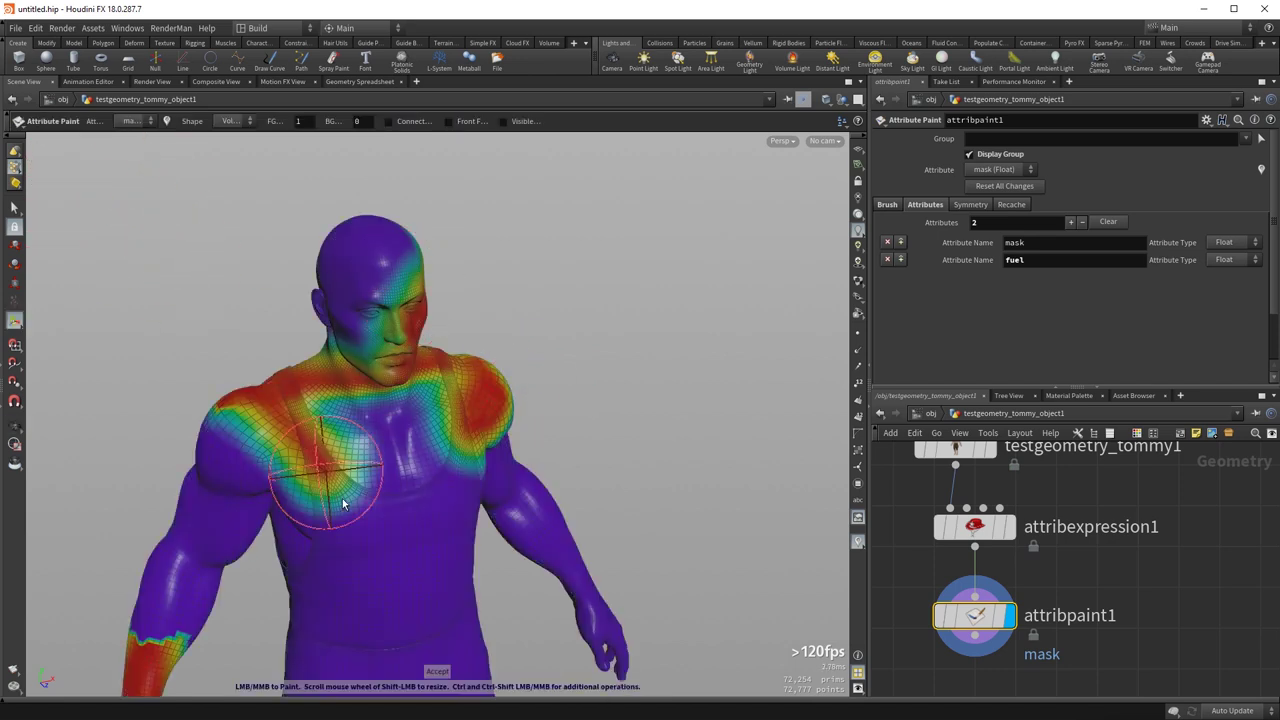
left_click_drag(414, 523, 400, 568)
middle_click_drag(445, 548, 471, 406, "alt")
mouse_move(340, 406)
left_mouse_down("alt")
mouse_move(468, 404)
mouse_move(223, 371)
mouse_move(300, 374)
mouse_move(392, 425)
left_mouse_up("alt")
key("Return")
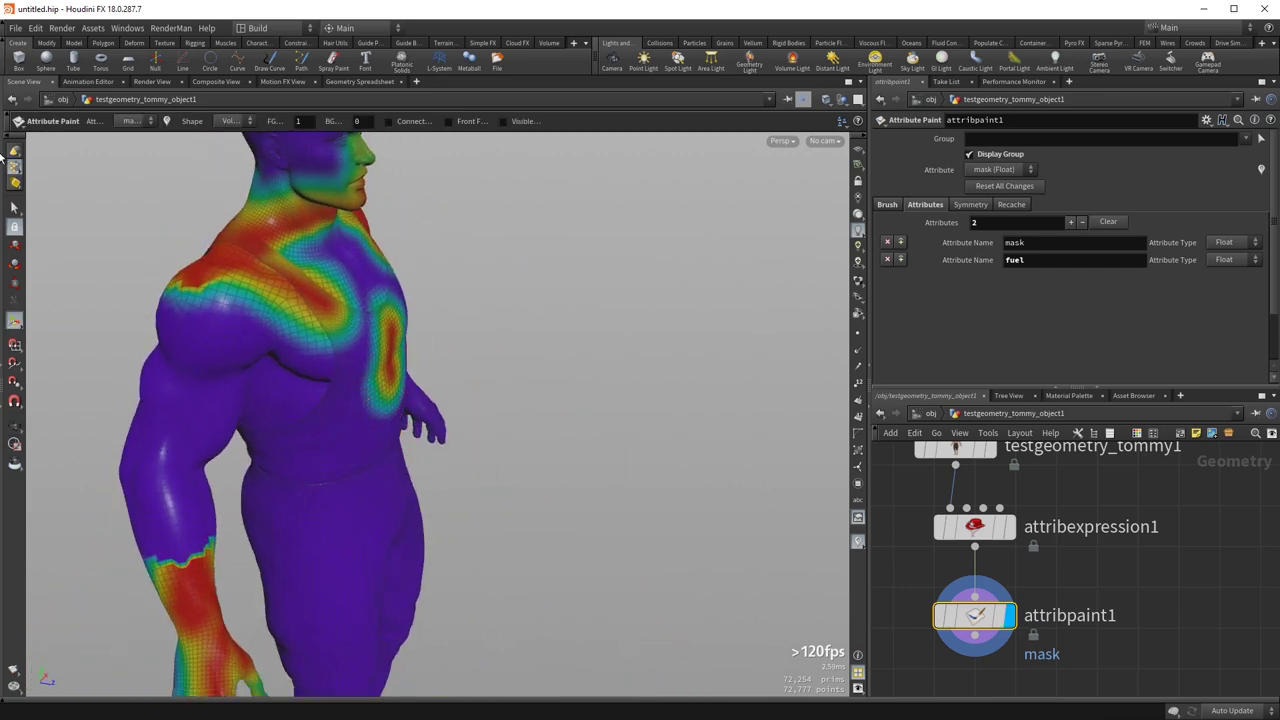
- Switch the painted attribute to fuel (Float) and paint a large letter F across the chest and abdomen
left_click(131, 121)
left_click(138, 148)
key("Escape")
mouse_move(400, 393)
left_mouse_down()
mouse_move(294, 366)
mouse_move(449, 503)
left_mouse_up()
key("Return")
left_click_drag(409, 400, 398, 585)
left_click_drag(352, 412, 480, 382)
left_click_drag(417, 480, 454, 494)
key("Escape")
mouse_move(408, 558)
left_mouse_down()
mouse_move(326, 509)
mouse_move(453, 496)
left_mouse_up()
key("Return")
- Compare the painted mask and fuel attributes and check attribpaint1's node information
left_click(130, 121)
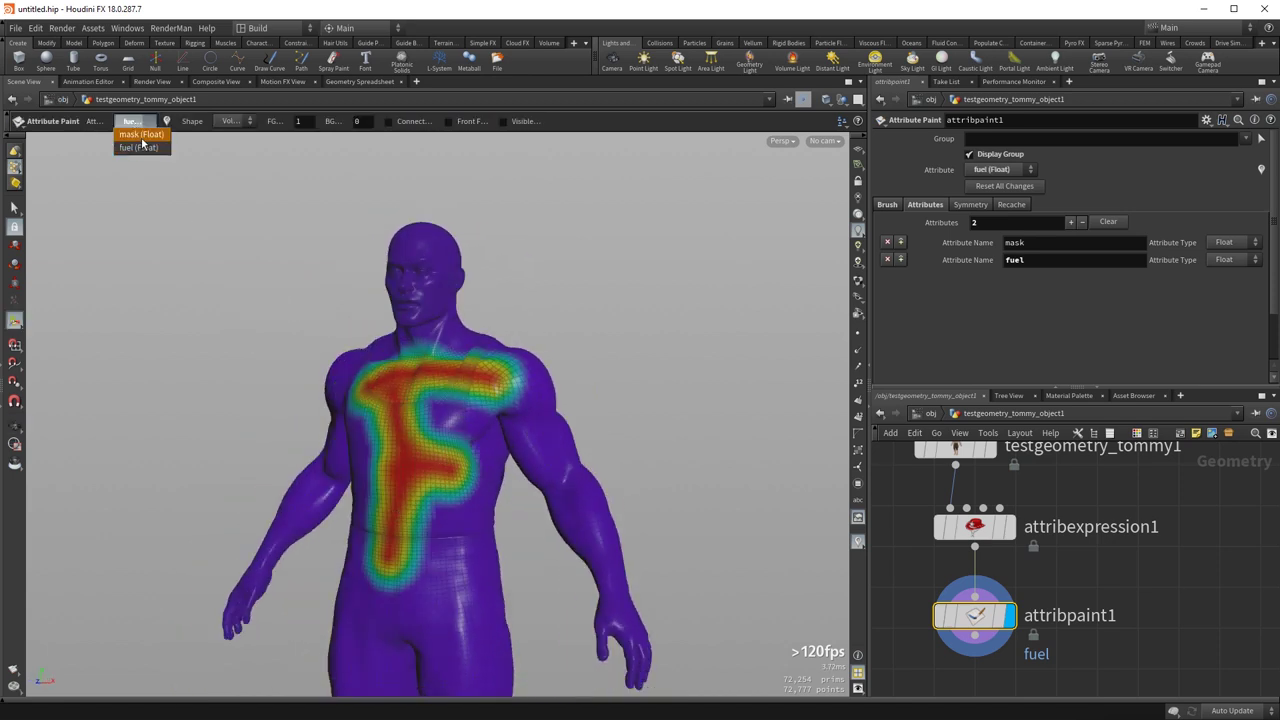
left_click(141, 136)
left_click(130, 121)
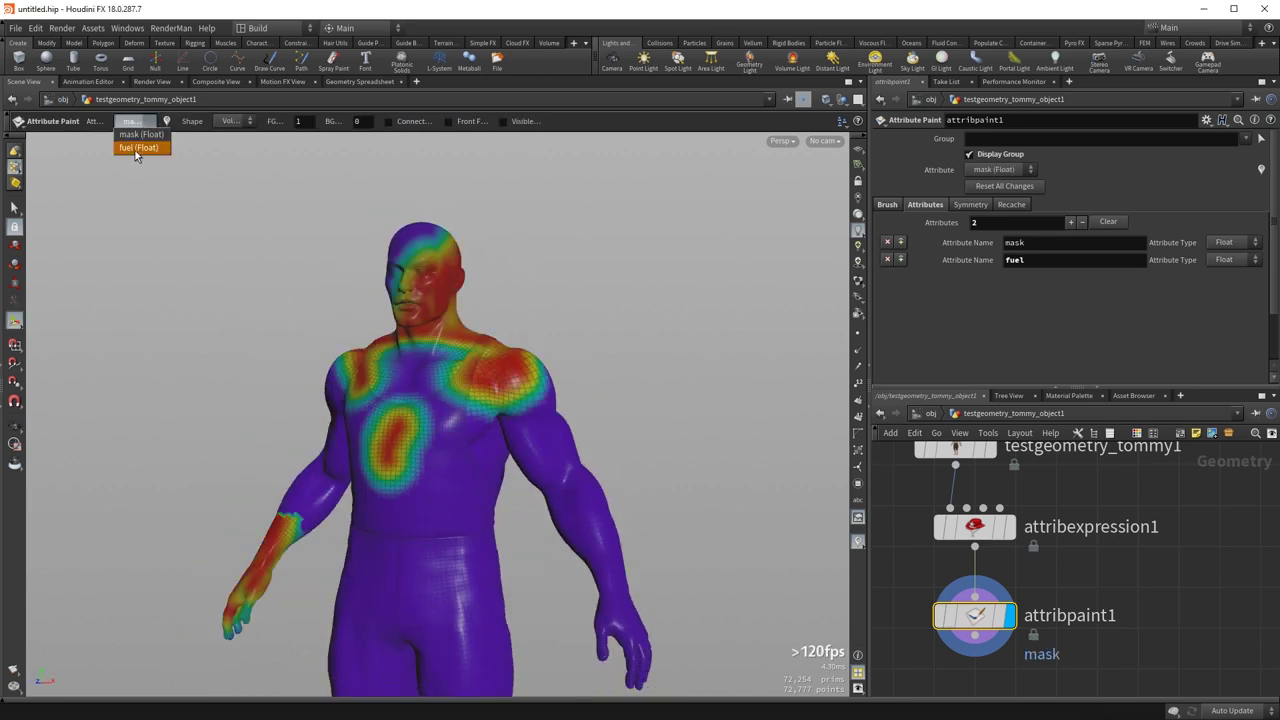
left_click(135, 150)
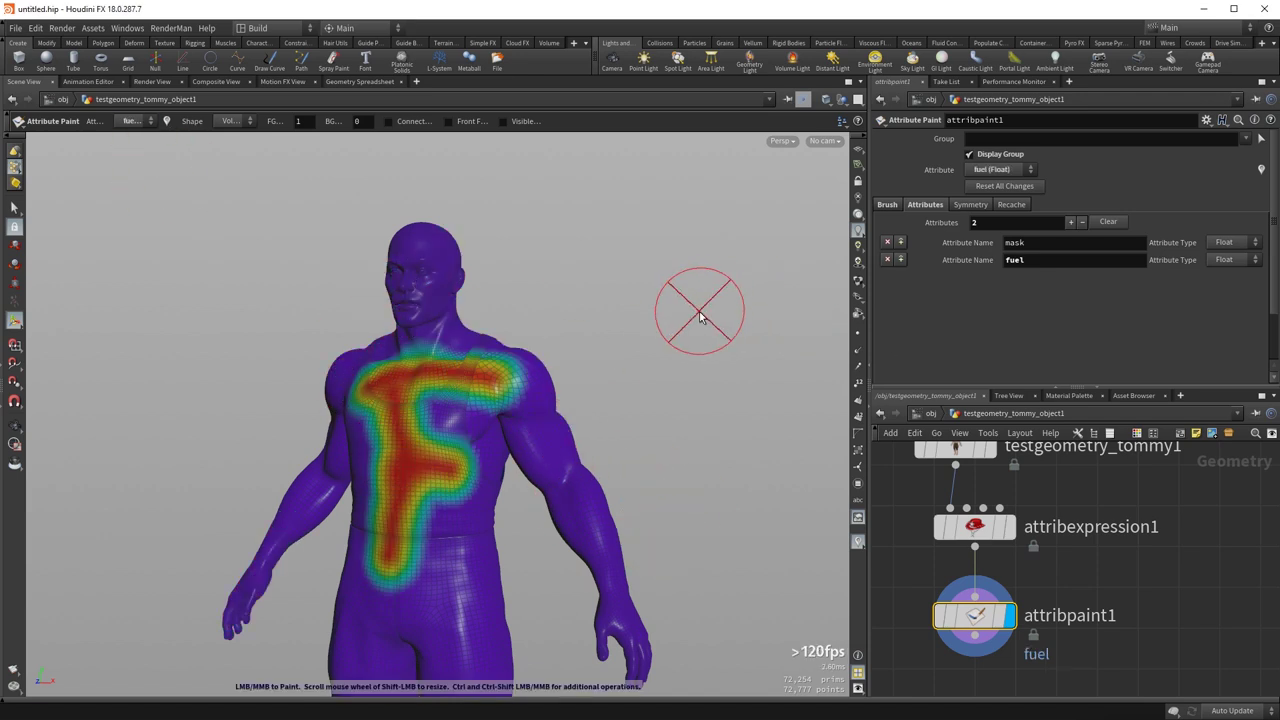
middle_click(971, 620)
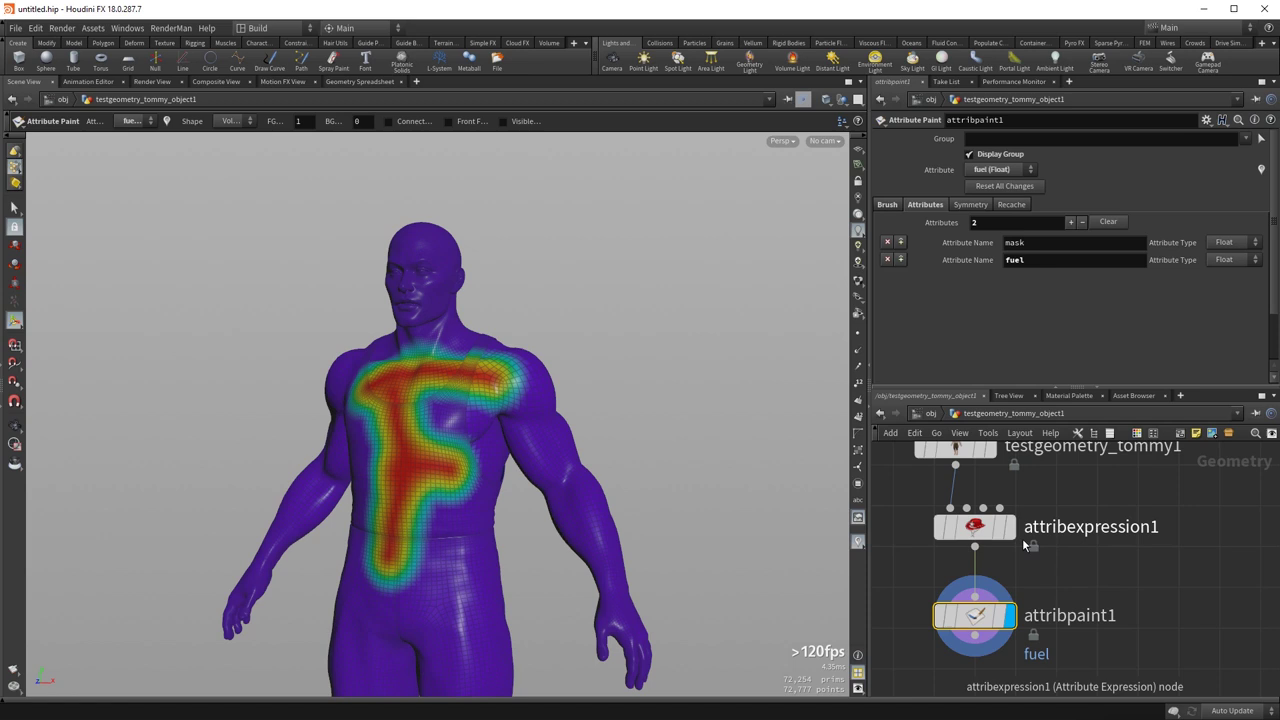
- Add a third paintable attribute named Cd and set its type to Color
left_click(1073, 223)
left_click(1040, 281)
type("c")
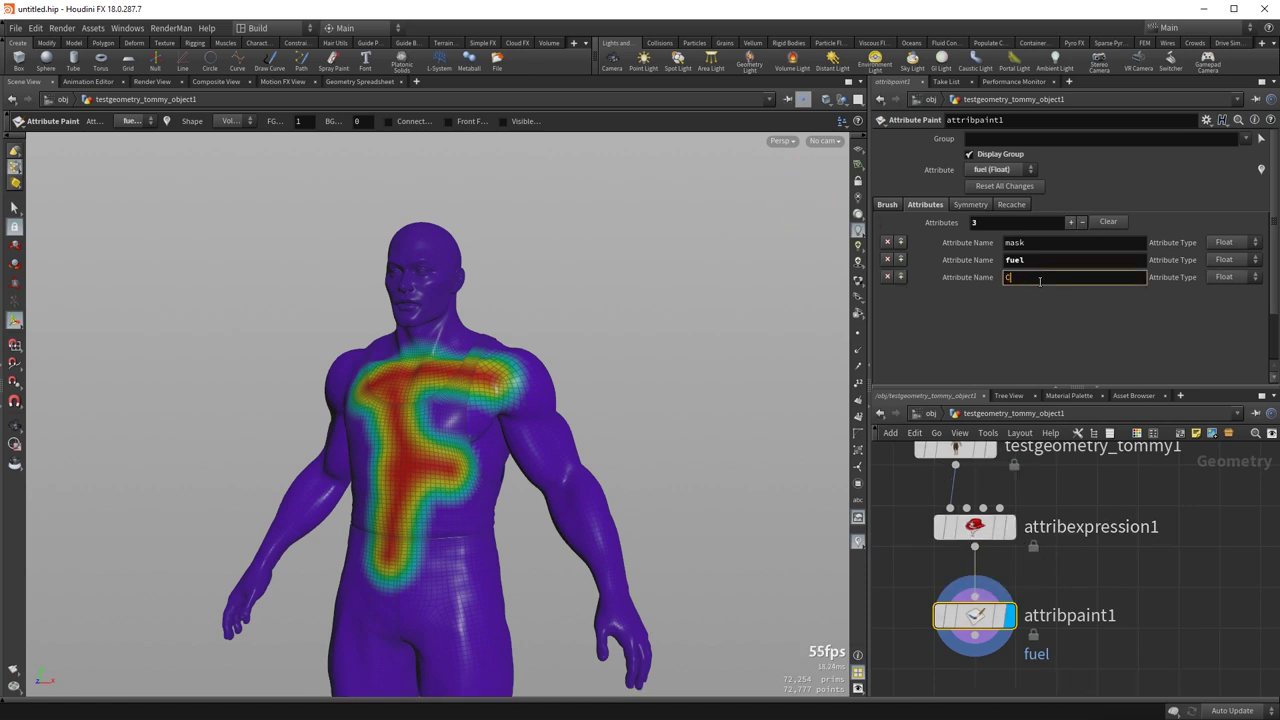
type("d")
key("Return")
left_click(1228, 277)
left_click(1228, 290)
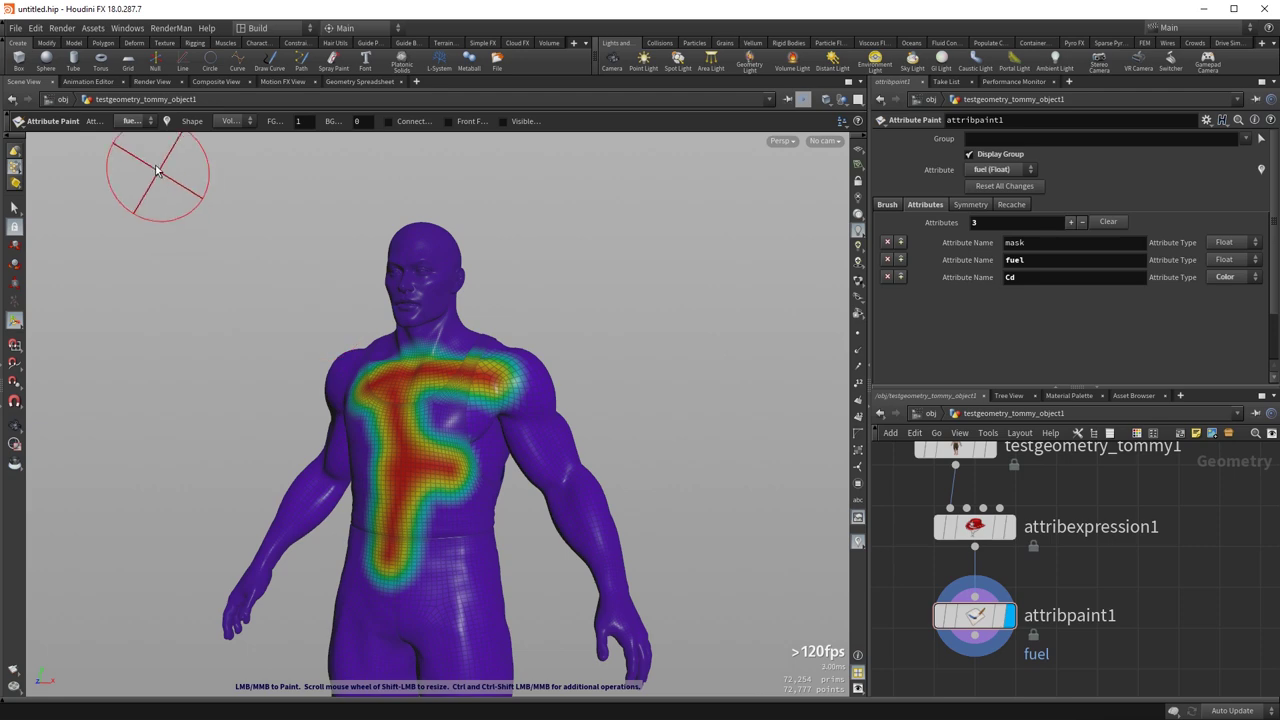
- Switch the painted attribute to Cd and paint crossing strokes on the torso with the black background color
left_click(130, 121)
left_click(135, 160)
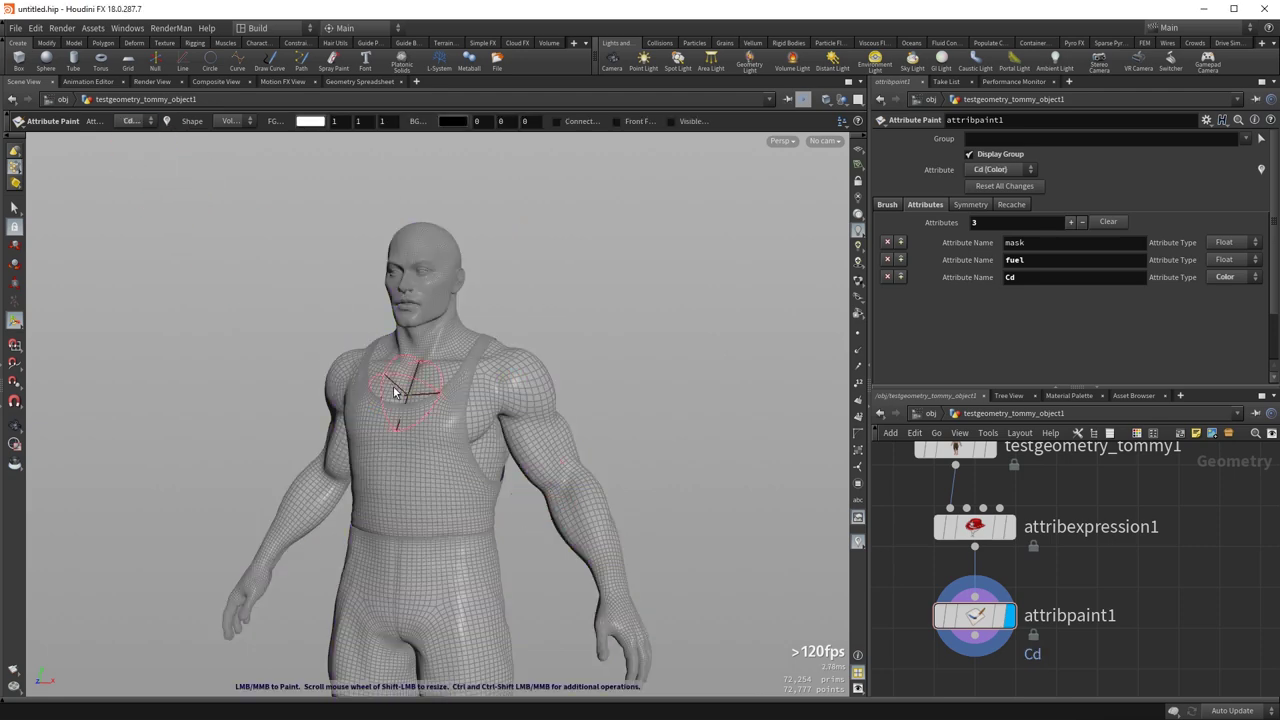
mouse_move(412, 435)
middle_mouse_down()
mouse_move(369, 514)
mouse_move(386, 468)
middle_mouse_up()
left_click_drag(406, 466, 509, 486, "alt")
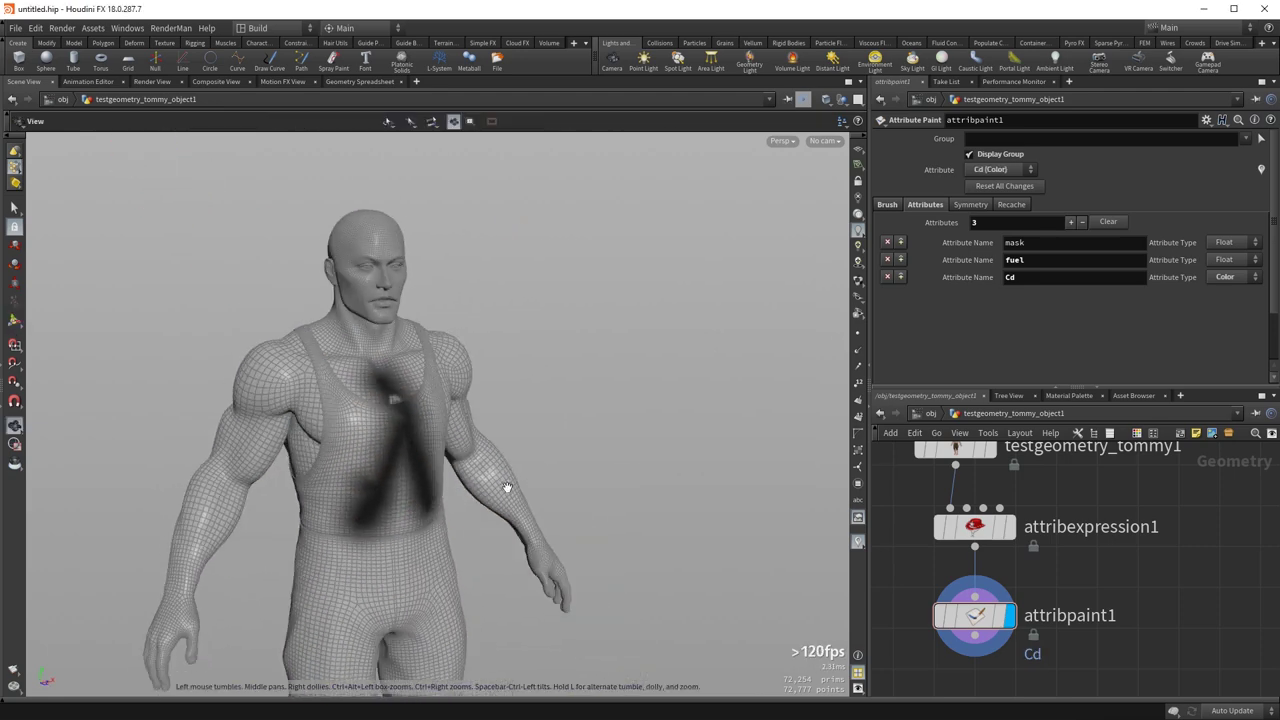
- Set the foreground color to green (0, 0.5, 0) and paint the face and neck with it
left_click(310, 121)
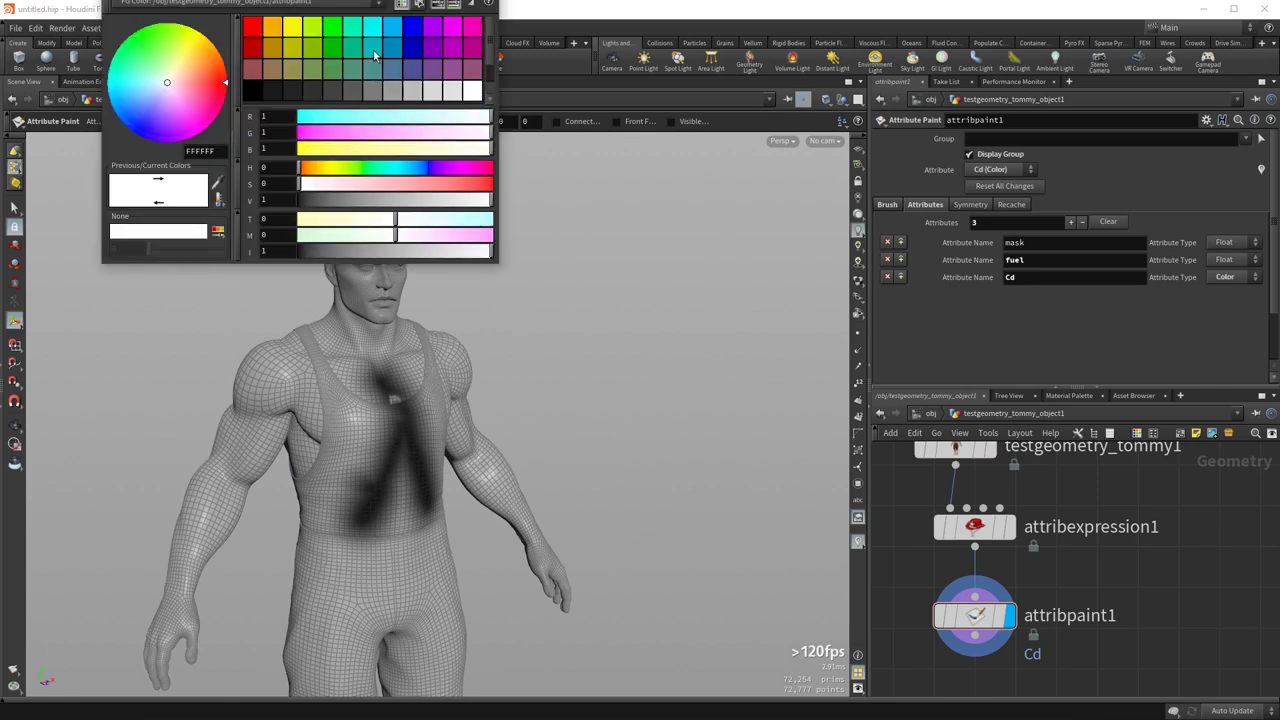
left_click(342, 48)
mouse_move(329, 280)
left_mouse_down()
mouse_move(371, 299)
mouse_move(400, 280)
mouse_move(346, 286)
mouse_move(400, 234)
left_mouse_up()
mouse_move(383, 331)
left_mouse_down("alt")
mouse_move(289, 349)
mouse_move(350, 336)
left_mouse_up("alt")
left_click_drag(414, 251, 409, 294)
left_click_drag(477, 326, 491, 380, "alt")
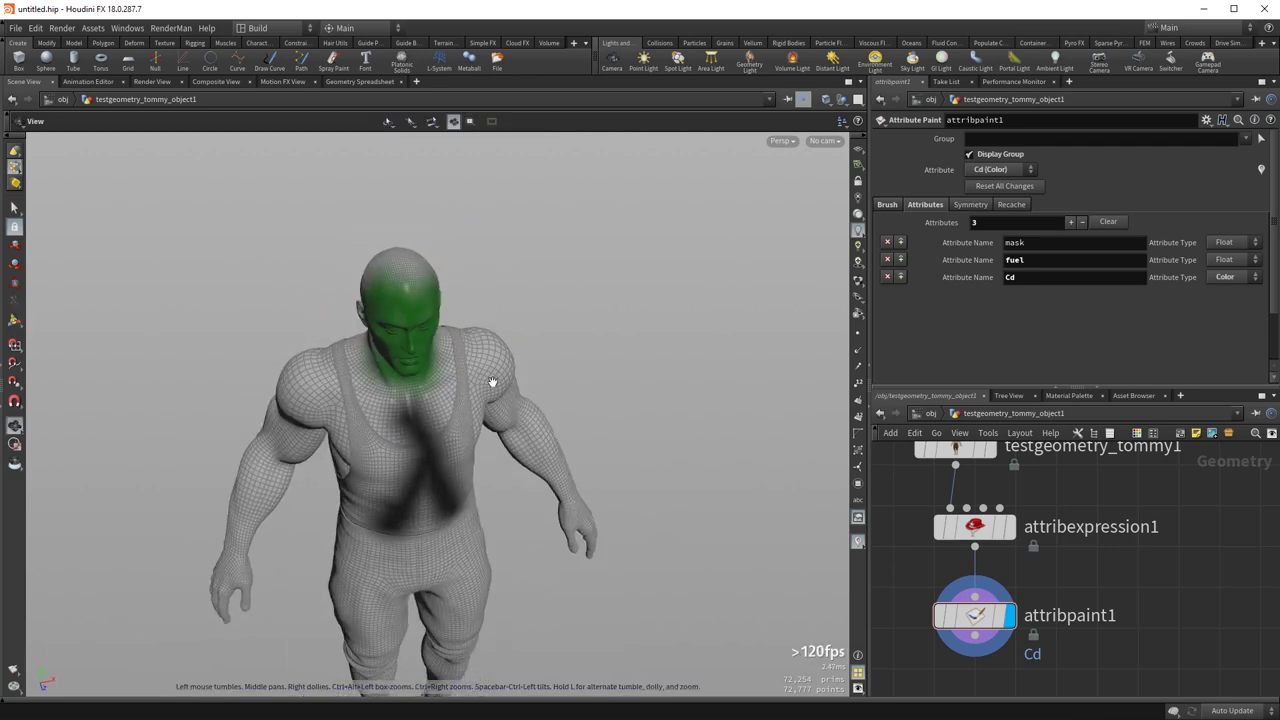
mouse_move(438, 447)
left_mouse_down("alt")
mouse_move(494, 329)
mouse_move(541, 470)
left_mouse_up("alt")
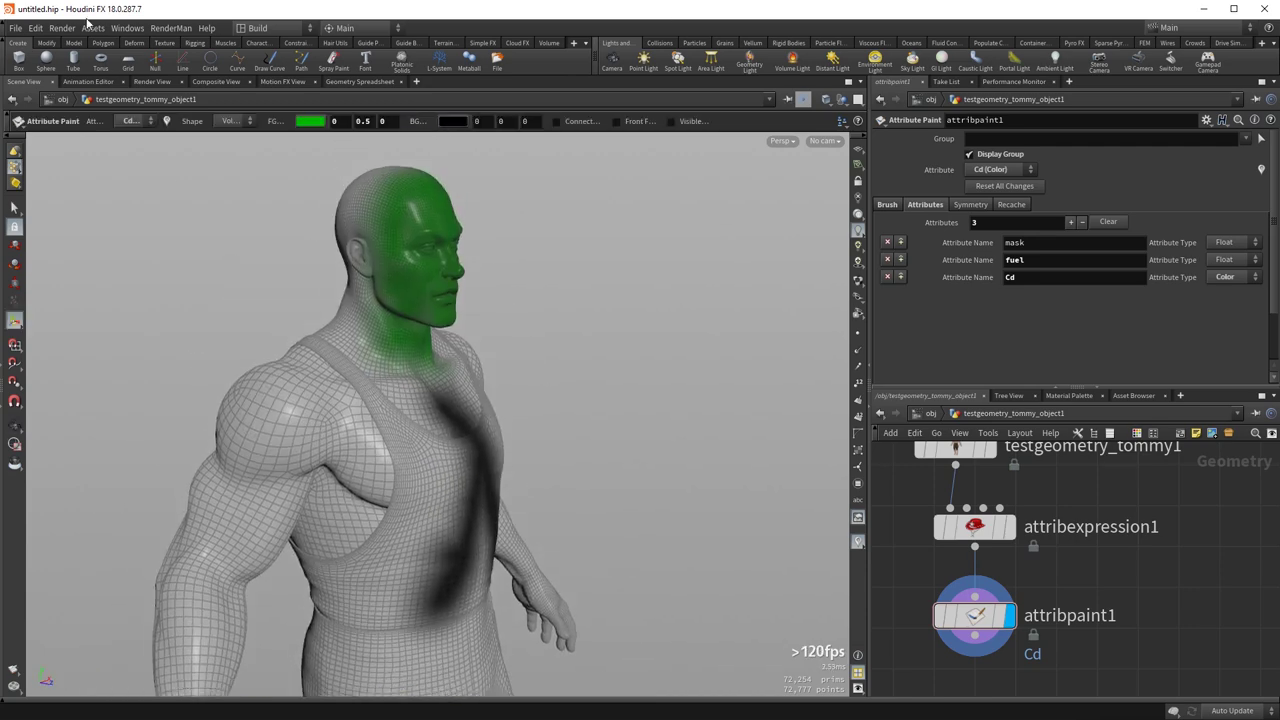
- Cycle the displayed paint attribute through mask, fuel and Cd, and check attribpaint1's node information
left_click(128, 122)
left_click(128, 122)
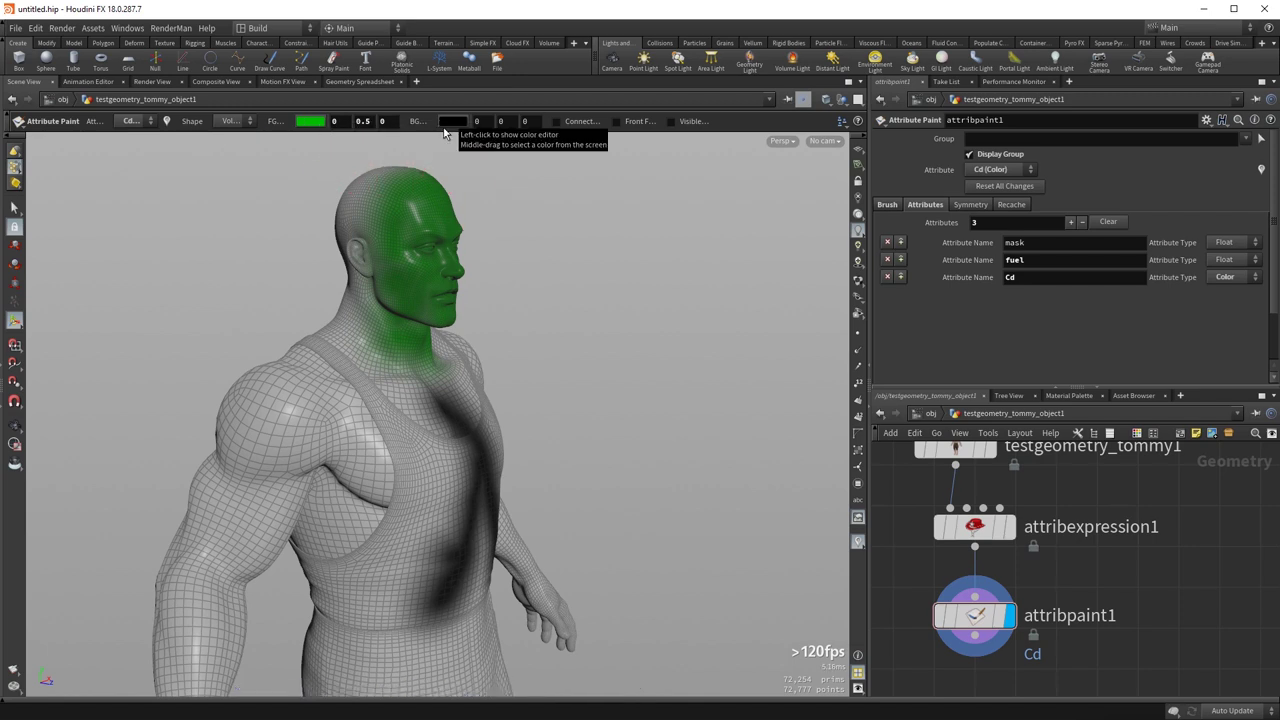
left_click(135, 121)
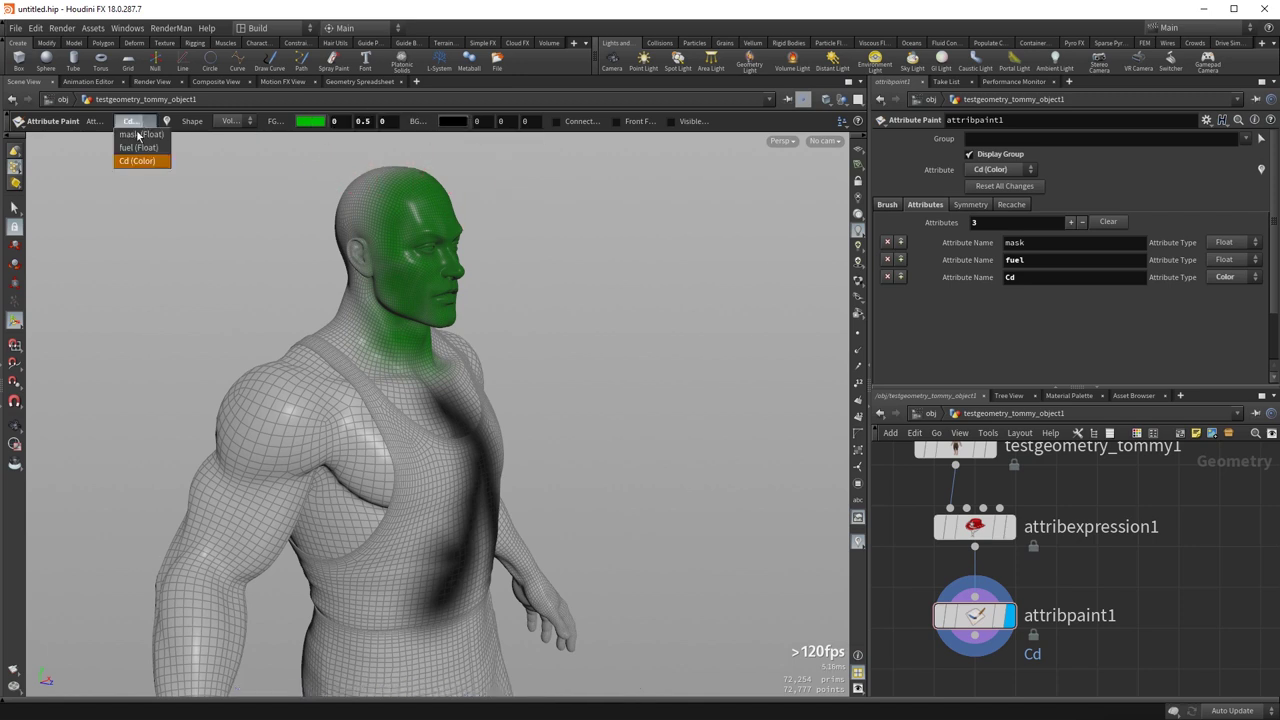
left_click(132, 140)
left_click(132, 121)
left_click(132, 150)
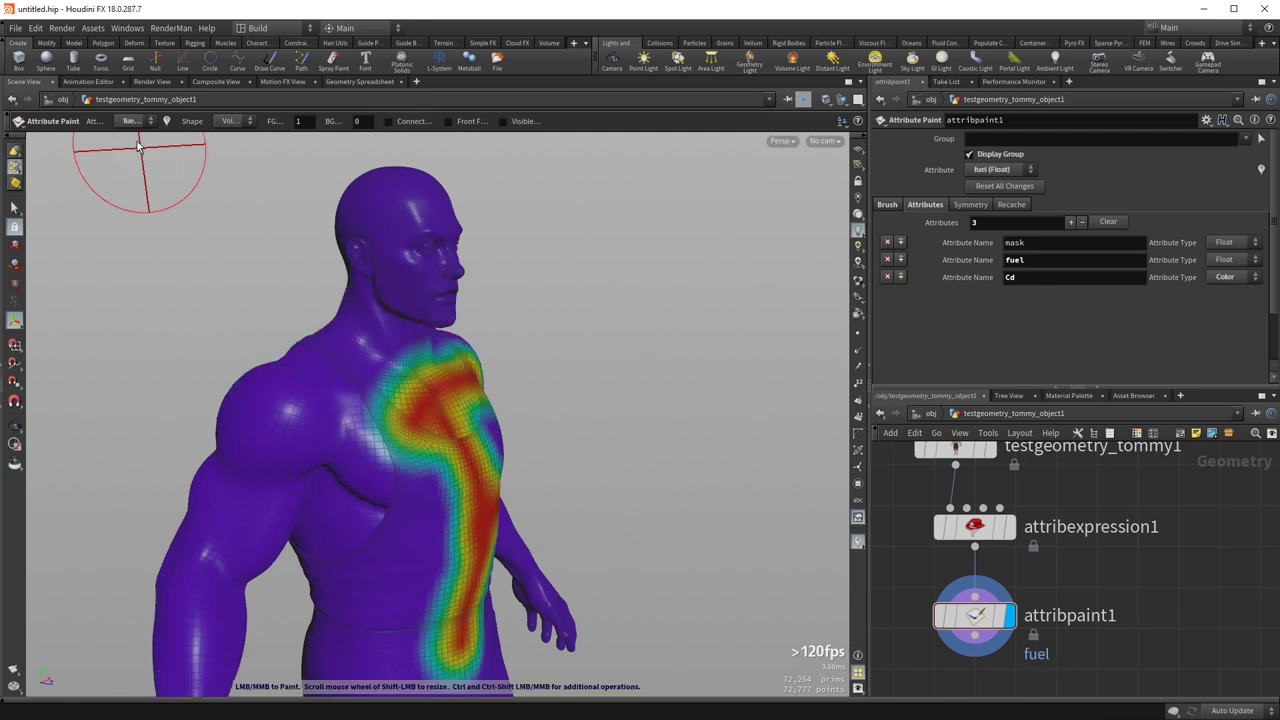
left_click(129, 121)
left_click(132, 130)
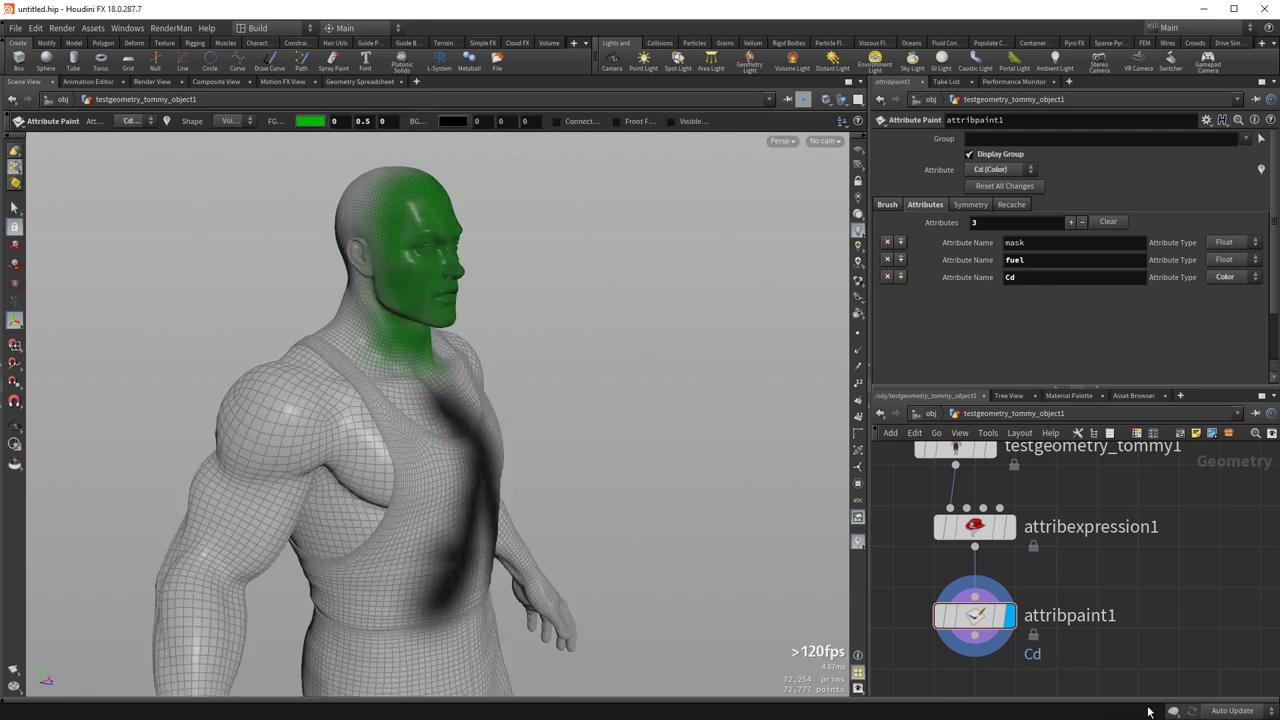
middle_click(986, 605)
- Add a fourth paintable attribute named entity and set its type to Integer
left_click(1071, 223)
left_click(1065, 295)
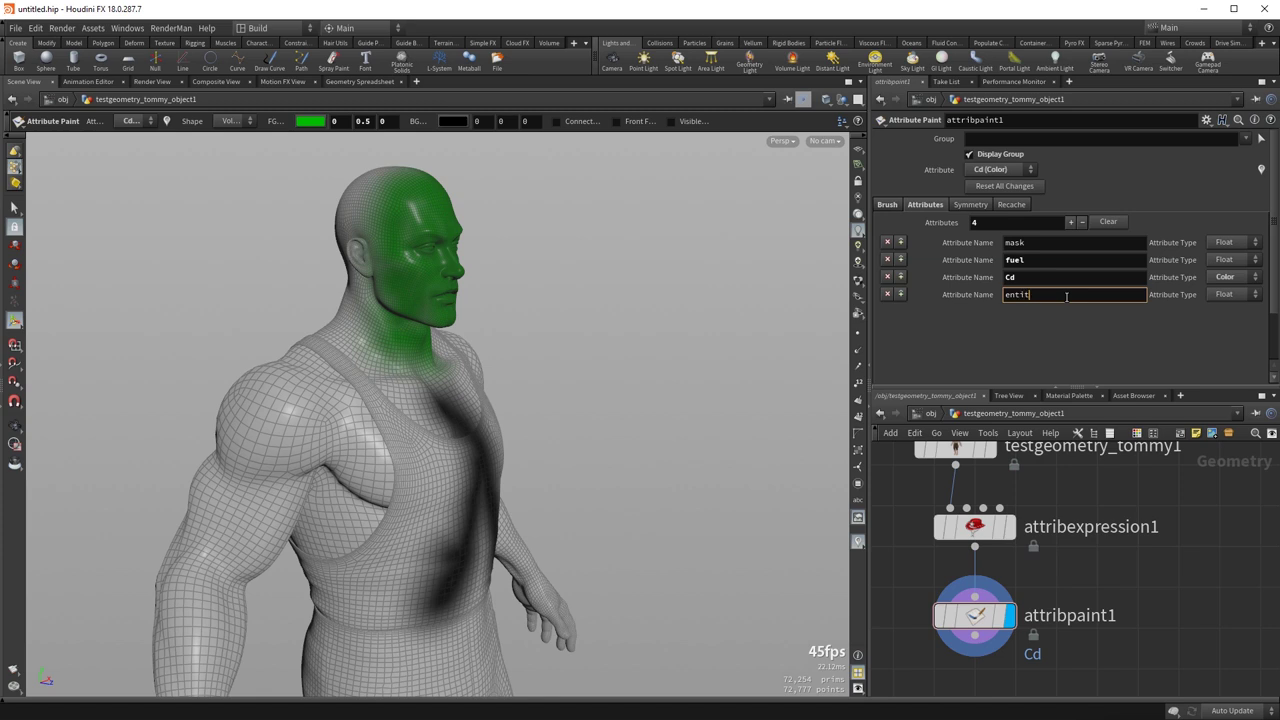
key("Return")
left_click(1245, 295)
left_click(1216, 335)
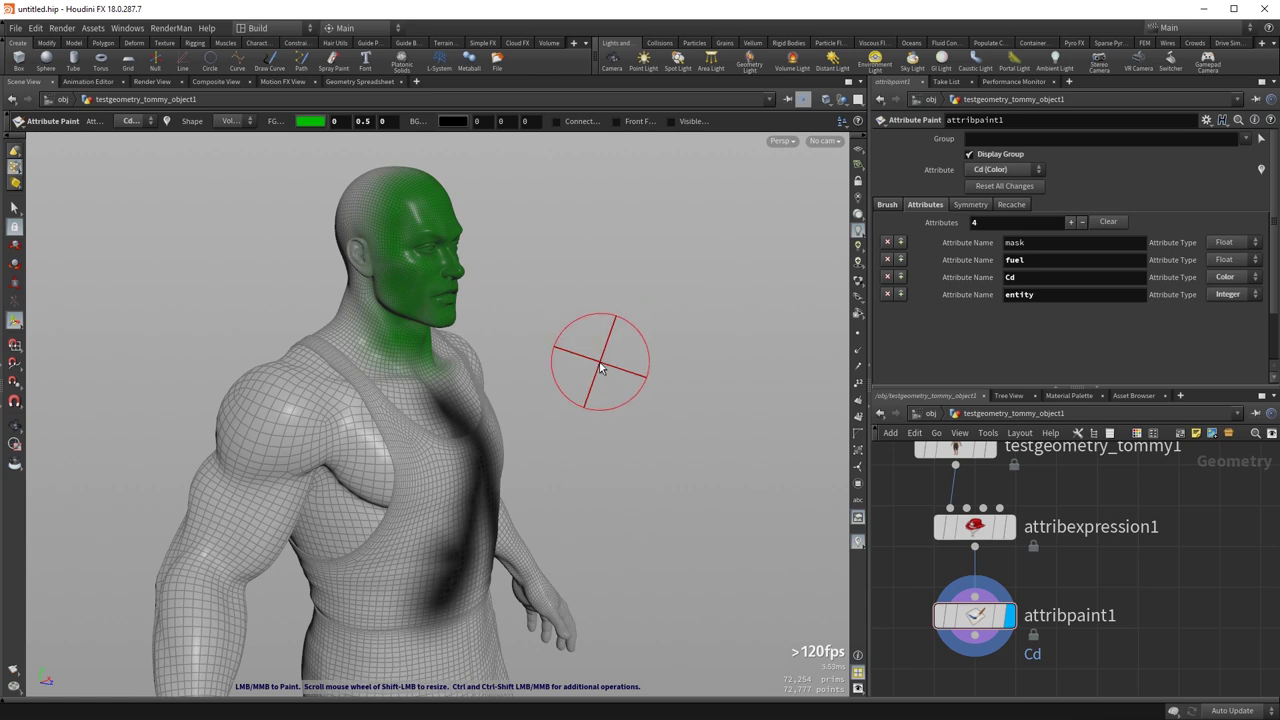
- Switch the painted attribute to entity (Integer) and view the figure from the front
left_click(131, 121)
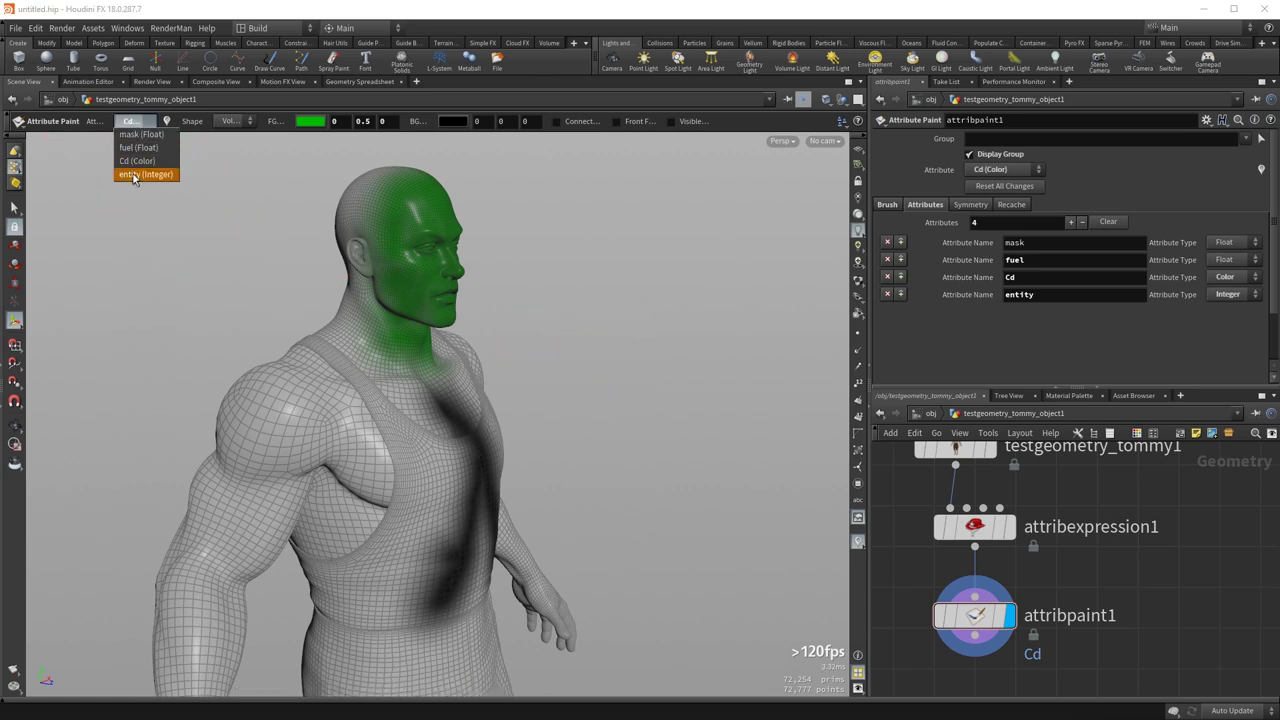
left_click(133, 175)
key("Escape")
mouse_move(624, 392)
left_mouse_down()
mouse_move(509, 423)
mouse_move(527, 418)
mouse_move(523, 531)
mouse_move(586, 477)
mouse_move(380, 466)
mouse_move(540, 440)
mouse_move(614, 503)
mouse_move(606, 557)
mouse_move(549, 471)
left_mouse_up()
key("Return")
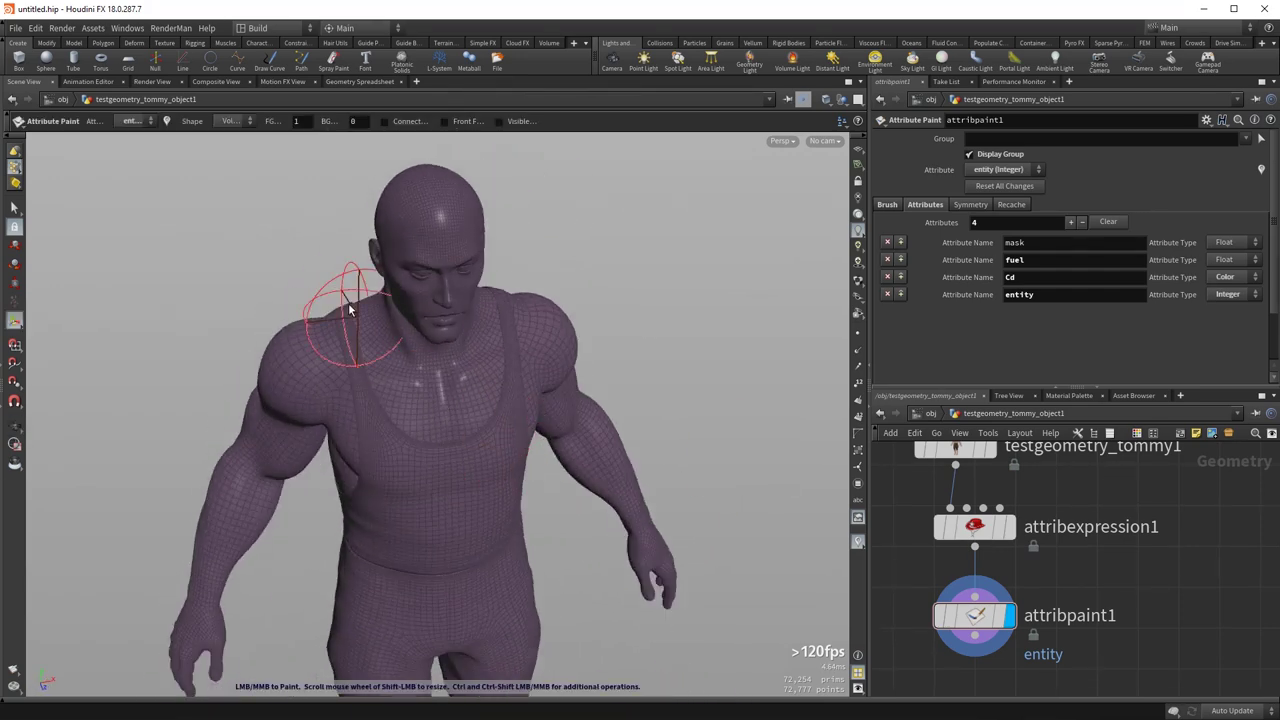
- Set Paint Mode to Add and BG Integer to -1, and paint overlapping entity strokes on the abdomen
left_click(884, 206)
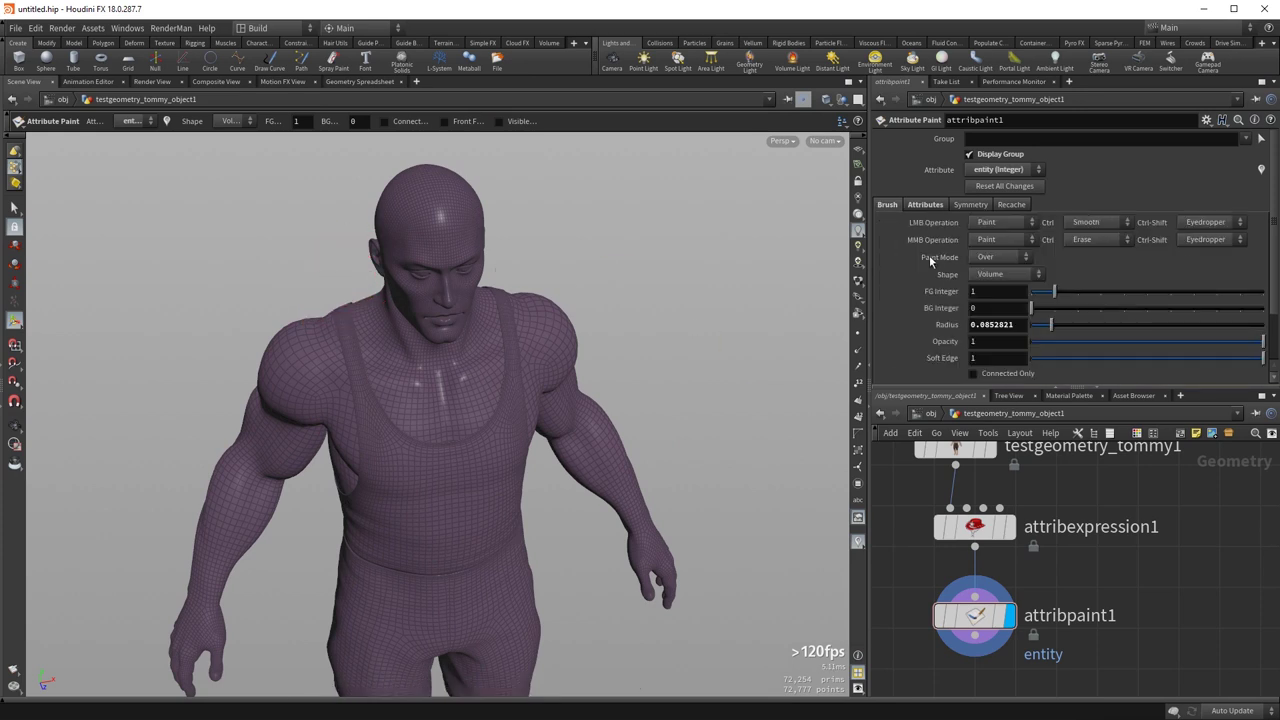
left_click(995, 258)
left_click(980, 296)
type("-")
key("Return")
mouse_move(466, 503)
left_mouse_down()
mouse_move(426, 549)
mouse_move(472, 554)
mouse_move(432, 498)
mouse_move(458, 534)
mouse_move(451, 566)
mouse_move(469, 460)
left_mouse_up()
- Change the brush shape to Fill, enable Connected Only, and fill the tank top in Add mode
key("n")
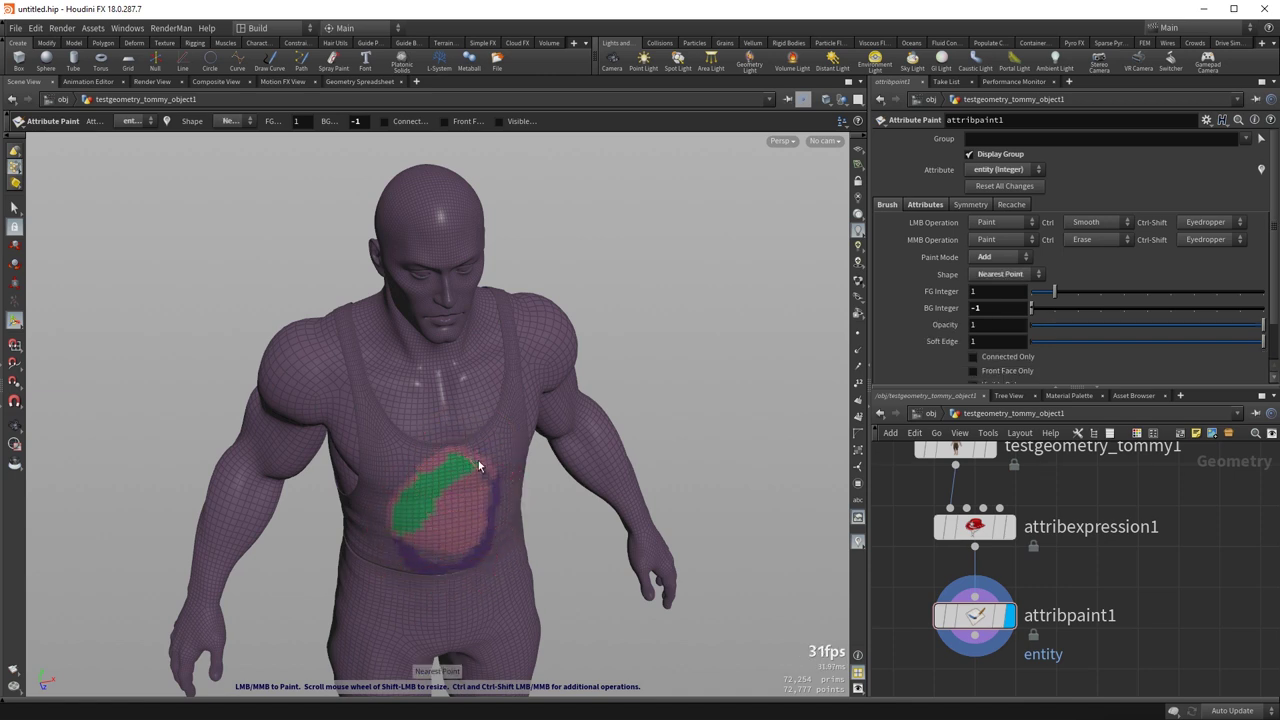
key("f")
left_click(400, 119)
left_click(462, 508)
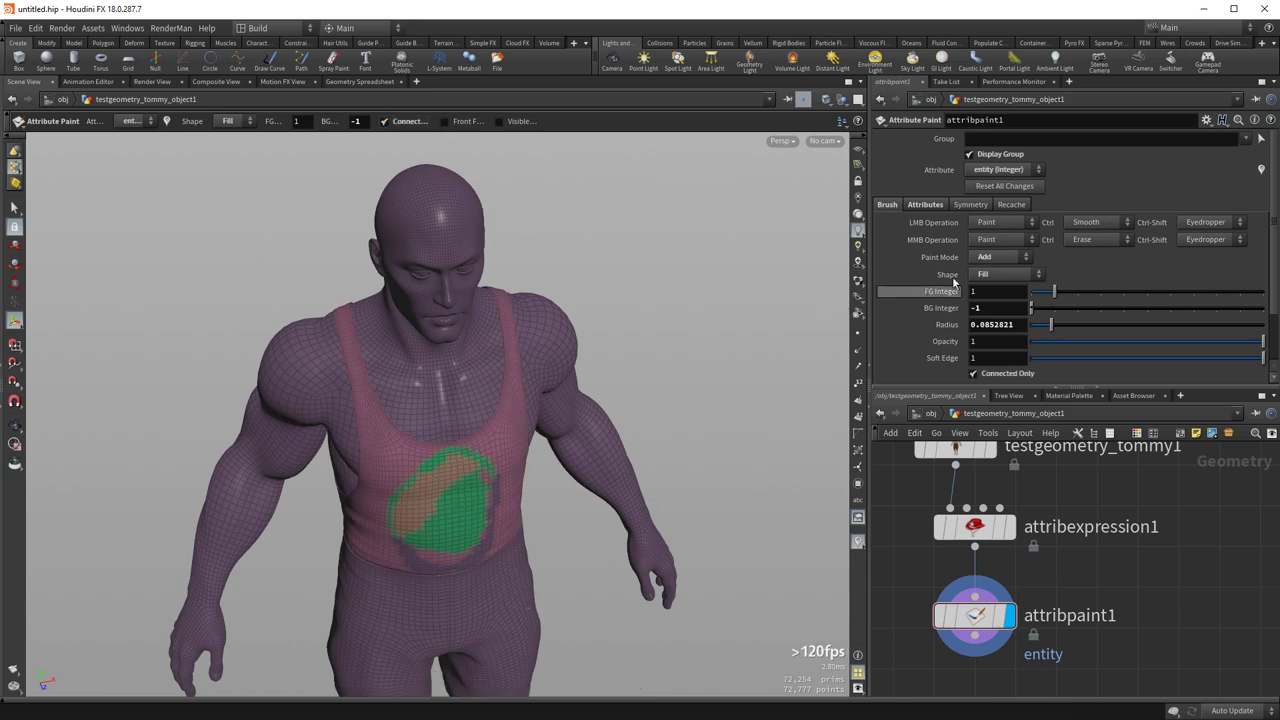
- Set Paint Mode to Over and fill the tank top with an entity value of 1
left_click(1000, 257)
left_click(990, 291)
left_click(446, 489)
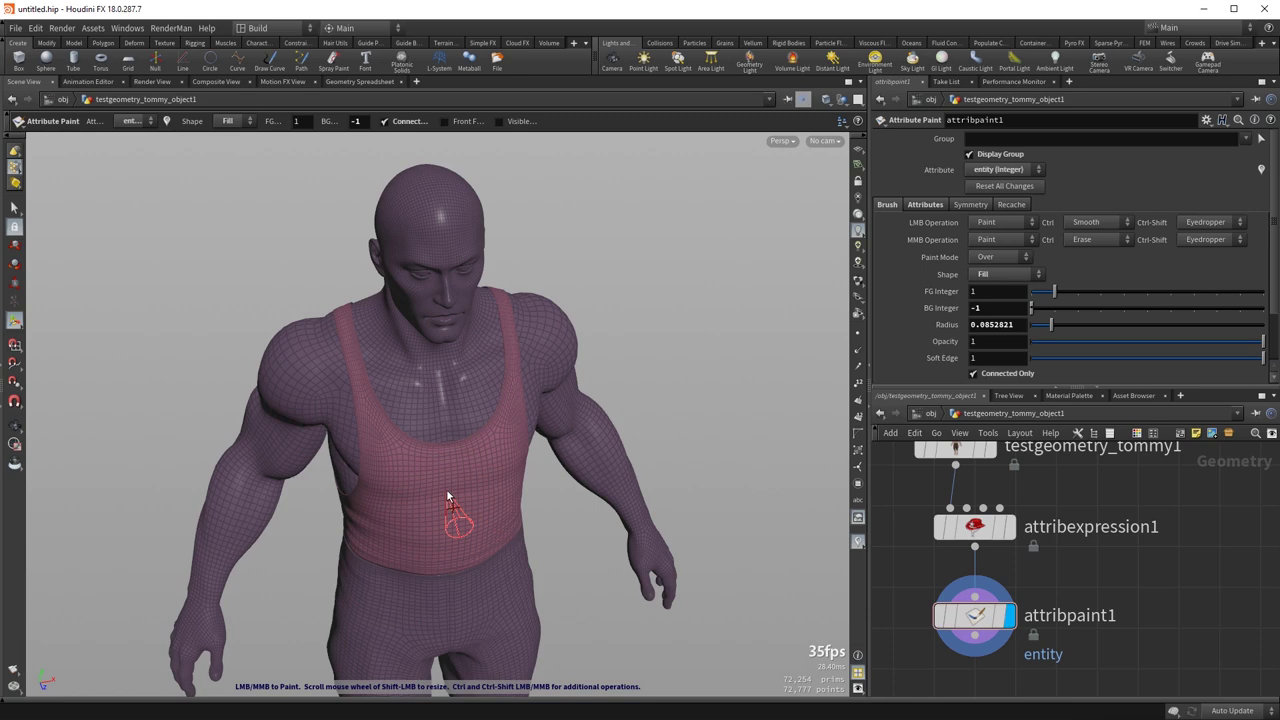
- Set Paint Mode to Add and fill the pants with an entity value using the Fill brush
left_click(989, 276)
left_click(995, 277)
left_click(1000, 257)
left_click(990, 274)
left_click_drag(460, 450, 369, 506, "alt")
middle_click_drag(377, 540, 441, 357, "alt")
left_click_drag(441, 357, 485, 383)
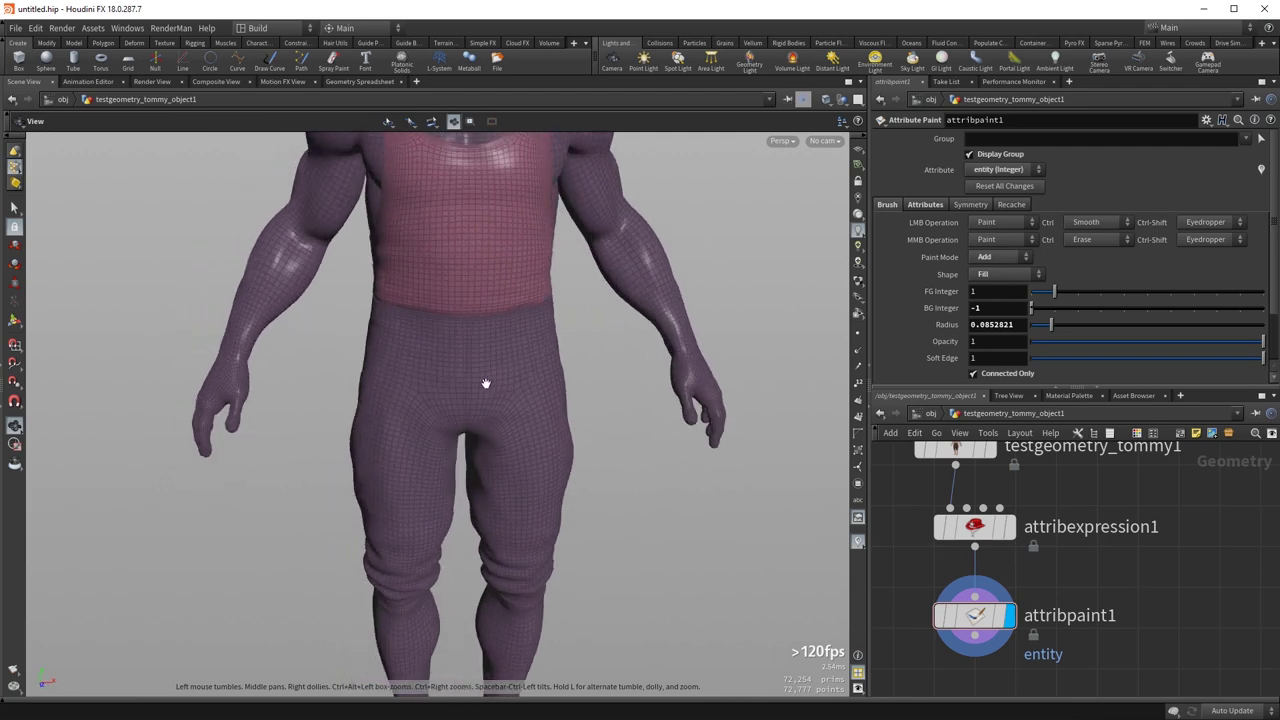
mouse_move(458, 431)
left_mouse_down()
mouse_move(586, 323)
mouse_move(431, 360)
left_mouse_up()
key("Return")
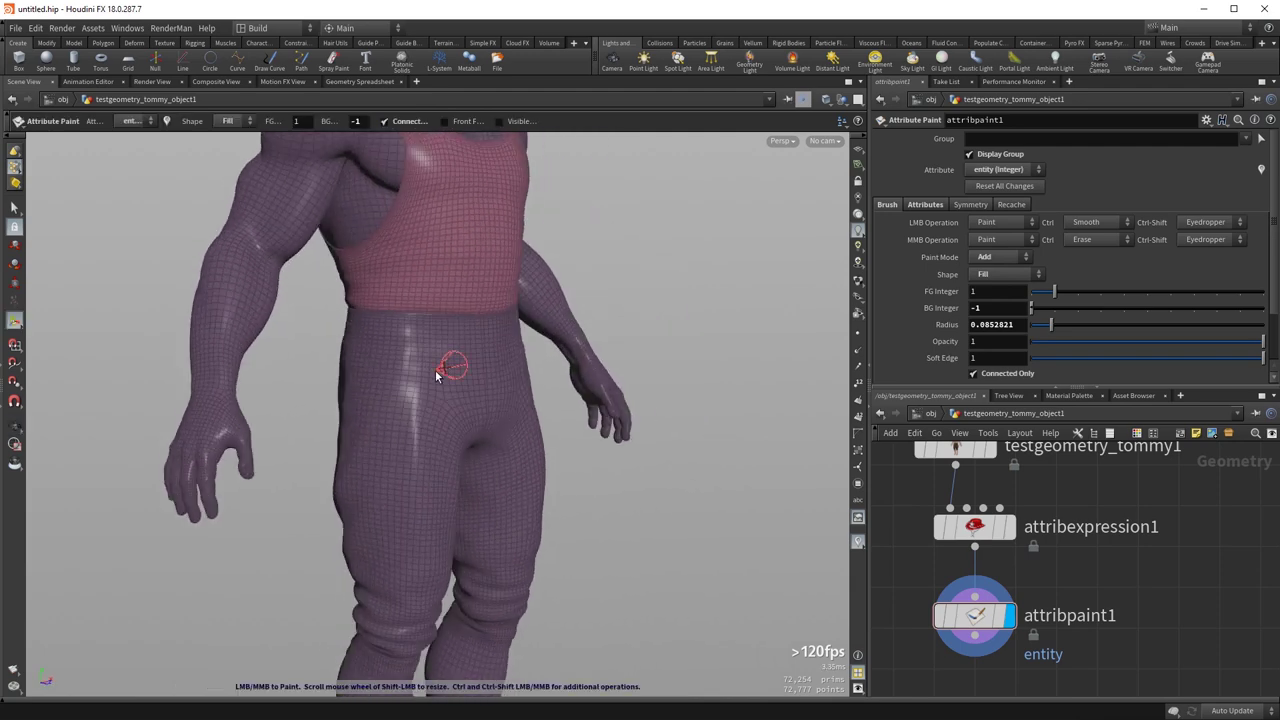
left_click(440, 381)
left_click(454, 378)
left_click_drag(636, 300, 483, 300, "alt")
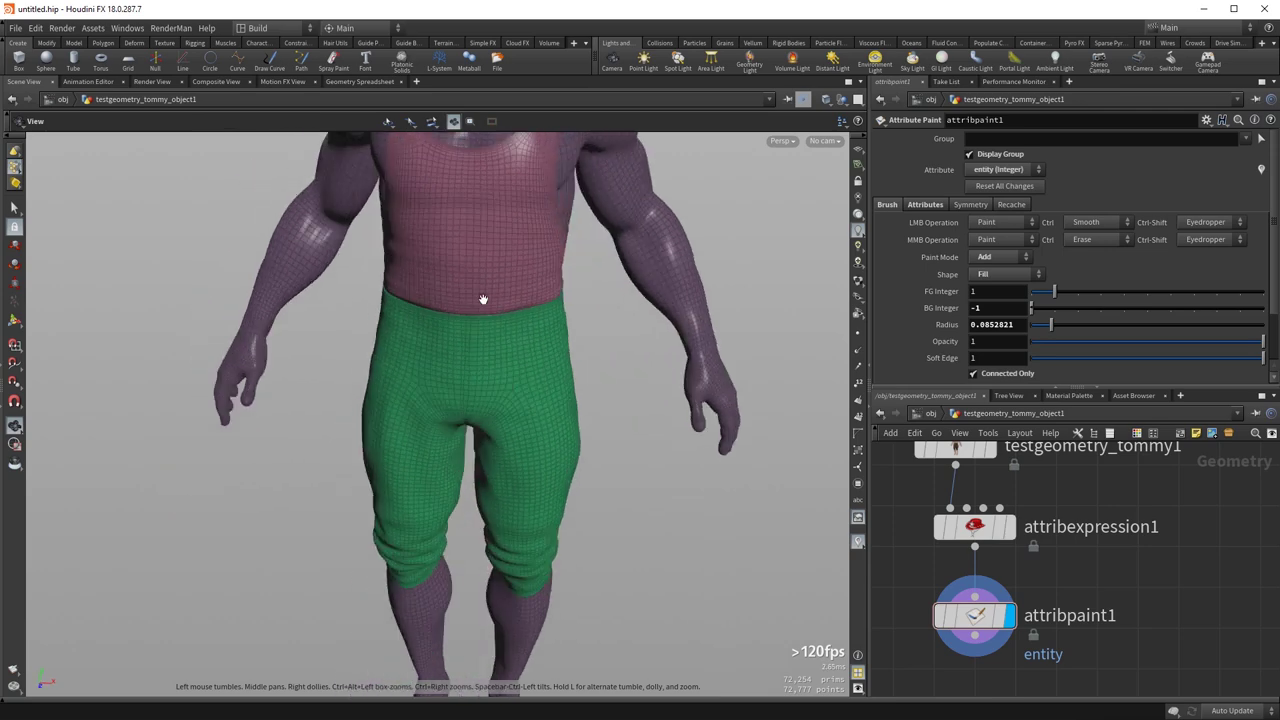
- Fill both eyes with entity values in Add mode
middle_click_drag(483, 300, 519, 539, "alt")
right_click_drag(519, 539, 774, 463)
left_click_drag(774, 463, 677, 526)
middle_click_drag(652, 474, 517, 626)
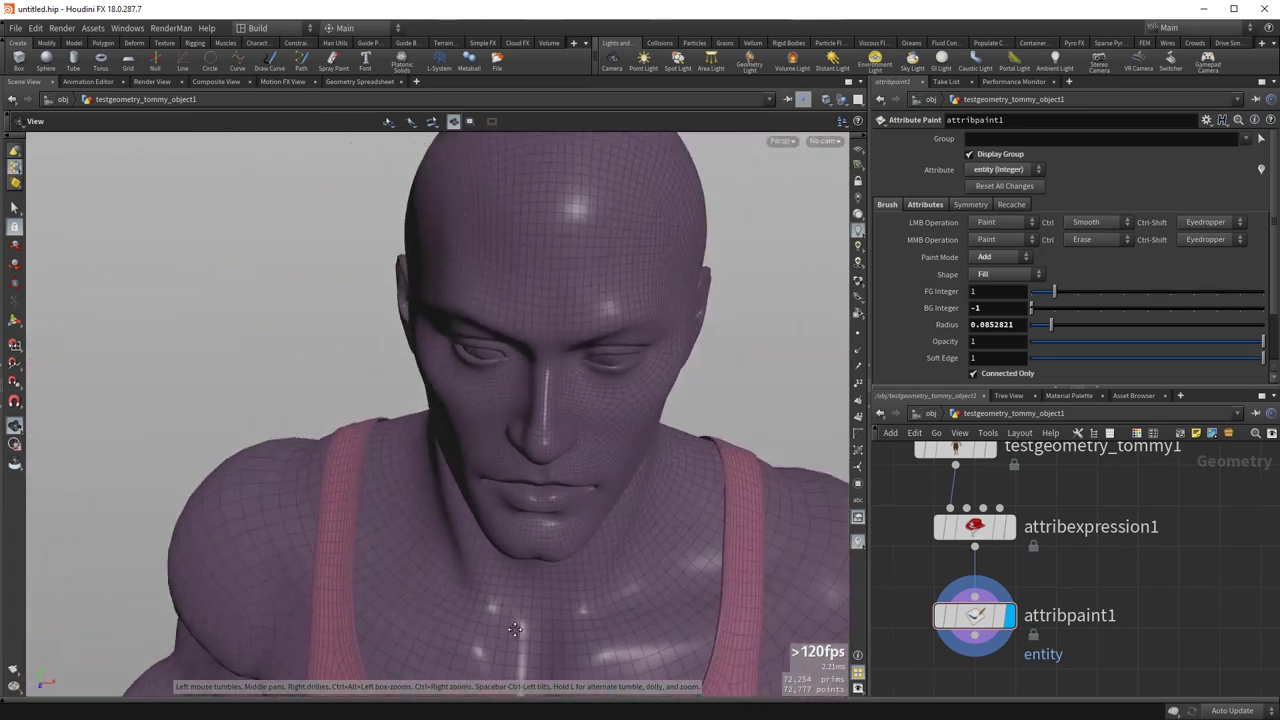
left_click_drag(516, 630, 534, 582)
key("Return")
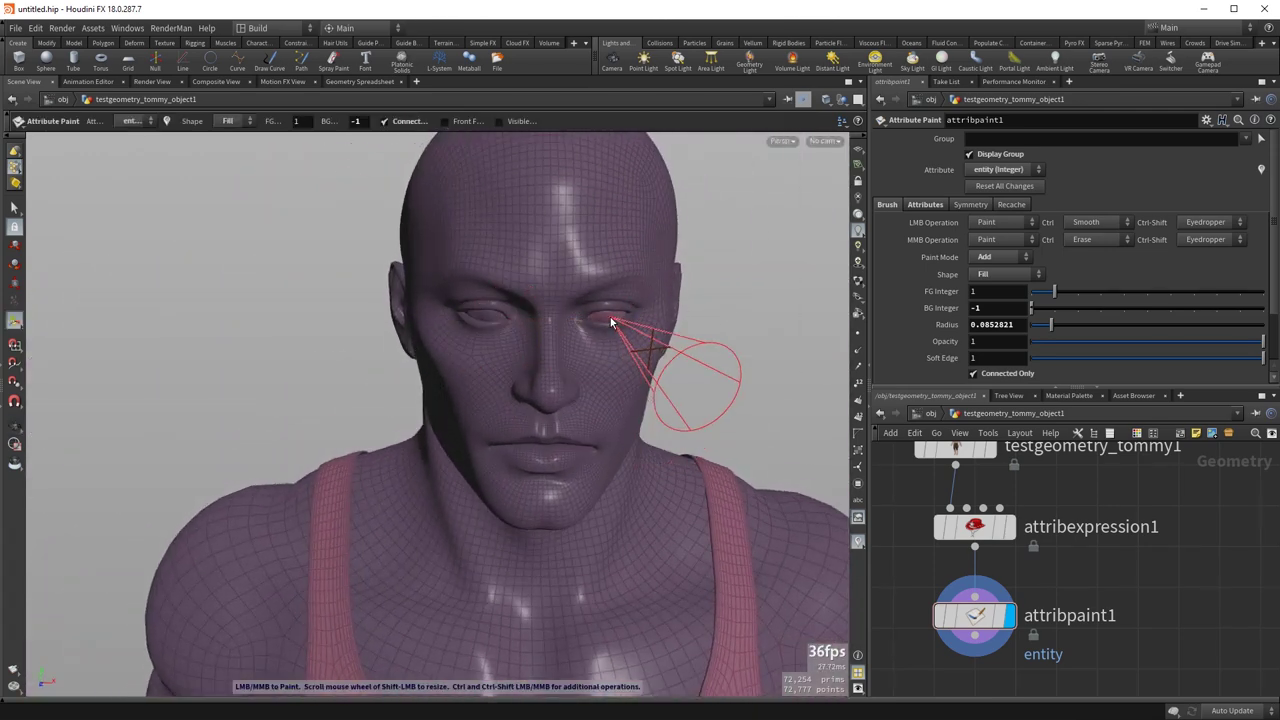
left_click(611, 321)
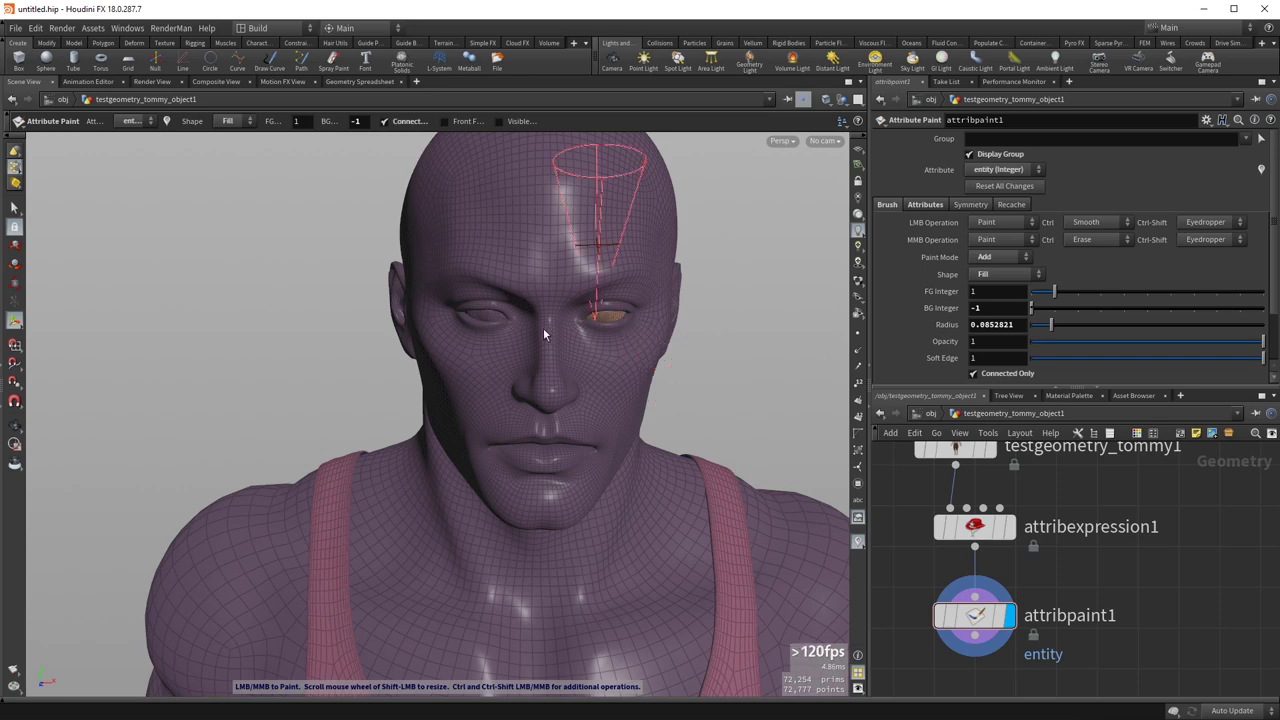
left_click(490, 321)
- Fill the geometry inside the mouth, between the lips, with the Fill brush in Add mode
key("Escape")
left_click_drag(557, 423, 560, 377)
right_click_drag(503, 508, 634, 467)
key("Return")
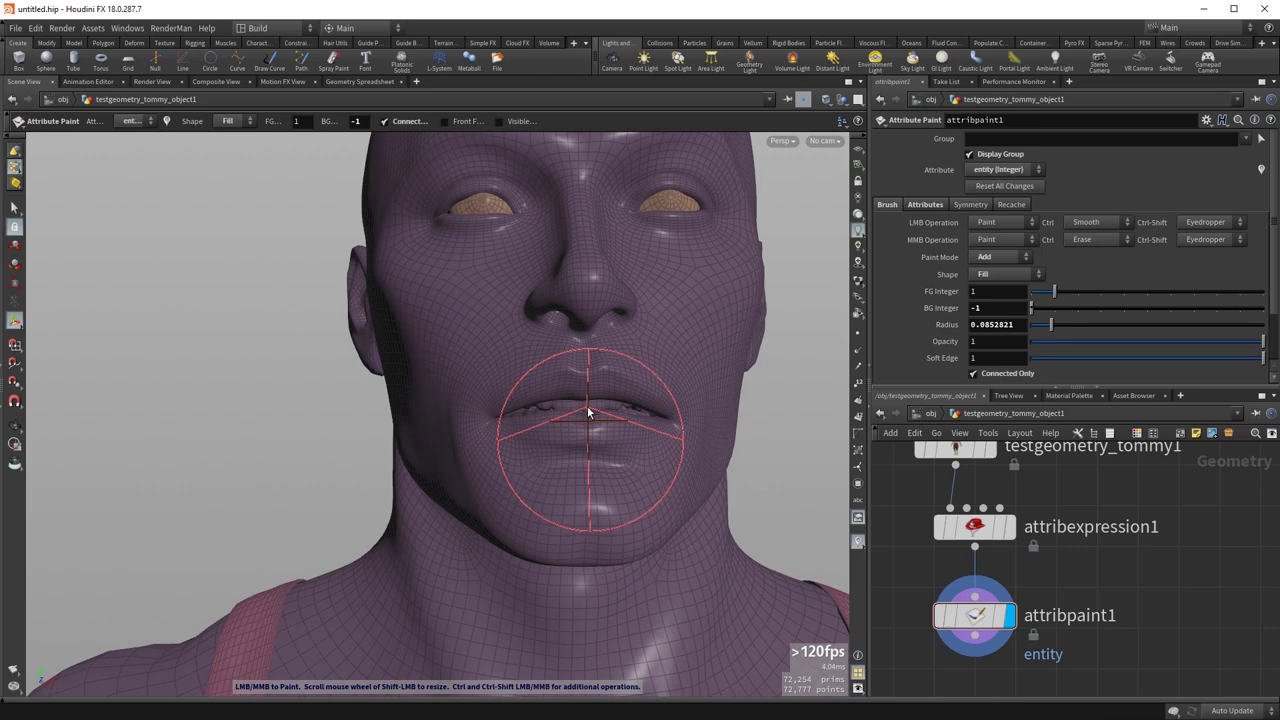
left_click(588, 412)
- Examine the filled entity regions of the figure in wireframe and shaded display
key("Escape")
left_click_drag(520, 405, 650, 440)
right_click_drag(565, 469, 420, 540)
key("w")
middle_click_drag(505, 511, 420, 346)
left_click_drag(454, 503, 605, 515)
middle_click_drag(605, 515, 486, 320)
right_click_drag(486, 320, 254, 514)
mouse_move(254, 514)
left_mouse_down()
mouse_move(331, 497)
mouse_move(305, 537)
mouse_move(400, 540)
mouse_move(306, 537)
left_mouse_up()
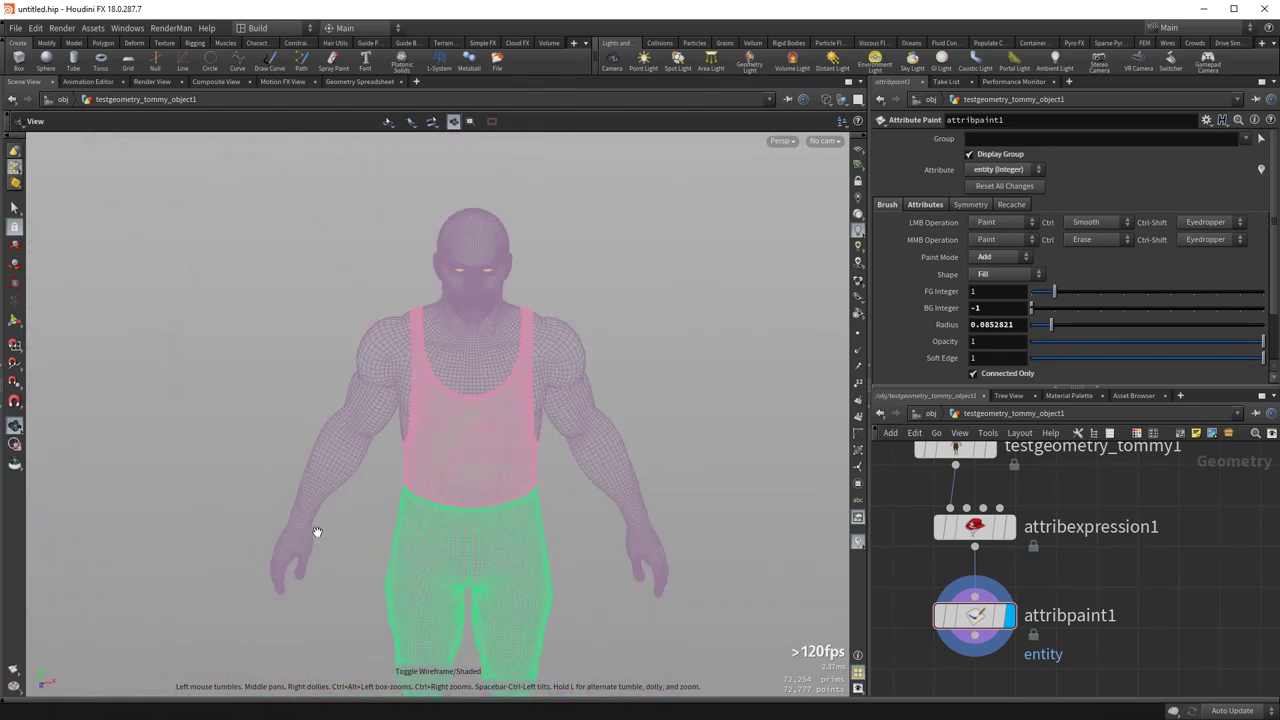
key("w")
key("Return")
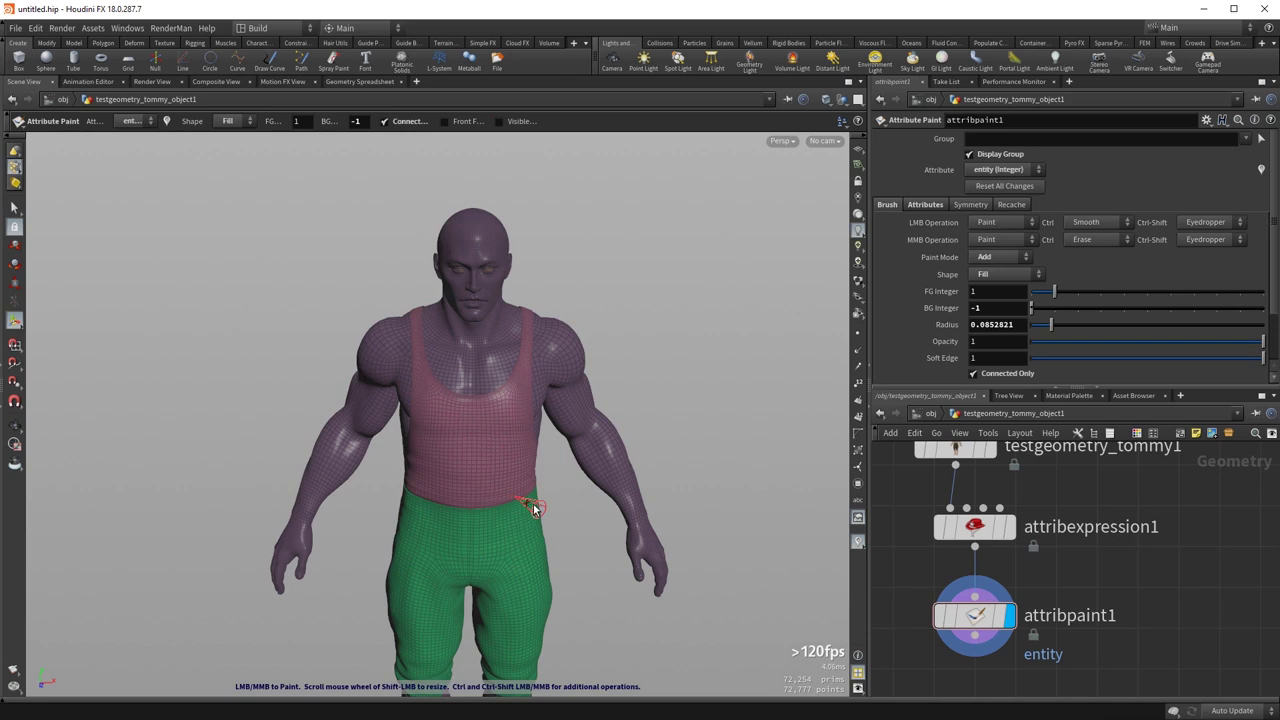
- Read the attributes and primitive groups in the node info of attribexpression1
middle_click(971, 606)
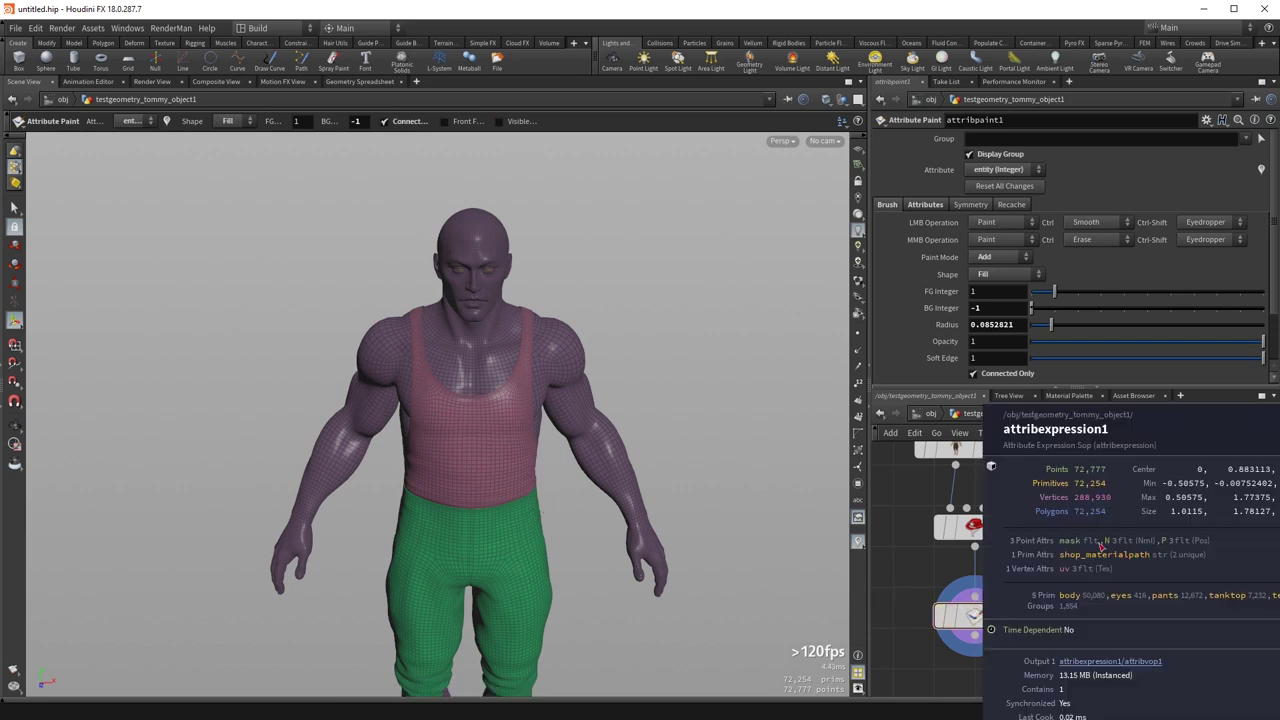
right_click_drag(840, 489, 714, 535)
mouse_move(937, 555)
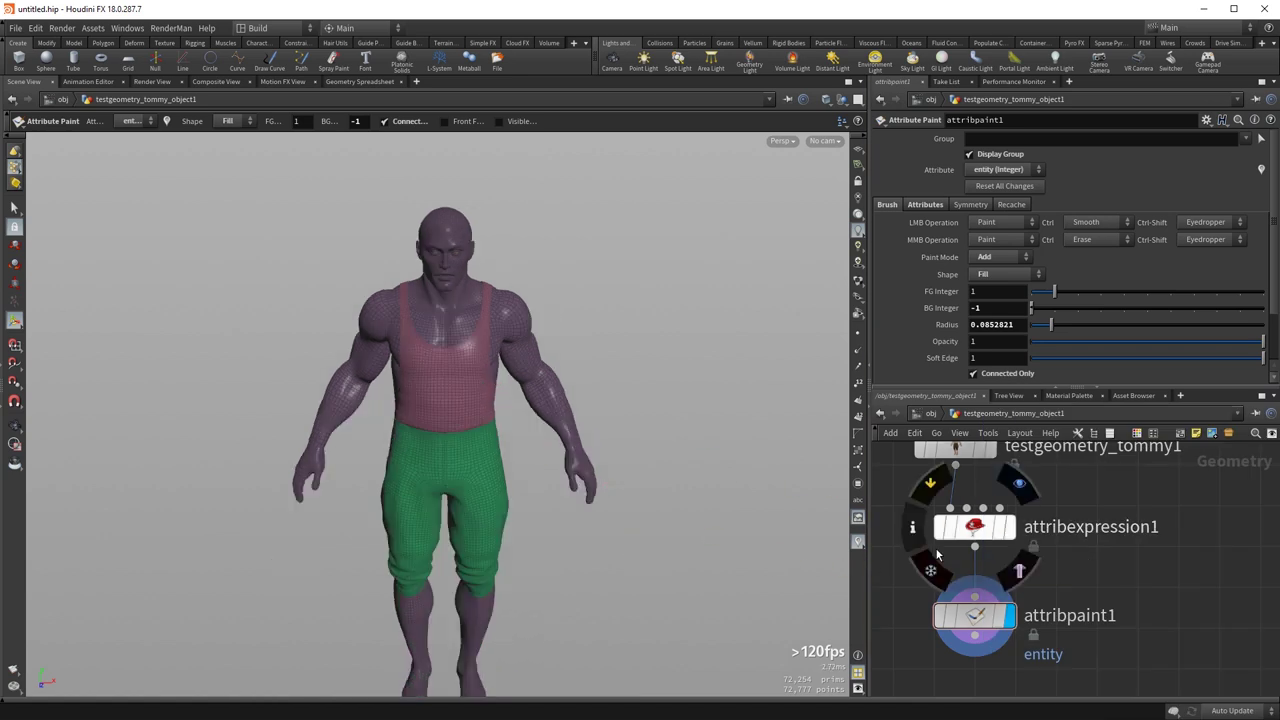
- Delete the Tommy test geometry, attribexpression1 and attribpaint1 nodes from the network
scroll(937, 553, "down", 2)
left_click_drag(907, 454, 1051, 651)
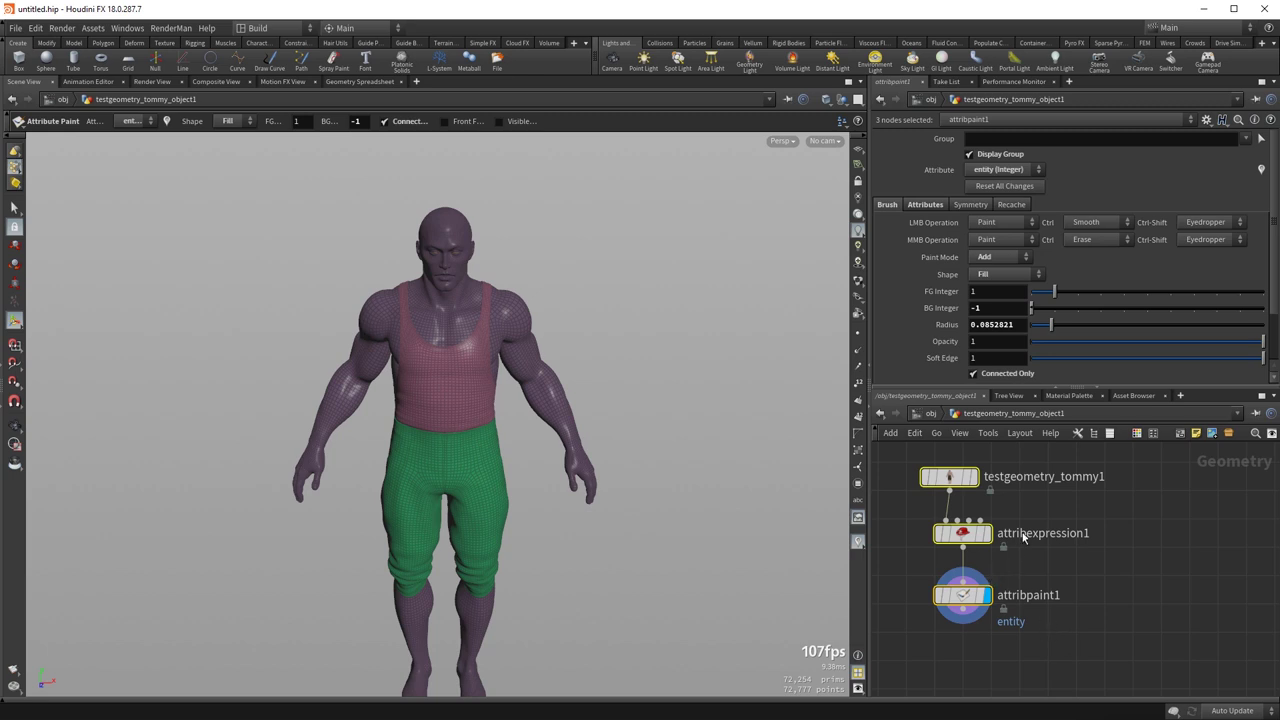
key("Delete")
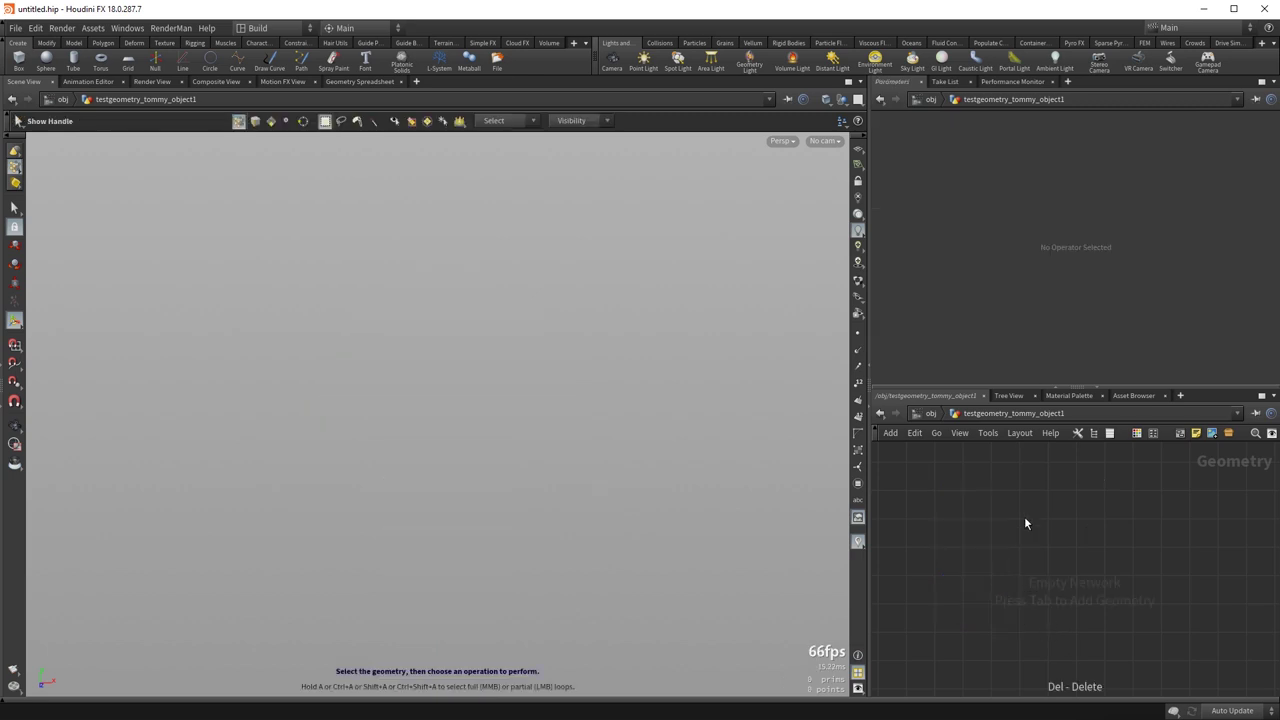
- Add a Test Geometry: Squab node and frame the creature in the viewport
key("Tab")
type("squ")
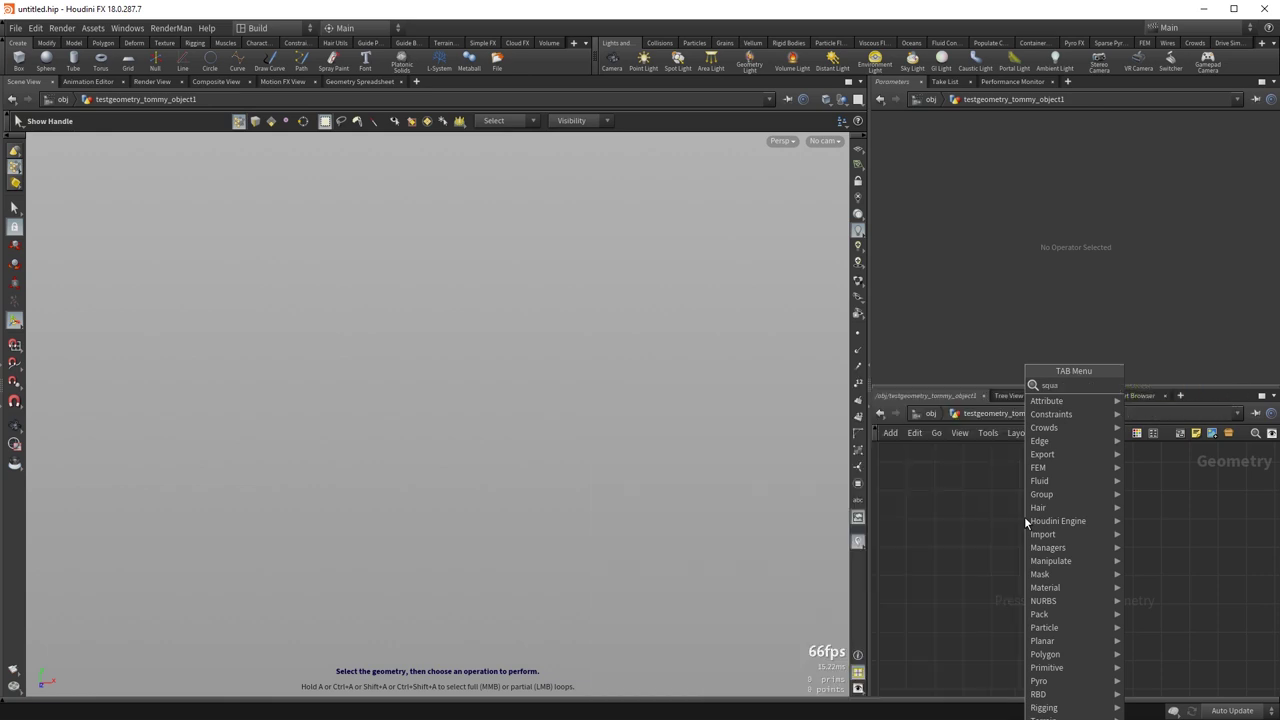
key("Return")
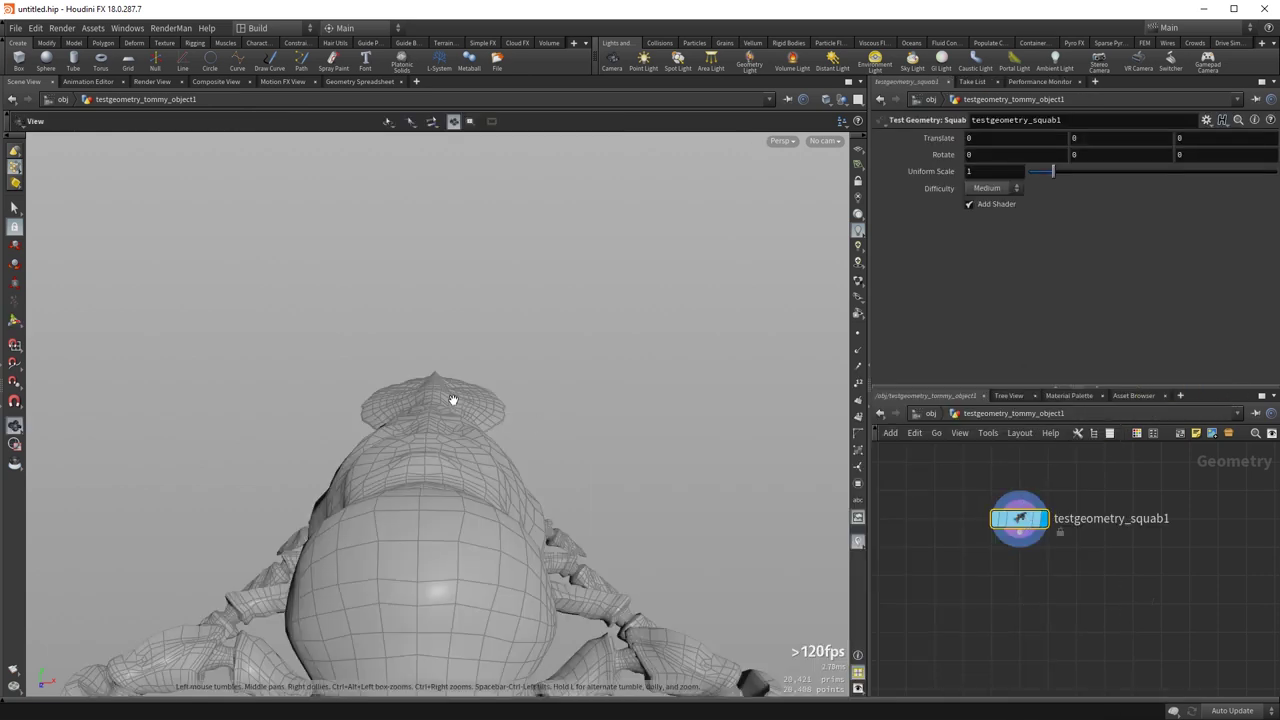
key("space+h")
left_click_drag(465, 404, 403, 383)
right_click_drag(403, 383, 540, 334)
left_click_drag(530, 354, 586, 326)
right_click_drag(586, 326, 443, 389)
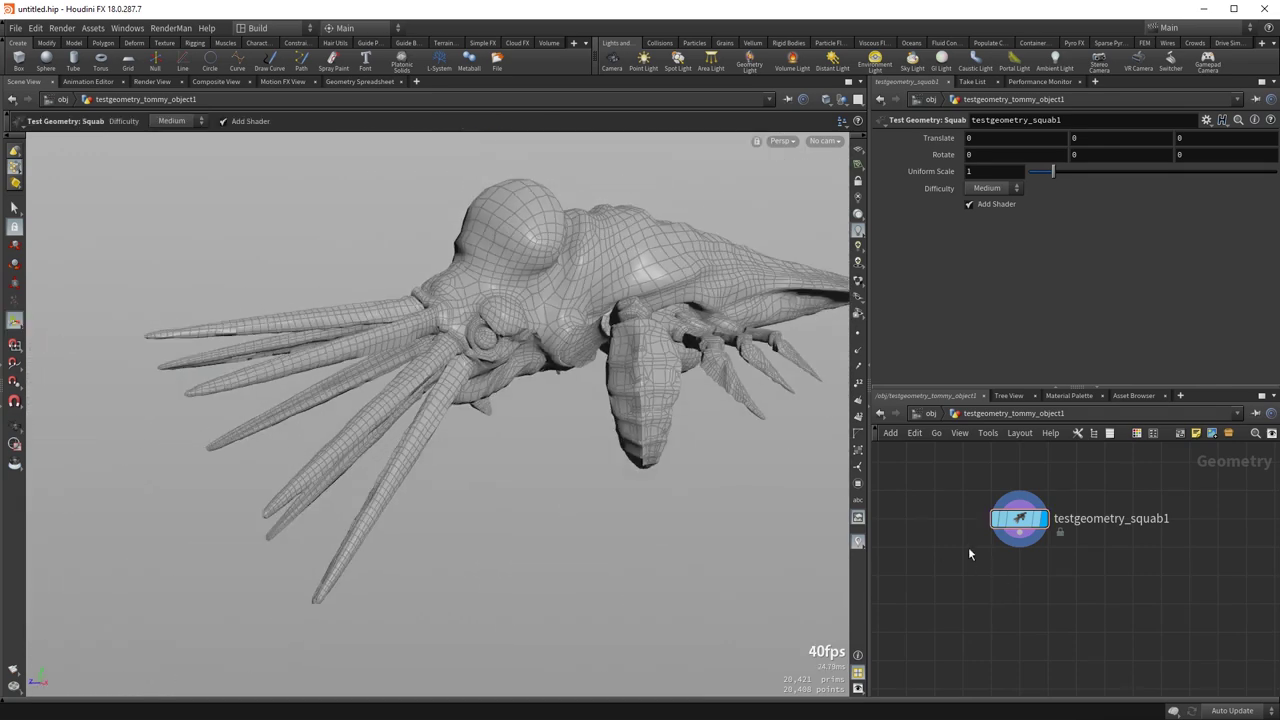
- Add a Subdivide node with a depth of 1 after the squab geometry
key("Tab")
type("suv")
key("BackSpace")
type("bdi")
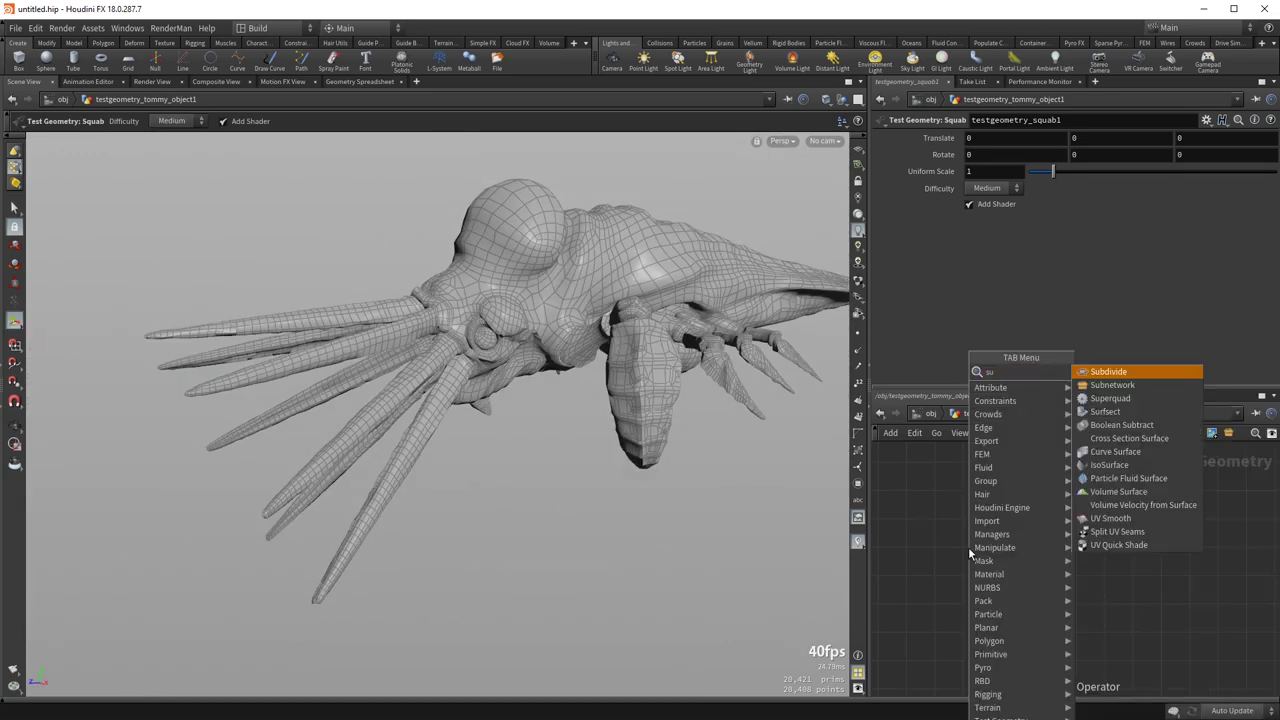
key("Return")
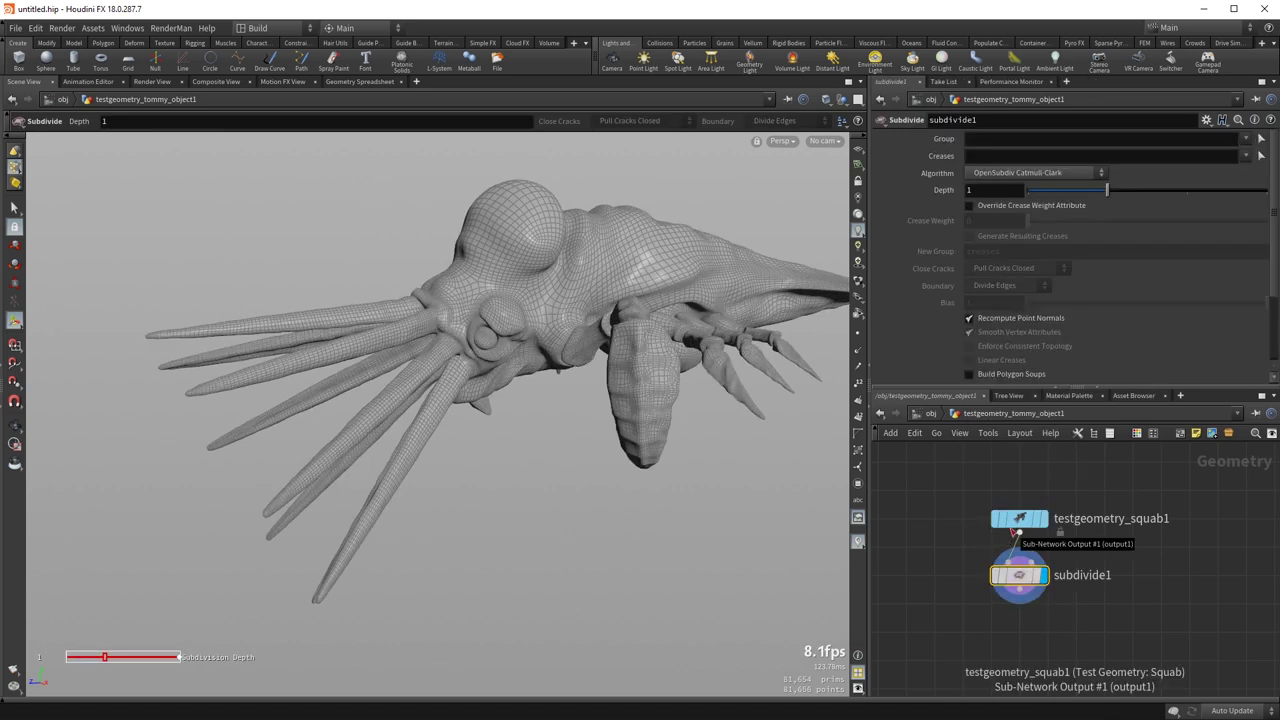
- Add an Attribute Paint node after subdivide1 to paint the mask attribute
key("Escape")
left_click_drag(663, 334, 414, 388)
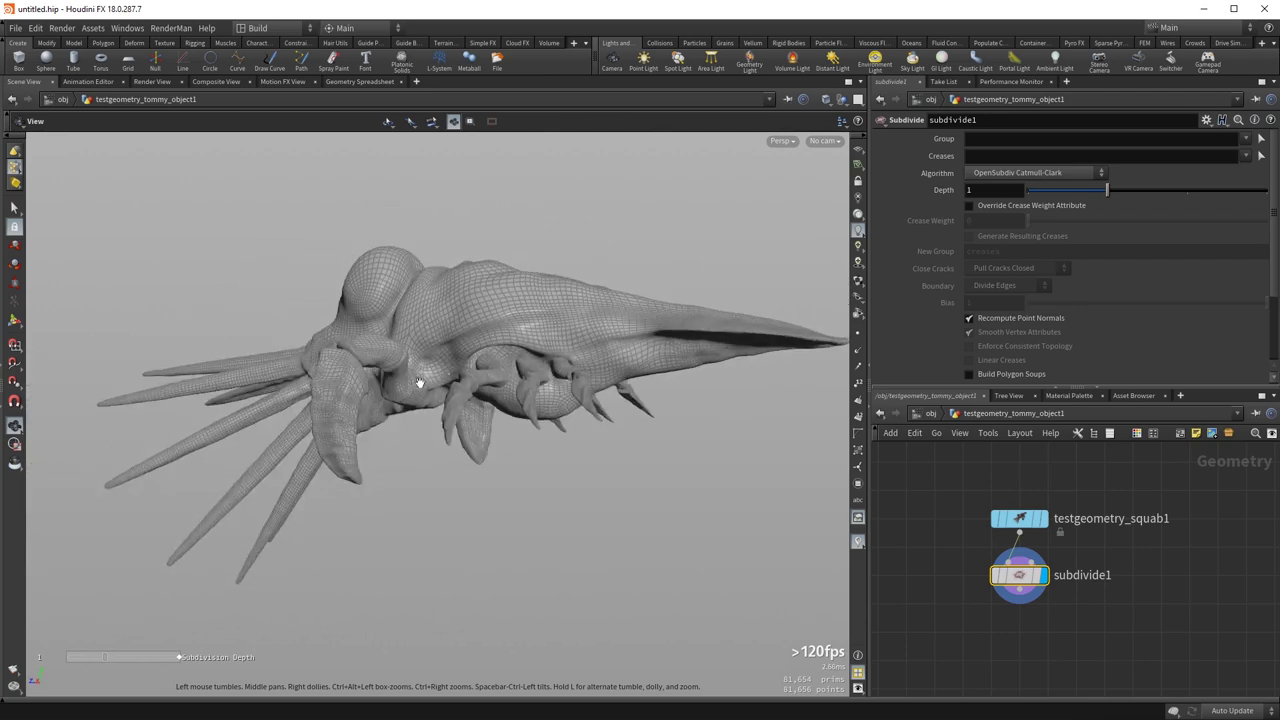
scroll(414, 388, "up", 10)
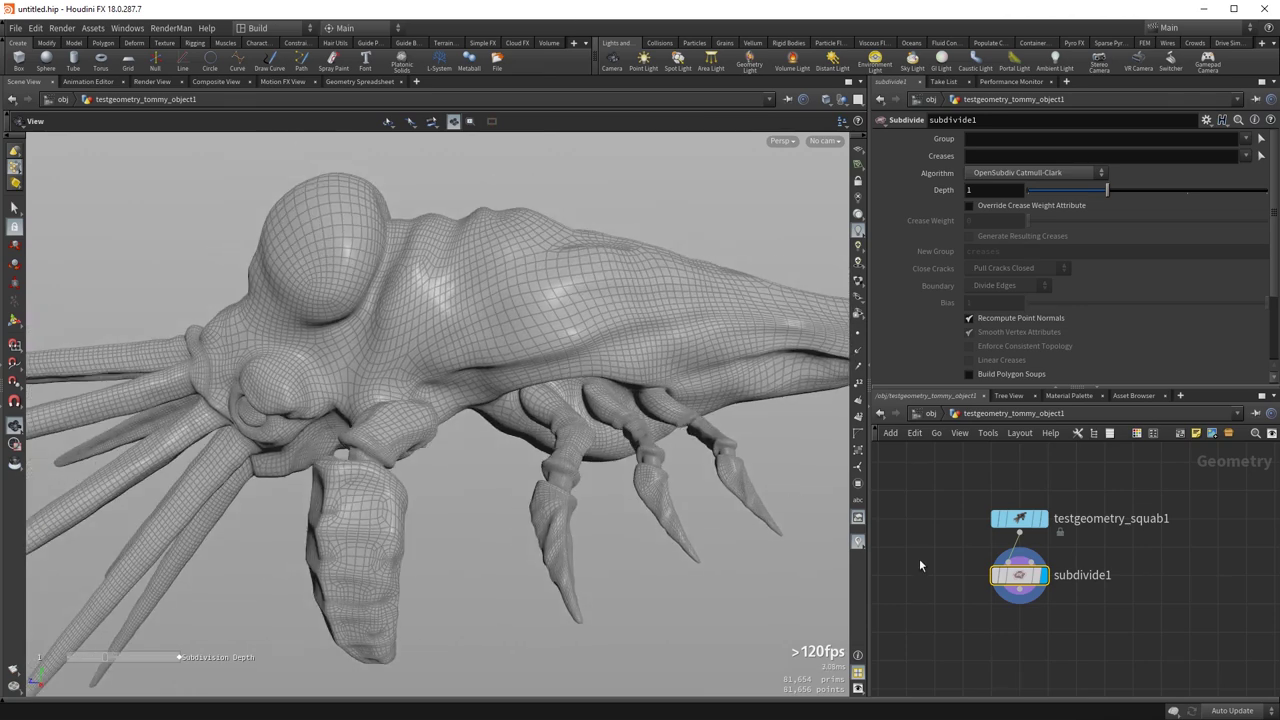
key("Tab")
type("attpai")
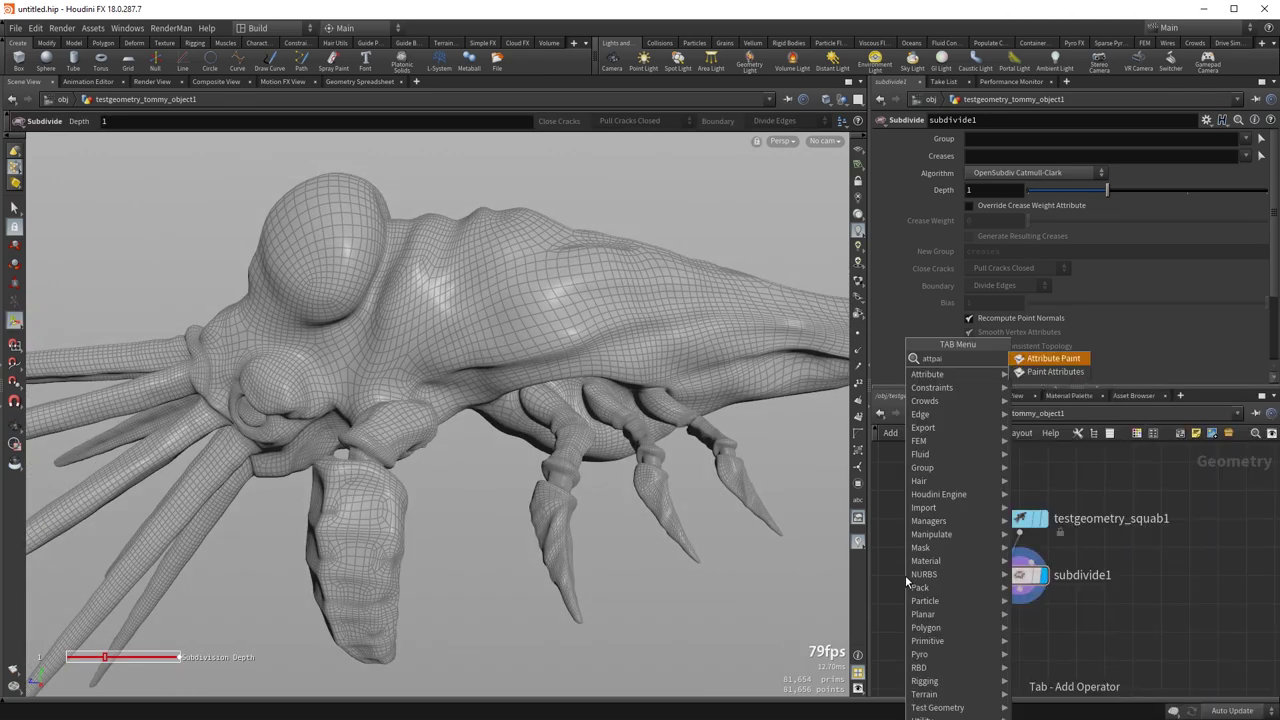
key("Return")
- Set the brush radius to about 0.083 and paint a letter T on the squab's side with the Volume brush
scroll(440, 318, "down", 2)
key("Escape")
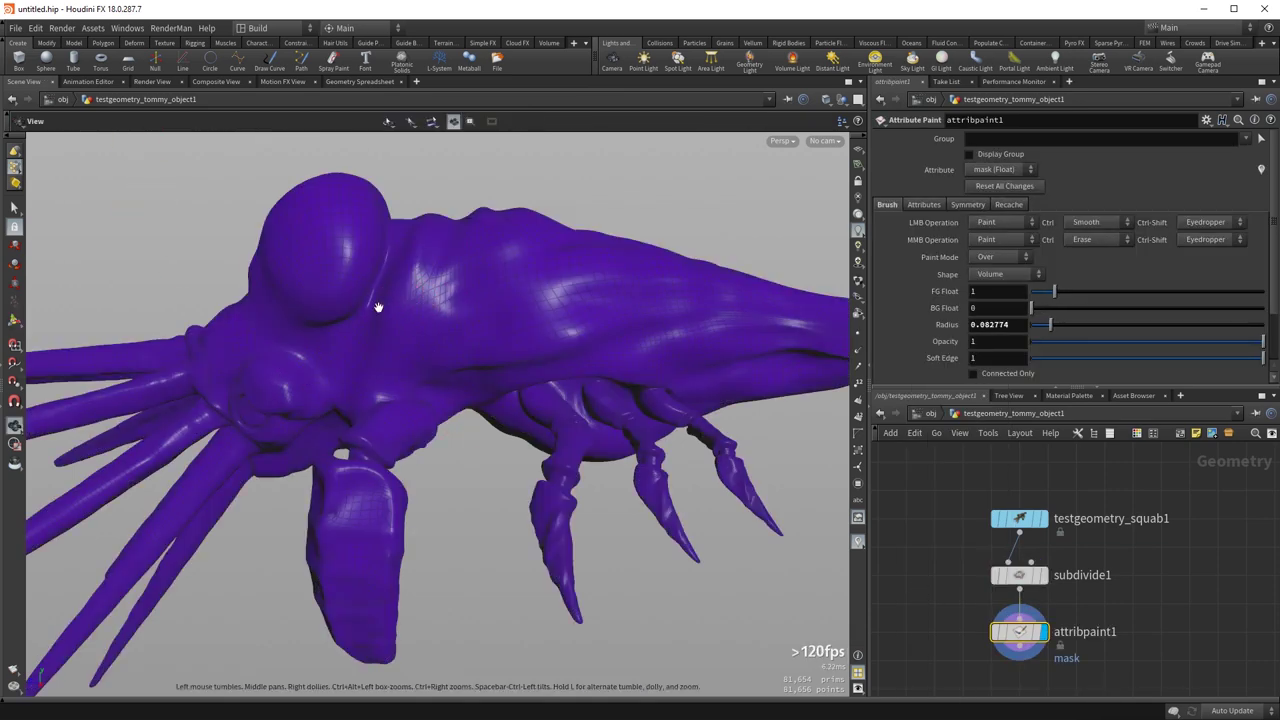
scroll(378, 307, "up", 3)
key("Return")
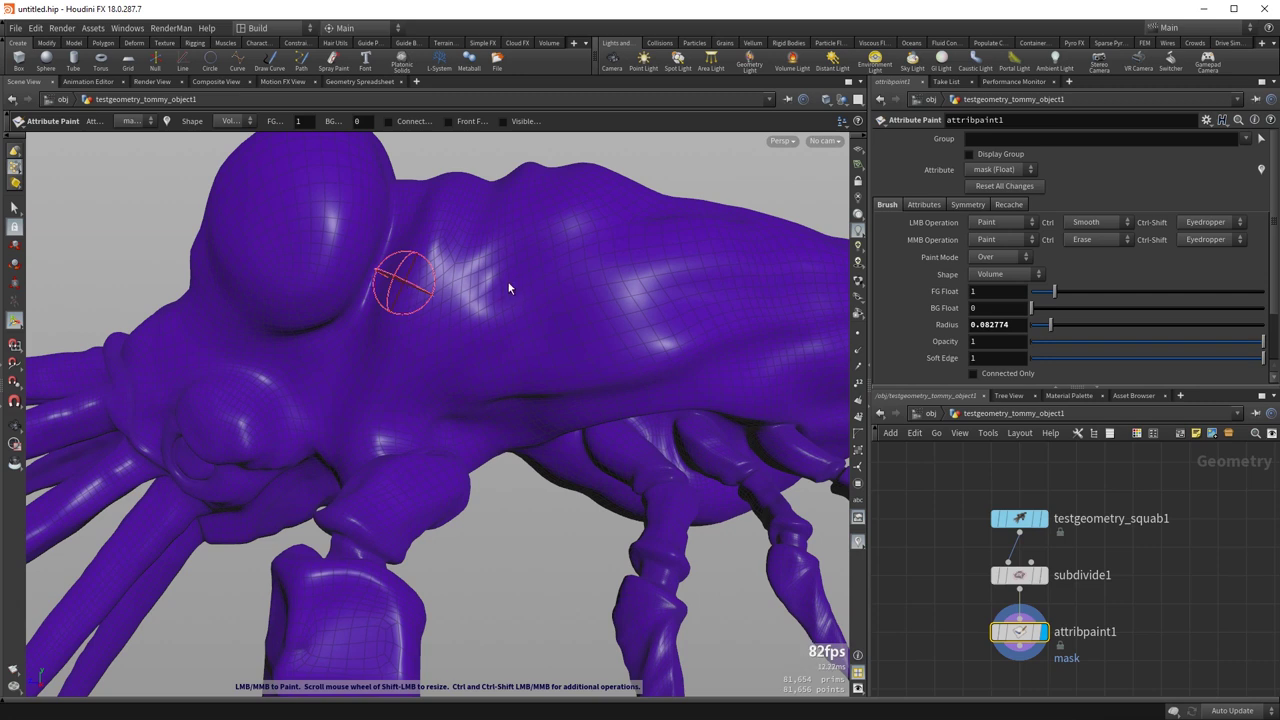
mouse_move(405, 283)
left_mouse_down()
mouse_move(571, 282)
mouse_move(471, 309)
mouse_move(462, 425)
left_mouse_up()
- Paint a letter E with the Surface brush and a letter S with the Screen brush along the squab's side
key("u")
mouse_move(700, 289)
left_mouse_down()
mouse_move(654, 329)
mouse_move(591, 429)
mouse_move(651, 443)
mouse_move(630, 385)
mouse_move(718, 378)
left_mouse_up()
mouse_move(700, 331)
middle_mouse_down("alt")
mouse_move(440, 359)
mouse_move(422, 381)
middle_mouse_up("alt")
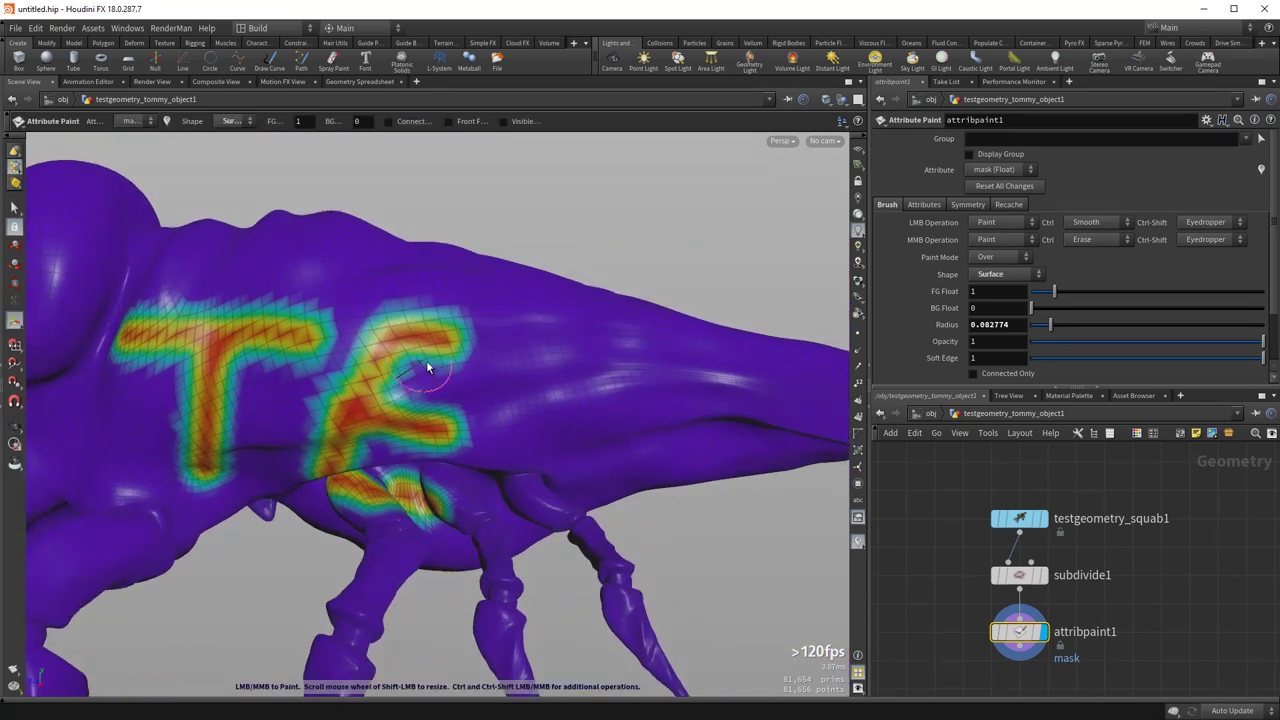
mouse_move(604, 318)
left_mouse_down()
mouse_move(580, 306)
mouse_move(508, 352)
mouse_move(592, 440)
mouse_move(512, 466)
left_mouse_up()
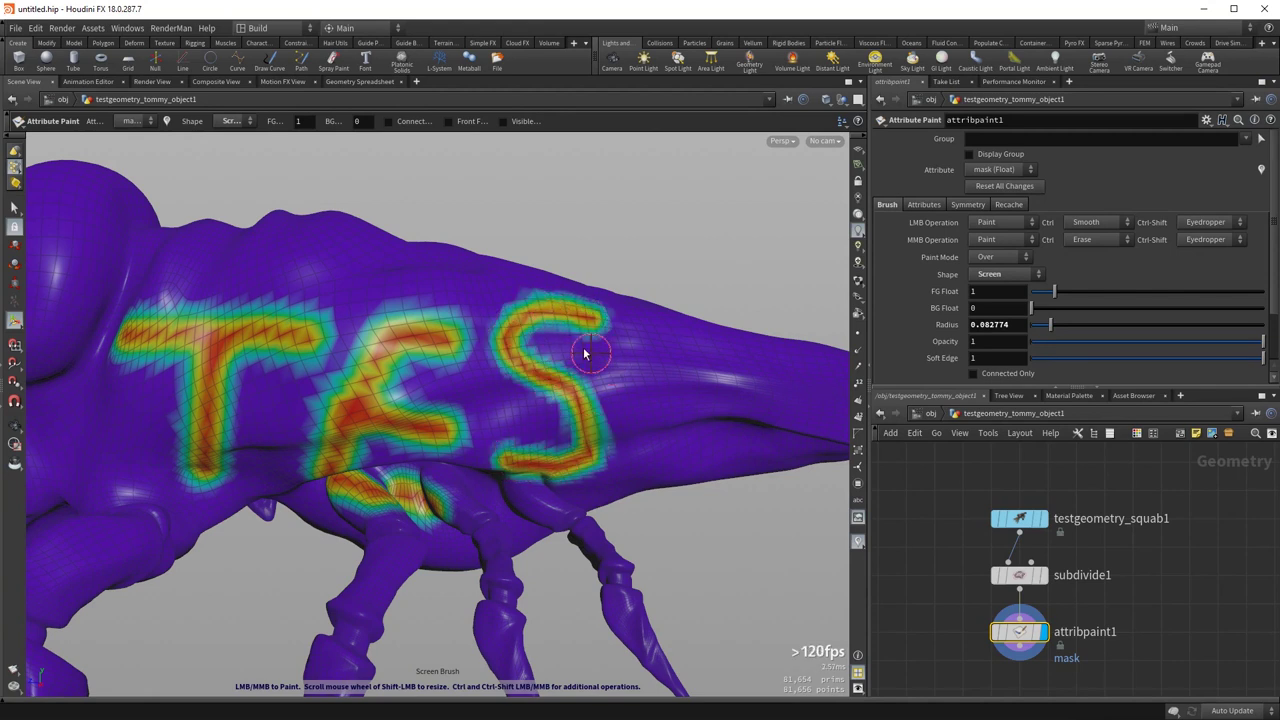
- Change the brush shape to Nearest Point and paint a thin letter T after the S
key("n")
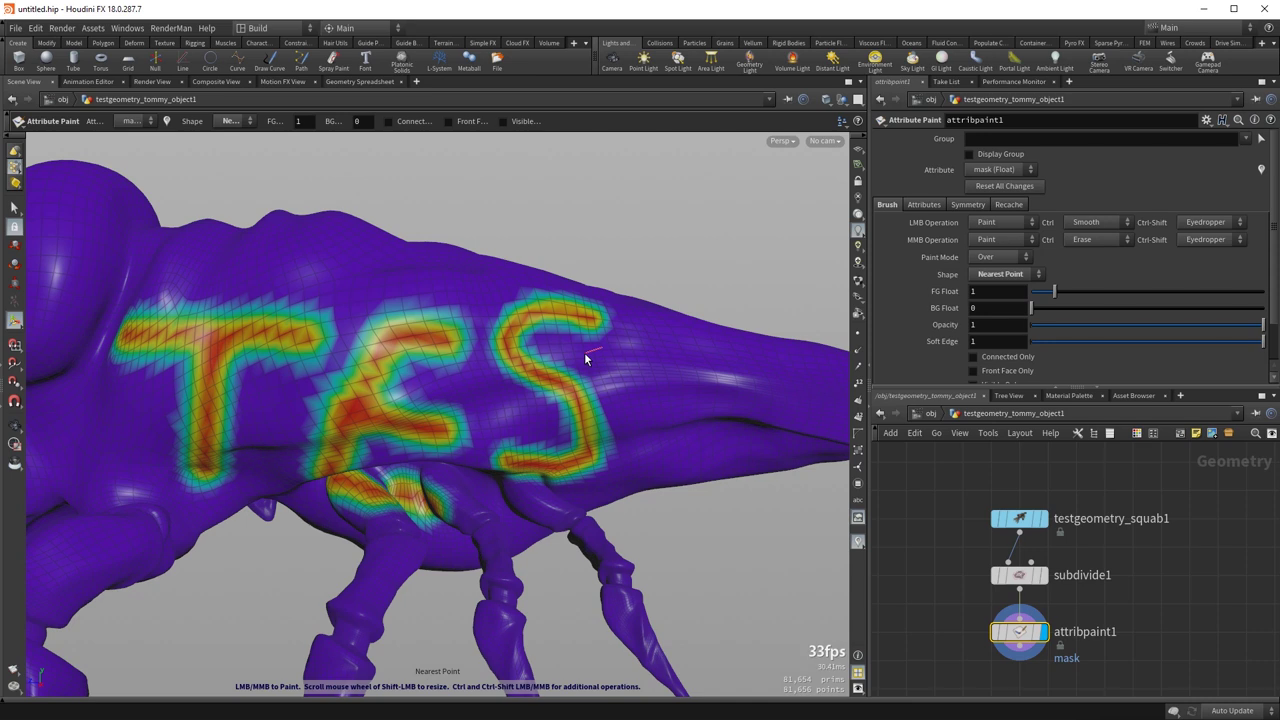
key("n")
key("n")
left_click_drag(643, 341, 736, 356)
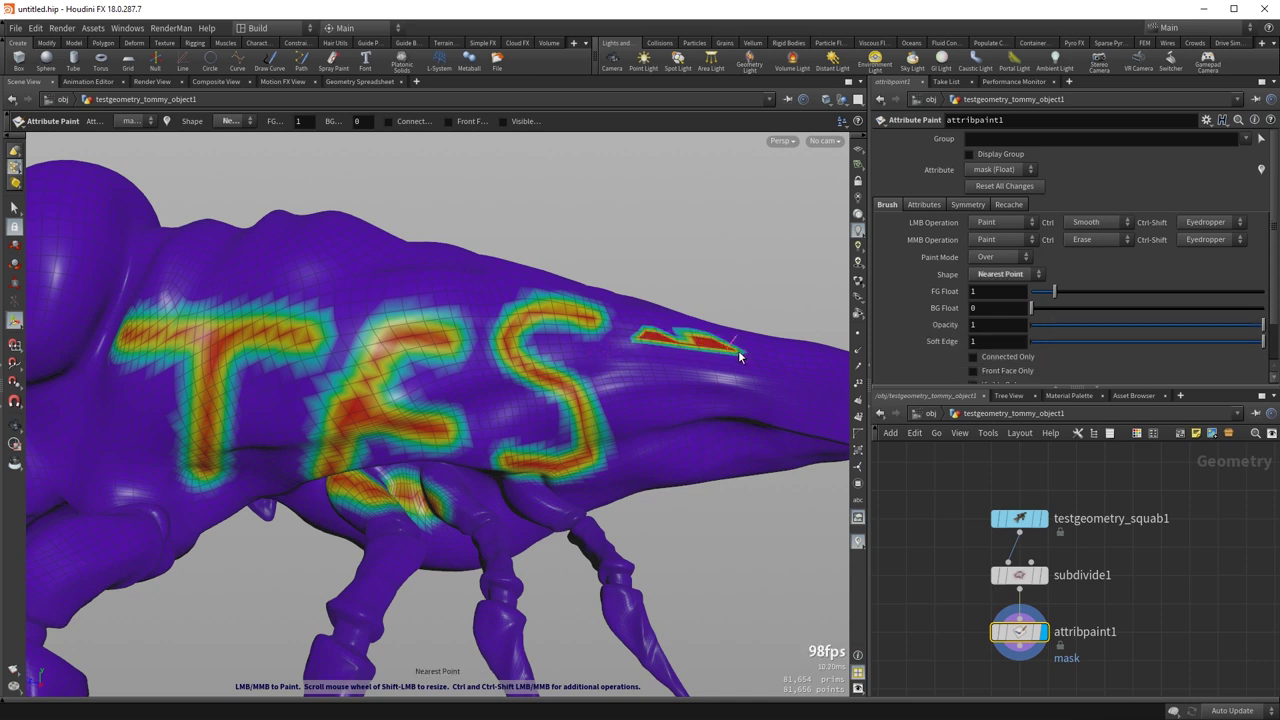
- Inspect the painted letters up close, especially where the E's stroke meets the leg below it
right_click_drag(620, 337, 594, 380, "alt")
mouse_move(594, 380)
left_mouse_down("alt")
mouse_move(751, 457)
mouse_move(909, 363)
mouse_move(656, 615)
mouse_move(572, 305)
mouse_move(484, 358)
left_mouse_up("alt")
mouse_move(477, 271)
left_mouse_down()
mouse_move(771, 354)
mouse_move(390, 383)
mouse_move(491, 443)
mouse_move(551, 340)
mouse_move(207, 420)
mouse_move(323, 428)
mouse_move(231, 402)
left_mouse_up()
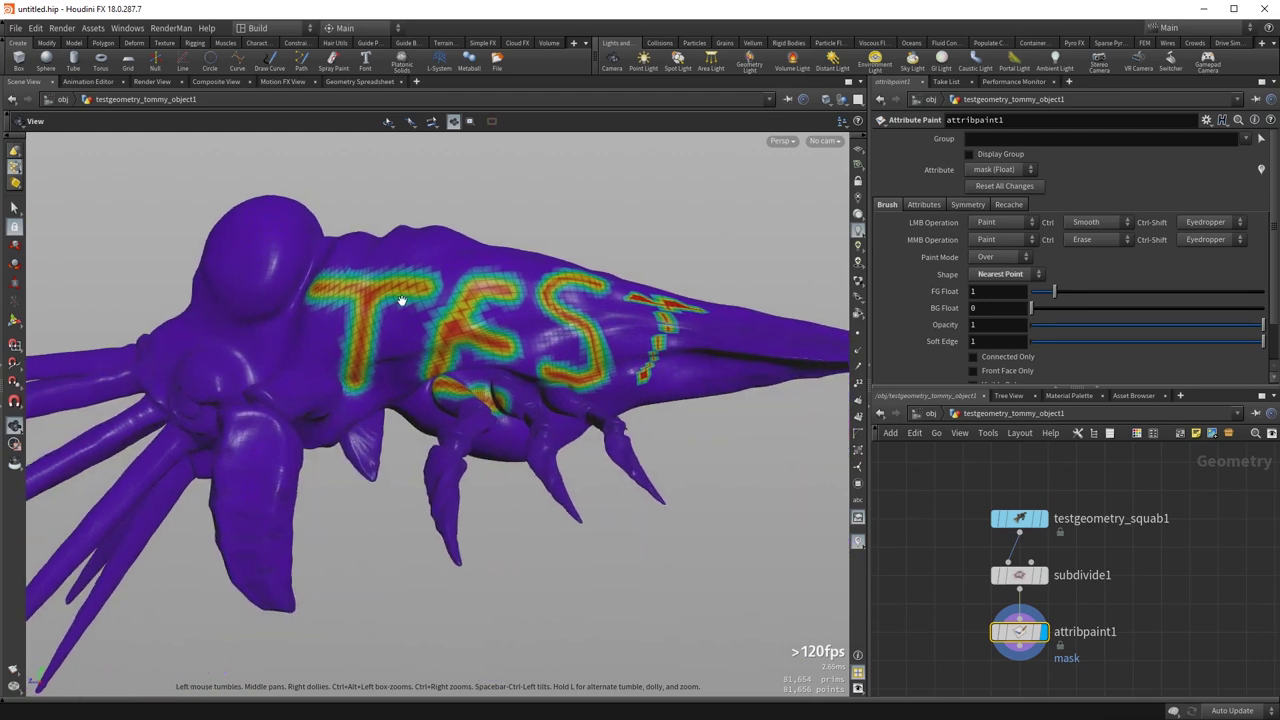
mouse_move(340, 297)
left_mouse_down()
mouse_move(430, 330)
mouse_move(515, 325)
left_mouse_up()
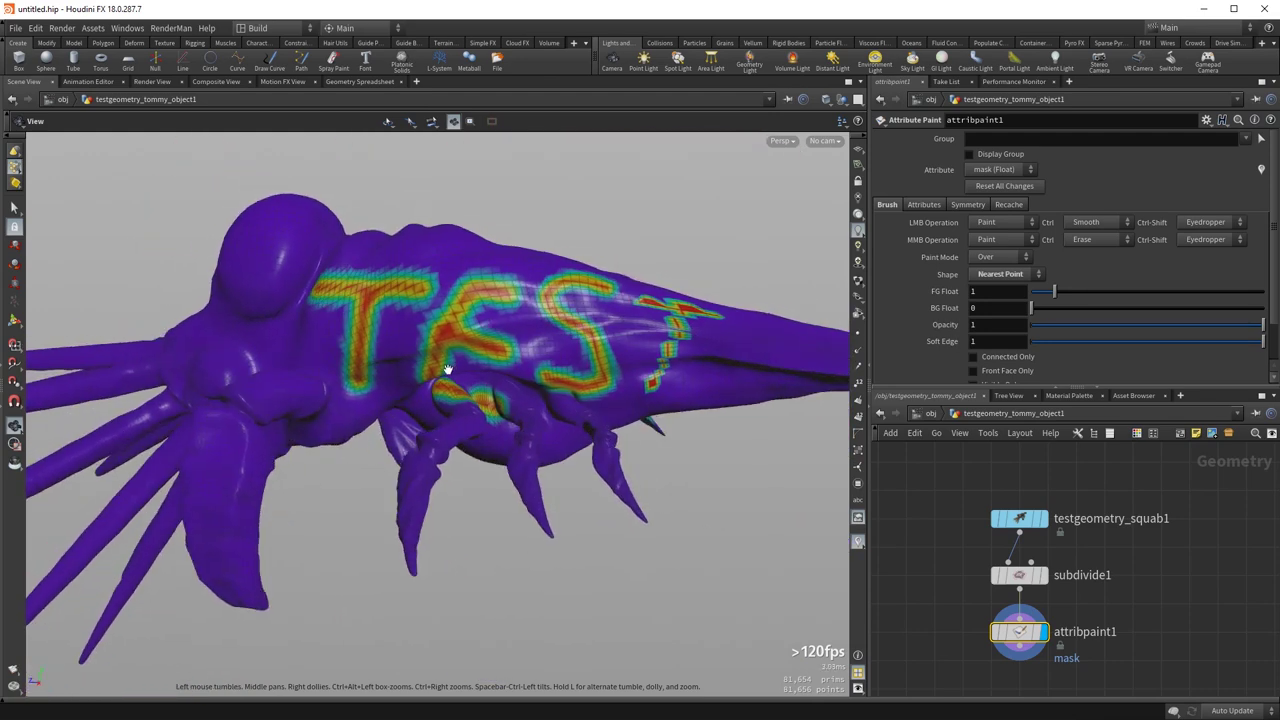
left_click_drag(418, 342, 431, 426)
right_click_drag(431, 426, 631, 283)
middle_click_drag(631, 283, 503, 526)
mouse_move(503, 526)
left_mouse_down()
mouse_move(471, 427)
mouse_move(242, 438)
left_mouse_up()
left_click_drag(421, 497, 431, 446)
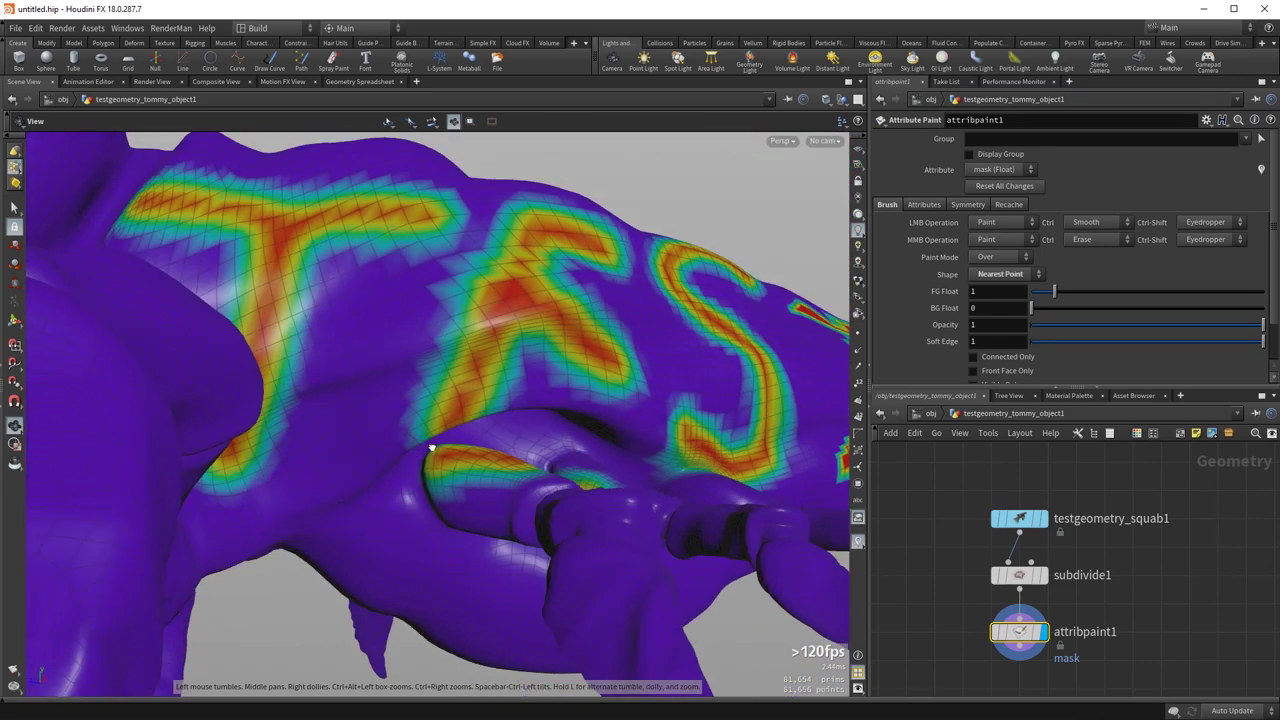
right_click_drag(431, 446, 489, 431)
left_click_drag(489, 431, 486, 408)
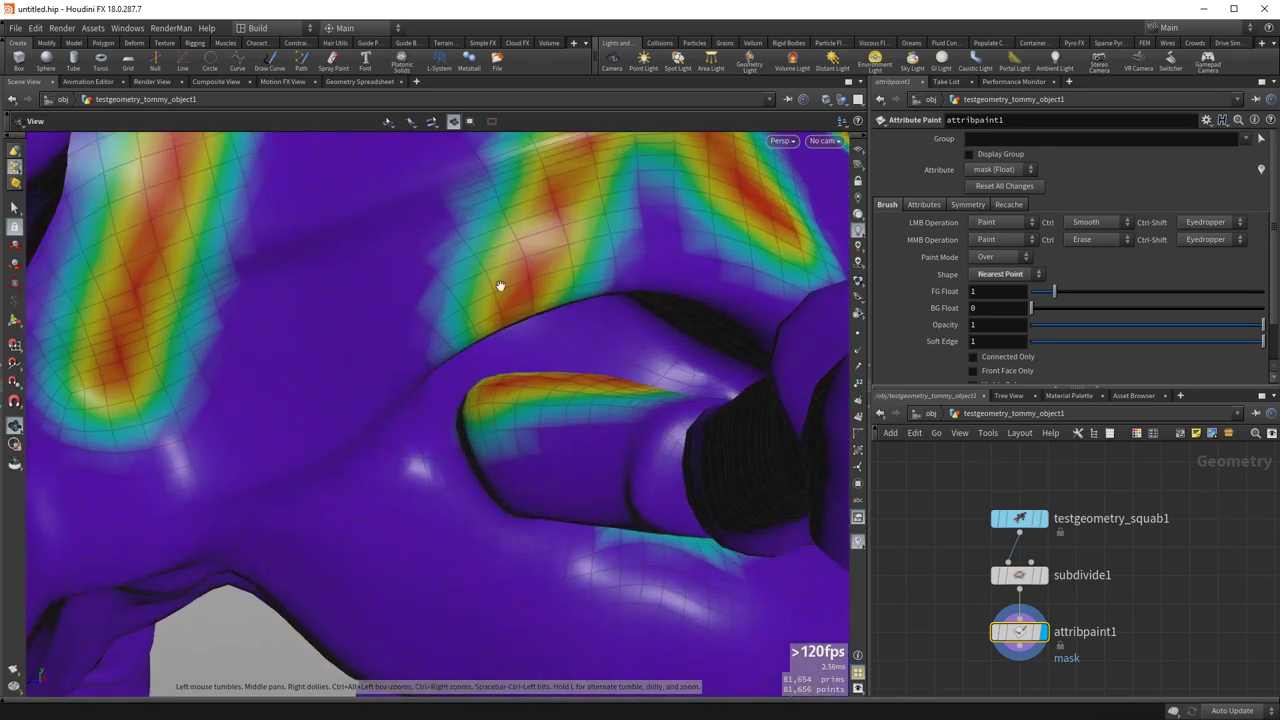
mouse_move(481, 352)
left_mouse_down()
mouse_move(523, 457)
mouse_move(557, 499)
left_mouse_up()
right_click_drag(676, 294, 385, 475)
- Compare the thin Nearest Point strokes near the tail with the other brush shapes' letters
middle_click_drag(668, 411, 356, 422)
mouse_move(420, 414)
left_mouse_down()
mouse_move(443, 420)
mouse_move(443, 440)
left_mouse_up()
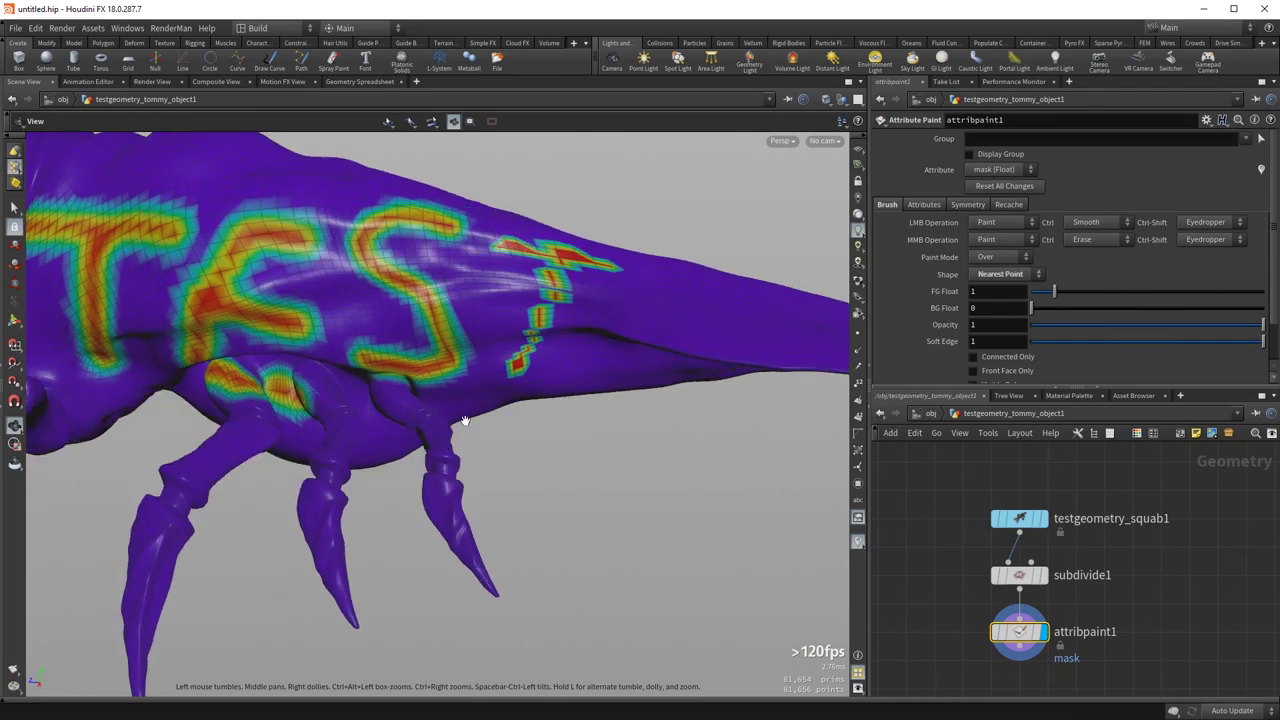
right_click_drag(495, 441, 634, 303)
middle_click_drag(598, 228, 508, 445)
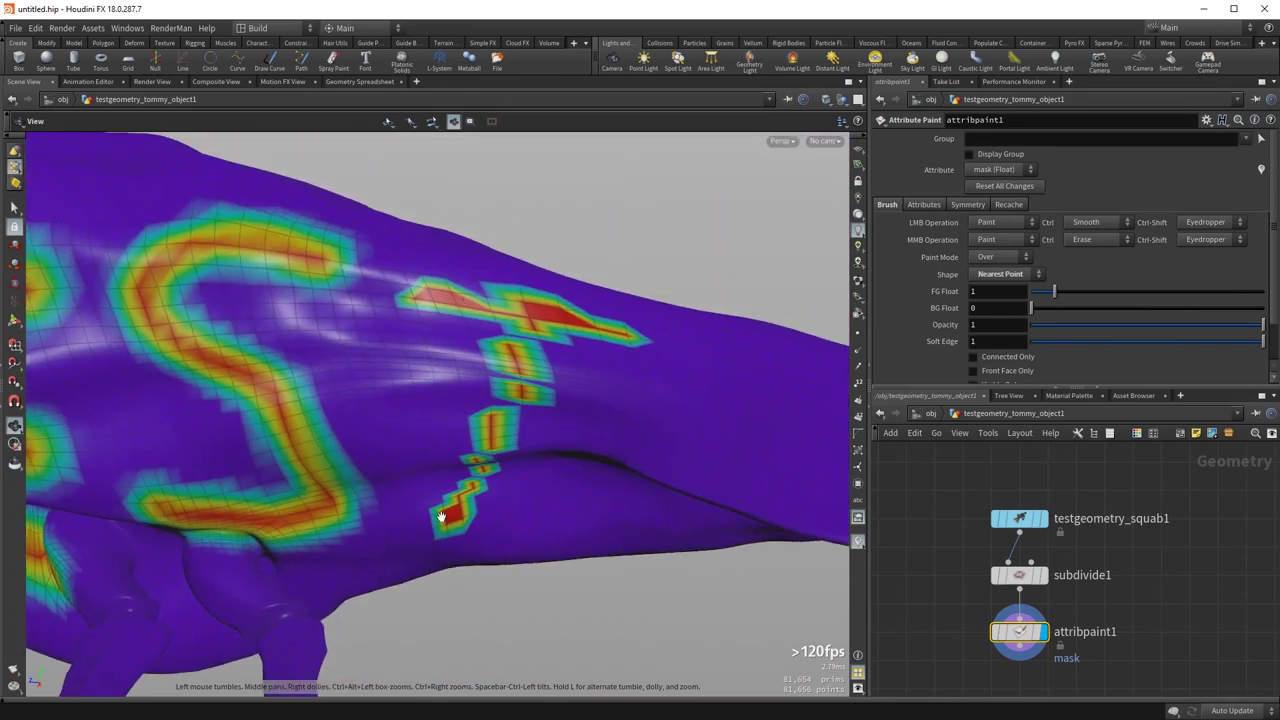
right_click_drag(467, 368, 197, 431)
middle_click_drag(197, 431, 420, 470)
left_click_drag(420, 470, 451, 465)
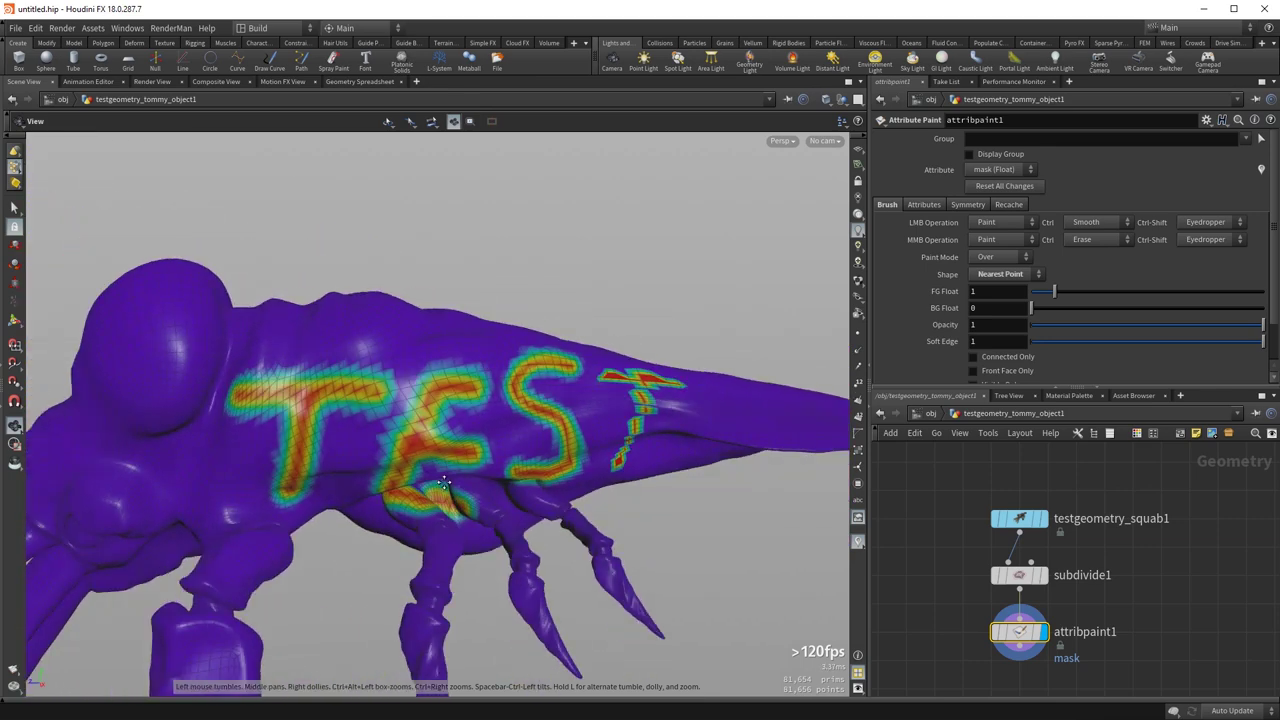
middle_click_drag(443, 485, 426, 416)
- Move the attribpaint1 node farther below subdivide1 to open a gap in the network
middle_click_drag(944, 580, 940, 506)
left_click_drag(1020, 558, 1020, 615)
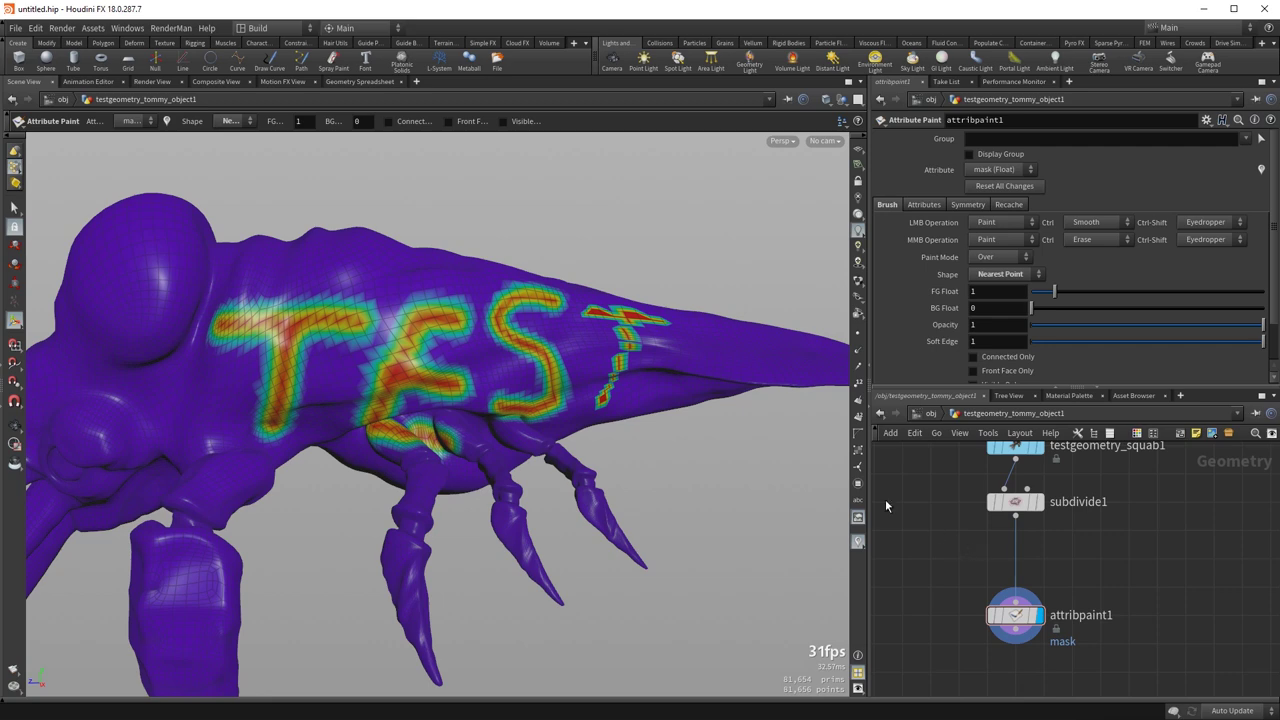
key("space")
right_click_drag(471, 309, 394, 414)
left_click_drag(394, 414, 428, 345)
left_click_drag(480, 385, 167, 260)
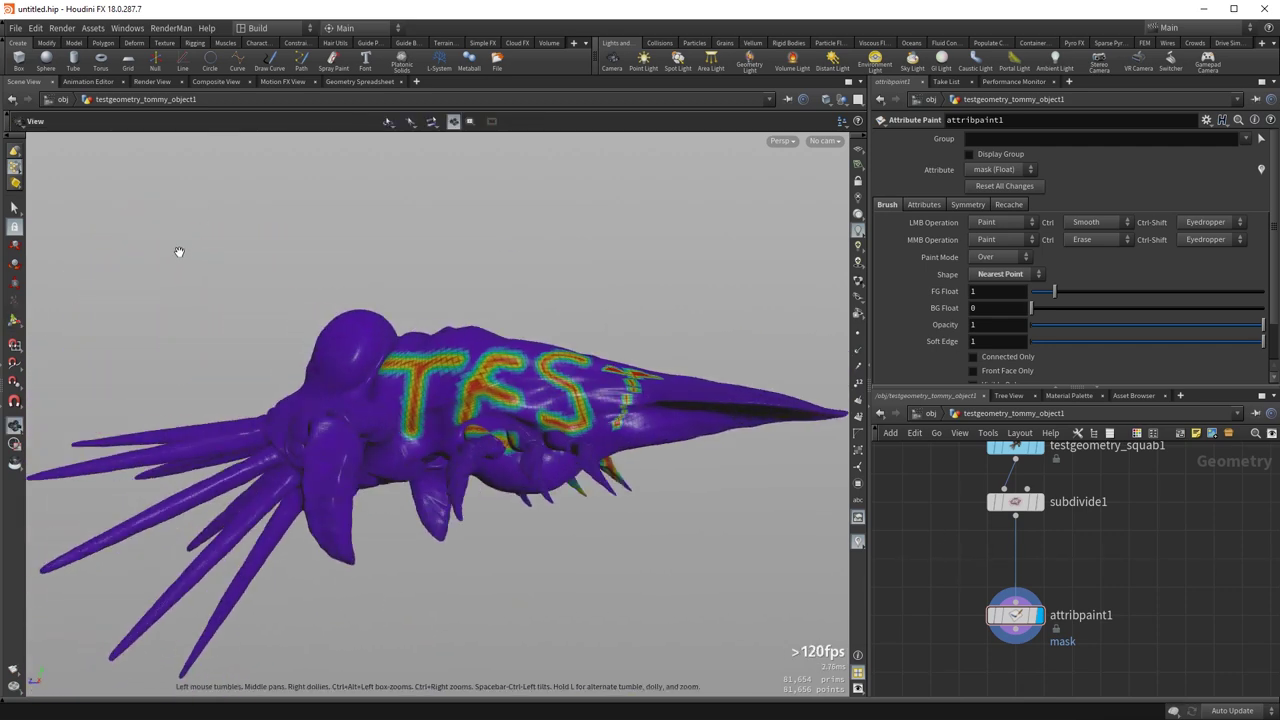
left_click_drag(322, 310, 337, 337)
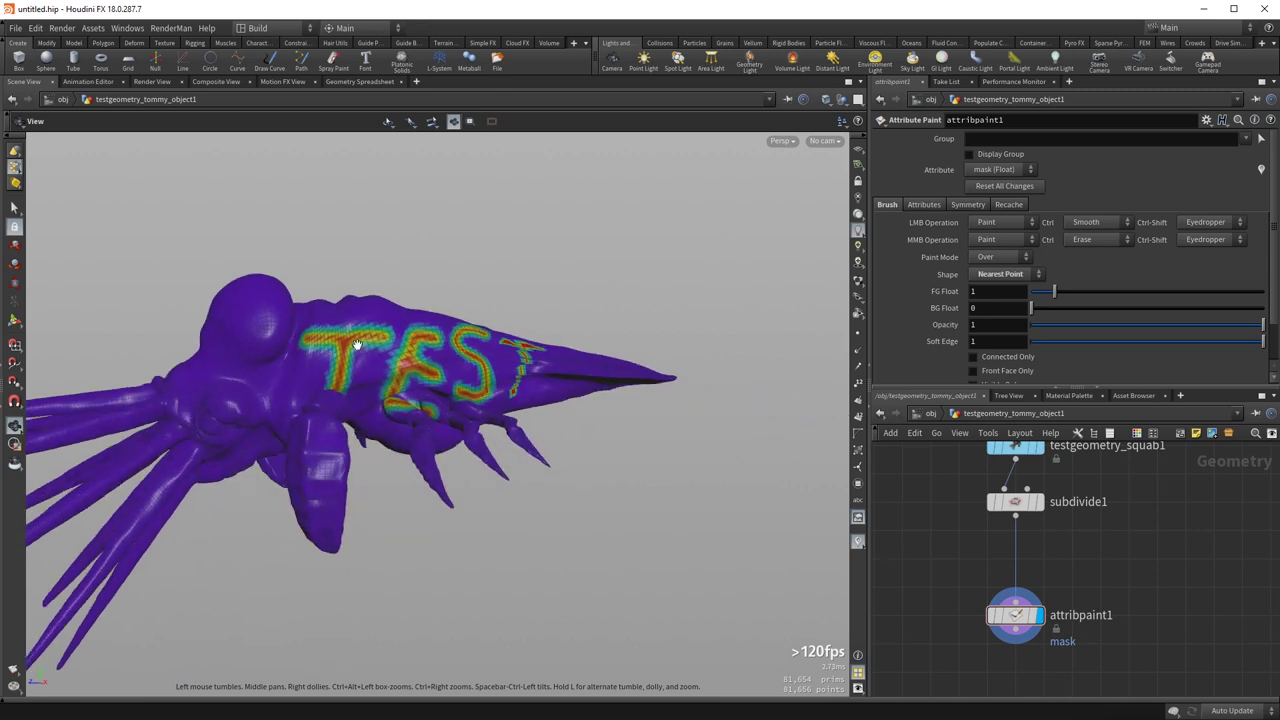
key("Return")
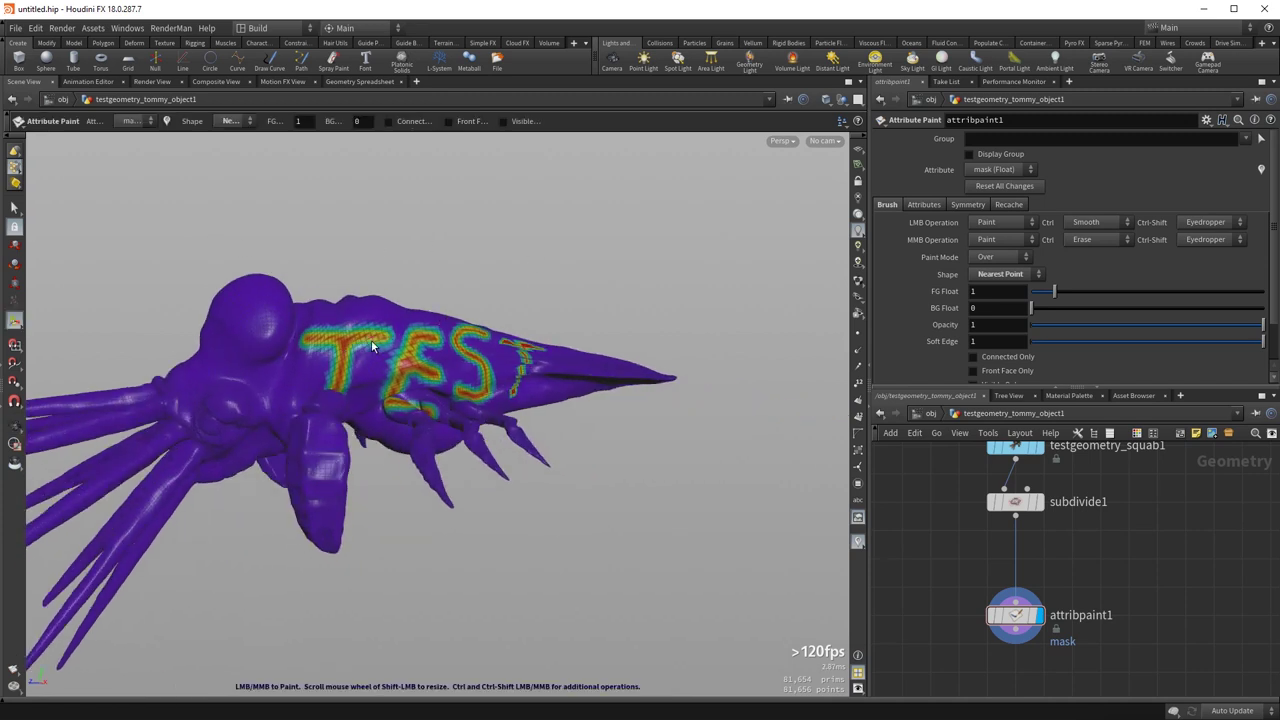
- Insert a Bend node between subdivide1 and attribpaint1 and display its output
middle_click_drag(985, 534, 964, 586)
key("Tab")
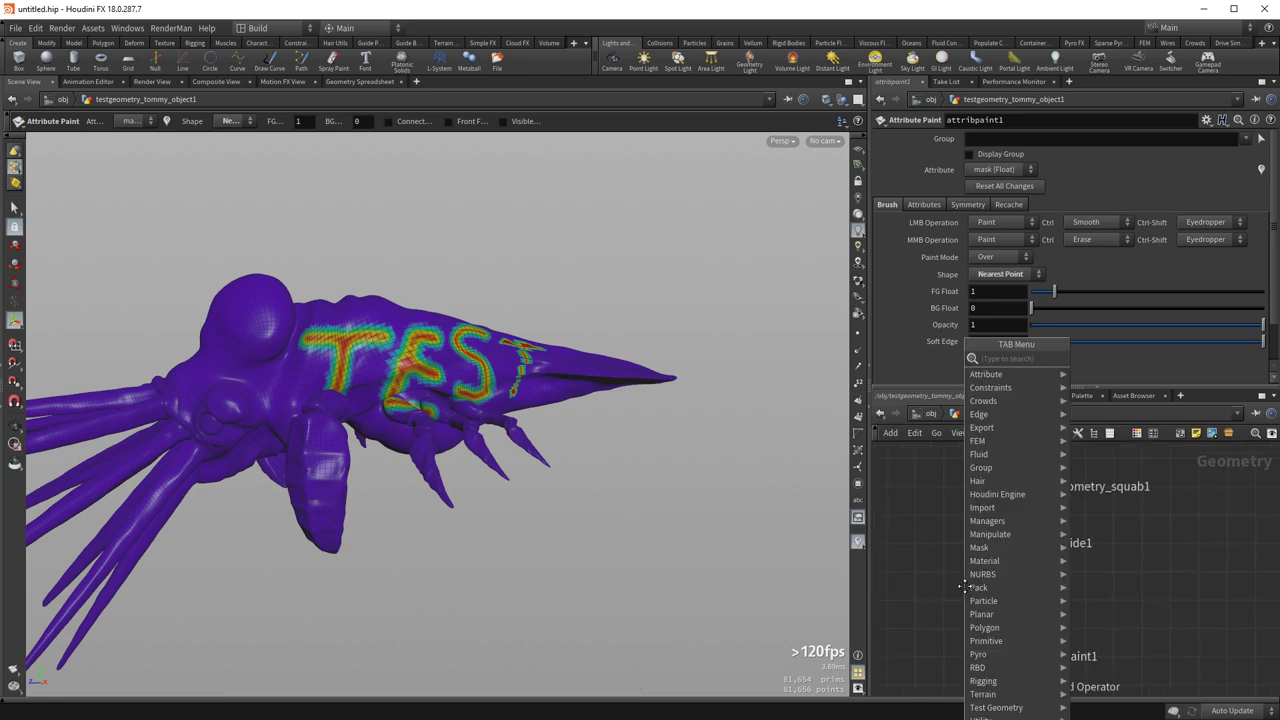
type("be")
key("Return")
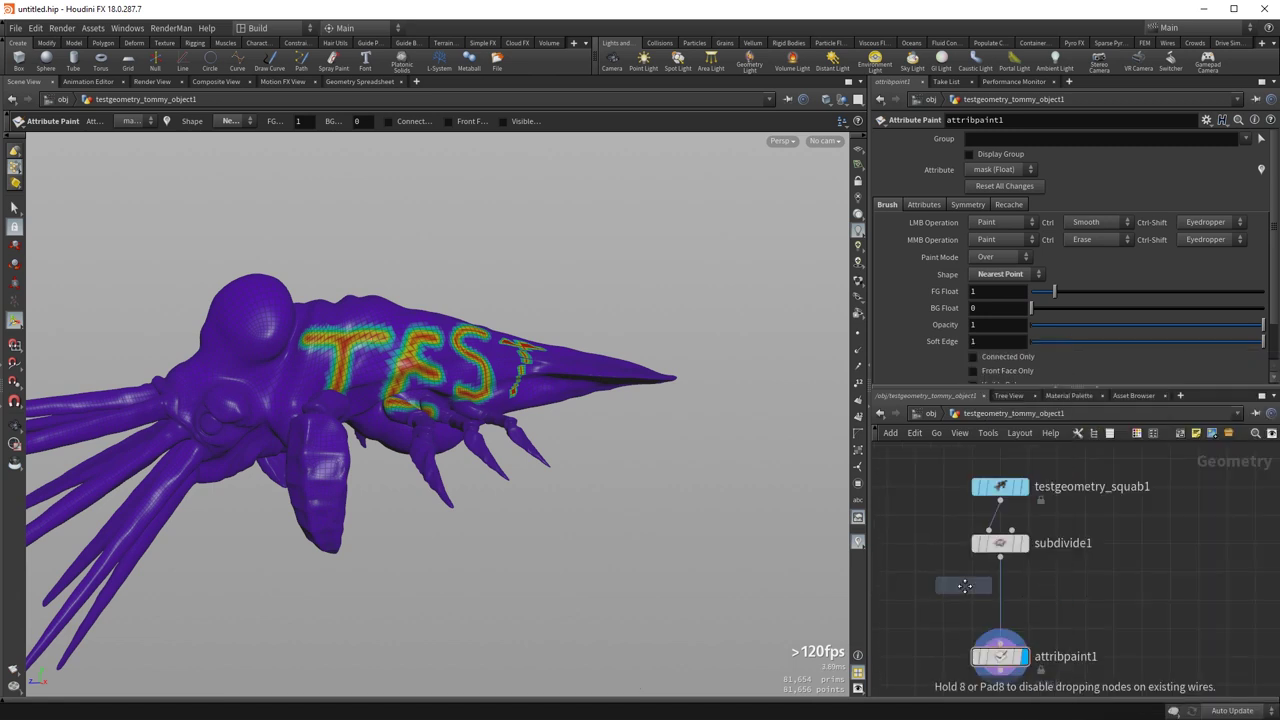
left_click(1098, 582)
left_click_drag(1098, 584, 997, 605)
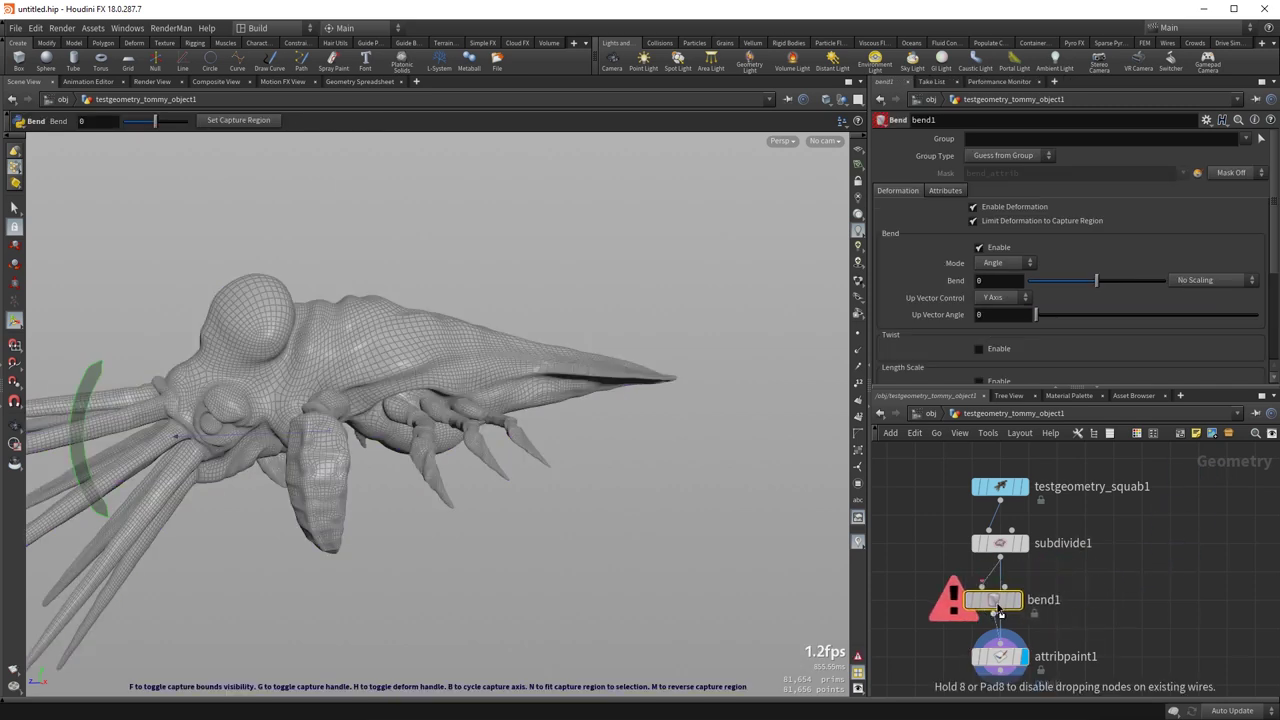
left_click(996, 610)
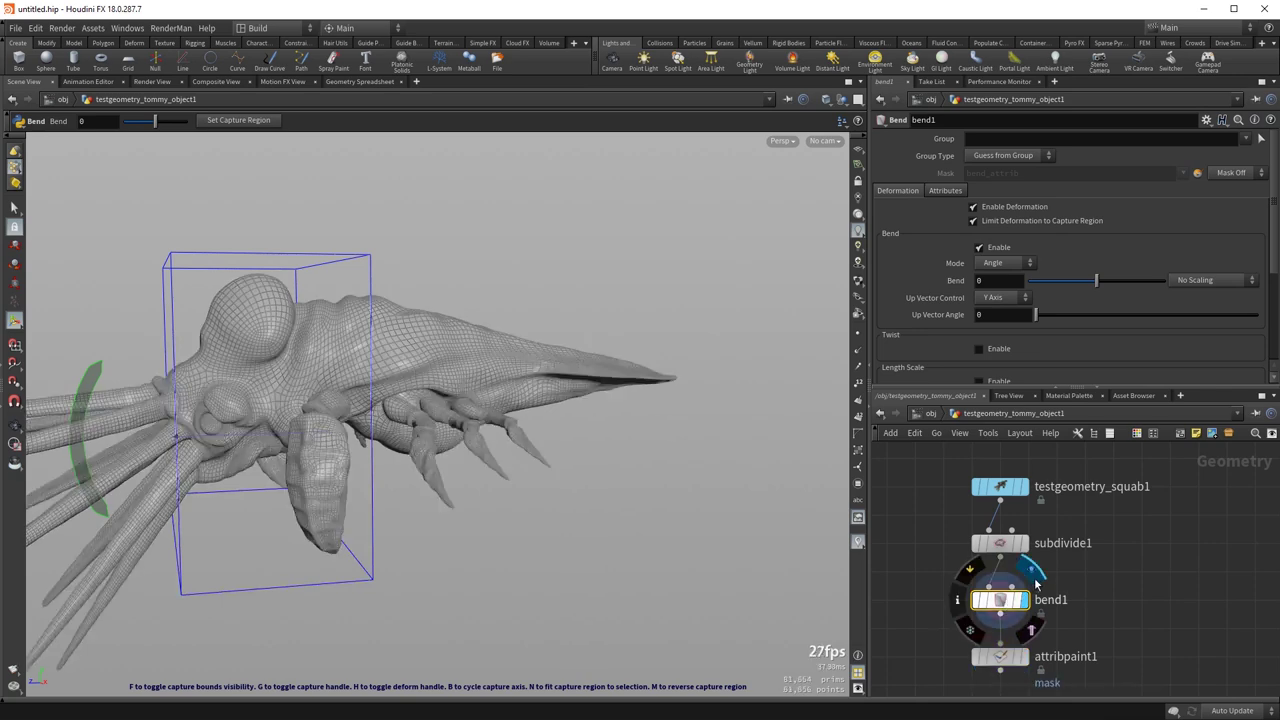
left_click_drag(921, 576, 1060, 626)
- Show the bend's capture handle and place the capture region so it runs from the squab's tail toward its head
right_click_drag(504, 218, 398, 317, "alt")
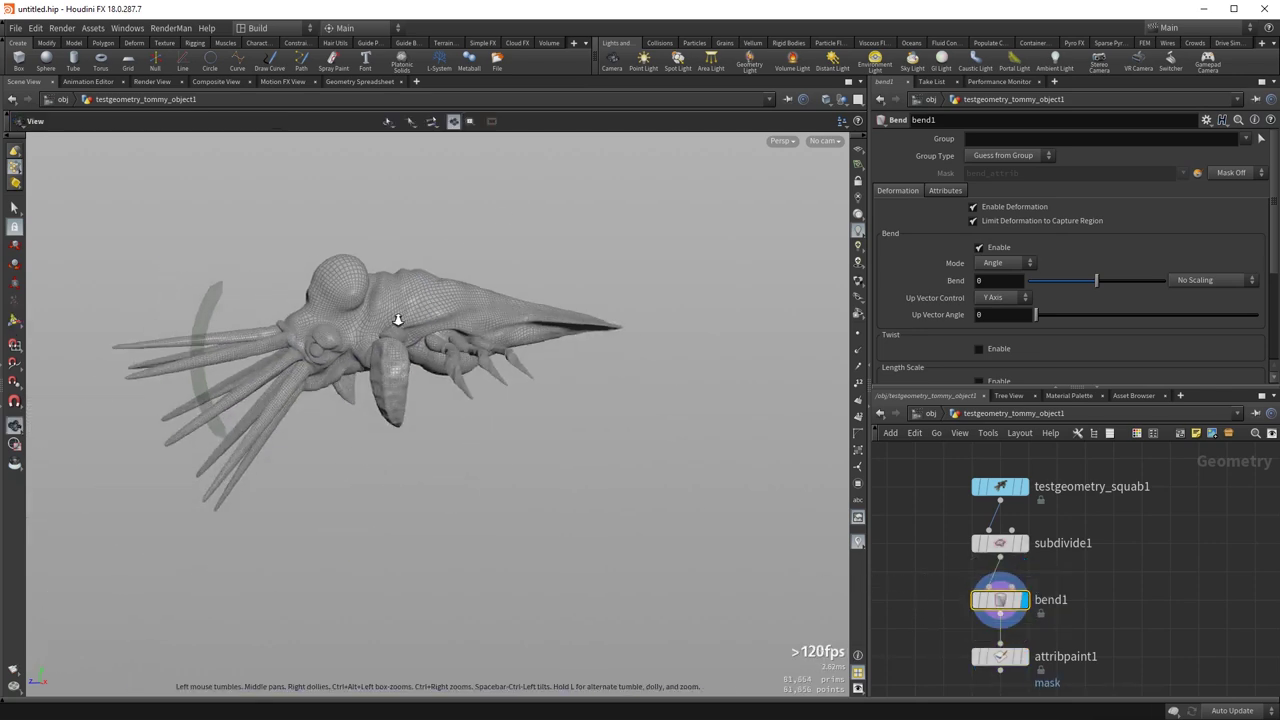
left_click_drag(454, 311, 383, 349, "alt")
right_click_drag(414, 346, 634, 294, "alt")
middle_click_drag(634, 294, 677, 347, "alt")
left_click_drag(677, 346, 586, 303)
key("Return")
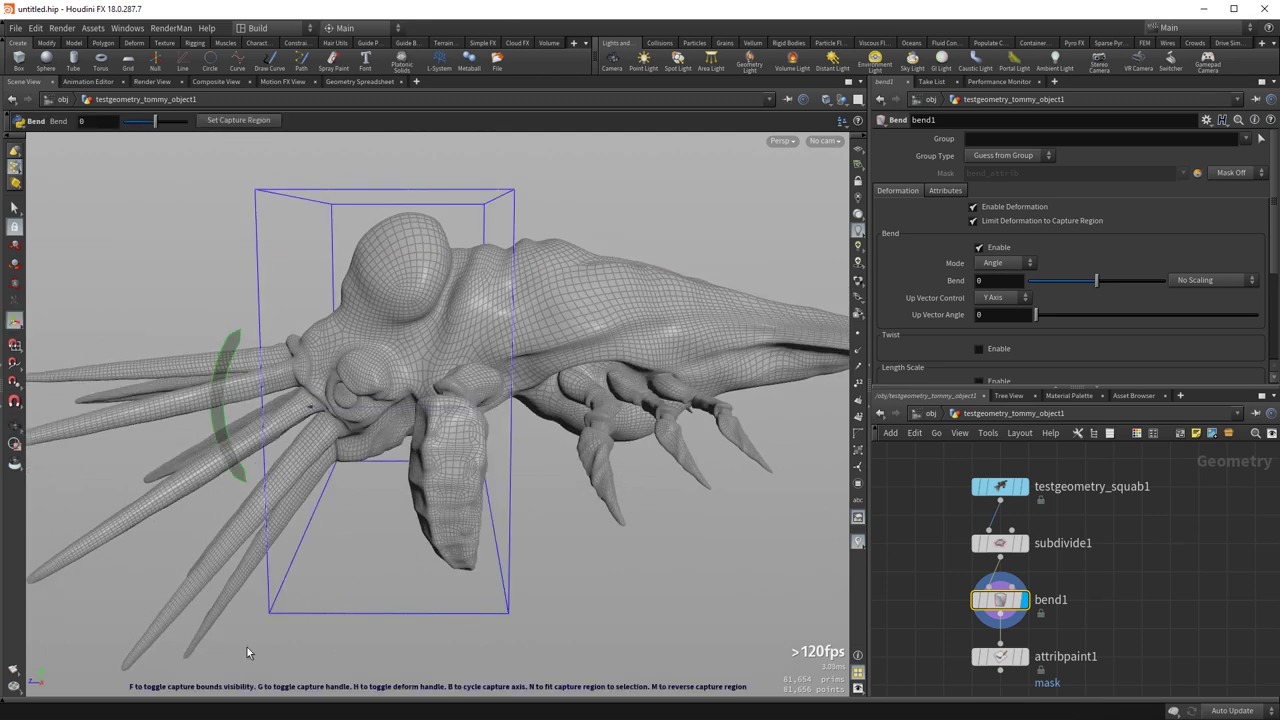
key("f")
key("f")
key("g")
left_click_drag(481, 422, 808, 438)
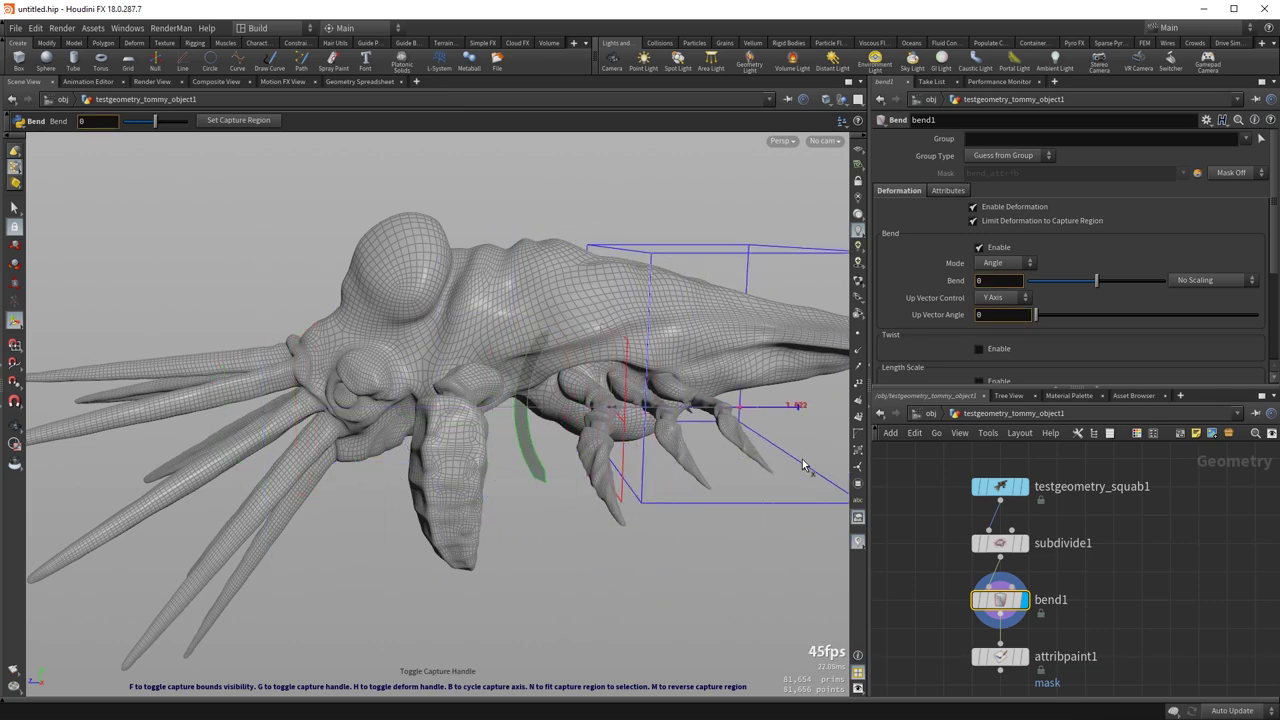
left_click_drag(733, 416, 666, 432, "alt")
left_click_drag(649, 373, 316, 323)
left_click_drag(520, 410, 507, 345, "alt")
- Bend the squab's head upward by about 42.5 degrees with the deform handle
key("Escape")
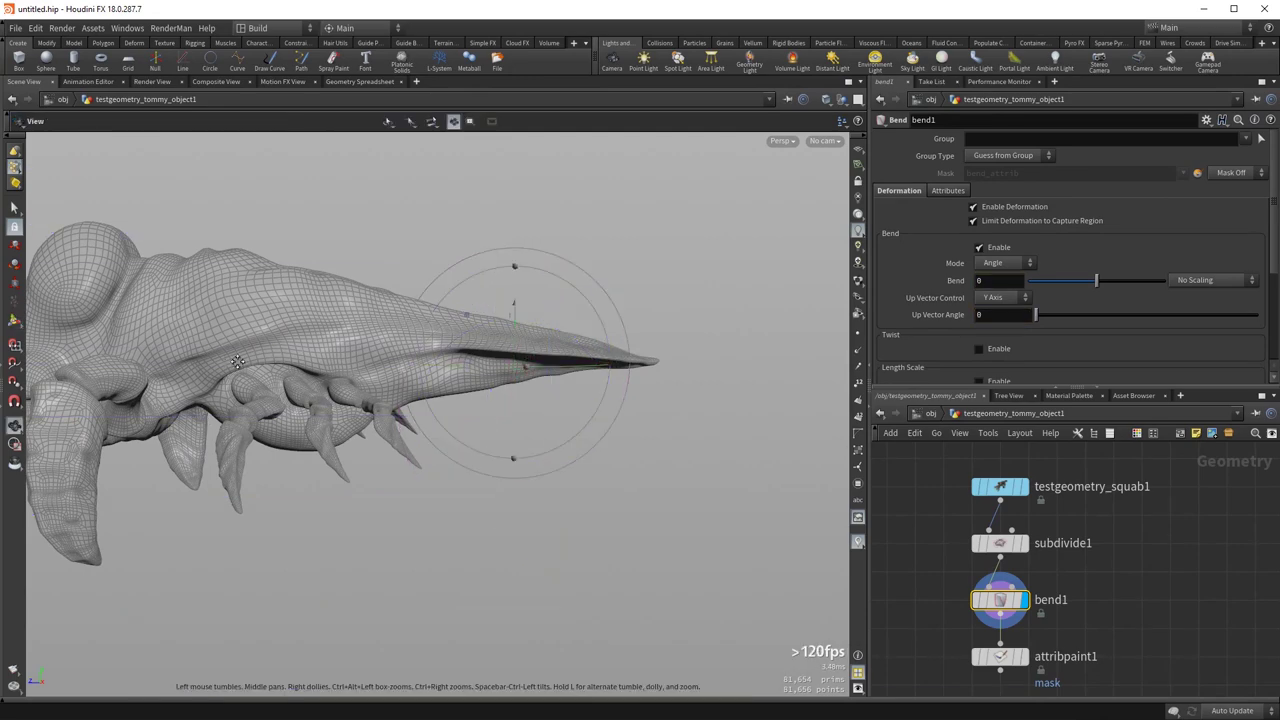
middle_click_drag(238, 362, 414, 466, "alt")
left_click_drag(266, 446, 655, 220)
key("Escape")
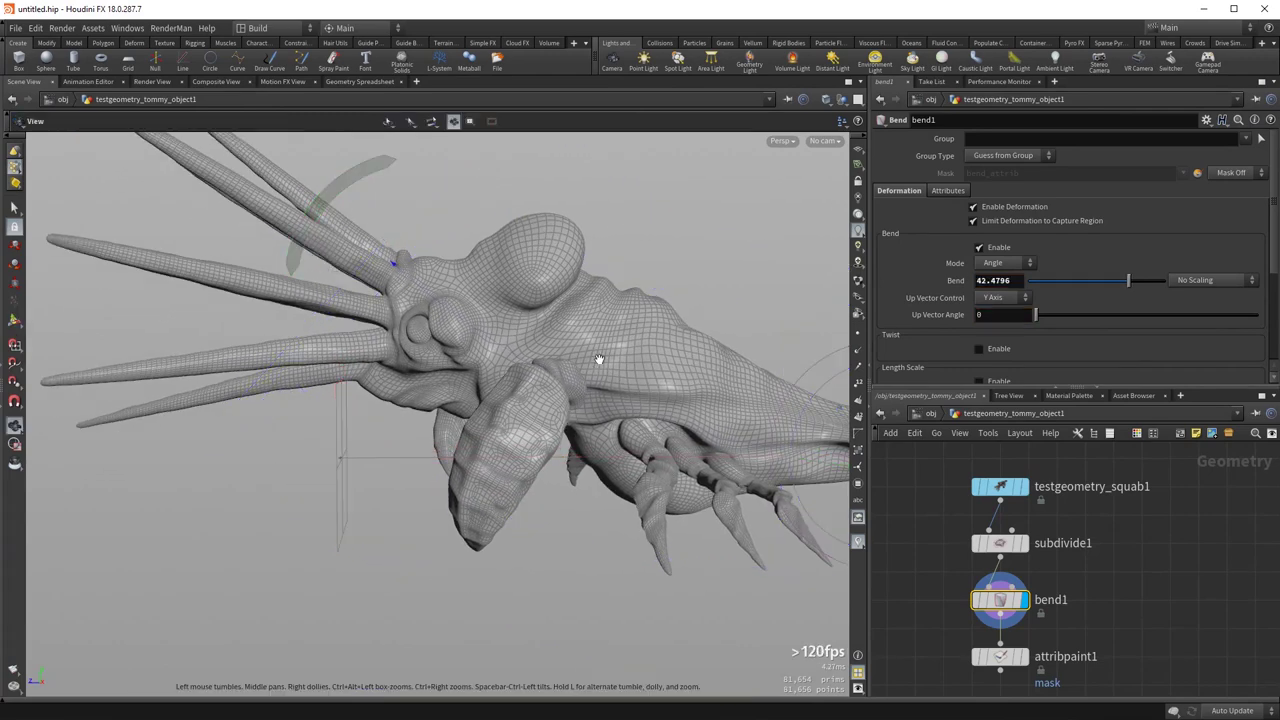
right_click_drag(599, 359, 463, 440, "alt")
left_click_drag(463, 440, 411, 474, "alt")
right_click_drag(411, 474, 454, 426, "alt")
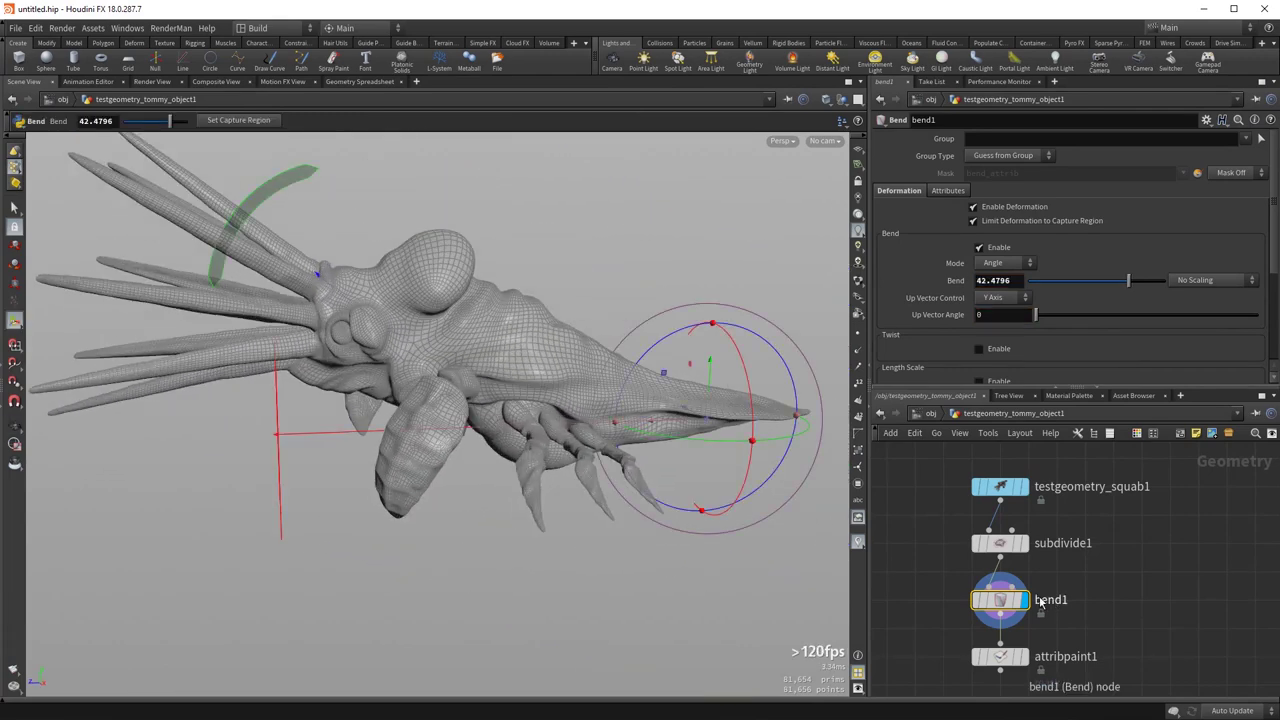
- Display attribpaint1 and select only that node to check the painted letters on the bent squab
middle_click_drag(904, 571, 897, 502)
mouse_move(988, 579)
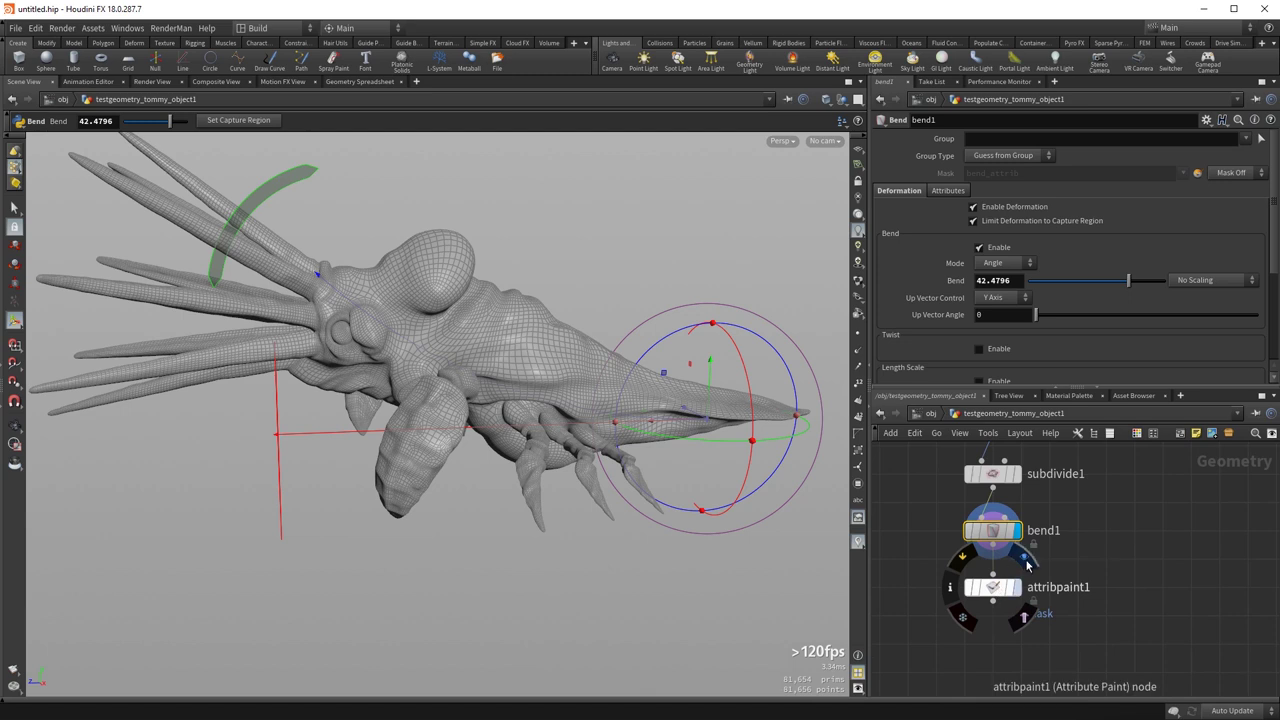
left_click(1026, 562)
left_click_drag(930, 539, 1016, 606)
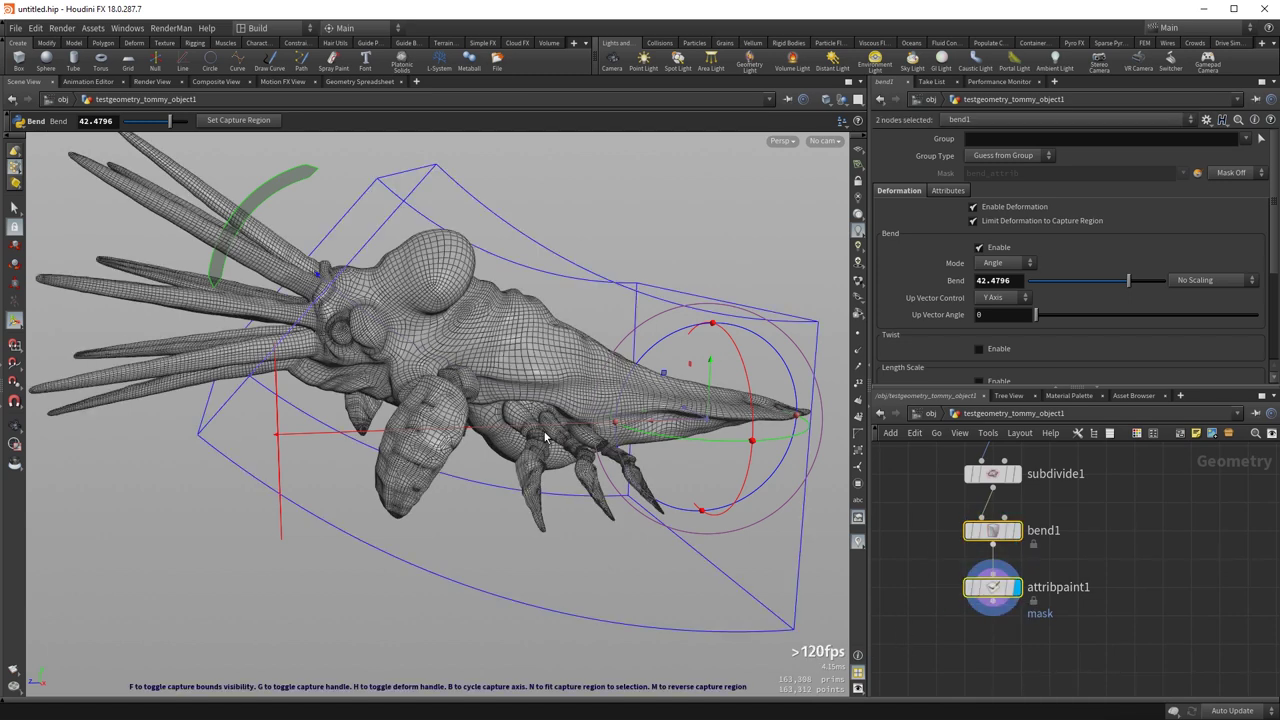
key("f")
left_click_drag(937, 572, 1066, 645)
key("Escape")
mouse_move(435, 308)
left_mouse_down()
mouse_move(549, 397)
mouse_move(440, 280)
mouse_move(493, 349)
left_mouse_up()
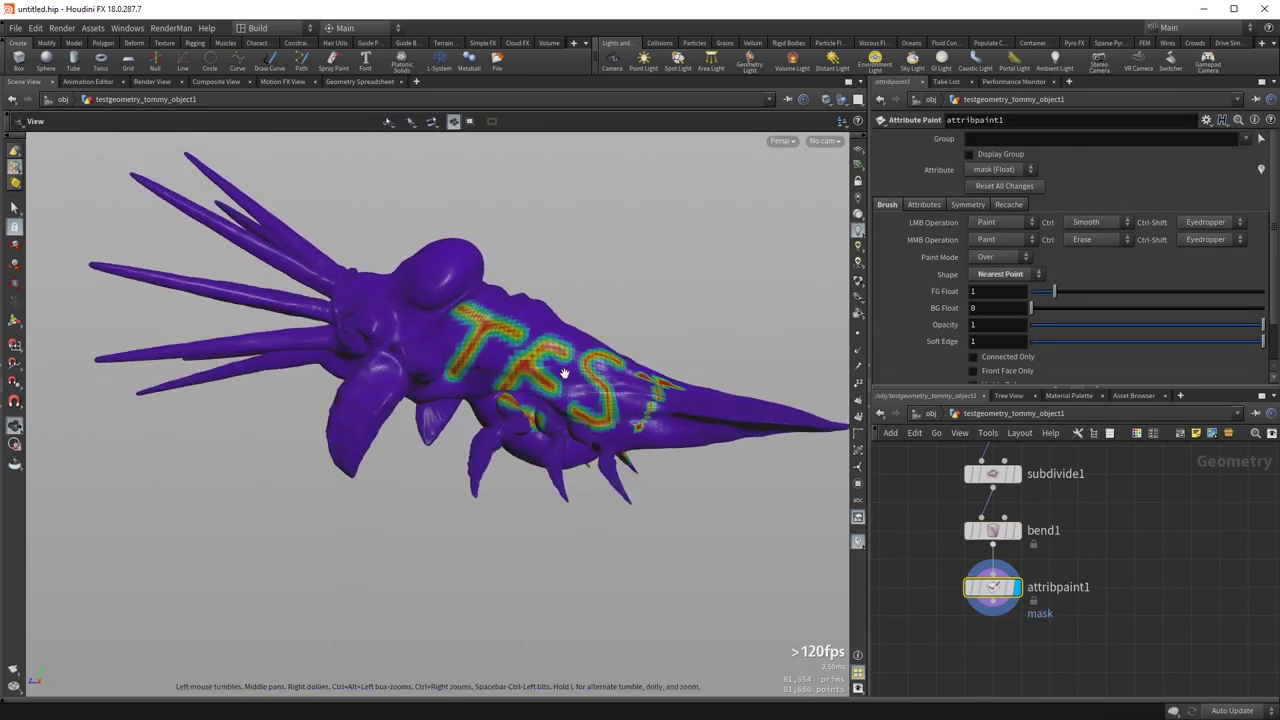
key("Return")
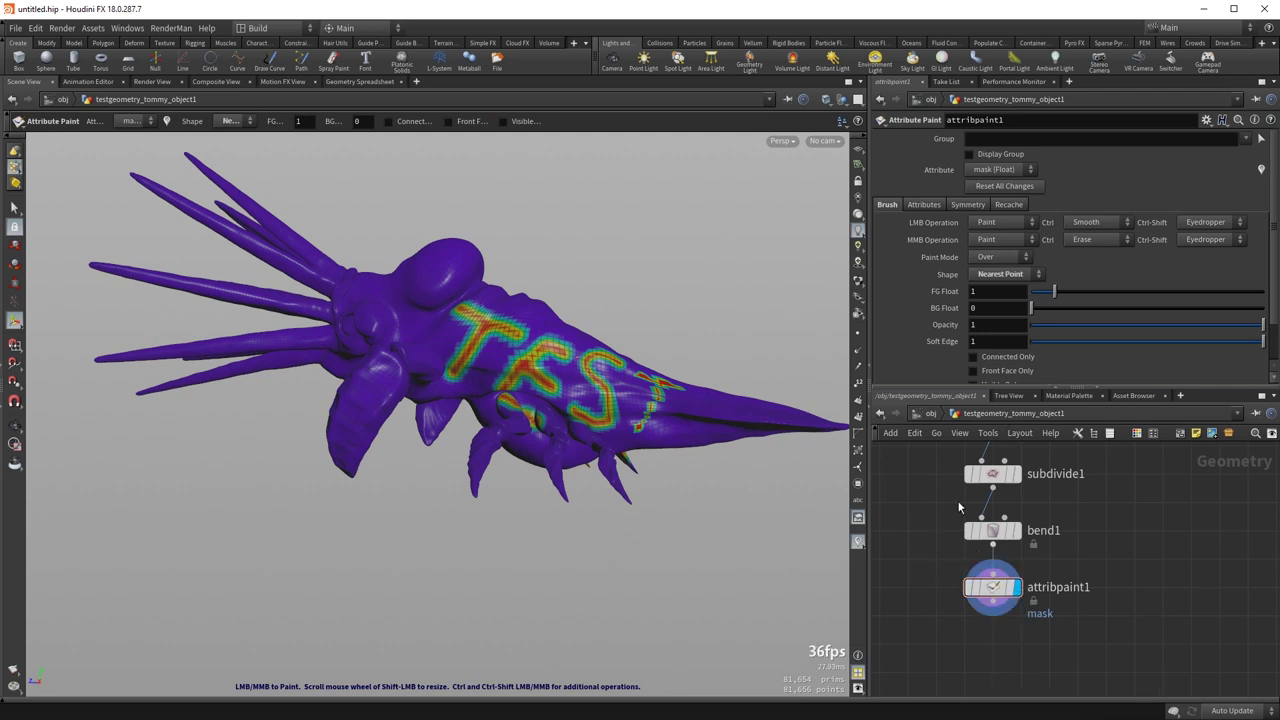
- Select bend1 and turn on the scene's mask visualizer
left_click(1002, 530)
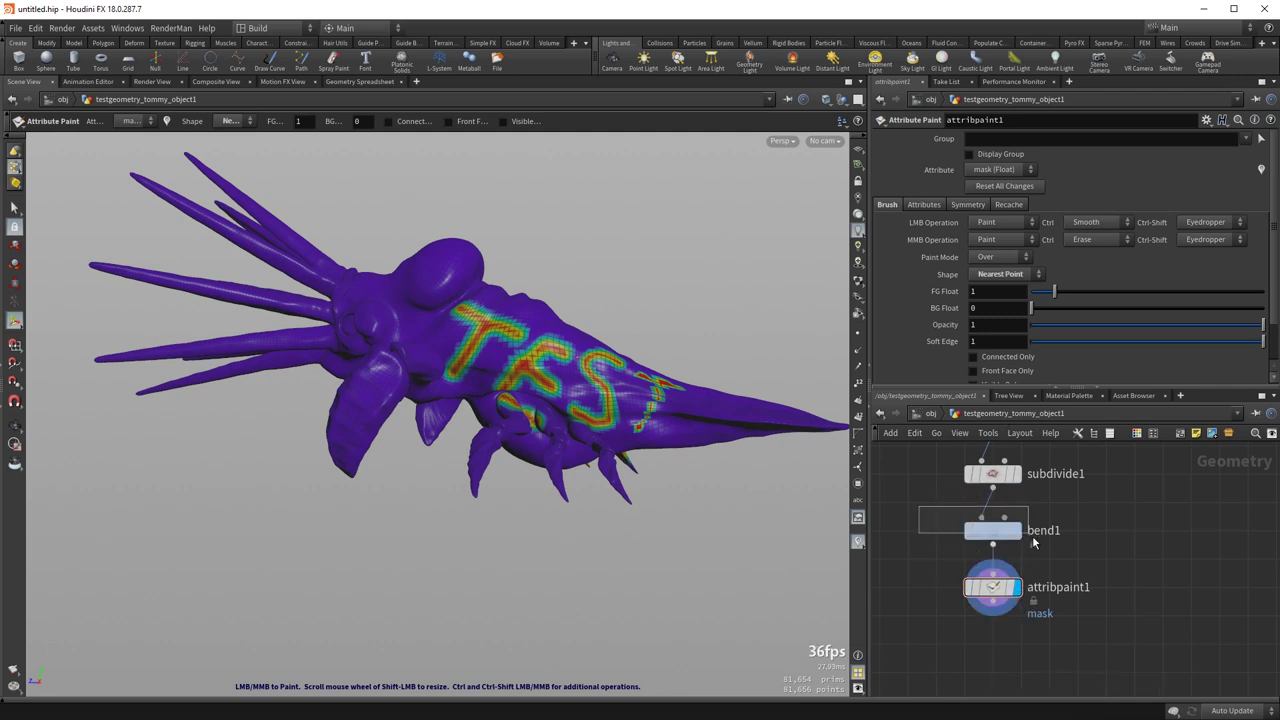
left_click(858, 541)
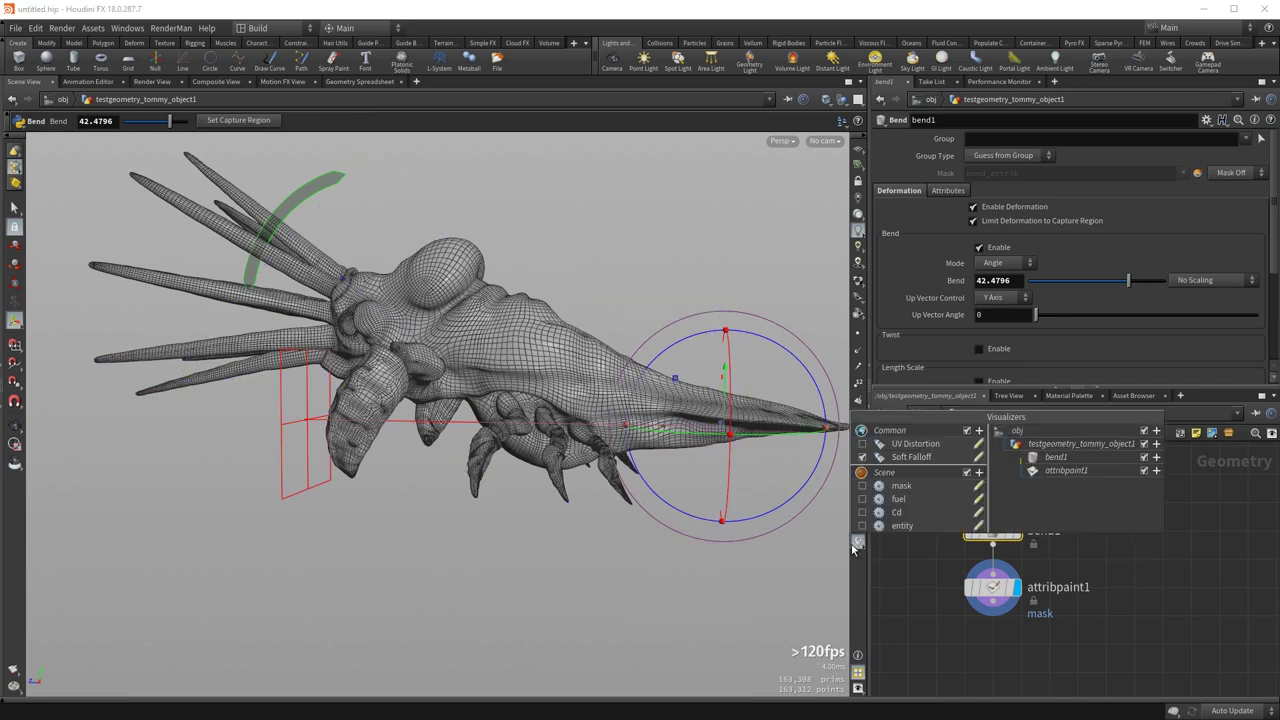
left_click(863, 486)
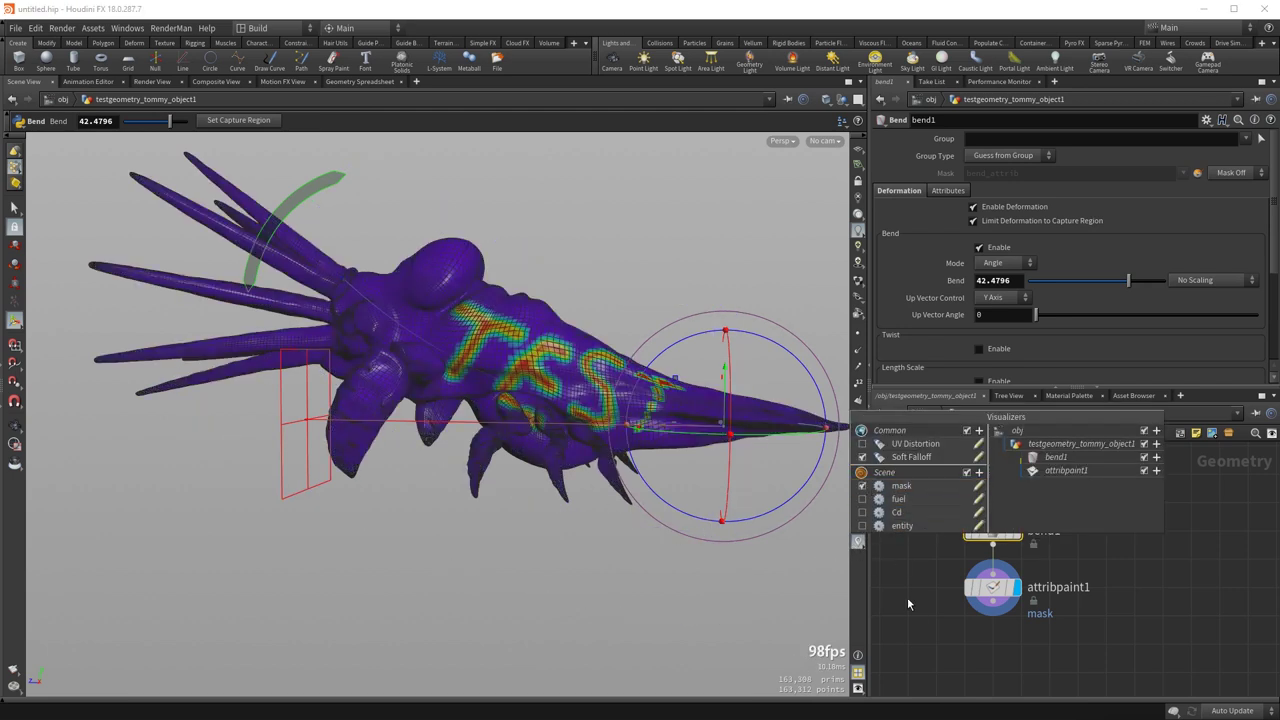
- Reduce the bend interactively to about 8 degrees while attribpaint1 stays displayed
left_click_drag(277, 226, 401, 450)
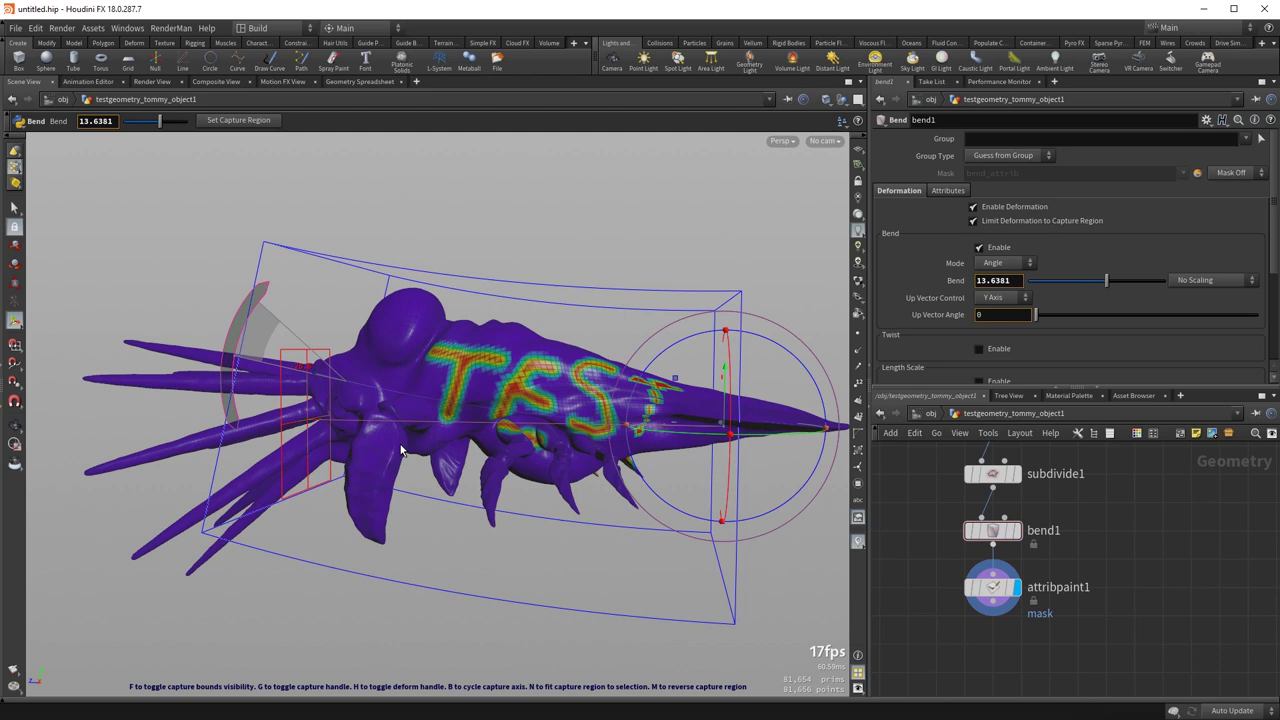
left_click_drag(408, 443, 372, 488)
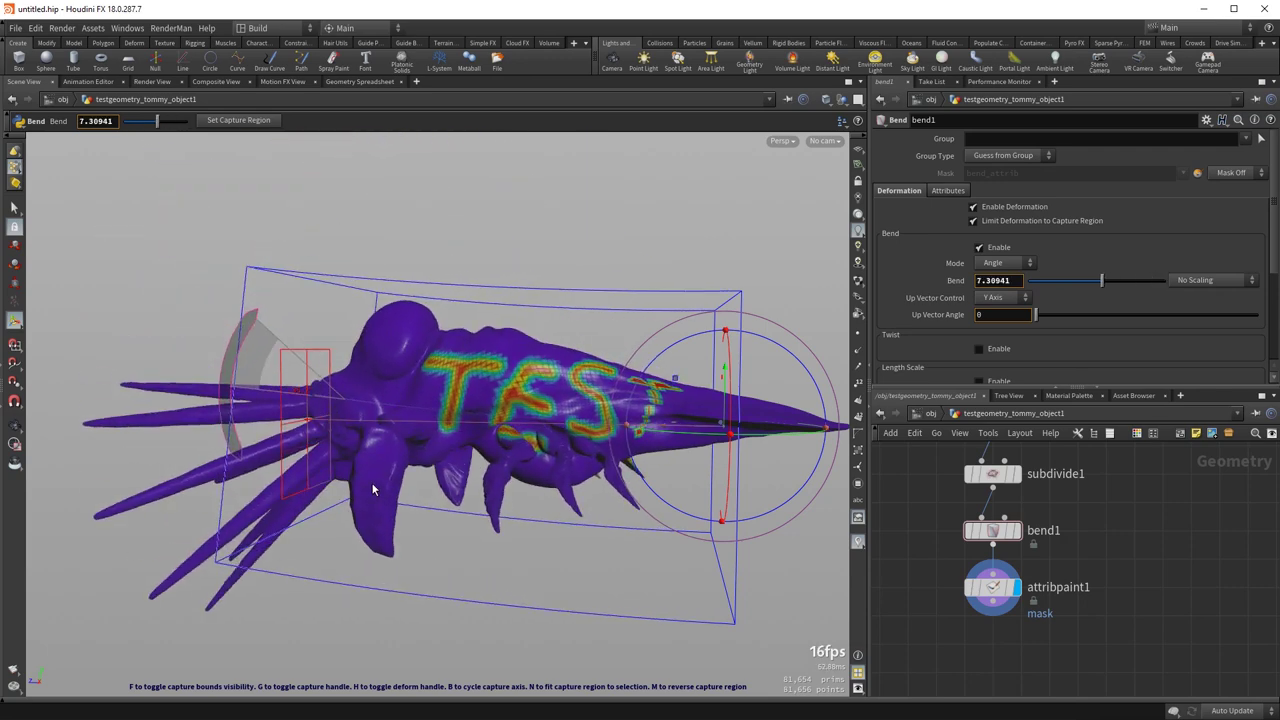
left_click_drag(373, 488, 417, 478)
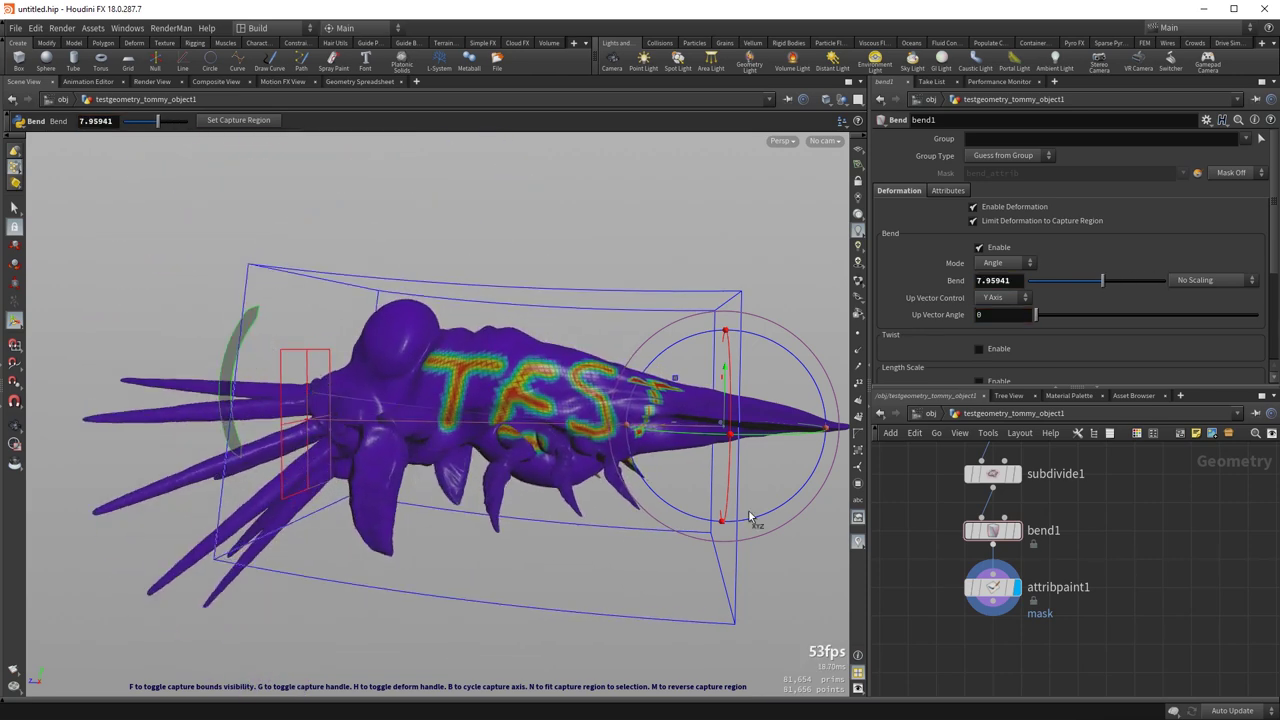
- Set the Bend angle of bend1 to 0
left_click(1013, 282)
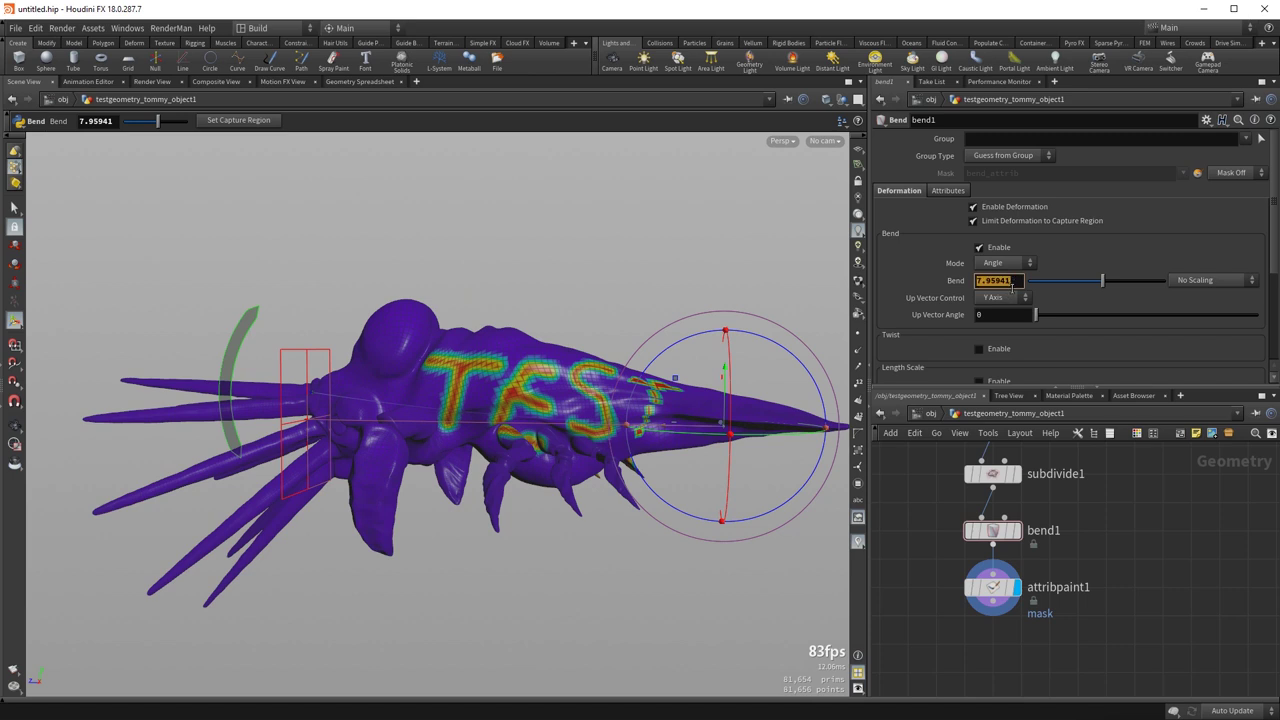
type("0")
key("Return")
- Move attribpaint1 and bend1 lower in the network to make room beneath subdivide1
middle_click_drag(924, 549, 920, 492)
left_click_drag(986, 532, 986, 609)
middle_click_drag(913, 532, 903, 658)
left_click_drag(978, 596, 978, 654)
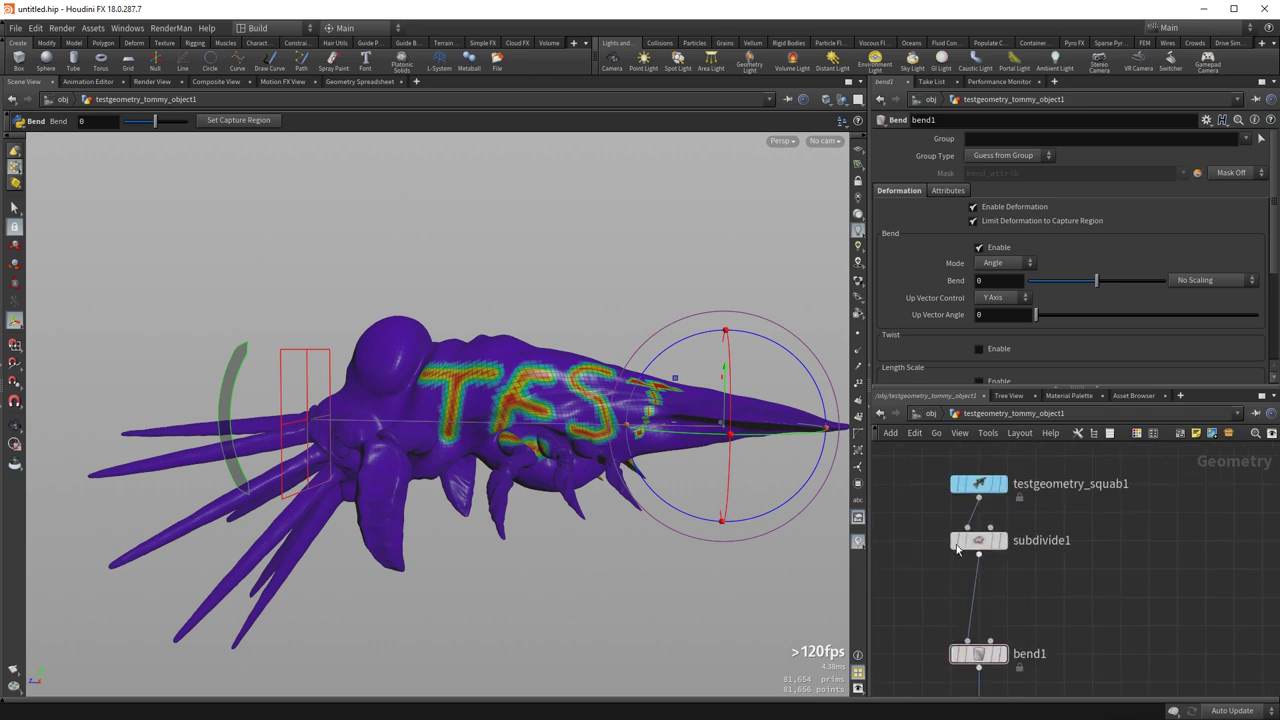
- Display subdivide1 and insert a Remesh node on the wire between it and bend1
mouse_move(978, 542)
left_click(1011, 517)
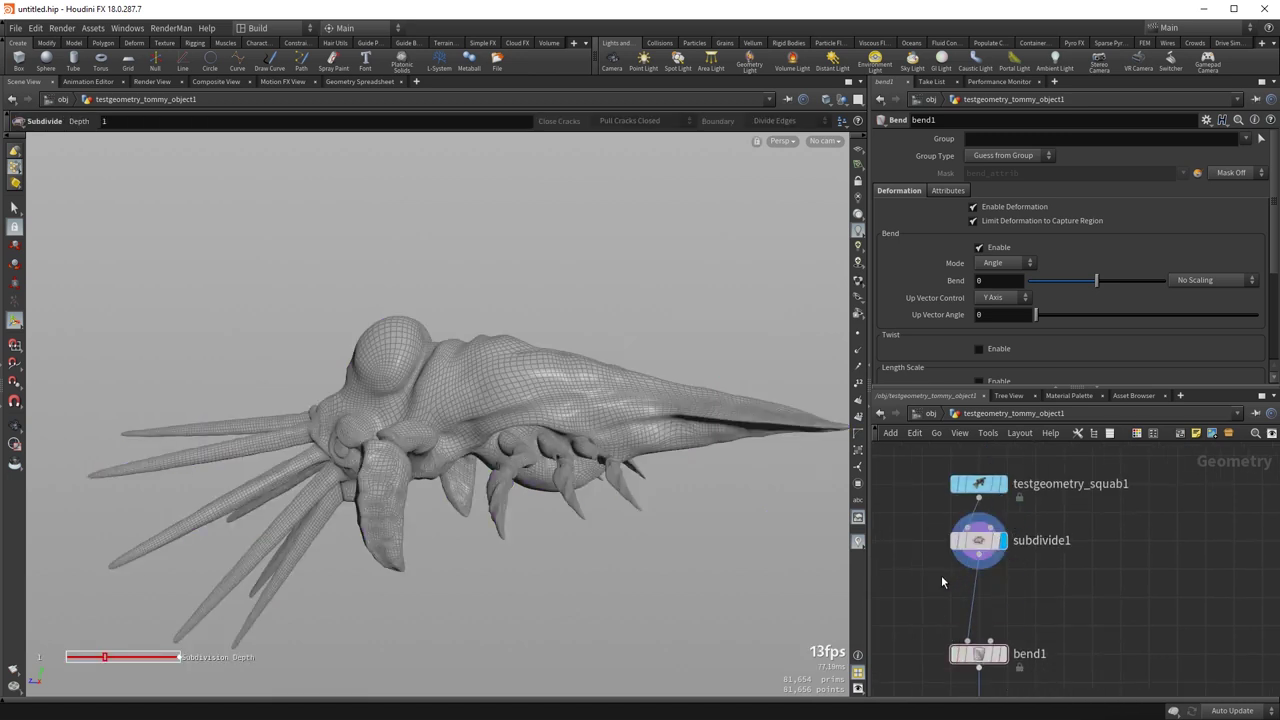
key("Tab")
type("re")
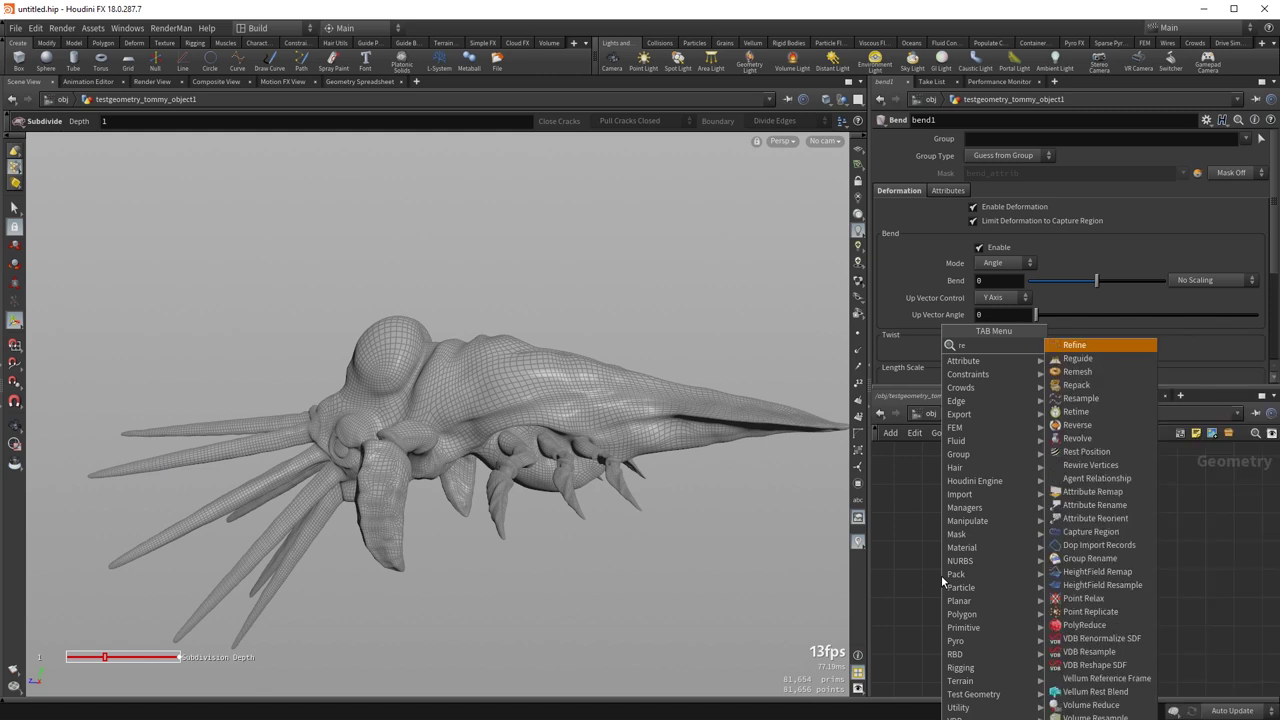
type("mes")
key("Return")
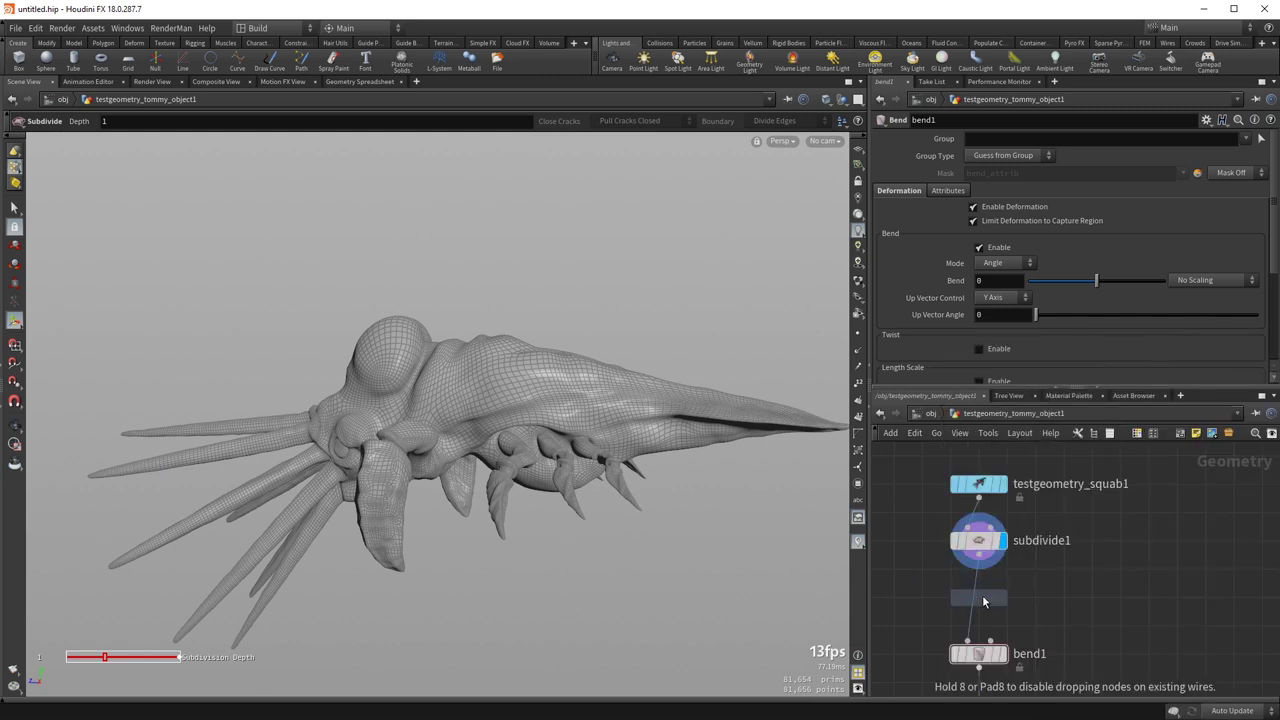
left_click(972, 597)
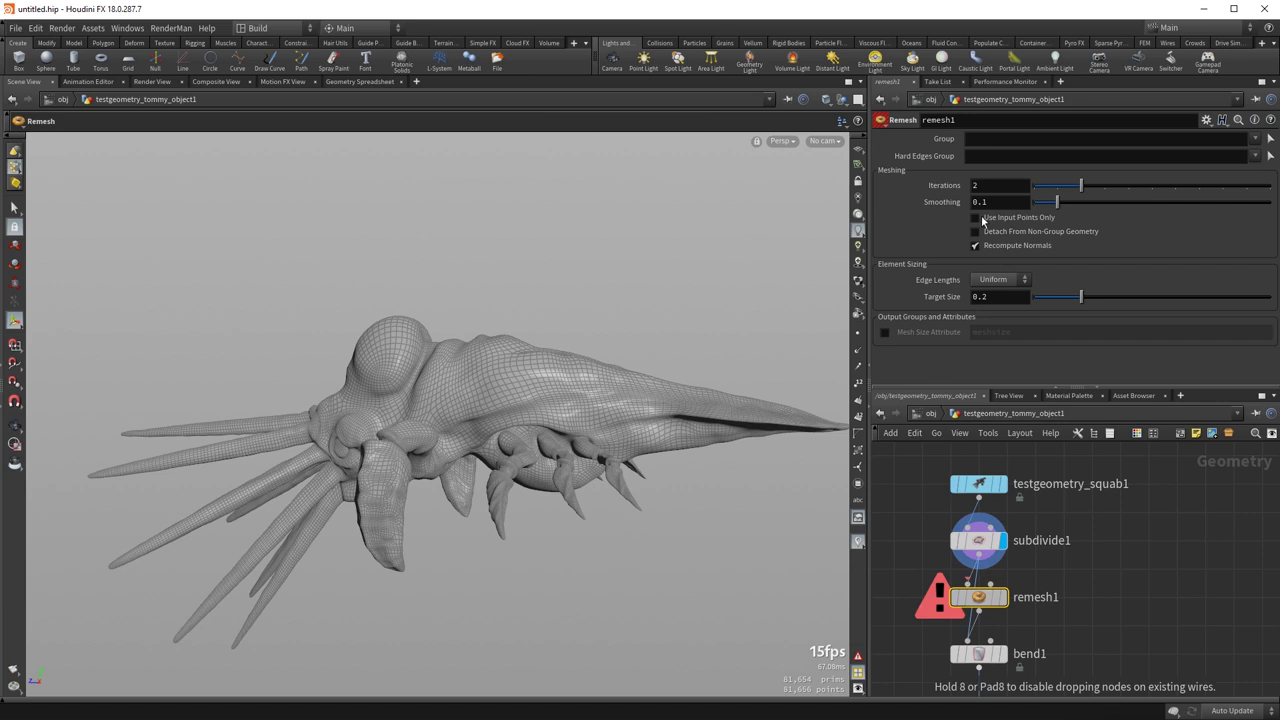
- Set the remesh Target Size to 0.05 and display remesh1 to check the triangulated squab
left_click(997, 298)
type("0.05")
key("Return")
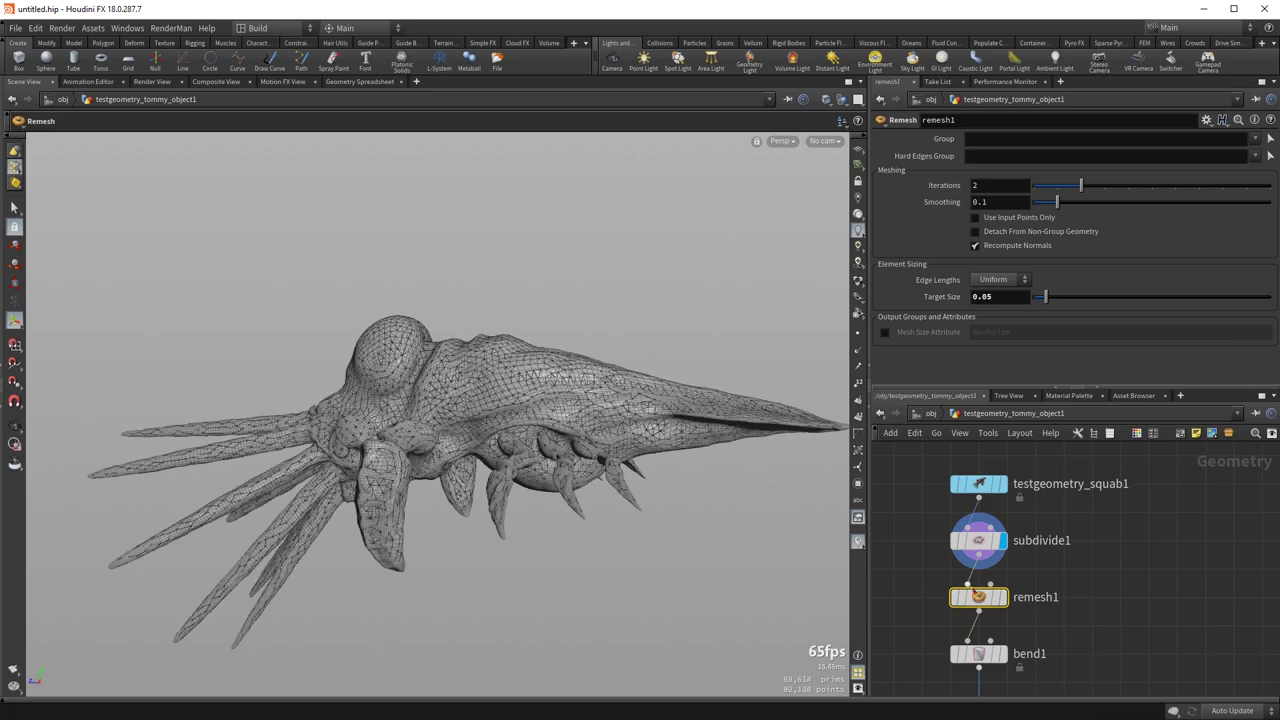
mouse_move(1019, 581)
key("Escape")
right_click_drag(482, 446, 671, 376)
left_click_drag(577, 362, 629, 351)
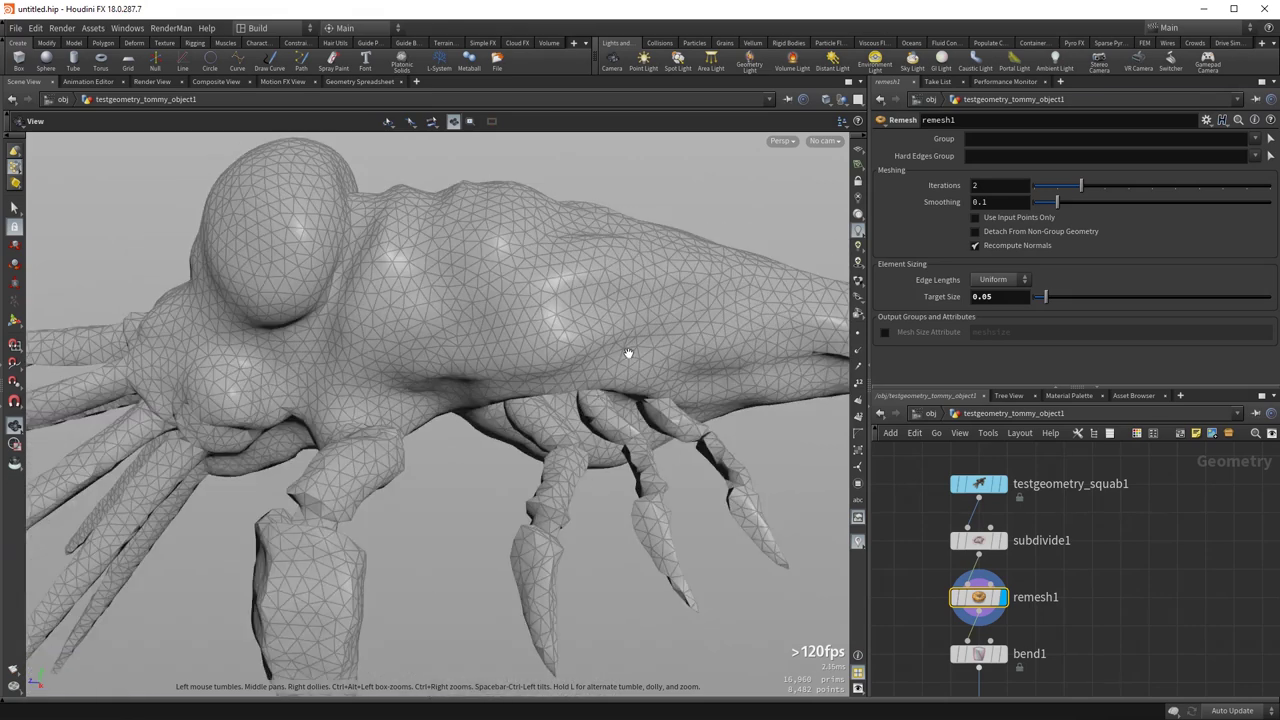
right_click_drag(629, 351, 651, 423)
key("Return")
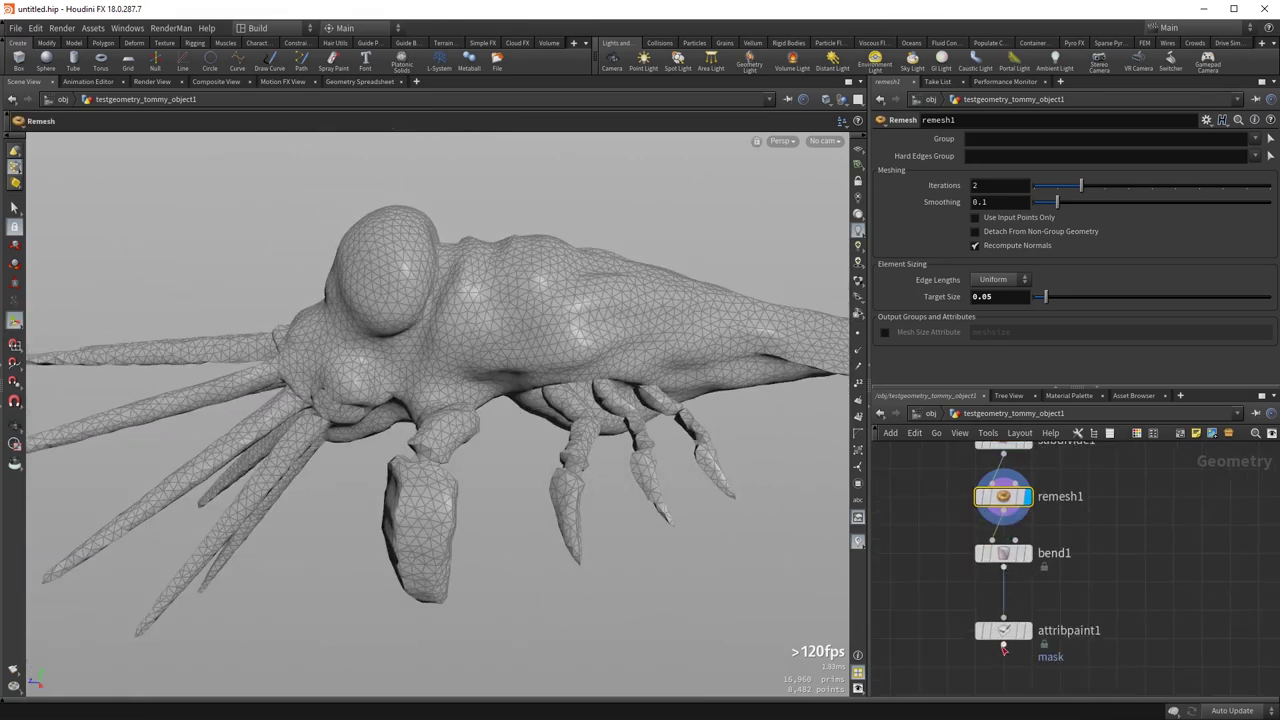
- Display and select attribpaint1 to examine how the painted mask maps onto the remeshed squab
left_click(1003, 630)
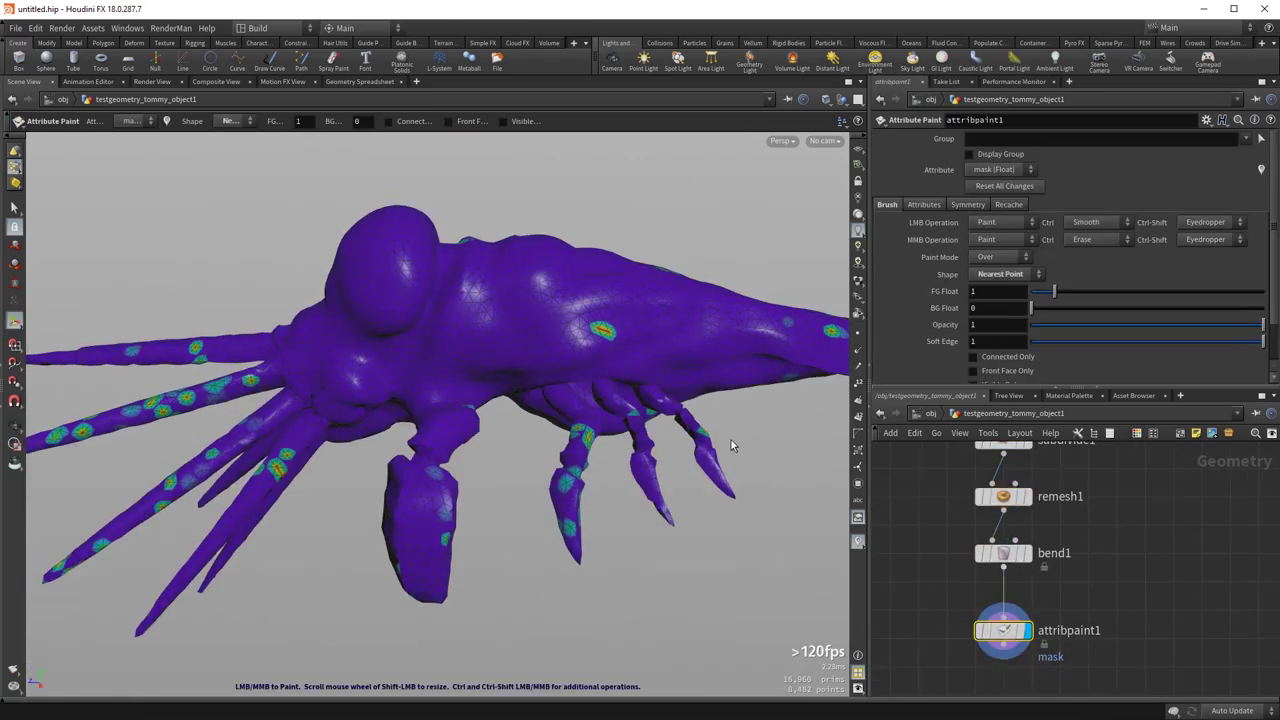
key("Escape")
mouse_move(546, 394)
left_mouse_down()
mouse_move(534, 326)
mouse_move(509, 371)
mouse_move(550, 306)
mouse_move(617, 345)
mouse_move(588, 294)
mouse_move(570, 371)
mouse_move(609, 491)
mouse_move(581, 365)
mouse_move(560, 434)
mouse_move(363, 451)
mouse_move(480, 355)
mouse_move(294, 309)
mouse_move(514, 374)
mouse_move(563, 331)
mouse_move(486, 406)
mouse_move(551, 363)
mouse_move(352, 587)
mouse_move(317, 523)
mouse_move(381, 477)
left_mouse_up()
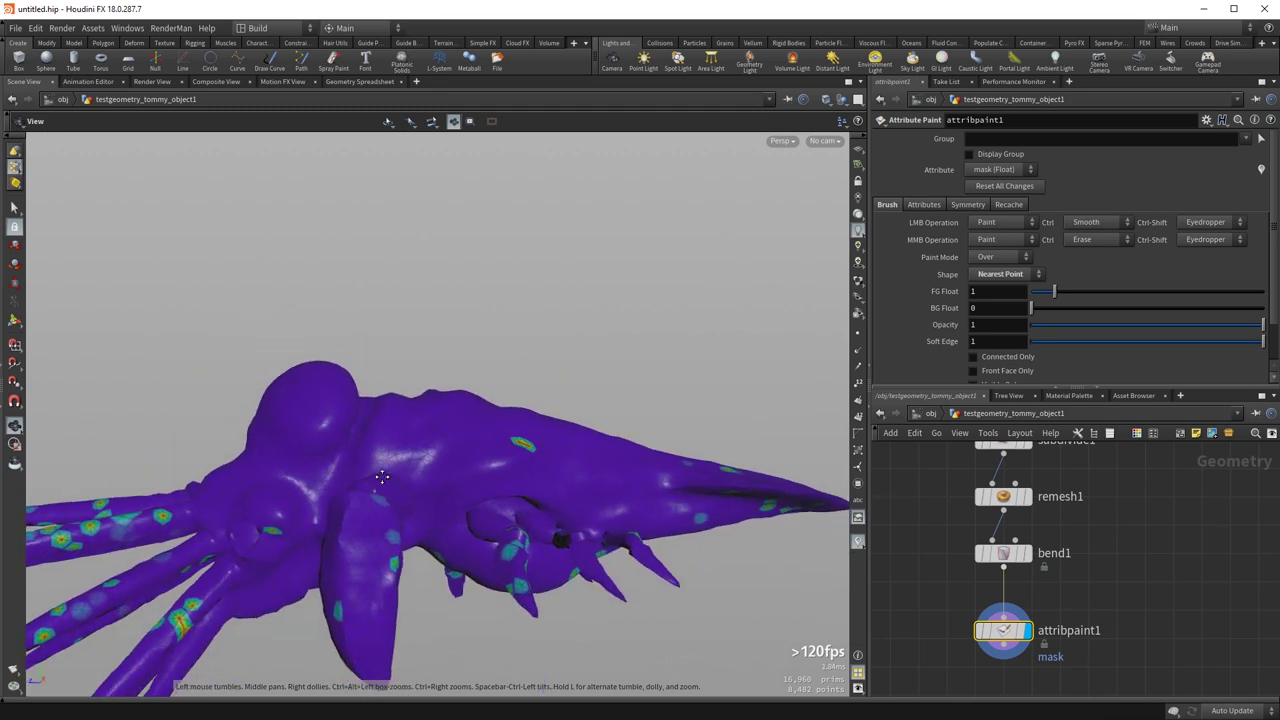
- Enable Bypass Point Cache in attribpaint1's recache settings
key("Return")
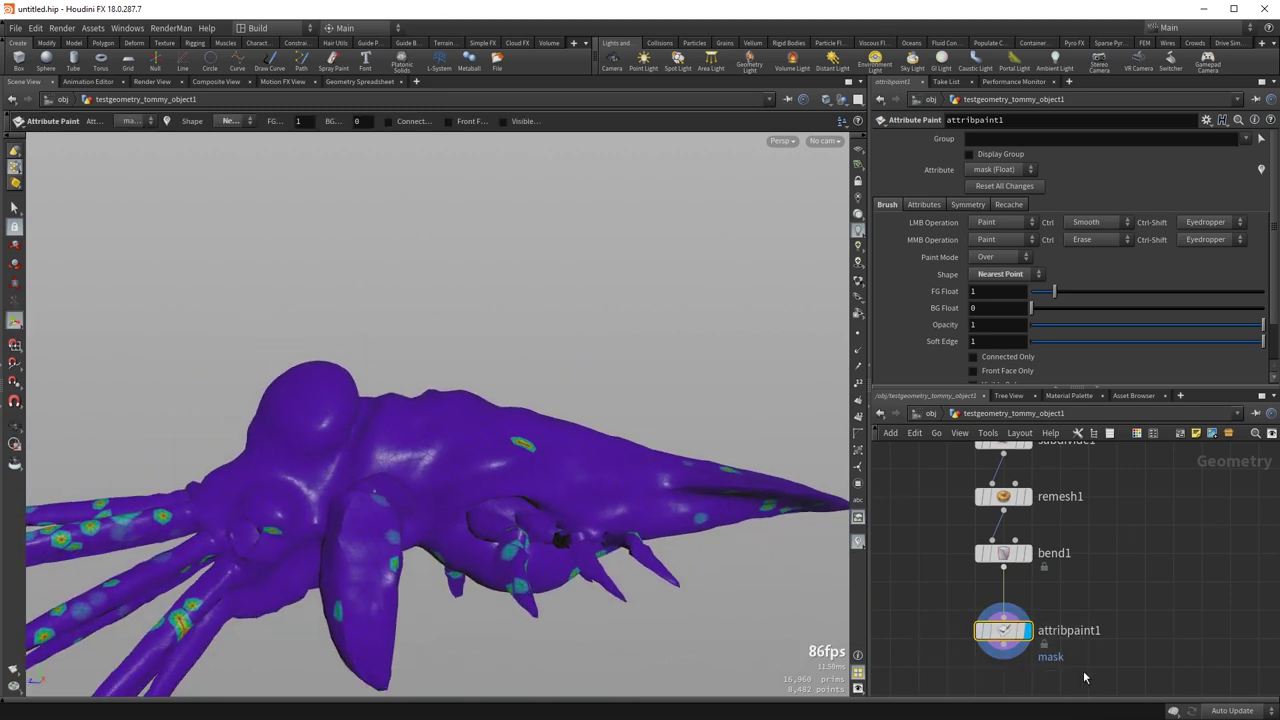
left_click(1009, 204)
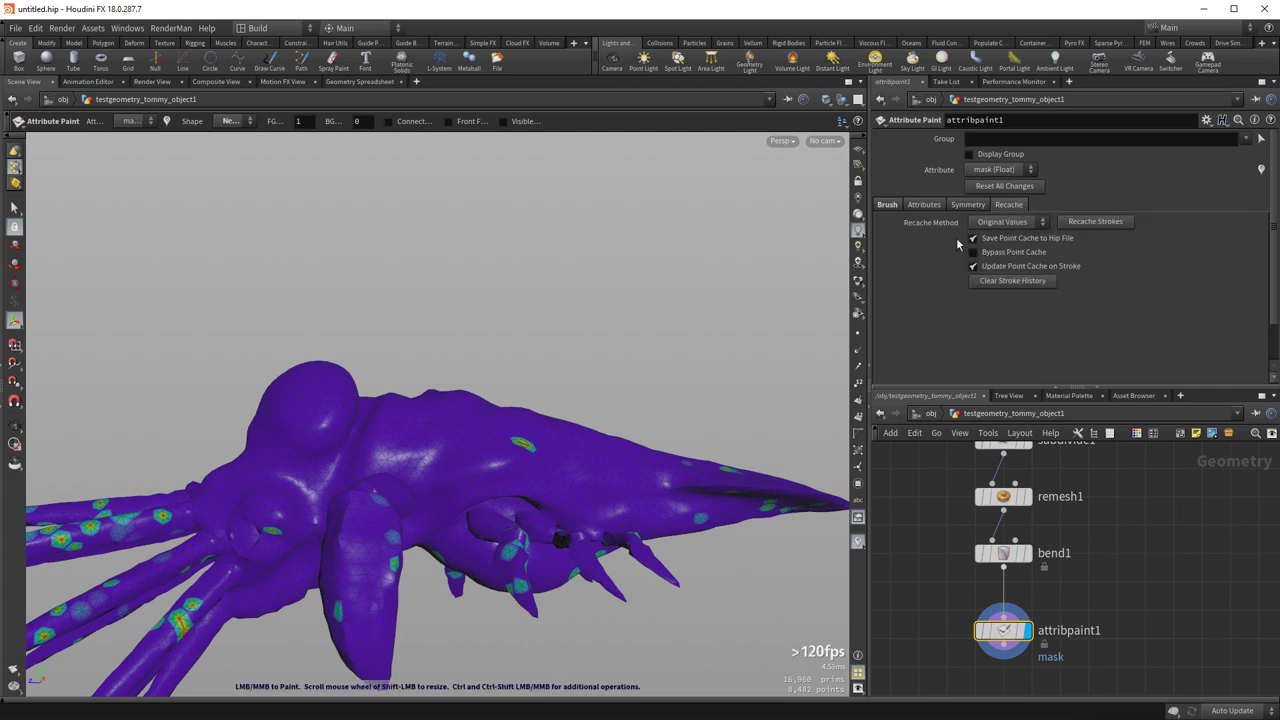
left_click(1021, 254)
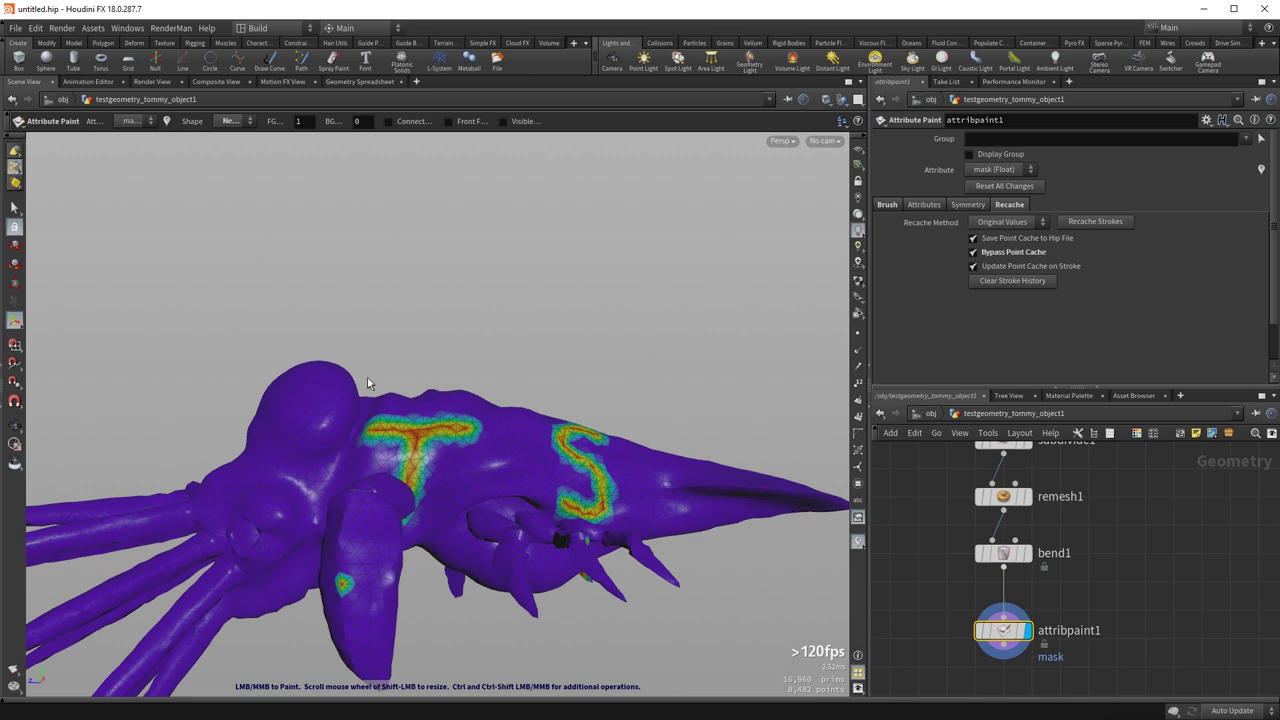
- Examine the replayed mask strokes on the squab's body, head and legs from several angles and at closer range
key("Escape")
mouse_move(313, 360)
left_mouse_down()
mouse_move(480, 417)
mouse_move(475, 370)
left_mouse_up()
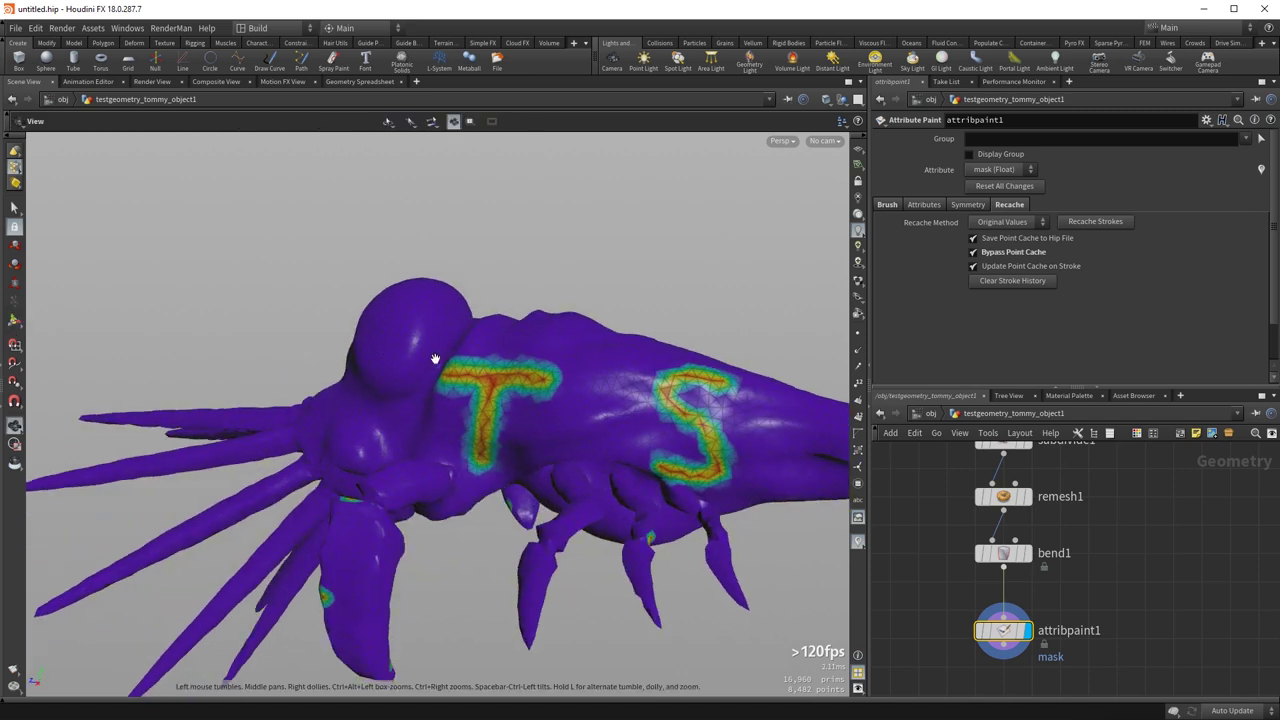
key("Return")
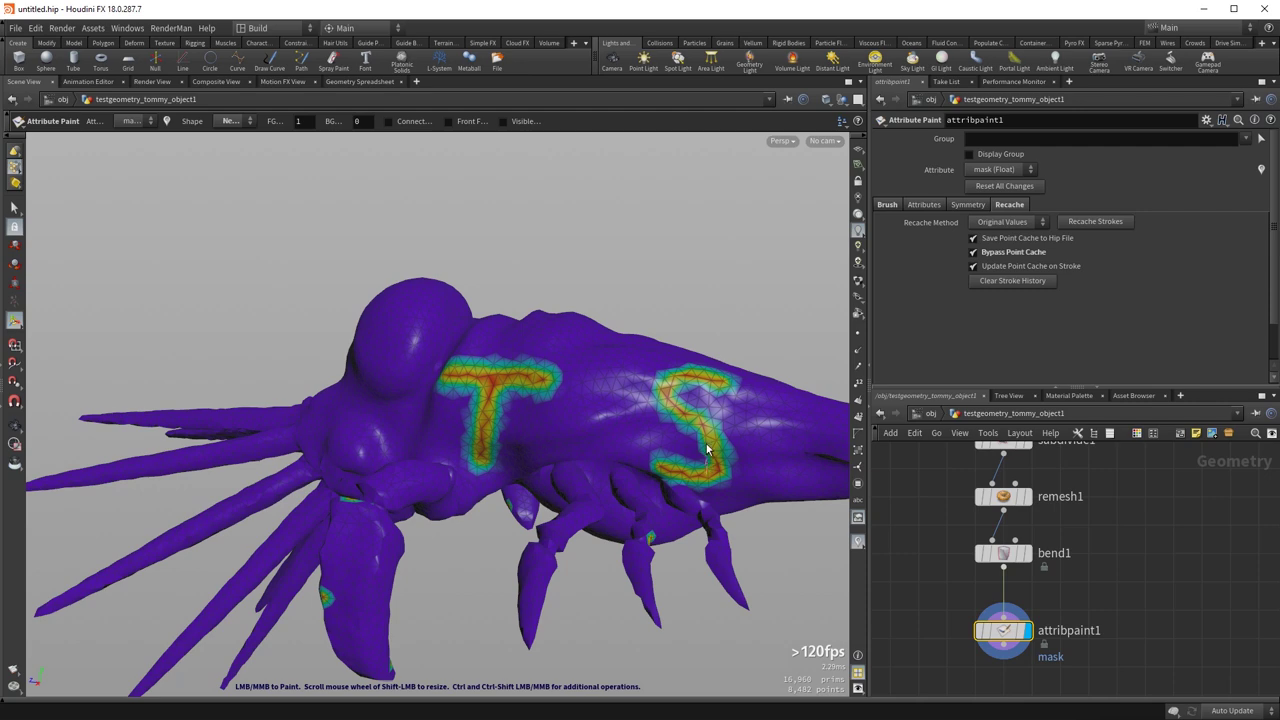
key("Escape")
mouse_move(737, 383)
left_mouse_down()
mouse_move(646, 409)
mouse_move(460, 391)
mouse_move(654, 388)
mouse_move(749, 351)
mouse_move(746, 337)
left_mouse_up()
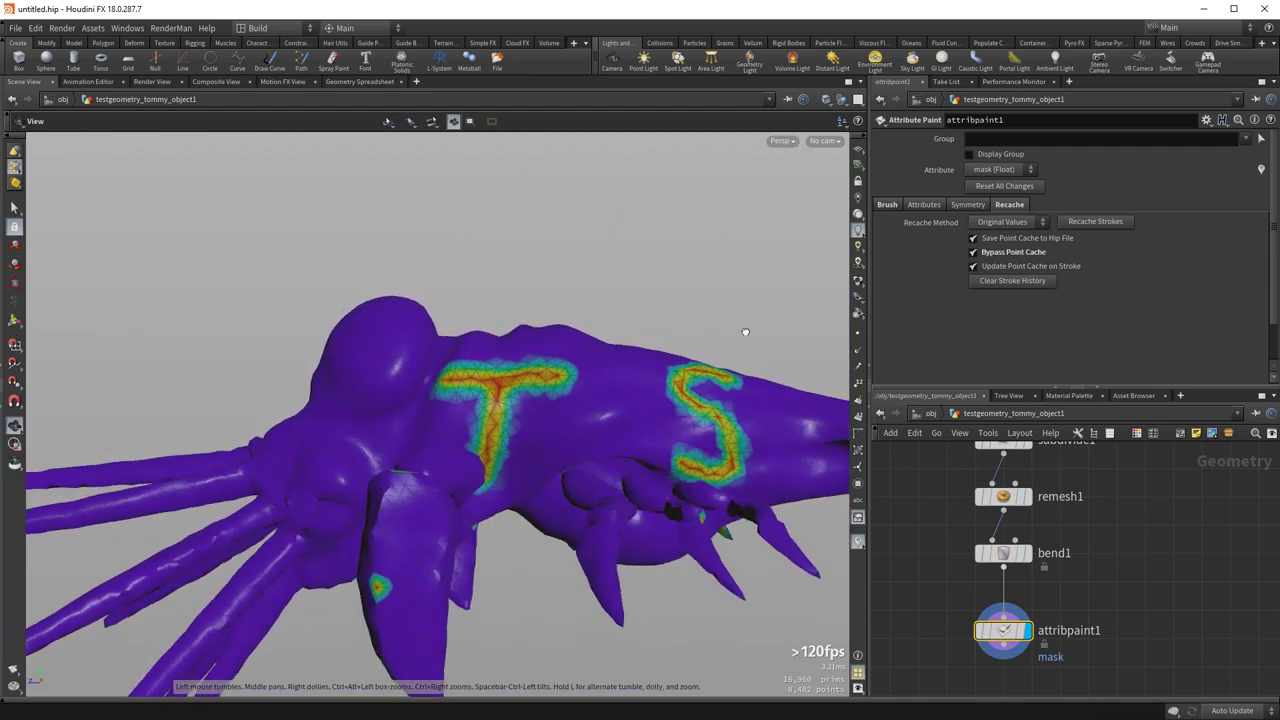
key("Return")
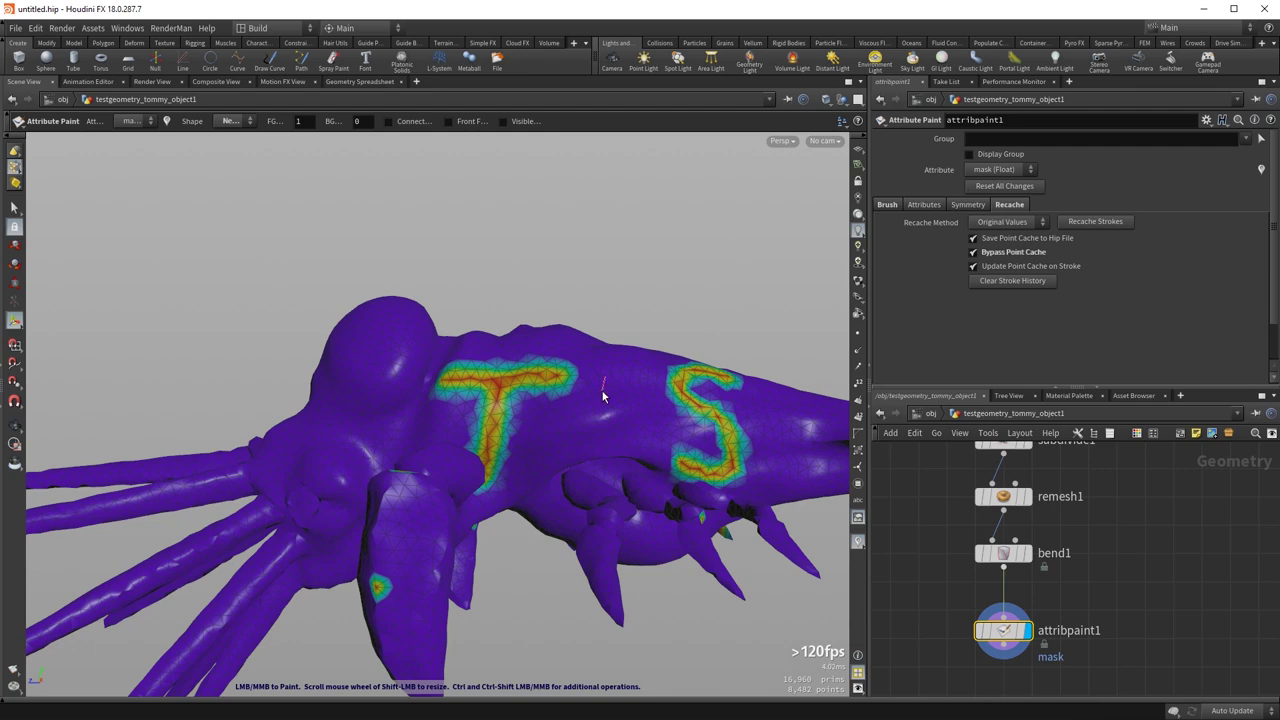
key("Escape")
mouse_move(694, 374)
left_mouse_down()
mouse_move(428, 562)
mouse_move(522, 508)
mouse_move(374, 569)
mouse_move(503, 529)
mouse_move(554, 457)
mouse_move(535, 552)
mouse_move(569, 486)
left_mouse_up()
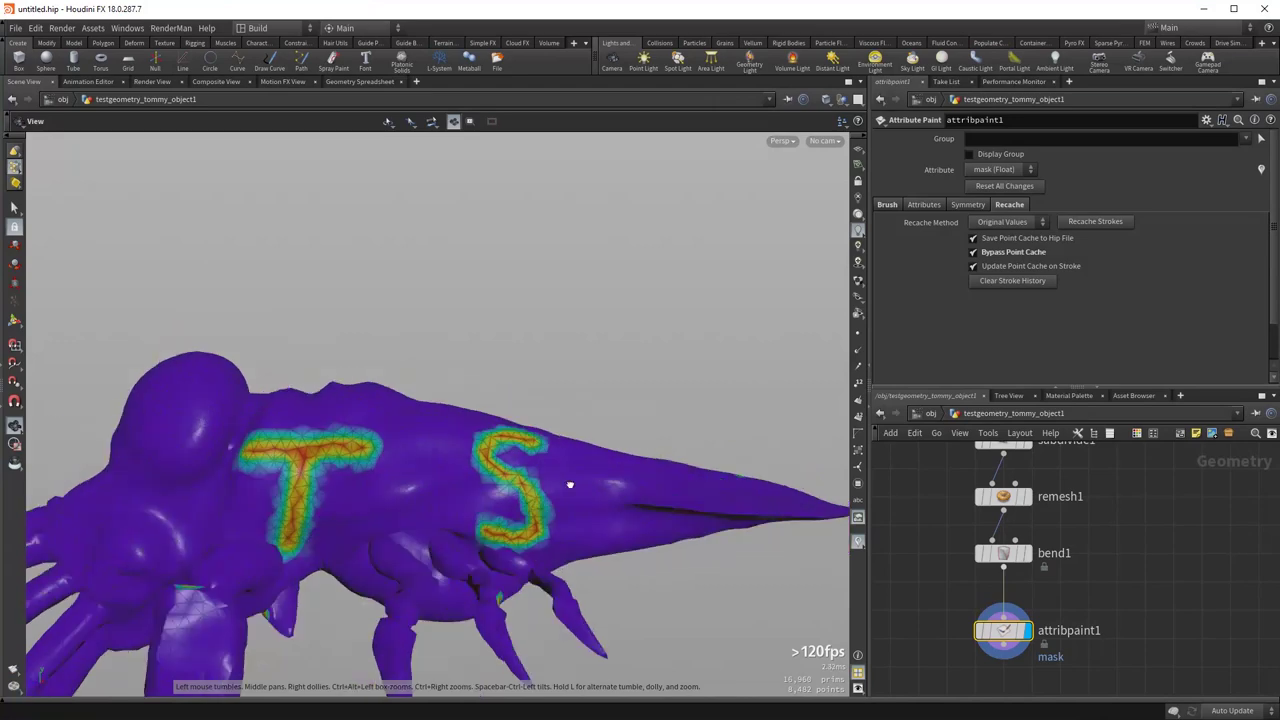
mouse_move(434, 506)
right_mouse_down()
mouse_move(503, 511)
mouse_move(554, 471)
mouse_move(574, 476)
right_mouse_up()
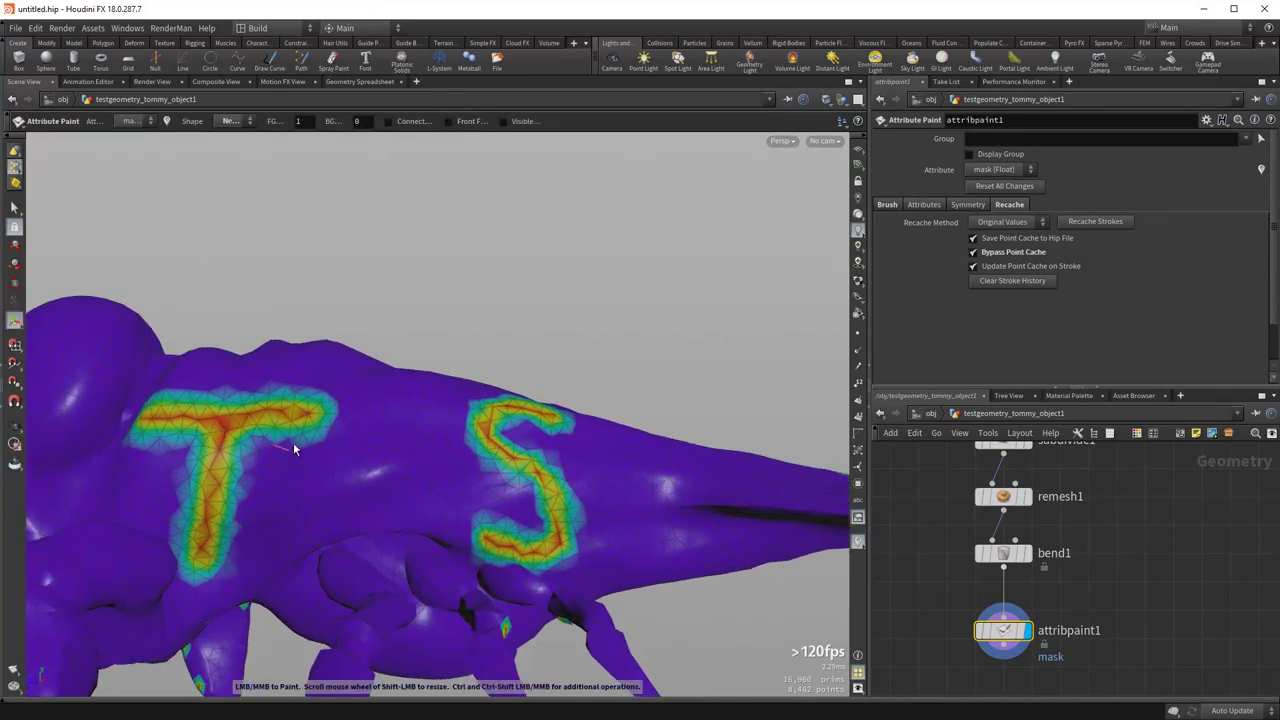
- Set attribpaint1's Recache Method to Re-Send Rays and inspect the strokes along the squab's body
left_click(984, 224)
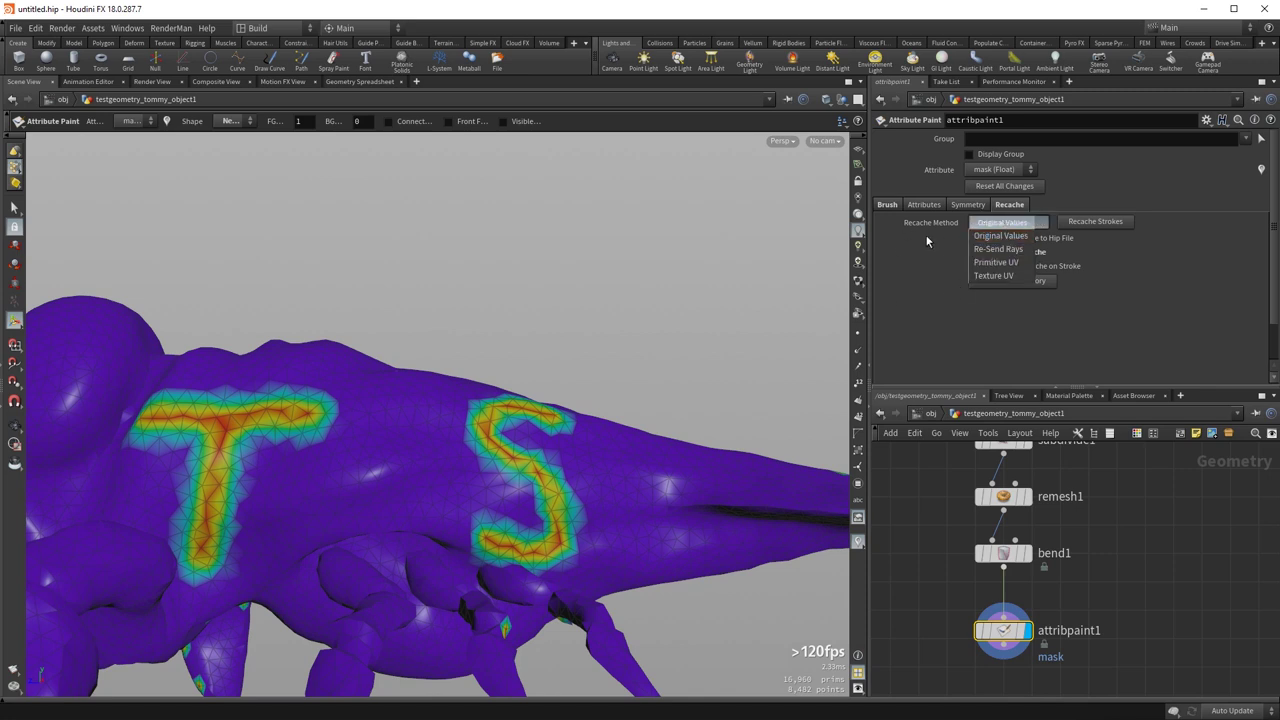
left_click(1016, 250)
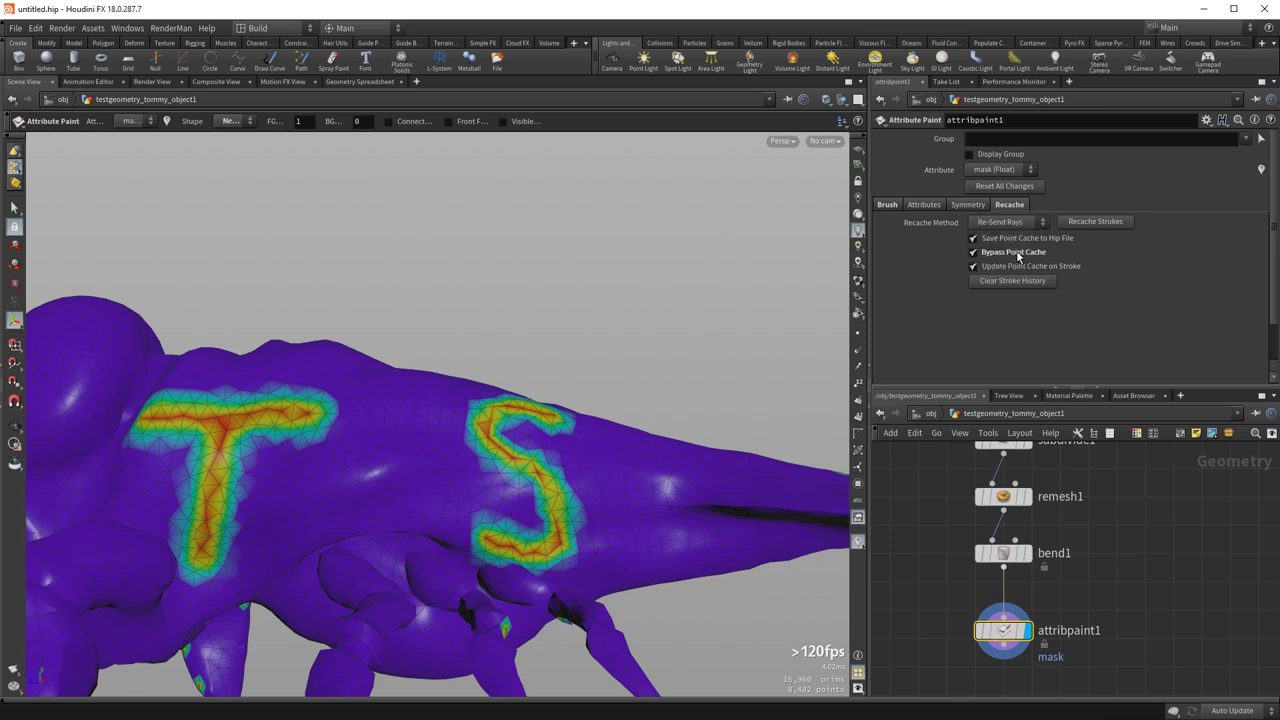
key("Escape")
mouse_move(418, 405)
left_mouse_down()
mouse_move(430, 440)
mouse_move(430, 418)
left_mouse_up()
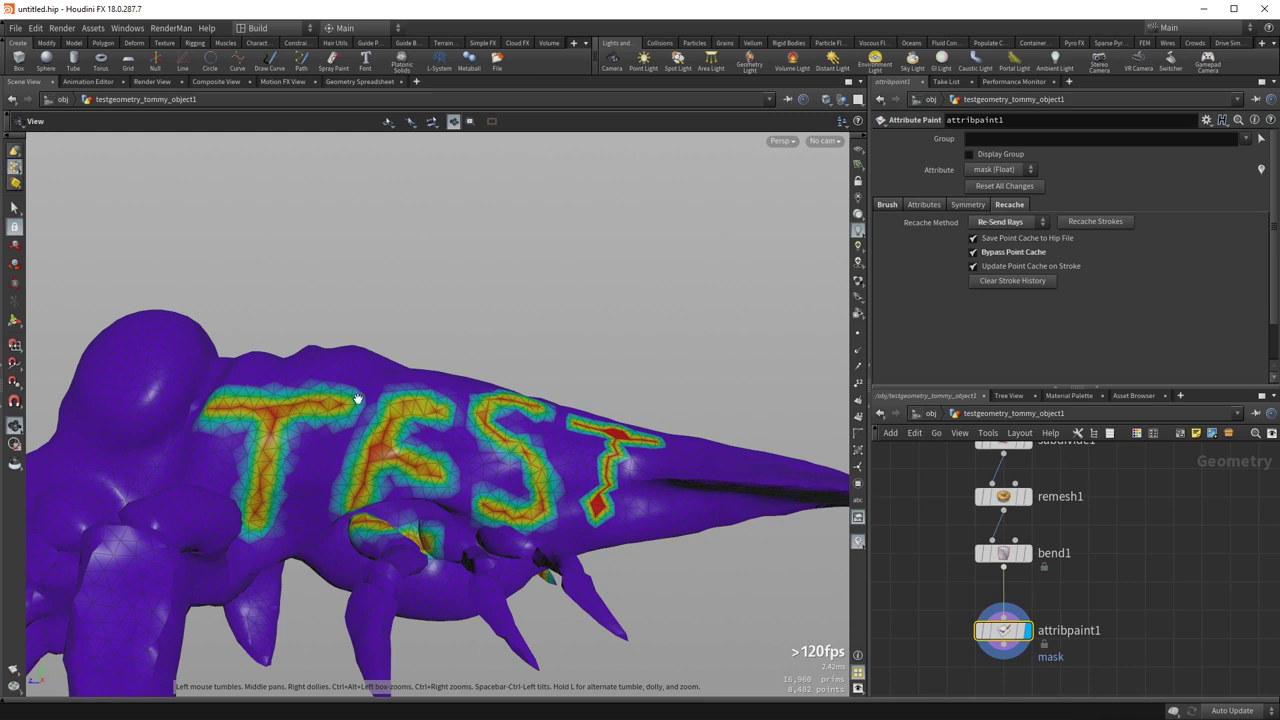
key("Return")
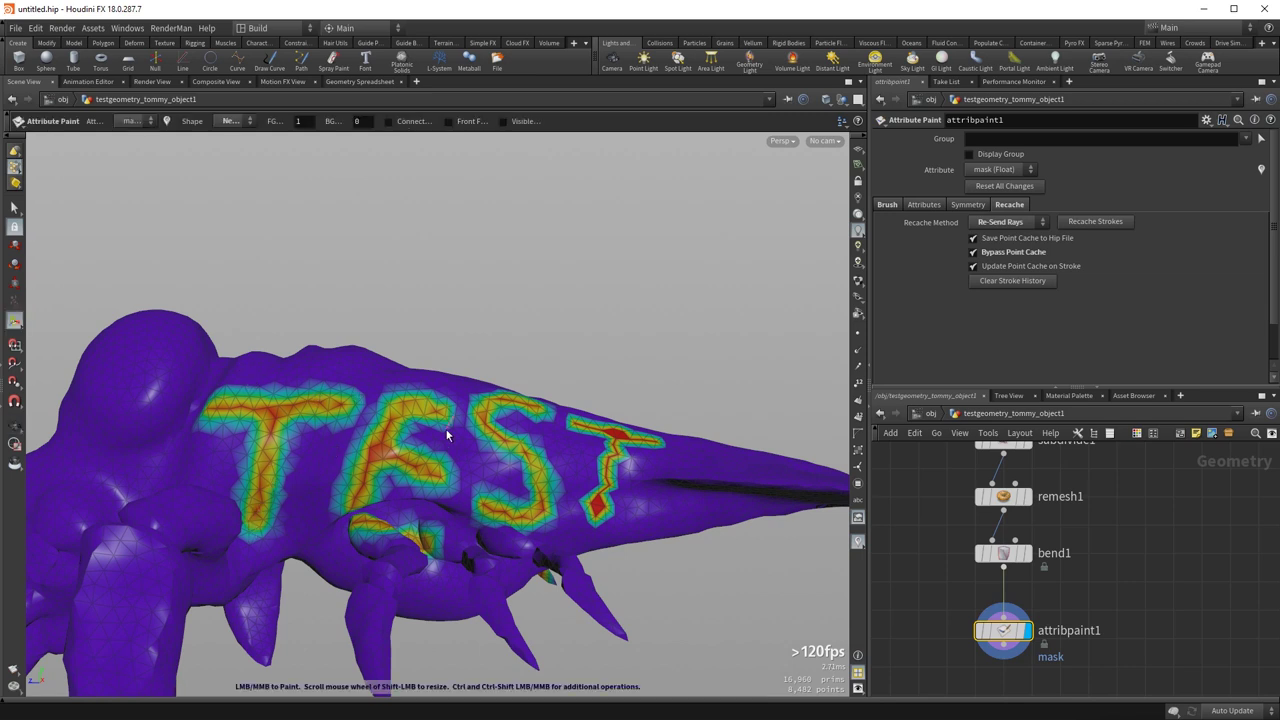
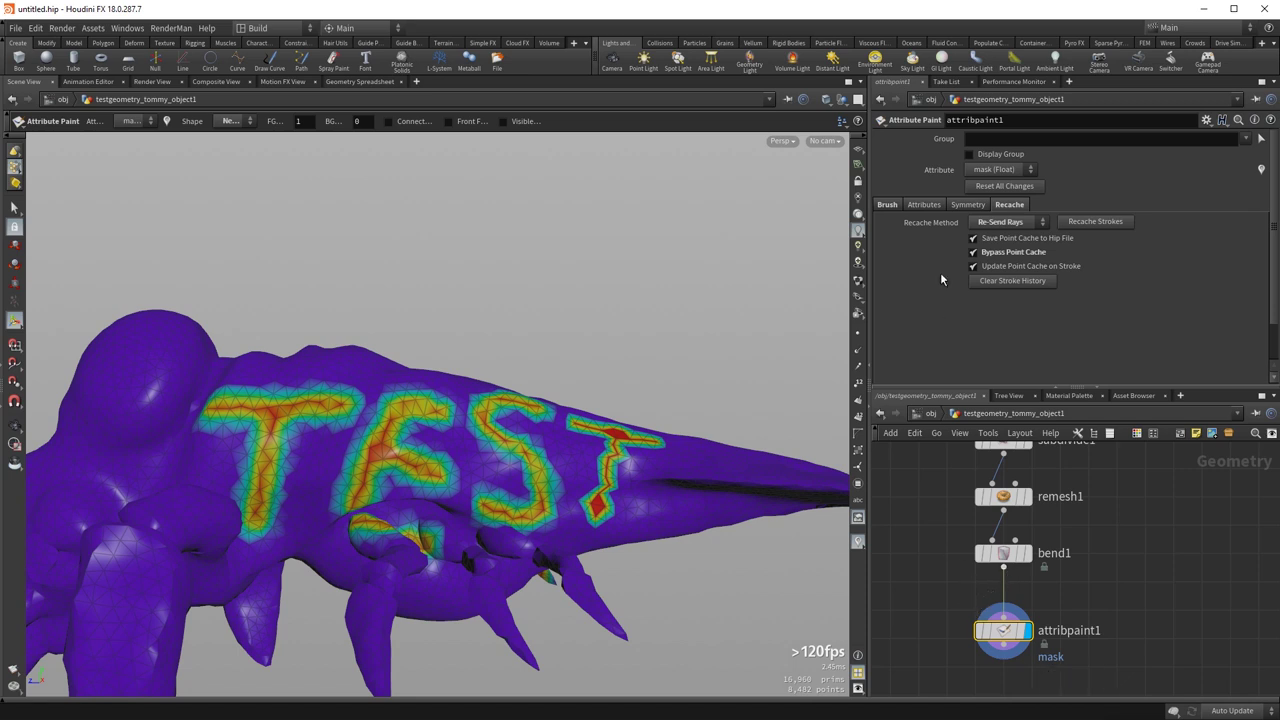
- Return the Recache Method to Original Values and insert an Extract All Points node between bend1 and attribpaint1
left_click(1006, 224)
left_click(1006, 250)
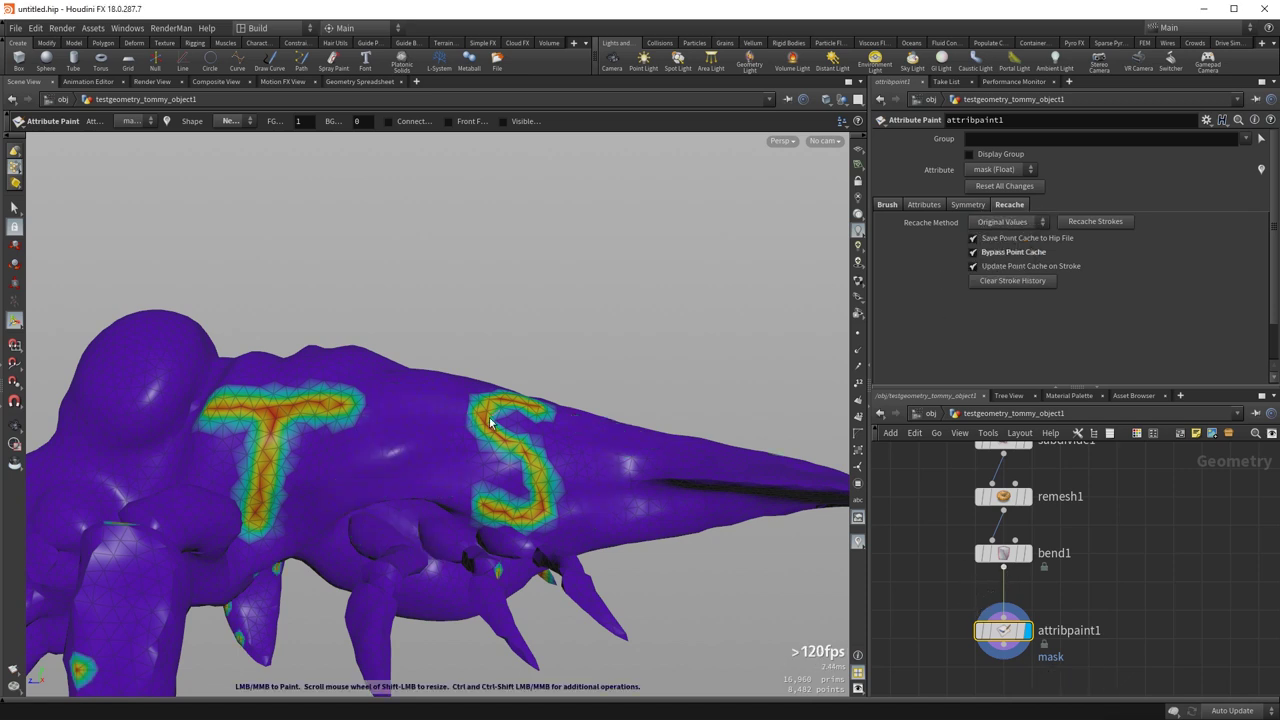
middle_click_drag(922, 572, 897, 570)
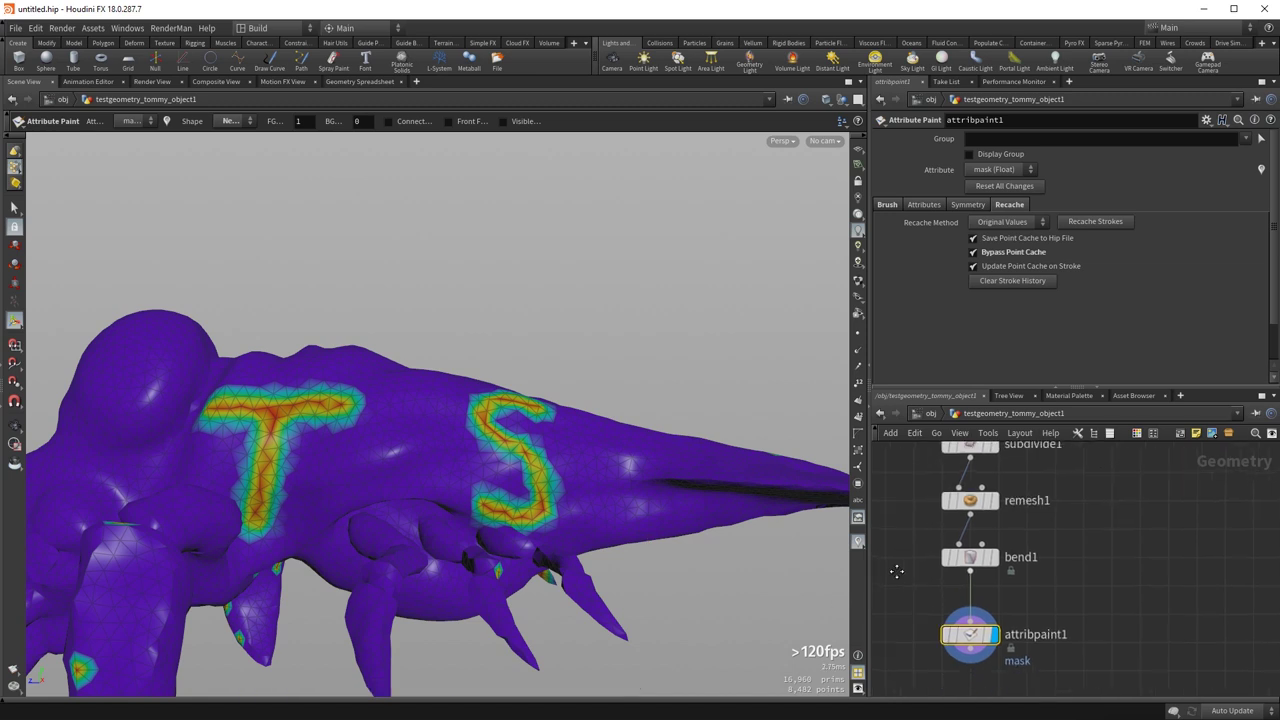
key("Tab")
type("ext")
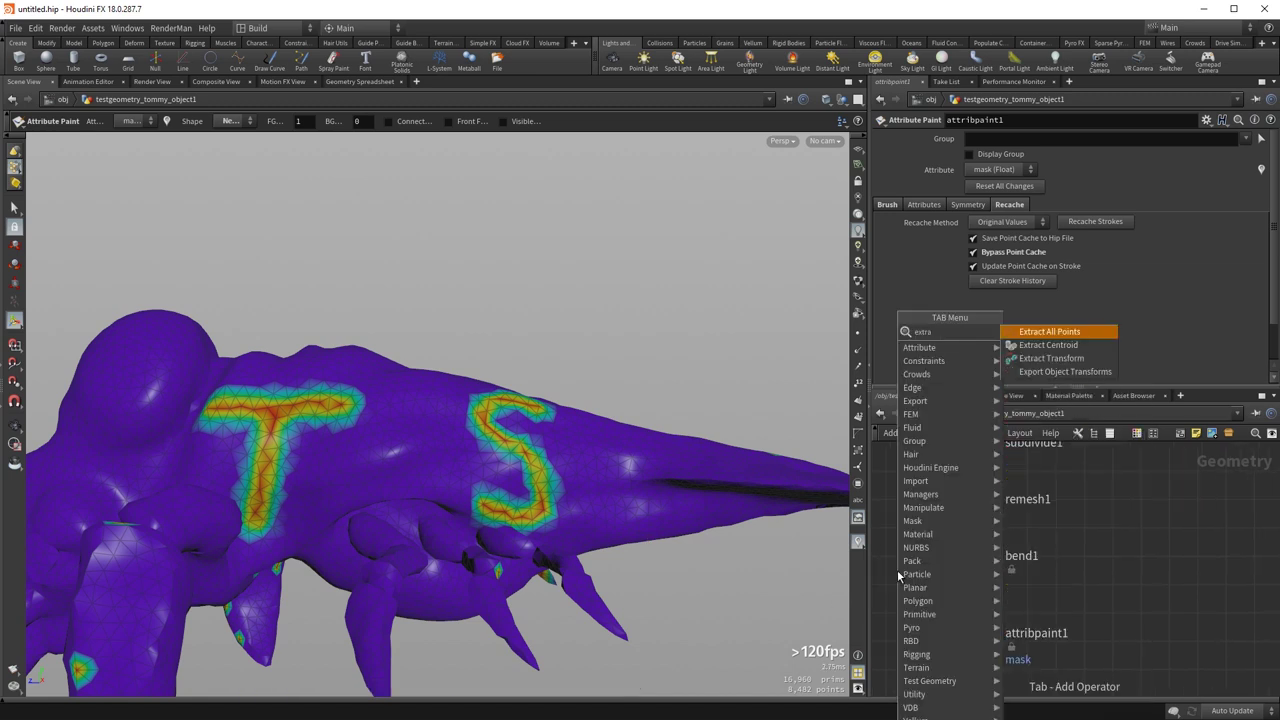
key("Return")
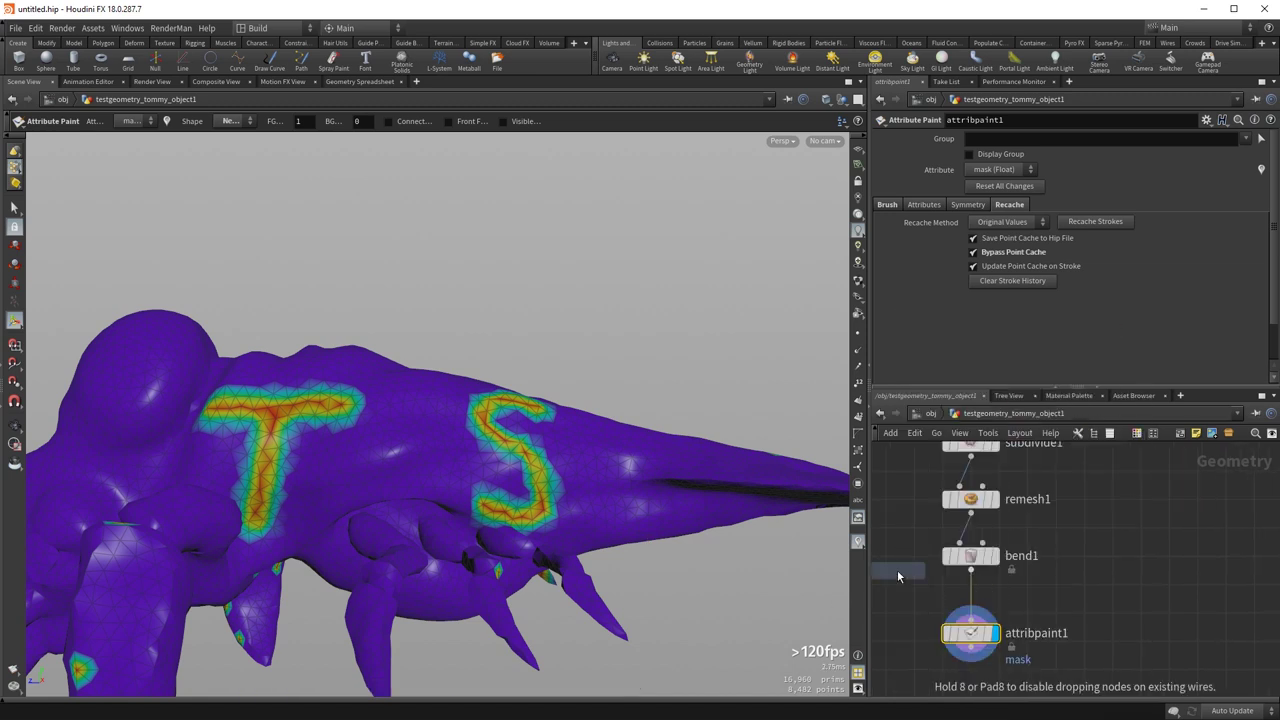
left_click(978, 600)
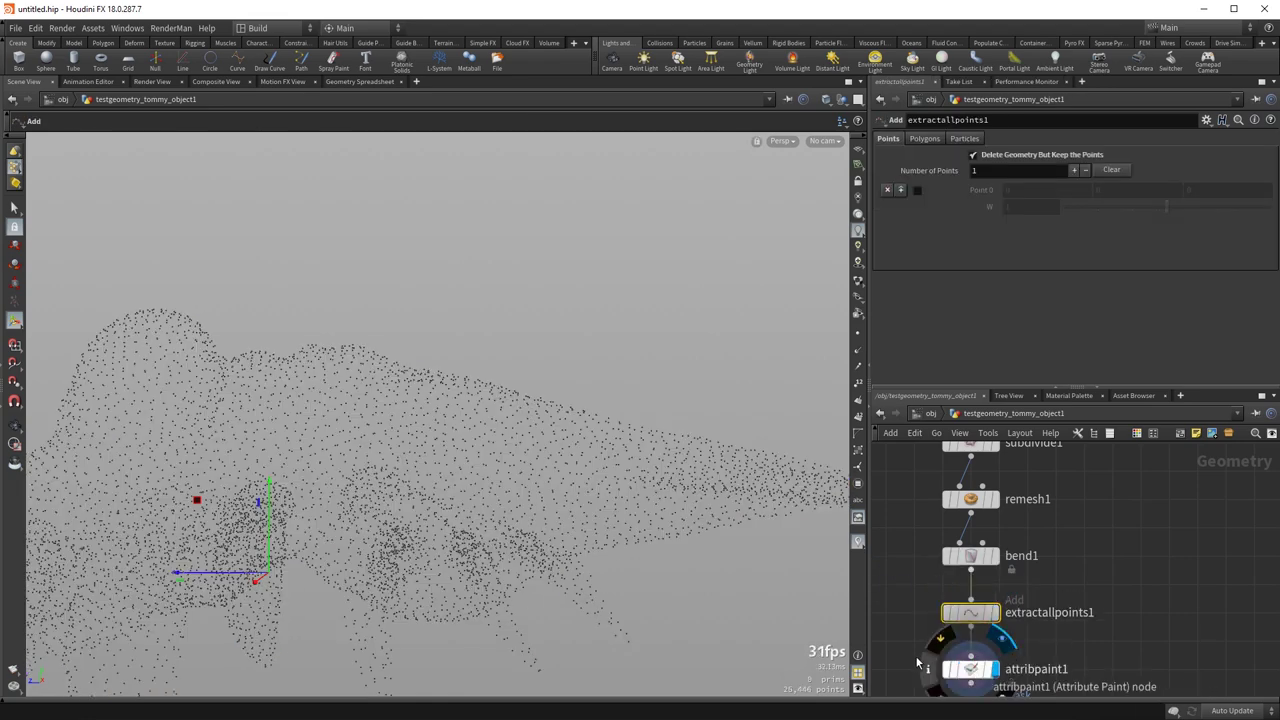
- Select attribpaint1 and examine how the painted mask is applied to the squab's point cloud
left_click(972, 668)
key("space")
right_click_drag(291, 440, 460, 474)
left_click_drag(460, 474, 457, 370)
right_click_drag(457, 370, 317, 460)
left_click_drag(504, 450, 514, 558)
mouse_move(526, 368)
left_mouse_down()
mouse_move(543, 446)
mouse_move(528, 385)
left_mouse_up()
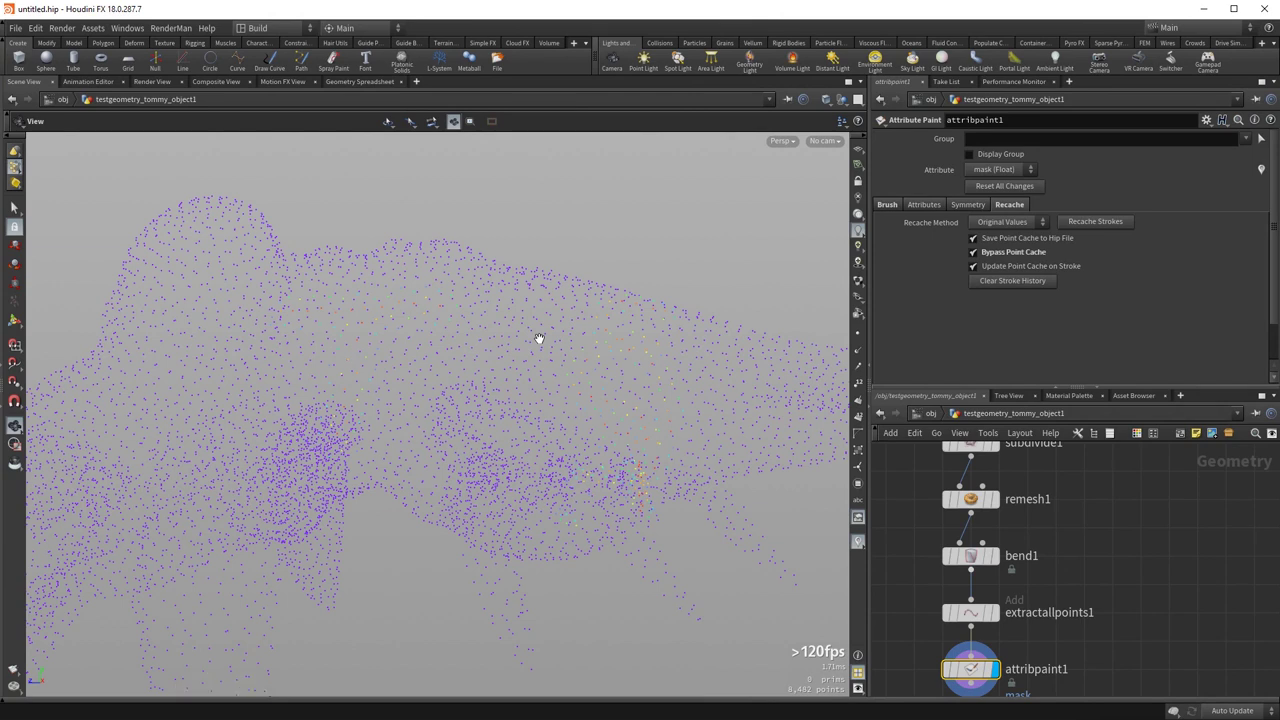
key("Return")
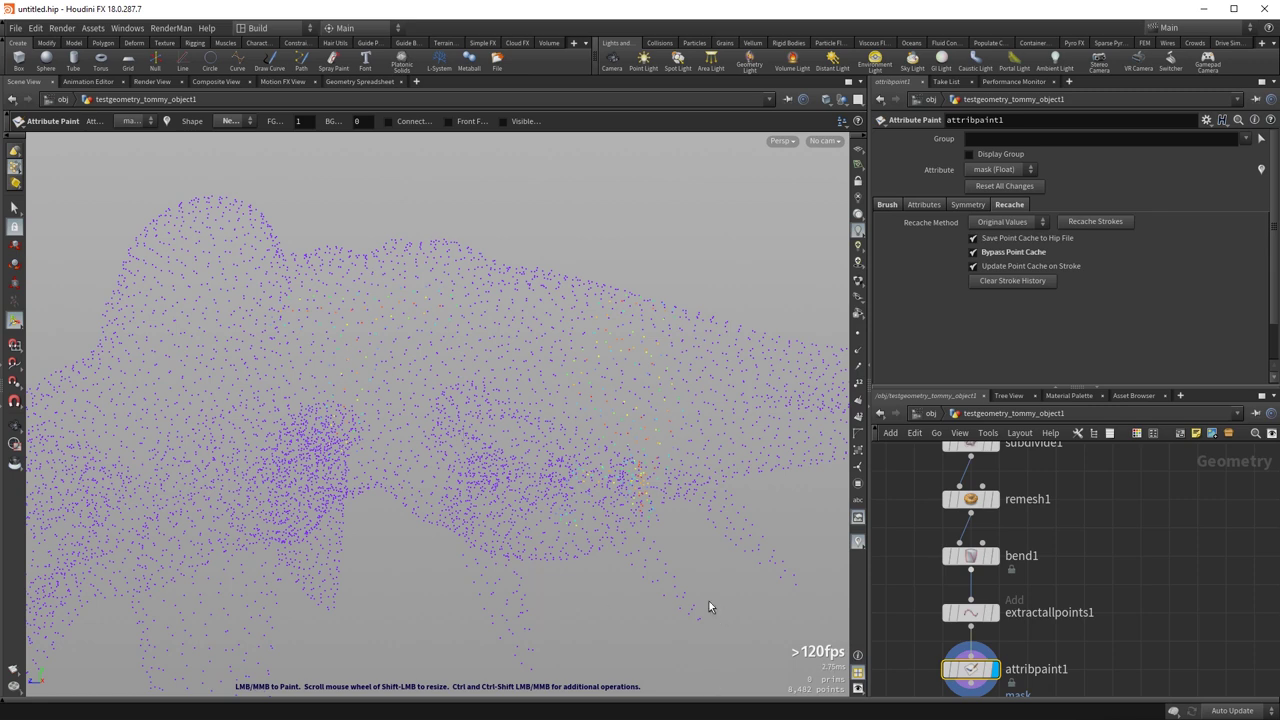
- Delete extractallpoints1 and set attribpaint1's Recache Method to Re-Send Rays
left_click(969, 616)
key("Delete")
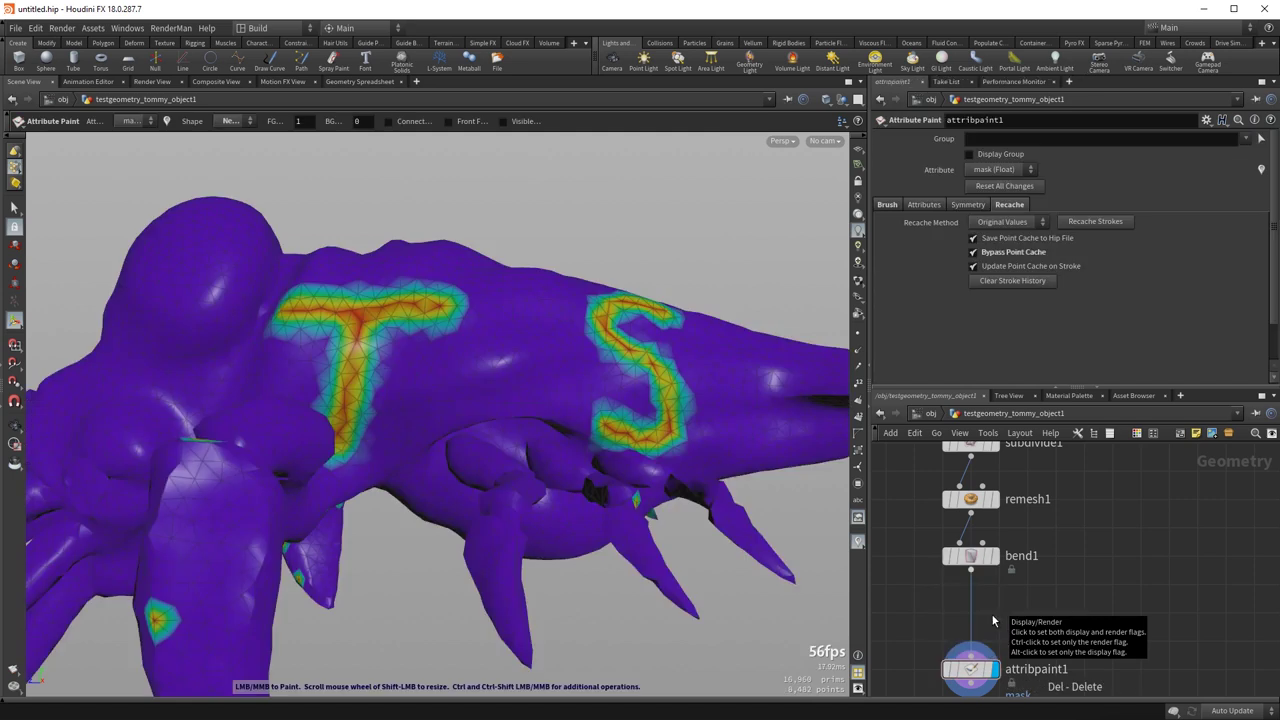
left_click_drag(896, 594, 1032, 704)
left_click(1013, 222)
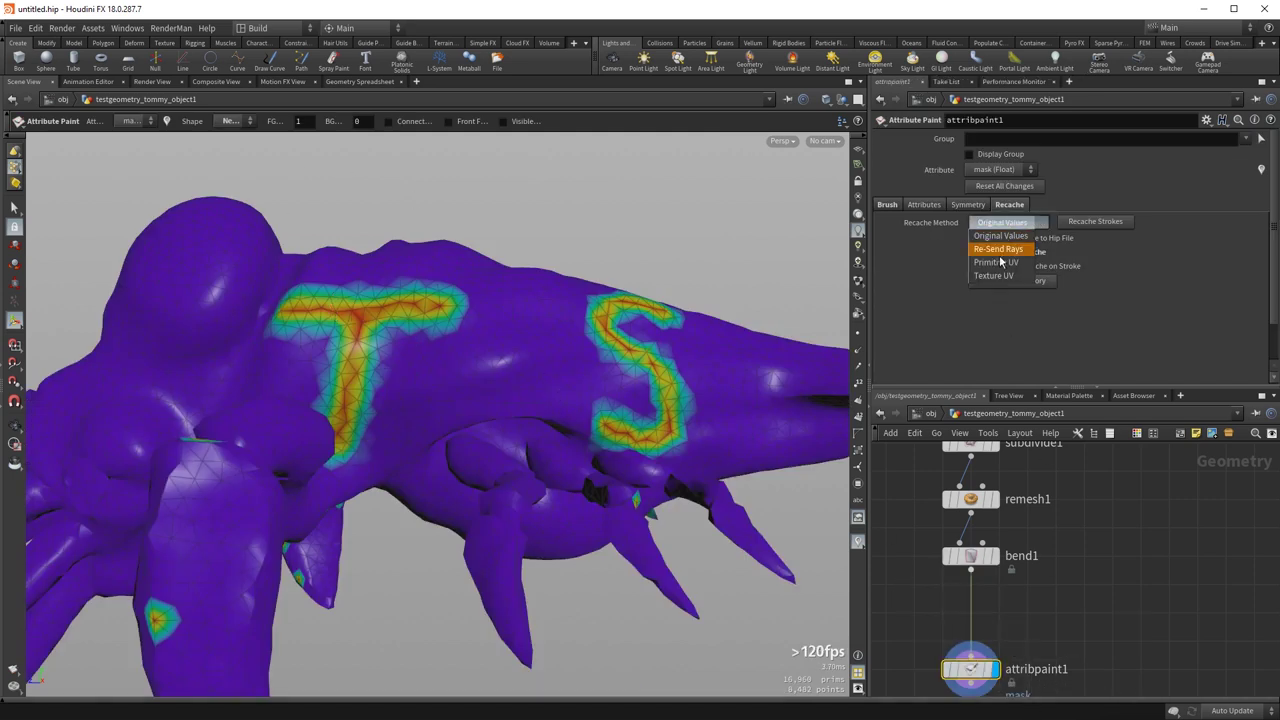
left_click(1003, 252)
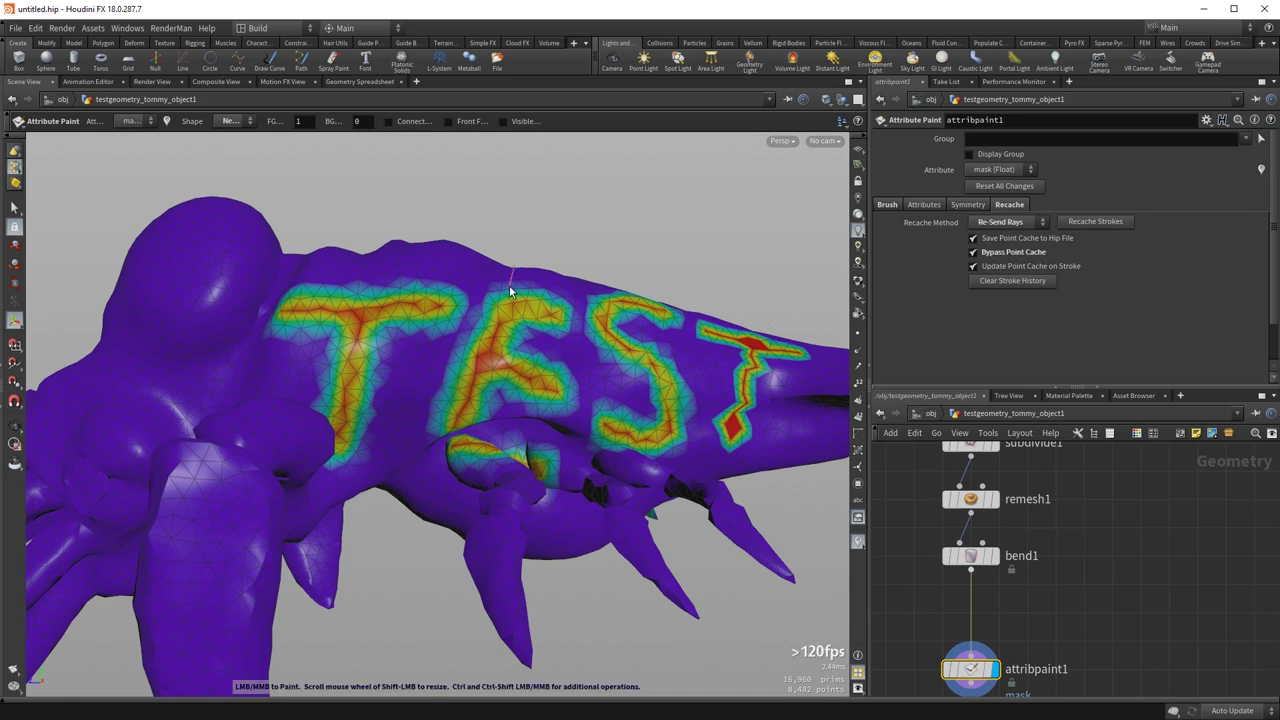
- Move attribpaint1 closer beneath bend1 in the network and check the TEST strokes on the squab
middle_click_drag(1051, 593, 1063, 539)
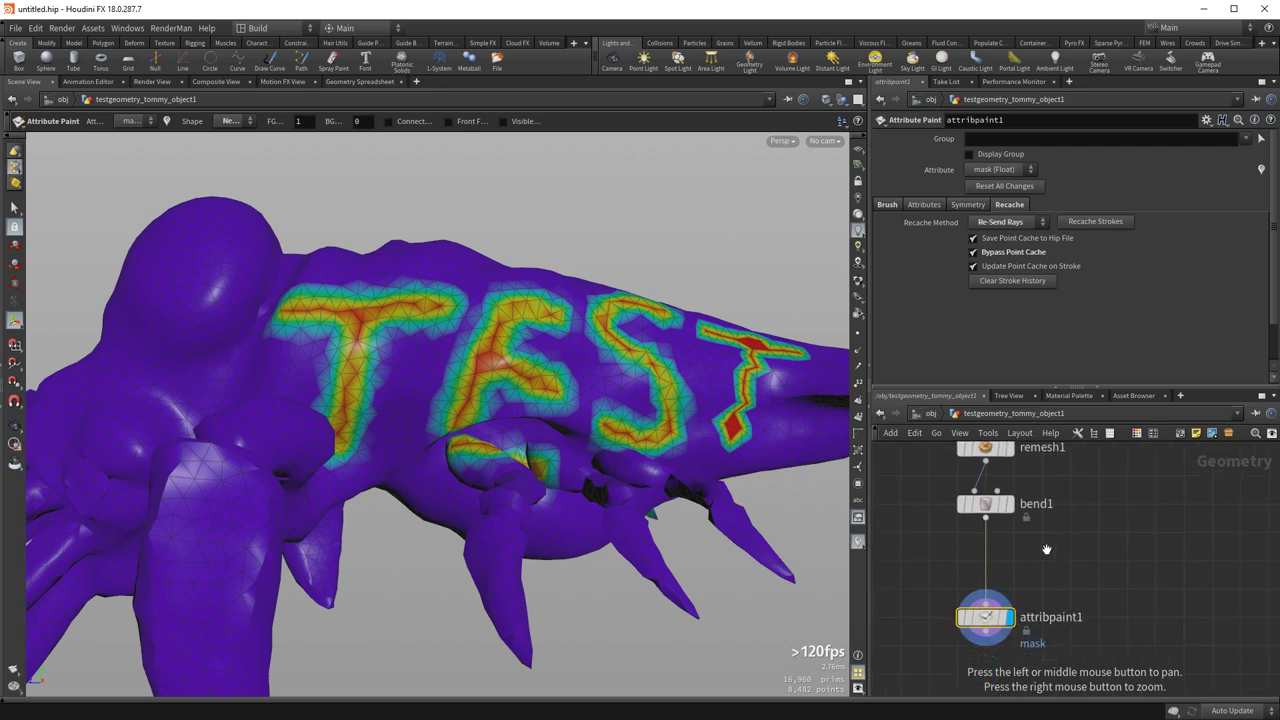
left_click_drag(997, 621, 1009, 594)
left_click_drag(500, 391, 566, 376, "alt")
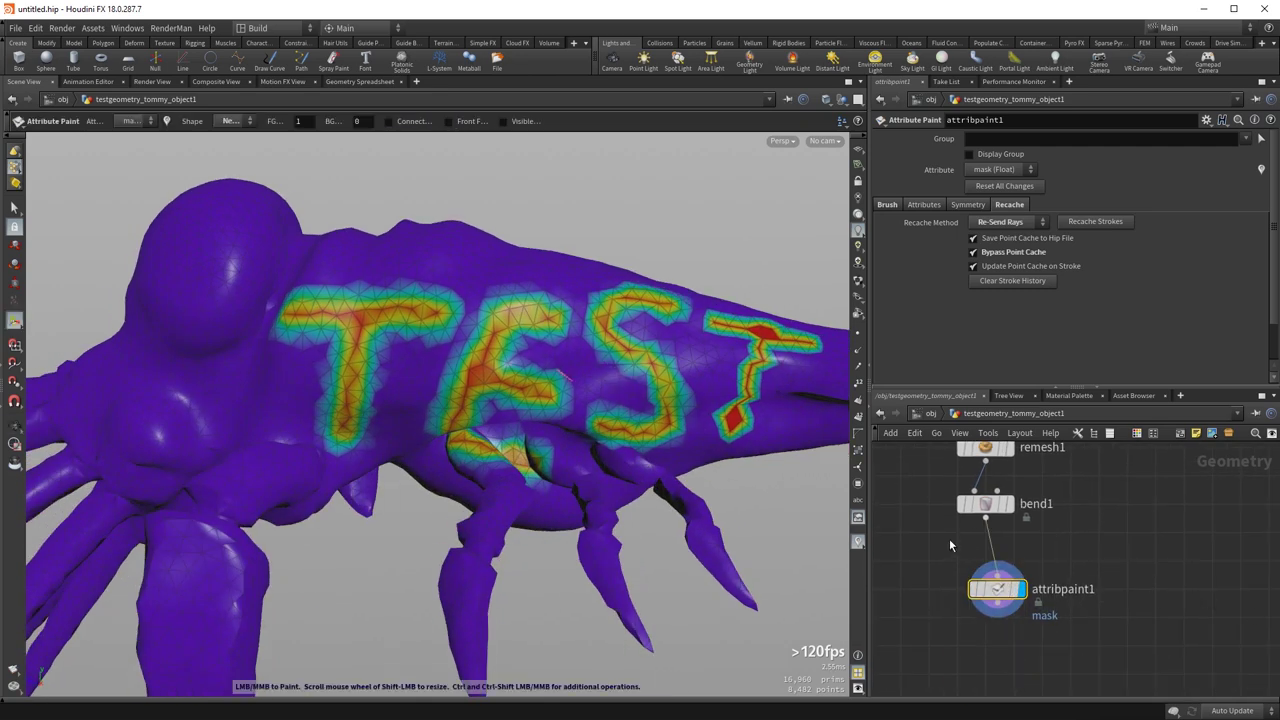
- Select bend1 and show the painted mask colours in the viewport with the whole squab and bend handles in view
left_click(985, 504)
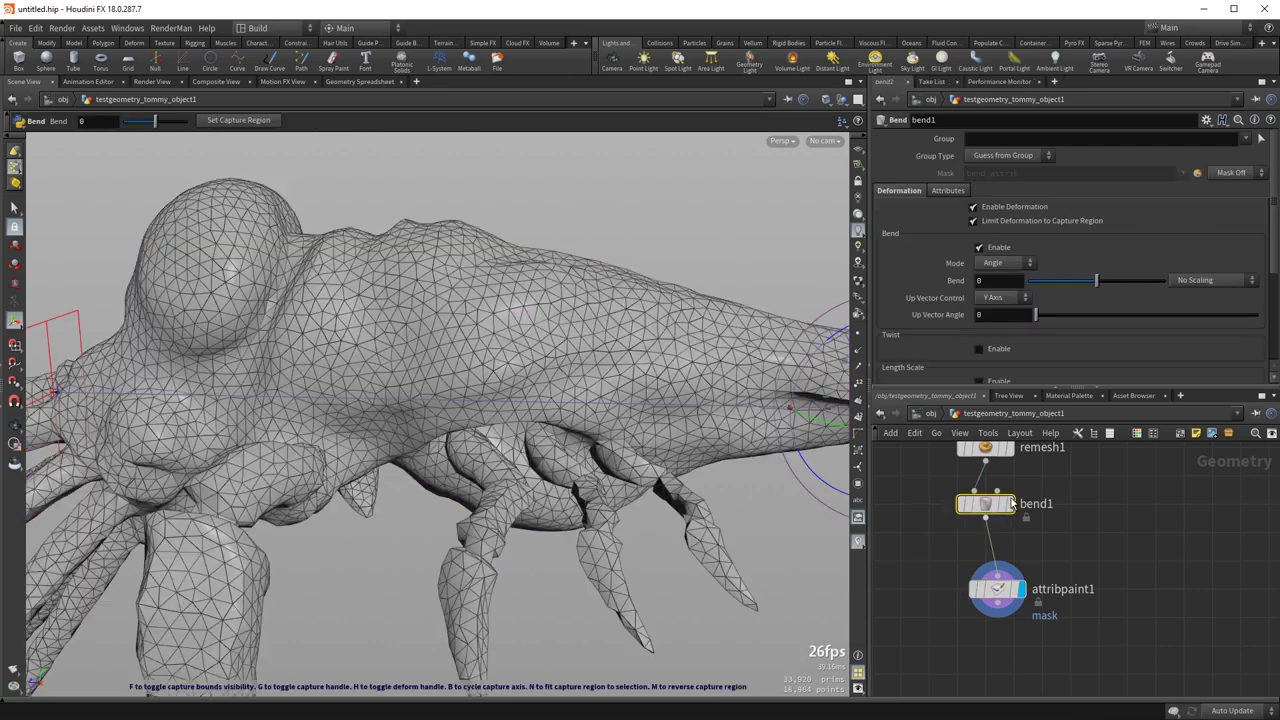
left_click(857, 541)
left_click(862, 485)
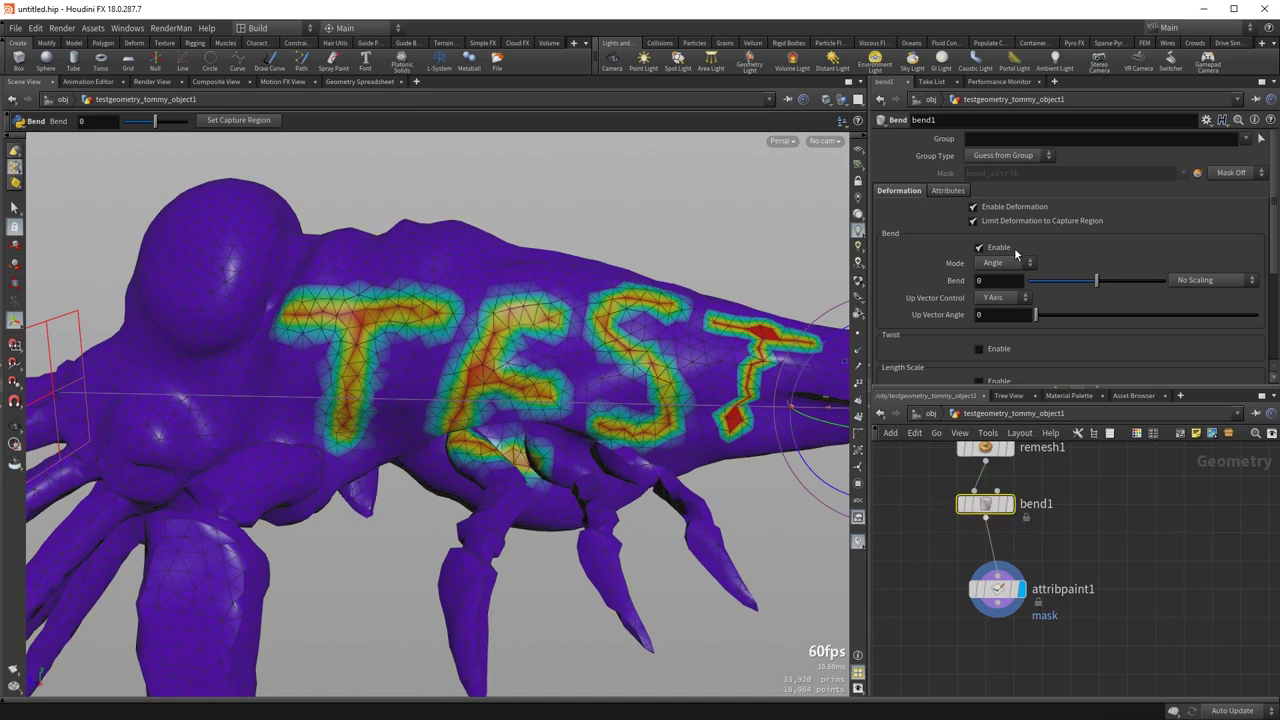
right_click_drag(550, 285, 429, 384, "alt")
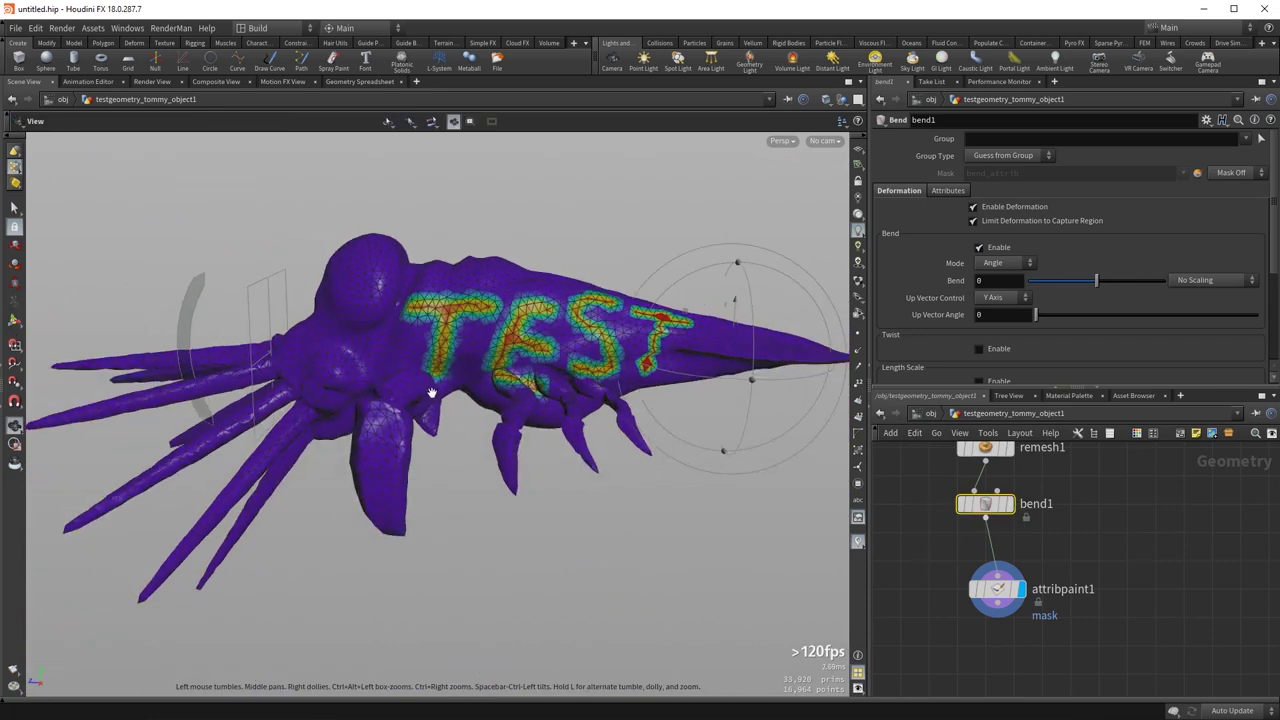
- Bend the squab by about 6.5 degrees with bend1's handle, and reset Bend to 0
key("Return")
left_click_drag(182, 300, 490, 312)
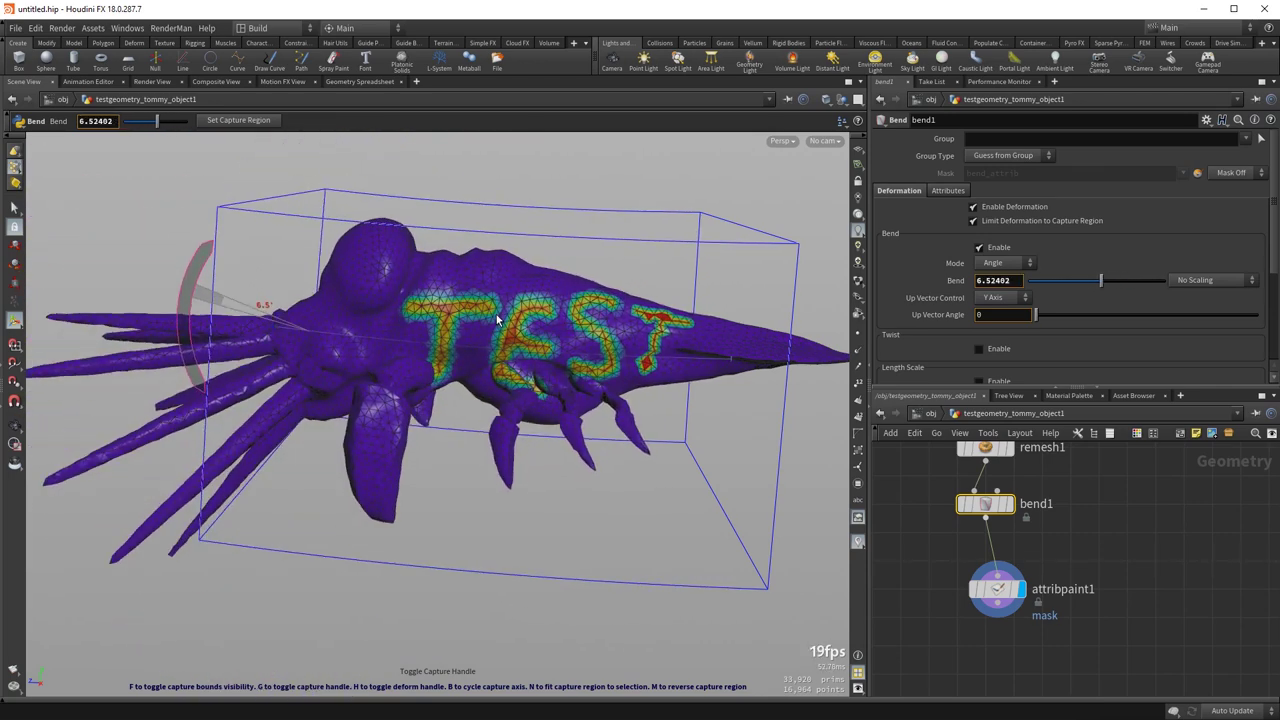
type("0")
key("Return")
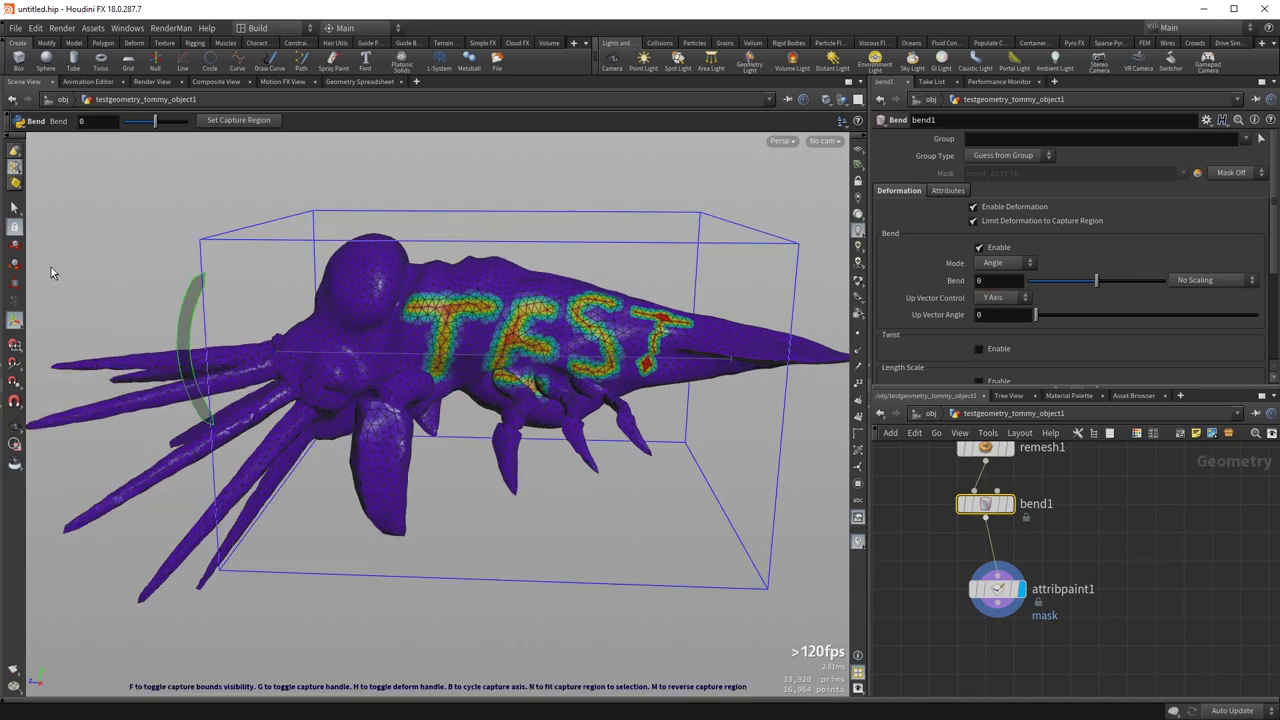
- Bend the squab up to about 25 degrees, ease it back to about 3.3 degrees, and reselect attribpaint1
left_click_drag(188, 340, 400, 180)
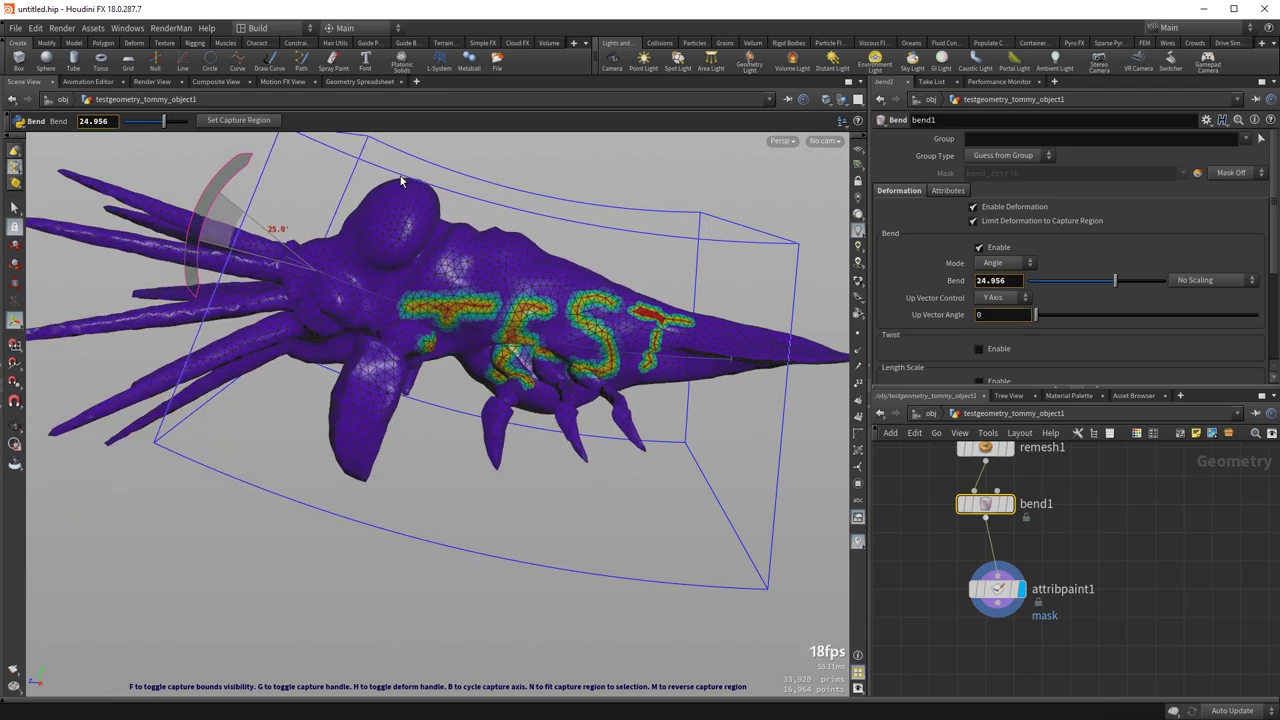
left_click_drag(400, 180, 322, 305)
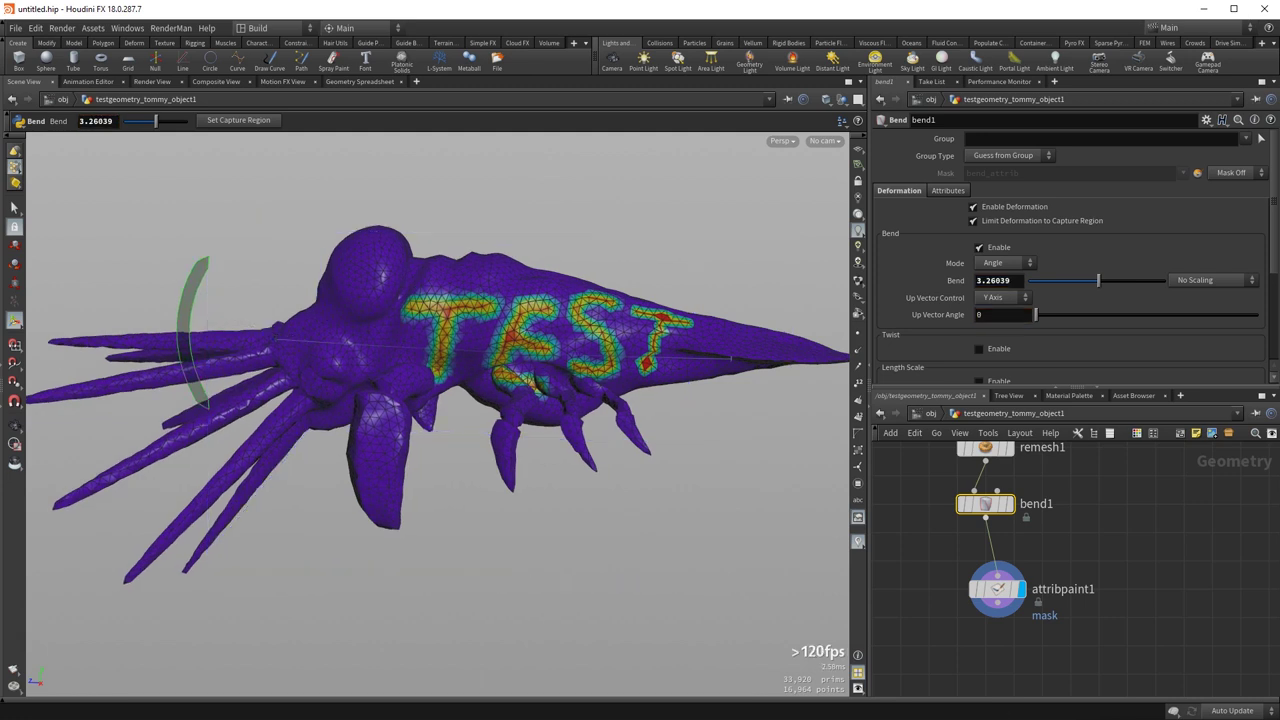
left_click(997, 589)
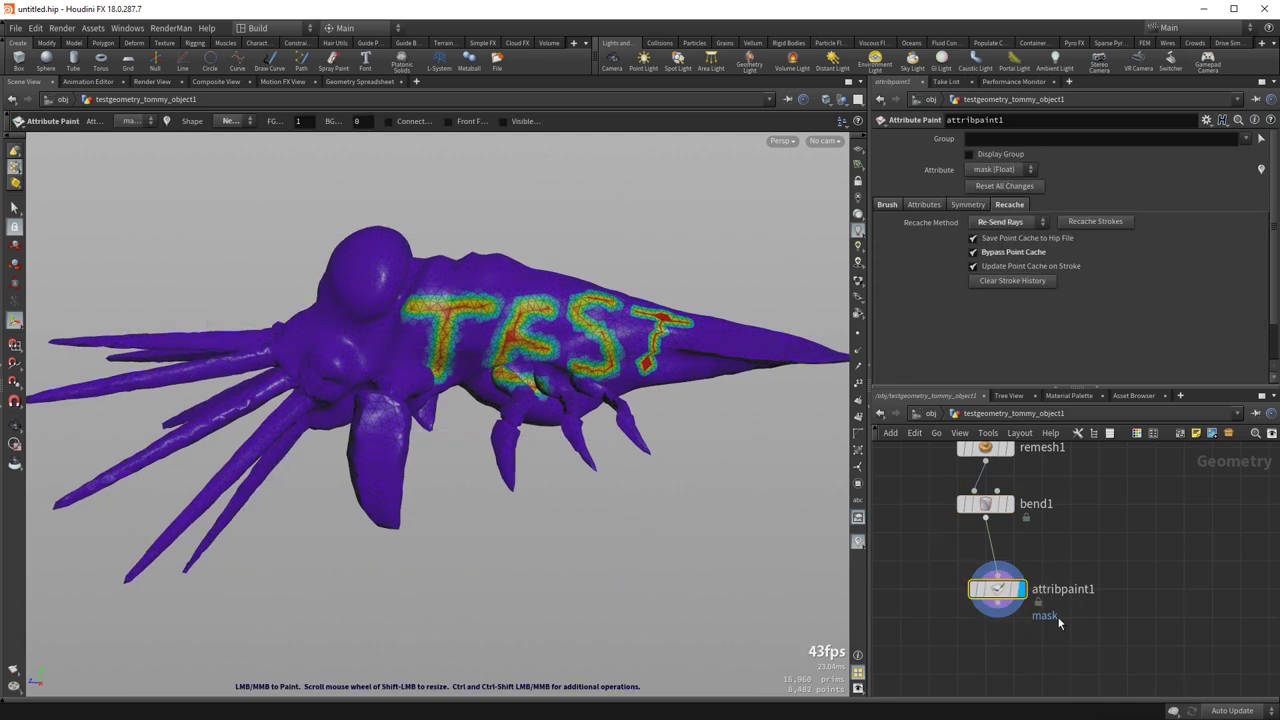
middle_click_drag(917, 475, 912, 540)
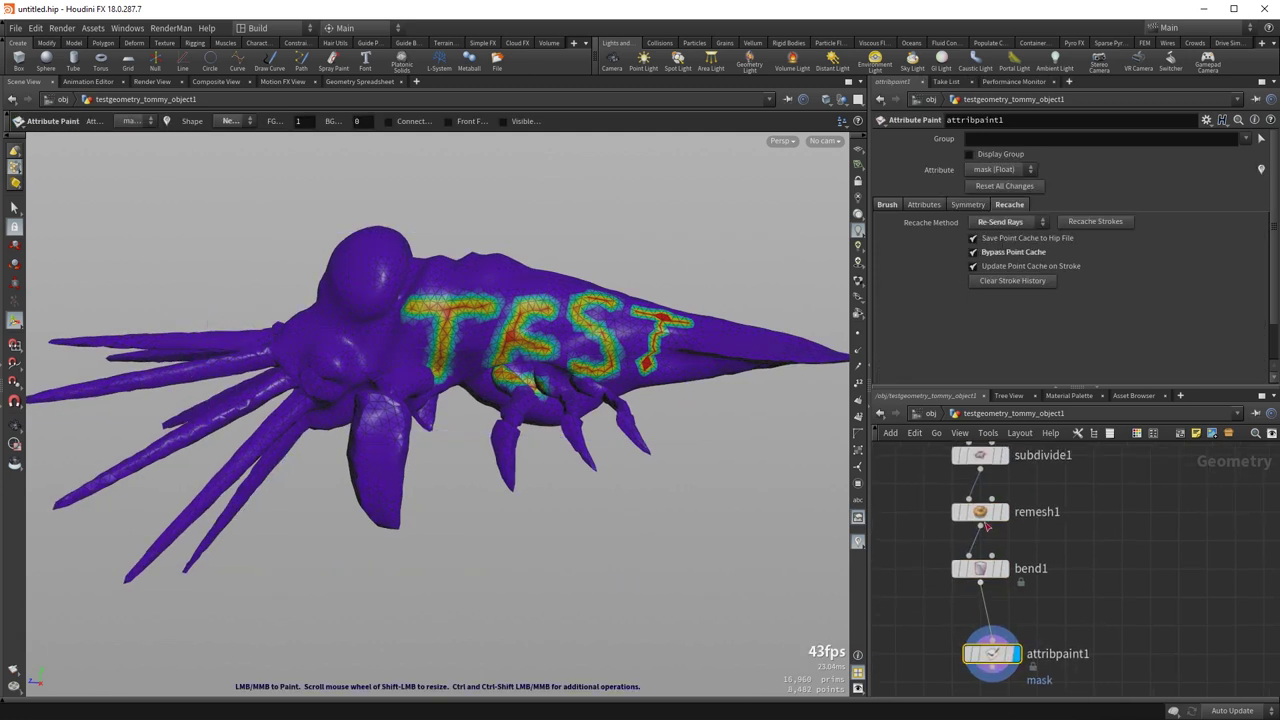
- Bypass remesh1 and check the TEST strokes on the denser squab mesh through bend1 and attribpaint1
left_click(950, 483)
middle_click_drag(875, 587, 897, 548)
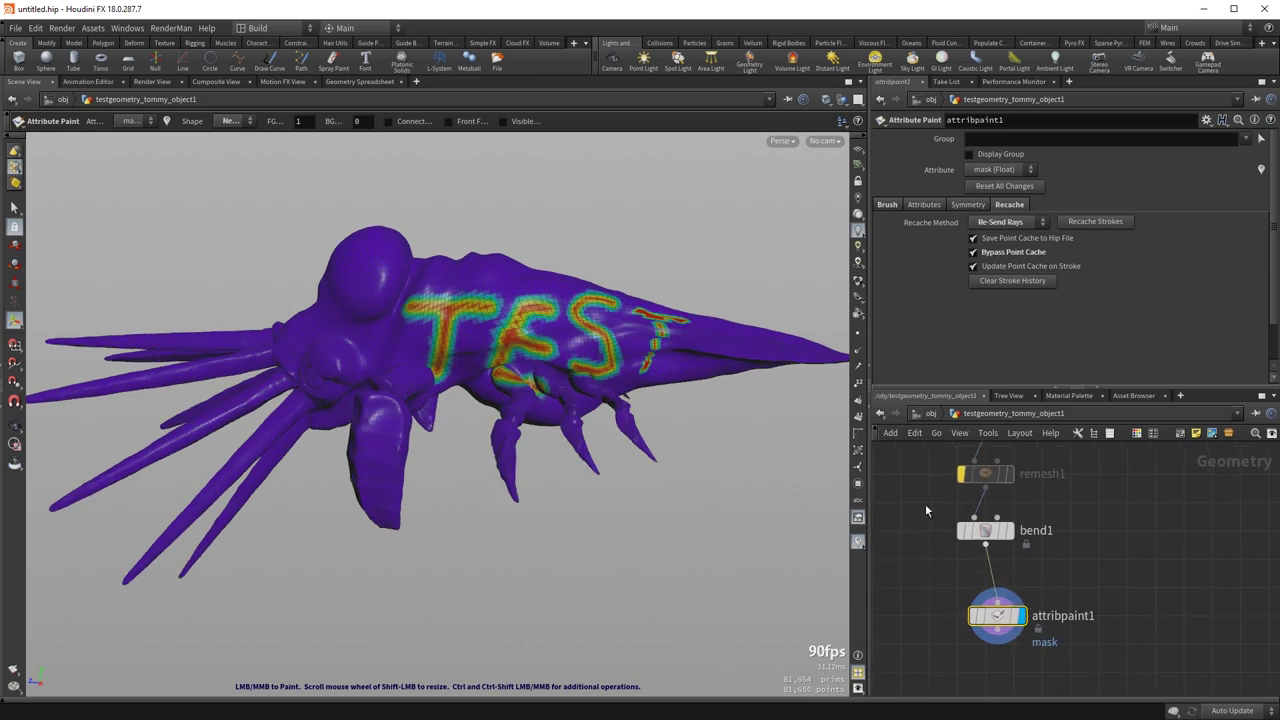
left_click(983, 532)
left_click(990, 615)
- Show the mask colours with bend1 selected and bend the squab up to about 13.2 degrees with the handle
left_click(986, 531)
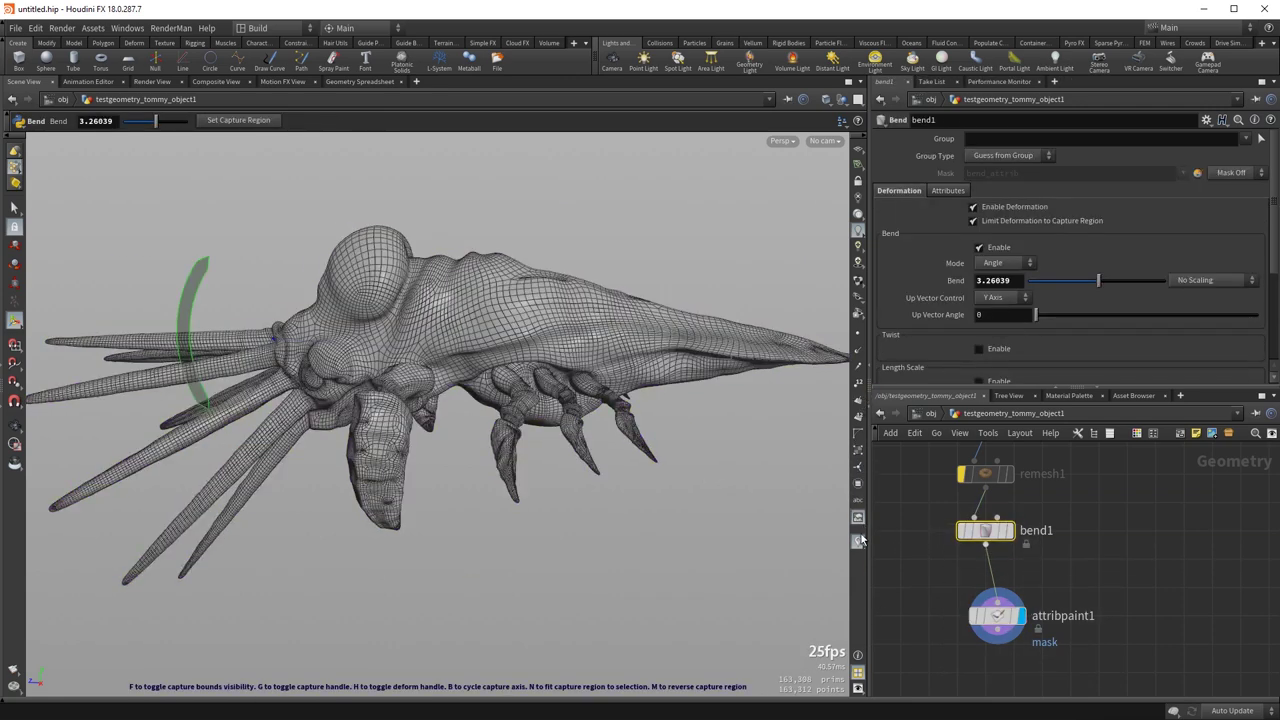
left_click(858, 540)
left_click(862, 486)
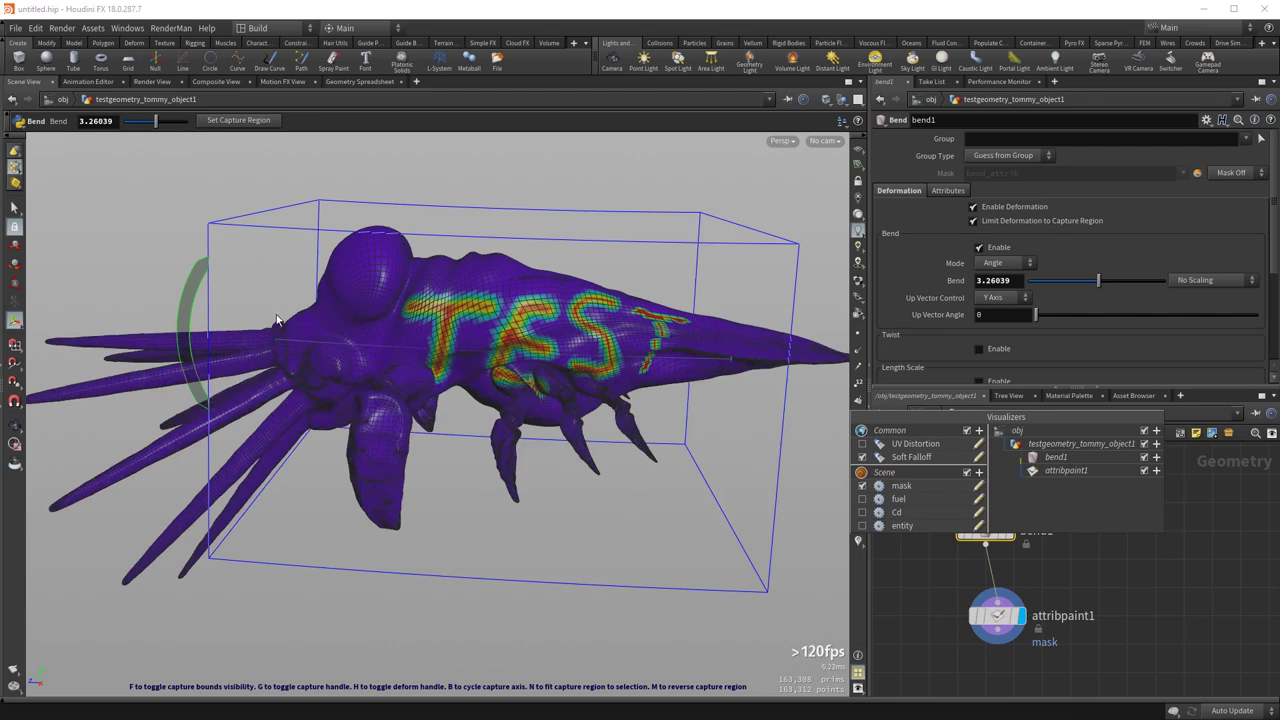
mouse_move(243, 239)
left_mouse_down()
mouse_move(316, 196)
mouse_move(241, 230)
mouse_move(252, 220)
mouse_move(250, 295)
left_mouse_up()
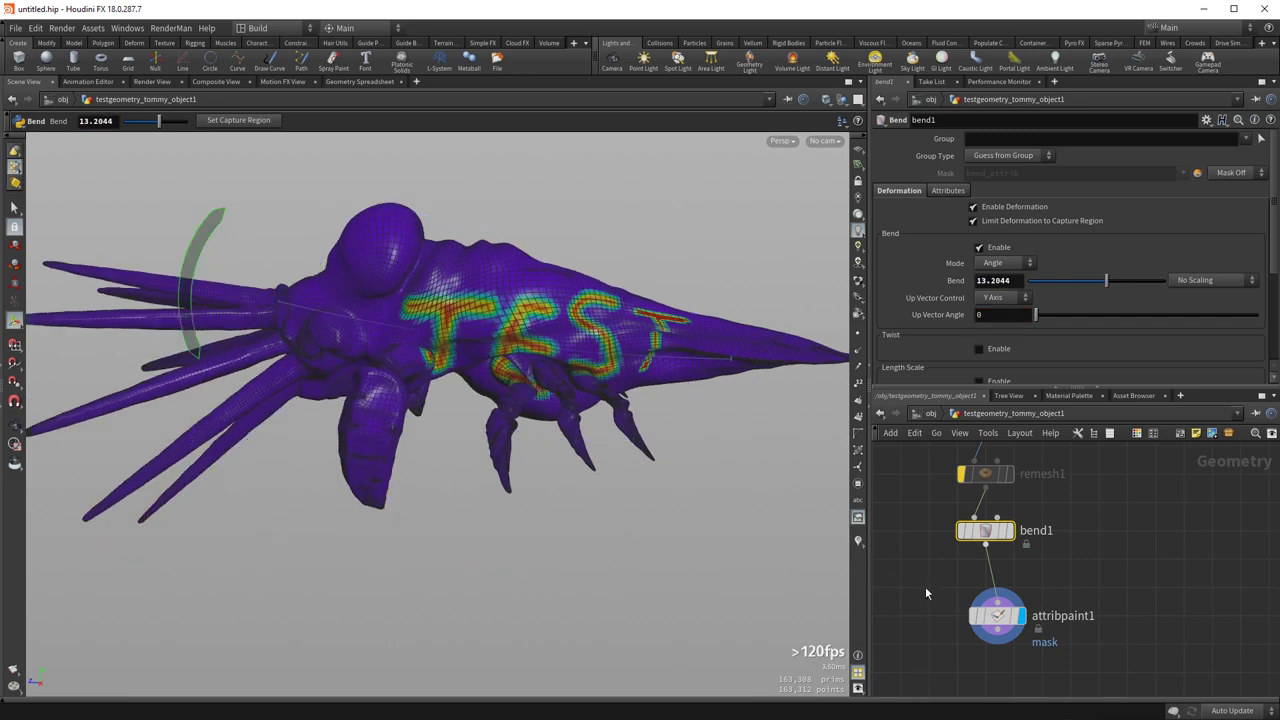
- Set attribpaint1's Recache Method to Primitive UV
left_click(995, 615)
left_click(995, 222)
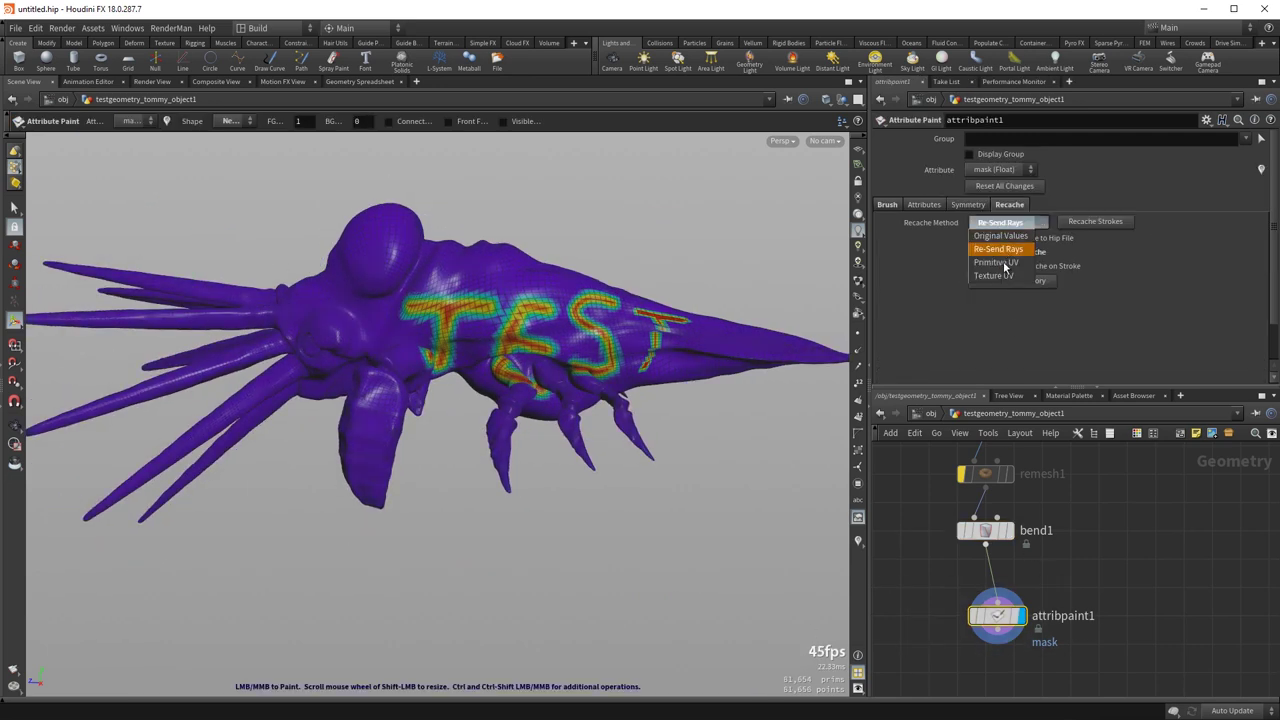
left_click(1005, 266)
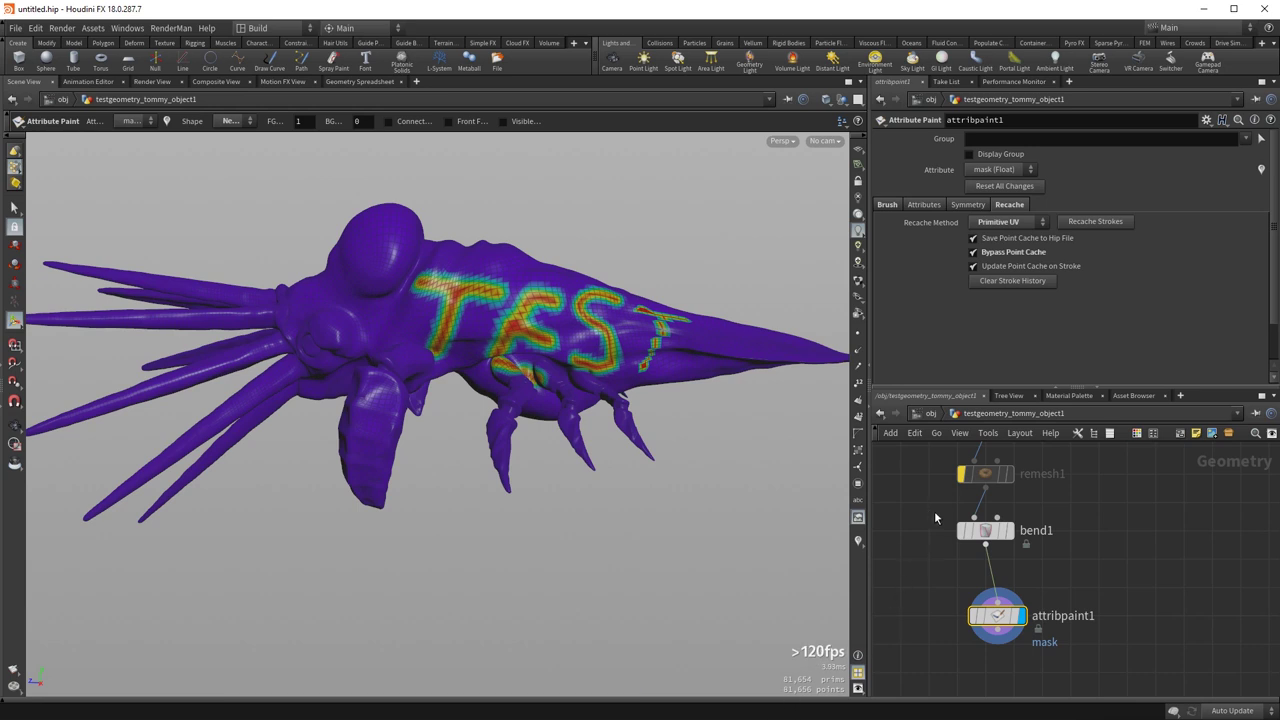
- Display the mask colours on bend1 again, swing the squab down and up with its handle, and leave Bend at about 4.65 degrees
left_click(975, 530)
left_click(857, 541)
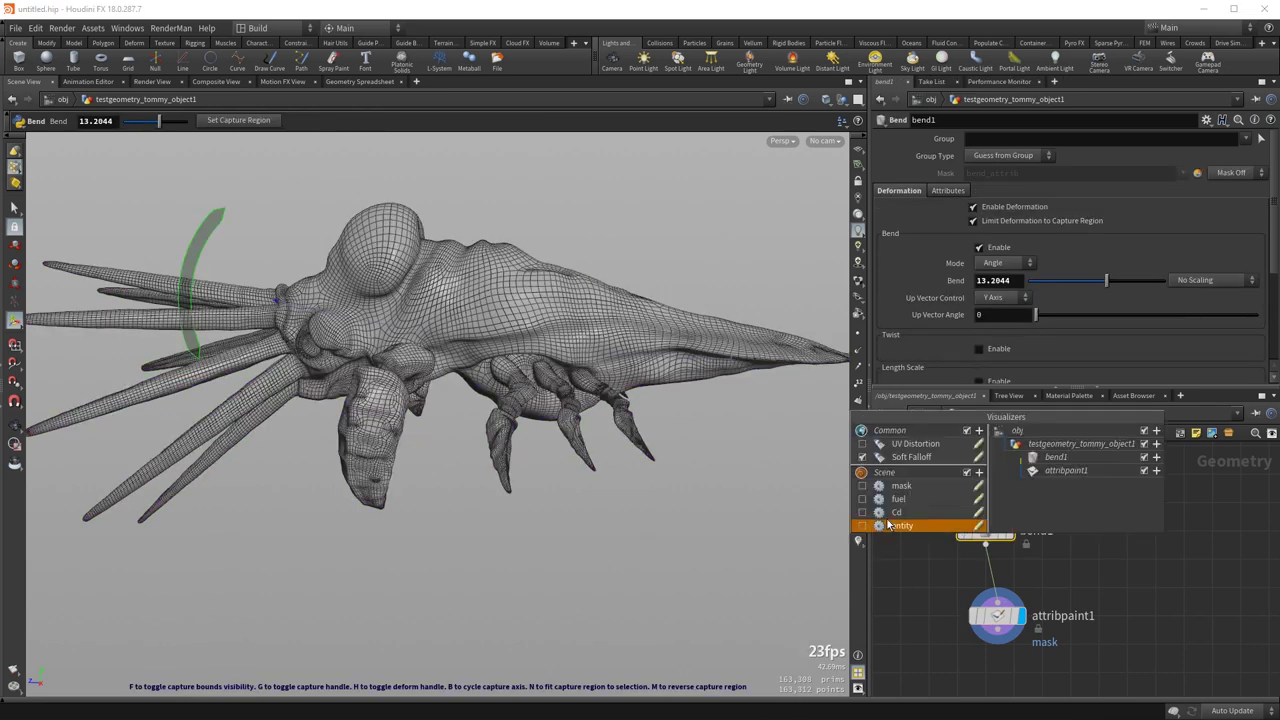
left_click(862, 485)
left_click_drag(193, 276, 268, 380)
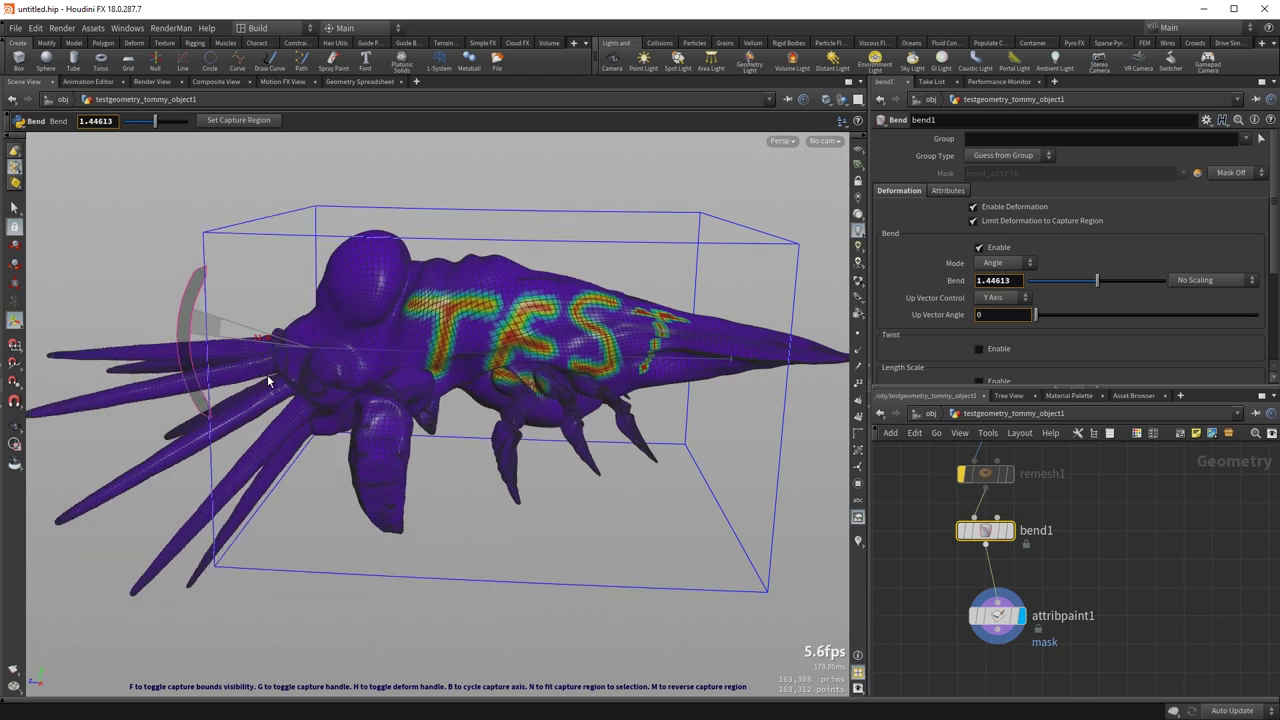
left_click_drag(277, 434, 281, 349)
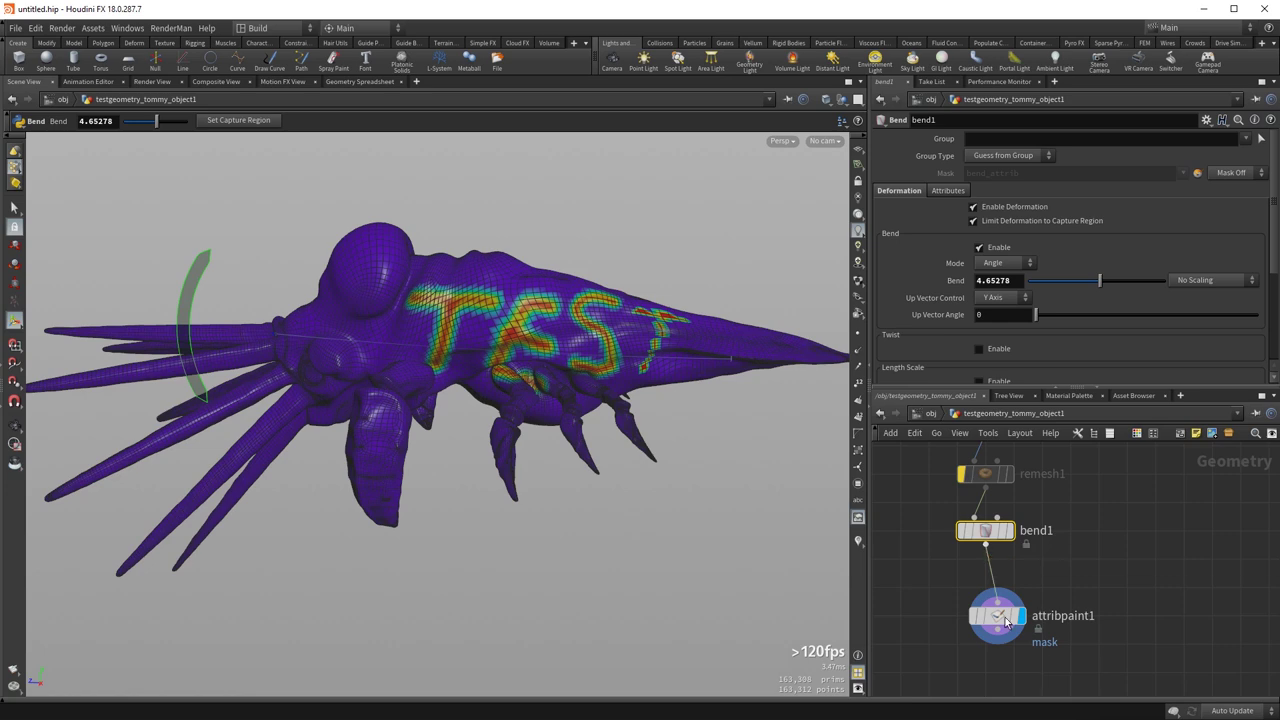
- Review the attribpaint1, bend1 and remesh1 nodes in the network, ending with attribpaint1 selected
left_click_drag(943, 584, 1077, 655)
left_click_drag(927, 559, 1045, 531)
middle_click_drag(918, 485, 919, 565)
left_click_drag(918, 565, 1051, 554)
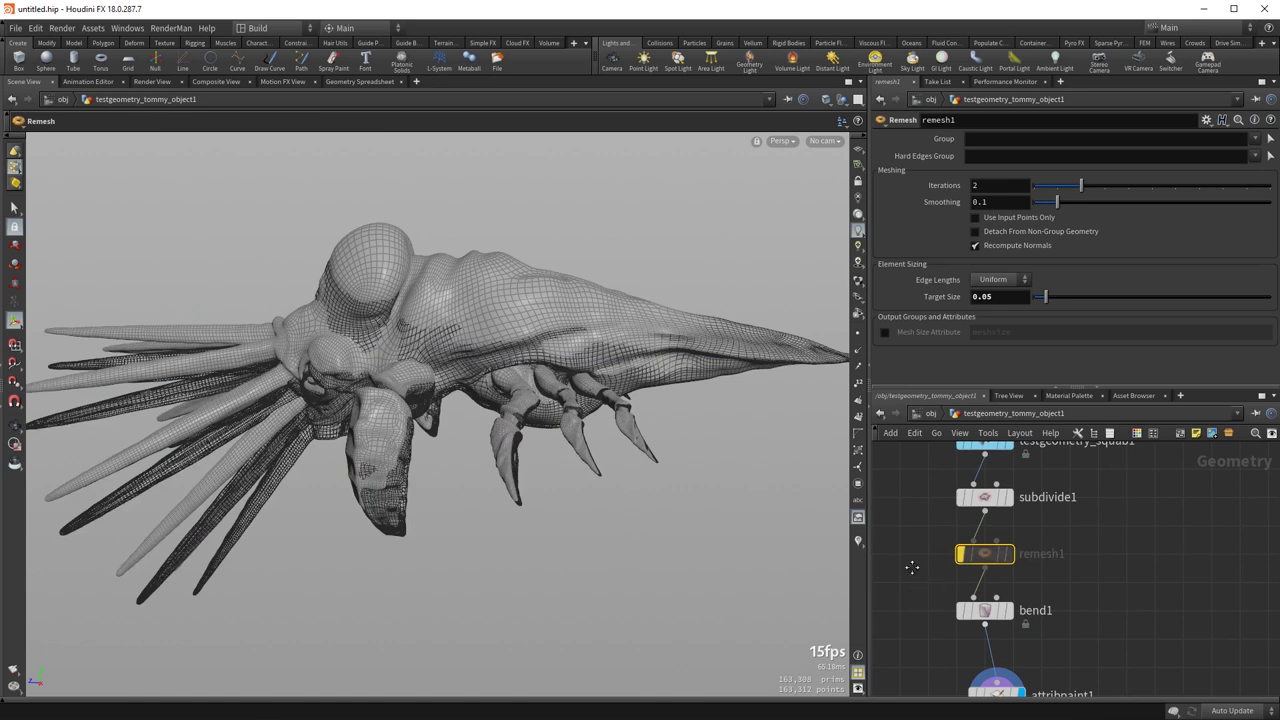
middle_click_drag(906, 584, 924, 523)
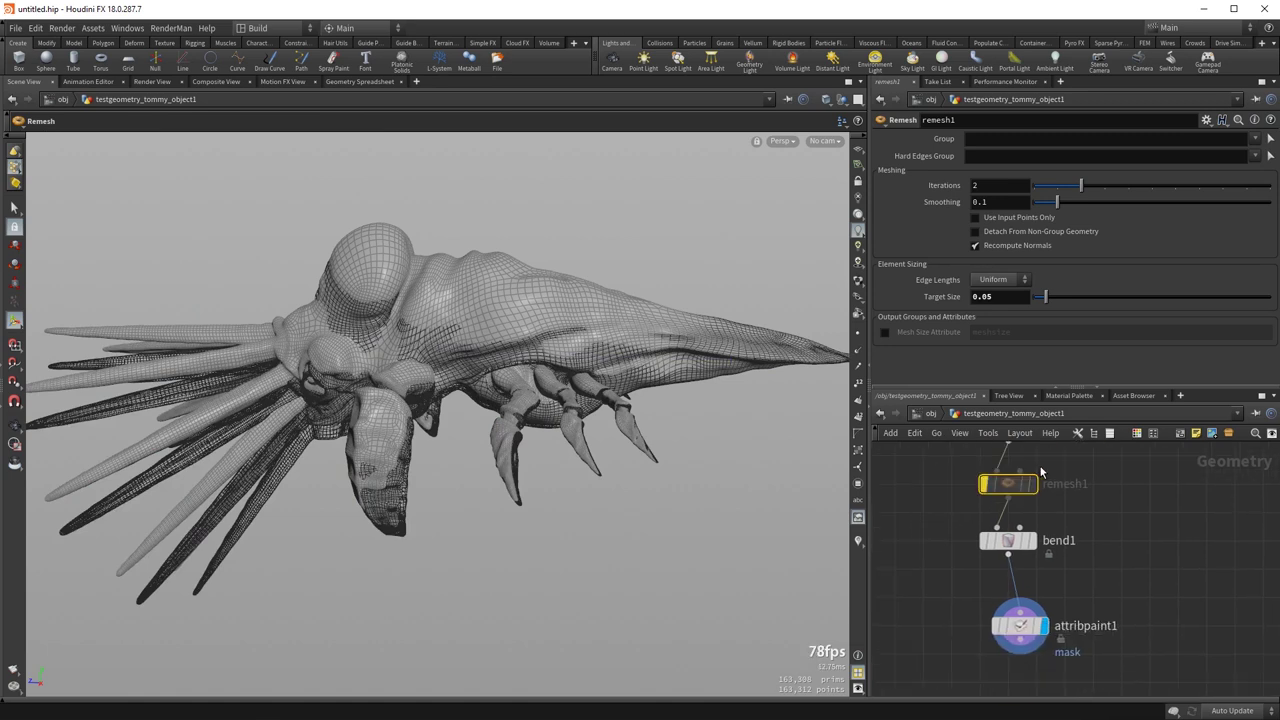
left_click(1036, 645)
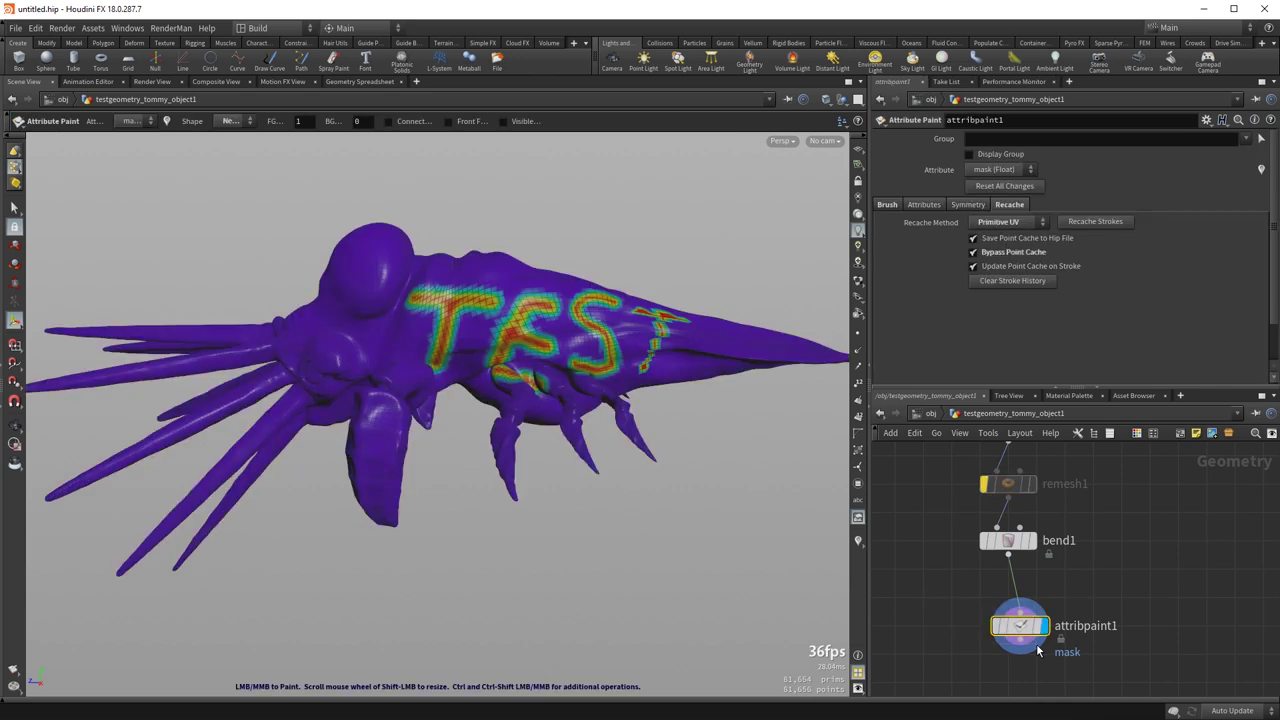
- Turn off the bypass on remesh1 so the squab is remeshed before bend1
middle_click_drag(934, 577, 920, 595)
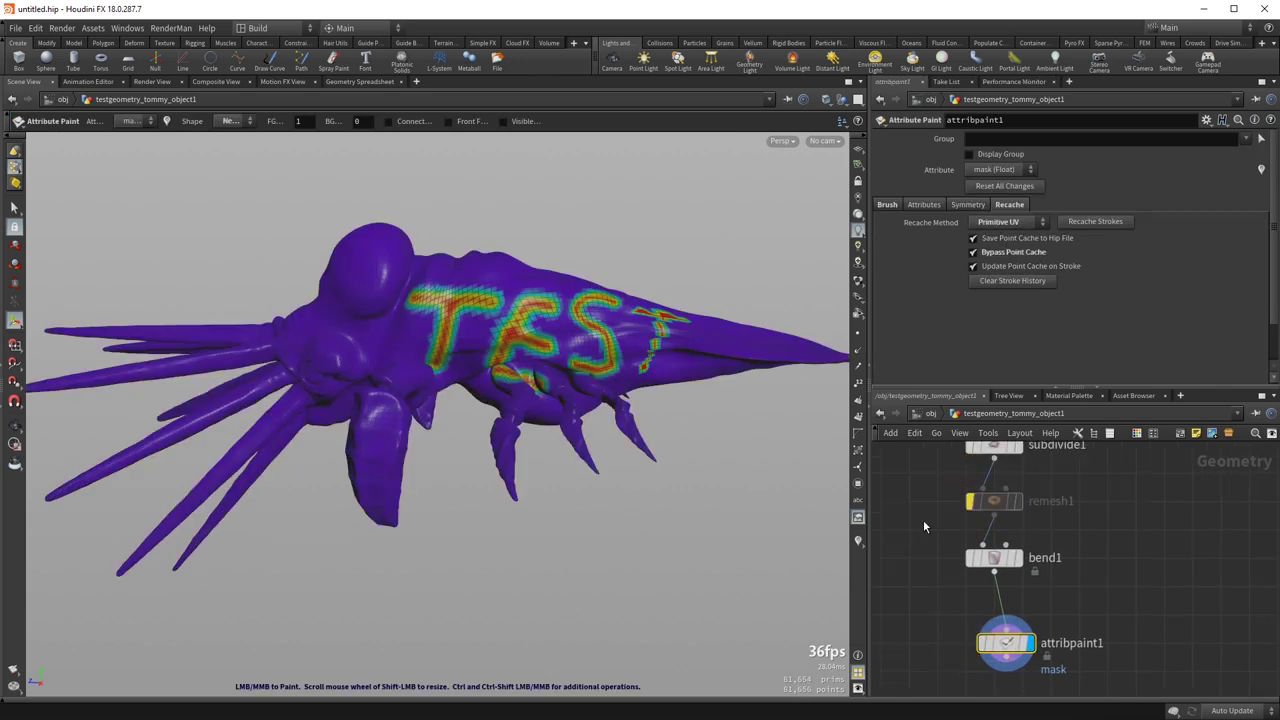
left_click(990, 501)
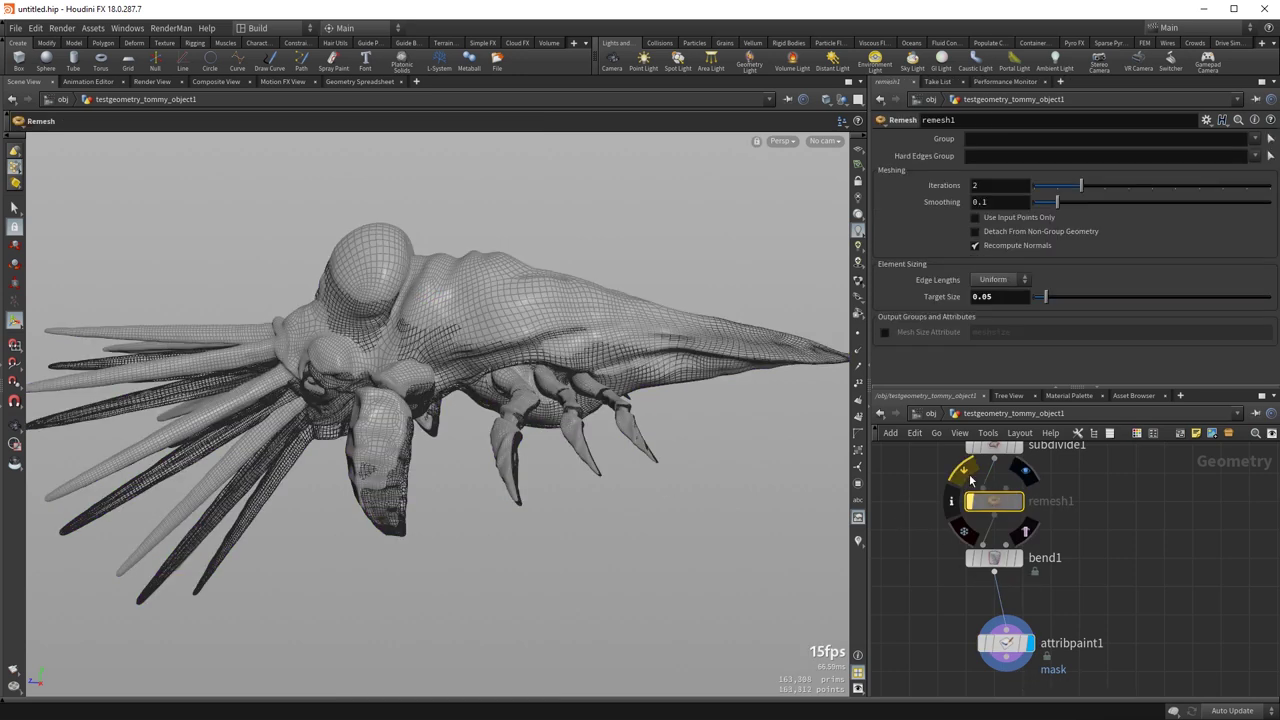
left_click(970, 480)
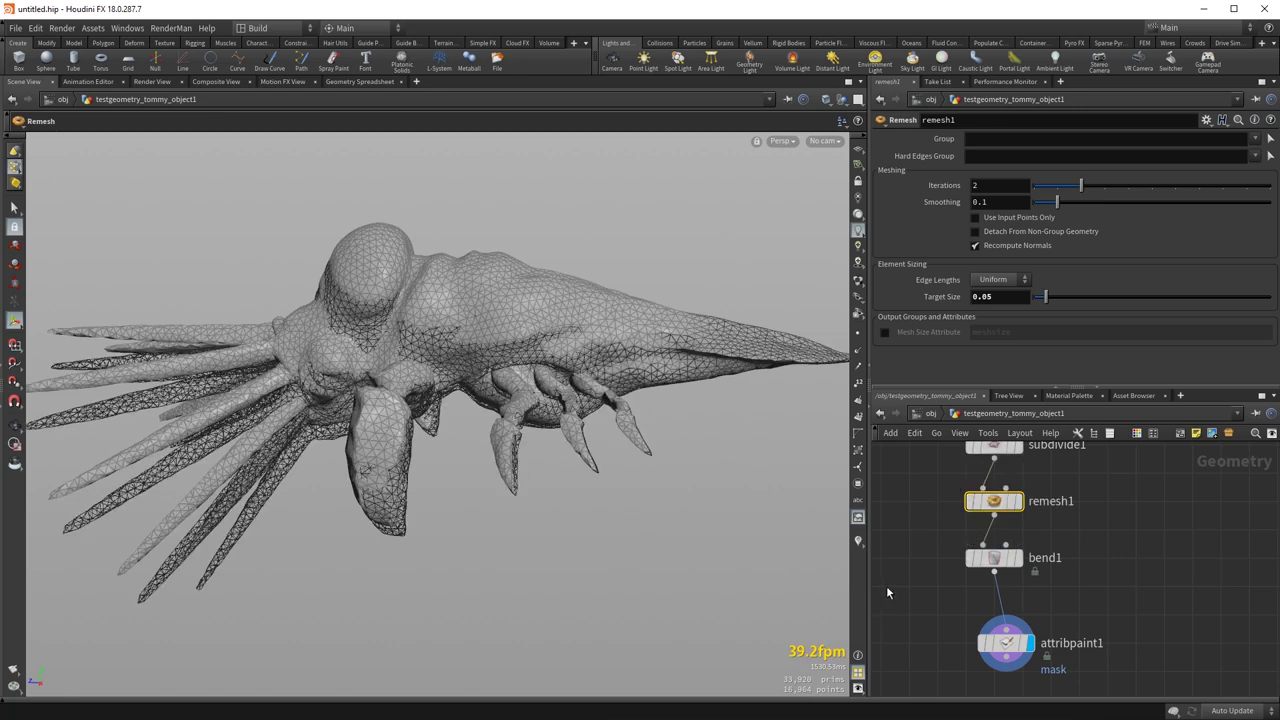
left_click(1005, 643)
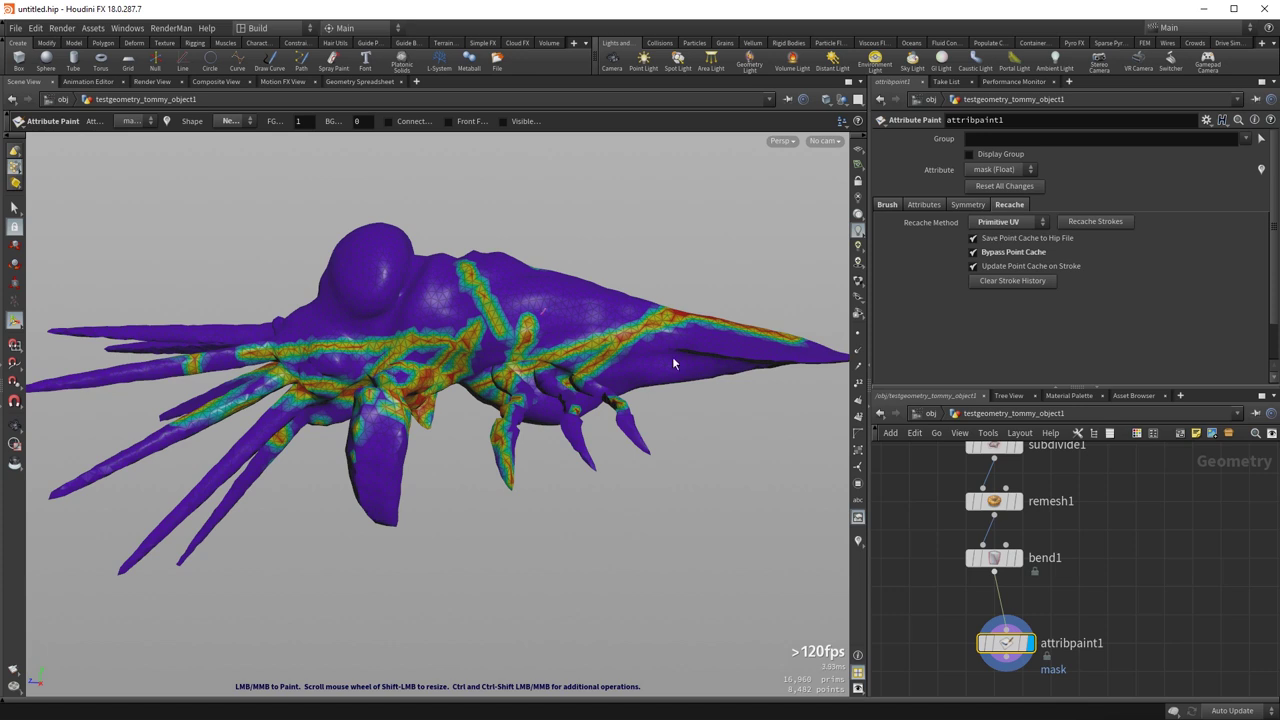
left_click(1014, 223)
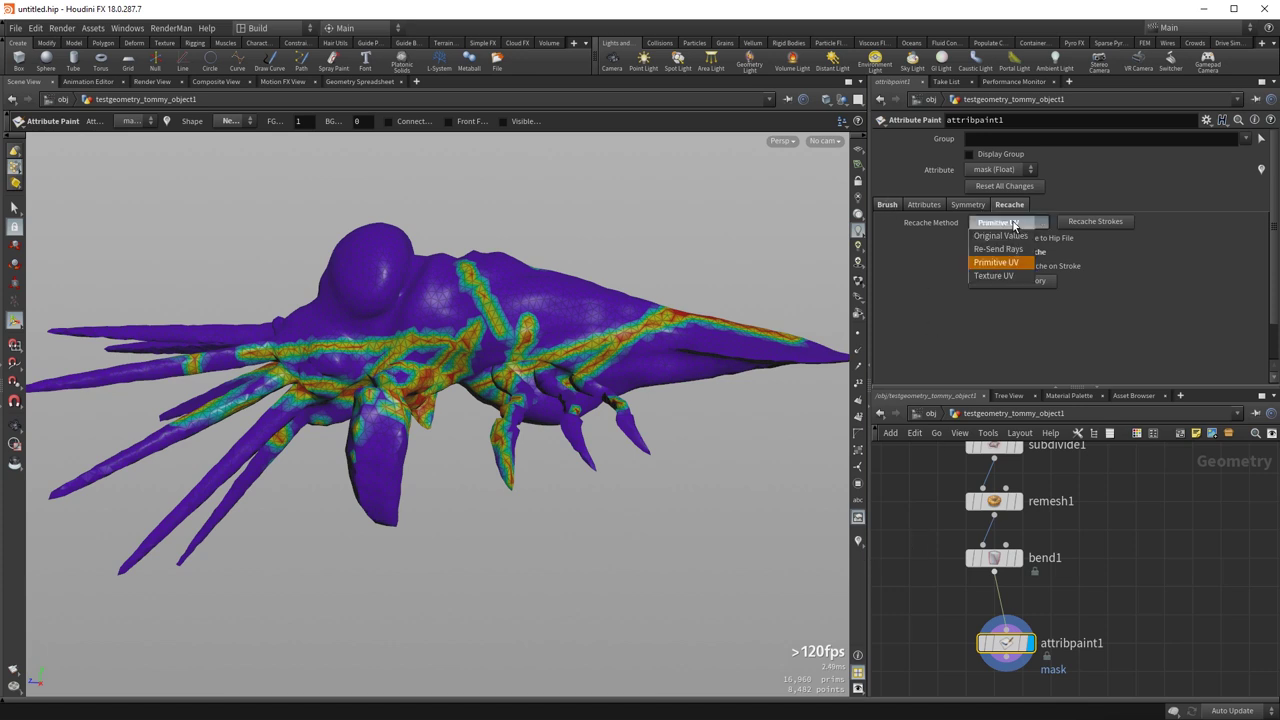
left_click(879, 255)
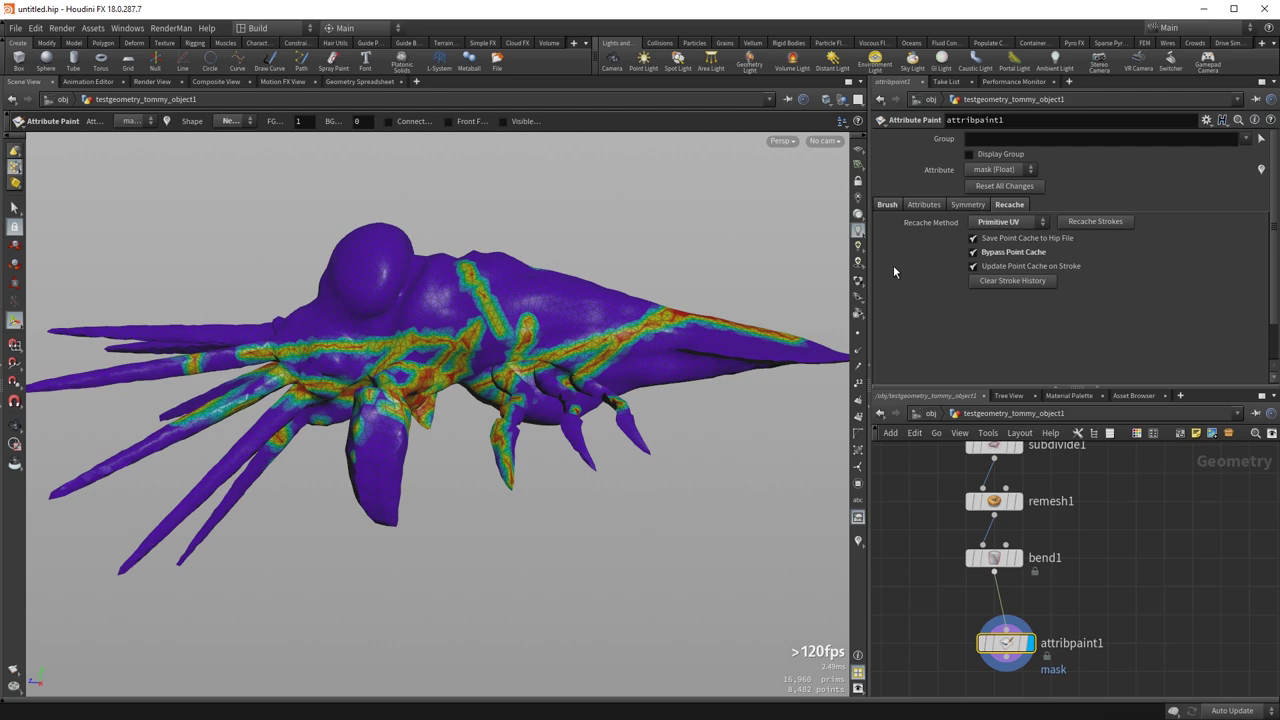
- Bend the creature upward to about 34.9 degrees in bend1, and set attribpaint1's recache method to Texture UV
left_click(995, 558)
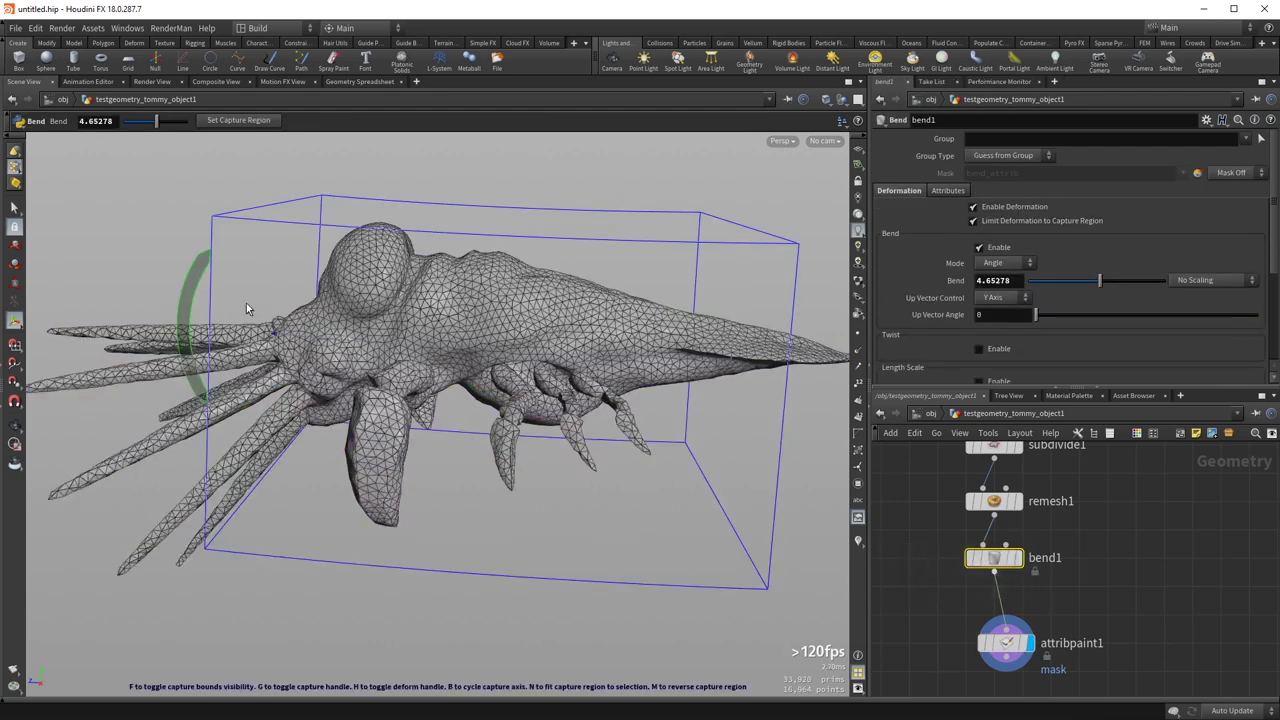
mouse_move(188, 335)
left_mouse_down()
mouse_move(263, 221)
mouse_move(448, 185)
mouse_move(496, 192)
left_mouse_up()
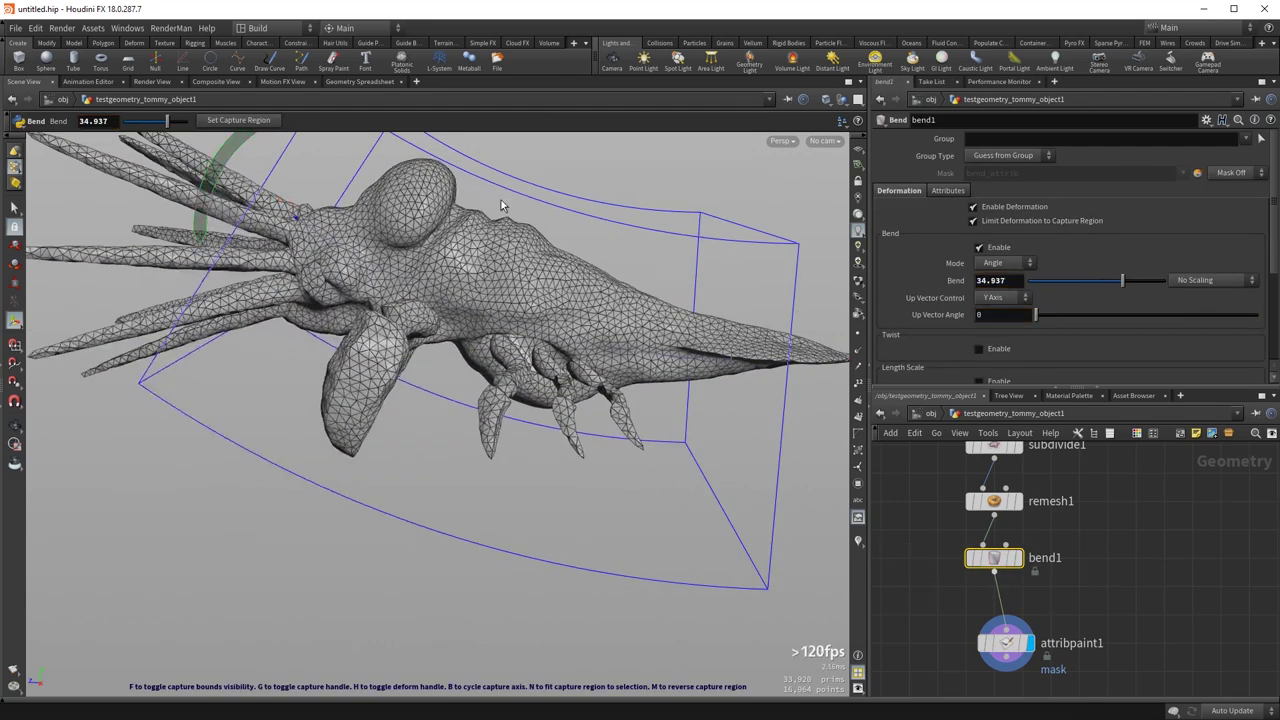
left_click(1006, 640)
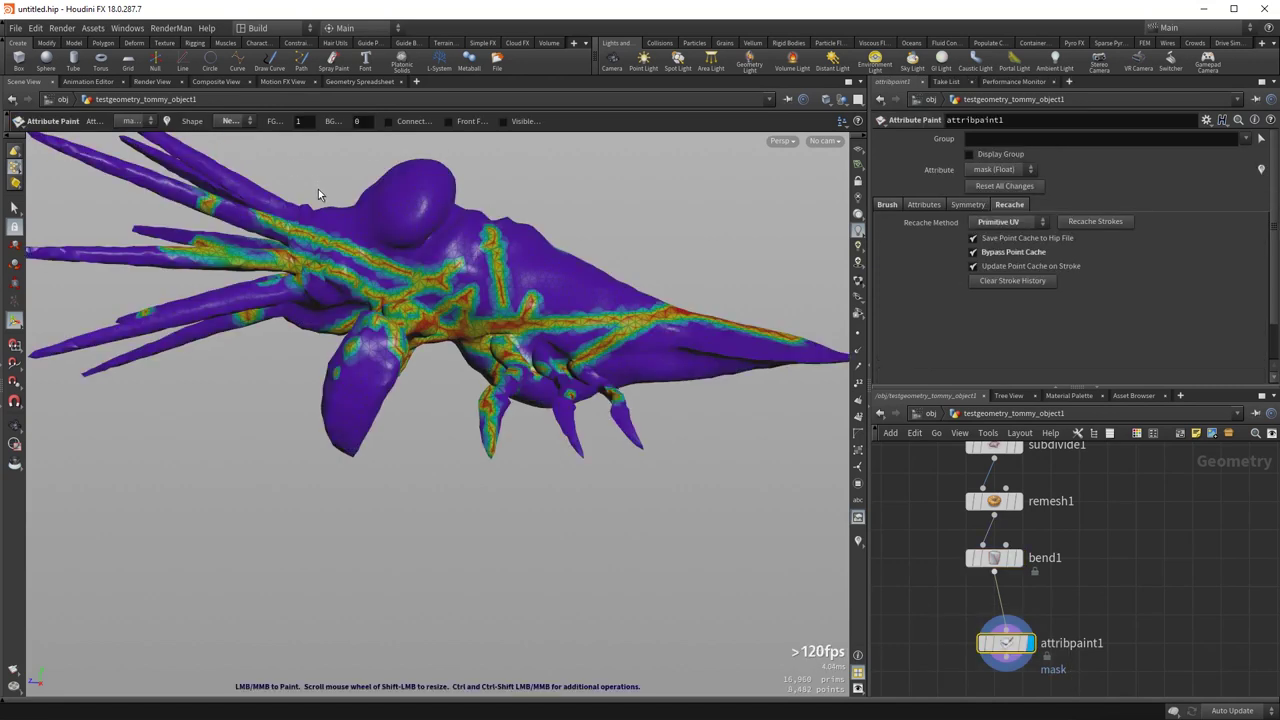
left_click(1008, 224)
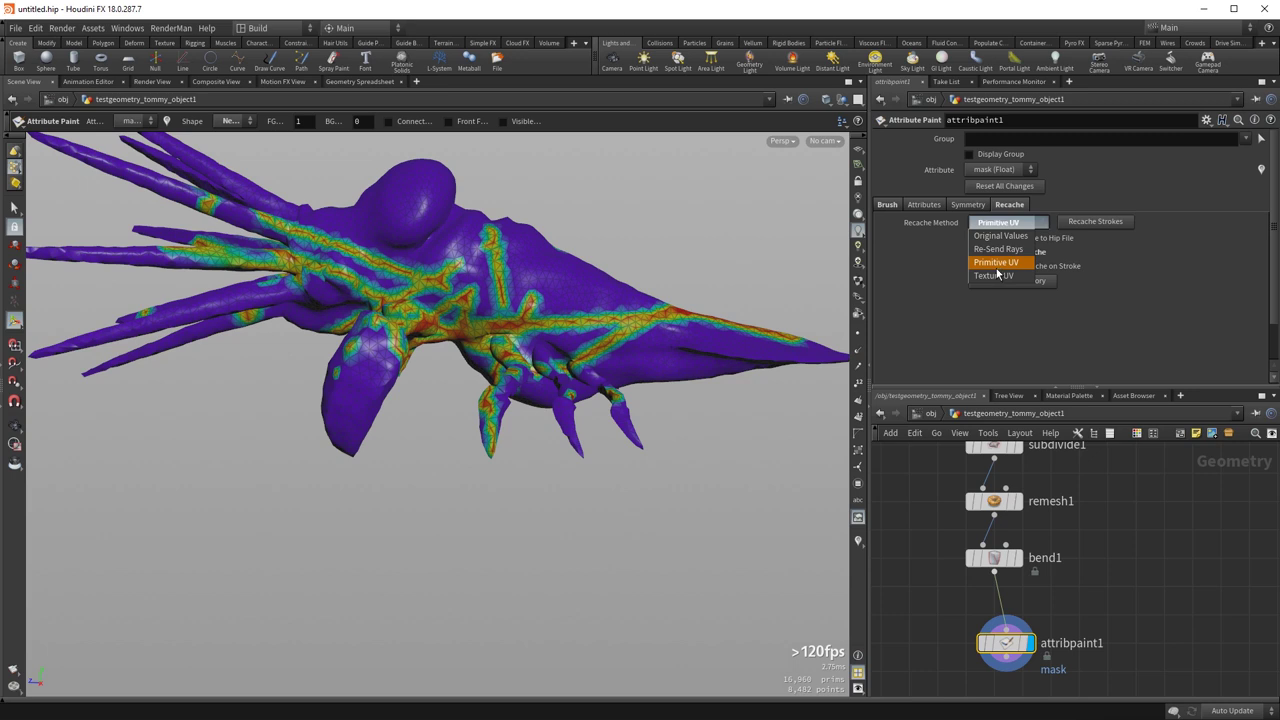
left_click(995, 275)
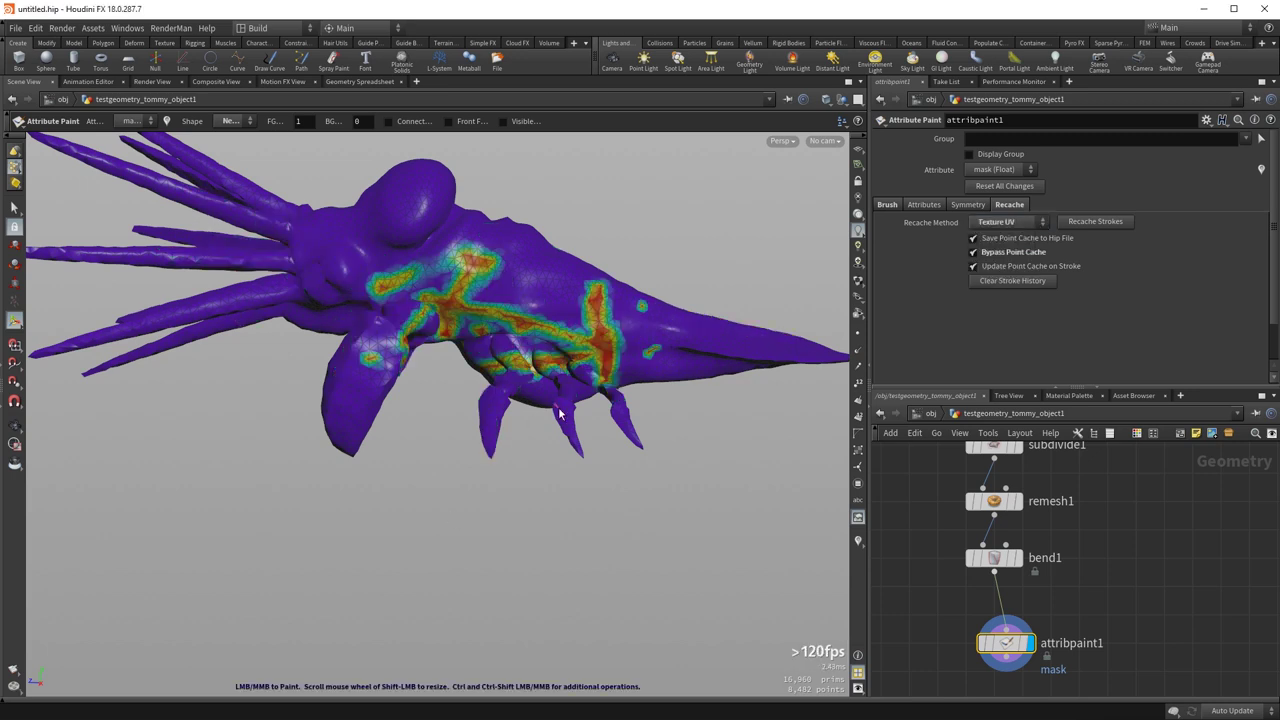
- Display the remesh1 output with viewport materials turned on, and examine the texture seams around the creature's eye and head
middle_click_drag(936, 515, 910, 623)
mouse_move(990, 590)
left_click(1006, 560)
left_click_drag(920, 561, 1014, 600)
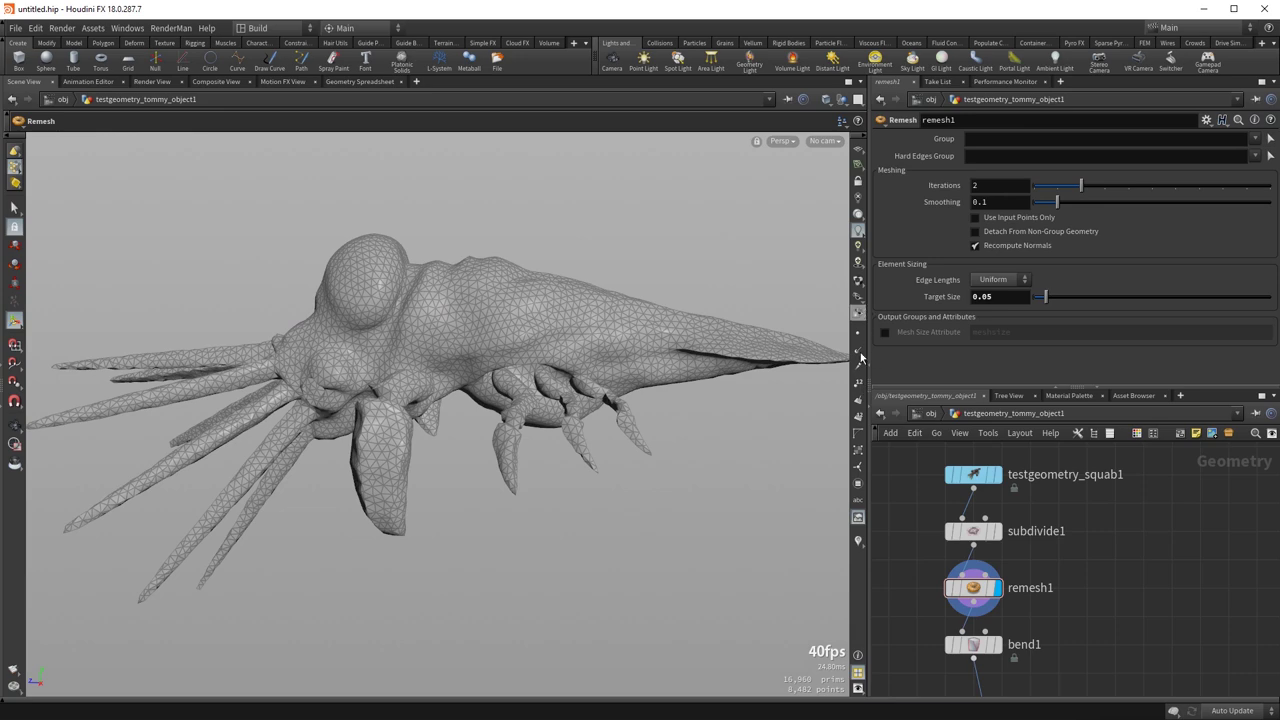
left_click(857, 282)
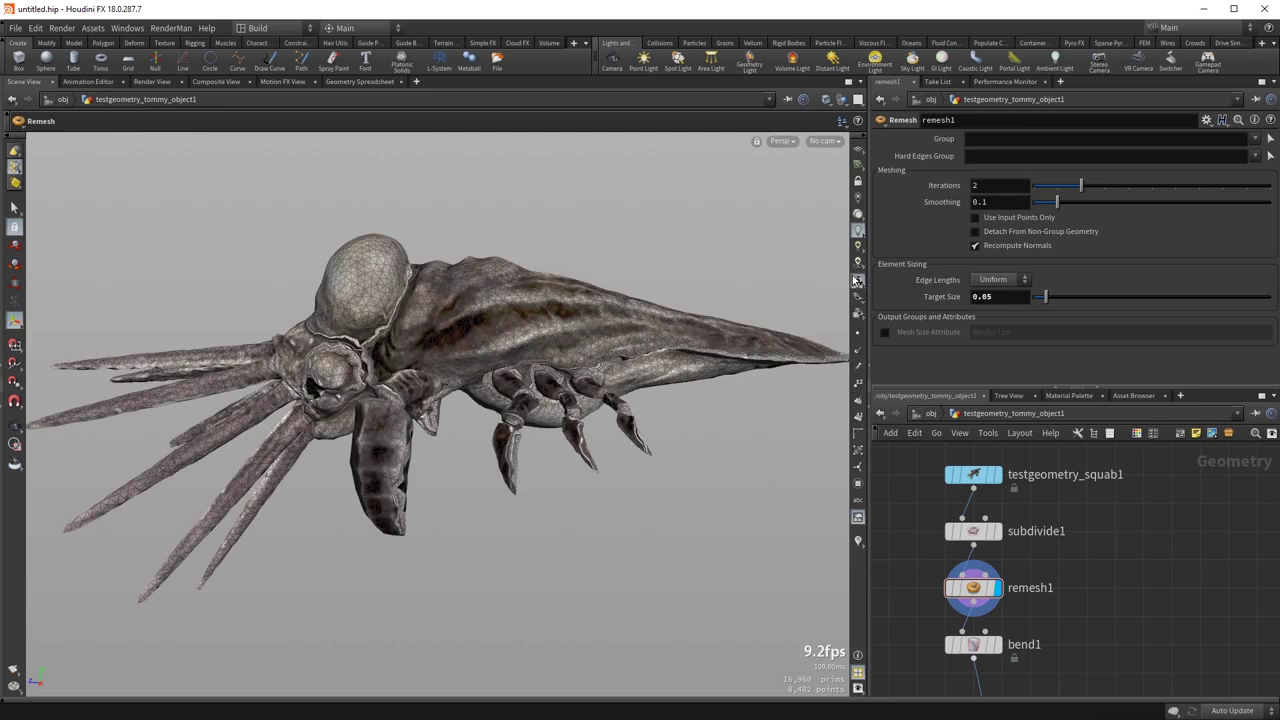
right_click_drag(271, 339, 709, 257, "alt")
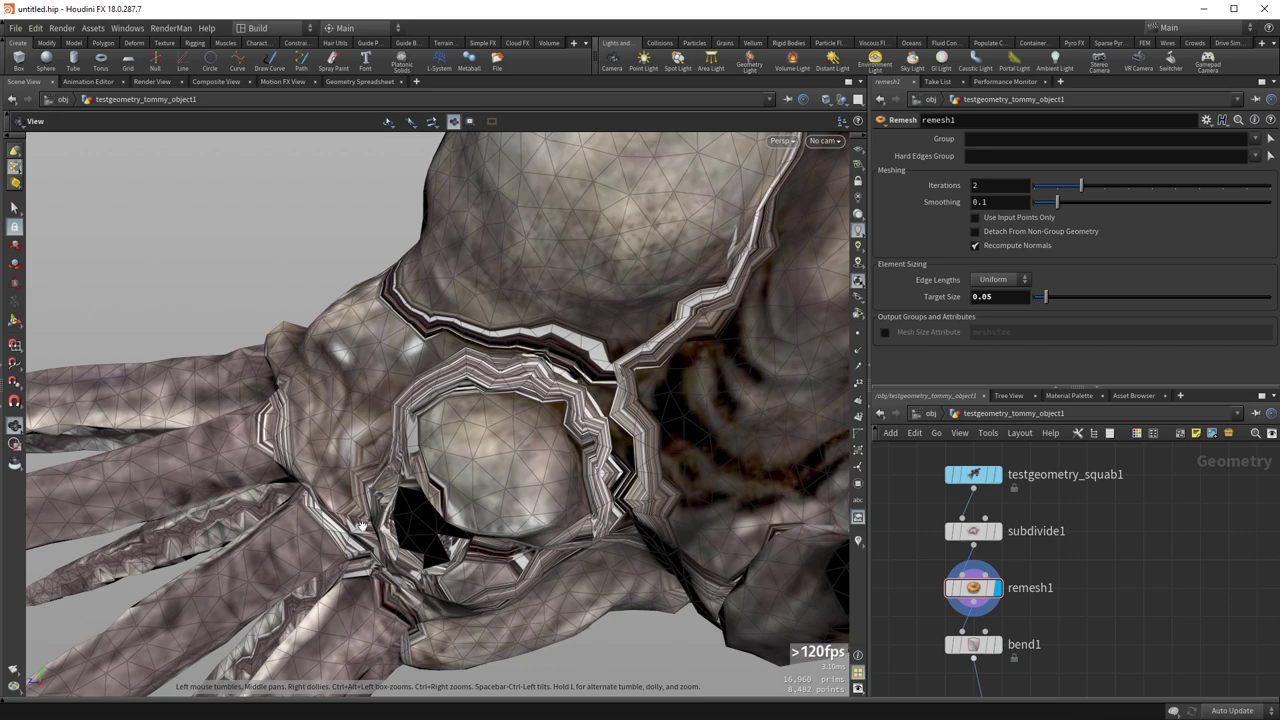
right_click_drag(624, 386, 574, 514)
left_click_drag(574, 514, 608, 469)
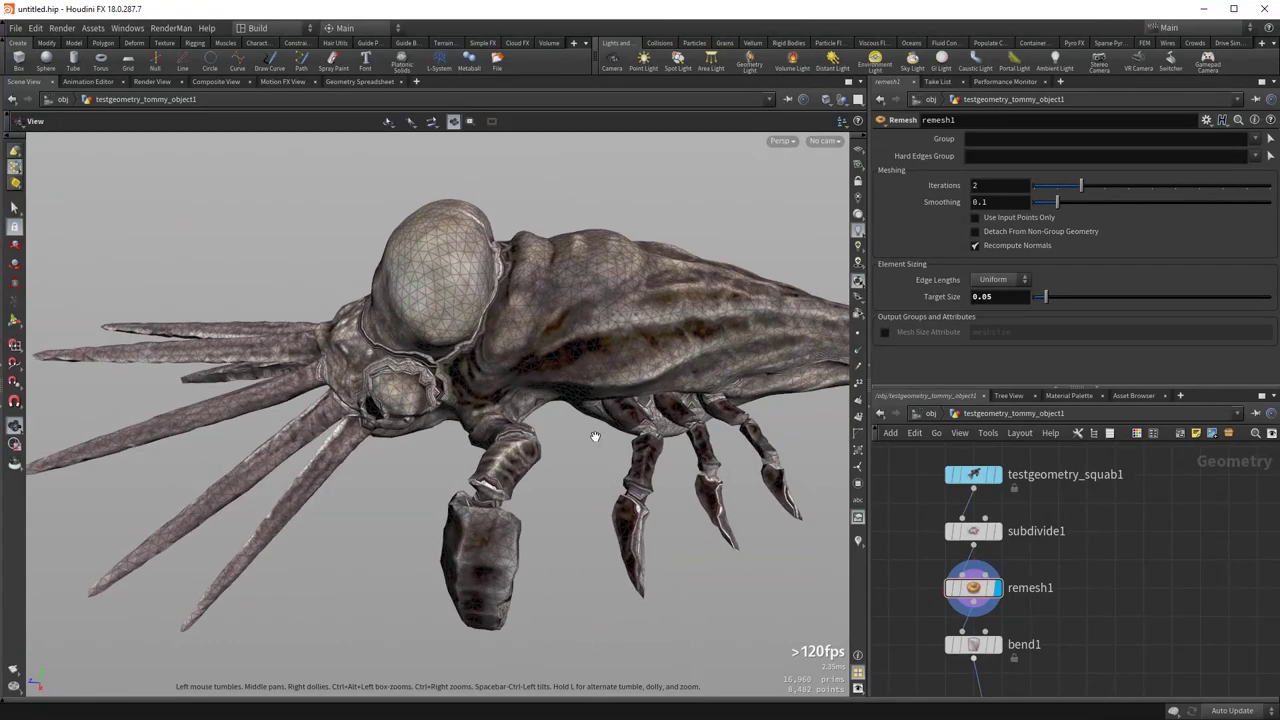
- Compare the UV layouts of remesh1 and subdivide1 in the UV view
key("space+5")
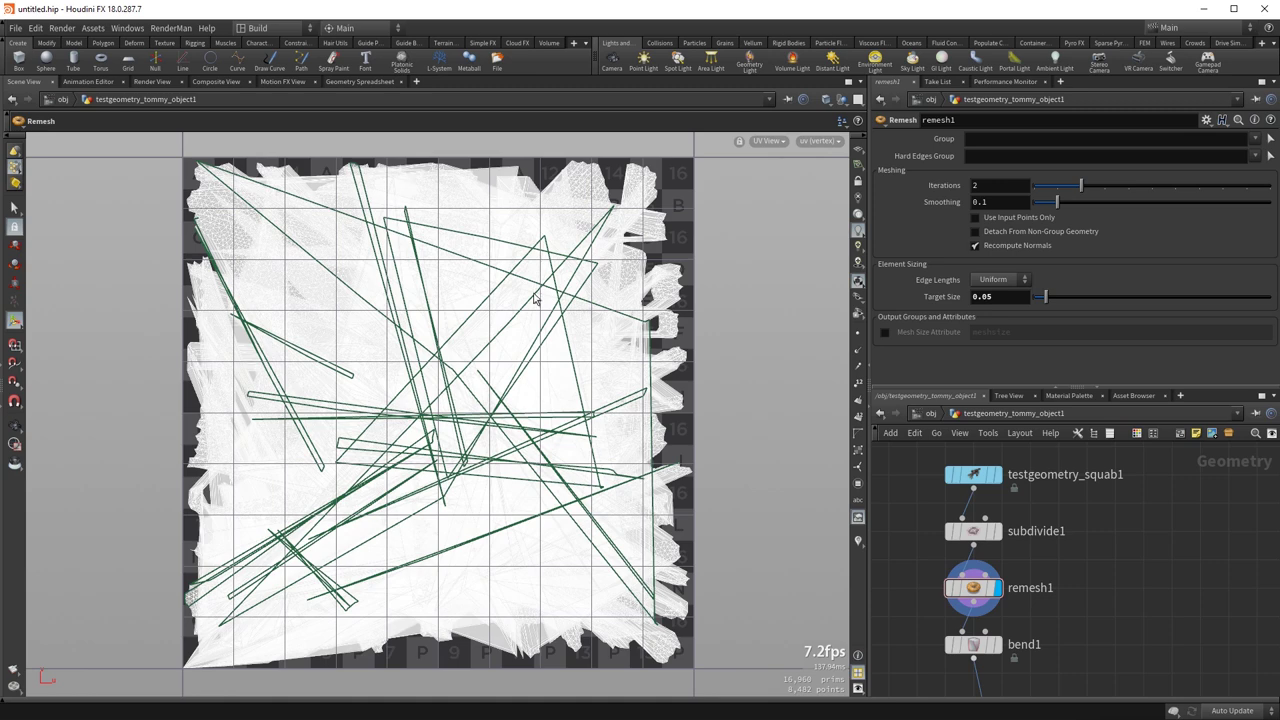
left_click(996, 531)
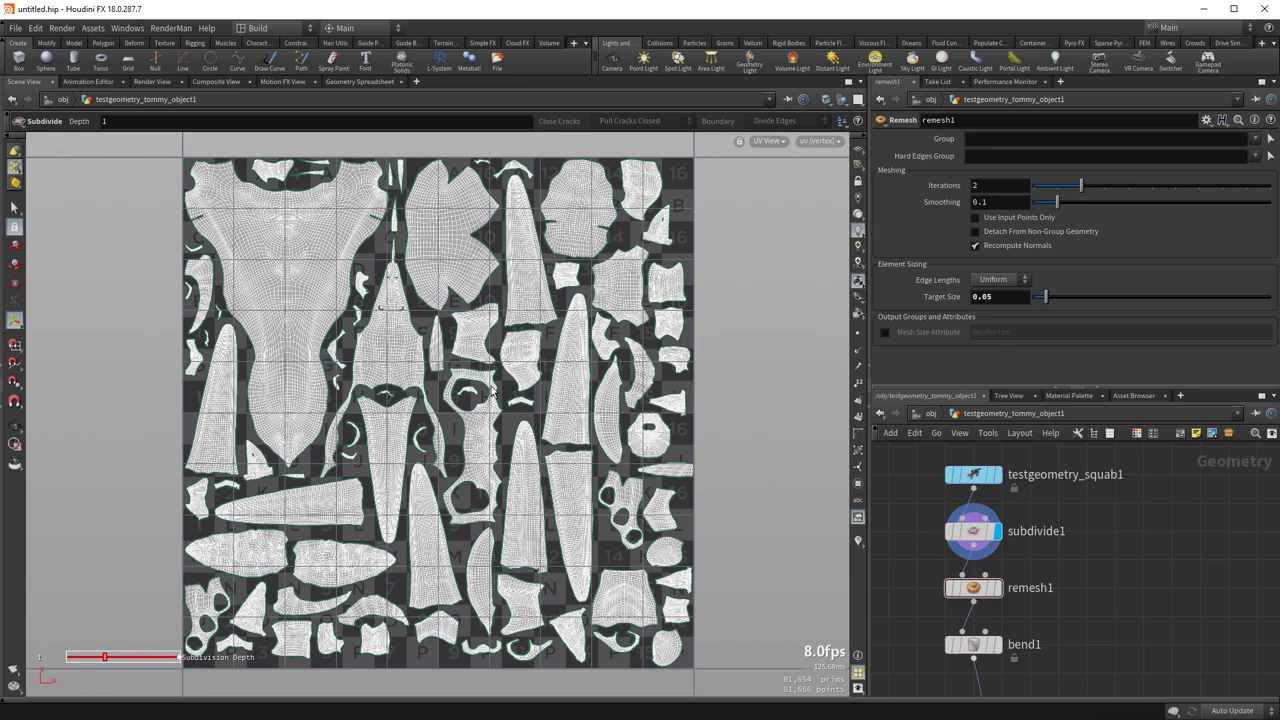
left_click(1006, 560)
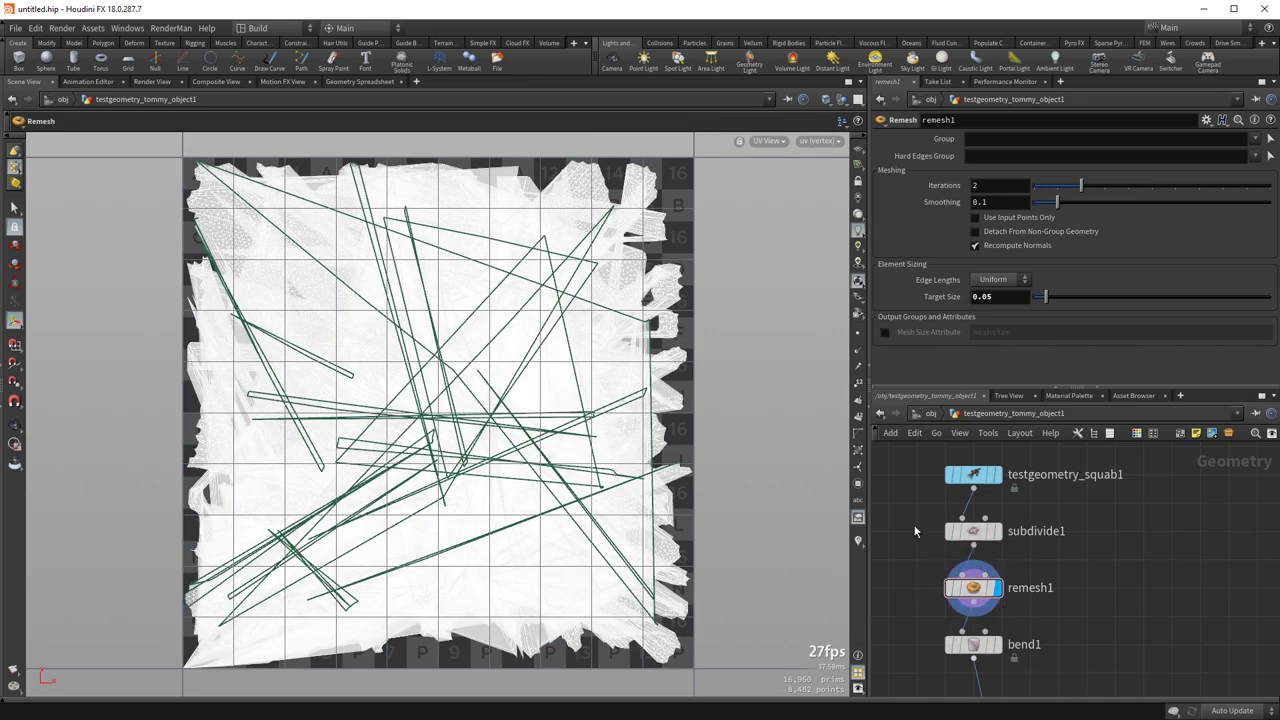
left_click(996, 531)
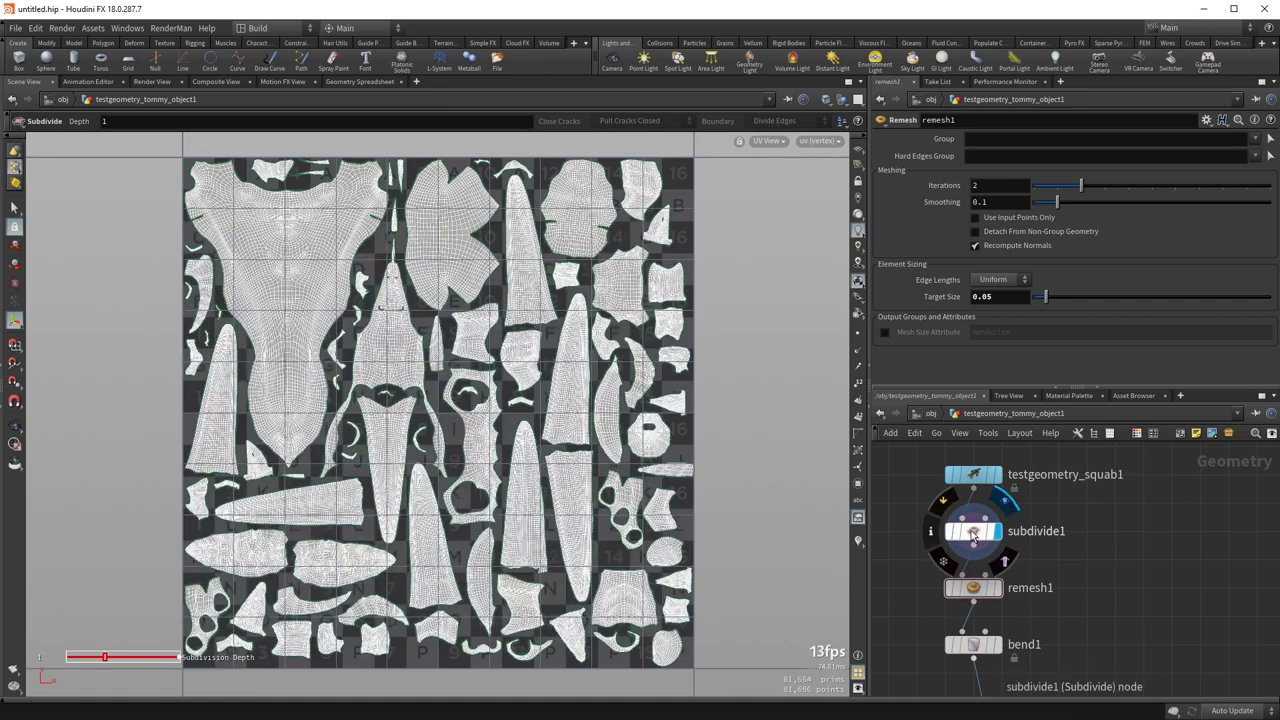
- Add a Group from Attribute Boundary node beside subdivide1 in the network
key("Tab")
type("gr")
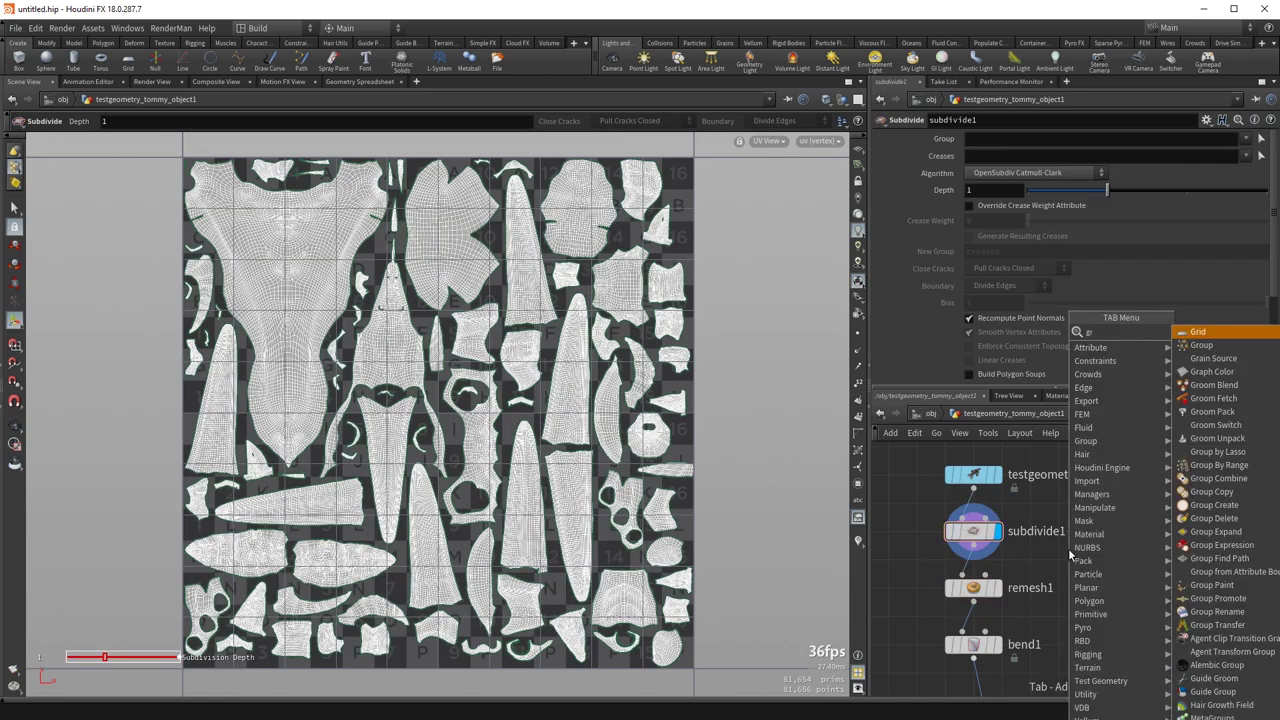
type("oub")
key("Down")
key("Down")
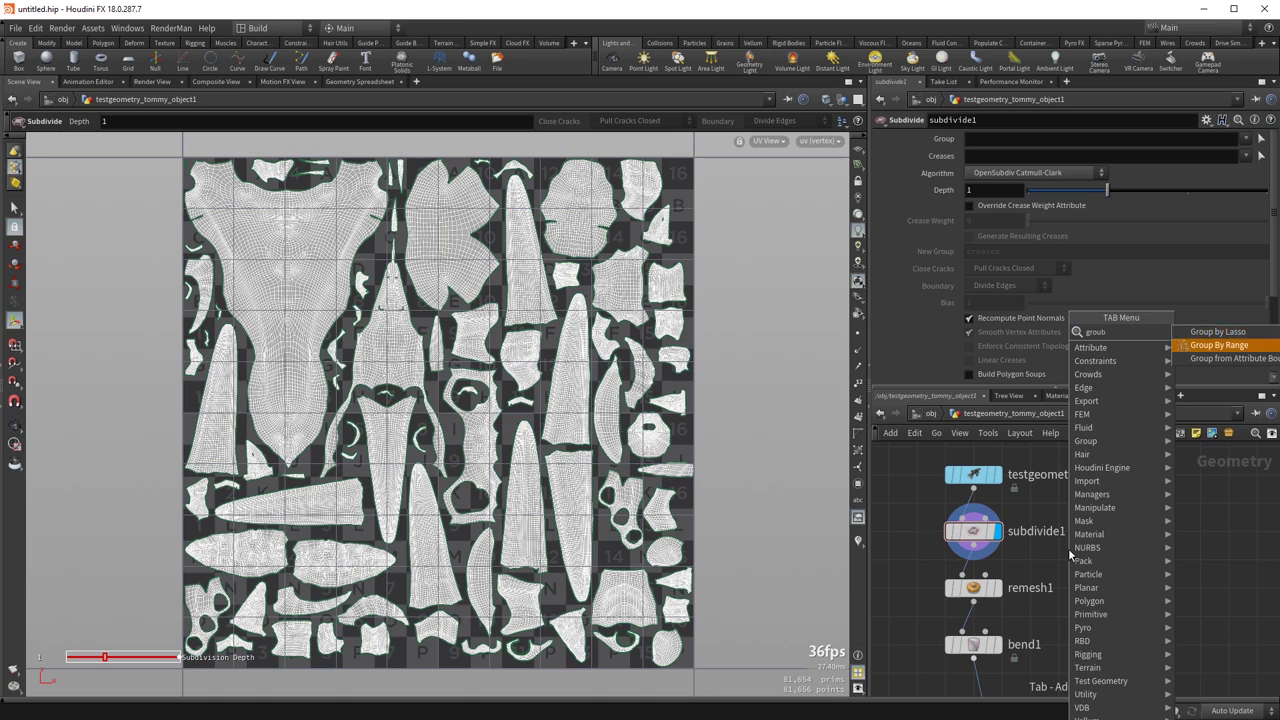
key("Return")
left_click(1099, 566)
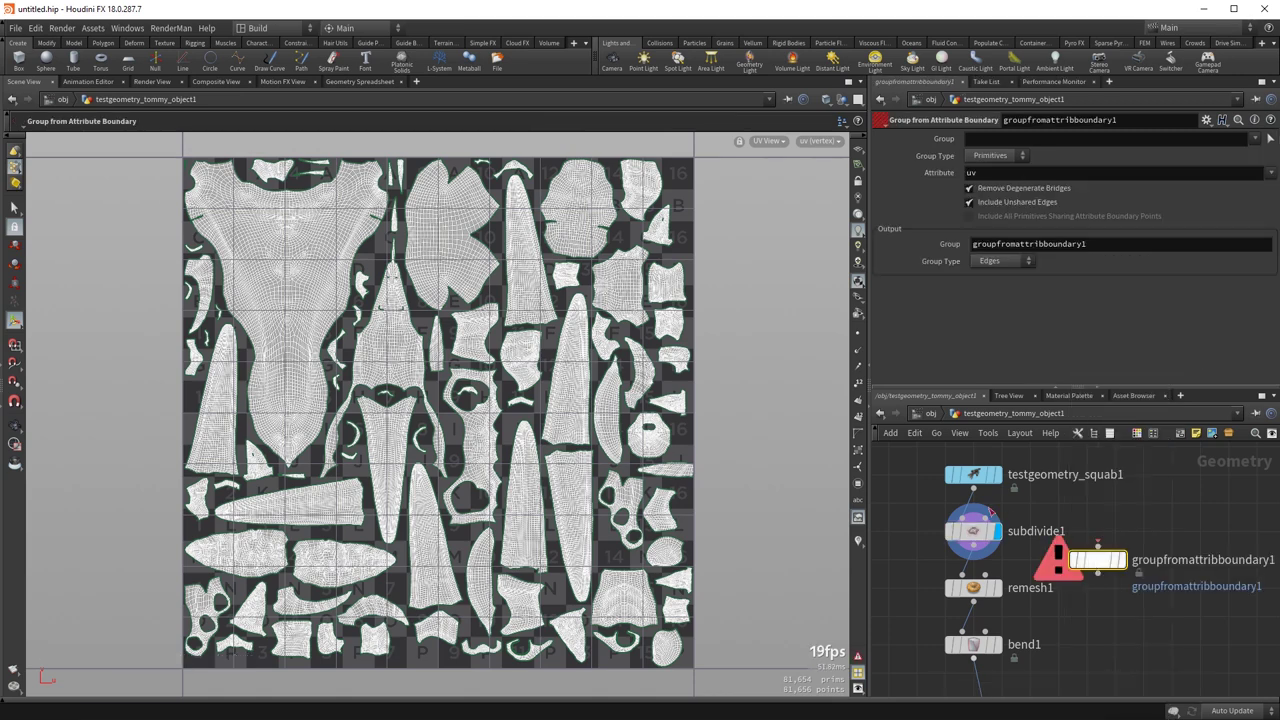
- Feed subdivide1 into the attribute boundary group node, display it, and check the grouped UV seam edges on the 3D model
left_click_drag(974, 545, 1052, 549)
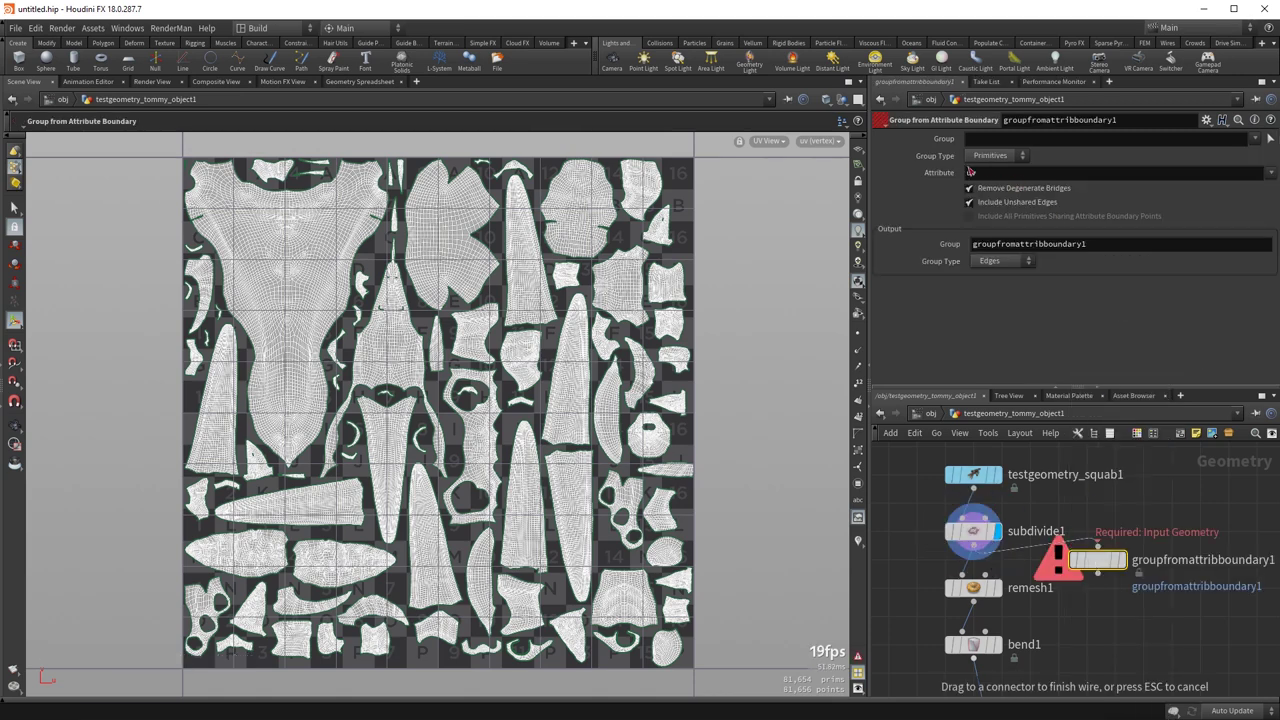
left_click(1128, 540)
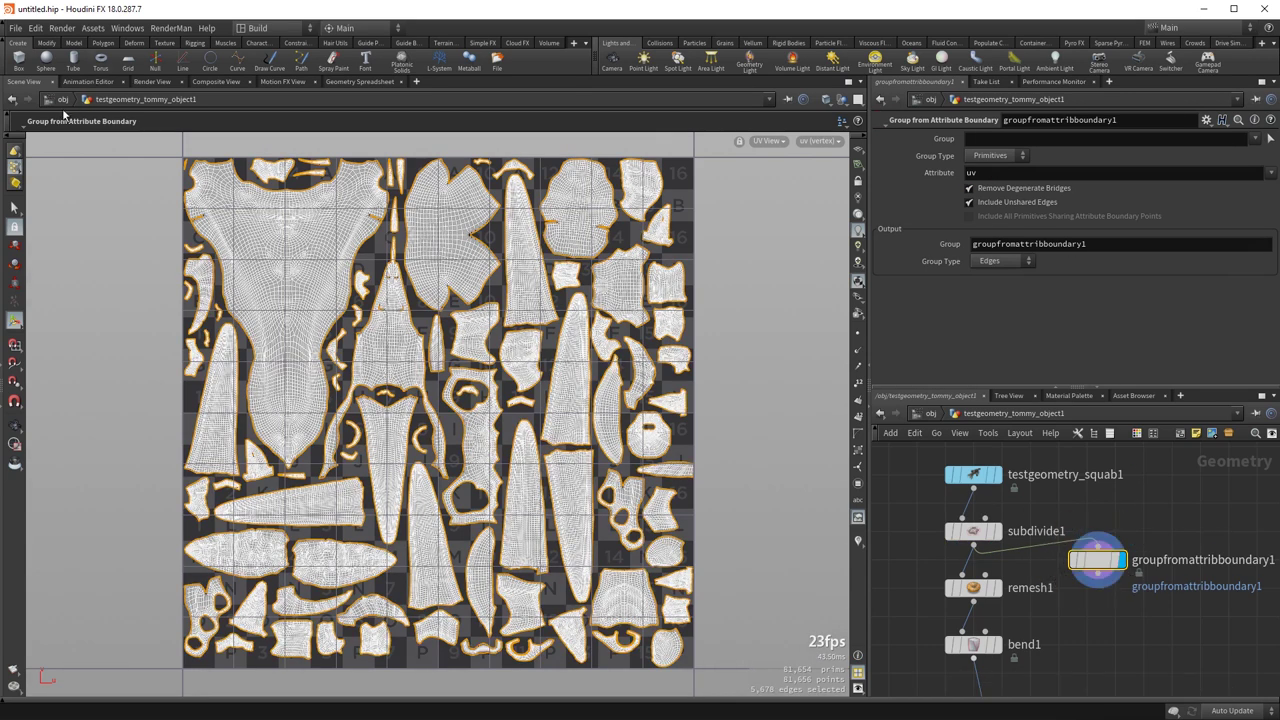
key("space+1")
left_click_drag(503, 338, 585, 352)
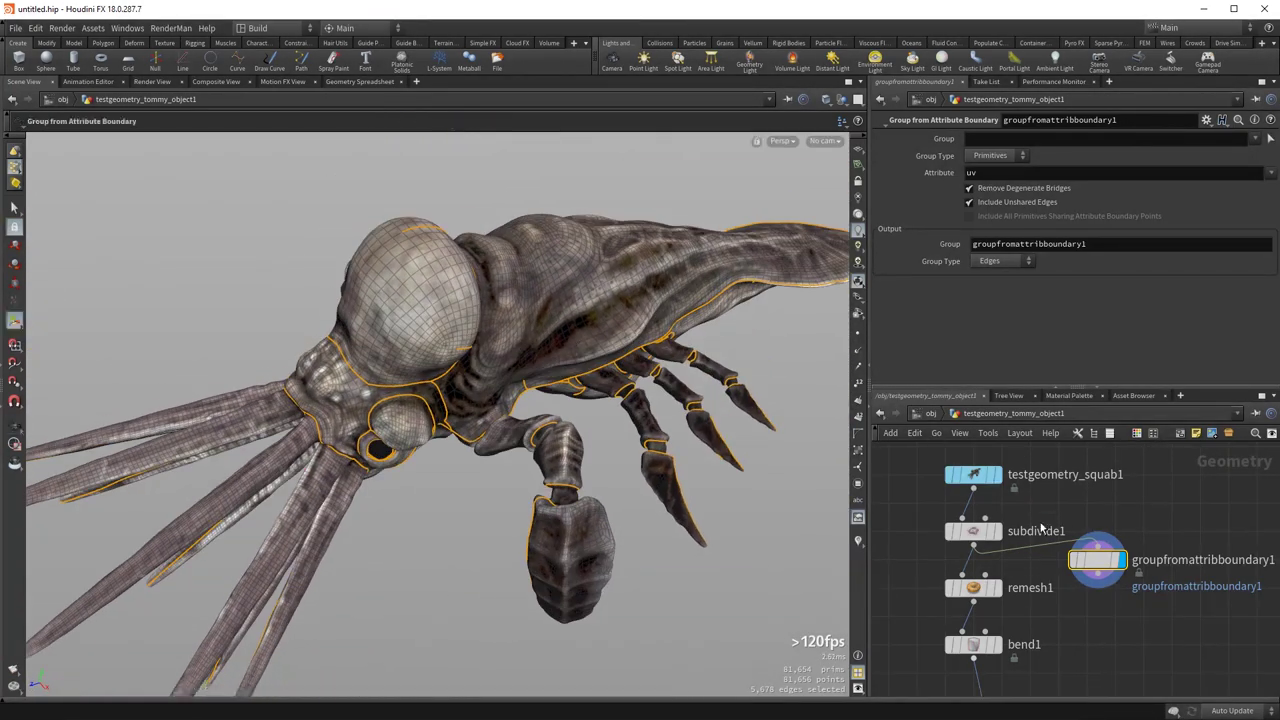
- Feed the boundary group node into remesh1 and set its Hard Edges Group to groupfromattribboundary1
left_click(993, 596)
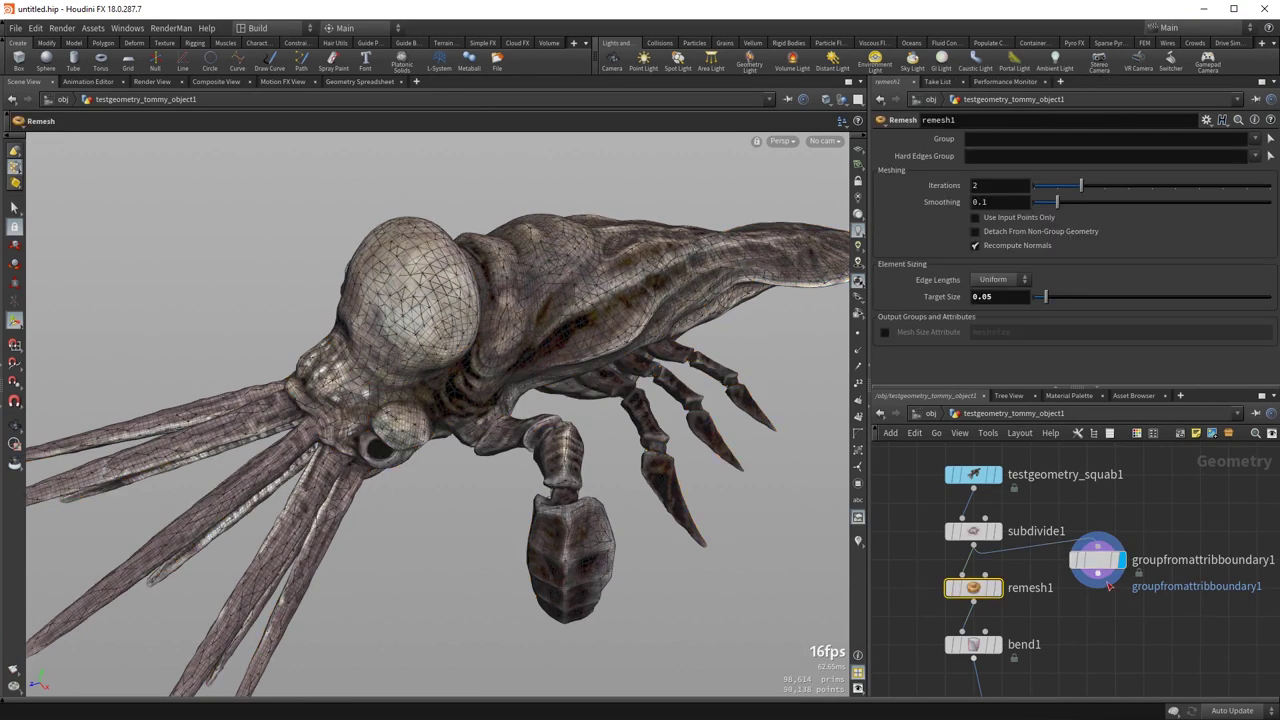
left_click_drag(1100, 576, 951, 567)
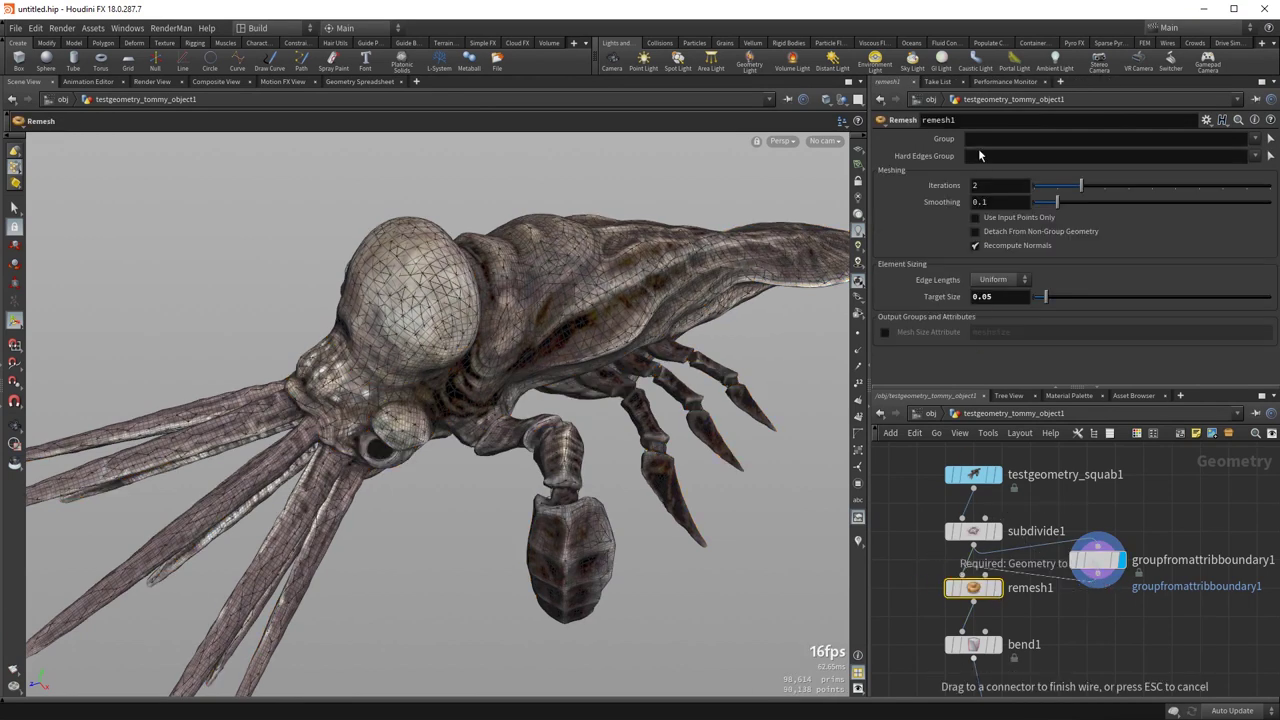
left_click(1256, 156)
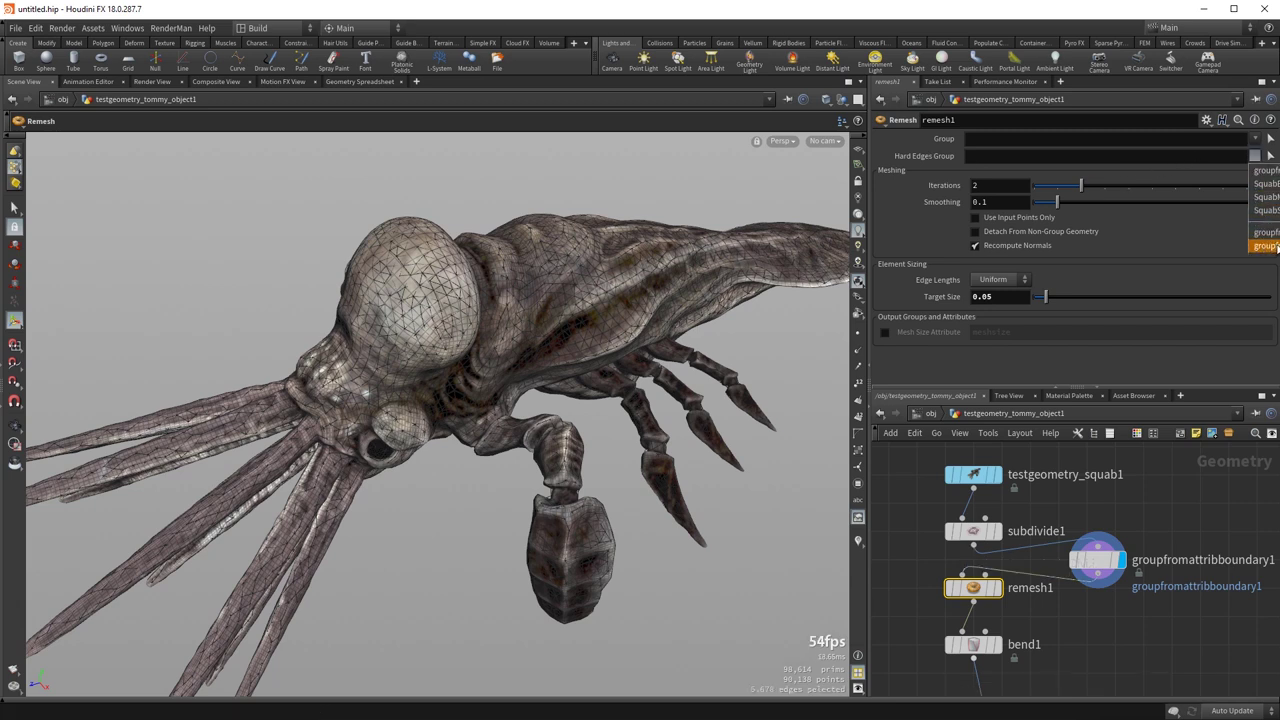
left_click(1263, 235)
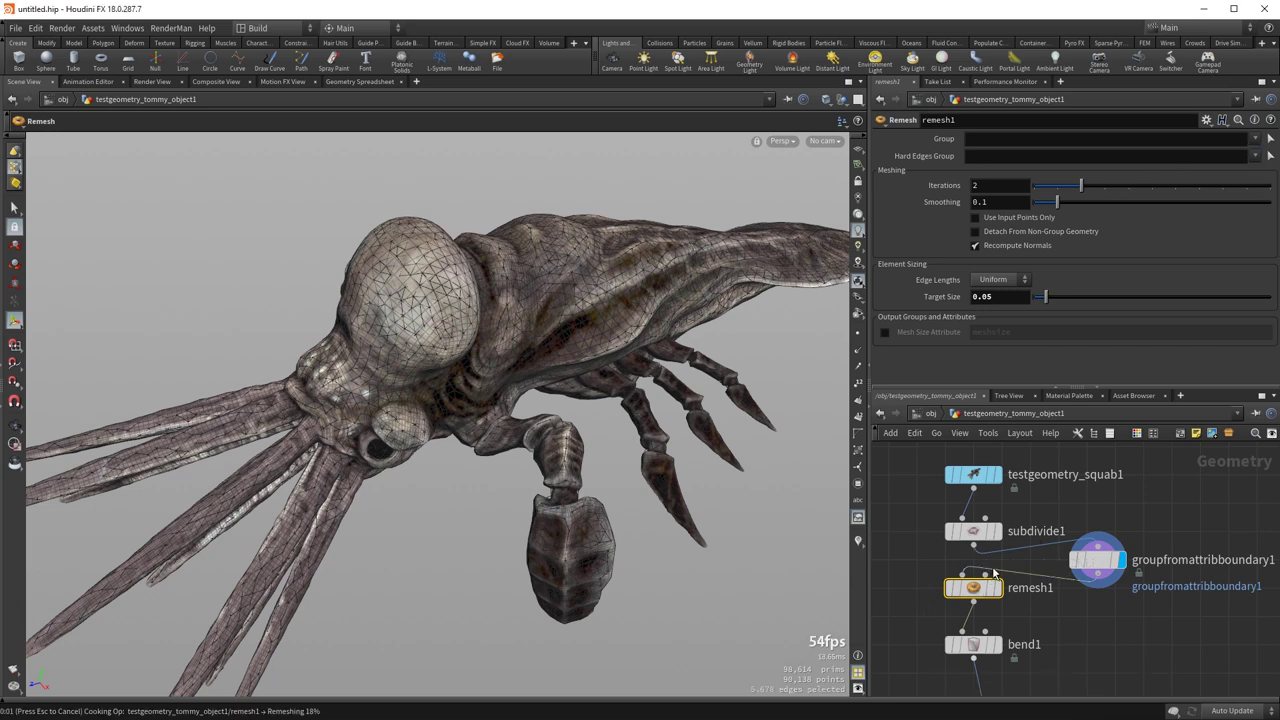
- Display remesh1 and examine its textured surface up close and its UV layout
mouse_move(980, 588)
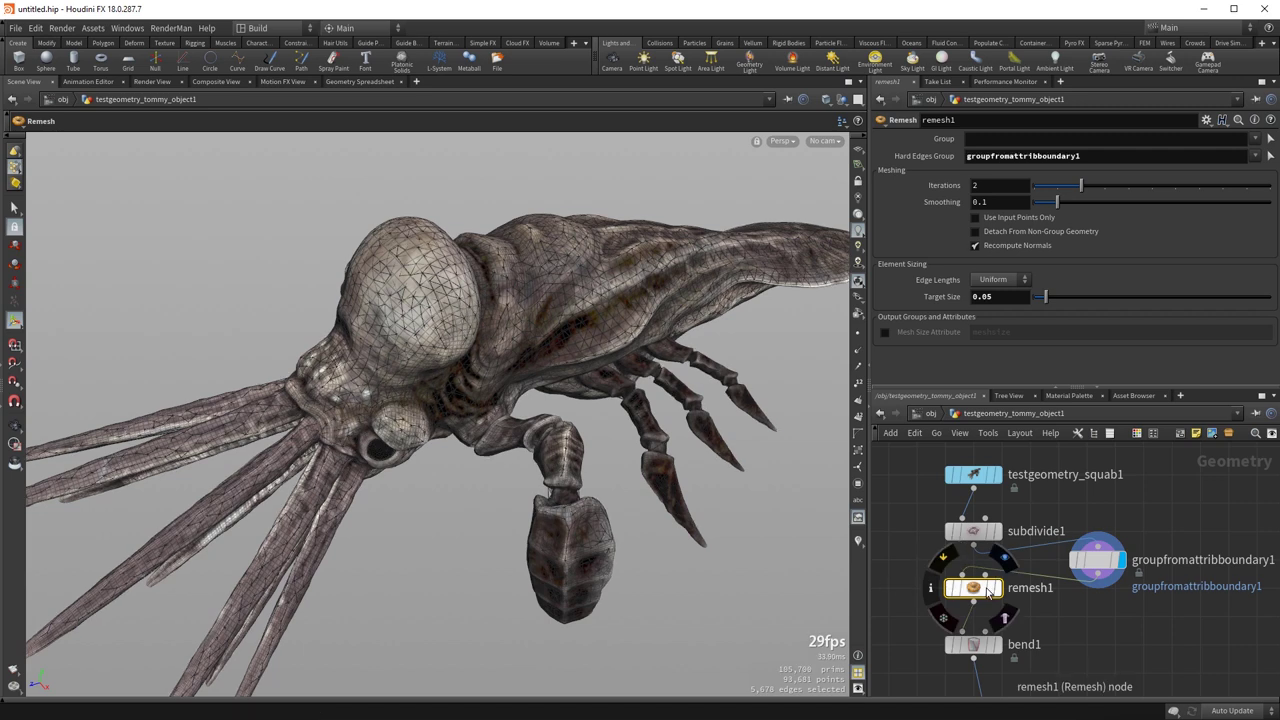
left_click(1015, 574)
left_click(897, 563)
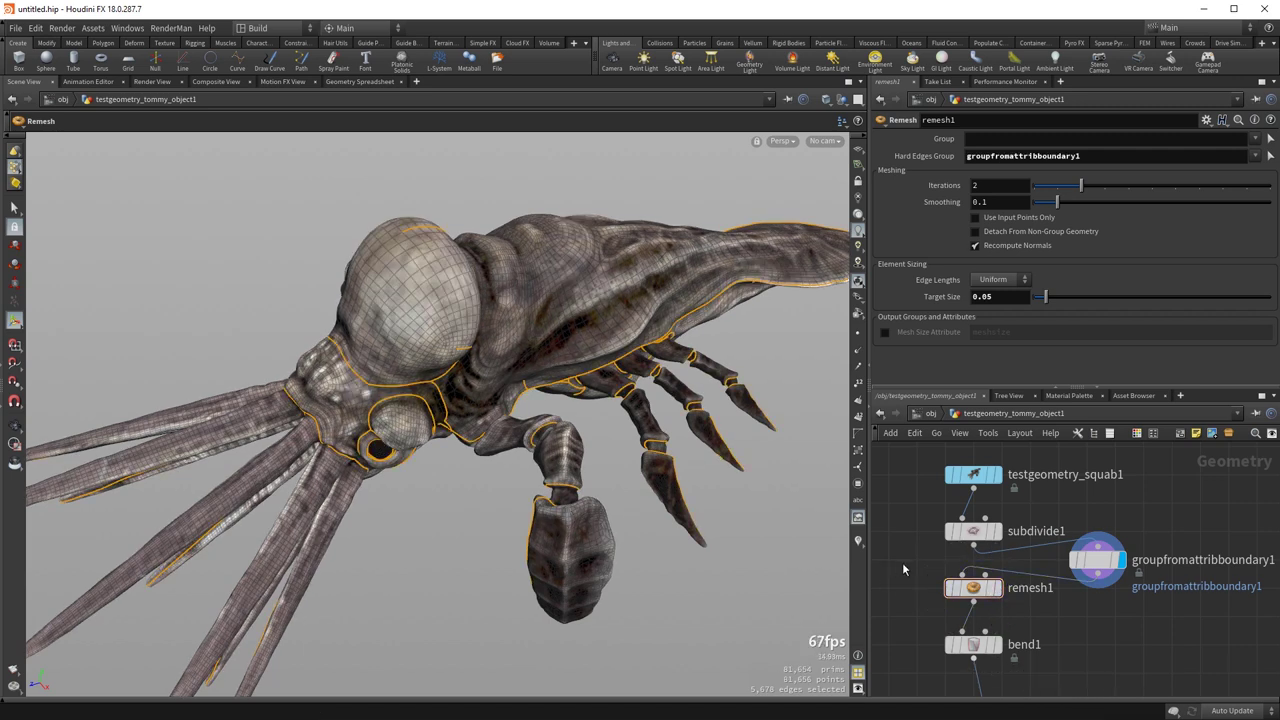
left_click(997, 588)
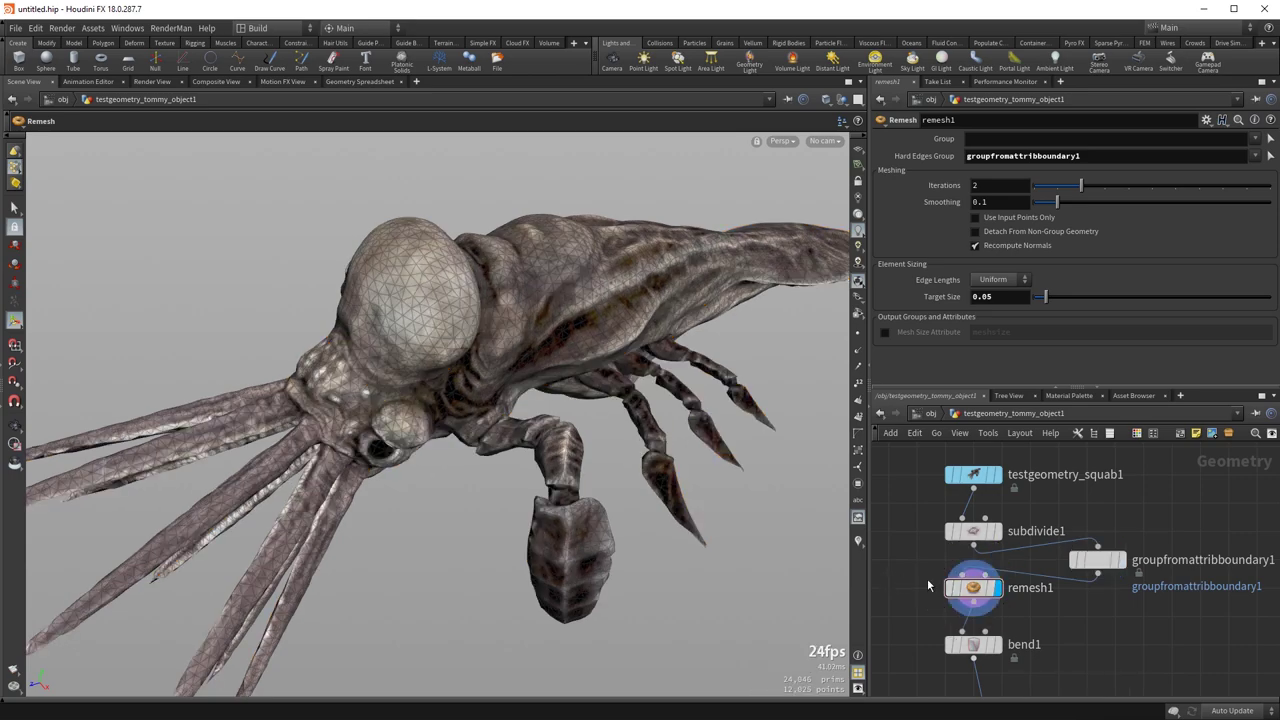
left_click_drag(604, 418, 511, 354)
right_click_drag(511, 354, 460, 251)
mouse_move(582, 356)
left_mouse_down()
mouse_move(571, 354)
mouse_move(599, 350)
left_mouse_up()
key("space+5")
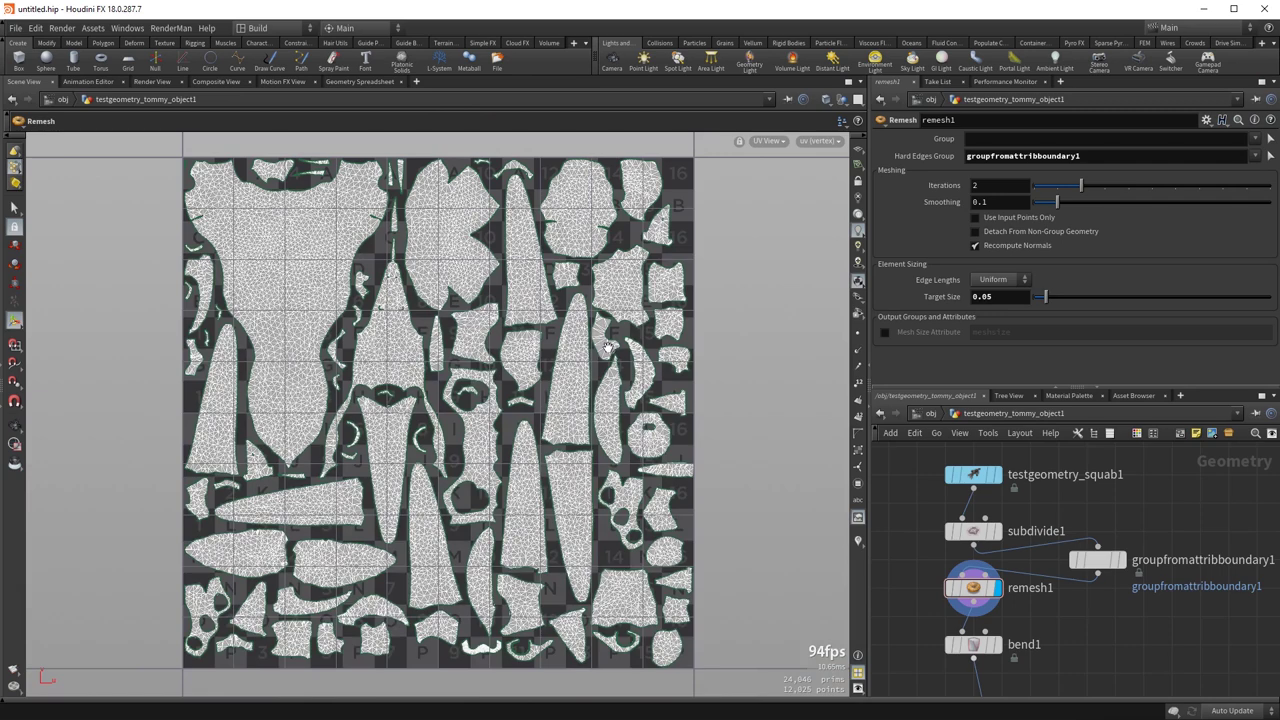
key("space+1")
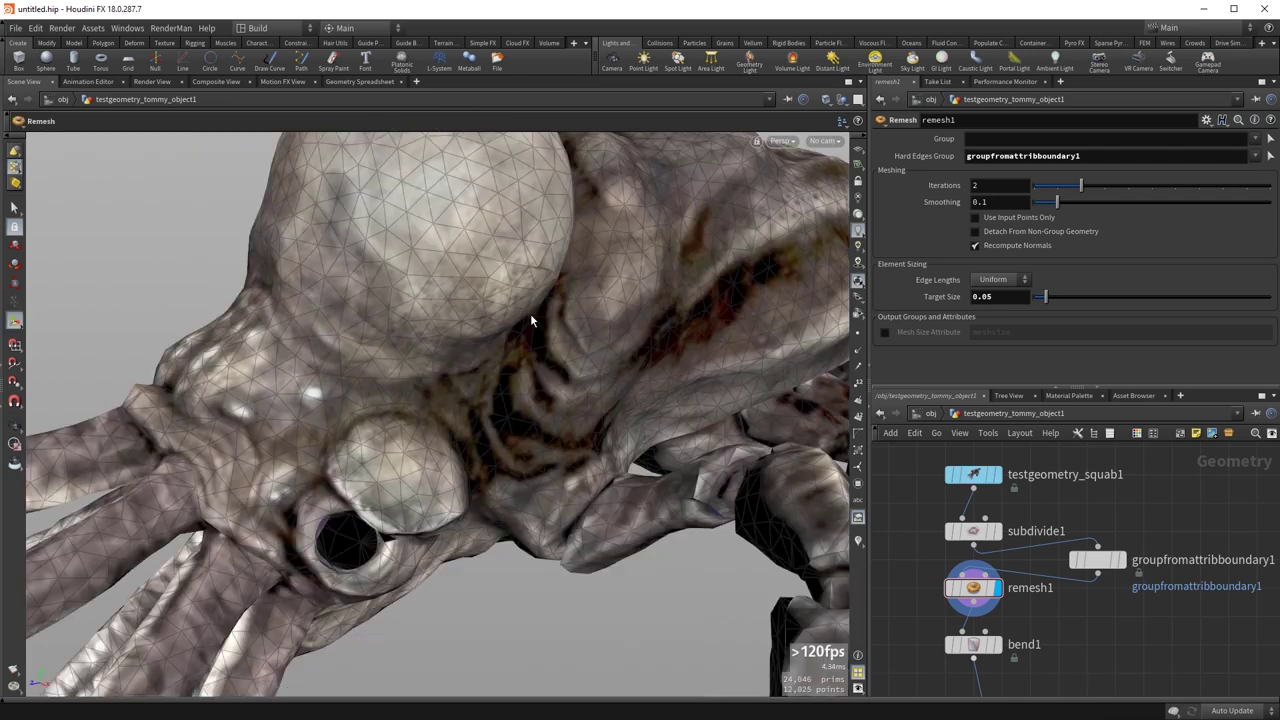
- Display the attribpaint1 output and enable the mask visualizer in the viewport
middle_click_drag(912, 571, 922, 547)
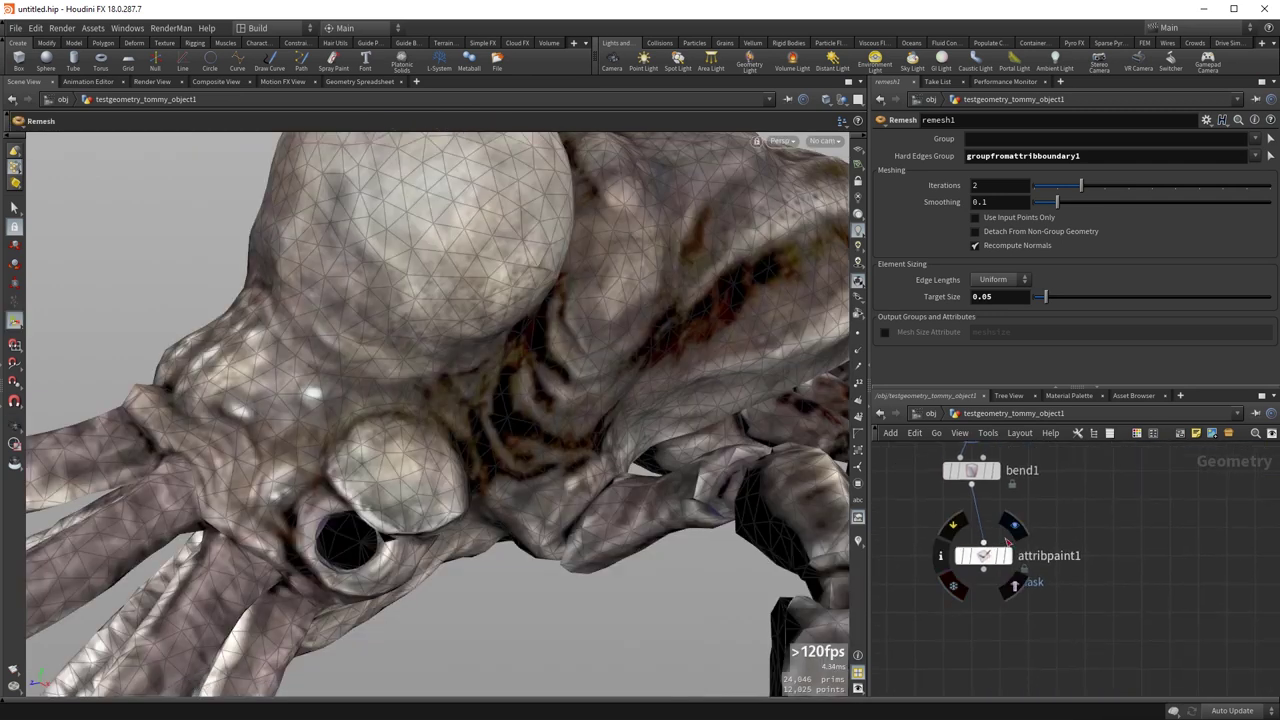
left_click(1018, 545)
right_click_drag(485, 349, 254, 486, "alt")
left_click_drag(254, 486, 291, 466, "alt")
right_click_drag(291, 466, 508, 447, "alt")
middle_click_drag(568, 431, 423, 491, "alt")
mouse_move(433, 502)
left_mouse_down("alt")
mouse_move(471, 474)
mouse_move(394, 489)
left_mouse_up("alt")
right_click_drag(394, 489, 550, 484, "alt")
middle_click_drag(550, 484, 646, 509, "alt")
left_click_drag(646, 509, 501, 470, "alt")
left_click_drag(913, 497, 1003, 462)
left_click(858, 517)
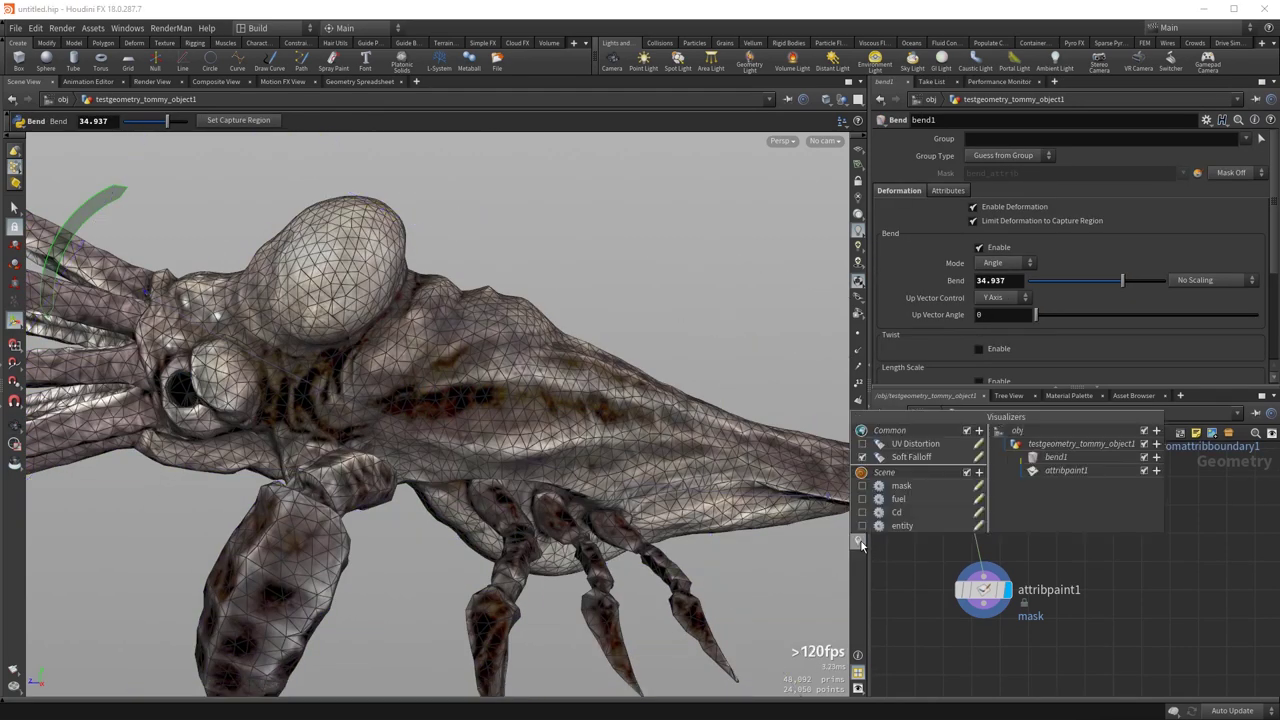
left_click(860, 489)
- Vary bend1's angle to test how the painted mask follows the deformation, ending at about 35.3 degrees
key("space+g")
left_click_drag(259, 241, 590, 315)
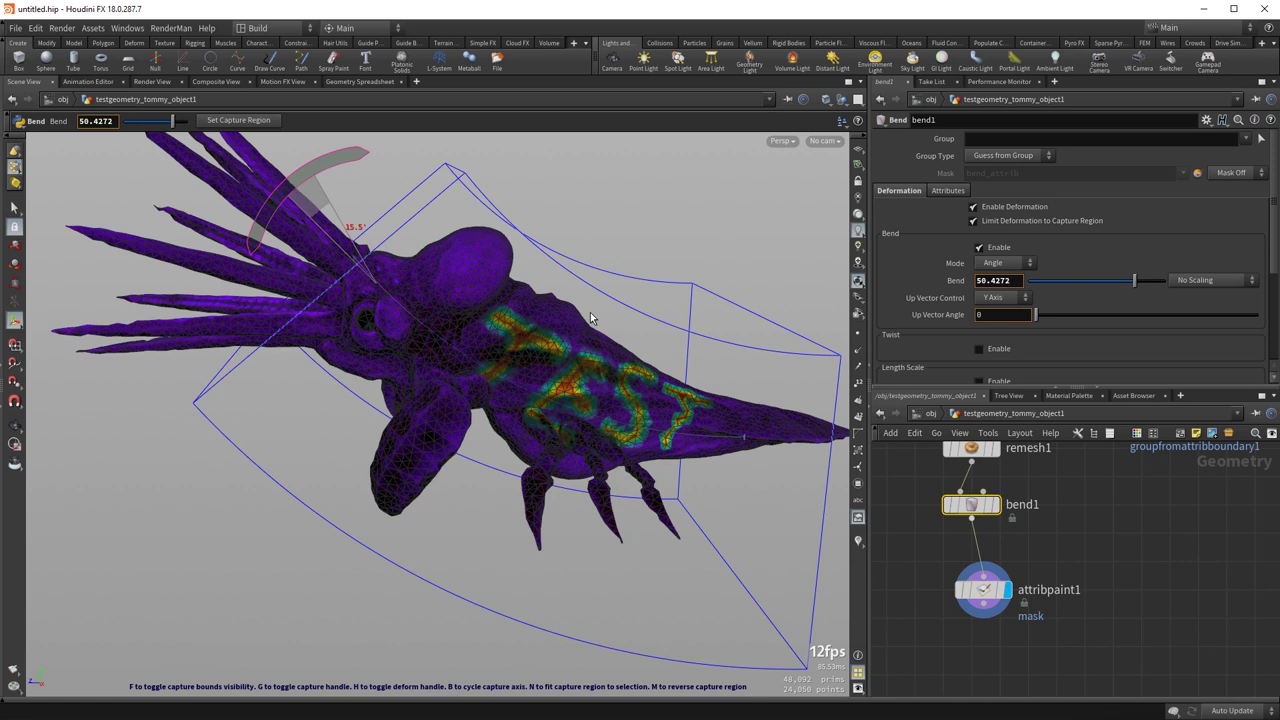
left_click_drag(590, 315, 547, 358)
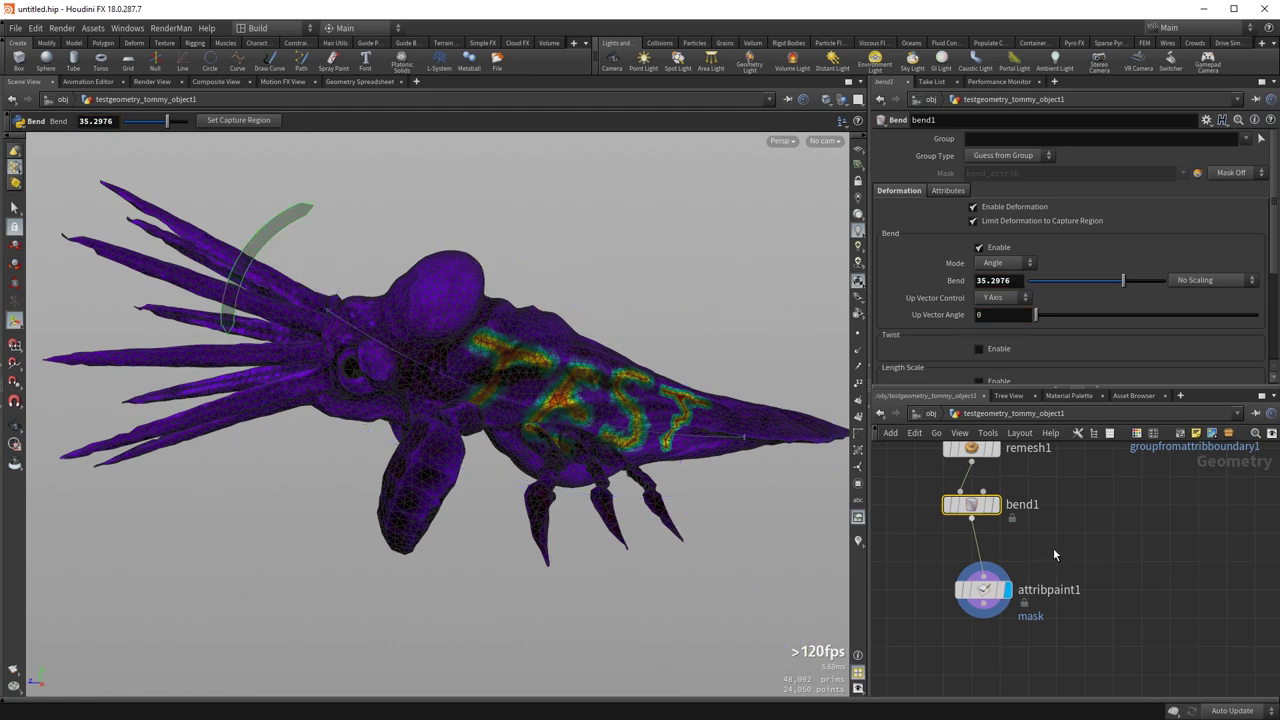
- Turn off Bypass Point Cache on attribpaint1 and inspect the painted letters up close
left_click(972, 595)
left_click_drag(581, 329, 566, 301, "alt")
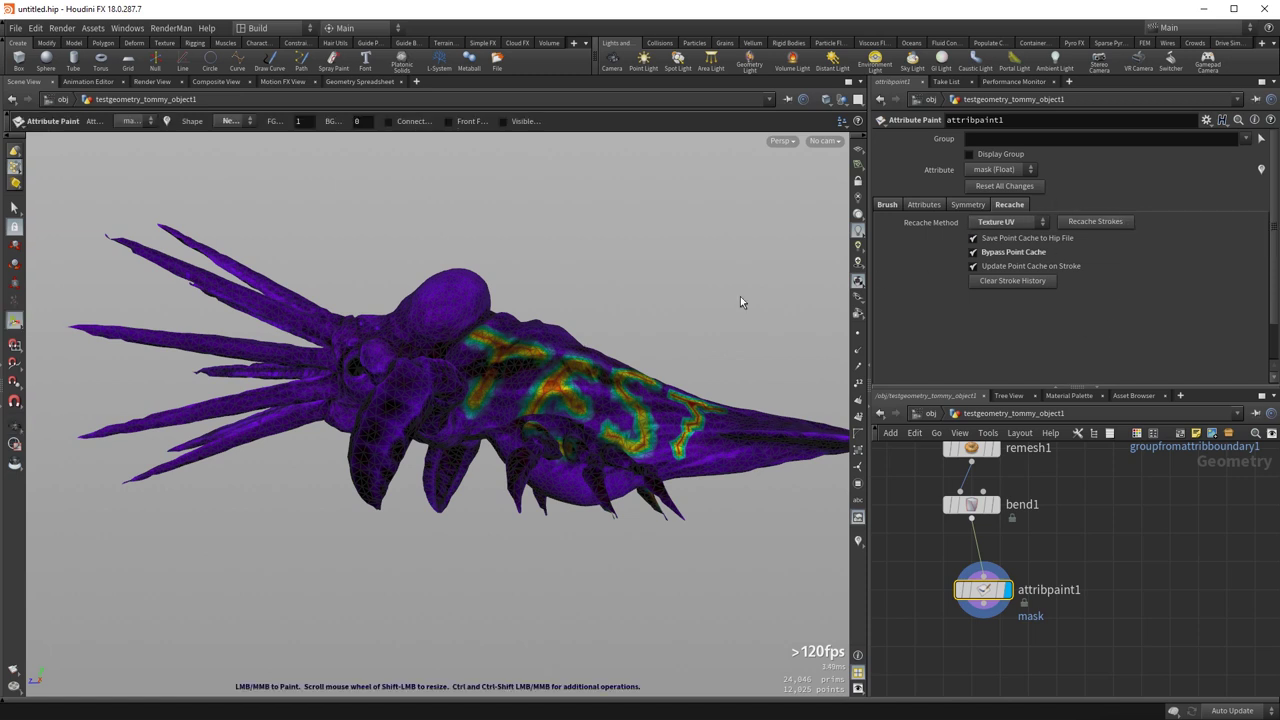
left_click(1037, 253)
mouse_move(417, 404)
right_mouse_down("alt")
mouse_move(751, 351)
mouse_move(665, 384)
mouse_move(720, 398)
right_mouse_up("alt")
mouse_move(720, 398)
left_mouse_down("alt")
mouse_move(683, 446)
mouse_move(705, 460)
left_mouse_up("alt")
mouse_move(923, 545)
left_mouse_down()
mouse_move(1011, 491)
mouse_move(1023, 622)
left_mouse_up()
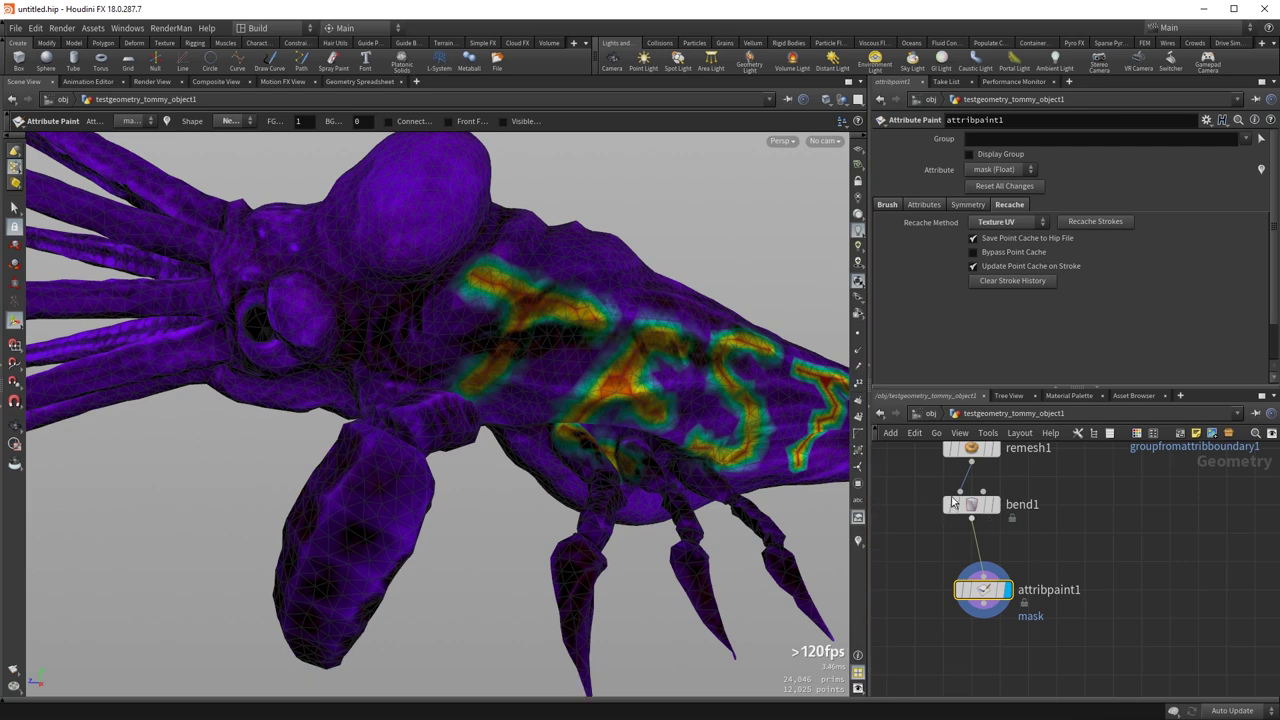
- Keep the mask visualizer shown while bend1 is selected and vary its bend angle to test the painted letters
key("Up")
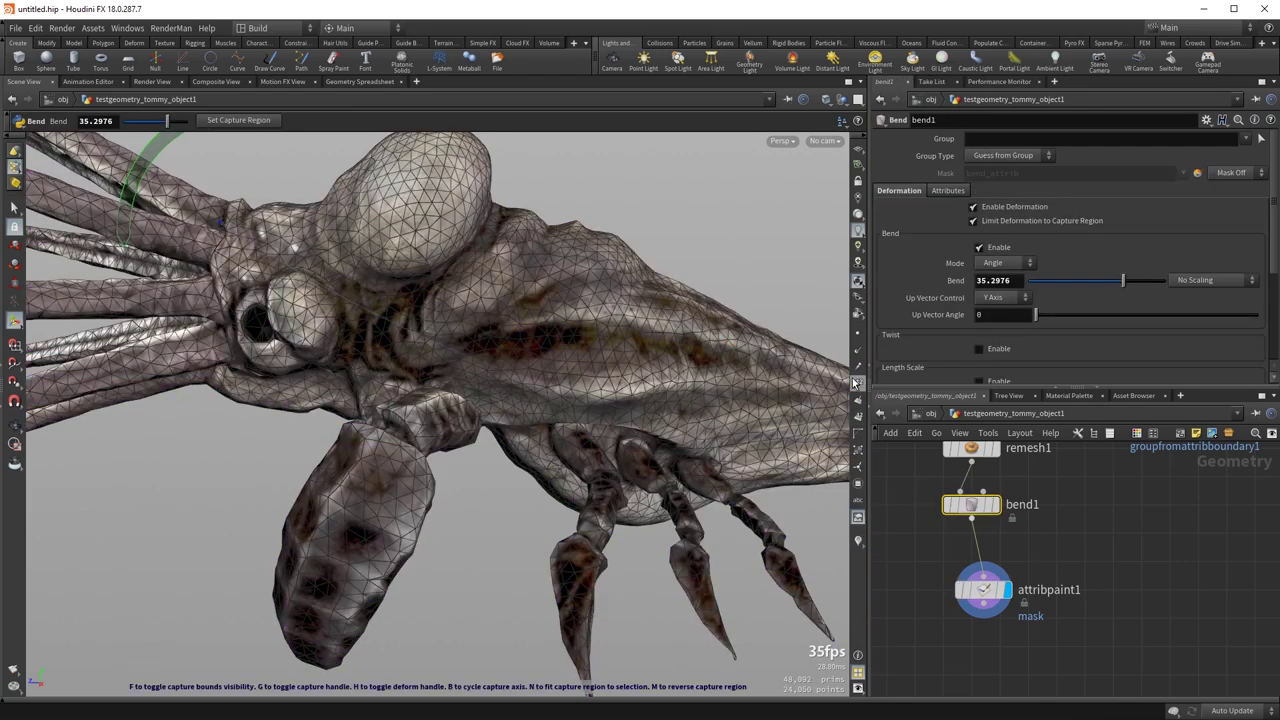
left_click(857, 541)
left_click(863, 486)
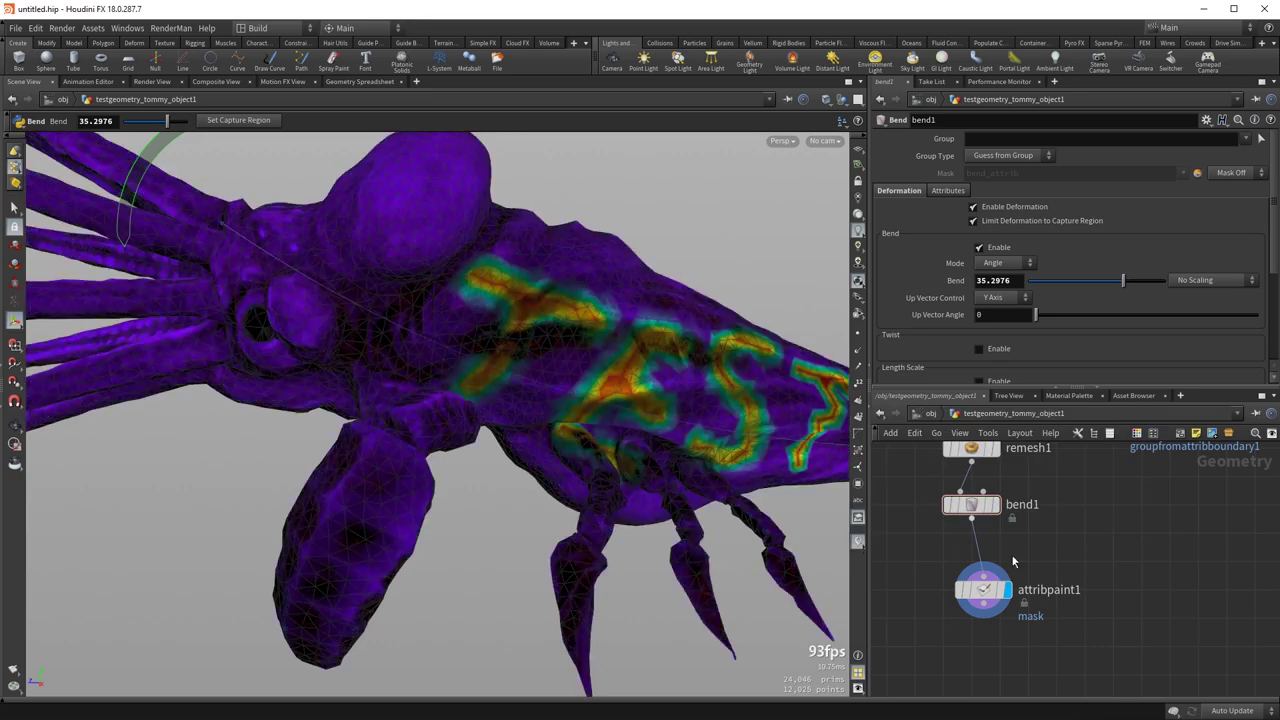
left_click_drag(144, 155, 956, 213)
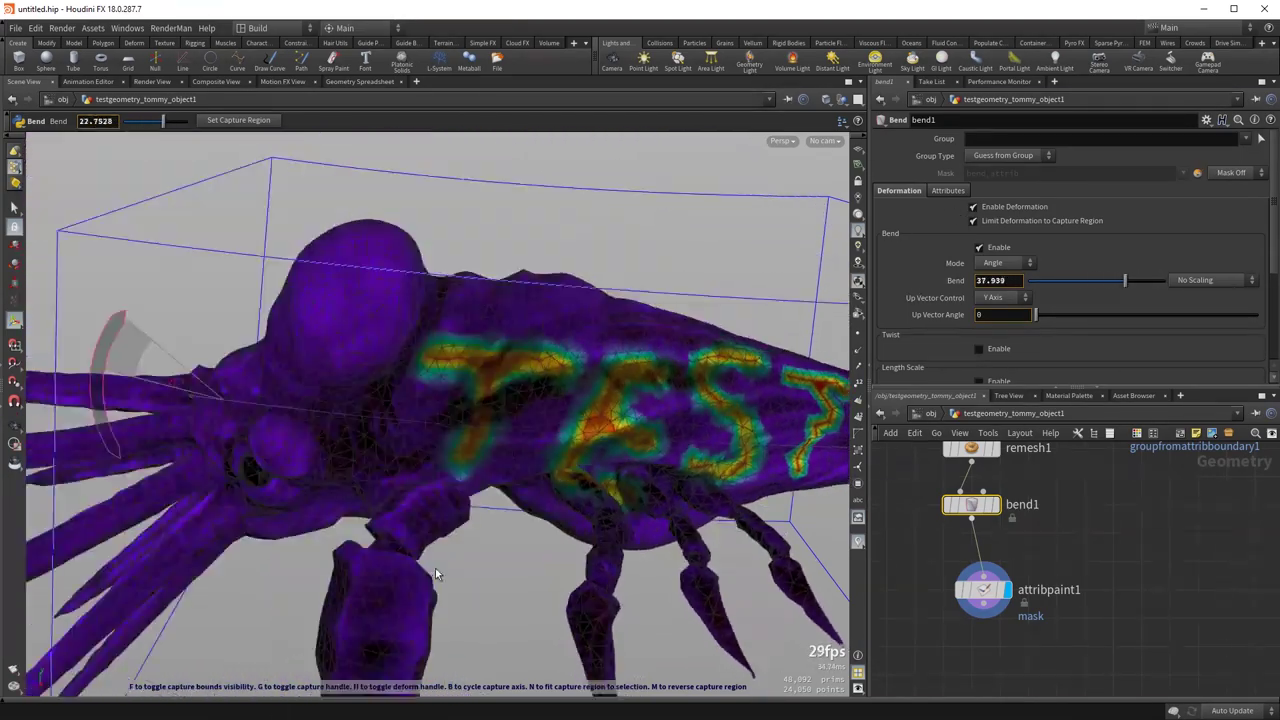
- Turn off Save Point Cache to Hip File on attribpaint1 and paint a small dab on the creature's large claw
left_click(984, 590)
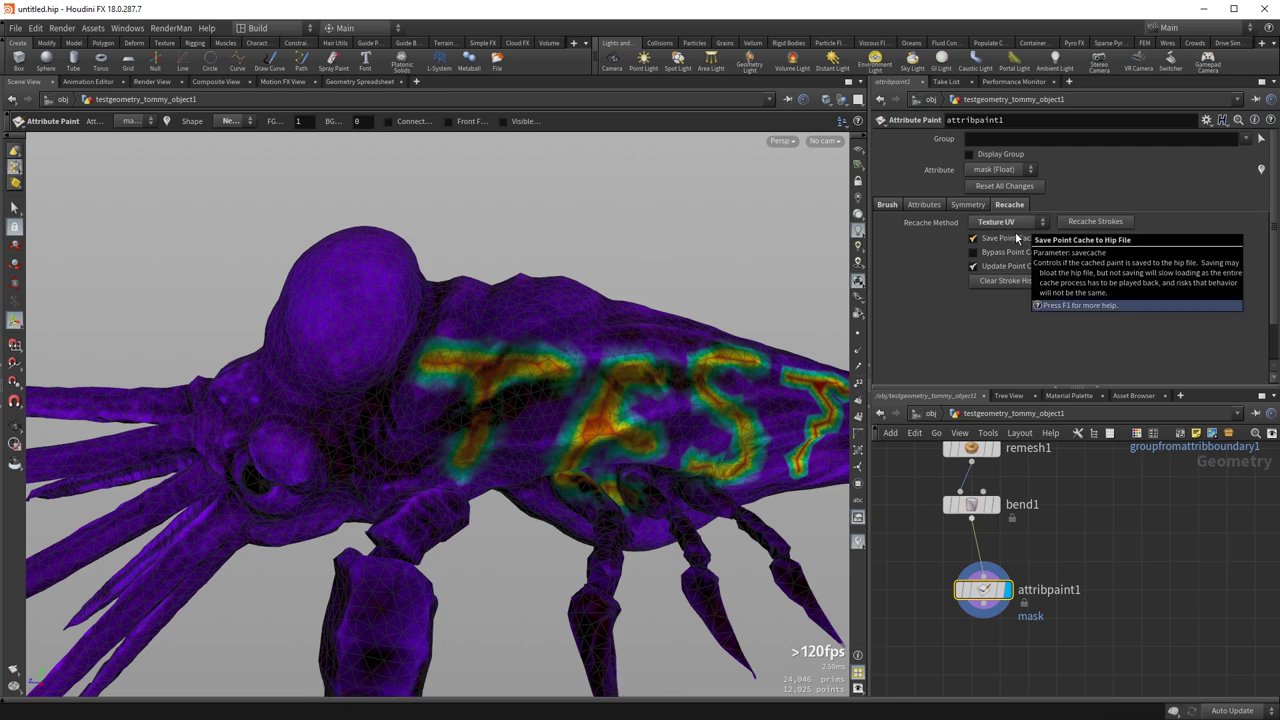
left_click(1020, 240)
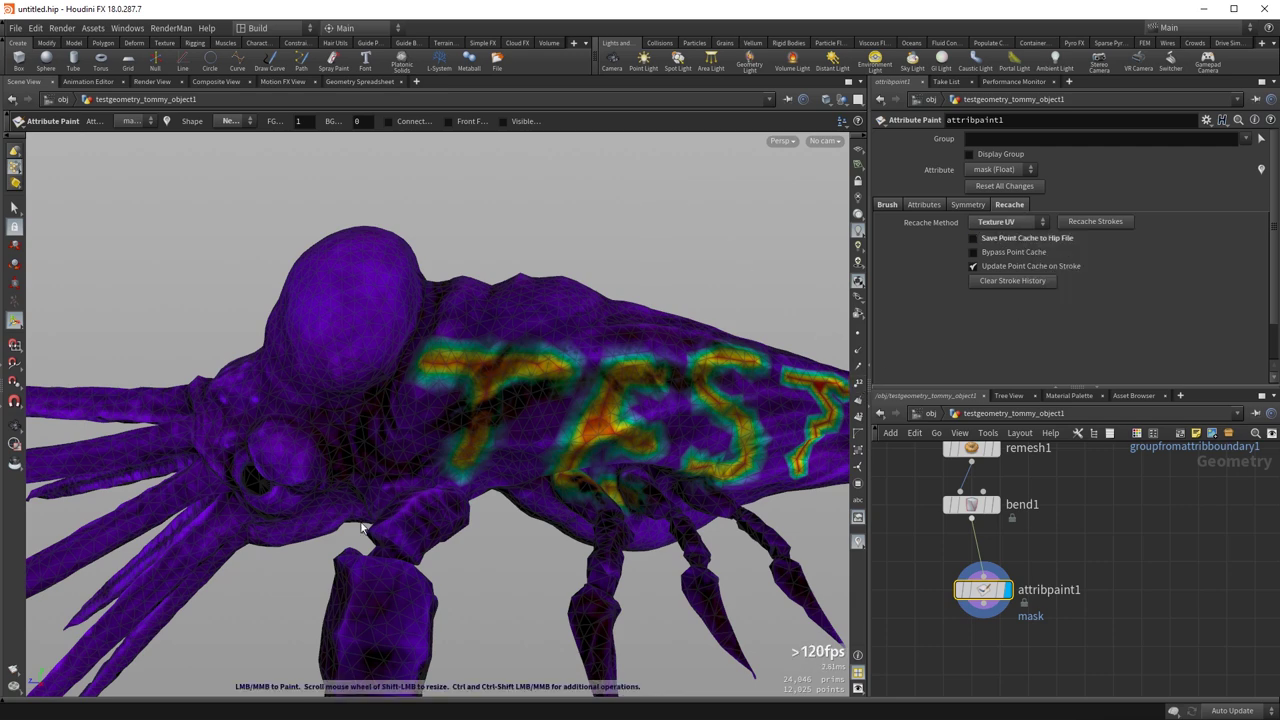
left_click(385, 618)
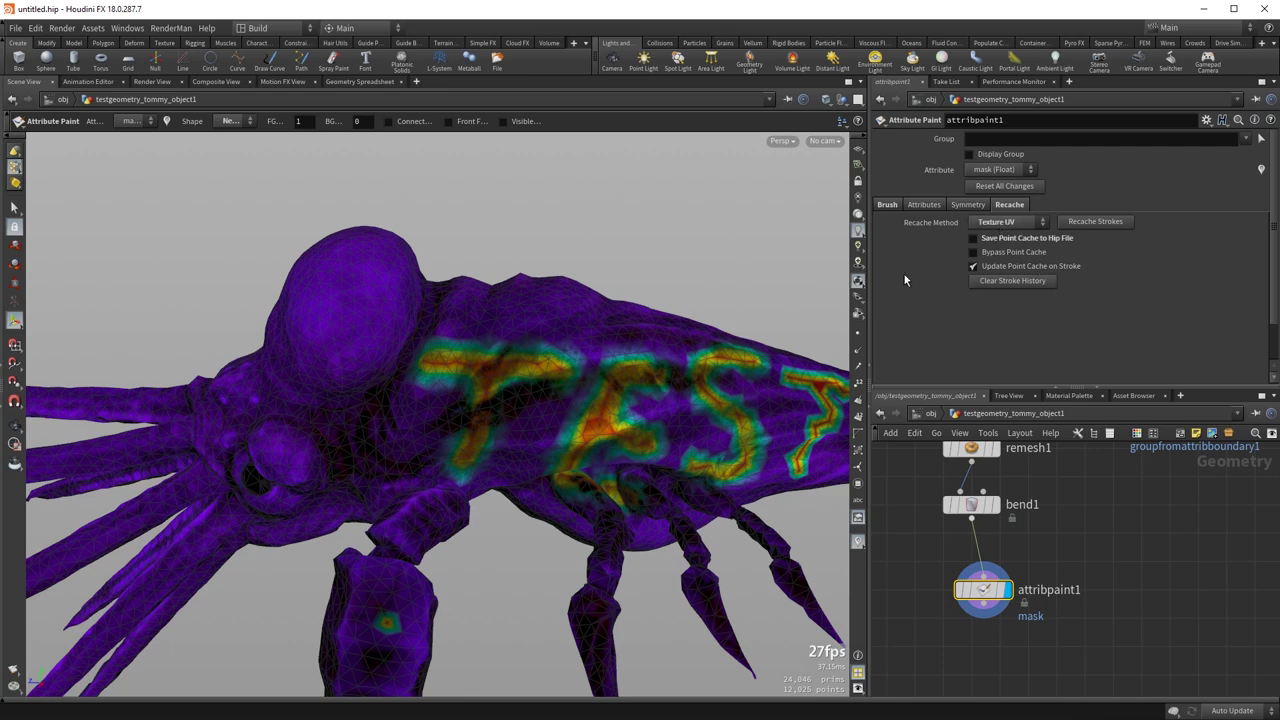
- Re-enable Save Point Cache to Hip File, try recaching the strokes, and undo the recache
left_click(1025, 237)
left_click(1098, 222)
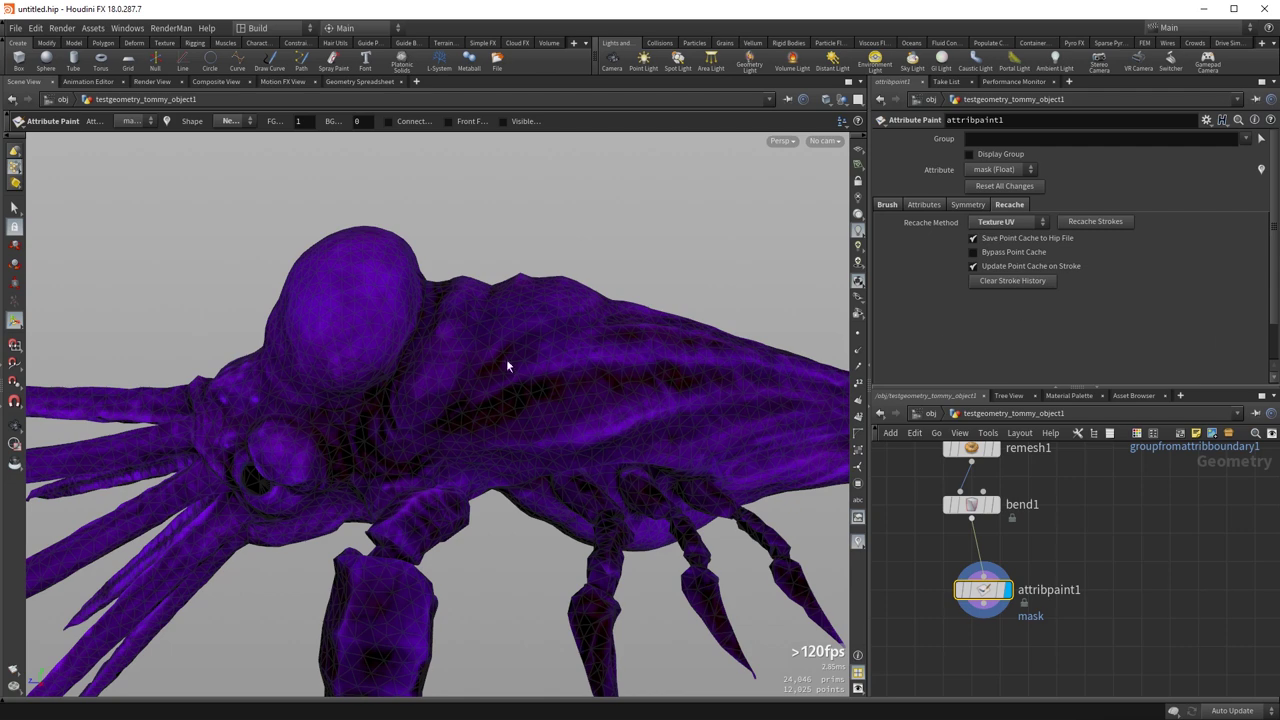
key("ctrl+z")
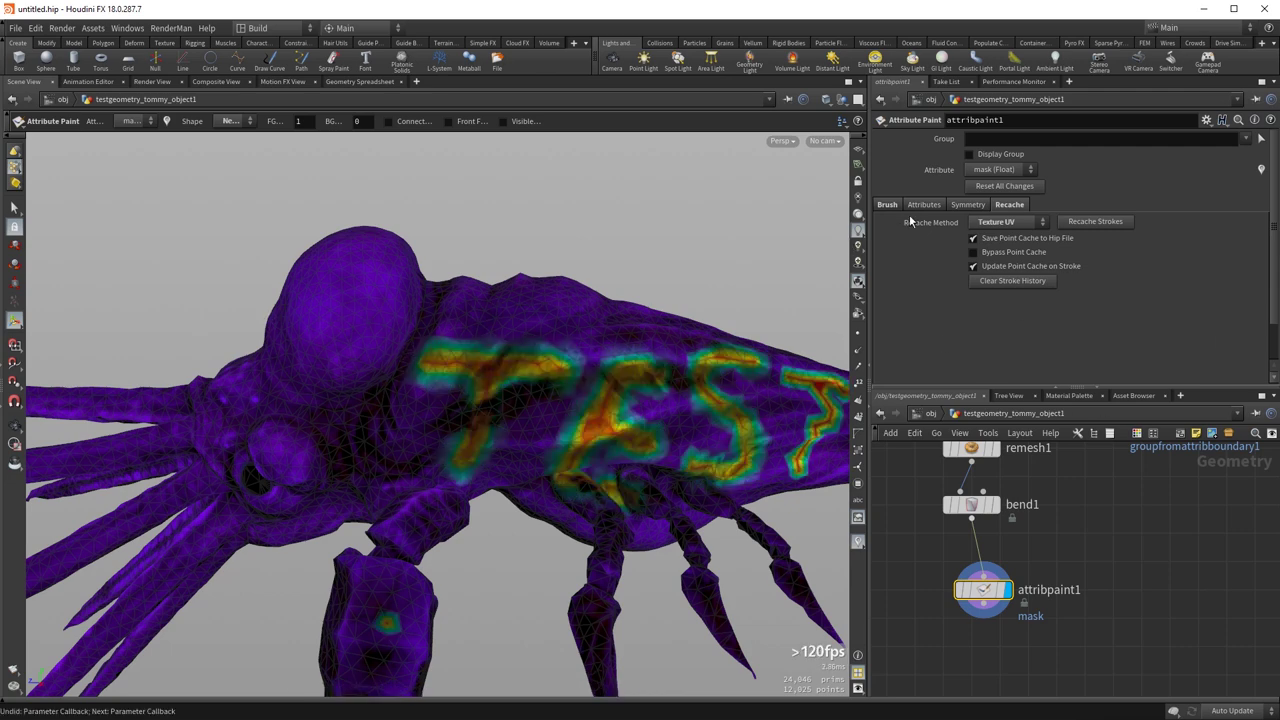
- Add a Grid node in an empty area of the network near groupfromattribboundary1 and display it
mouse_move(1103, 541)
middle_mouse_down()
mouse_move(1094, 523)
mouse_move(1091, 557)
middle_mouse_up()
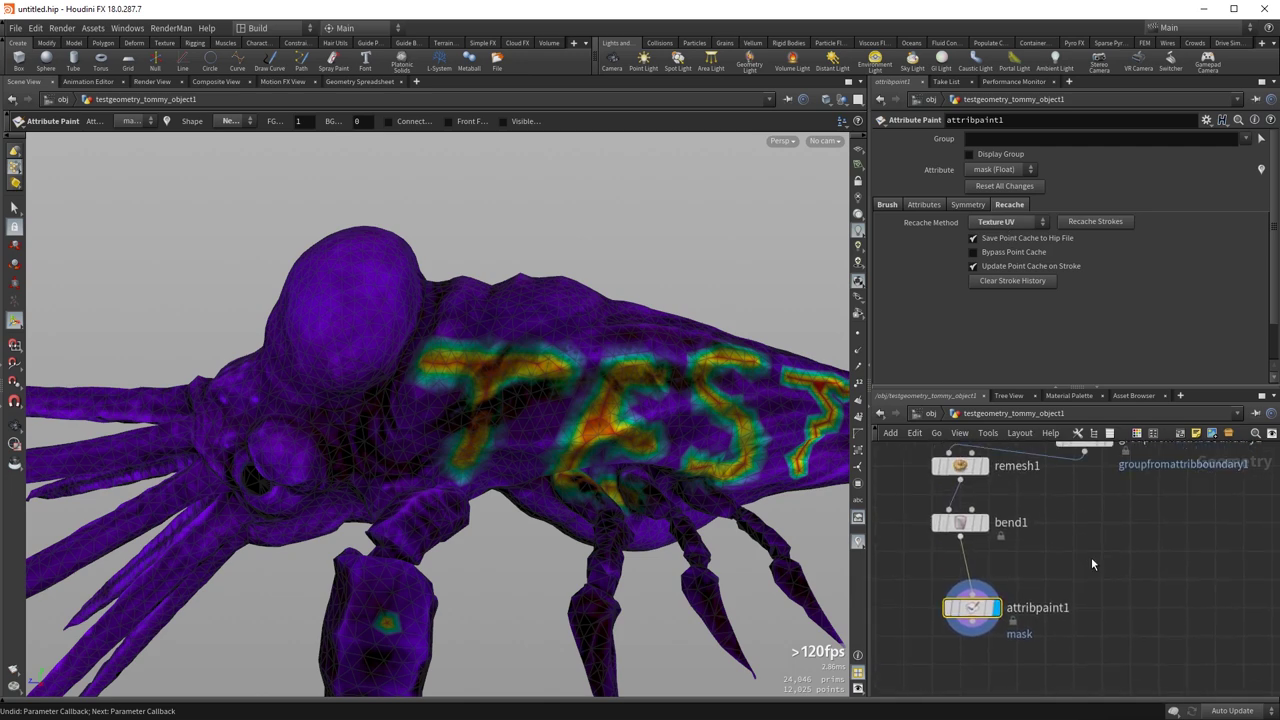
scroll(1091, 557, "down", 2)
scroll(1078, 537, "down", 4)
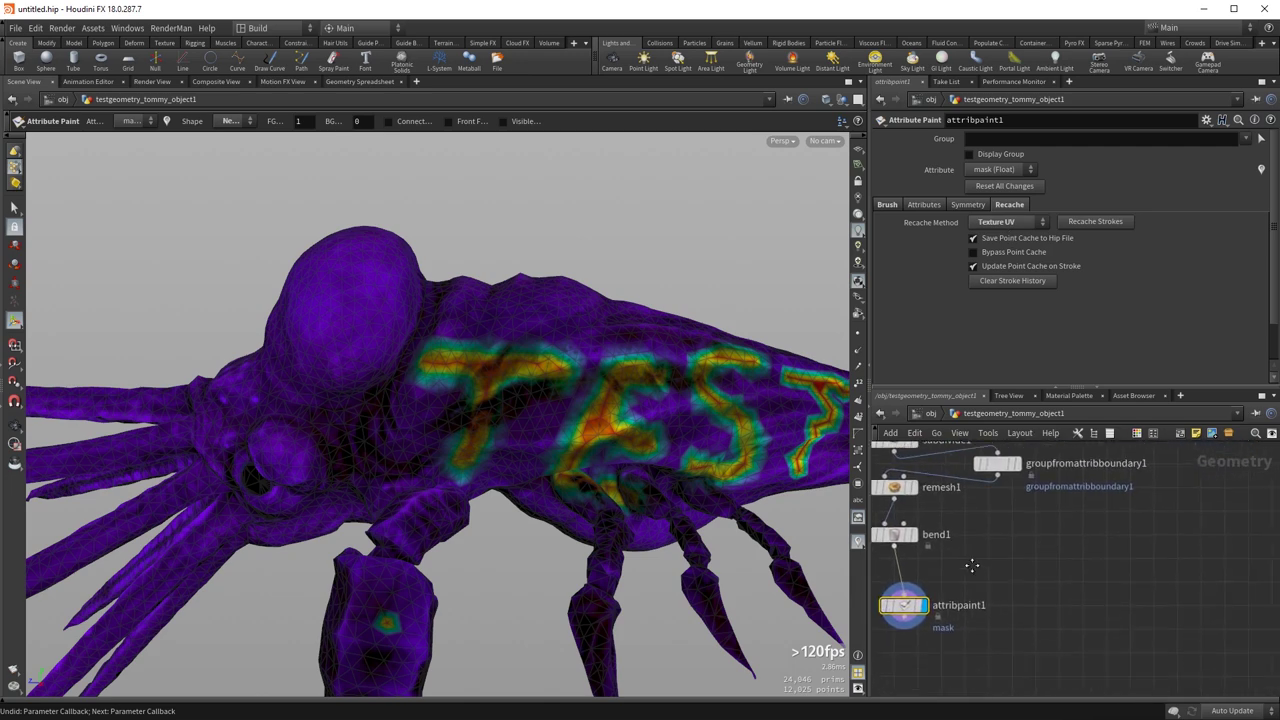
middle_click_drag(1081, 538, 1037, 528)
left_click(1037, 528)
scroll(1011, 538, "up", 5)
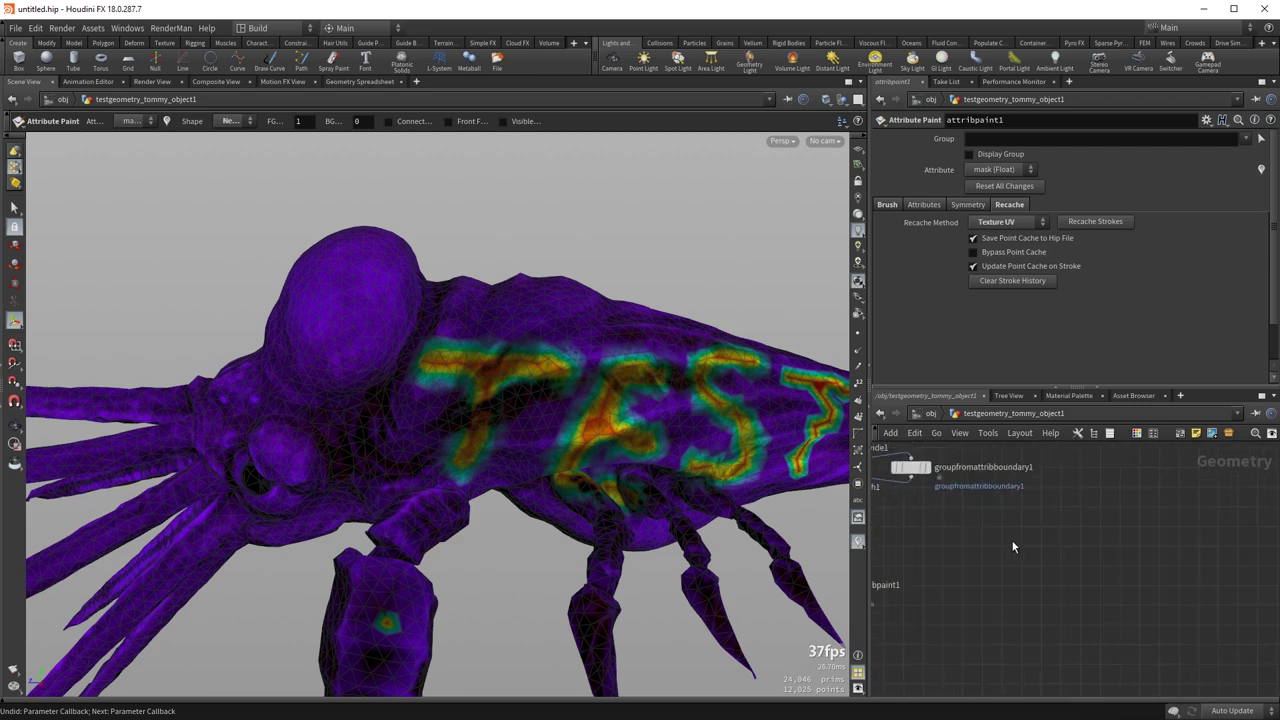
key("Tab")
type("f")
key("BackSpace")
type("gr")
key("Return")
left_click(967, 534)
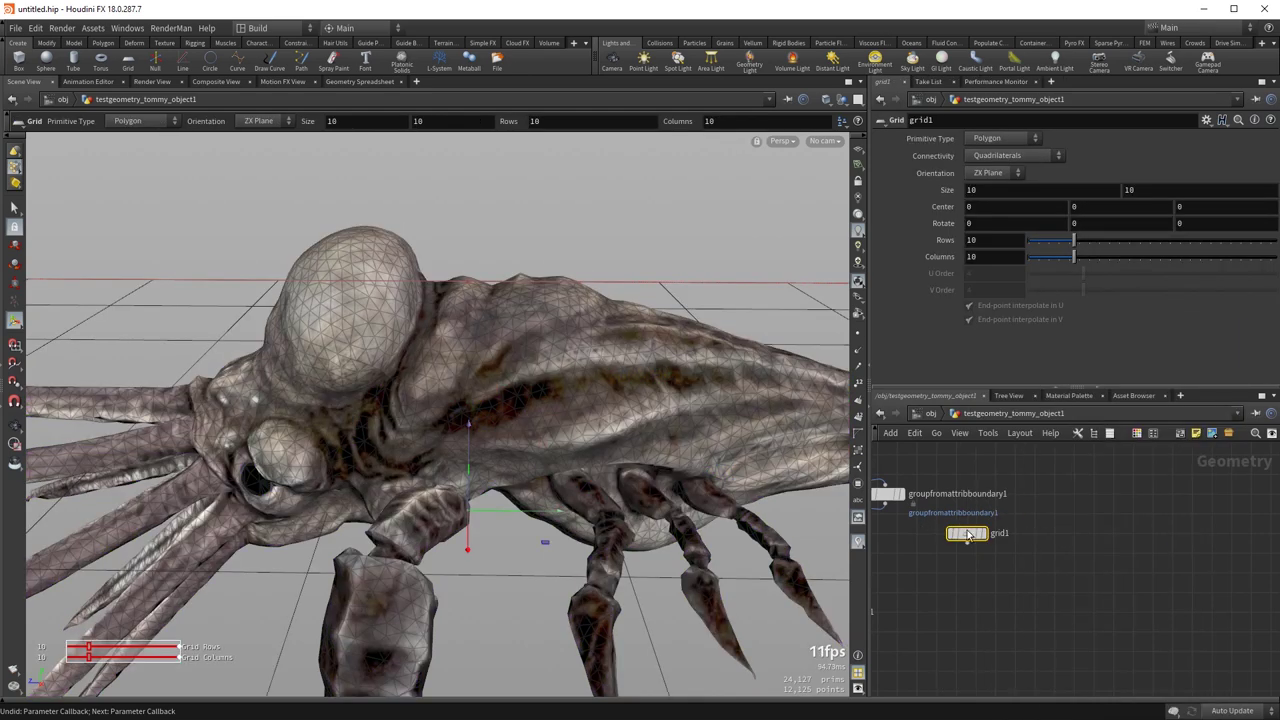
left_click(967, 534)
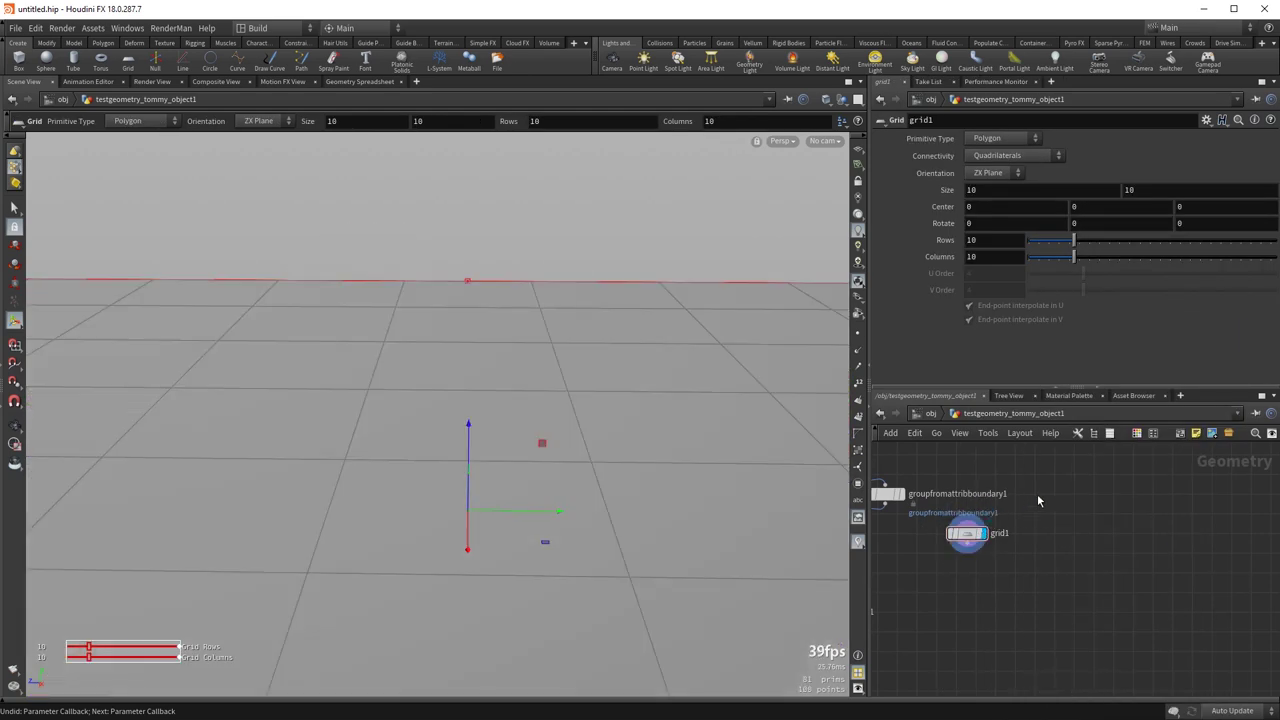
- Set the grid's rows and columns to 100 each and frame the grid in the view
left_click(990, 238)
type("0")
key("Tab")
key("Return")
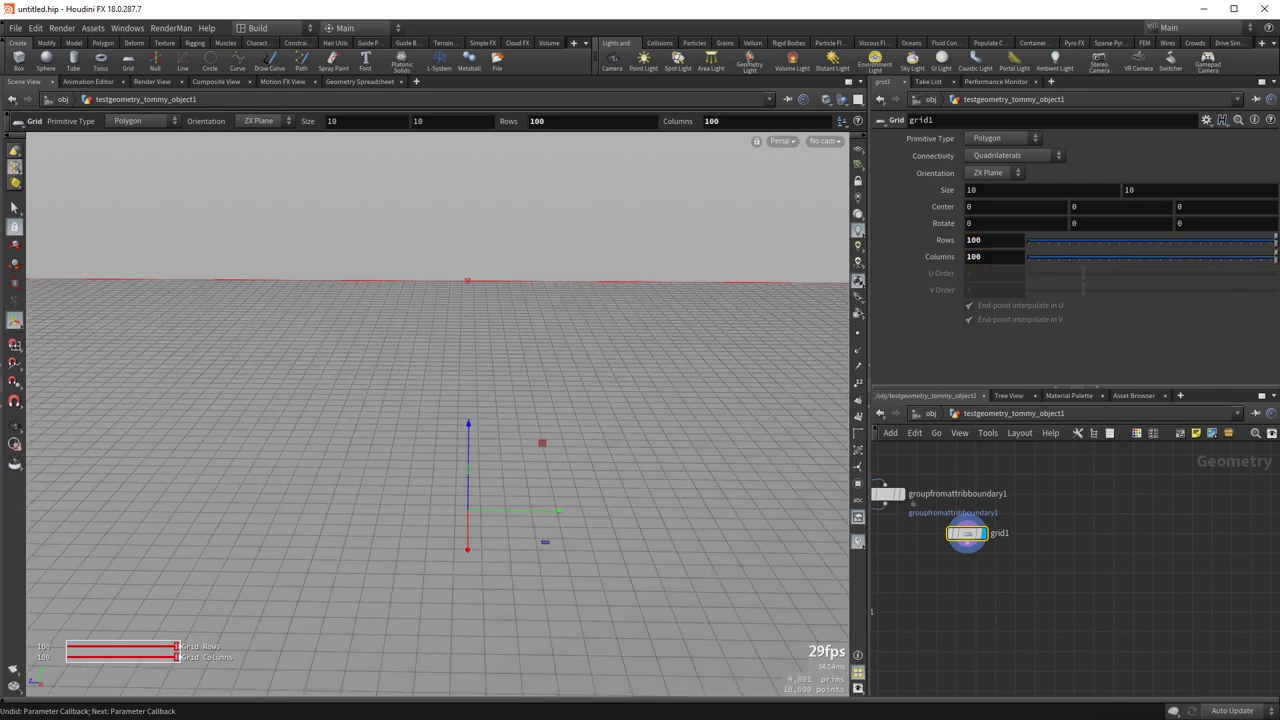
key("h")
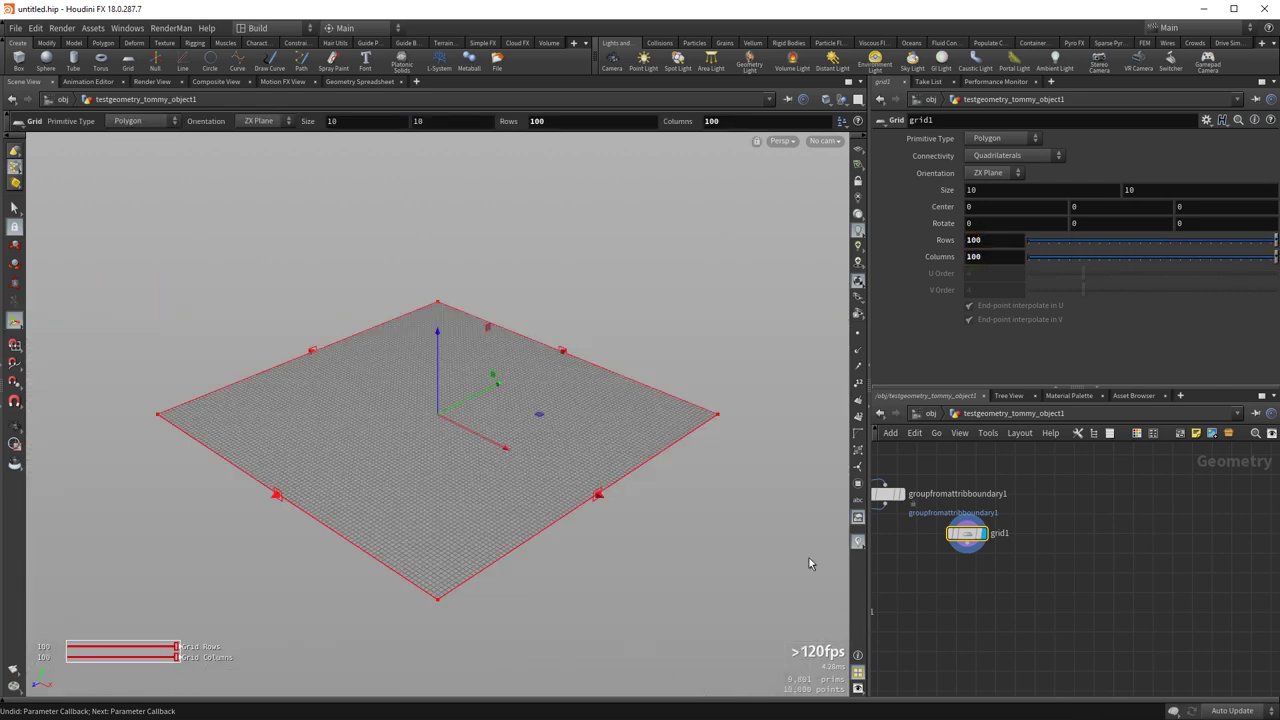
- Add a Bend node fed by grid1 and display it
left_click(1013, 600)
key("Tab")
type("bend")
key("Return")
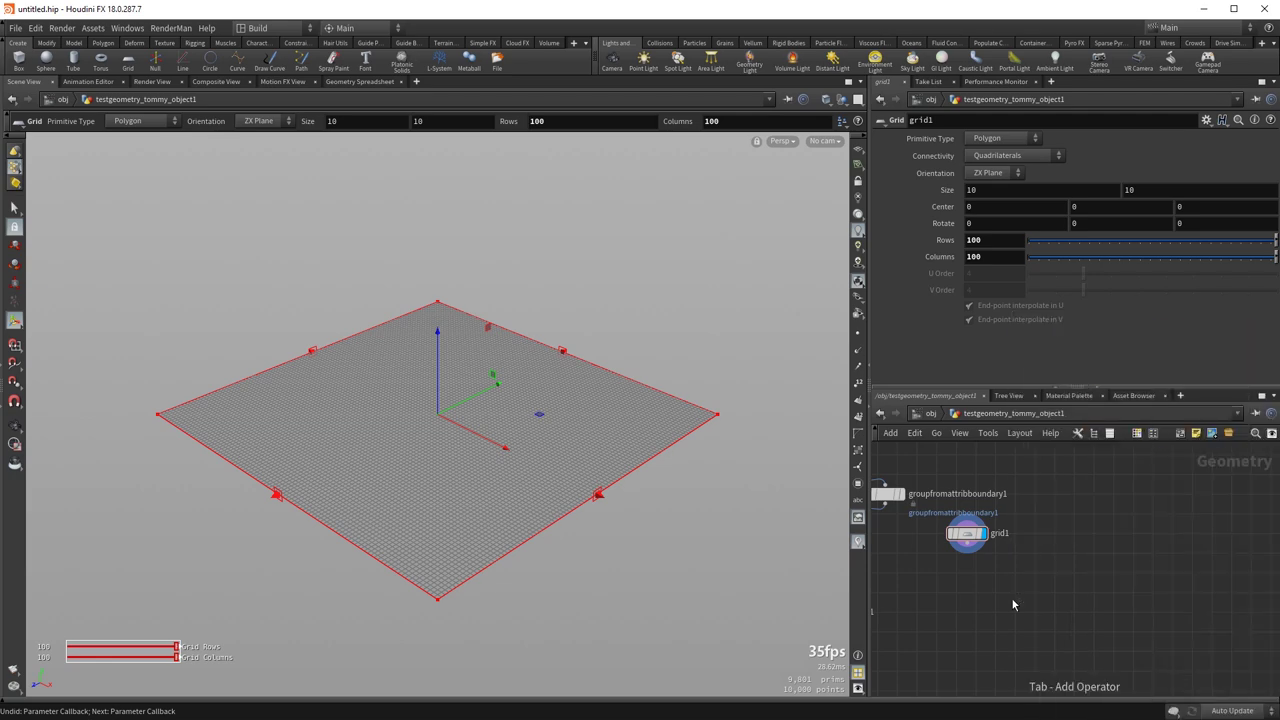
key("space")
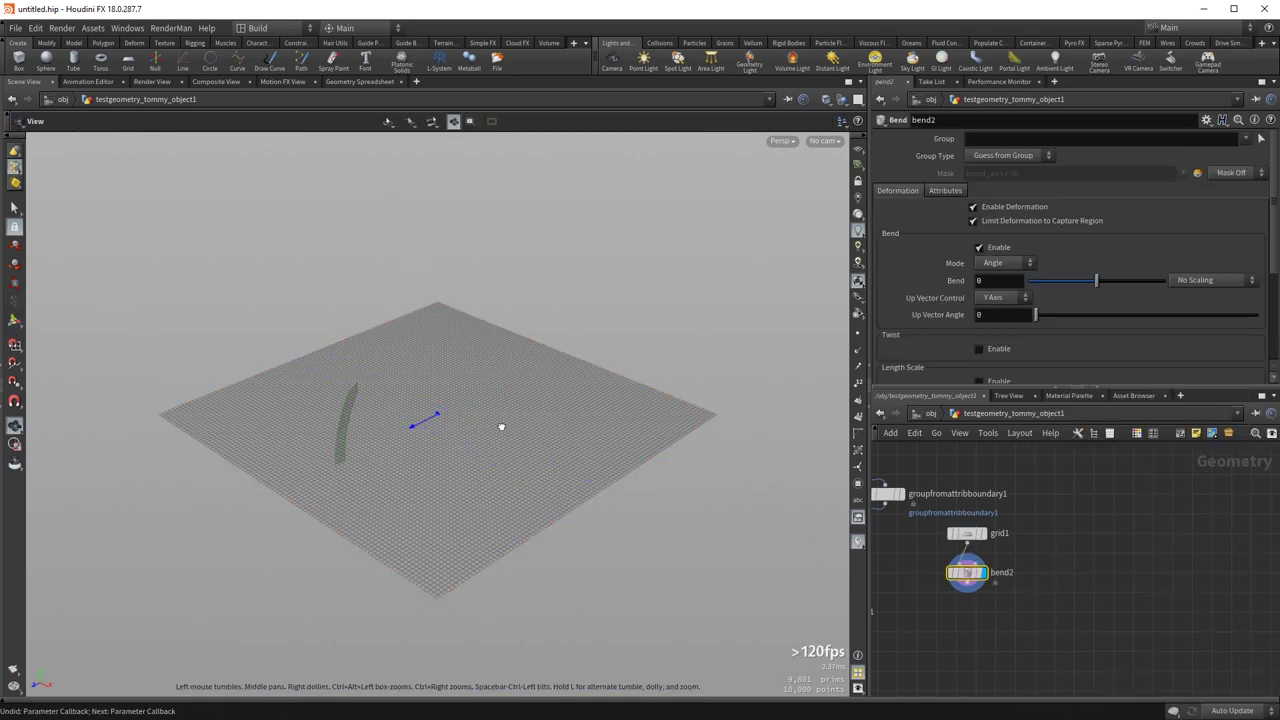
left_click_drag(531, 425, 446, 394)
right_click_drag(446, 394, 637, 342)
key("Return")
- Extend bend2's capture region outward toward the grid's edge and curl the grid to a bend of about 195
key("g")
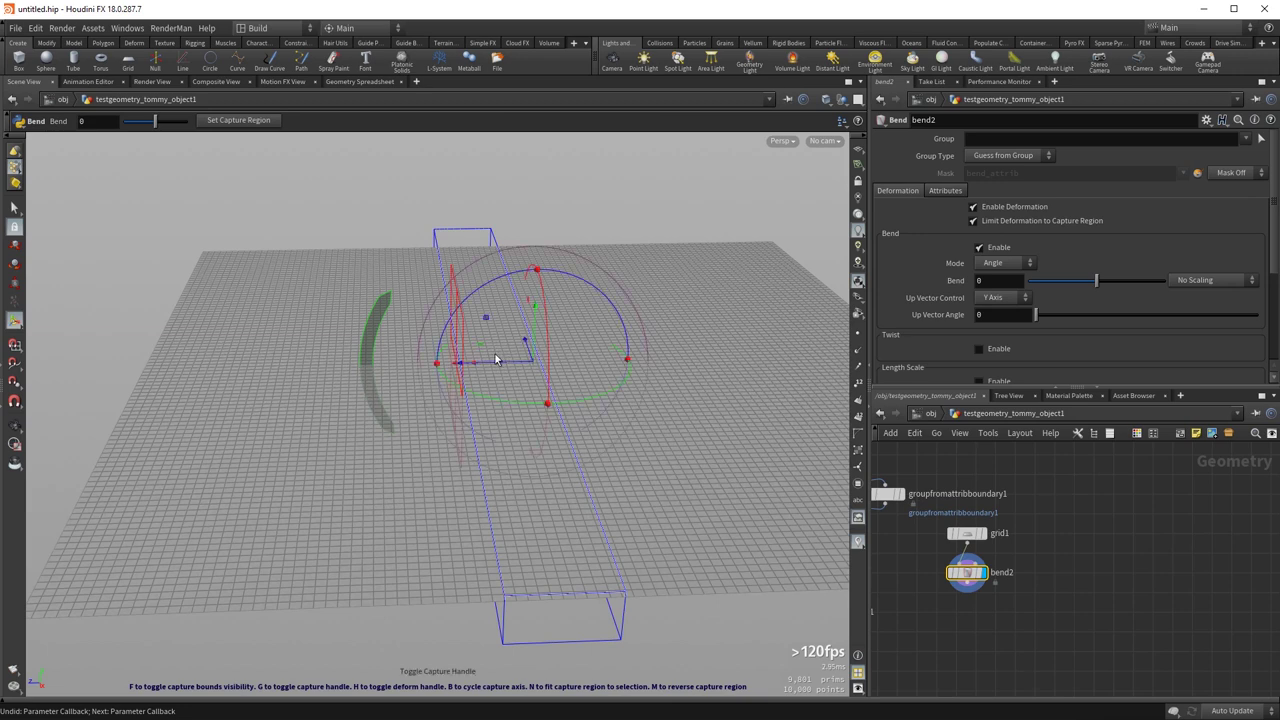
left_click_drag(457, 363, 150, 355)
left_click_drag(61, 365, 919, 459)
key("space")
left_click_drag(623, 461, 418, 456)
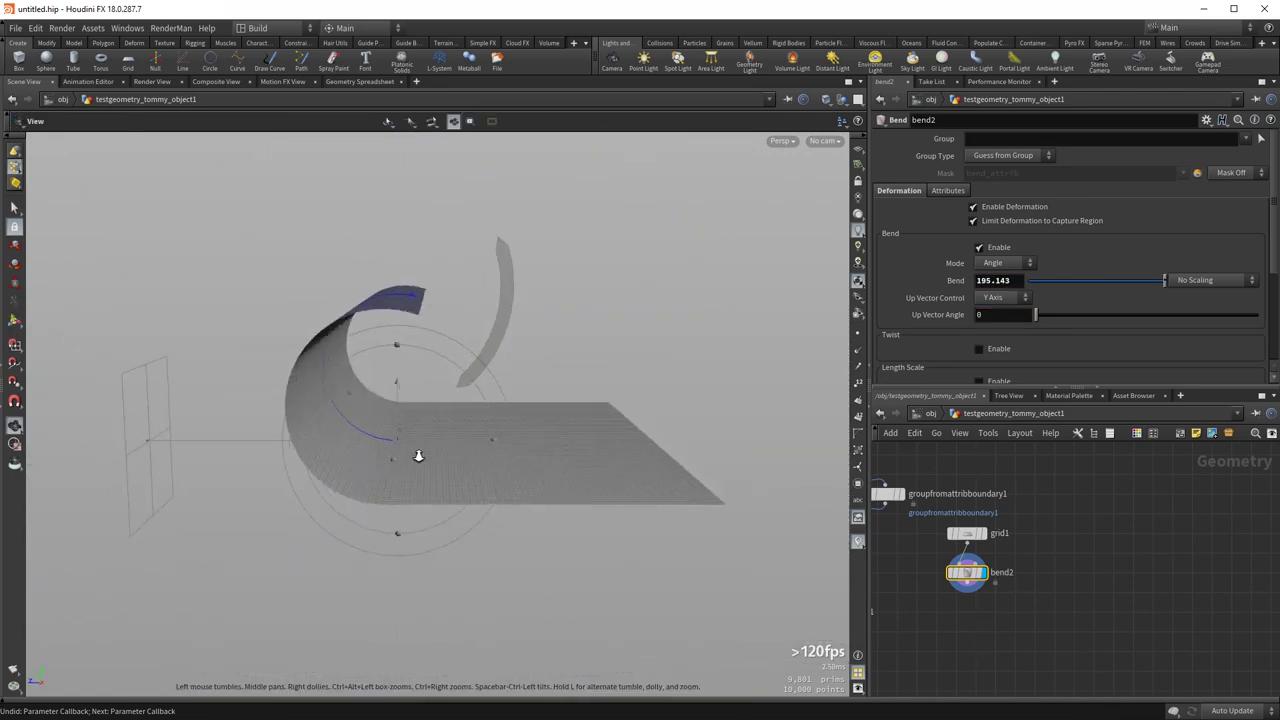
right_click_drag(418, 456, 477, 424)
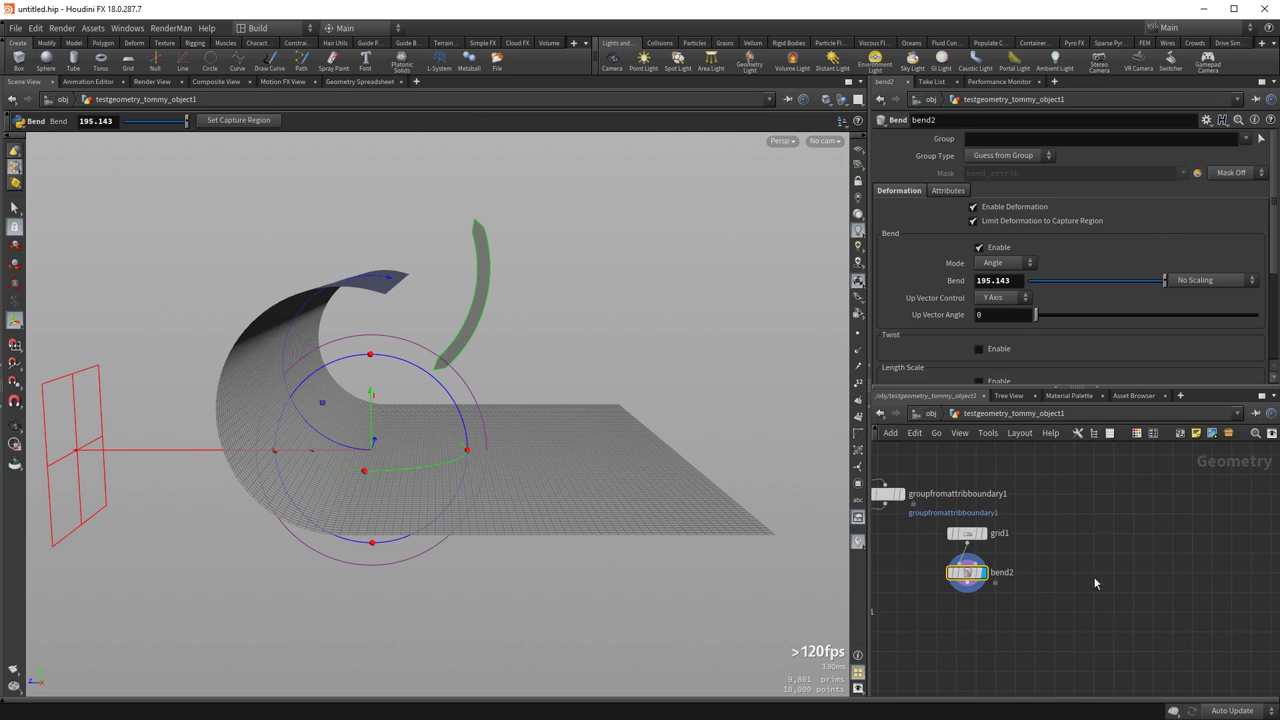
- Inspect the curled grid and create the paint mask nodes for bend2's bend_attrib
middle_click_drag(1078, 520, 1071, 577)
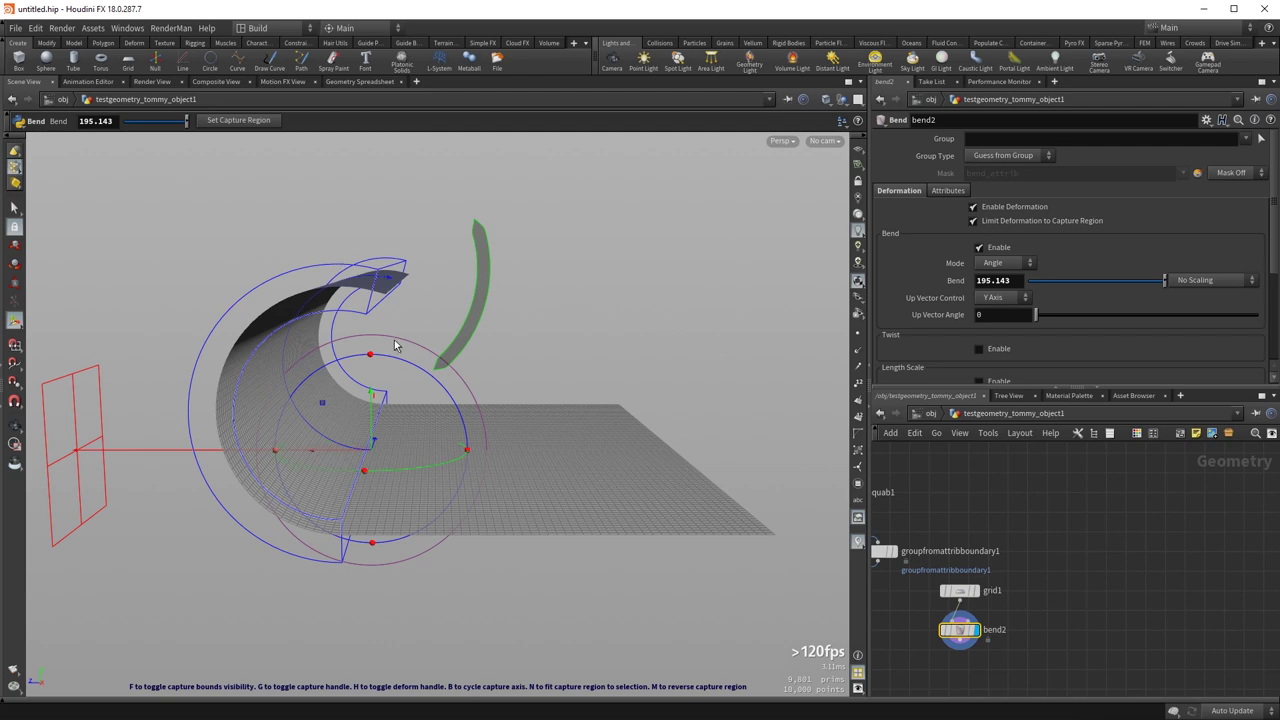
key("Escape")
left_click_drag(533, 267, 537, 311)
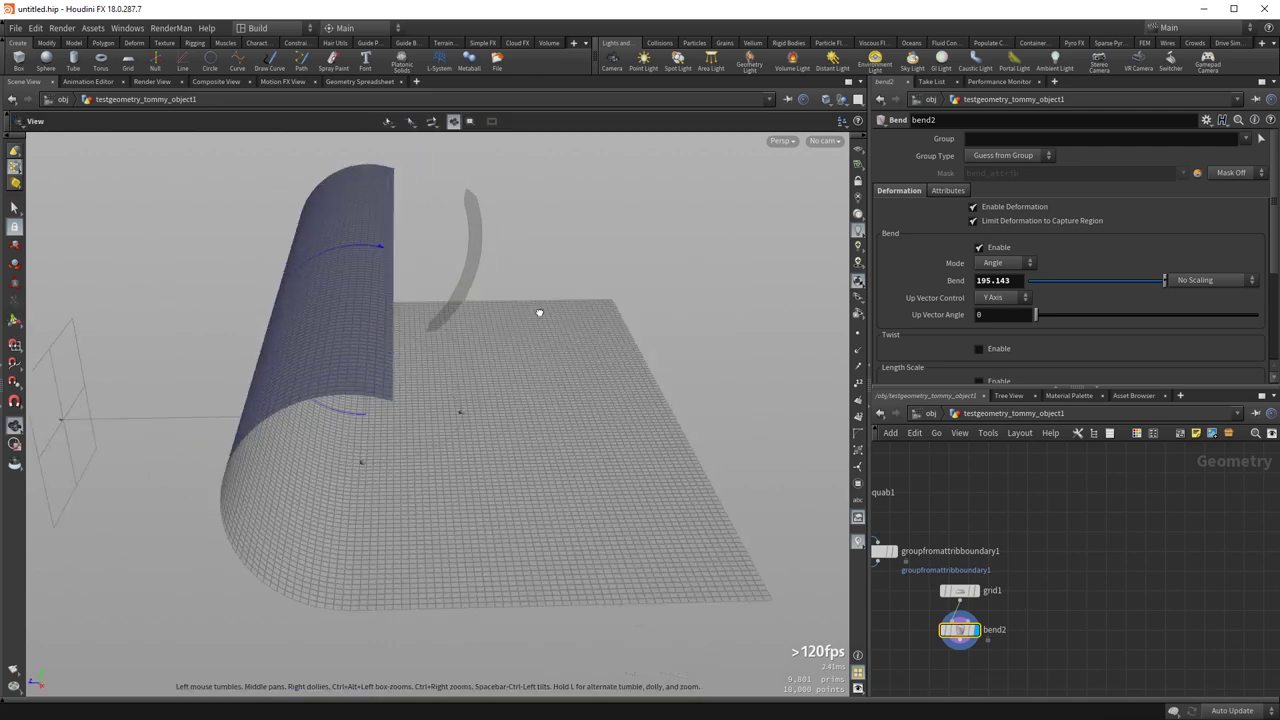
left_click_drag(508, 428, 439, 376)
key("Return")
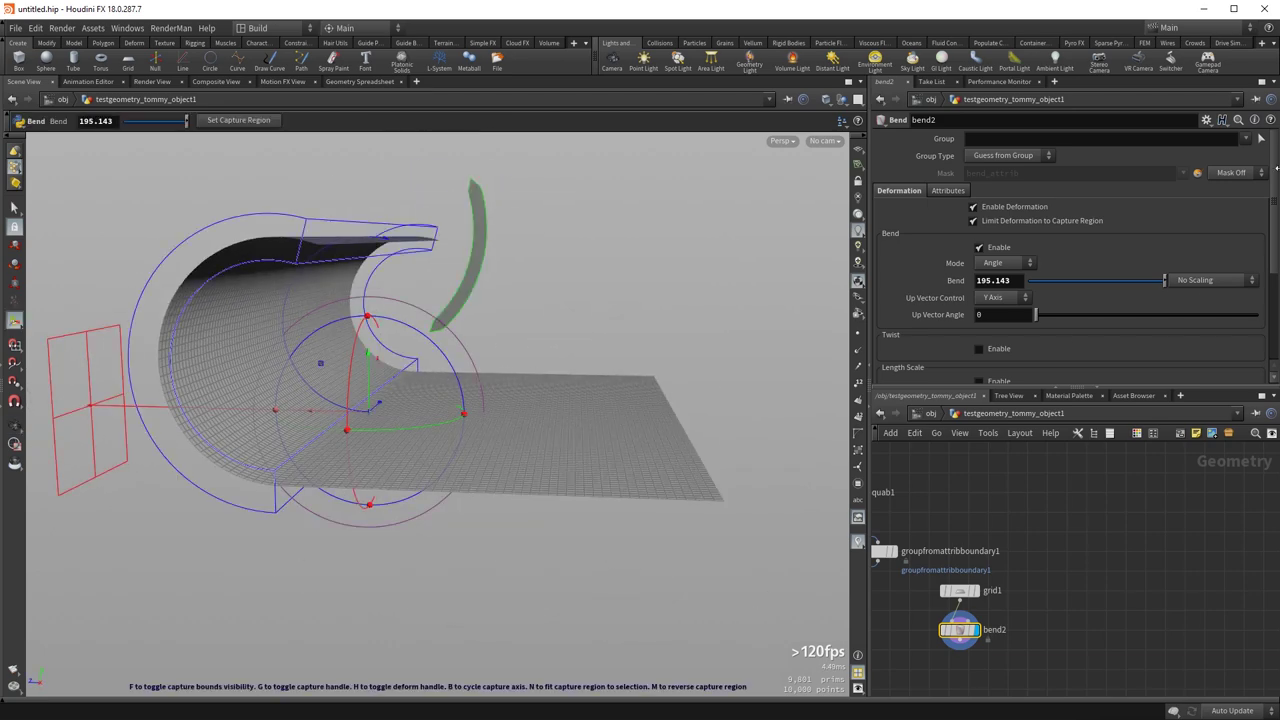
left_click(1198, 174)
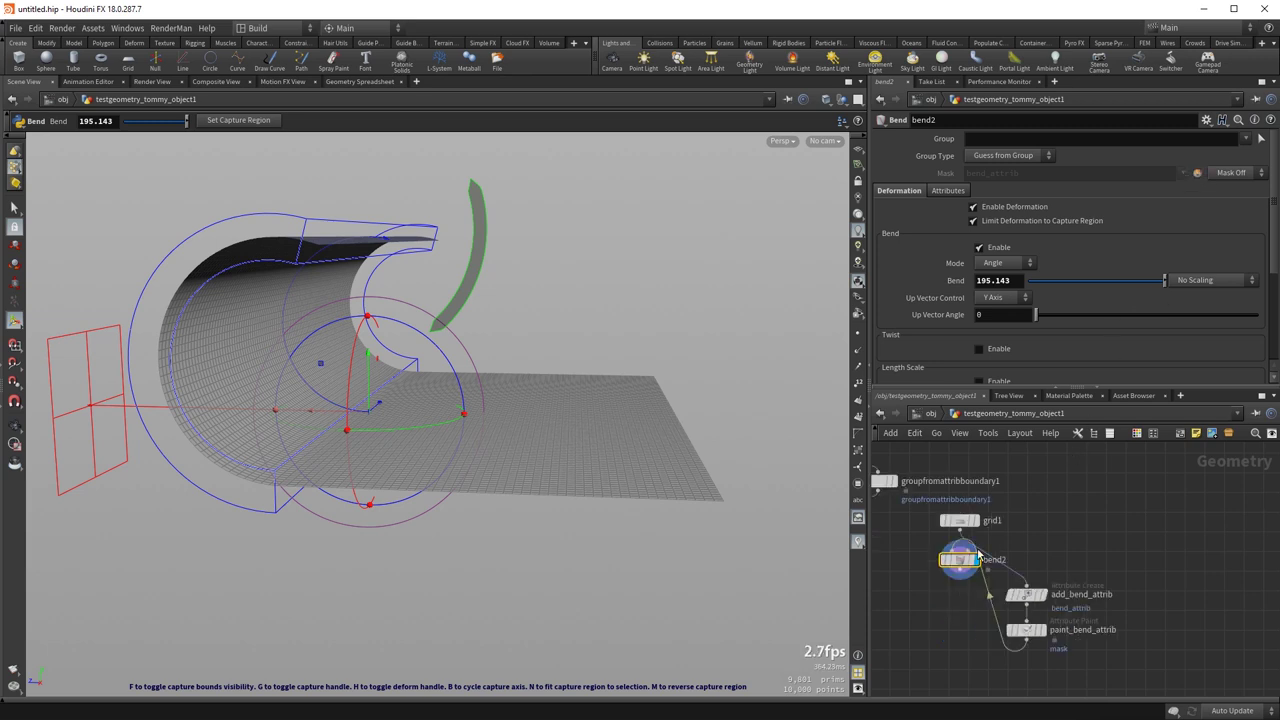
- Arrange add_bend_attrib, paint_bend_attrib and bend2 in a vertical chain below grid1
left_click_drag(959, 560, 968, 665)
left_click_drag(1030, 633, 936, 610)
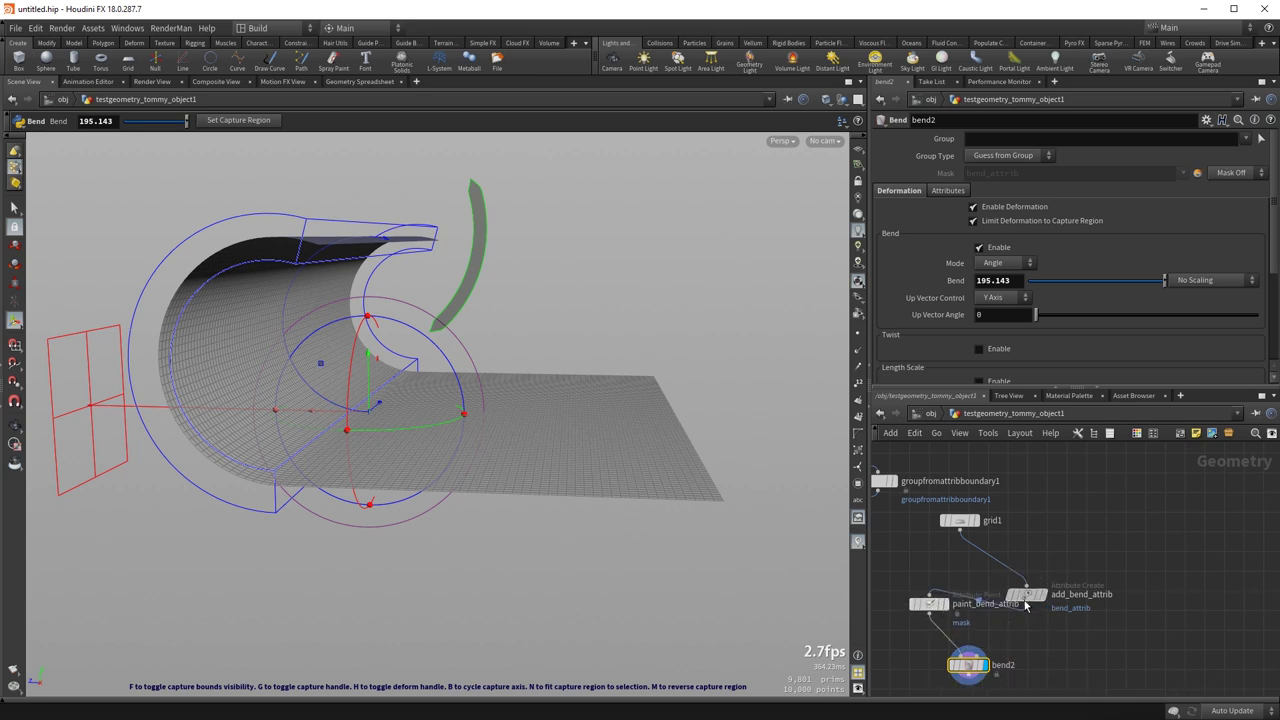
left_click_drag(1026, 599, 948, 568)
middle_click_drag(1057, 596, 1081, 561)
left_click_drag(960, 572, 992, 574)
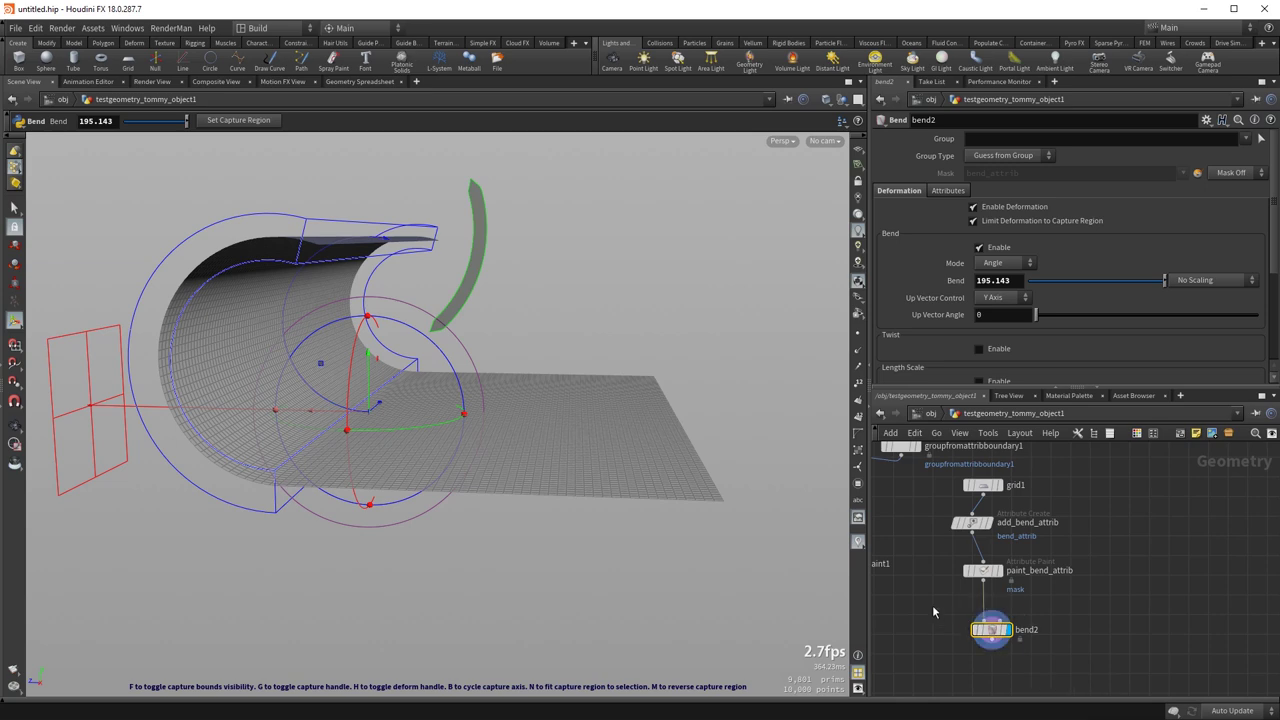
- Set bend2 to Mask On so that bend_attrib controls the deformation
left_click(1245, 174)
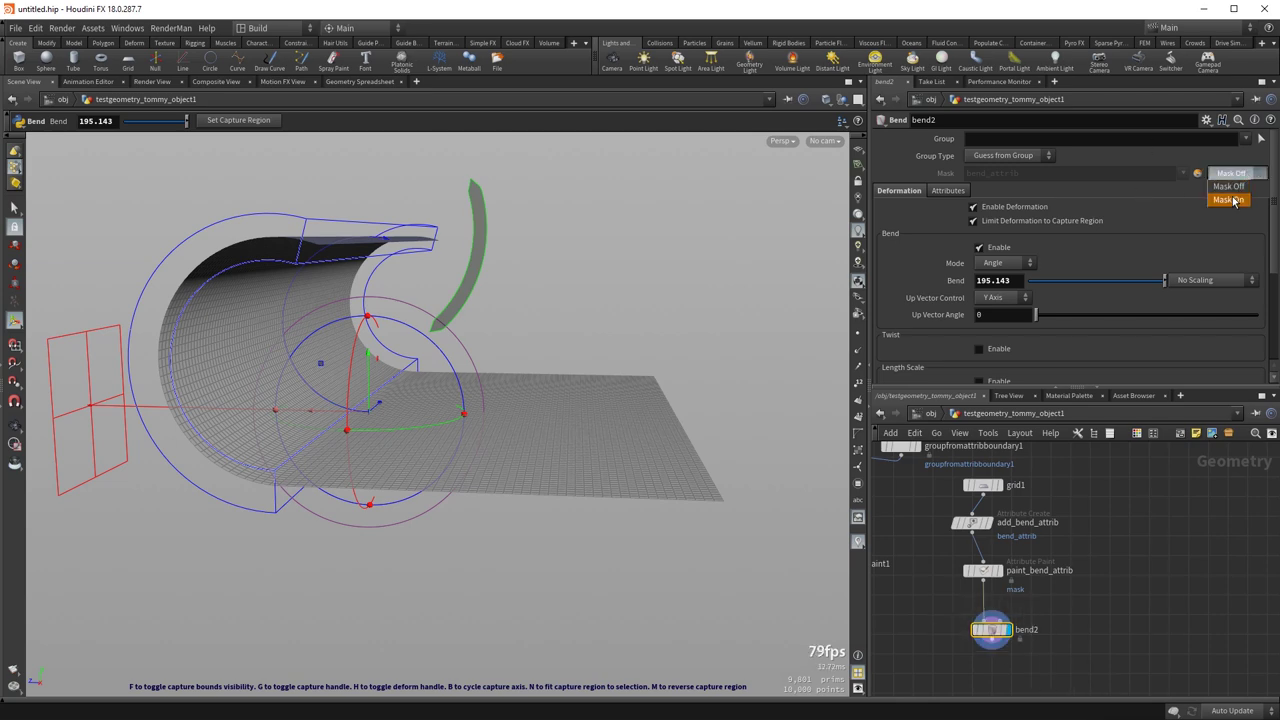
left_click(1232, 201)
left_click_drag(531, 297, 600, 329, "alt")
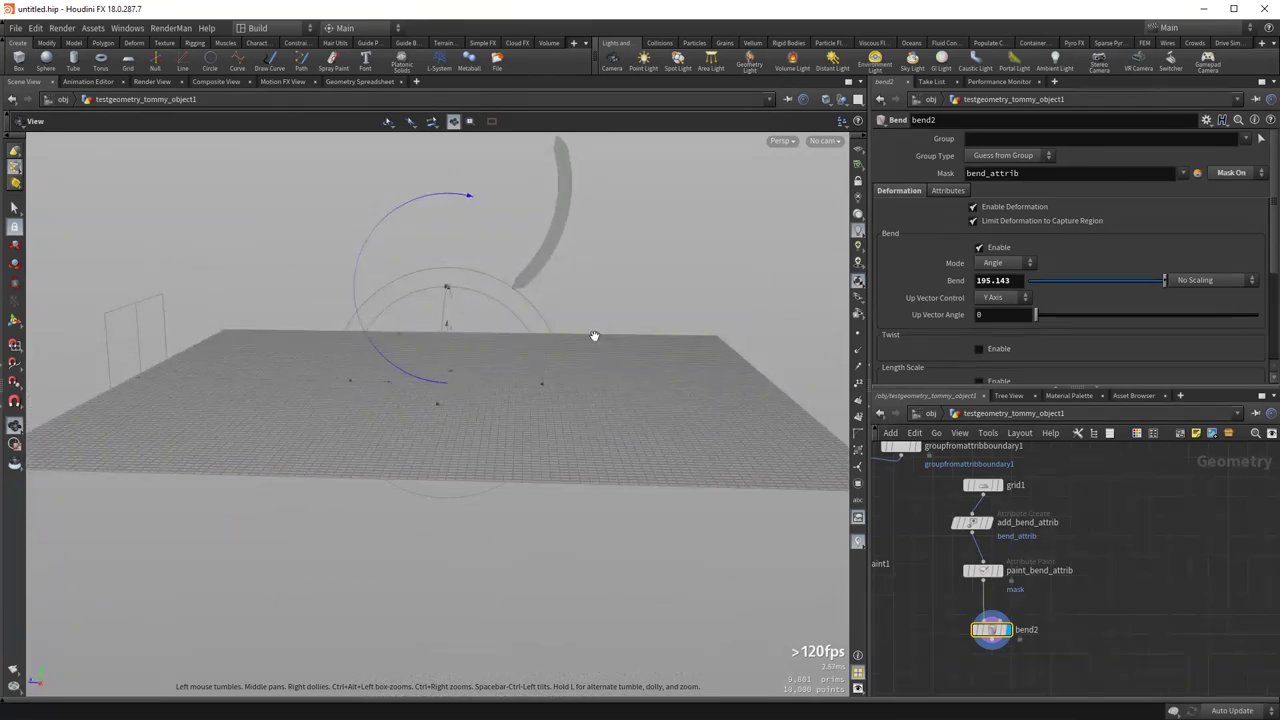
- Set the first value of bend_attrib to 1 in the add_bend_attrib node
left_click_drag(934, 531, 992, 516)
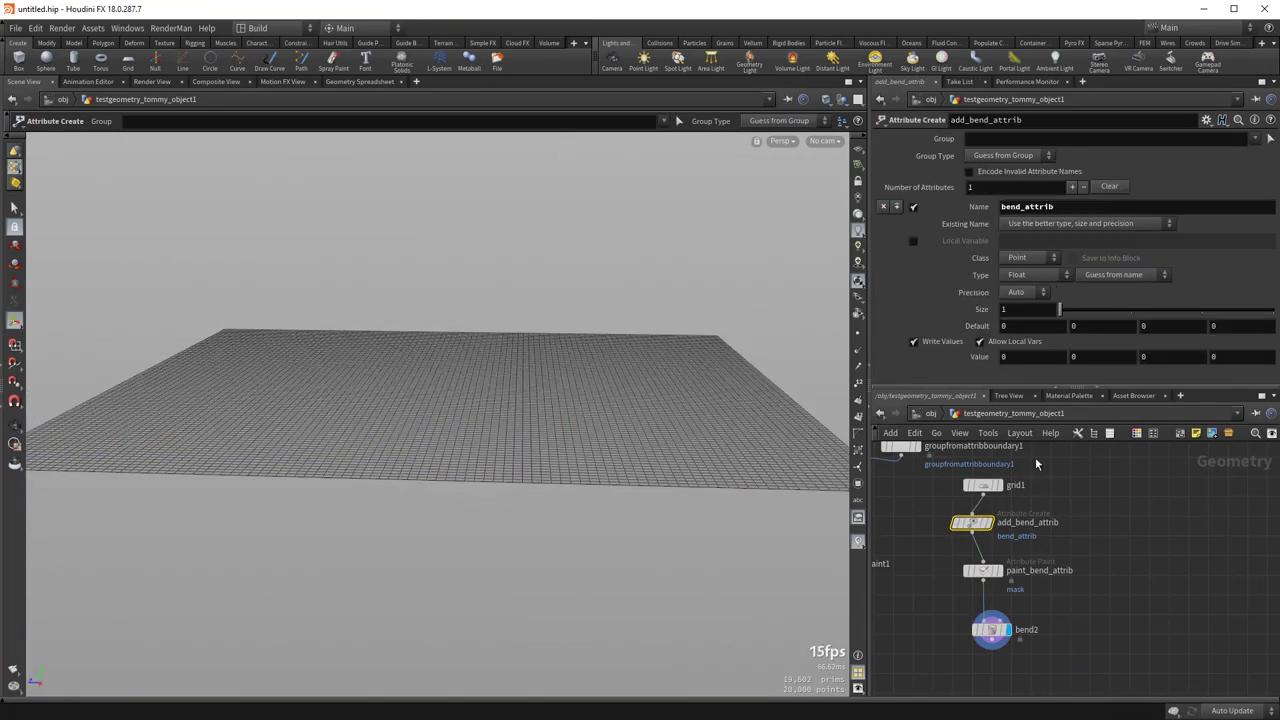
left_click(1017, 357)
key("Return")
left_click(920, 580)
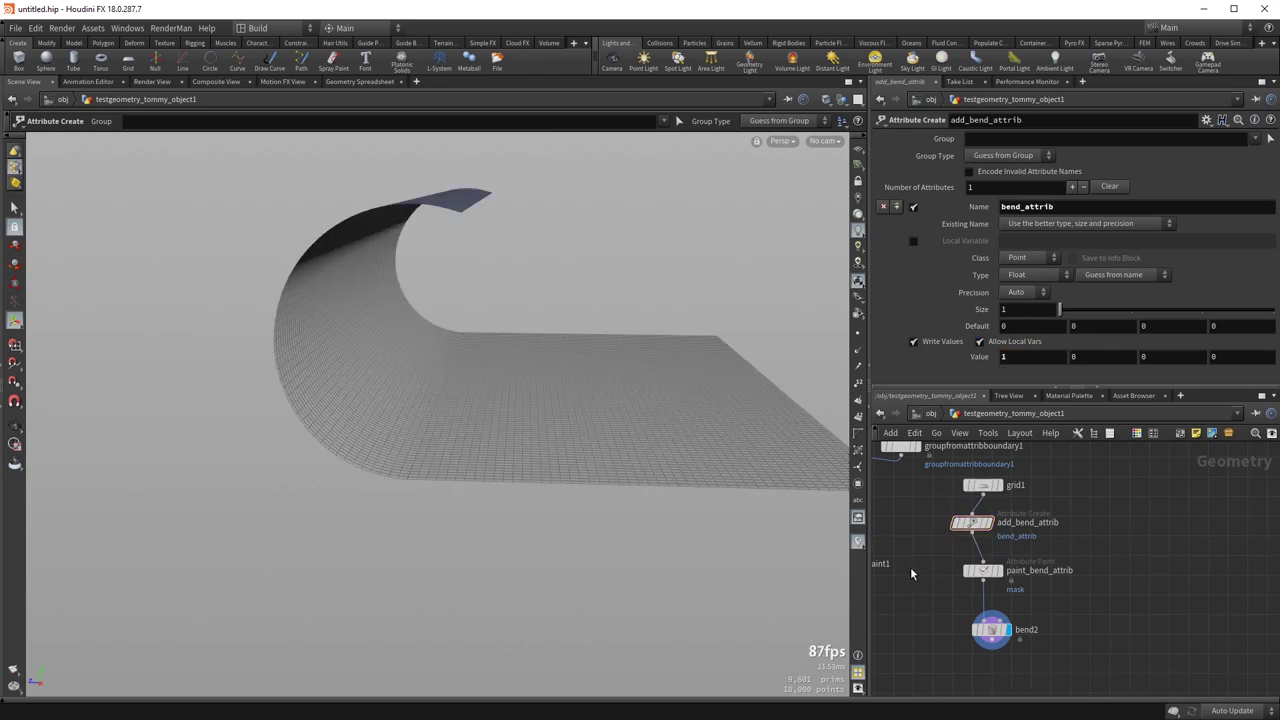
- Activate the paint_bend_attrib node for painting on the curled grid and enlarge its brush radius to about 0.29
left_click_drag(494, 323, 494, 409)
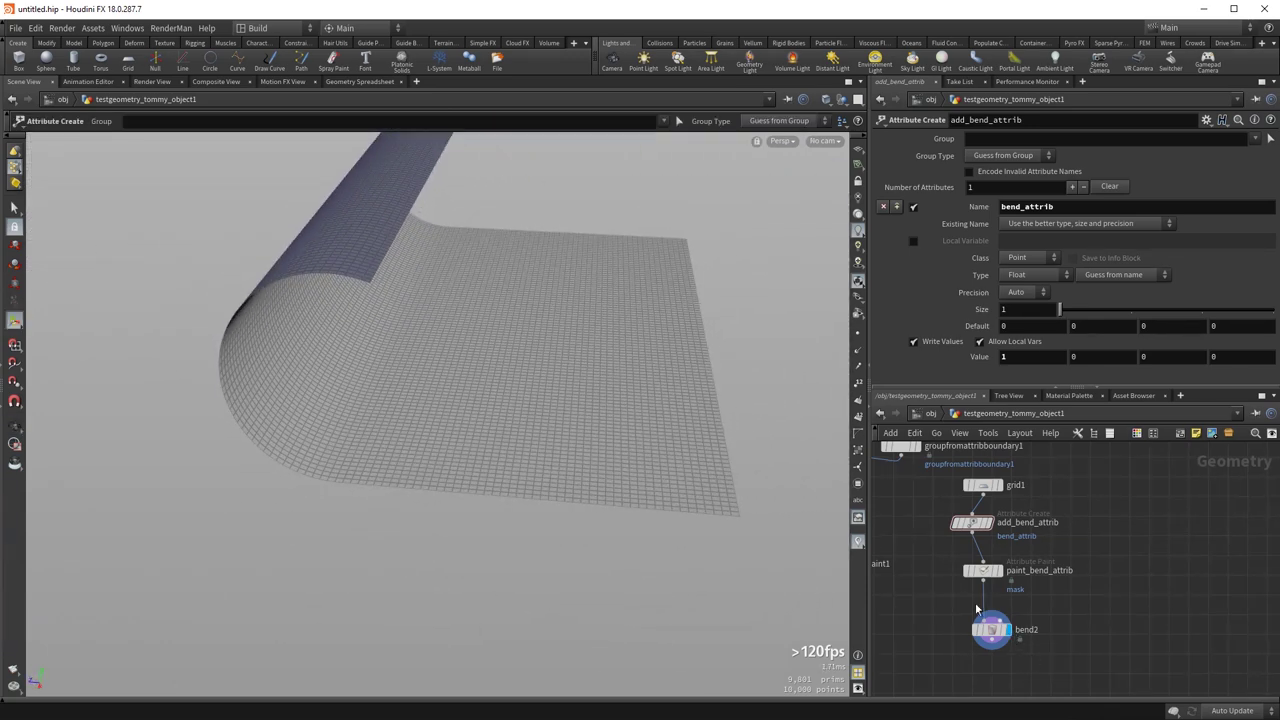
left_click(1022, 563)
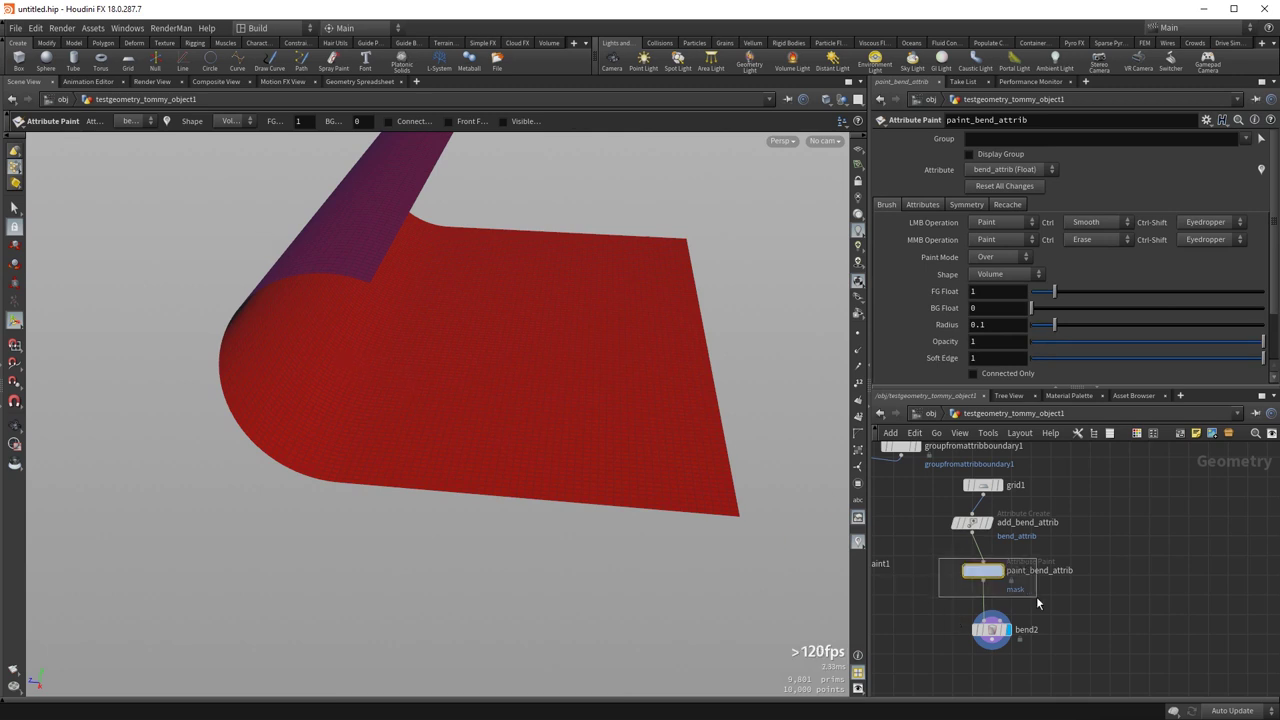
mouse_move(987, 582)
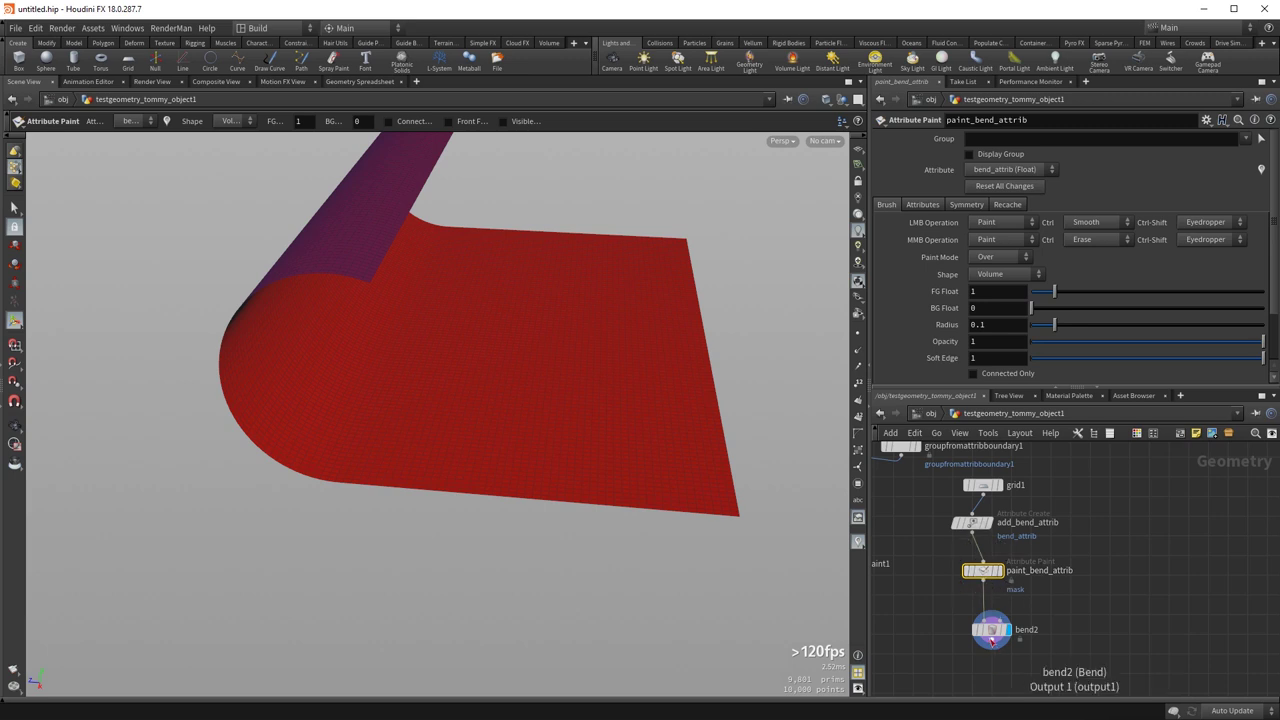
left_click(993, 630)
left_click(983, 570)
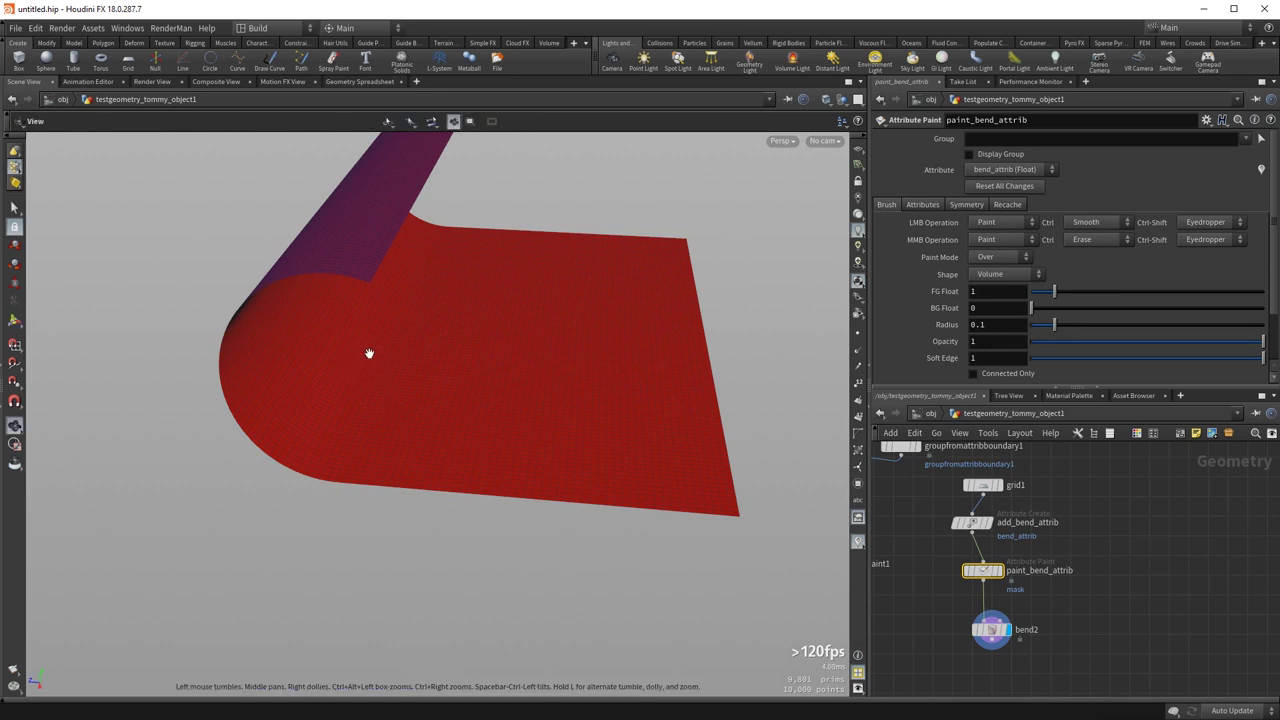
scroll(367, 361, "up", 1)
left_click_drag(367, 361, 433, 365, "shift")
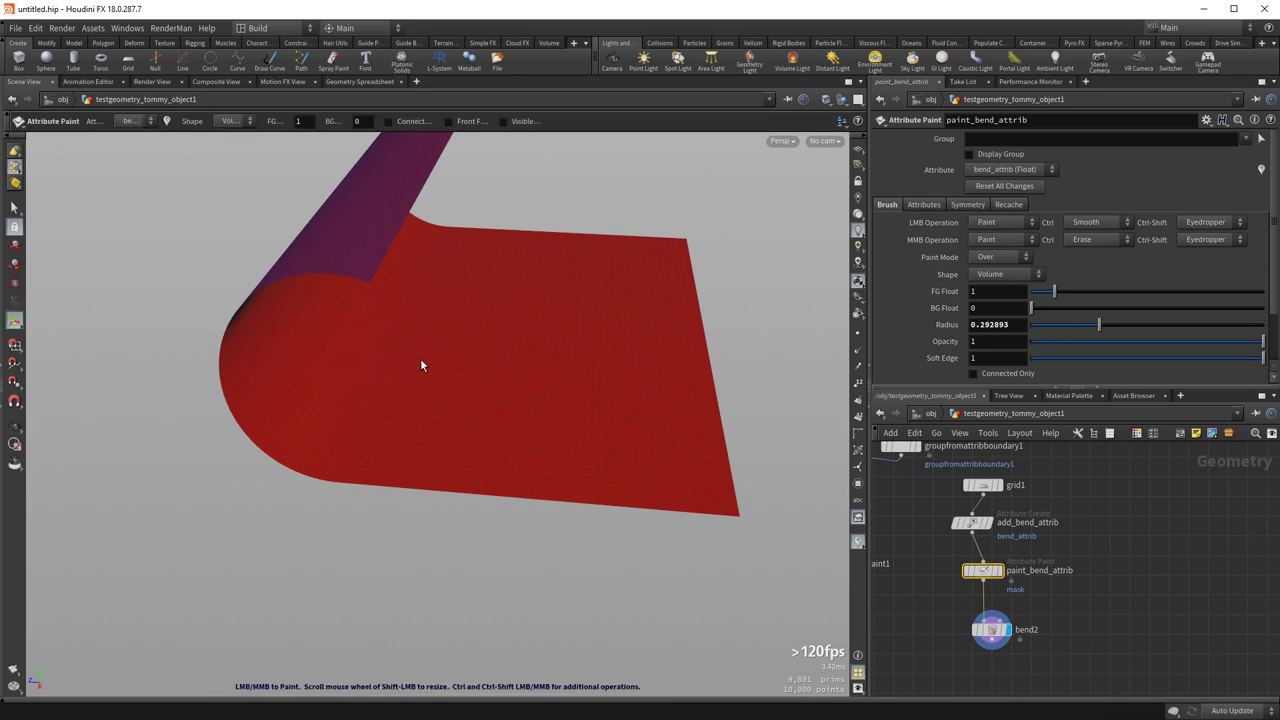
- Paint the background value 0 in overlapping strokes across the inner curve of the bent grid
key("Escape")
mouse_move(346, 363)
left_mouse_down()
mouse_move(362, 388)
mouse_move(331, 397)
left_mouse_up()
middle_click_drag(331, 397, 389, 449)
mouse_move(389, 449)
right_mouse_down()
mouse_move(580, 394)
mouse_move(559, 413)
mouse_move(406, 337)
right_mouse_up()
key("Return")
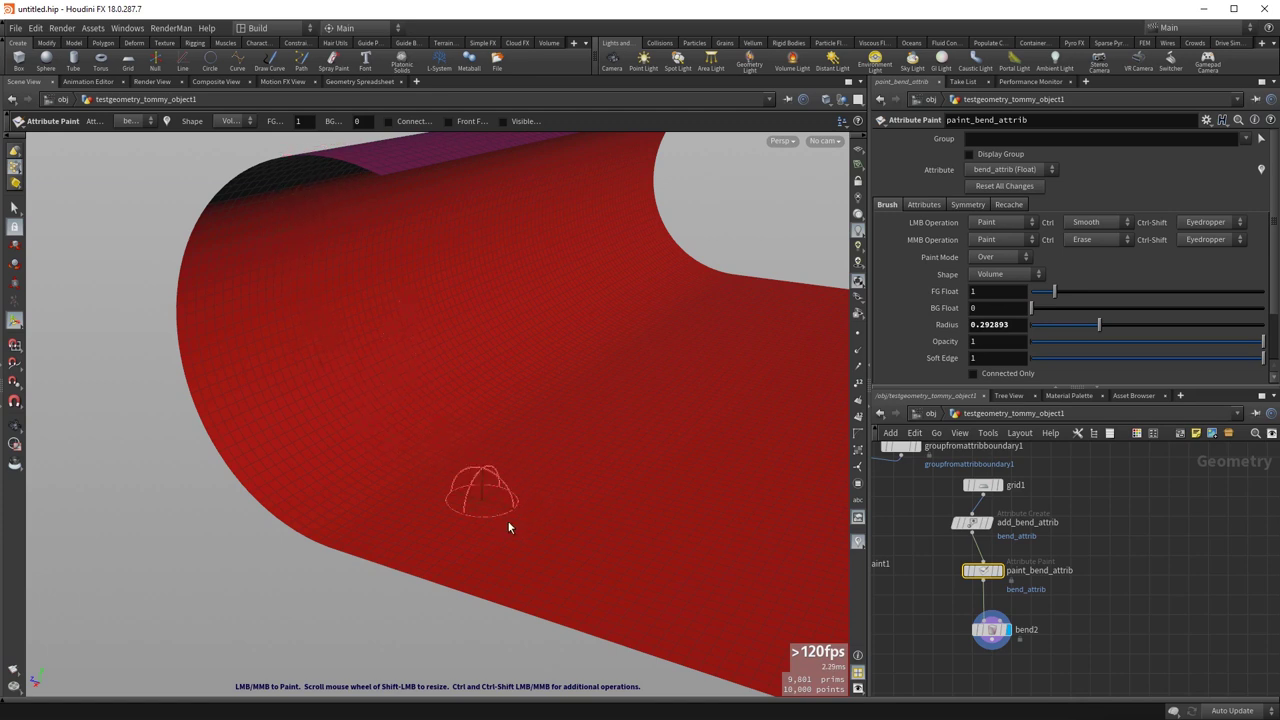
mouse_move(486, 446)
left_mouse_down()
mouse_move(482, 417)
mouse_move(436, 447)
mouse_move(512, 368)
mouse_move(529, 371)
mouse_move(363, 406)
mouse_move(490, 289)
mouse_move(400, 337)
mouse_move(443, 366)
mouse_move(429, 309)
left_mouse_up()
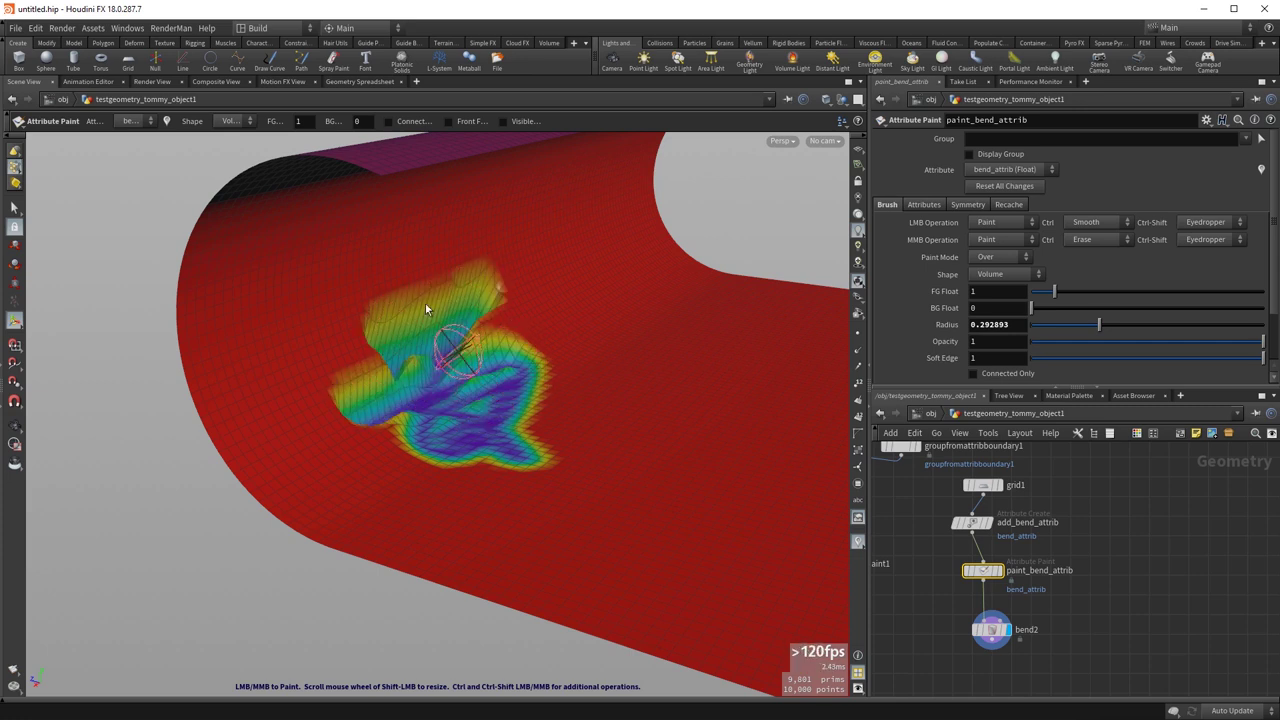
- Set the brush's background value to 0.7 and paint it beside the existing strokes on the curl
left_click(357, 121)
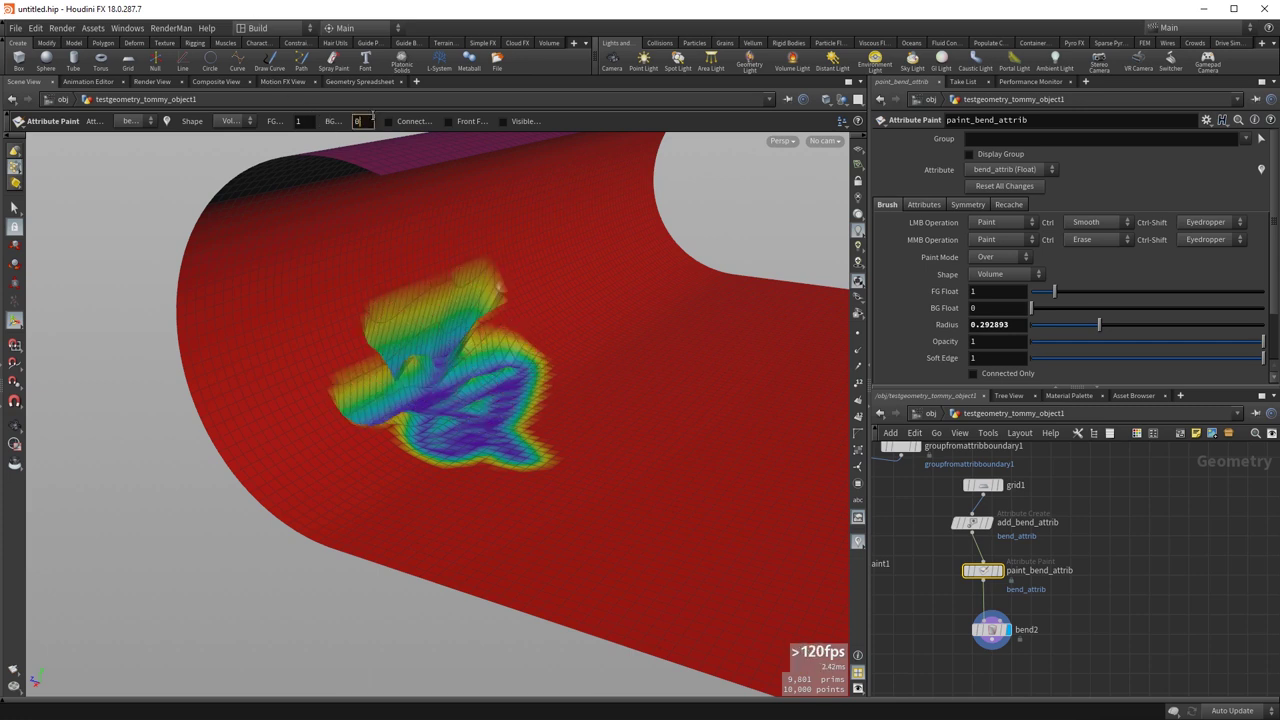
type(".7")
key("Return")
mouse_move(414, 366)
left_mouse_down()
mouse_move(330, 385)
mouse_move(506, 350)
left_mouse_up()
- Sample the foreground value from the painted area and paint broad 0.7 strokes across the curl with a brush radius of about 0.96
left_click(415, 400, "ctrl+shift")
left_click_drag(451, 362, 435, 388, "ctrl+shift")
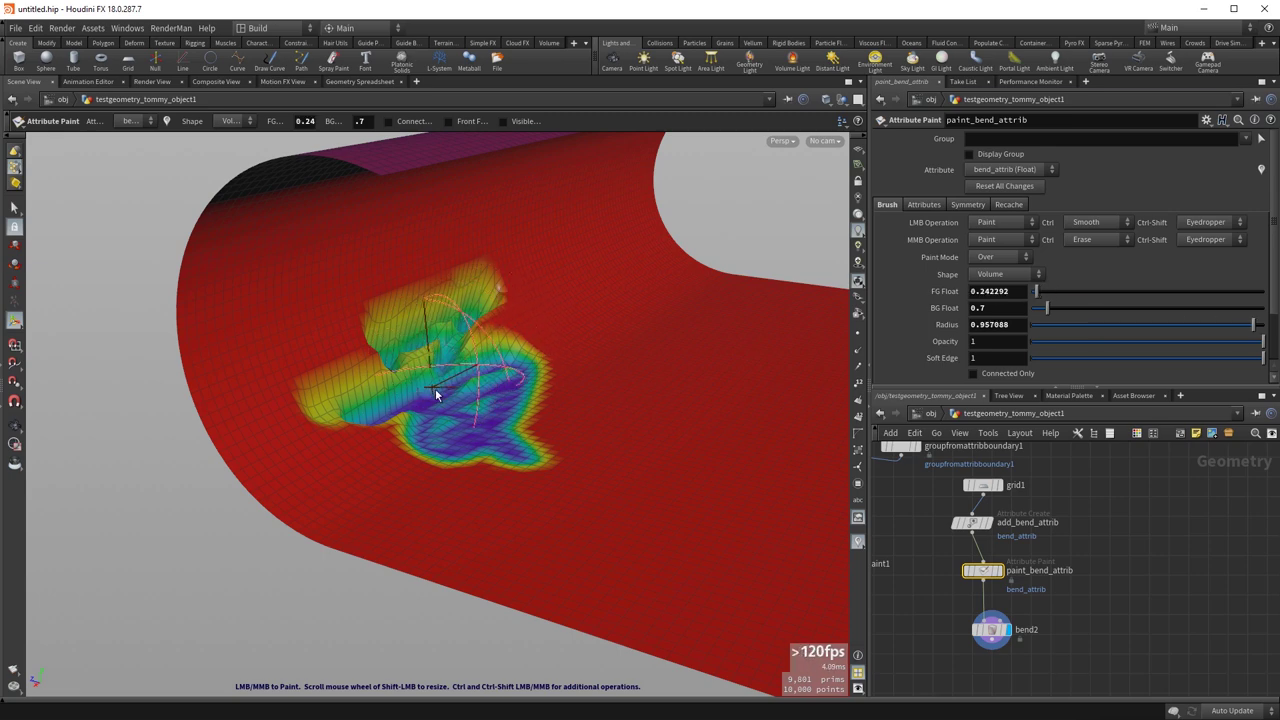
mouse_move(376, 441)
left_mouse_down()
mouse_move(446, 336)
mouse_move(382, 359)
mouse_move(456, 461)
mouse_move(515, 474)
mouse_move(501, 304)
mouse_move(449, 318)
mouse_move(356, 380)
mouse_move(377, 351)
mouse_move(482, 330)
mouse_move(600, 335)
mouse_move(652, 270)
mouse_move(606, 177)
mouse_move(572, 286)
mouse_move(380, 308)
left_mouse_up()
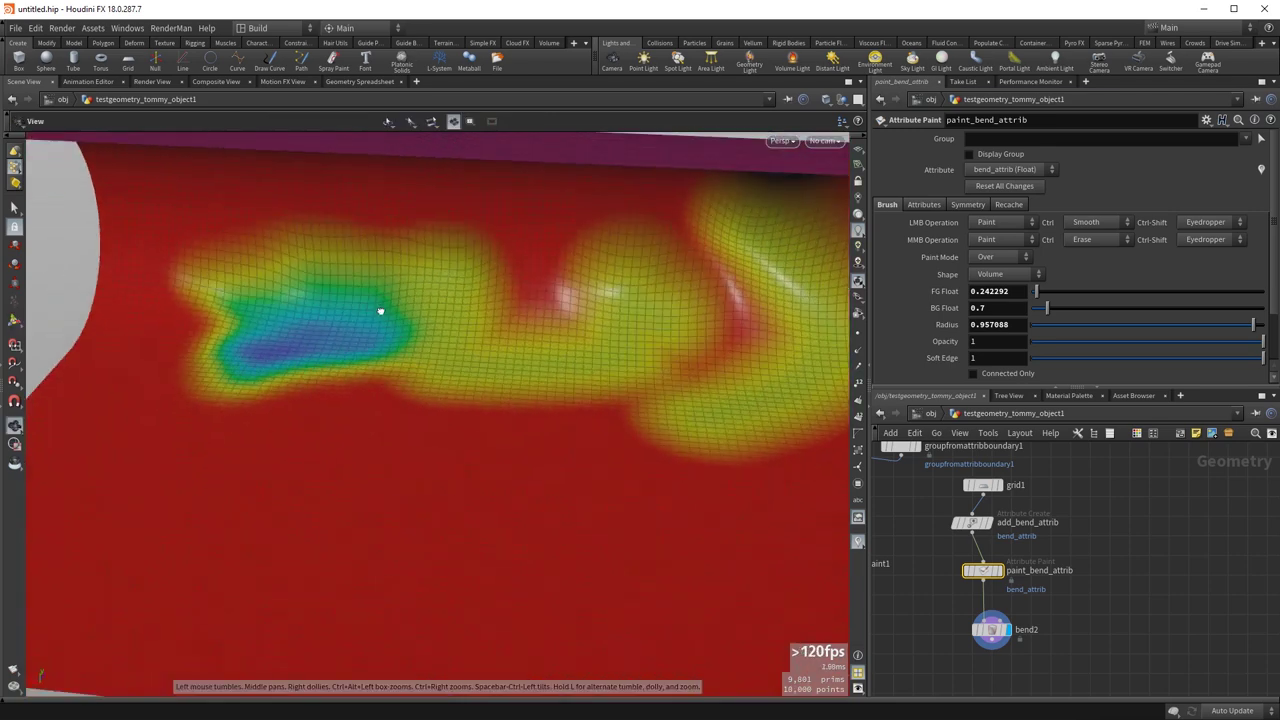
left_click_drag(522, 188, 529, 277)
key("Escape")
mouse_move(294, 363)
left_mouse_down()
mouse_move(366, 263)
mouse_move(394, 580)
mouse_move(339, 508)
left_mouse_up()
key("Return")
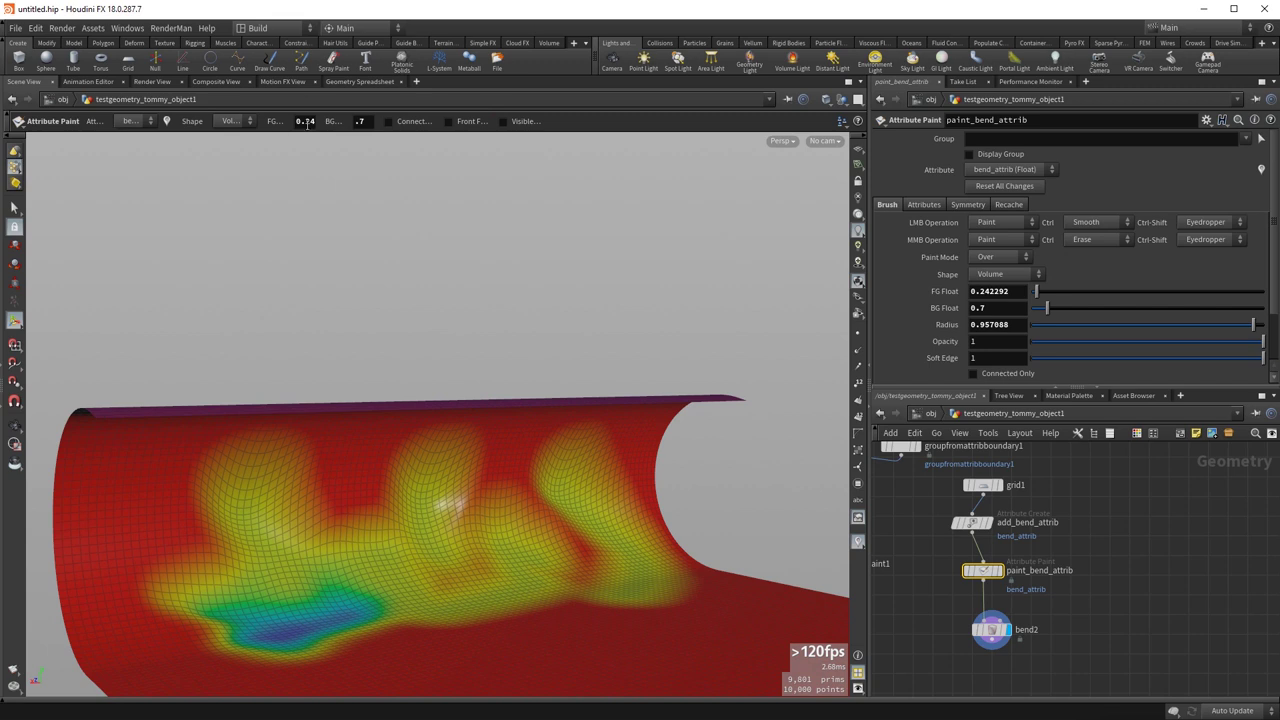
- Set the brush's foreground value to 1 and paint it over parts of the 0.7 strokes along the curl
left_click(312, 122)
type("1")
key("Return")
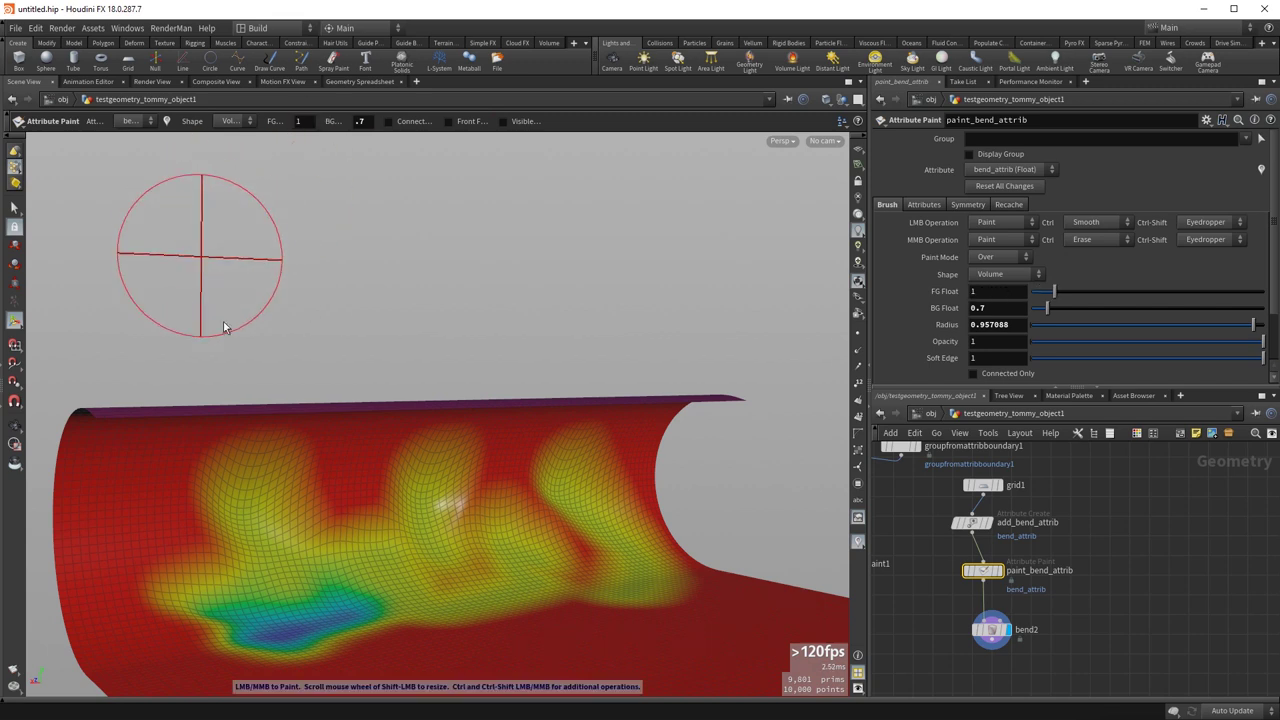
mouse_move(216, 485)
left_mouse_down()
mouse_move(570, 504)
mouse_move(529, 539)
left_mouse_up()
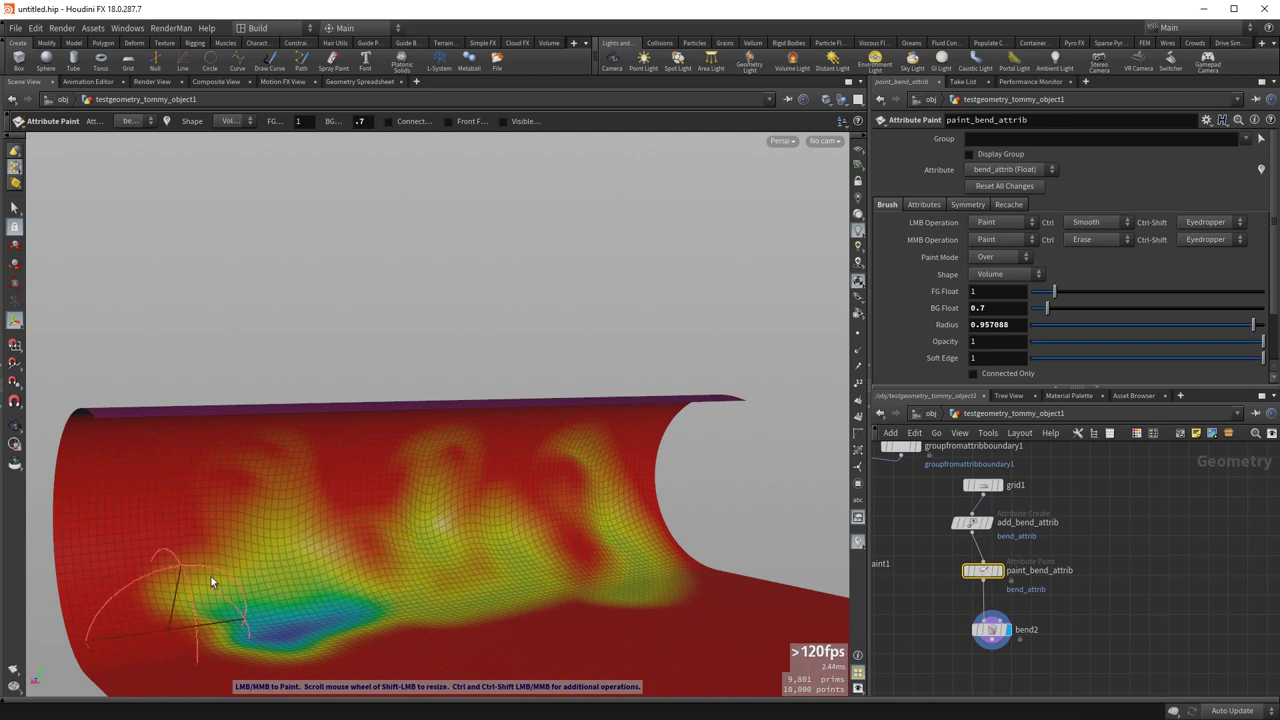
- Paint further strokes of the 0.7 background value from the curl towards the flat part of the grid
key("Escape")
mouse_move(341, 535)
left_mouse_down()
mouse_move(335, 588)
mouse_move(380, 575)
left_mouse_up()
mouse_move(145, 528)
middle_mouse_down()
mouse_move(110, 594)
mouse_move(125, 590)
middle_mouse_up()
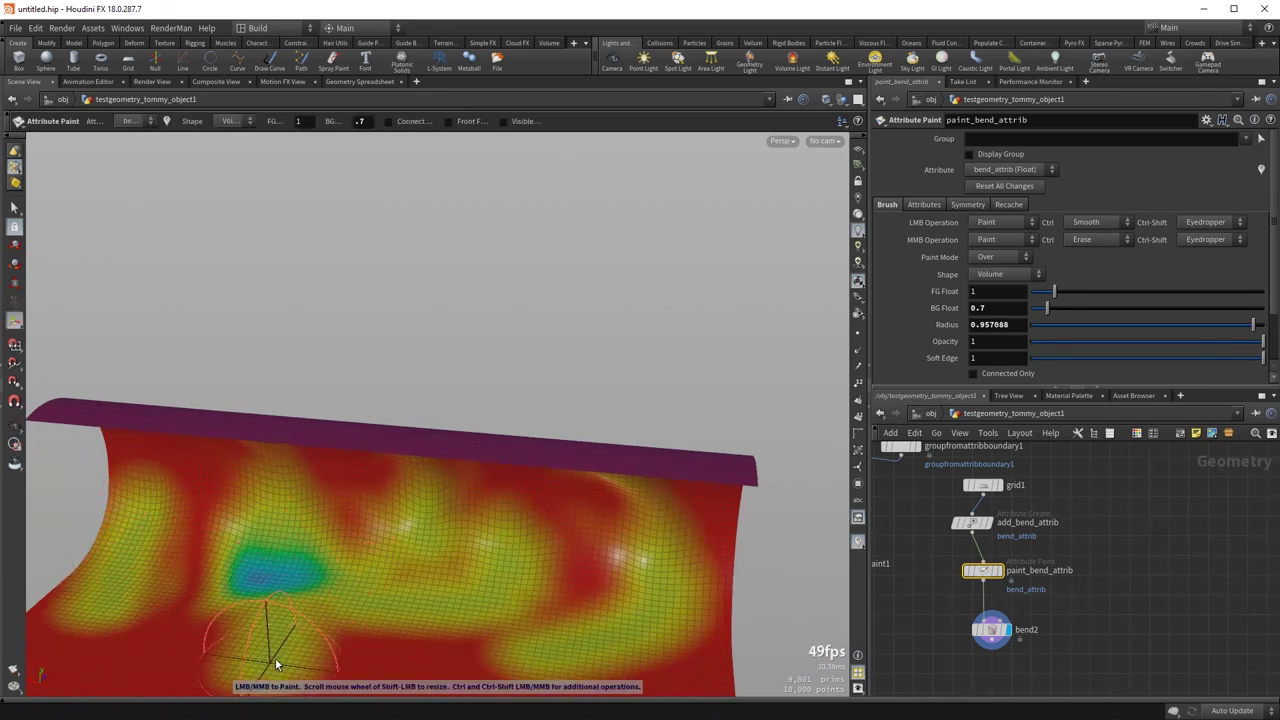
left_click_drag(648, 646, 218, 462, "alt")
middle_click_drag(496, 557, 606, 569, "alt")
mouse_move(606, 569)
left_mouse_down()
mouse_move(517, 583)
mouse_move(814, 560)
mouse_move(563, 477)
mouse_move(703, 444)
mouse_move(394, 391)
mouse_move(406, 363)
mouse_move(414, 403)
mouse_move(408, 392)
left_mouse_up()
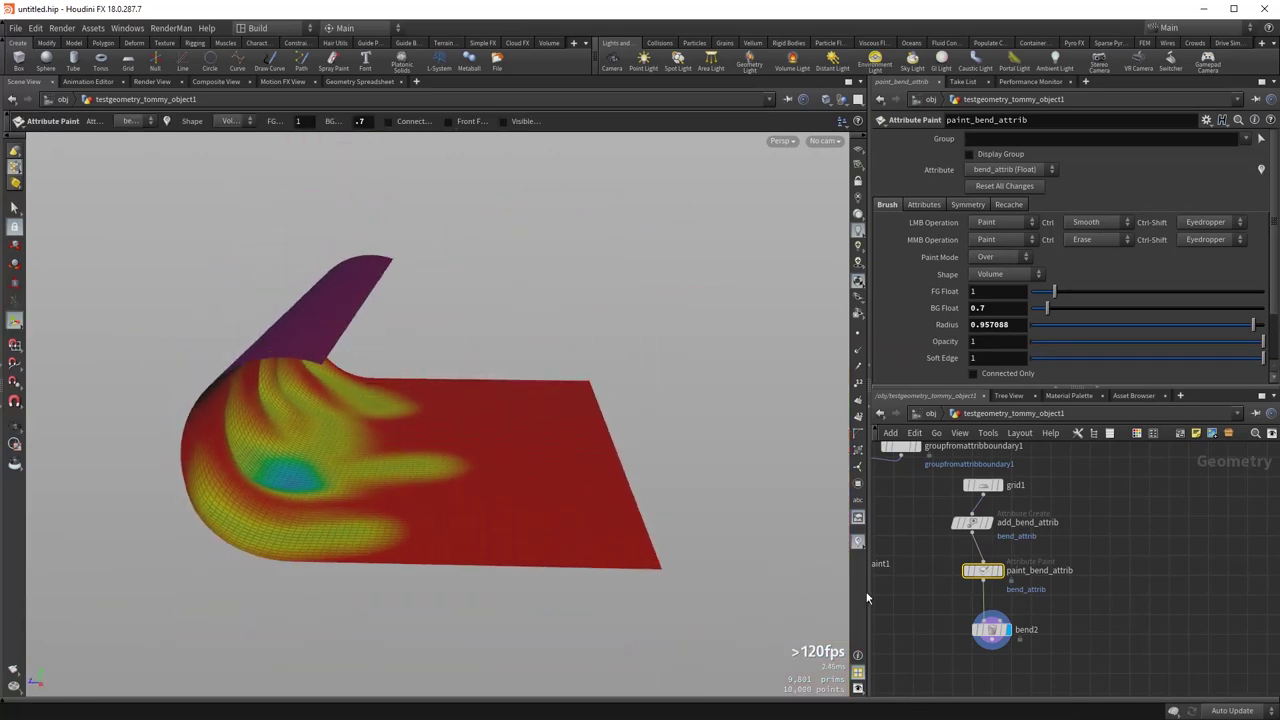
- Set the bend angle of bend2 to 233.486
left_click(990, 628)
left_click_drag(447, 320, 348, 368)
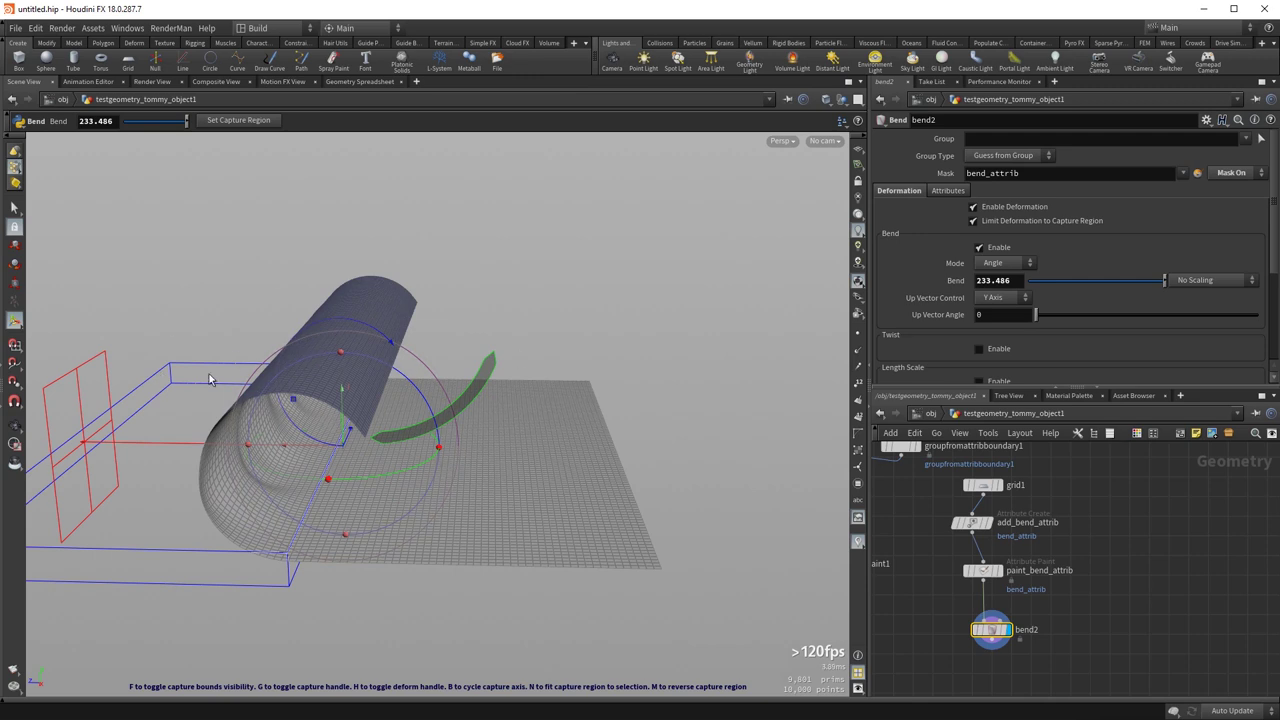
- Compare the painted mask on the flat grid at paint_bend_attrib with the deformed result of bend2
left_click(980, 570)
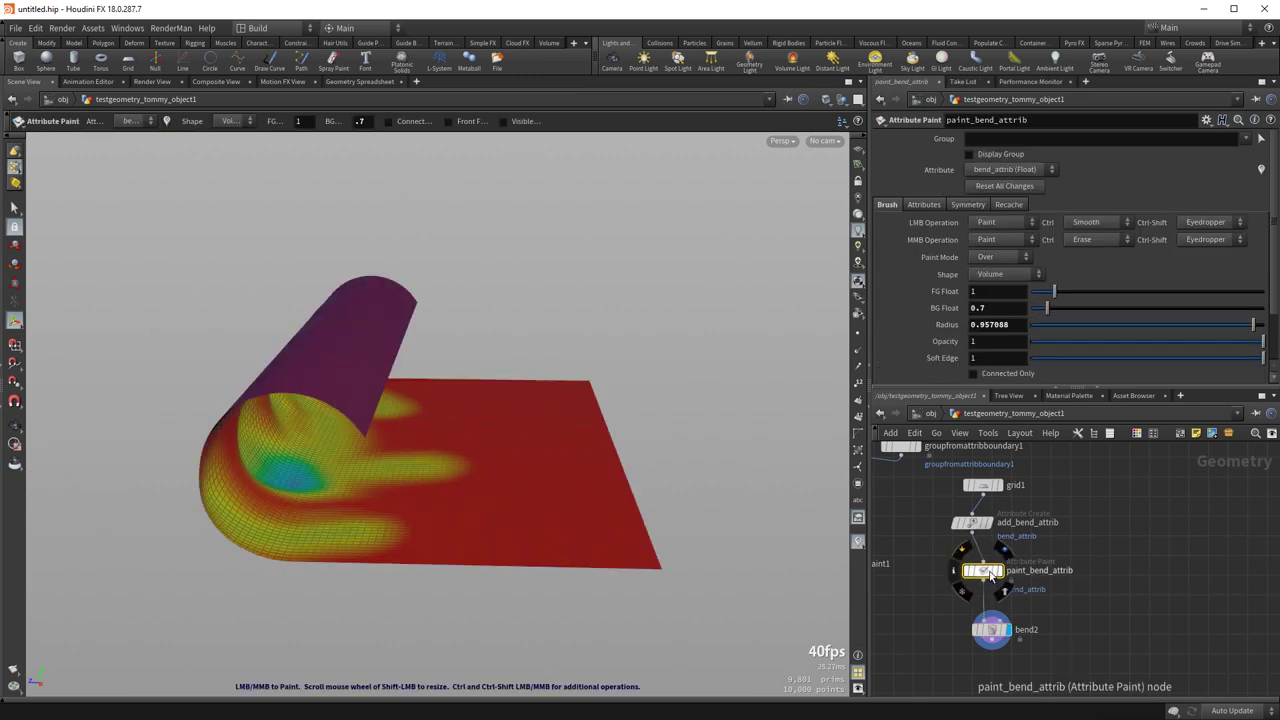
left_click(998, 570)
key("Escape")
mouse_move(42, 491)
left_mouse_down()
mouse_move(249, 531)
mouse_move(314, 520)
mouse_move(224, 335)
left_mouse_up()
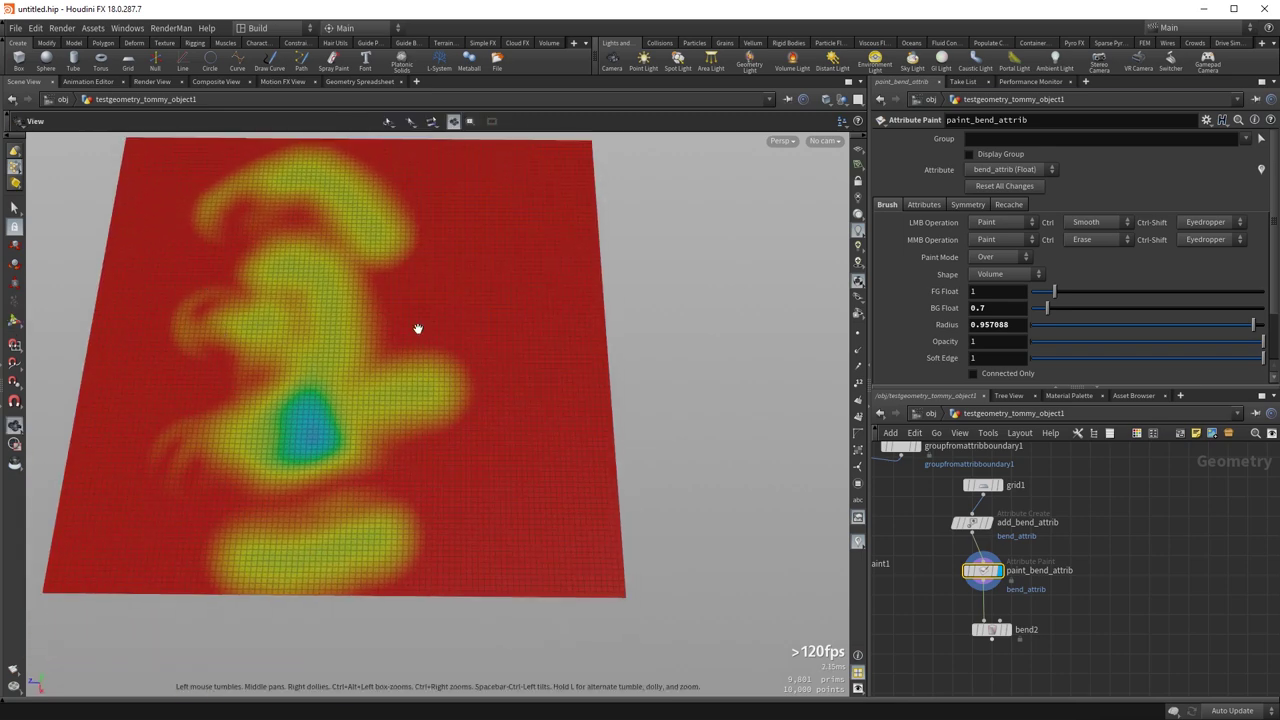
key("Return")
left_click(1011, 608)
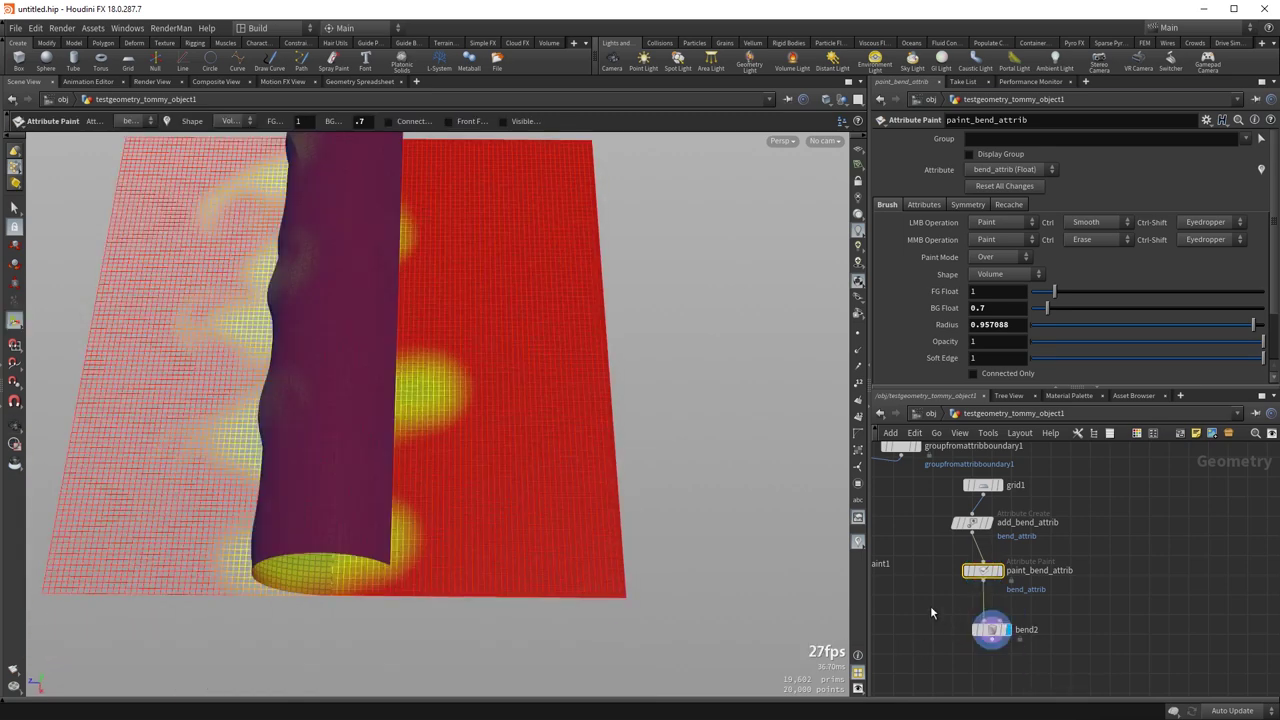
left_click(988, 630)
mouse_move(533, 556)
left_mouse_down("alt")
mouse_move(366, 291)
mouse_move(157, 306)
mouse_move(529, 531)
mouse_move(569, 511)
mouse_move(446, 580)
left_mouse_up("alt")
key("Return")
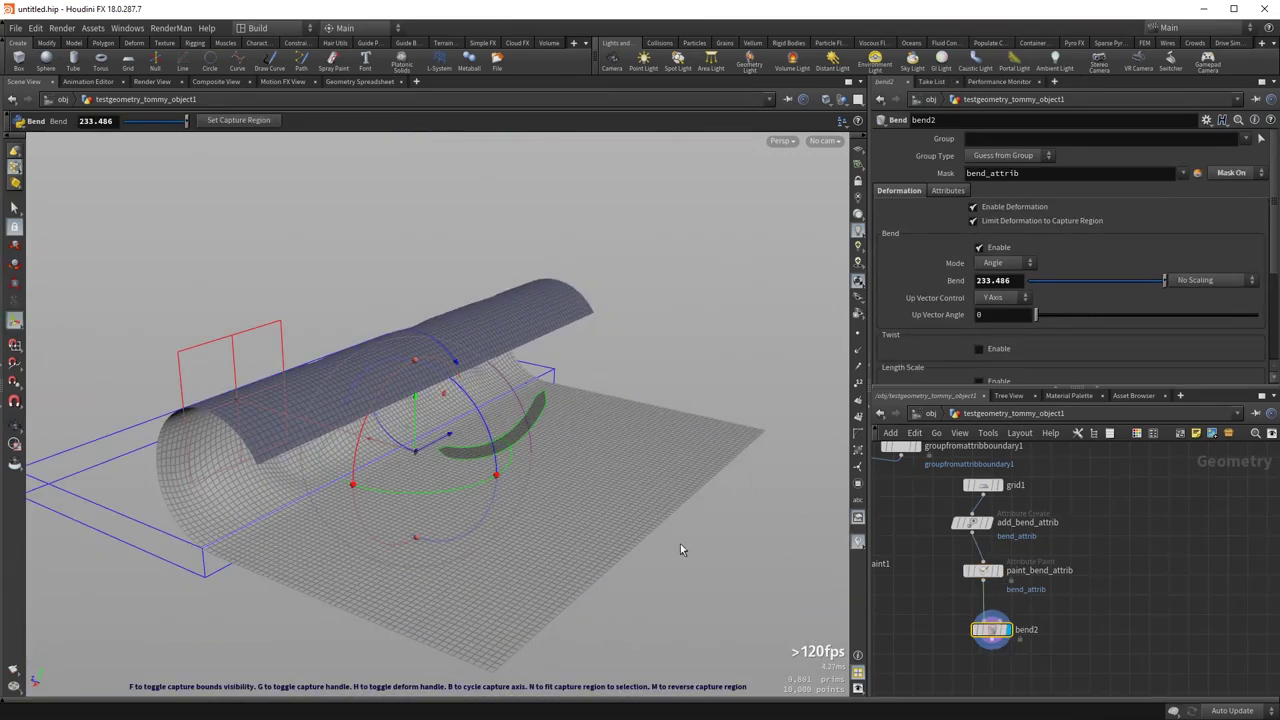
- Examine the internal node network of attribpaint1 and return to the object's geometry network
middle_click_drag(911, 568, 1081, 573)
scroll(1081, 573, "down", 2)
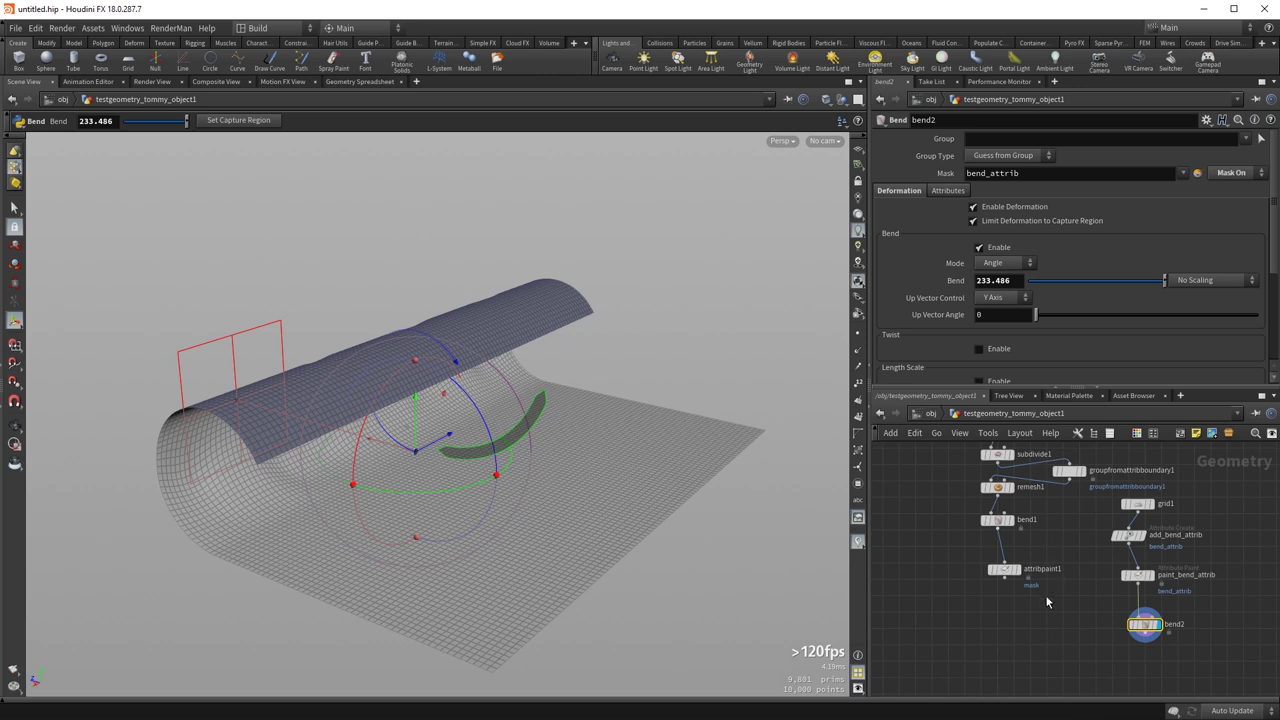
left_click_drag(1052, 537, 975, 602)
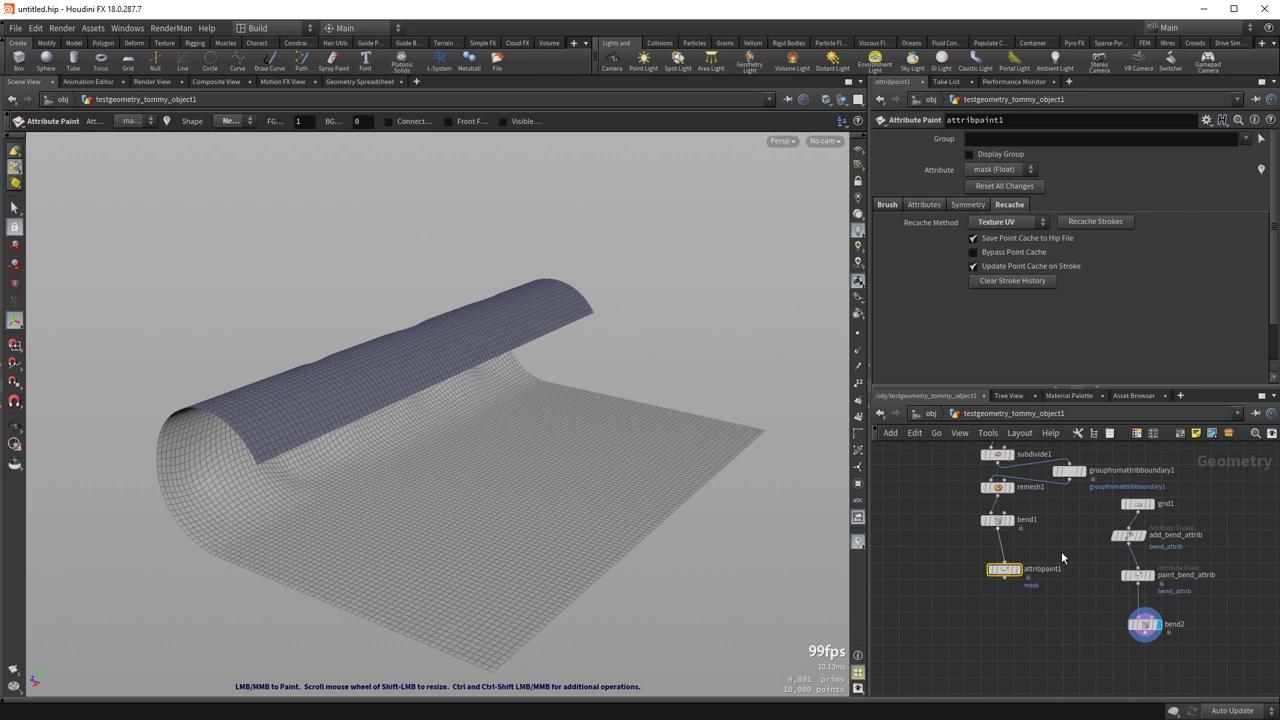
double_click(1004, 568)
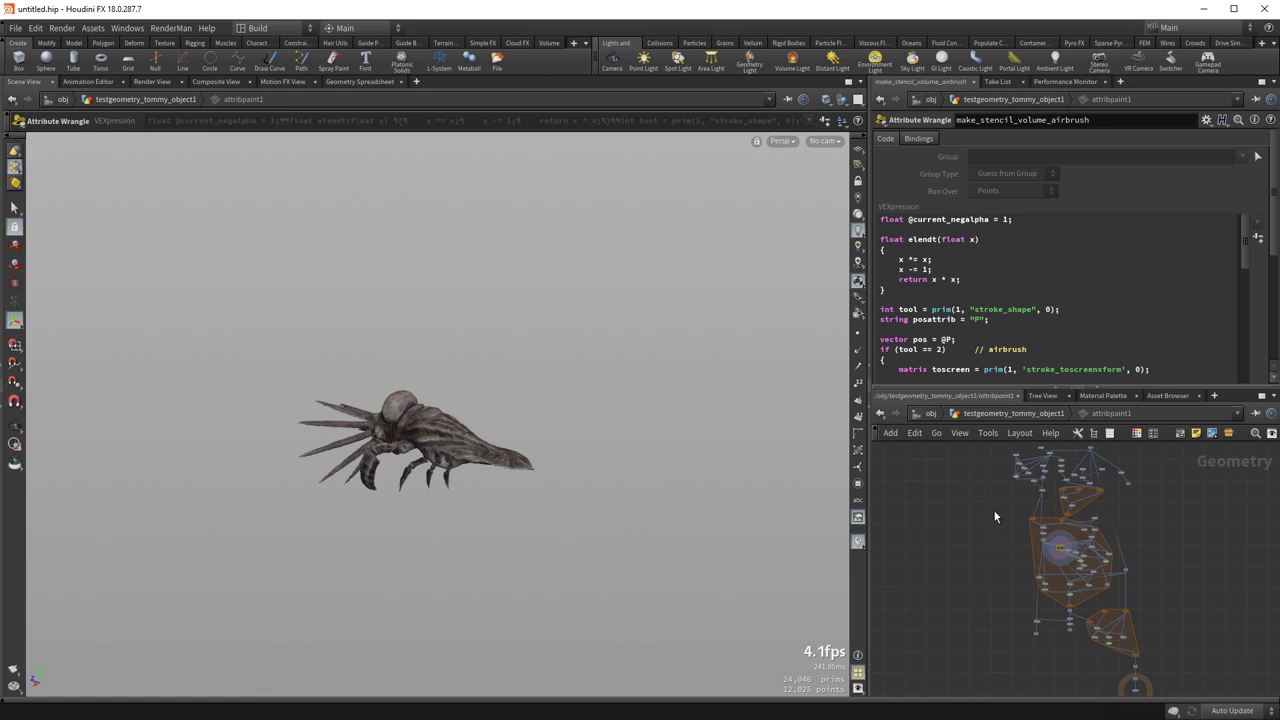
key("u")
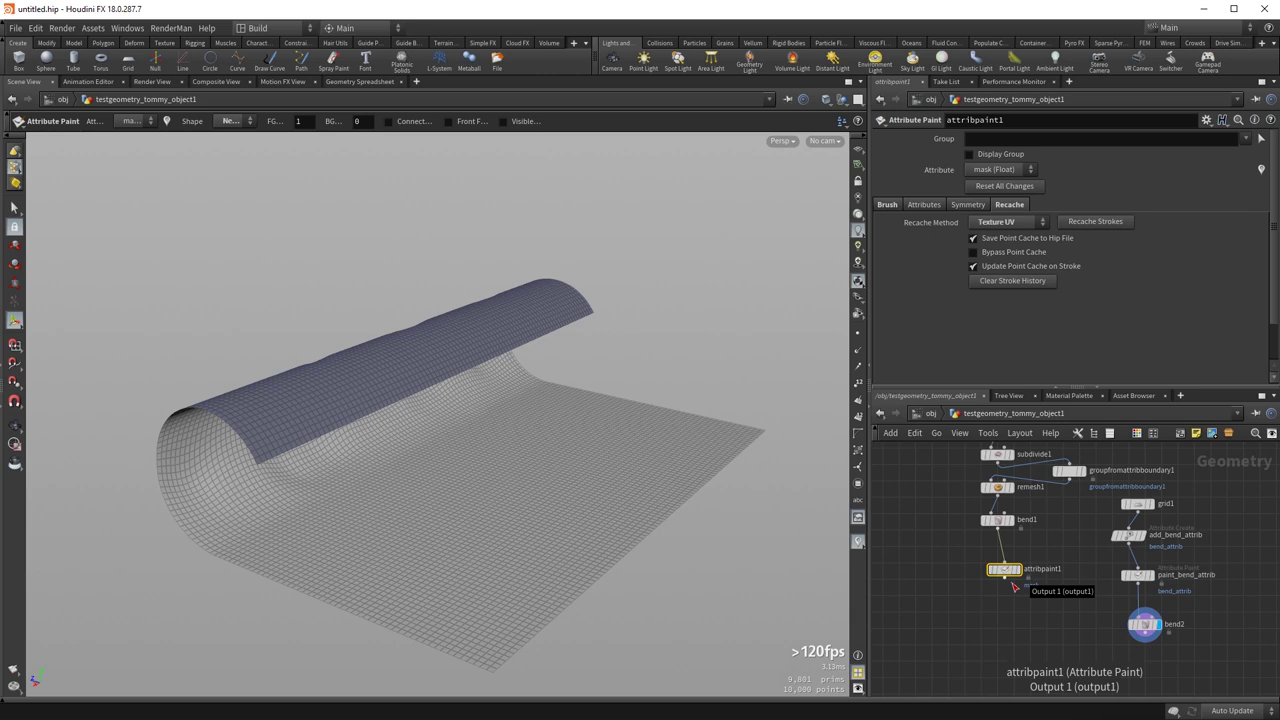
- Add a second Test Geometry: Squab node in an empty area of the network, display it and frame it in the viewport
middle_click_drag(925, 565, 913, 555)
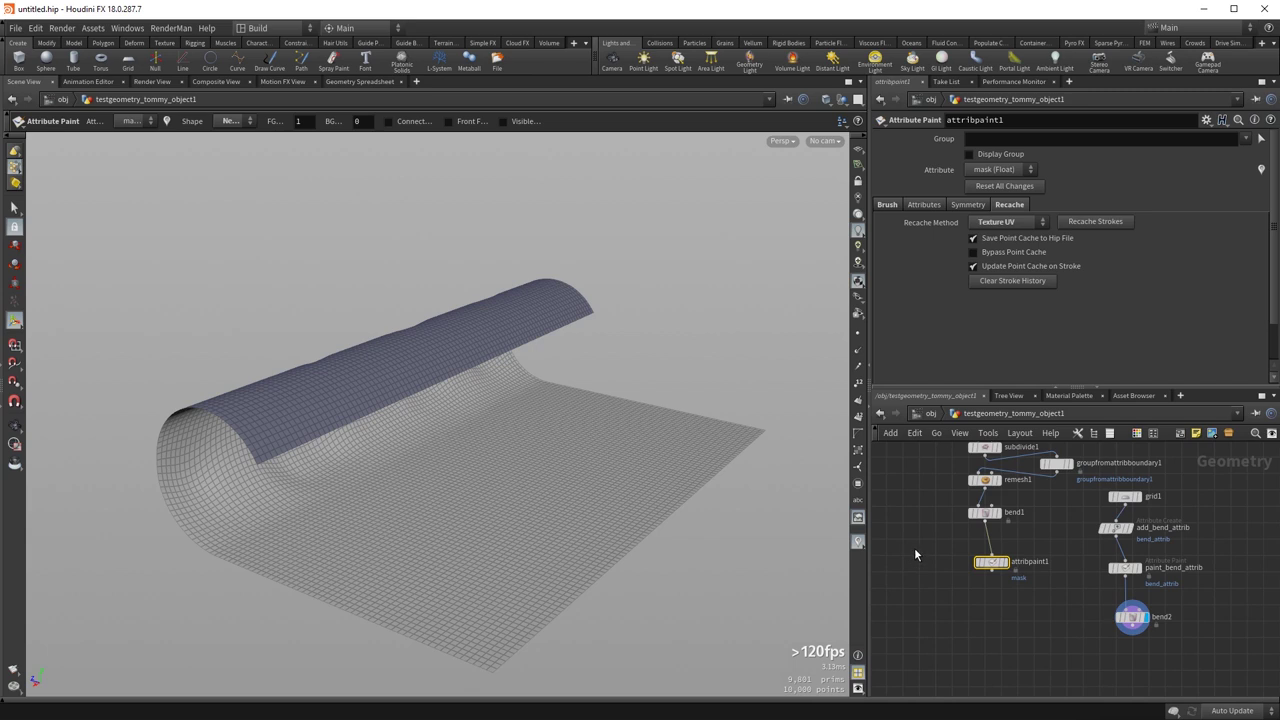
middle_click_drag(931, 541, 997, 543)
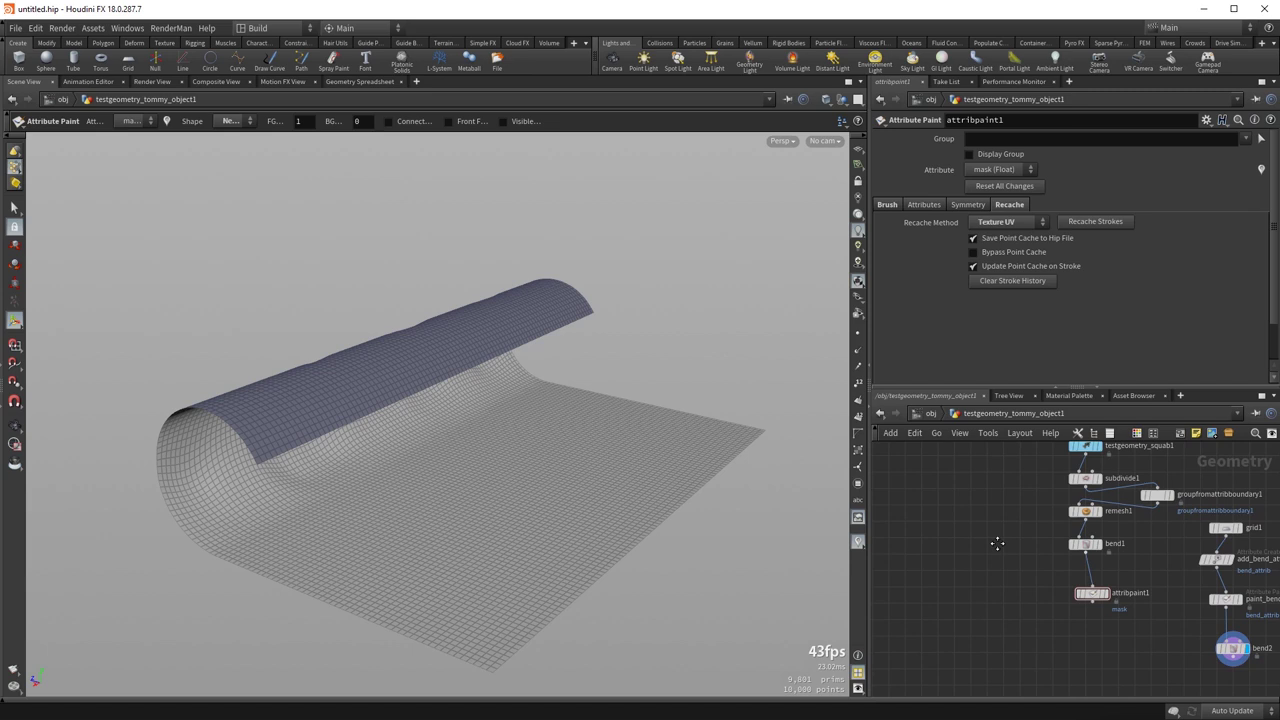
key("Tab")
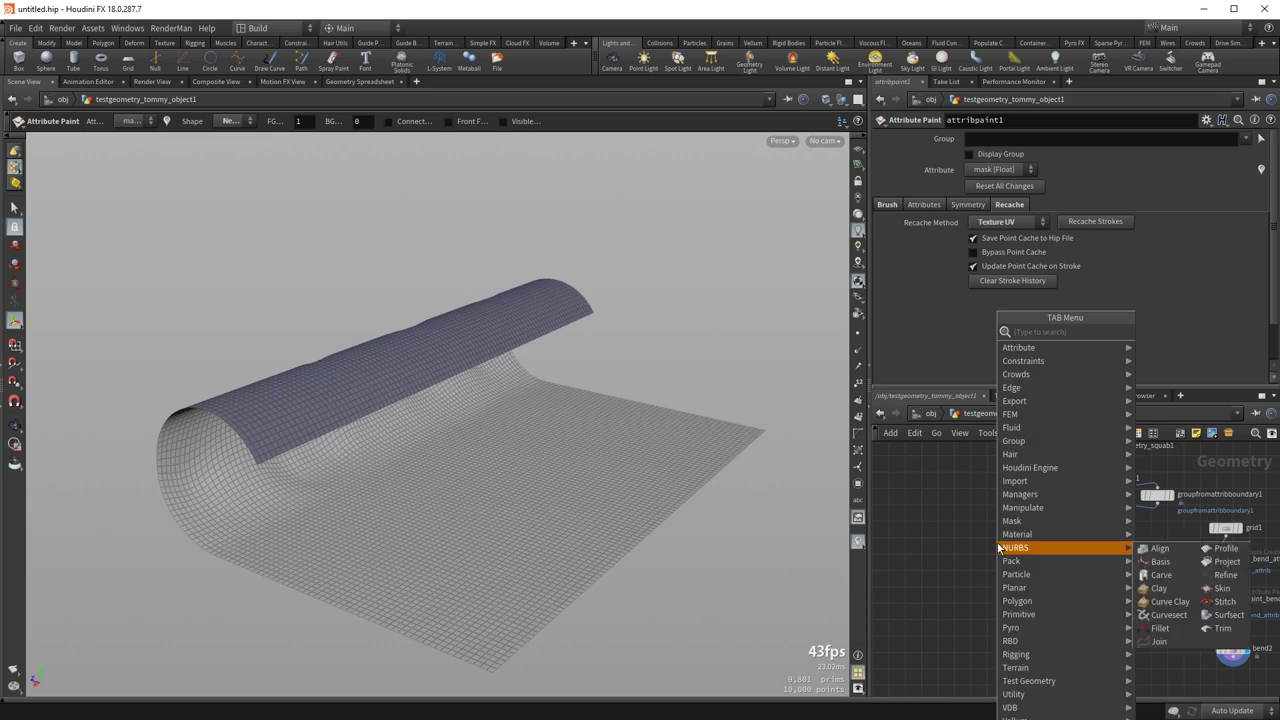
type("squab")
key("Return")
left_click(1011, 553)
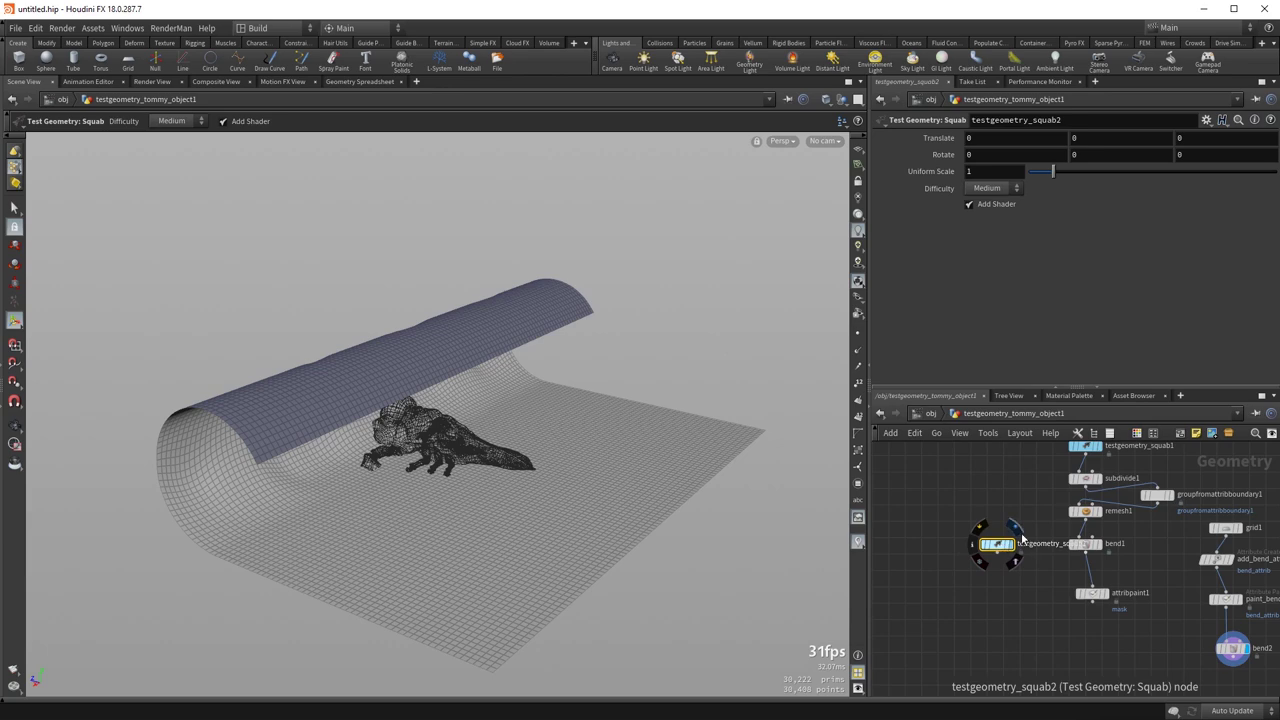
left_click(1008, 544)
key("space+g")
mouse_move(383, 368)
left_mouse_down("alt")
mouse_move(435, 335)
mouse_move(400, 352)
left_mouse_up("alt")
- Add a Group by Lasso node connected below testgeometry_squab2
key("Tab")
type("gr")
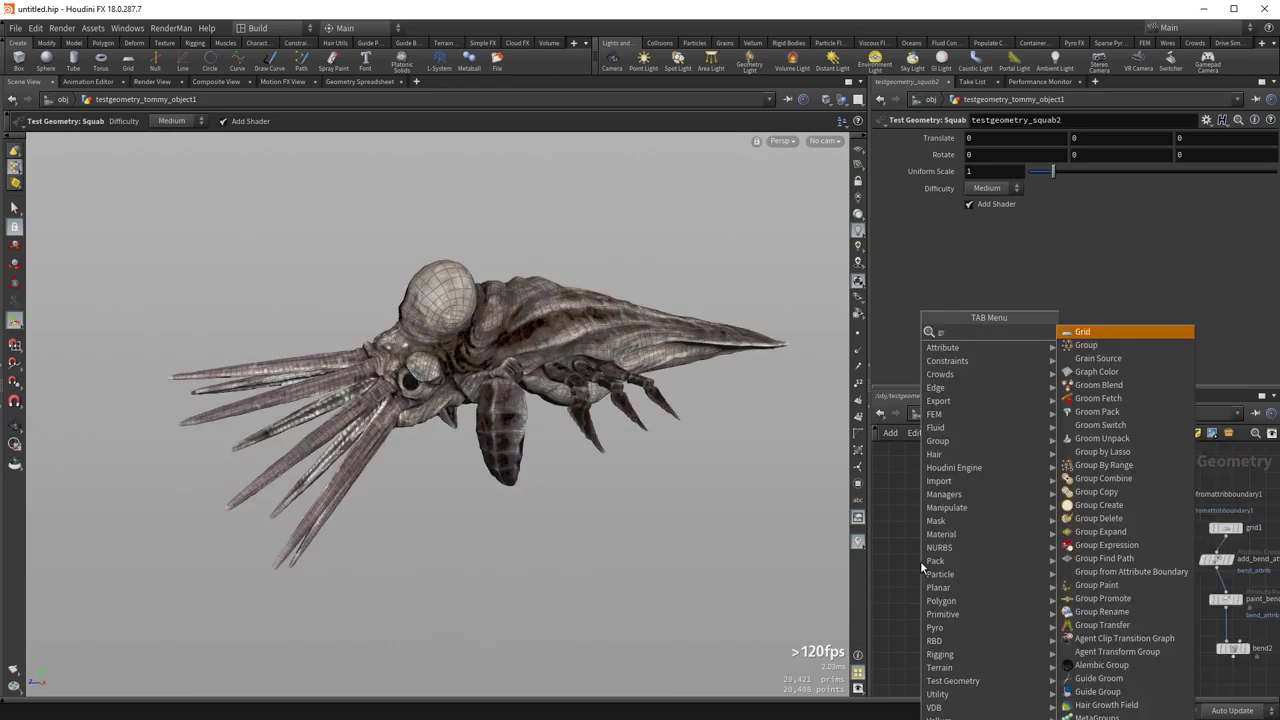
type("ouplas")
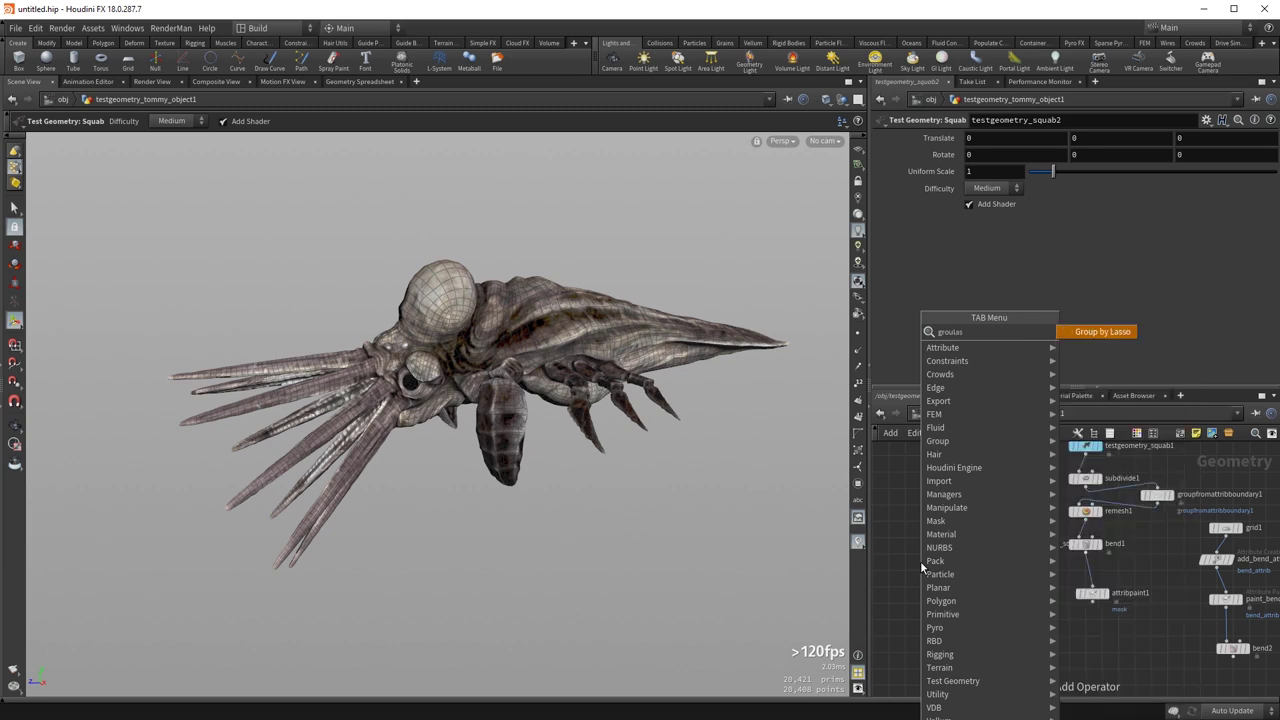
key("Return")
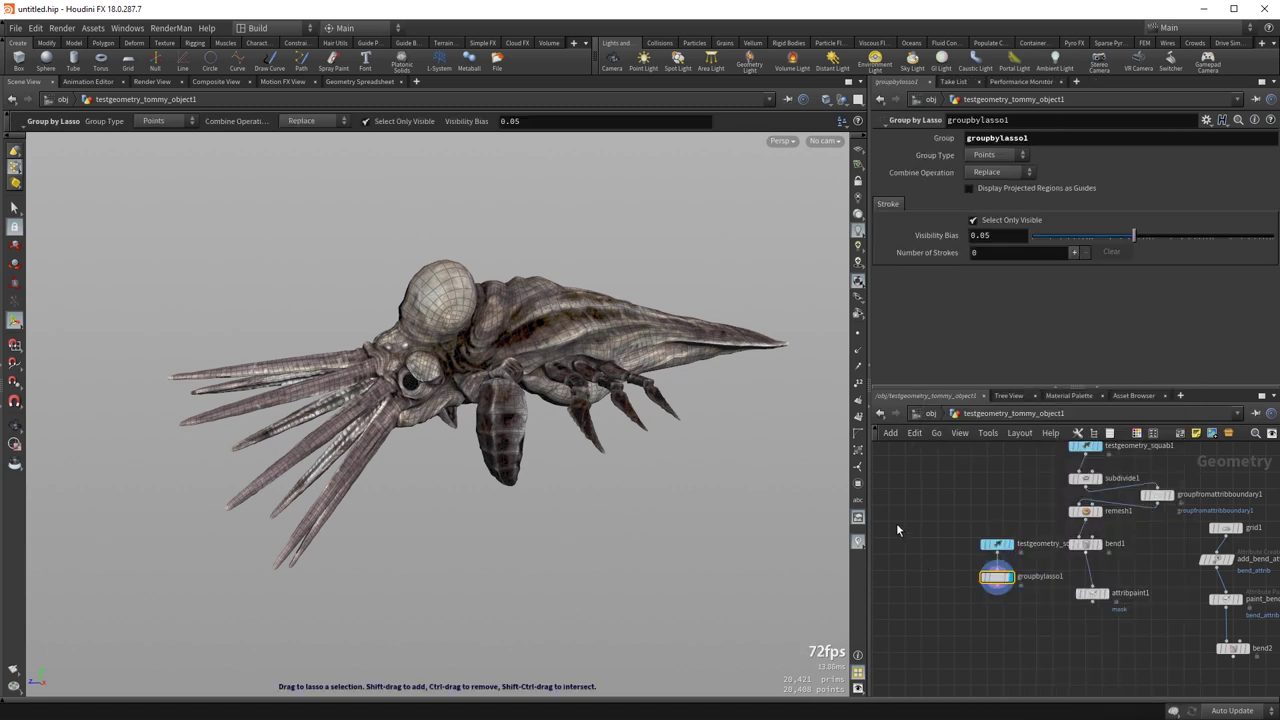
- Lasso the visible points on one side of the squab's body and add its tail fin to the selection
middle_click_drag(457, 304, 421, 353, "alt")
mouse_move(421, 352)
left_mouse_down("alt")
mouse_move(371, 380)
mouse_move(420, 425)
mouse_move(386, 437)
mouse_move(501, 366)
mouse_move(480, 420)
mouse_move(543, 529)
mouse_move(493, 483)
mouse_move(486, 443)
left_mouse_up("alt")
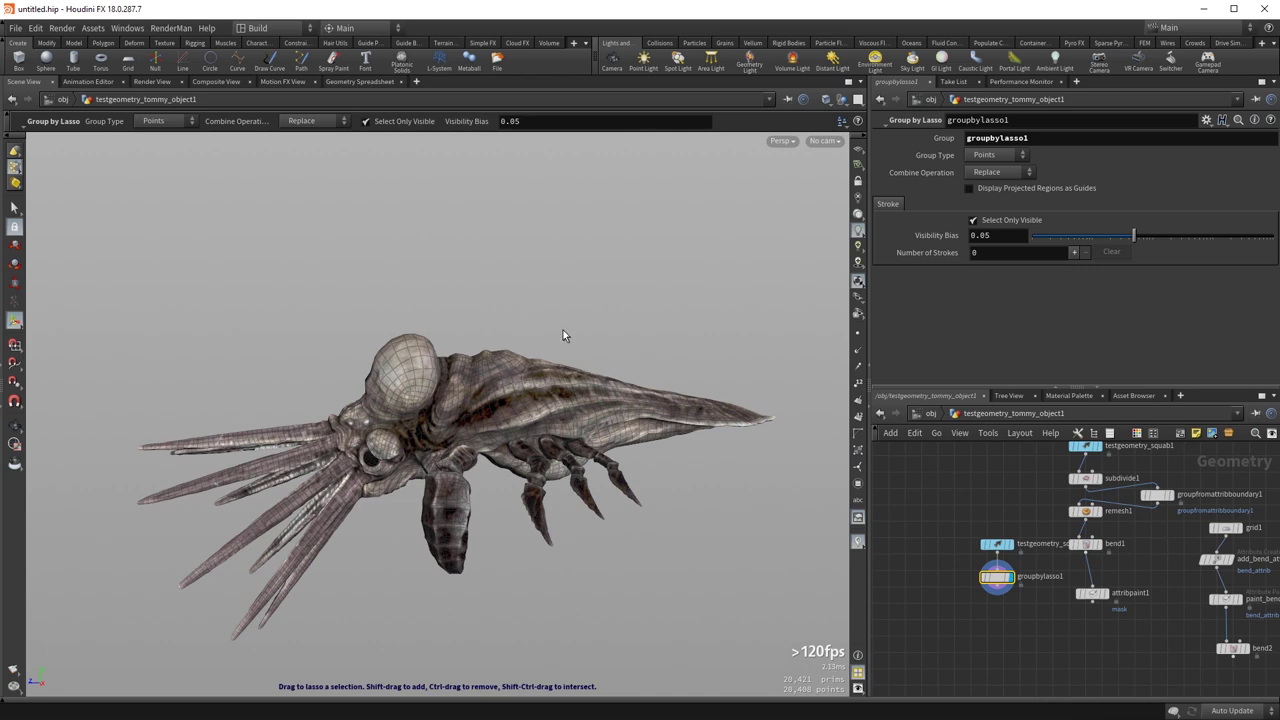
mouse_move(539, 327)
left_mouse_down()
mouse_move(470, 370)
mouse_move(607, 360)
mouse_move(545, 322)
left_mouse_up()
mouse_move(746, 371)
left_mouse_down("shift")
mouse_move(739, 504)
mouse_move(725, 495)
mouse_move(657, 557)
mouse_move(625, 637)
mouse_move(642, 612)
left_mouse_up("shift")
mouse_move(722, 506)
left_mouse_down("shift")
mouse_move(751, 663)
mouse_move(785, 578)
left_mouse_up("shift")
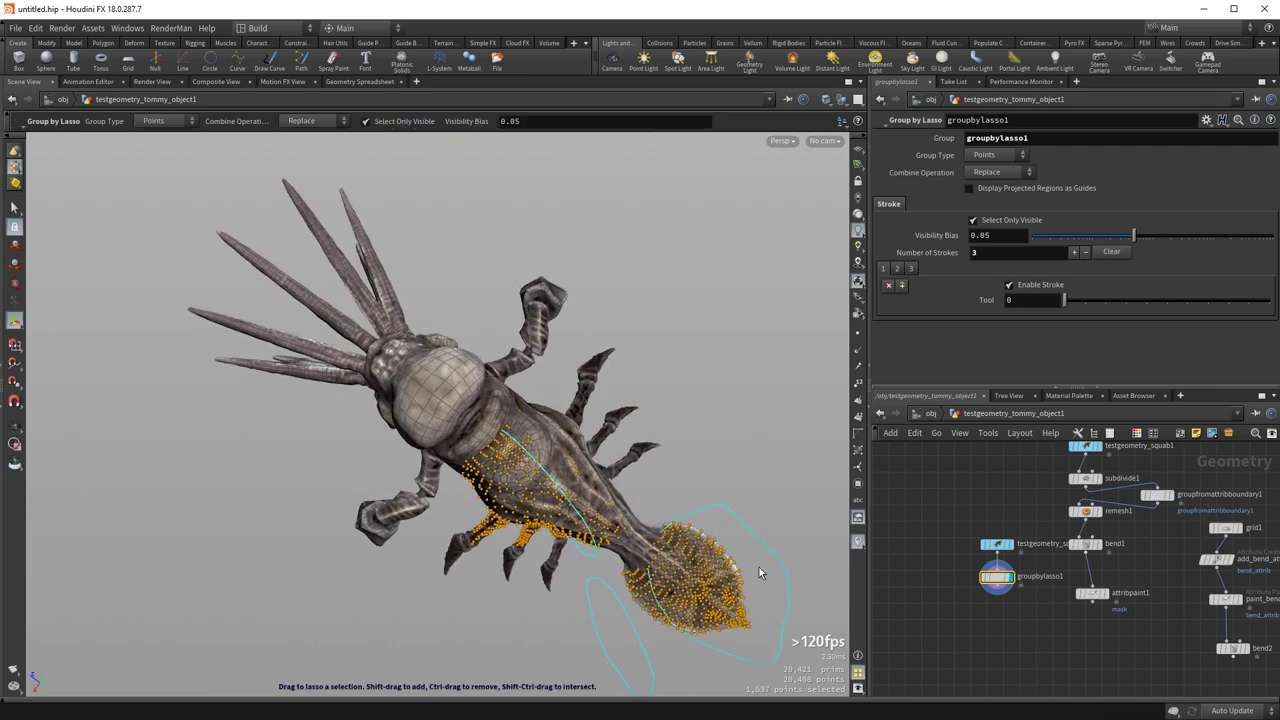
- Turn off Select Only Visible and add lasso strokes over the squab's body and tail
left_click(365, 121)
mouse_move(701, 392)
left_mouse_down("alt")
mouse_move(771, 249)
mouse_move(563, 336)
mouse_move(438, 338)
mouse_move(568, 318)
left_mouse_up("alt")
left_click_drag(666, 489, 661, 494, "shift")
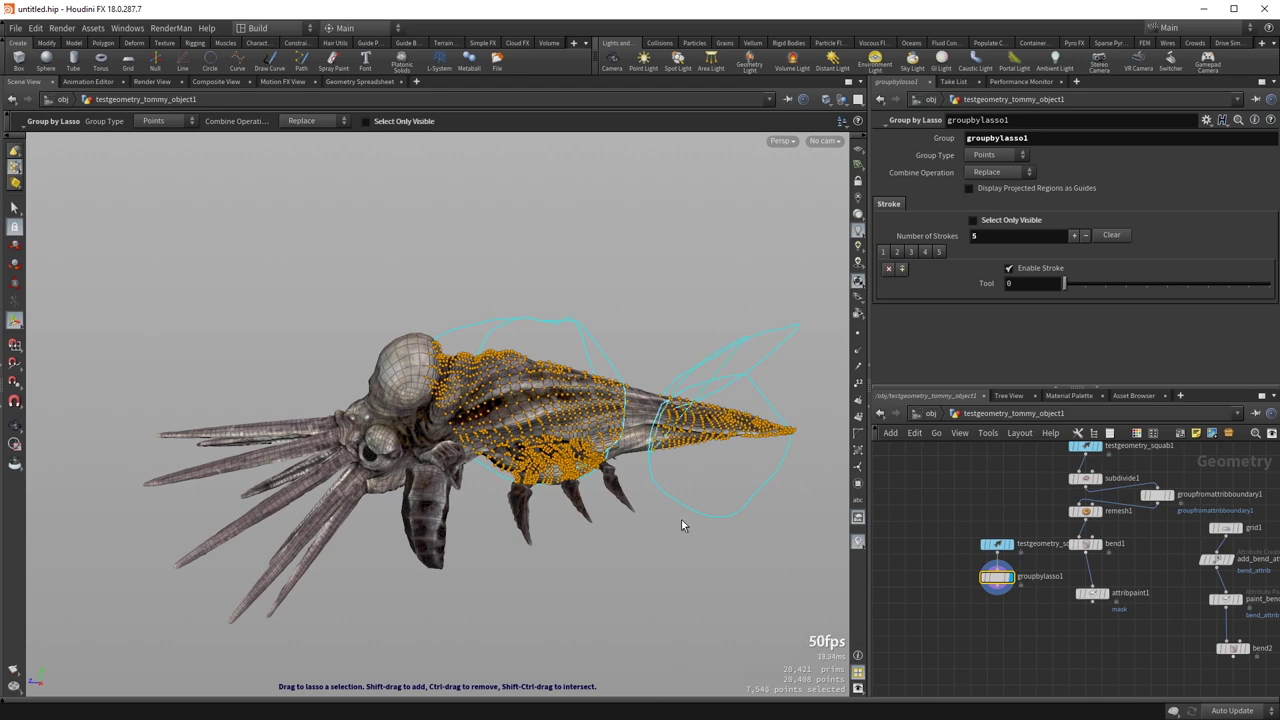
left_click_drag(584, 226, 505, 458, "alt")
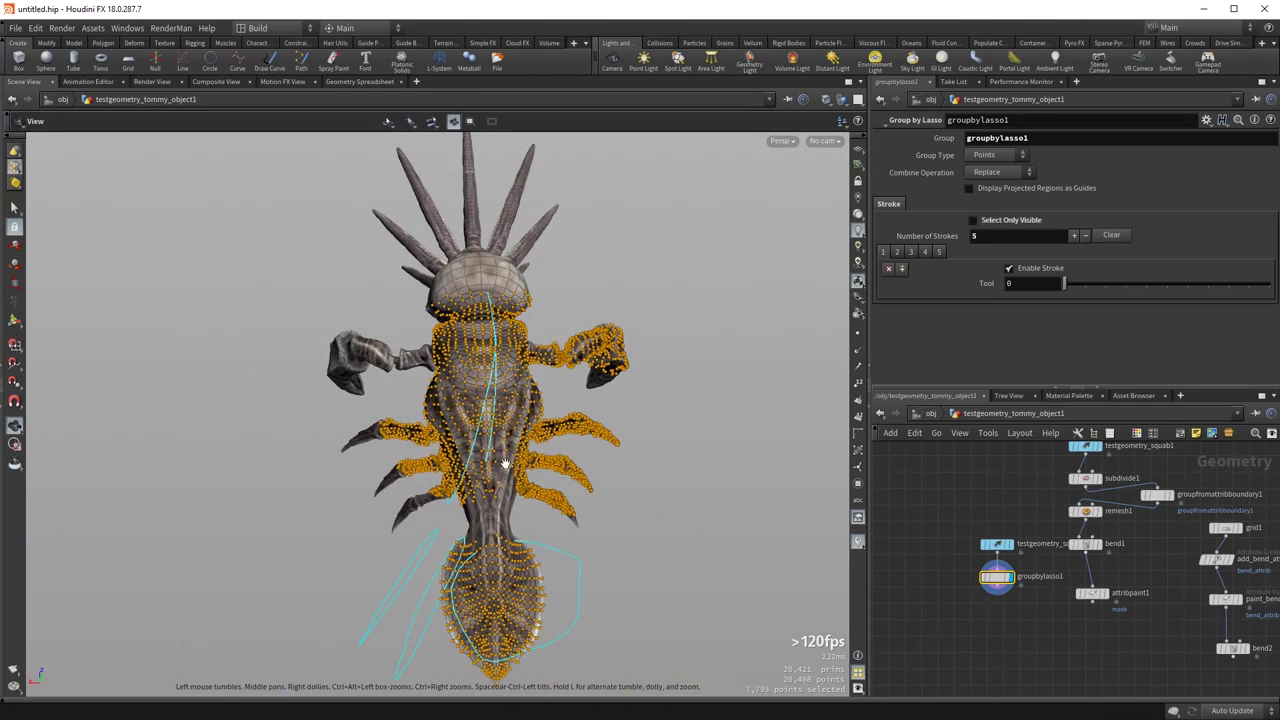
- Subtract points on the squab's selected claw and nearby limbs from the group with two removal lasso strokes
key("Return")
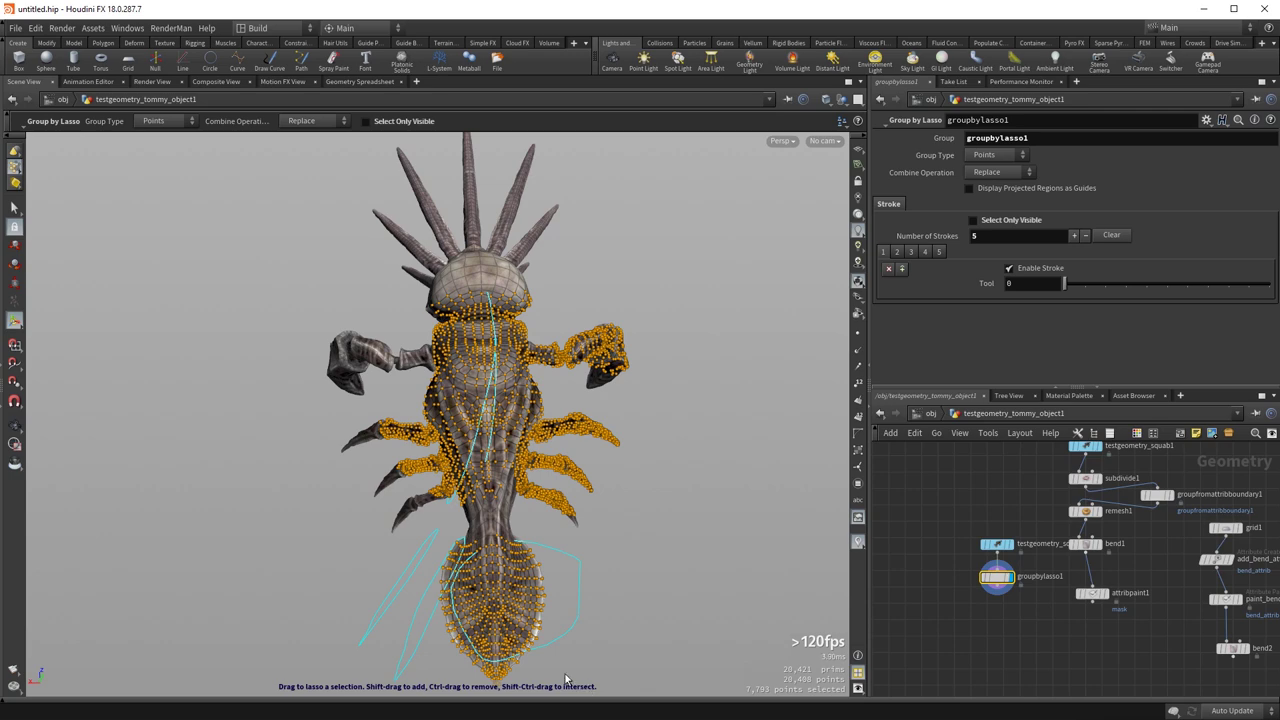
mouse_move(661, 334)
left_mouse_down()
mouse_move(579, 364)
mouse_move(706, 420)
mouse_move(620, 440)
mouse_move(645, 477)
left_mouse_up()
mouse_move(631, 560)
left_mouse_down("alt")
mouse_move(576, 440)
mouse_move(566, 460)
mouse_move(605, 536)
mouse_move(506, 455)
mouse_move(323, 457)
mouse_move(480, 500)
left_mouse_up("alt")
key("Return")
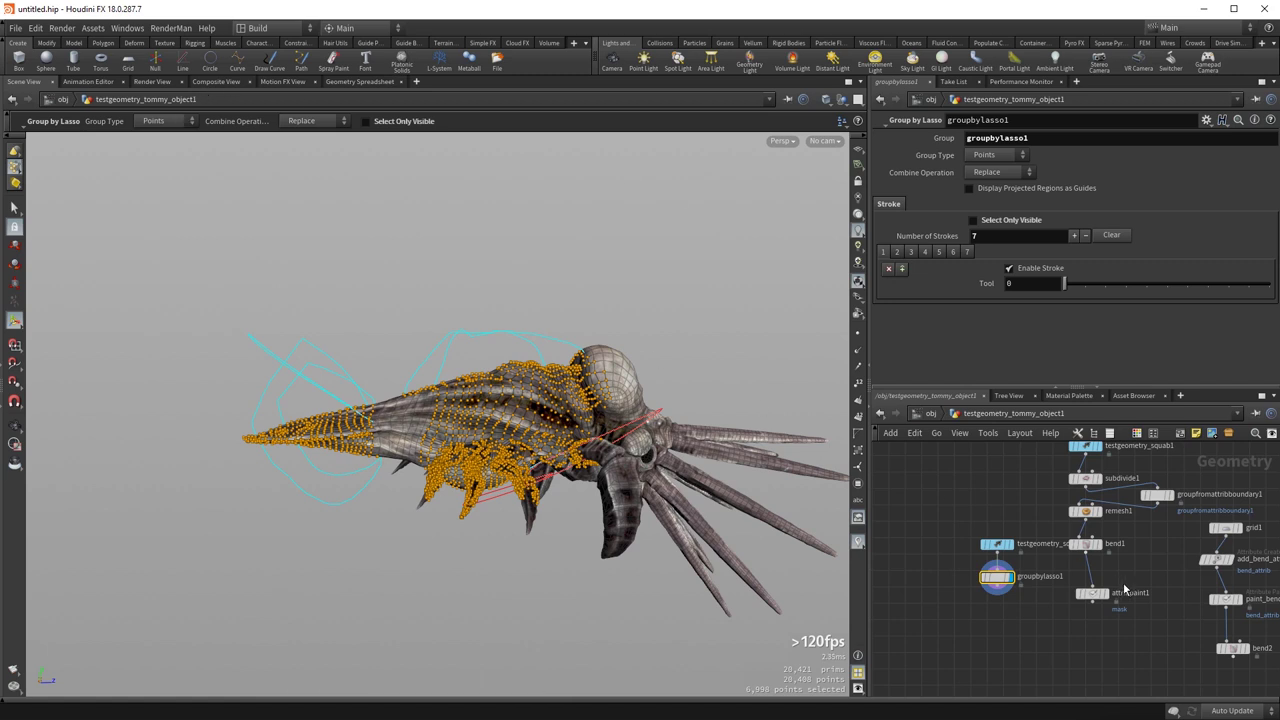
- Clear all lasso strokes and split the viewport into four views with the squab's head spikes framed
left_click(1111, 234)
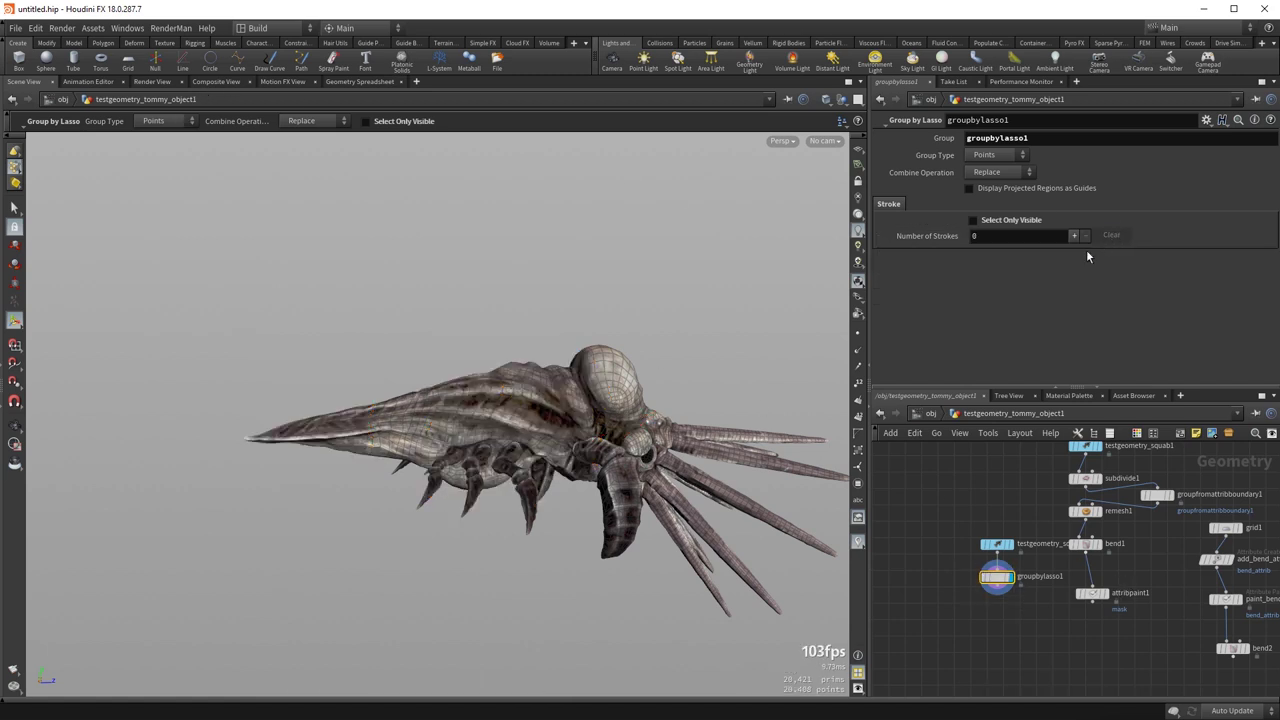
key("Escape")
mouse_move(694, 414)
middle_mouse_down()
mouse_move(337, 320)
mouse_move(454, 405)
middle_mouse_up()
left_click_drag(454, 405, 534, 409)
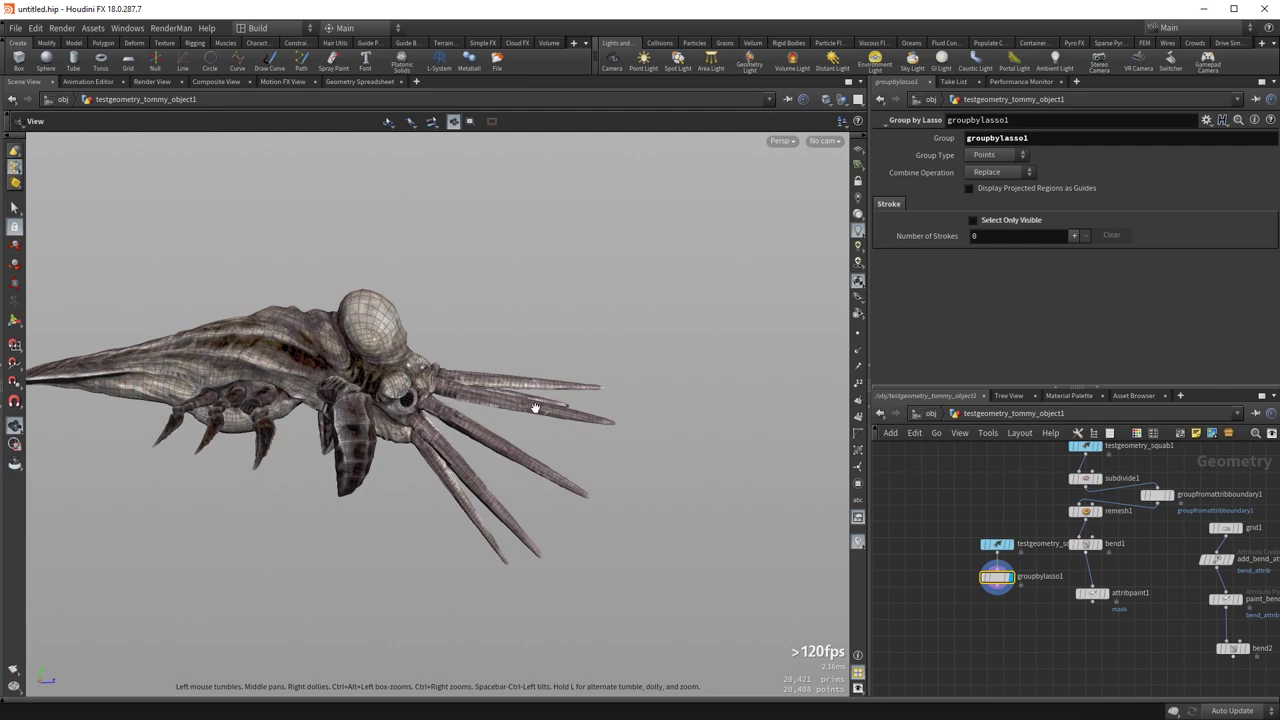
key("space+b")
key("space")
right_click_drag(279, 553, 348, 578)
right_click_drag(628, 536, 563, 586)
middle_click_drag(563, 586, 583, 553)
right_click_drag(583, 553, 611, 564)
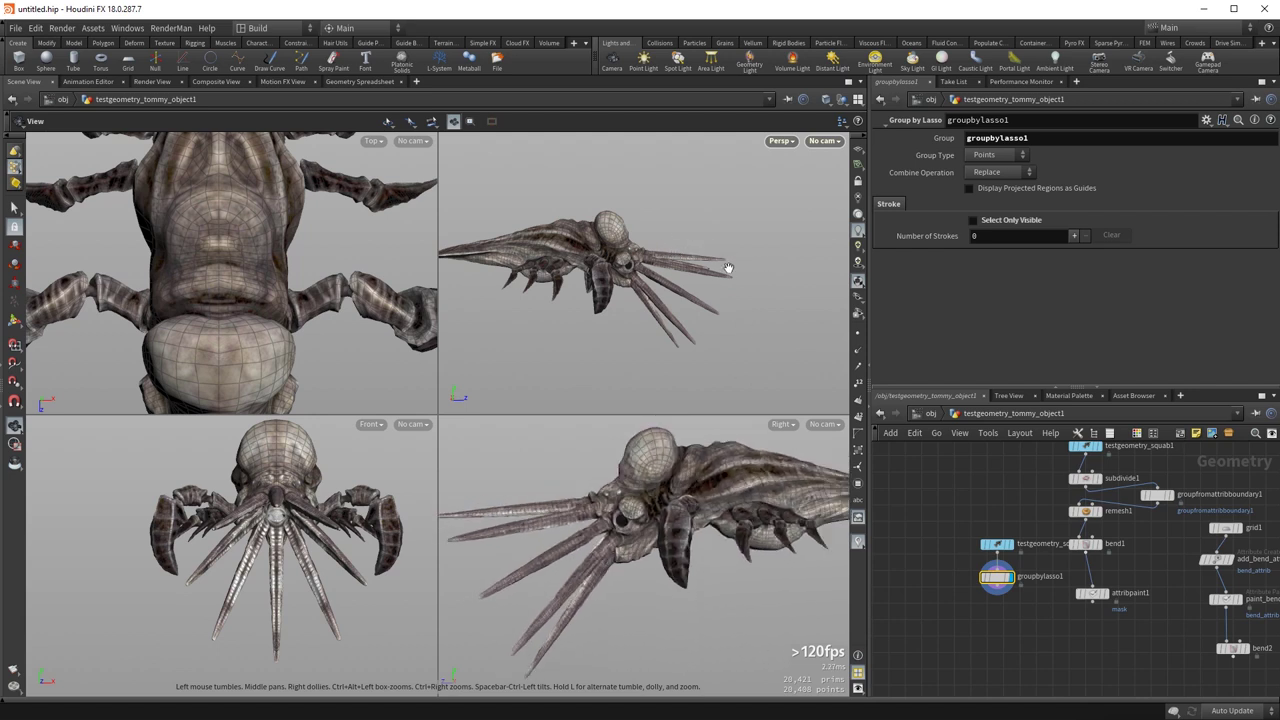
- Lasso the upper head spikes in the perspective view and intersect that selection with a lasso around the middle spike in the top view
key("Return")
mouse_move(733, 246)
left_mouse_down()
mouse_move(645, 255)
mouse_move(682, 277)
mouse_move(763, 261)
mouse_move(745, 278)
left_mouse_up()
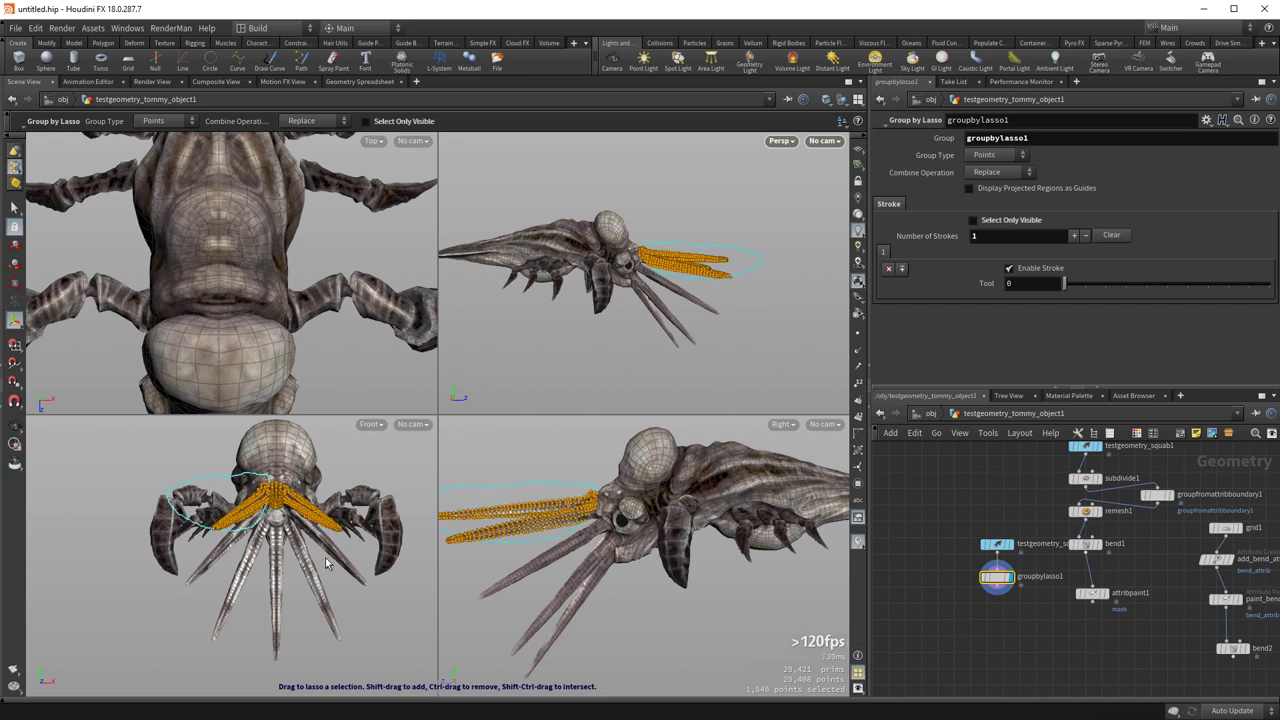
key("Escape")
scroll(220, 325, "down", 5)
mouse_move(222, 340)
middle_mouse_down()
mouse_move(181, 324)
mouse_move(164, 354)
middle_mouse_up()
key("Return")
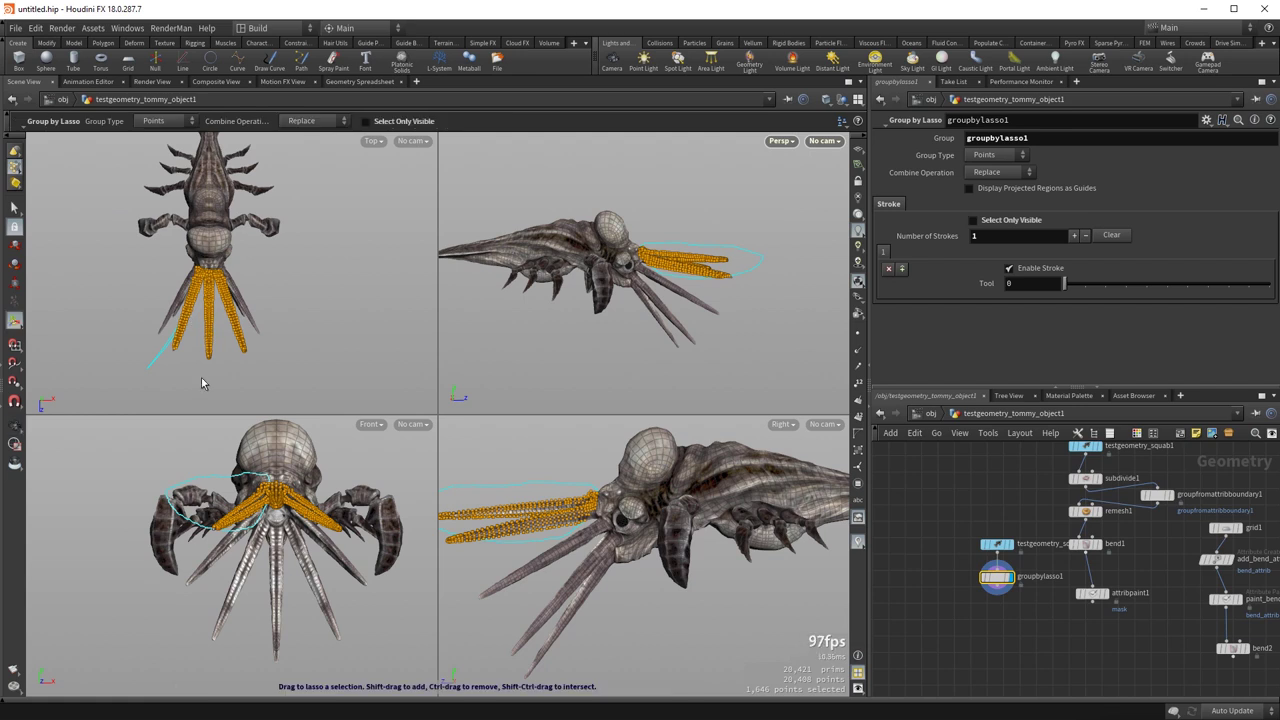
mouse_move(199, 377)
left_mouse_down()
mouse_move(210, 263)
mouse_move(222, 300)
mouse_move(208, 377)
left_mouse_up()
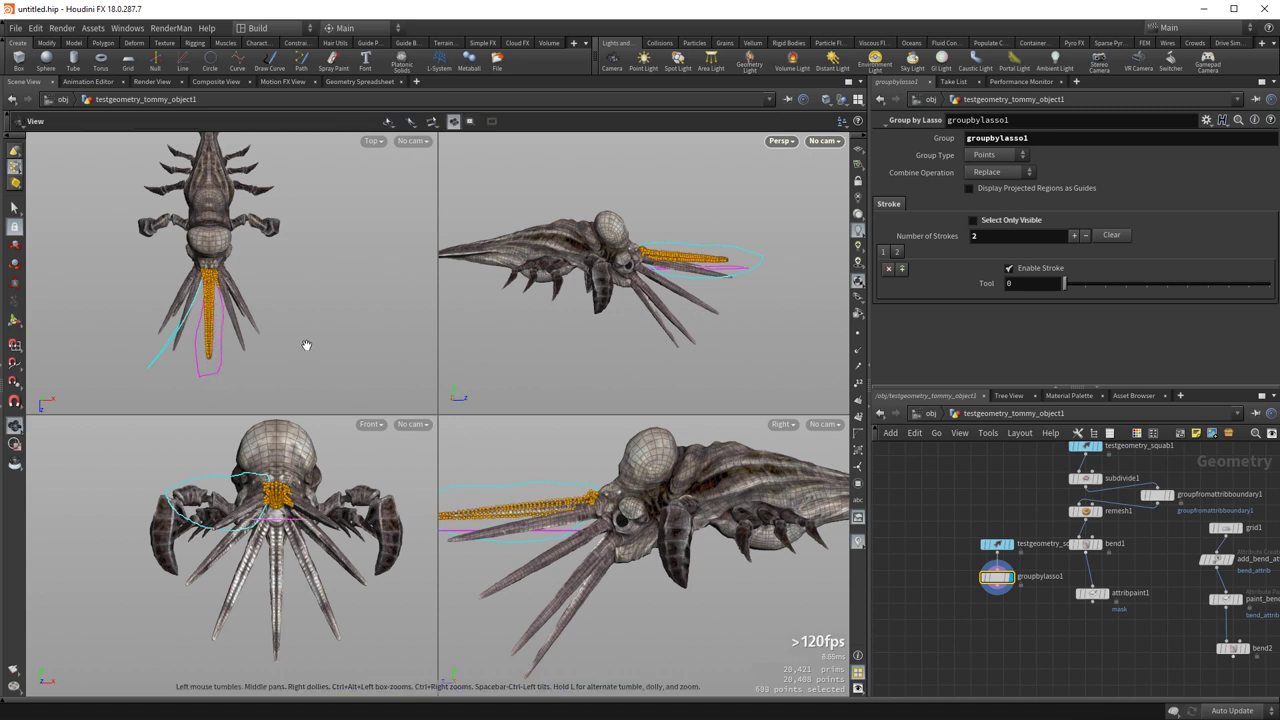
key("Escape")
mouse_move(714, 286)
left_mouse_down()
mouse_move(551, 258)
mouse_move(666, 303)
mouse_move(666, 263)
mouse_move(697, 342)
mouse_move(711, 271)
mouse_move(660, 300)
mouse_move(618, 378)
left_mouse_up()
key("Return")
mouse_move(406, 286)
left_mouse_down()
mouse_move(563, 414)
mouse_move(605, 393)
mouse_move(577, 457)
left_mouse_up()
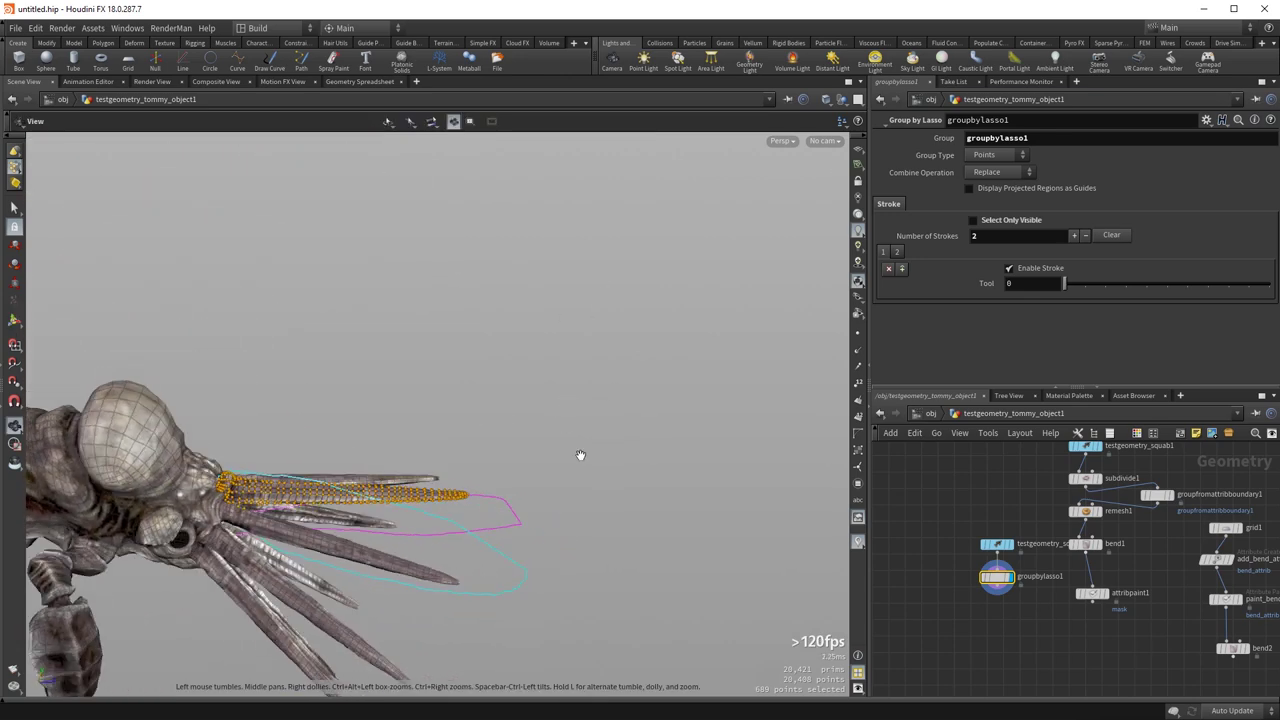
key("Return")
- Swap the network and parameter panes and open the Type Properties of groupbylasso1 at its parameter definitions
right_click(995, 579)
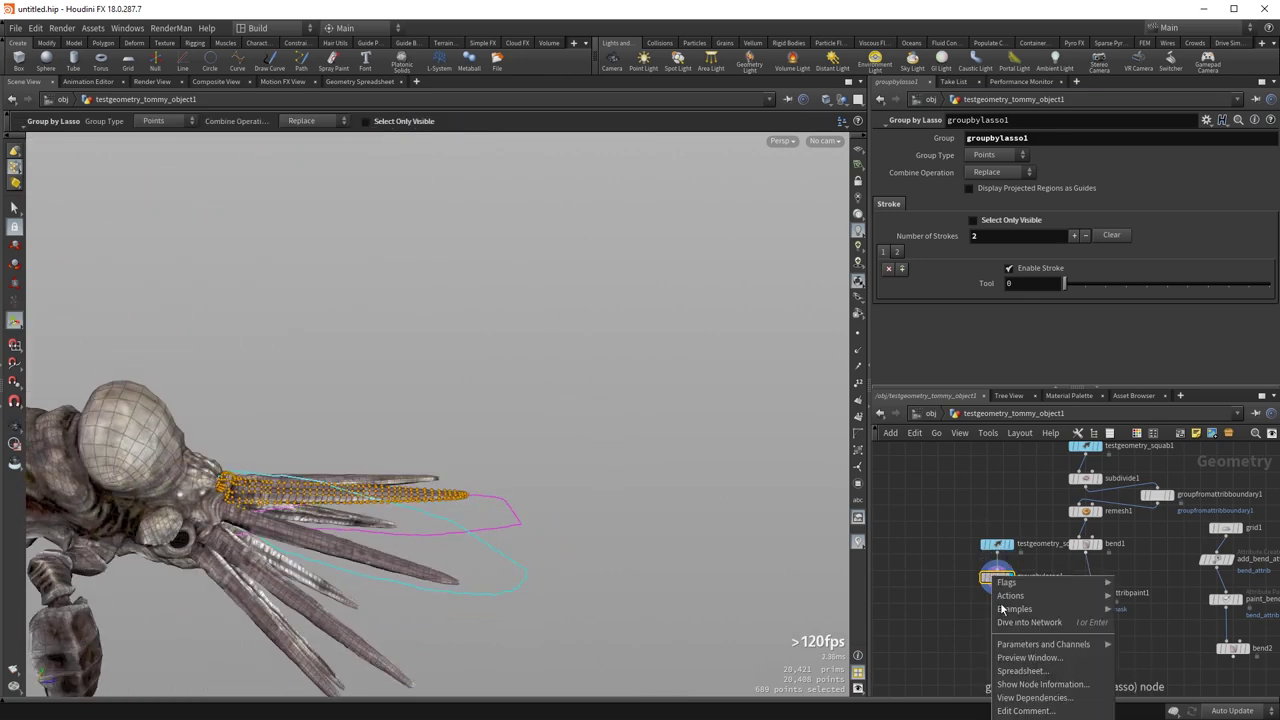
left_click(966, 559)
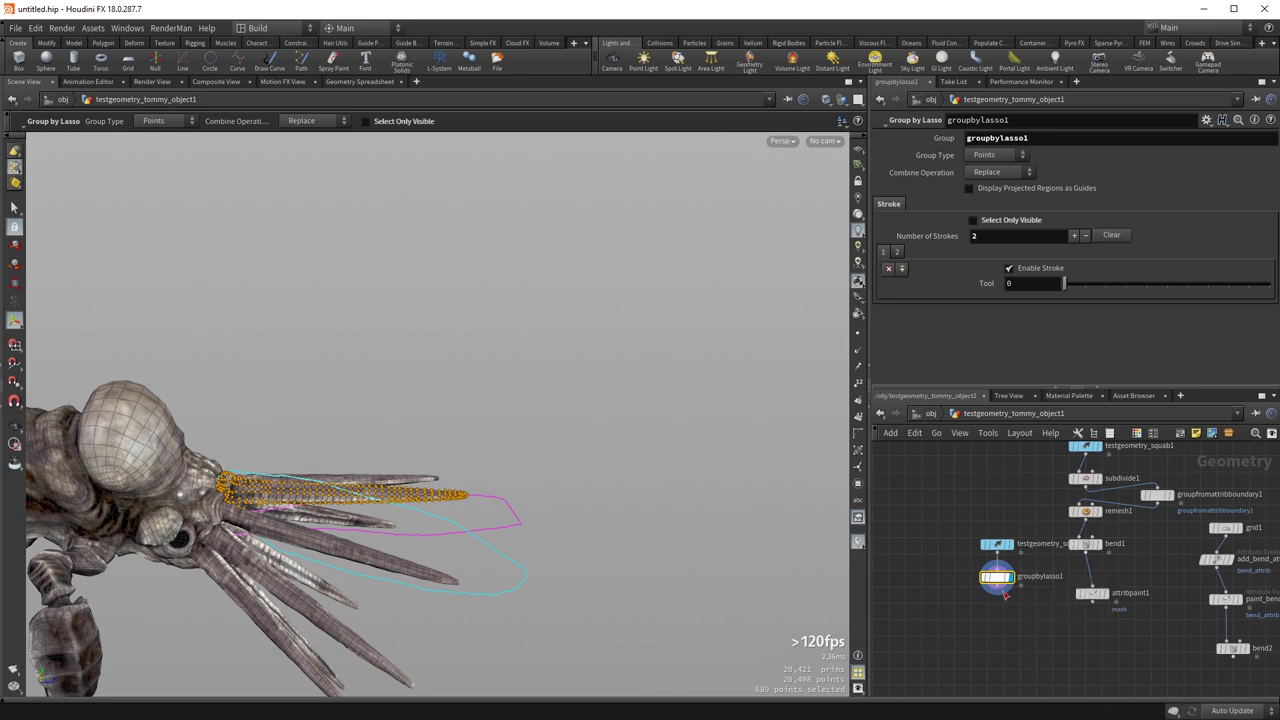
left_click(1080, 391)
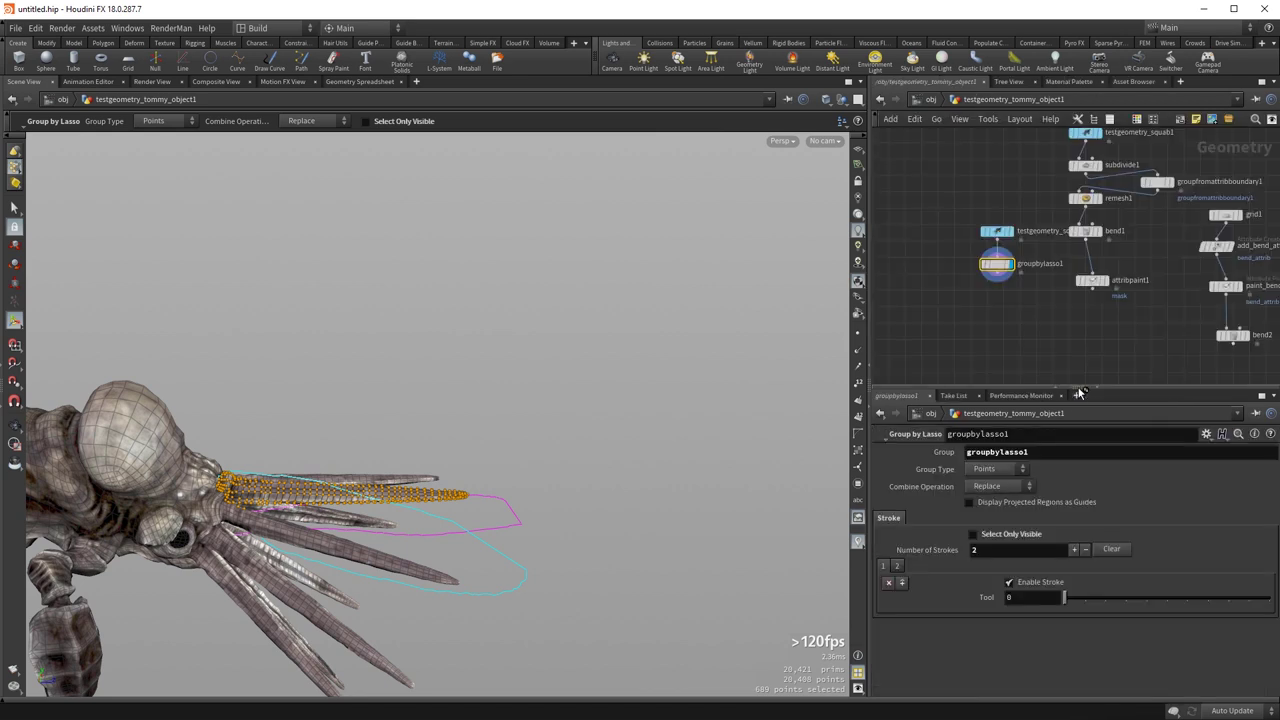
right_click(997, 266)
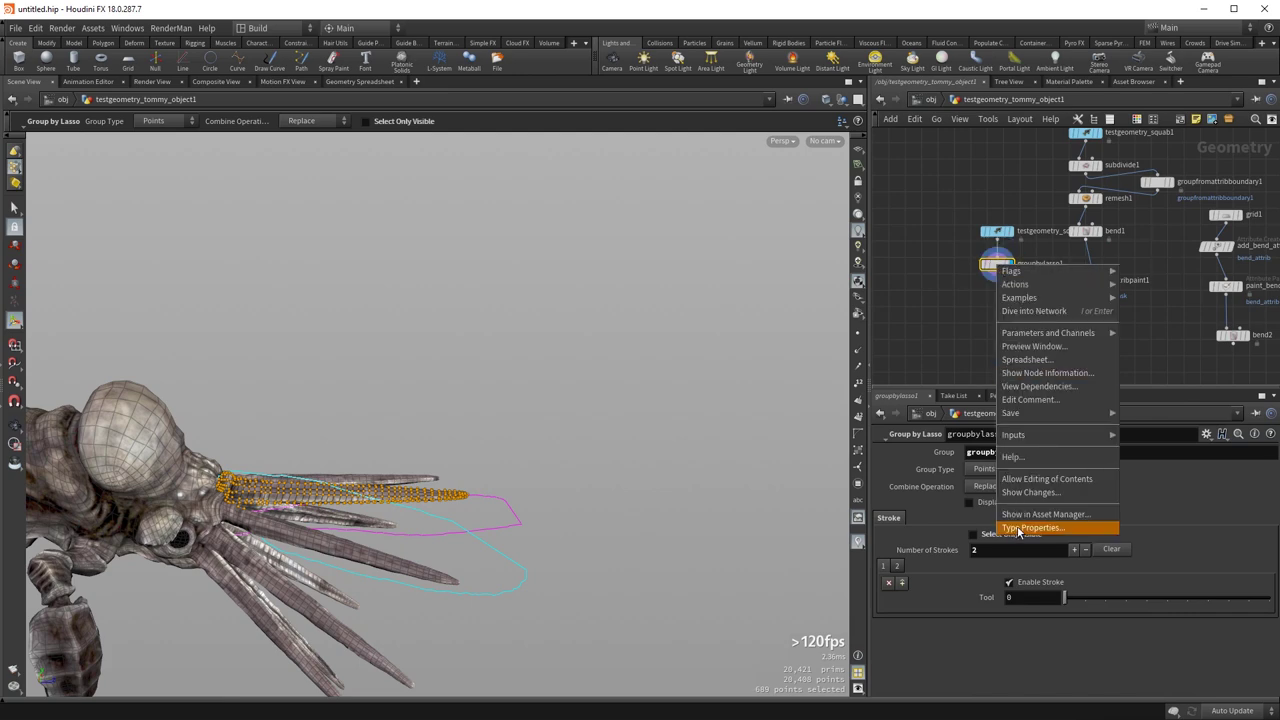
left_click(1016, 531)
left_click_drag(886, 282, 494, 137)
left_click(293, 226)
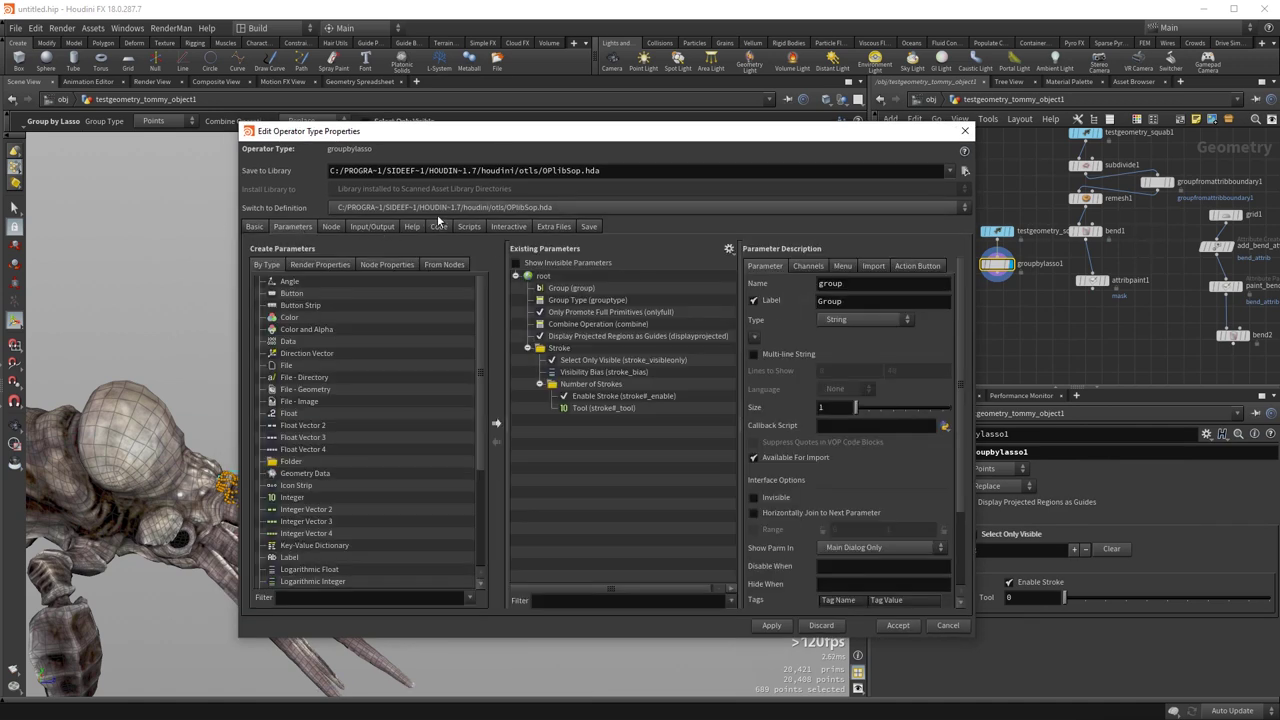
- Look over the asset's script event handler options and bring up its viewer state code
left_click(499, 227)
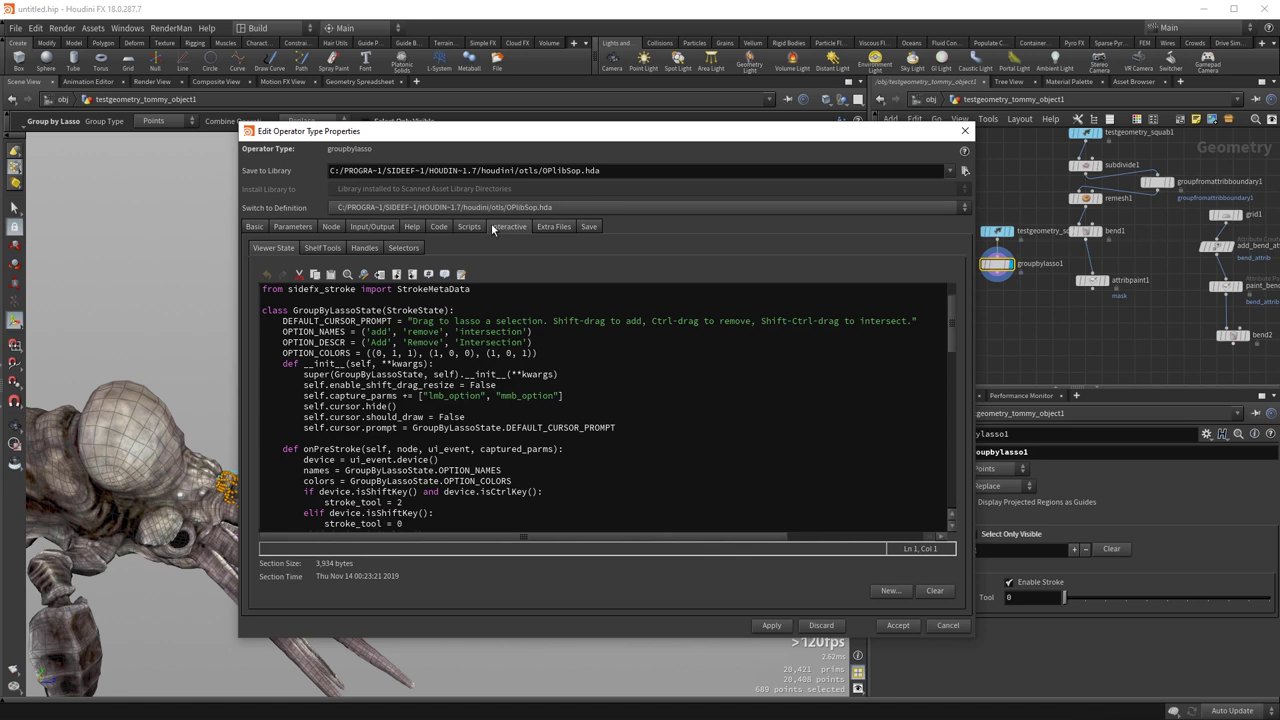
left_click(468, 227)
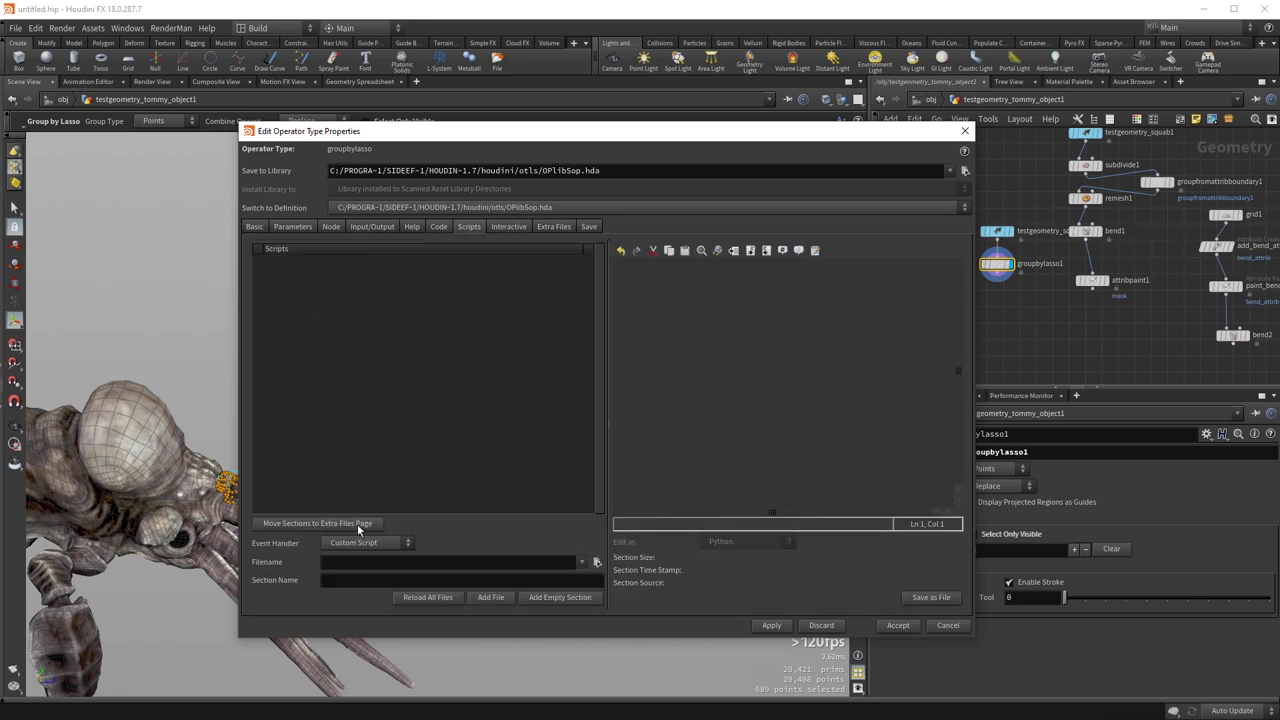
left_click(362, 542)
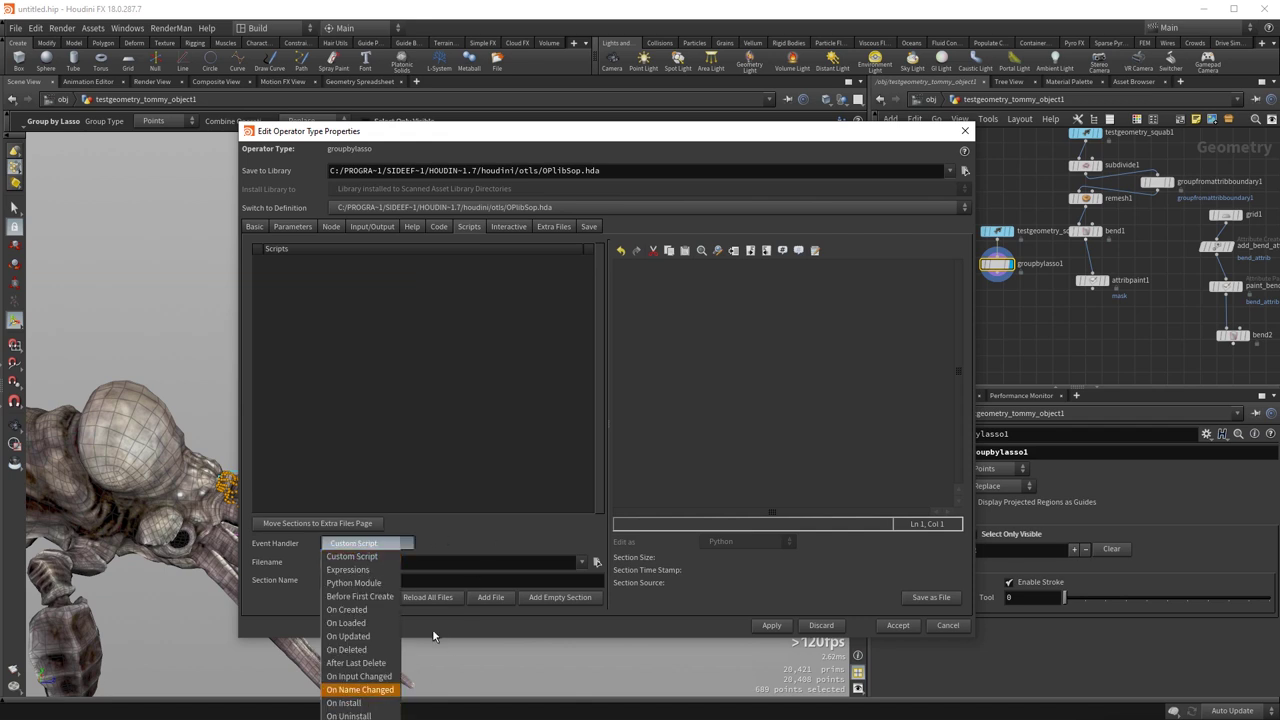
left_click(526, 311)
left_click(505, 228)
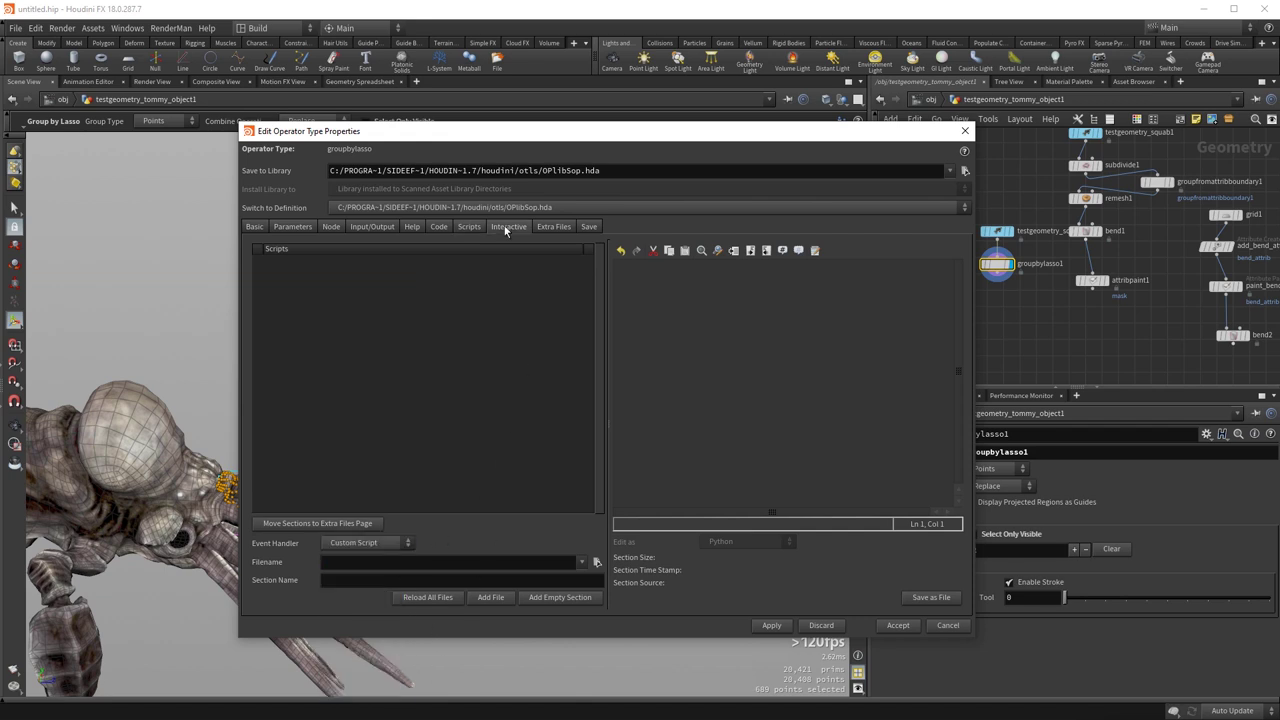
left_click(506, 227)
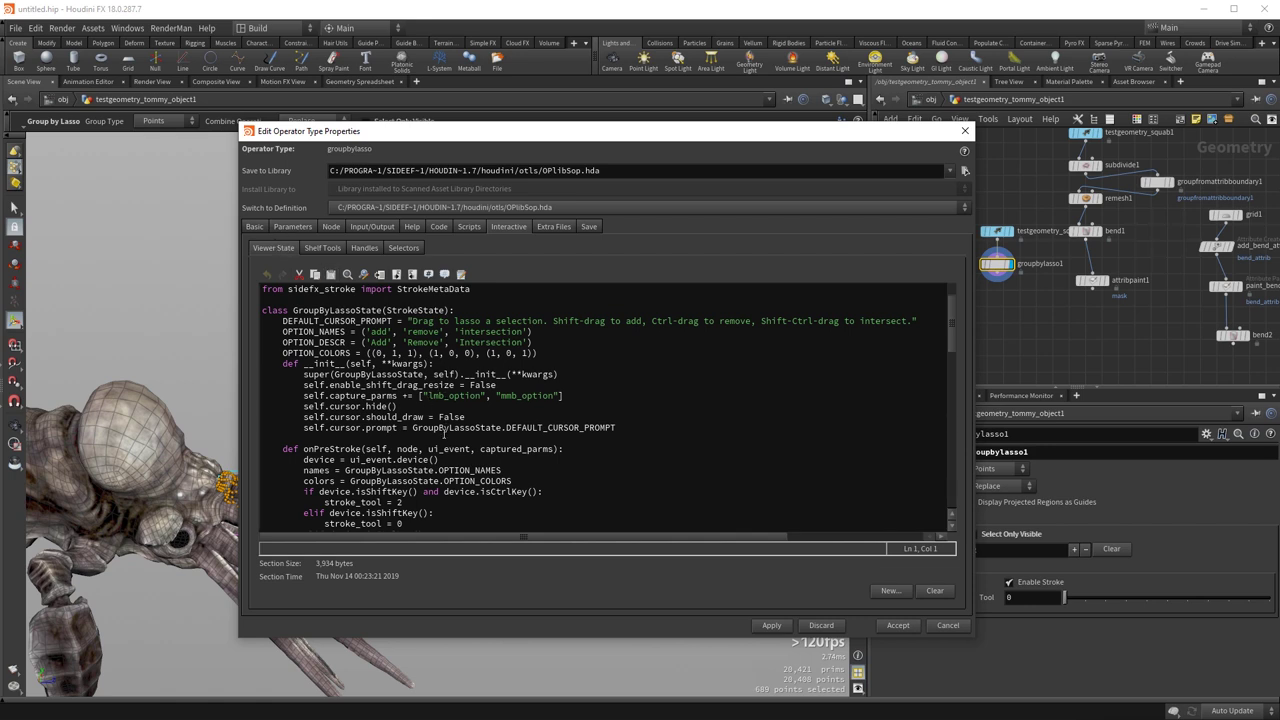
- Examine the GroupByLassoState class declaration and the StrokeState class it inherits from
scroll(489, 403, "down", 2)
scroll(322, 340, "up", 3)
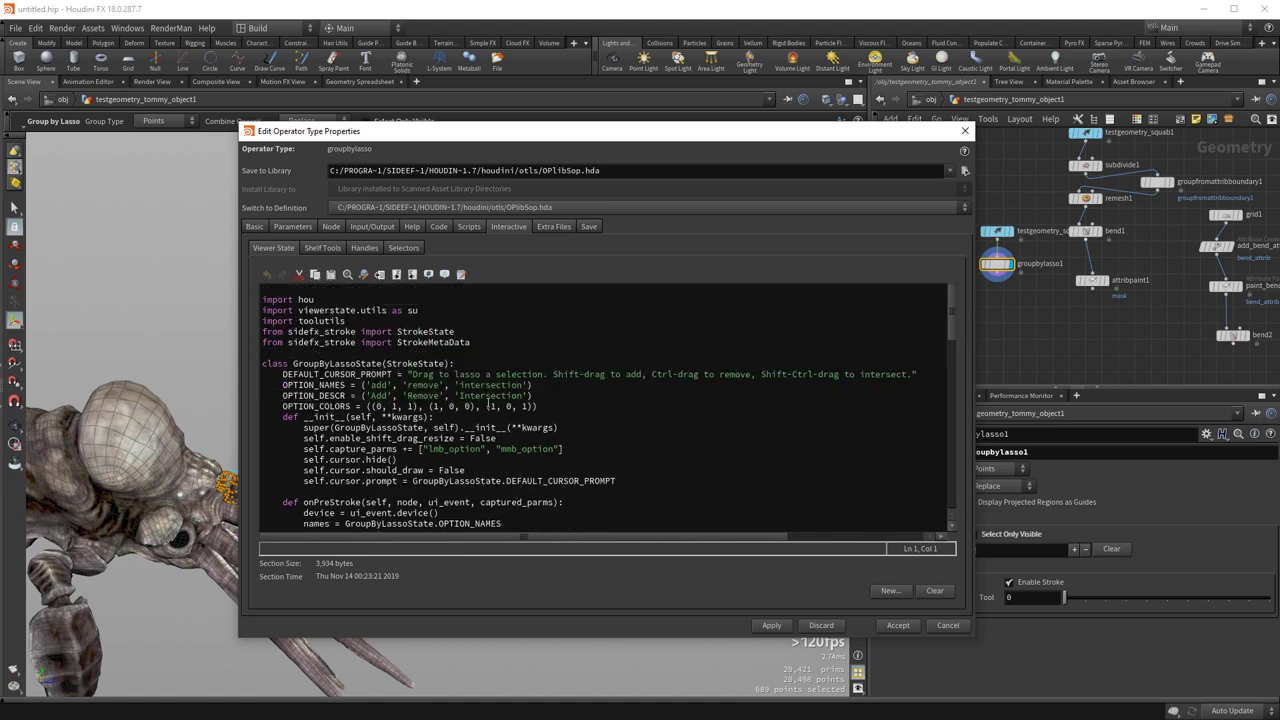
left_click_drag(293, 364, 414, 364)
left_click(386, 364)
left_click_drag(385, 364, 449, 364)
left_click(470, 364)
scroll(383, 363, "down", 1)
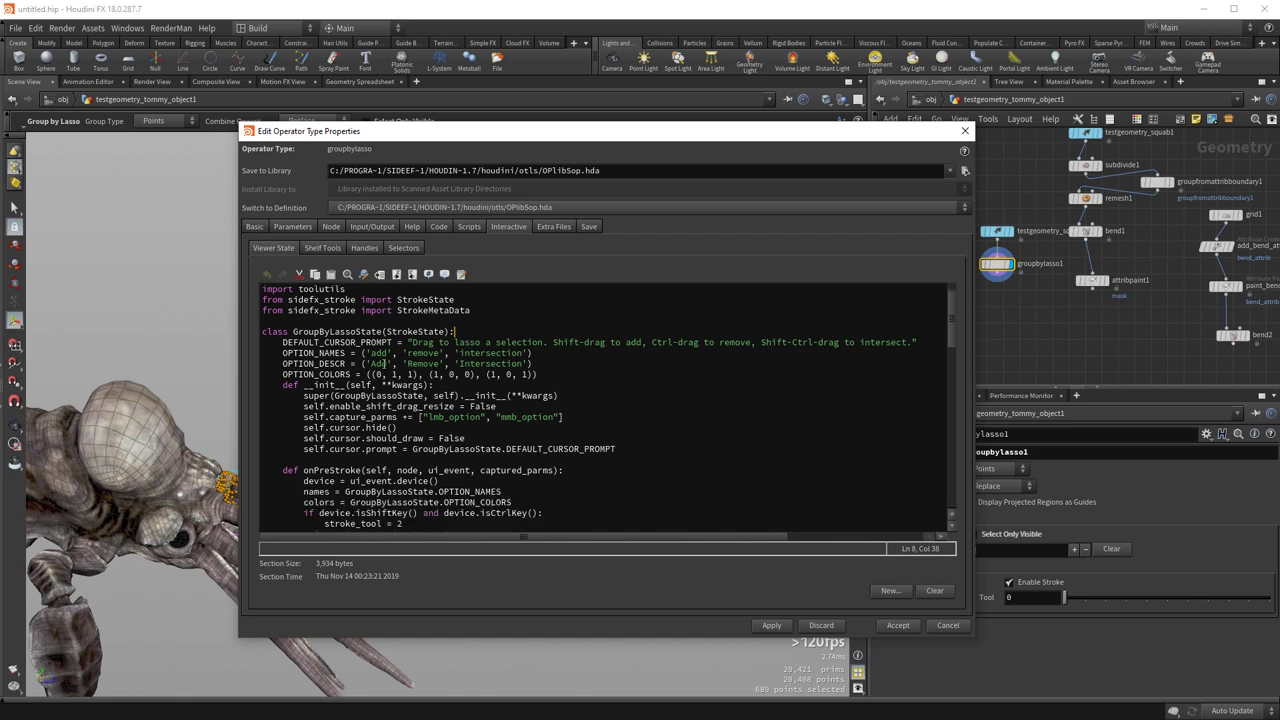
- Examine the onPreStroke and onPostStroke handlers in the viewer state code
scroll(383, 363, "down", 4)
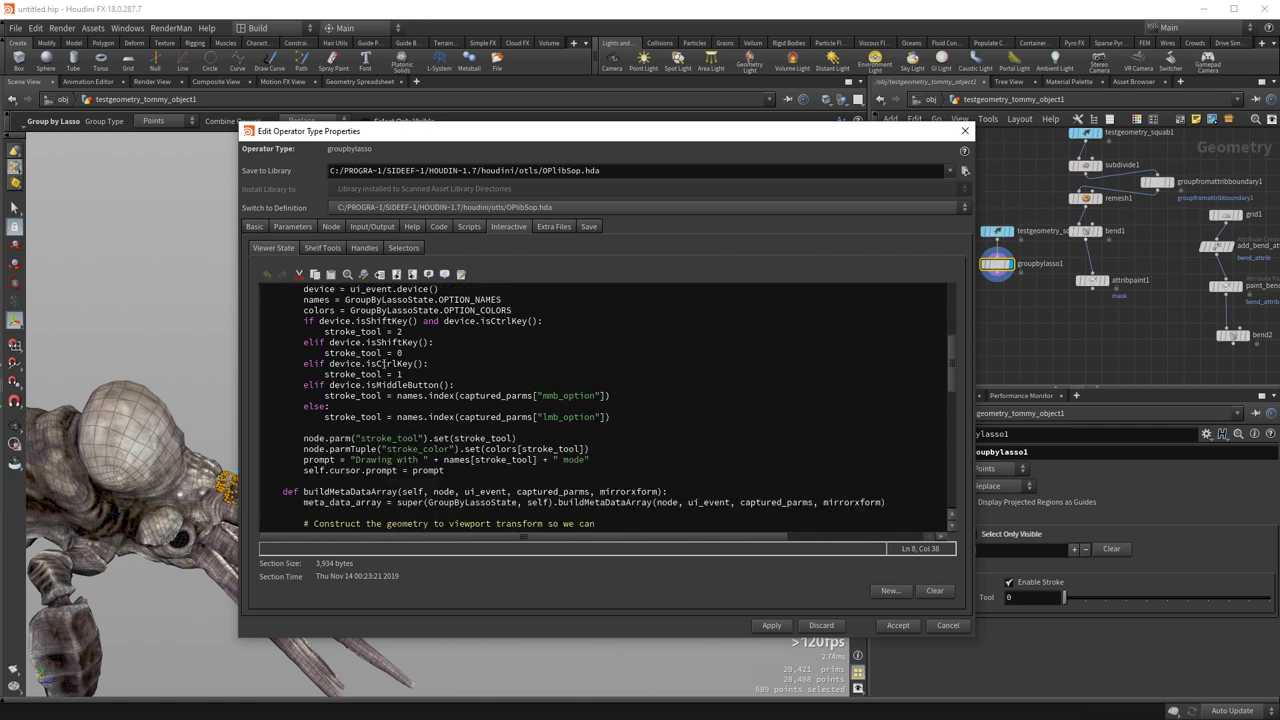
left_click_drag(300, 342, 362, 342)
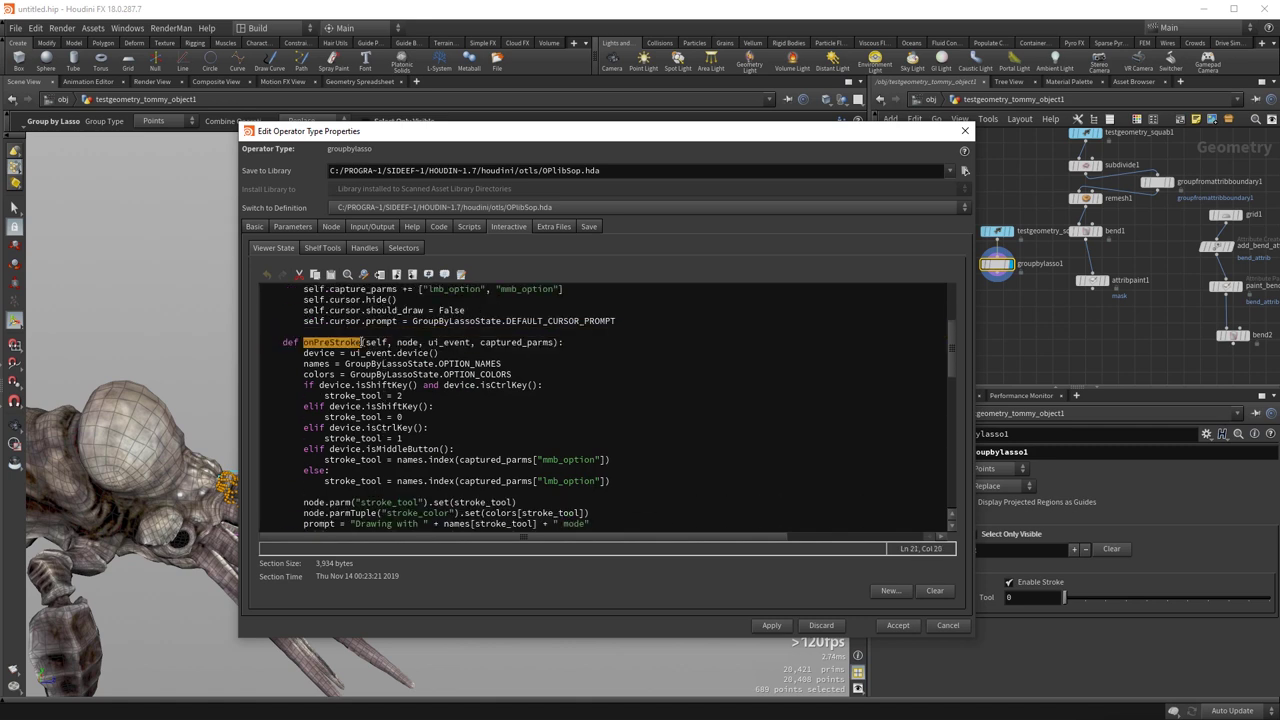
scroll(340, 368, "up", 2)
scroll(342, 368, "down", 9)
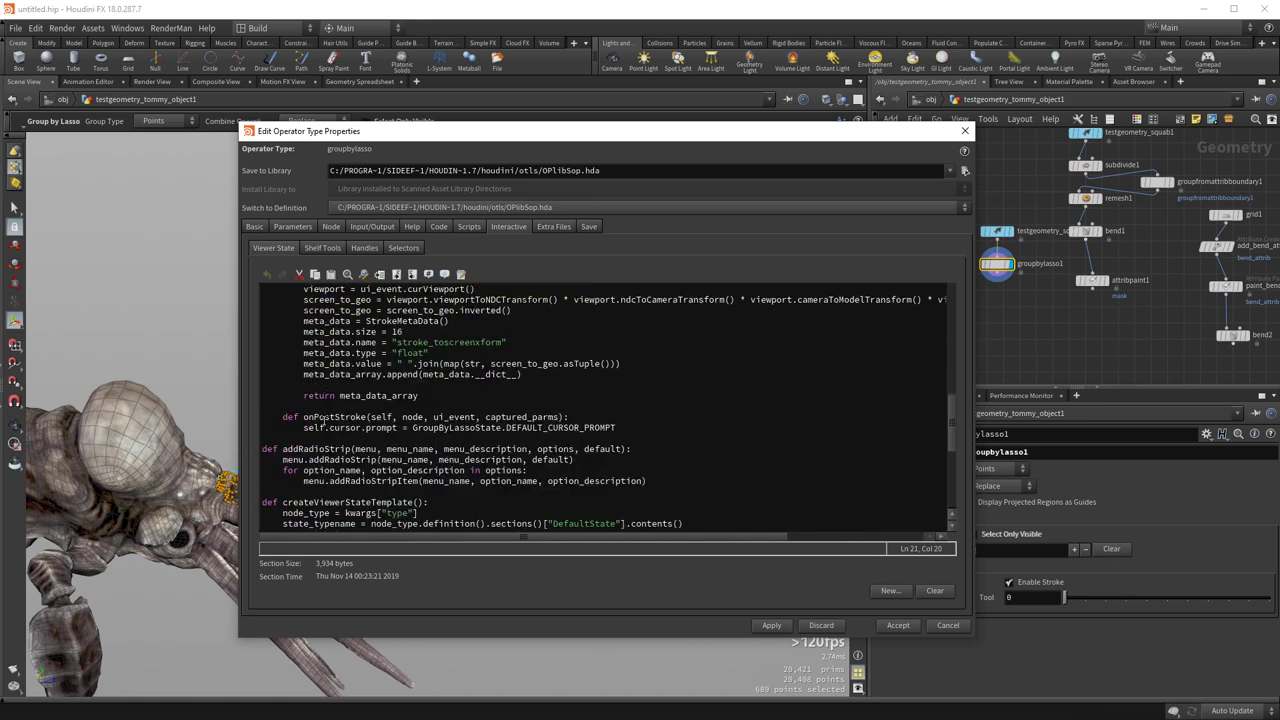
left_click_drag(304, 417, 356, 417)
left_click(356, 417)
scroll(490, 433, "up", 15)
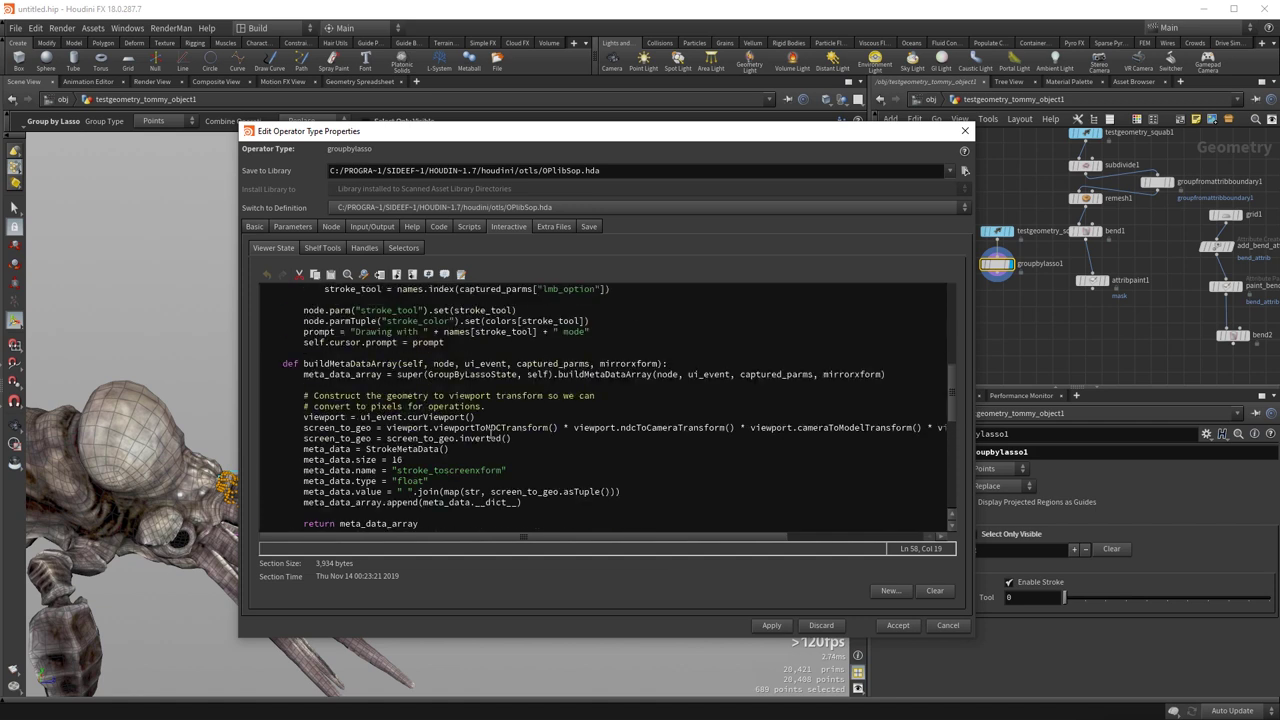
- Review the class's __init__ settings, including capture_parms, and read through the remaining viewer state functions
scroll(490, 433, "up", 1)
scroll(490, 433, "down", 1)
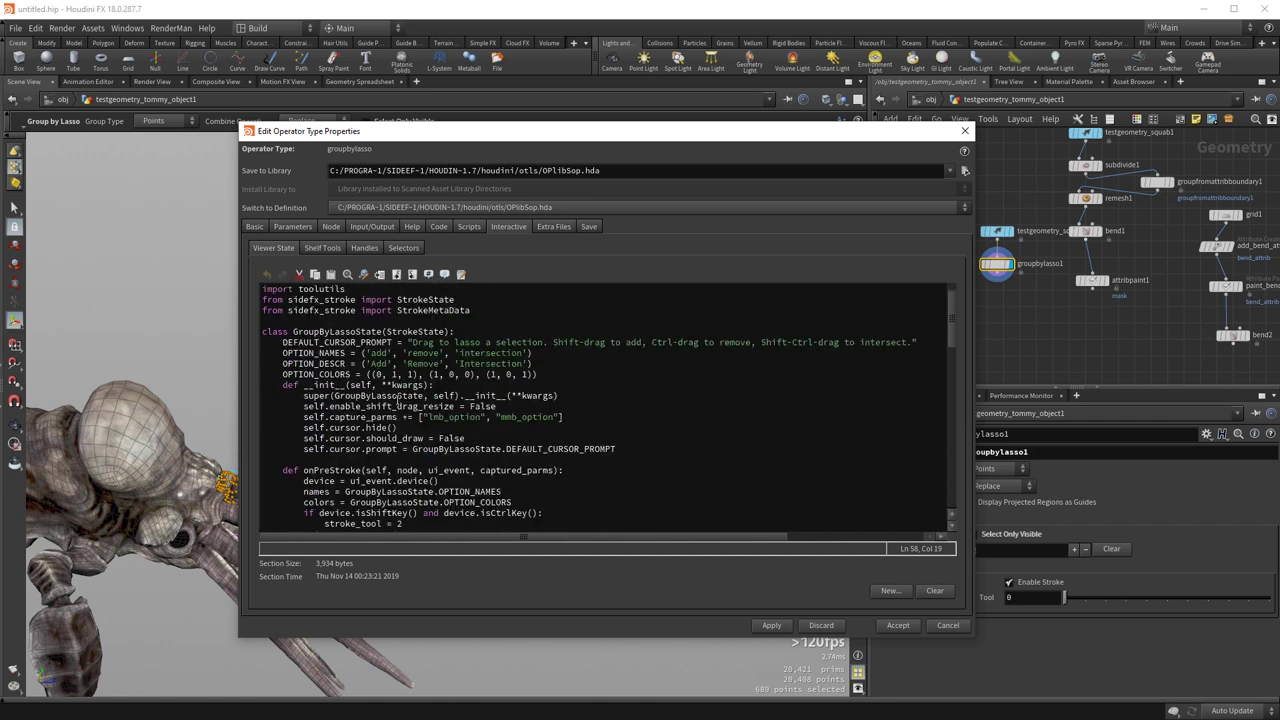
left_click_drag(315, 426, 382, 417)
left_click(382, 417)
scroll(355, 436, "down", 1)
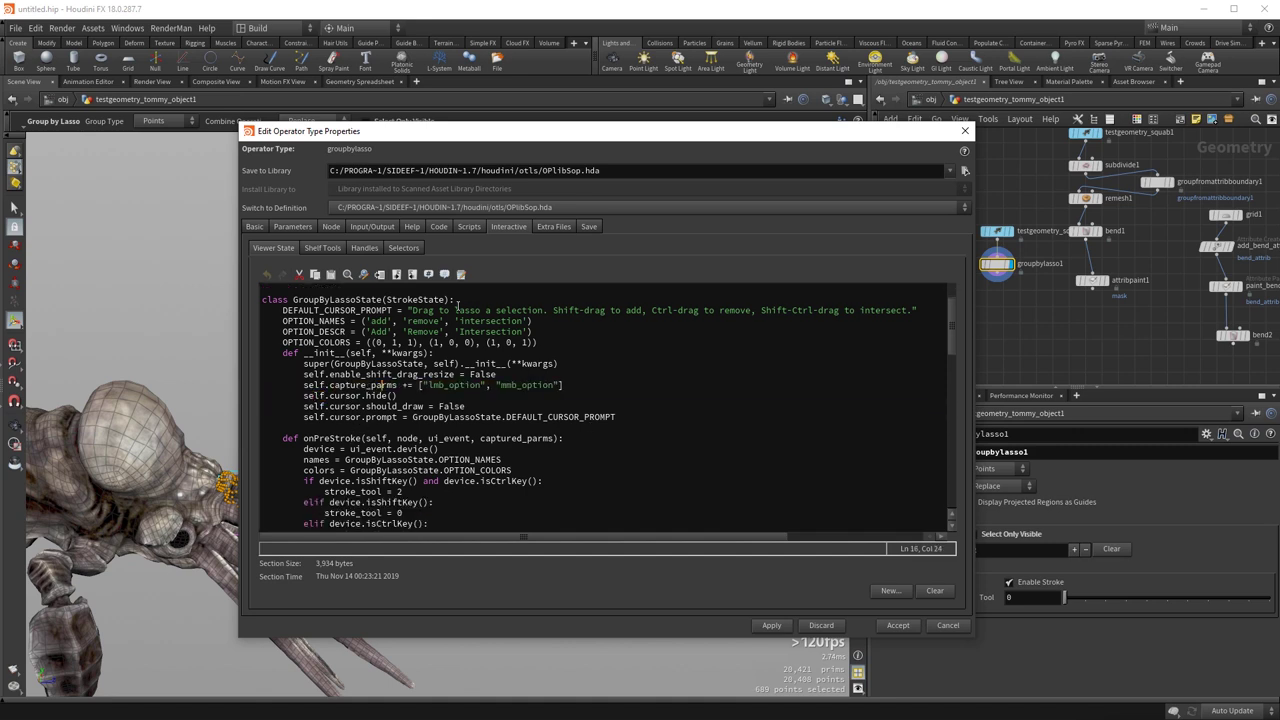
scroll(449, 418, "down", 2)
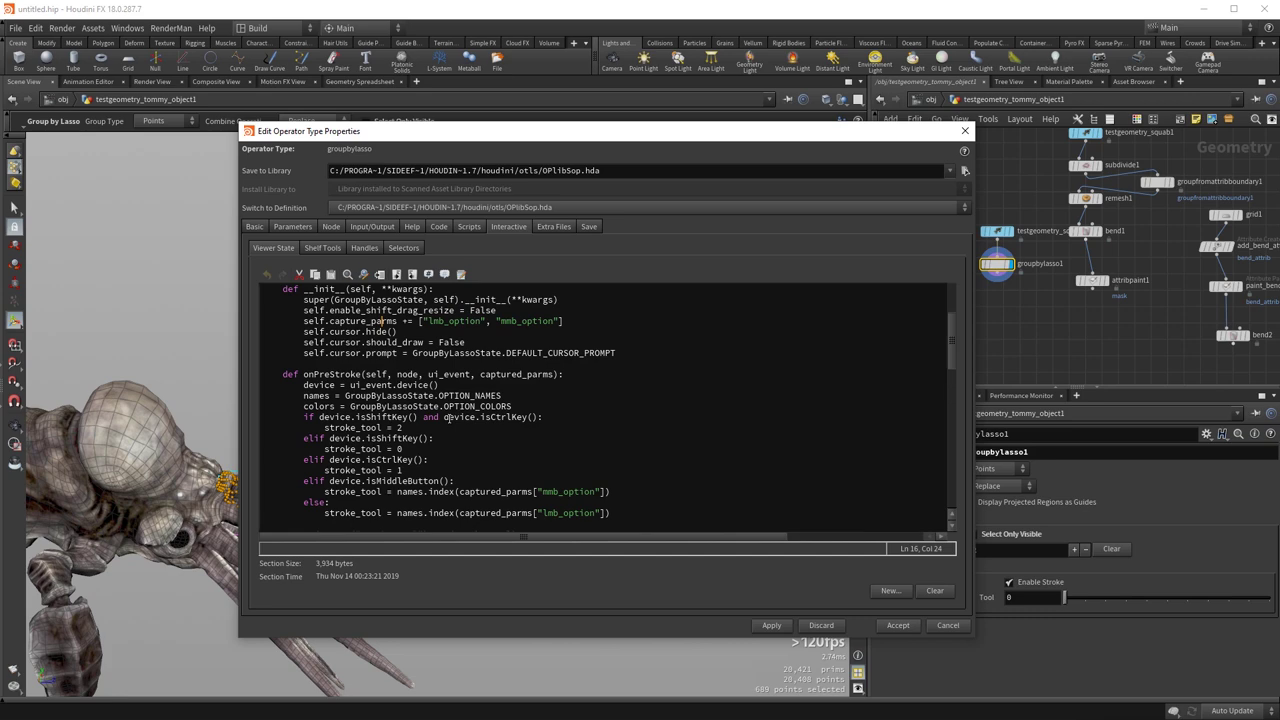
scroll(449, 417, "down", 10)
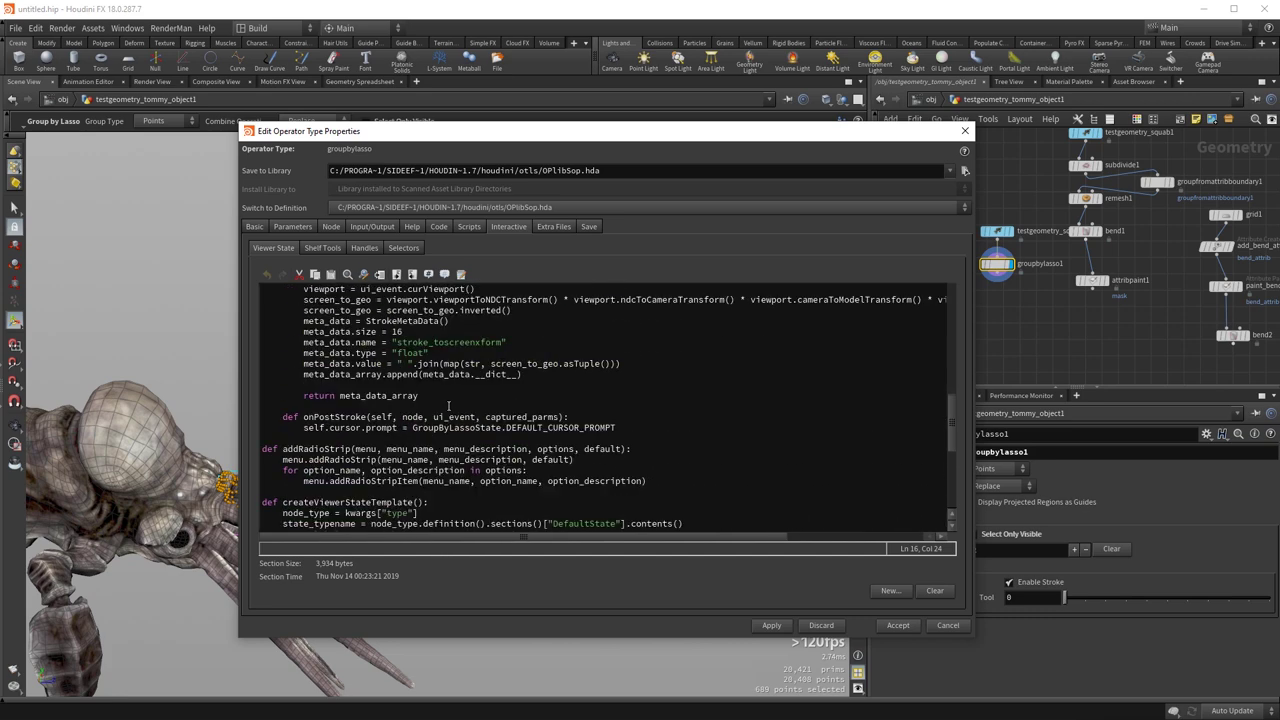
scroll(449, 405, "down", 2)
scroll(449, 405, "up", 7)
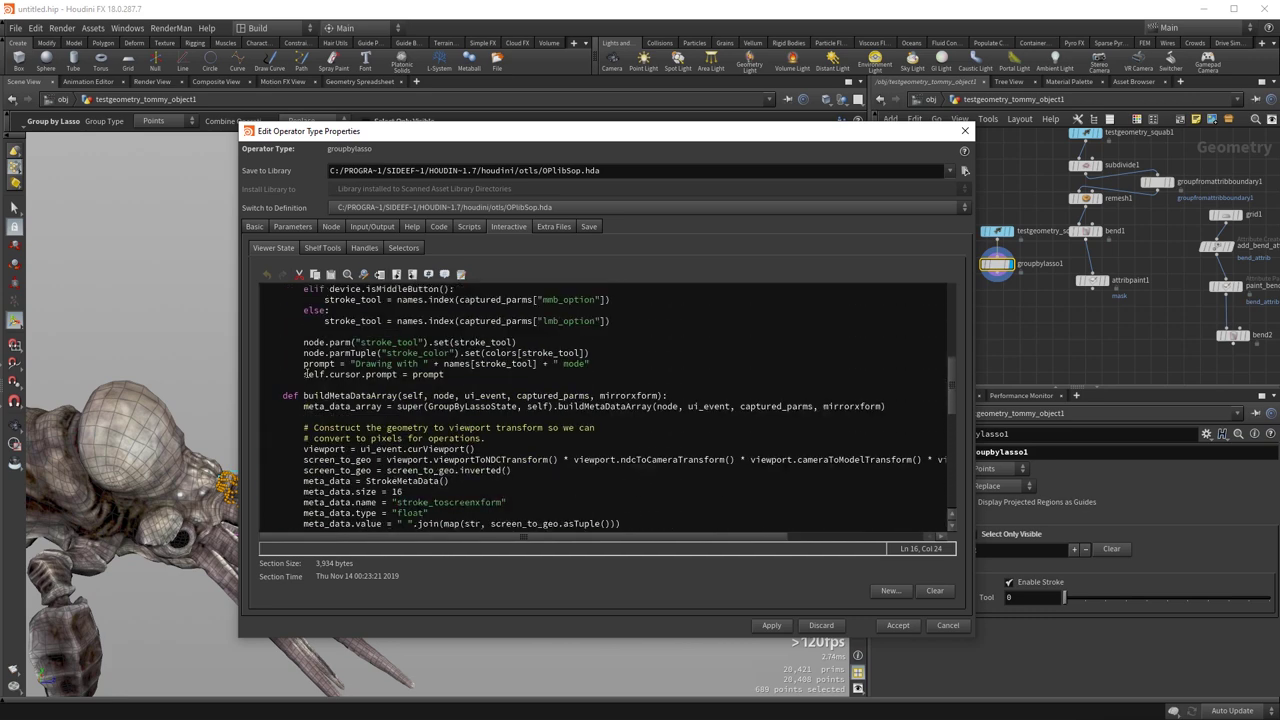
scroll(306, 373, "up", 3)
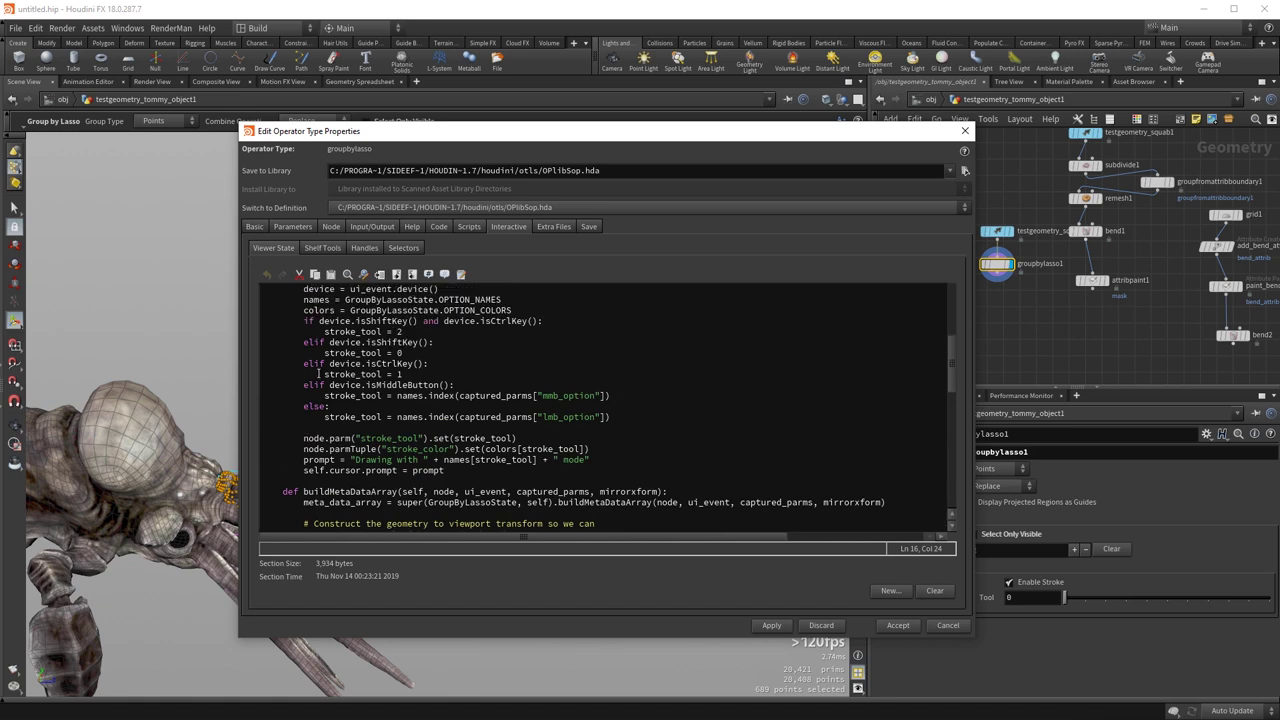
scroll(458, 388, "up", 2)
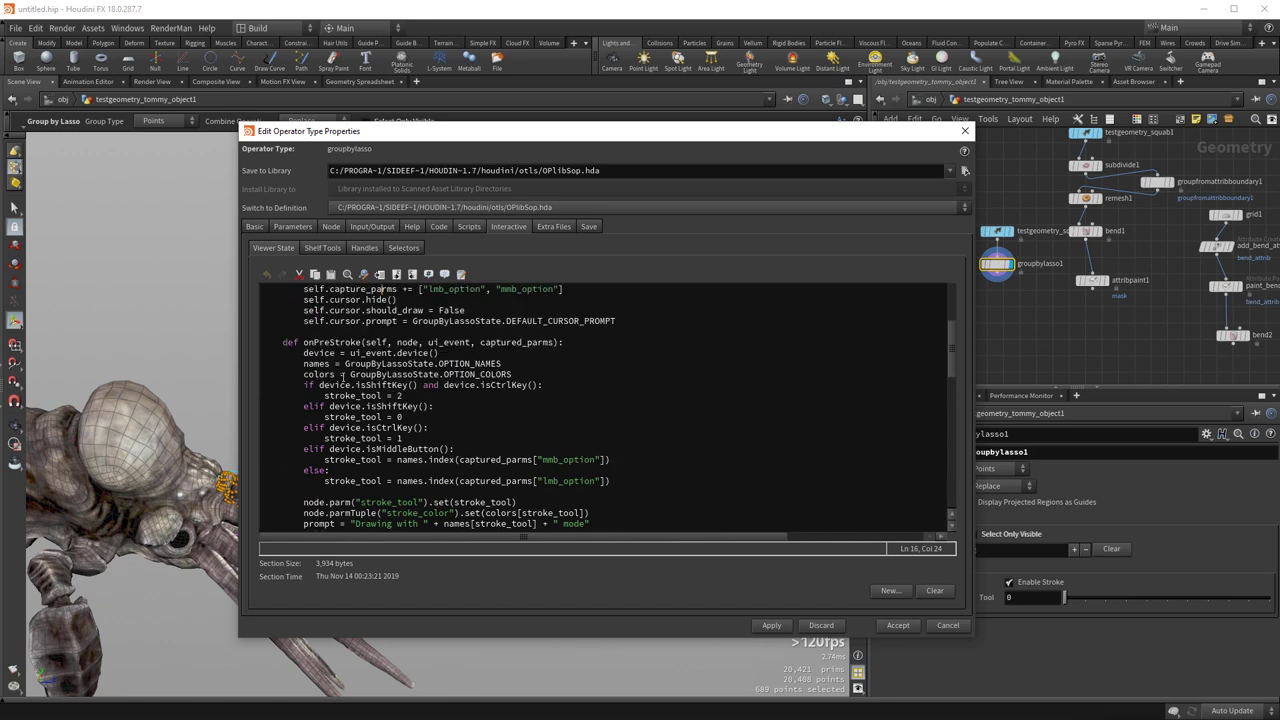
- Examine the onPreStroke stroke options and the buildMetaDataArray function, and close the type properties without applying changes
left_click_drag(349, 374, 523, 405)
left_click(521, 405)
scroll(368, 406, "down", 4)
scroll(370, 402, "down", 3)
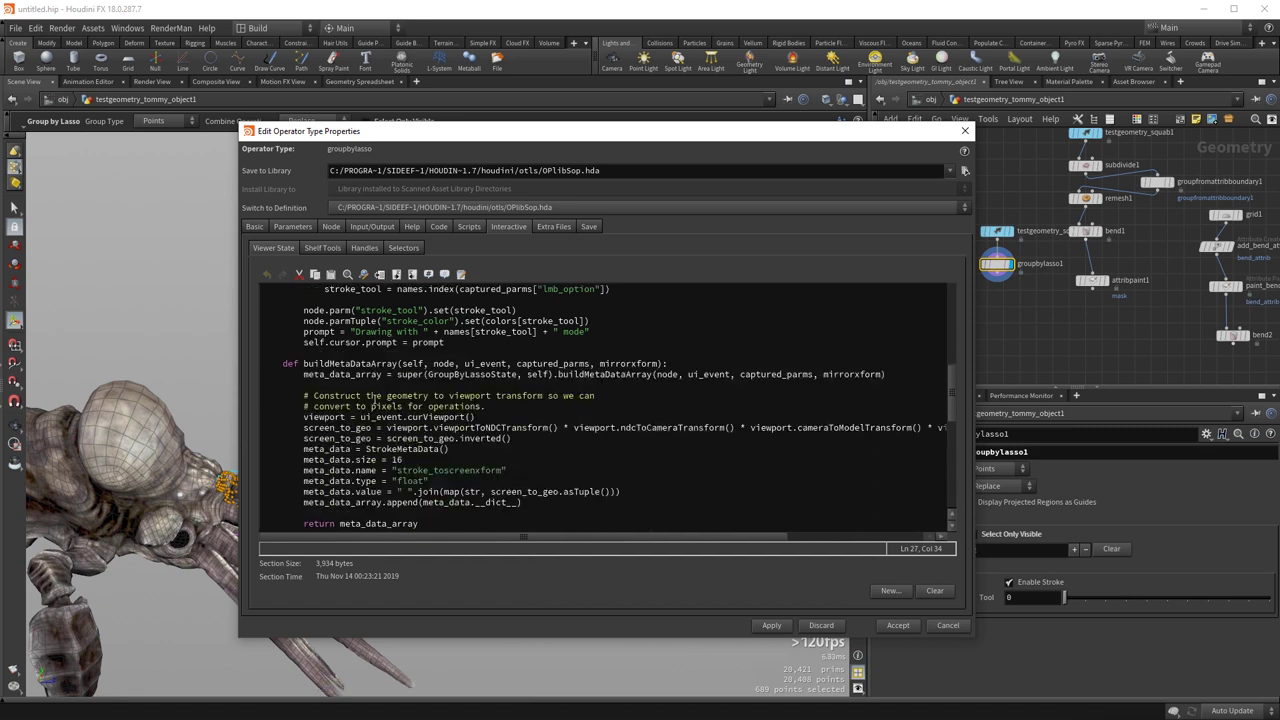
left_click_drag(305, 325, 433, 332)
left_click(433, 332)
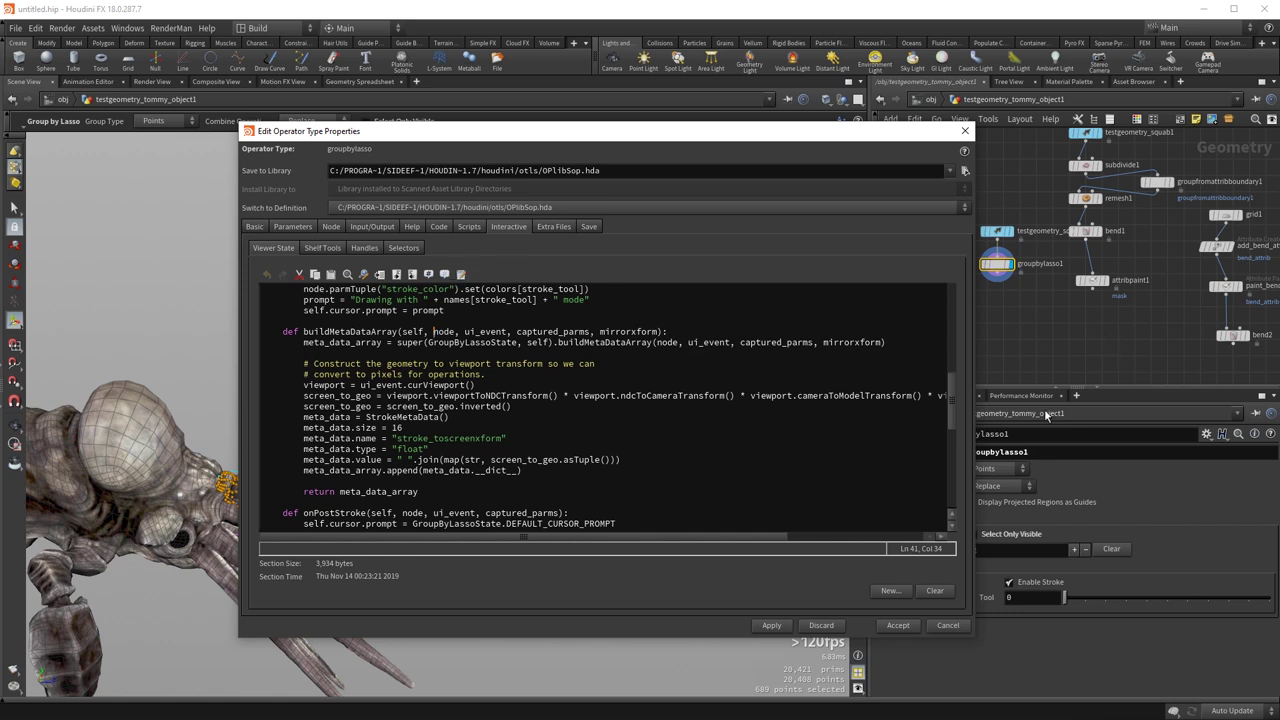
left_click(945, 627)
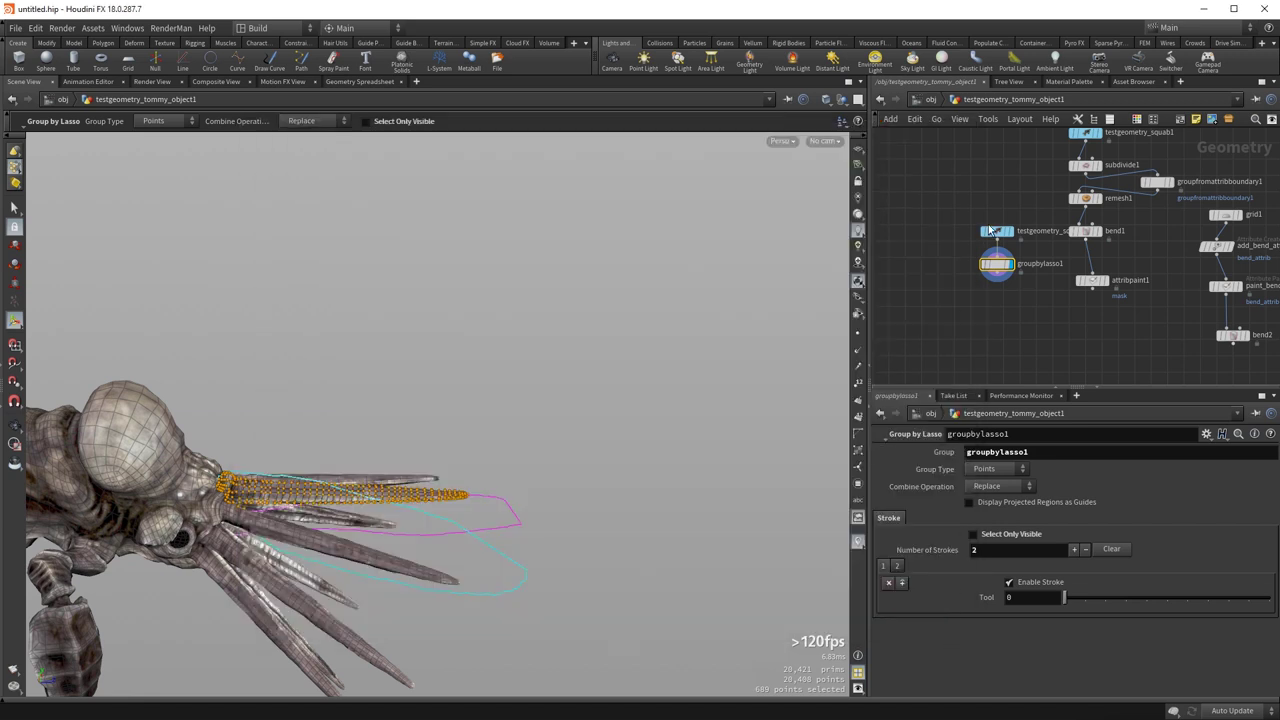
- Allow editing of the groupbylasso1 node's contents and open its inner network at the stroke inputs
right_click(997, 265)
left_click(1055, 484)
double_click(1003, 266)
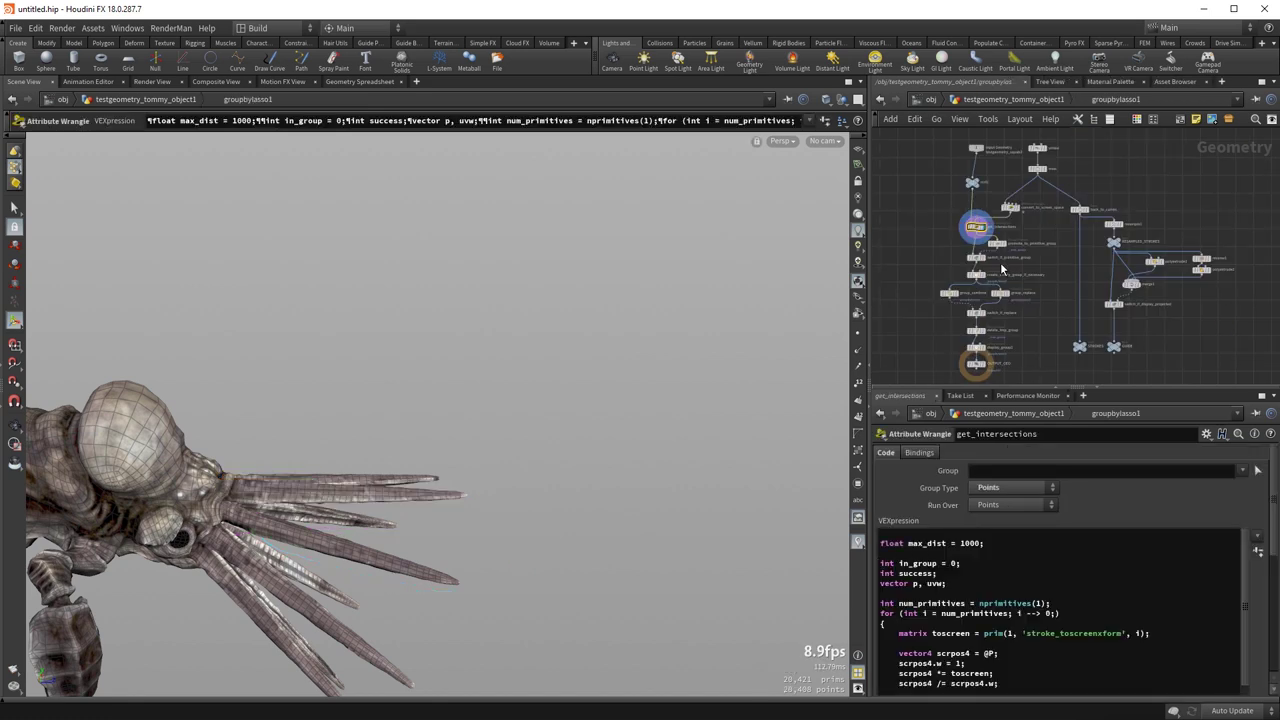
scroll(923, 252, "up", 3)
mouse_move(930, 164)
middle_mouse_down()
mouse_move(986, 329)
mouse_move(909, 331)
mouse_move(908, 317)
middle_mouse_up()
scroll(986, 329, "down", 3)
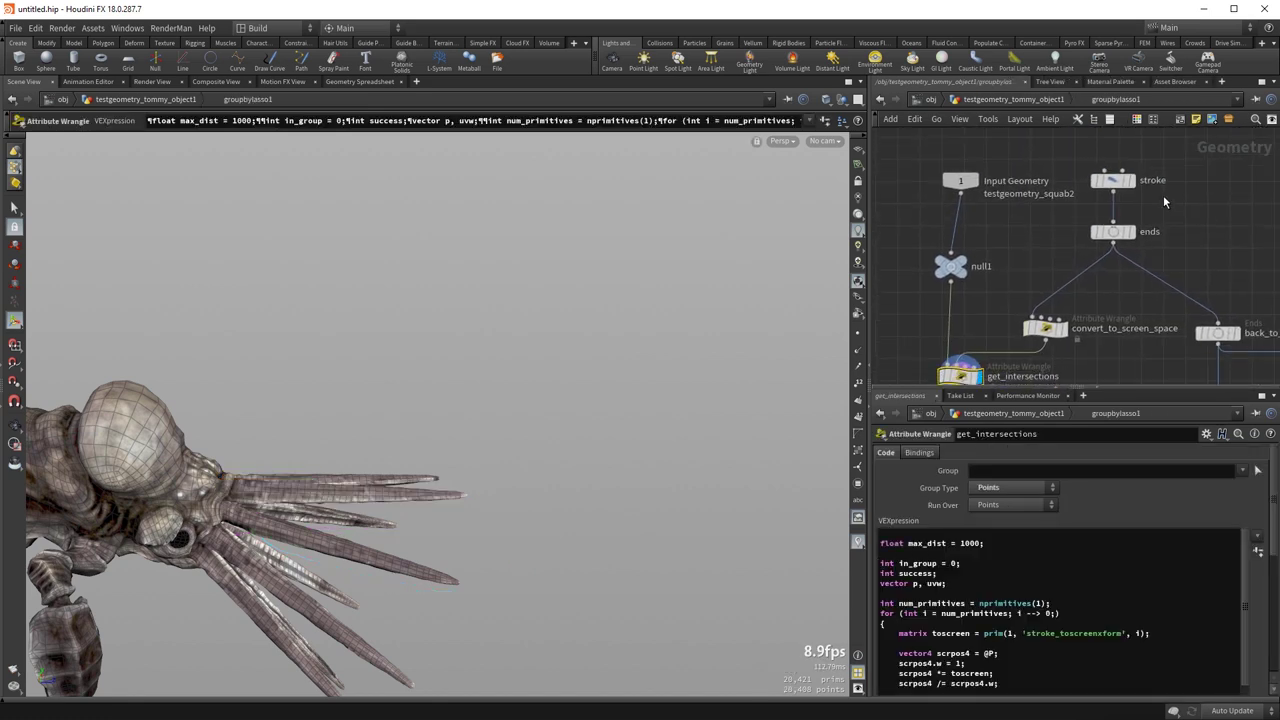
- Inspect the inner stroke node's geometry information and display its lasso curves in the viewport
left_click(1120, 181)
middle_click(1123, 181)
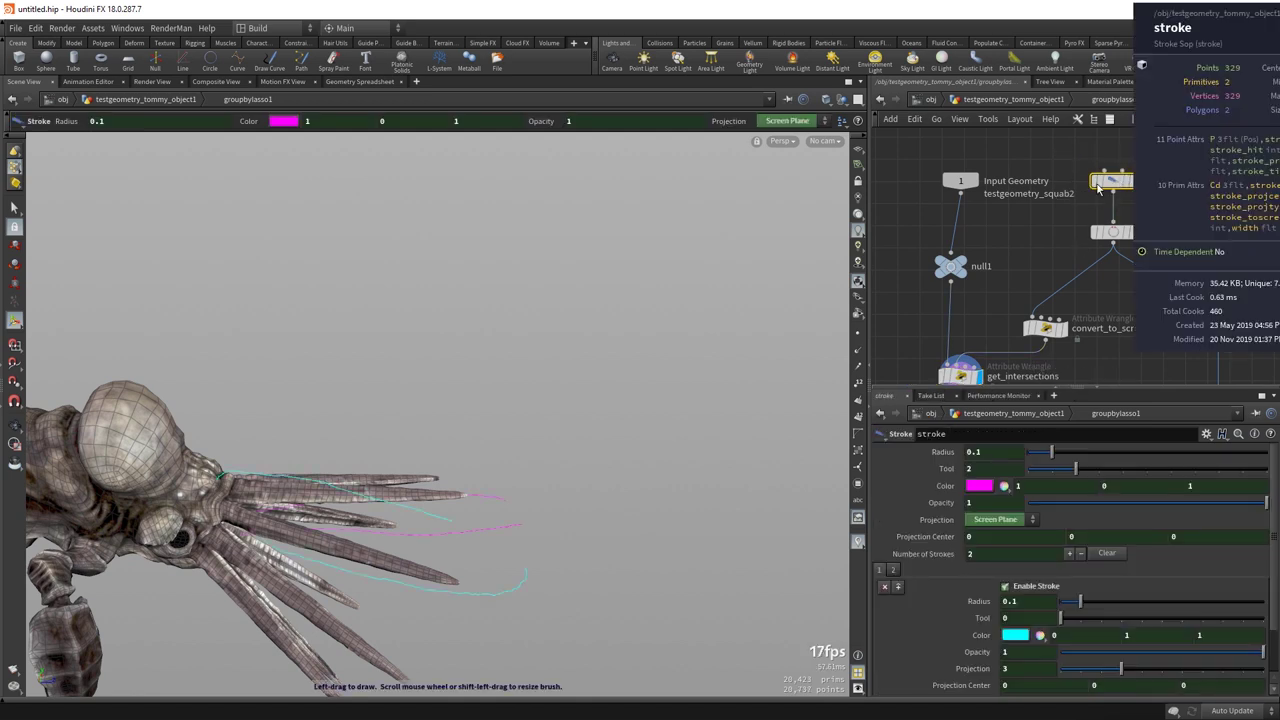
left_click(1131, 180)
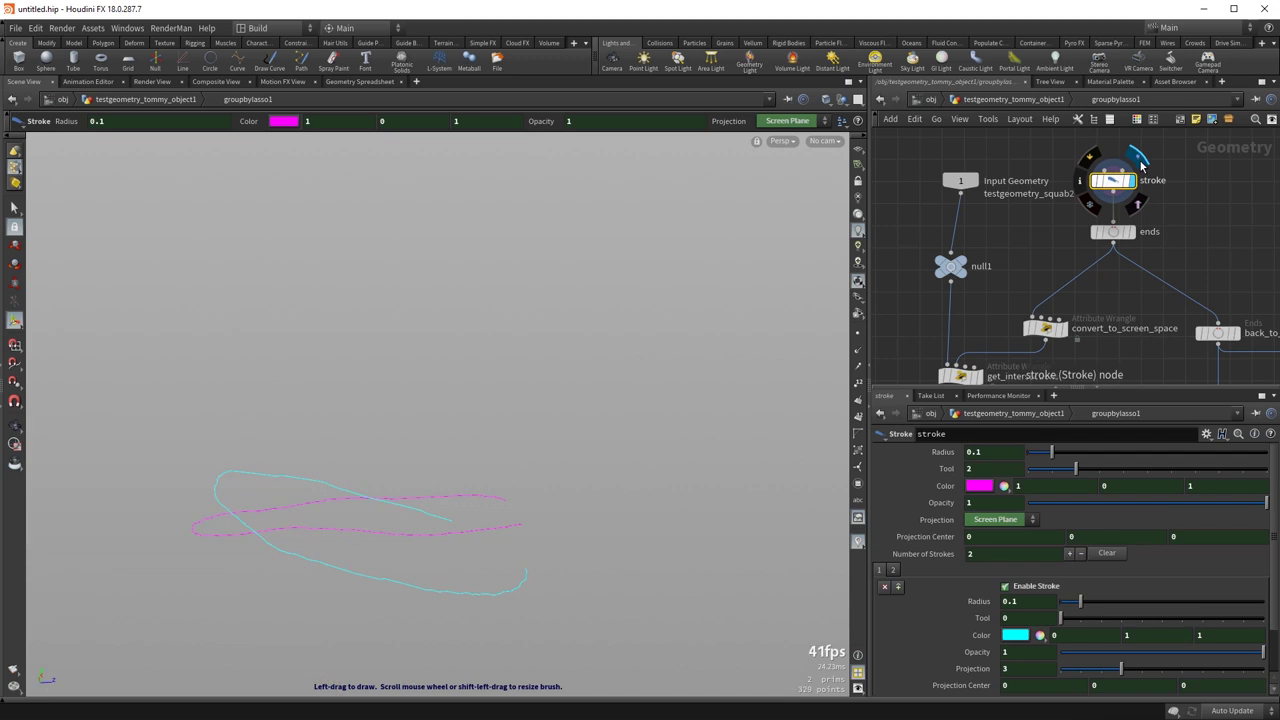
- Display the convert_to_screen_space wrangle and examine its flattened lasso shapes from several angles
middle_click_drag(1005, 300, 1039, 197)
left_click(1080, 225)
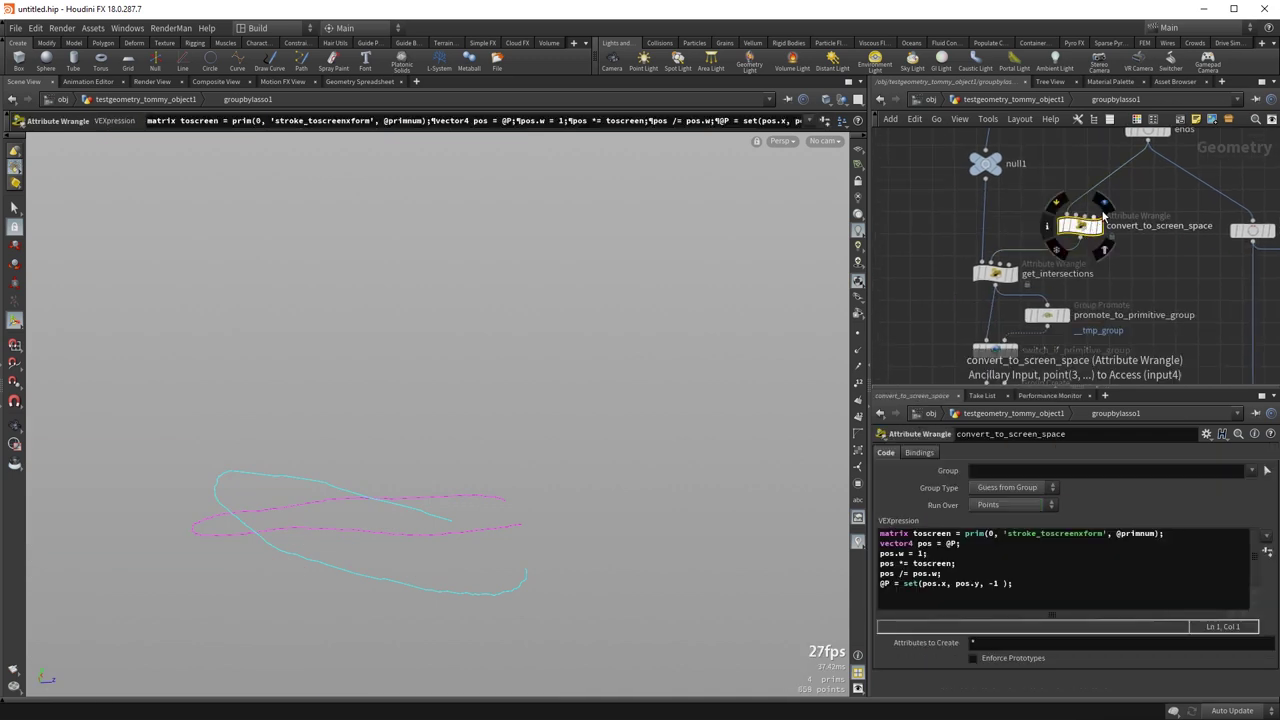
key("space+g")
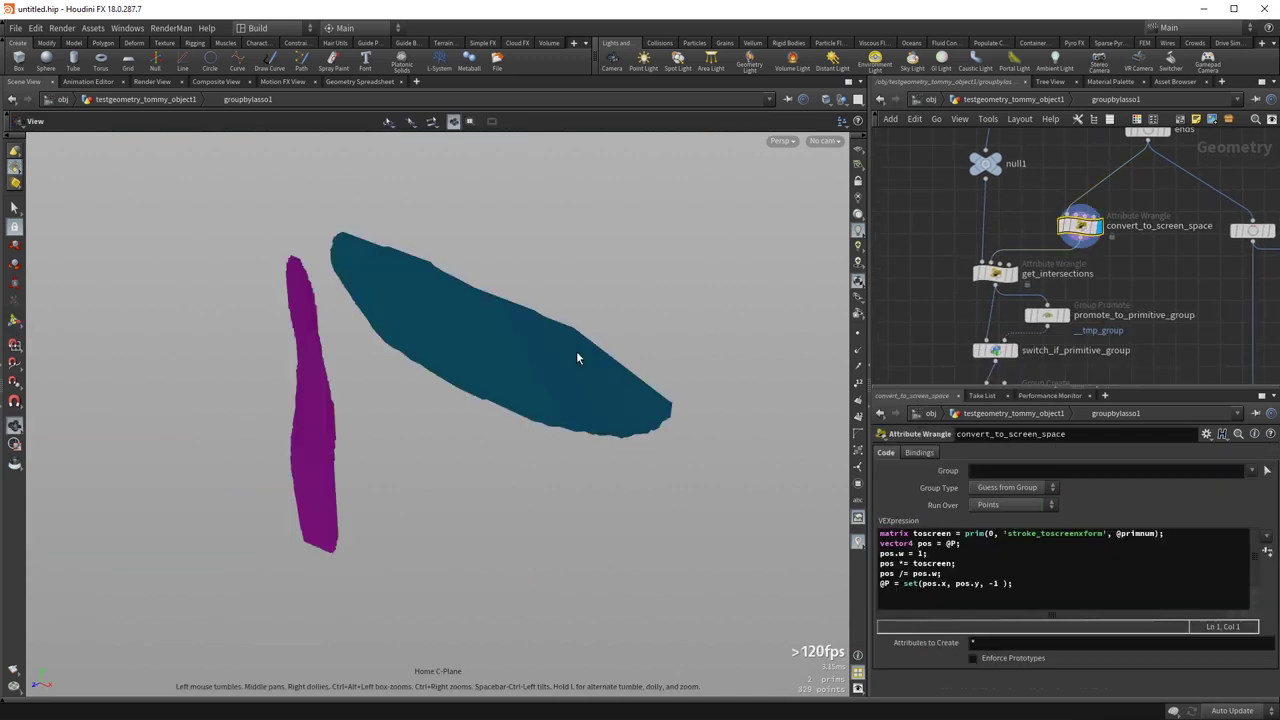
left_click_drag(523, 384, 691, 273, "alt")
mouse_move(691, 273)
right_mouse_down()
mouse_move(592, 383)
mouse_move(517, 397)
right_mouse_up()
mouse_move(517, 397)
left_mouse_down()
mouse_move(483, 406)
mouse_move(537, 411)
left_mouse_up()
middle_click_drag(537, 411, 504, 405)
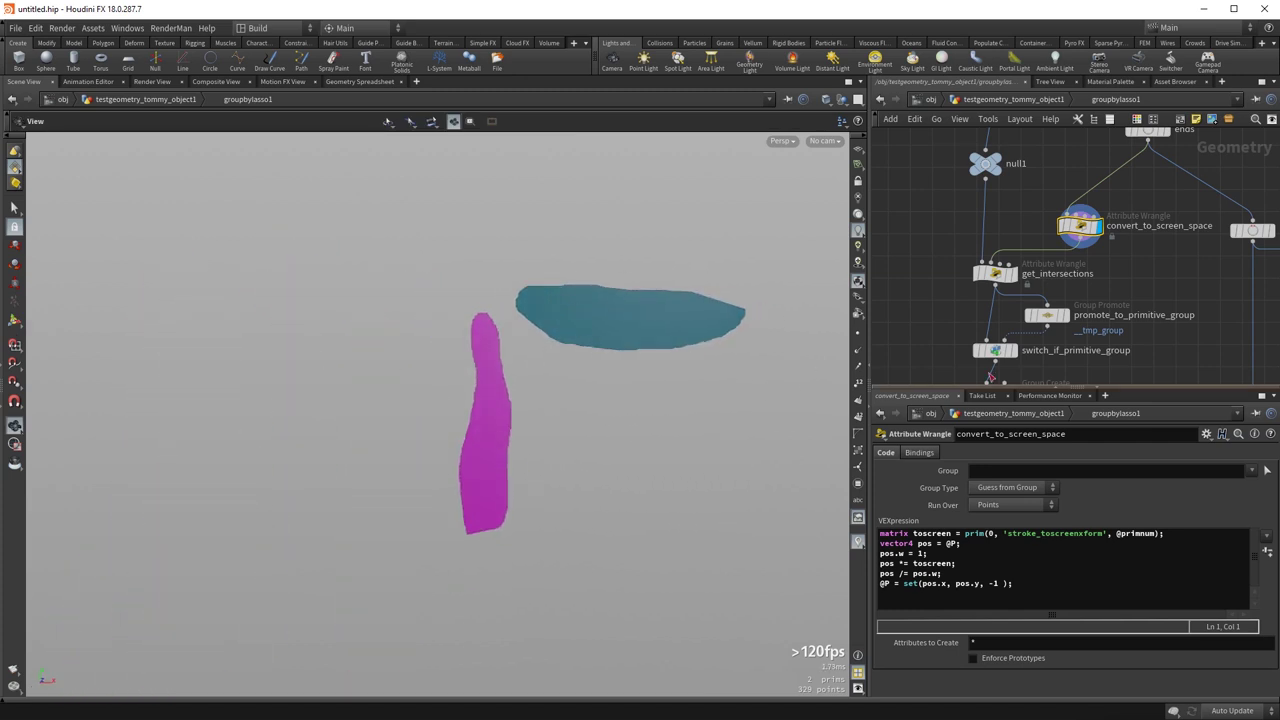
- Read through the get_intersections VEX code, from the ray intersection to the Add, Remove and Intersect stroke tools
left_click(995, 273)
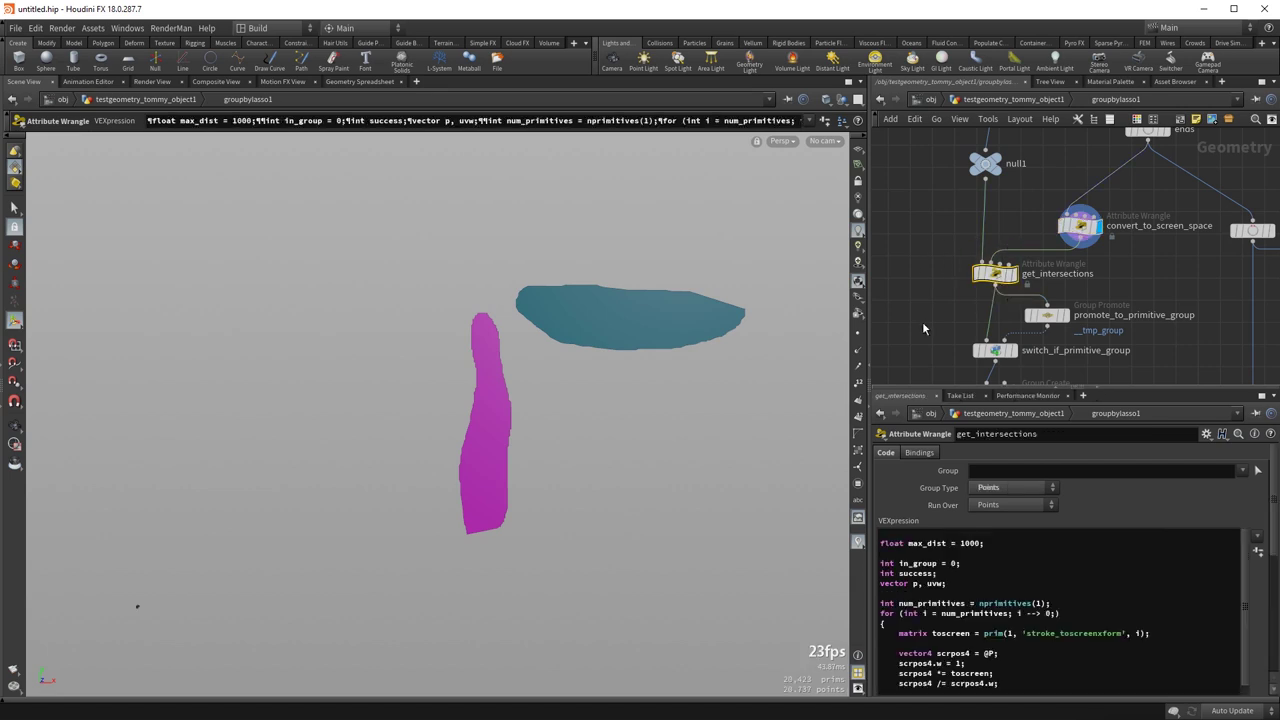
left_click_drag(931, 389, 931, 249)
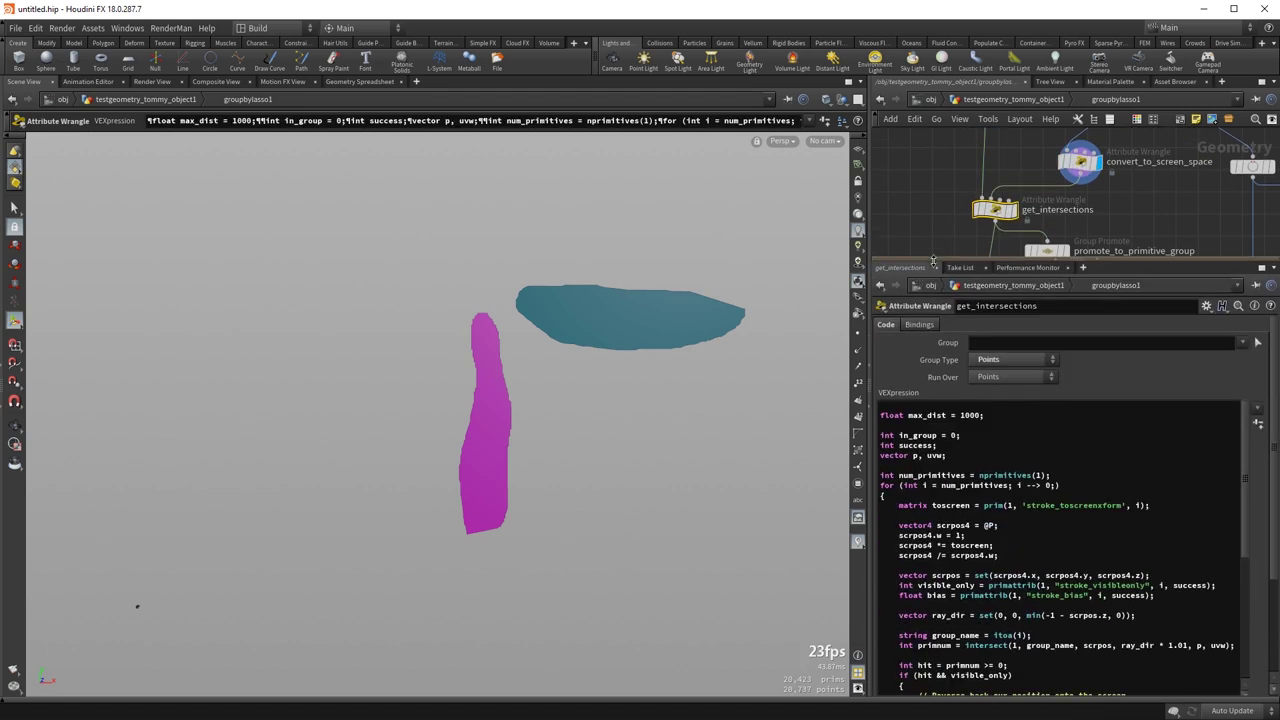
scroll(1005, 541, "down", 2)
scroll(1005, 541, "down", 1)
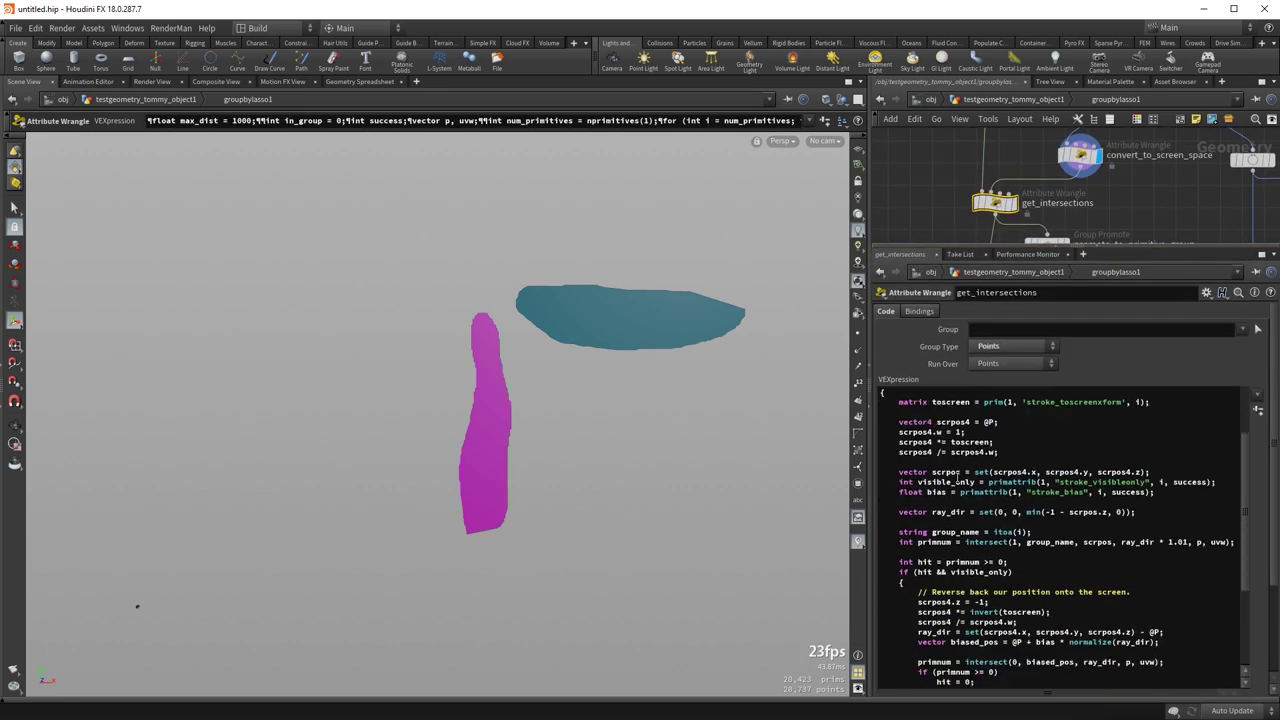
scroll(966, 484, "up", 3)
left_click_drag(994, 542, 937, 542)
scroll(978, 549, "down", 6)
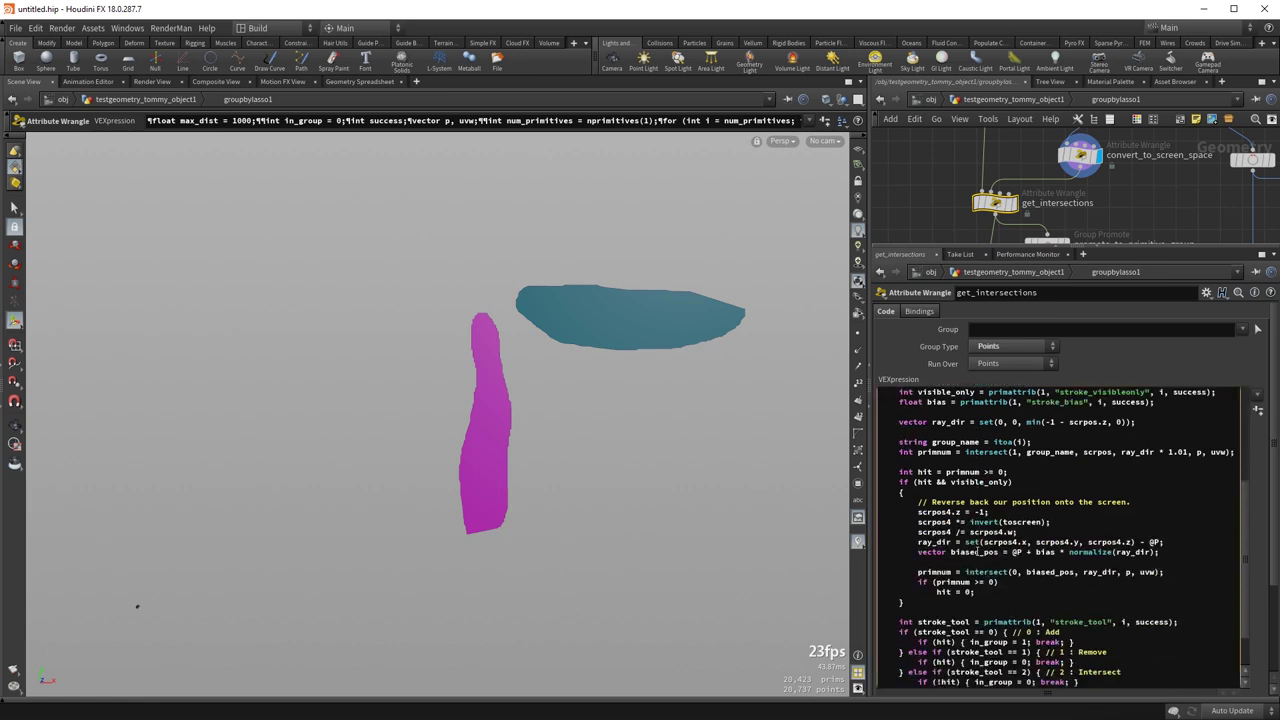
scroll(981, 614, "down", 2)
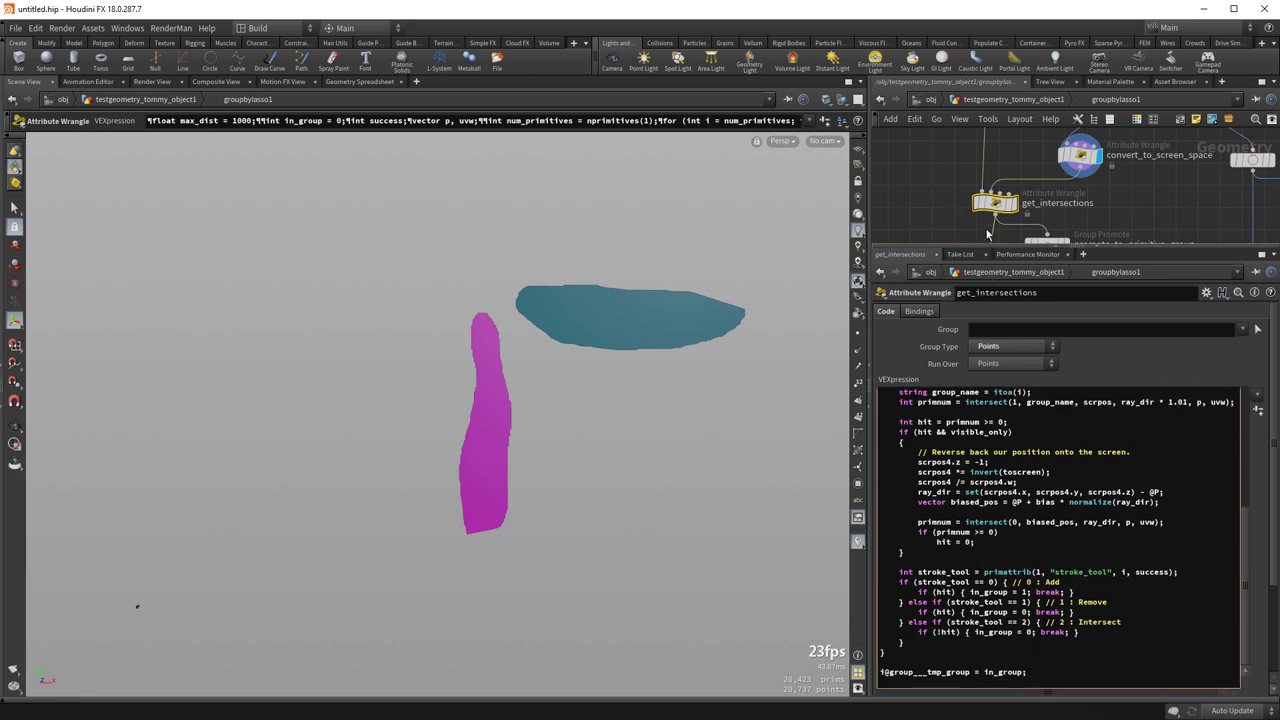
- Examine the group combine and output nodes and the STROKES and GUIDE branches, and return to the object's network
left_click_drag(988, 246, 968, 361)
middle_click_drag(928, 317, 903, 189)
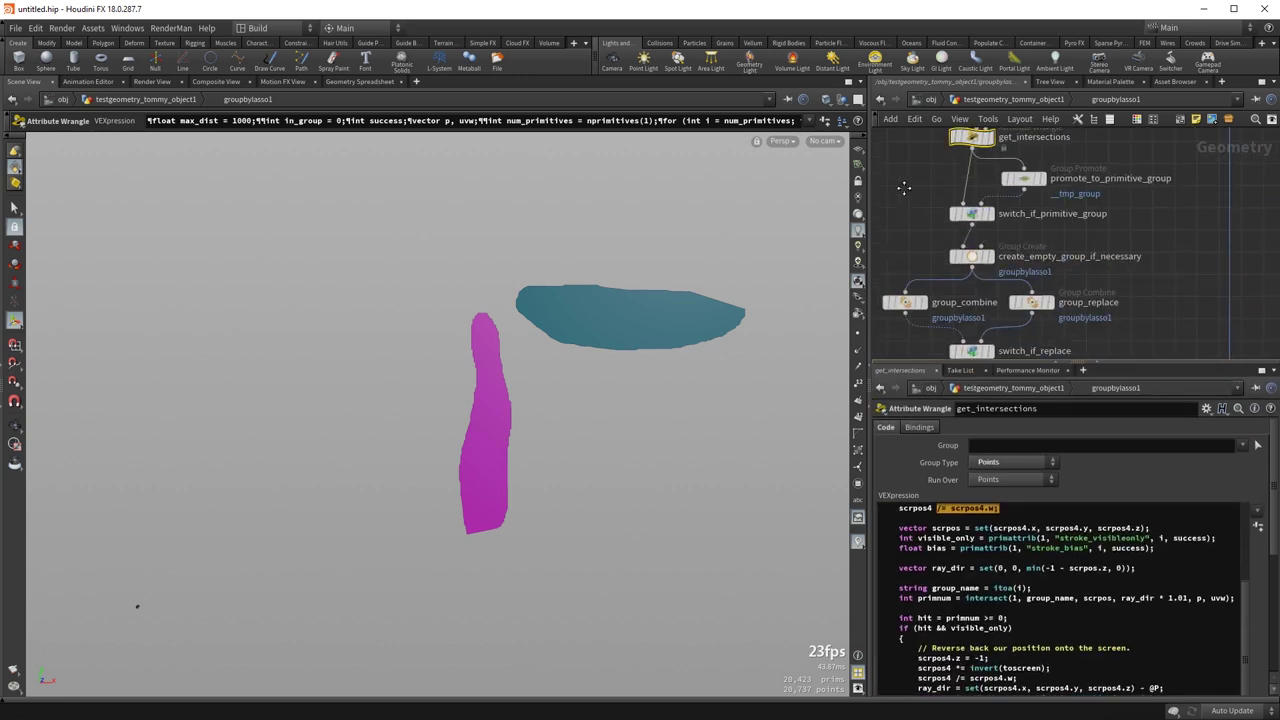
left_click_drag(1058, 270, 1138, 416)
middle_click_drag(1128, 344, 1121, 213)
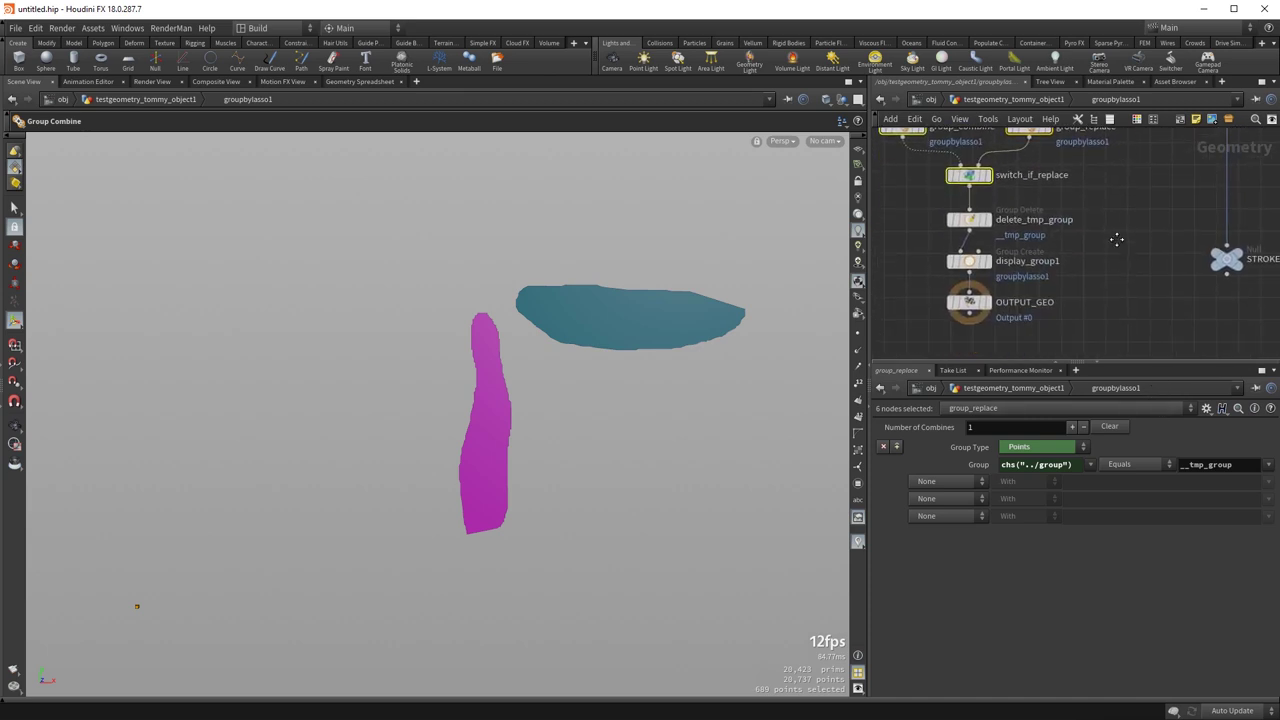
middle_click_drag(1116, 204, 1093, 386)
mouse_move(1057, 288)
middle_mouse_down()
mouse_move(1034, 329)
mouse_move(967, 175)
middle_mouse_up()
scroll(1011, 293, "down", 2)
mouse_move(990, 136)
left_mouse_down()
mouse_move(1104, 194)
mouse_move(1268, 340)
left_mouse_up()
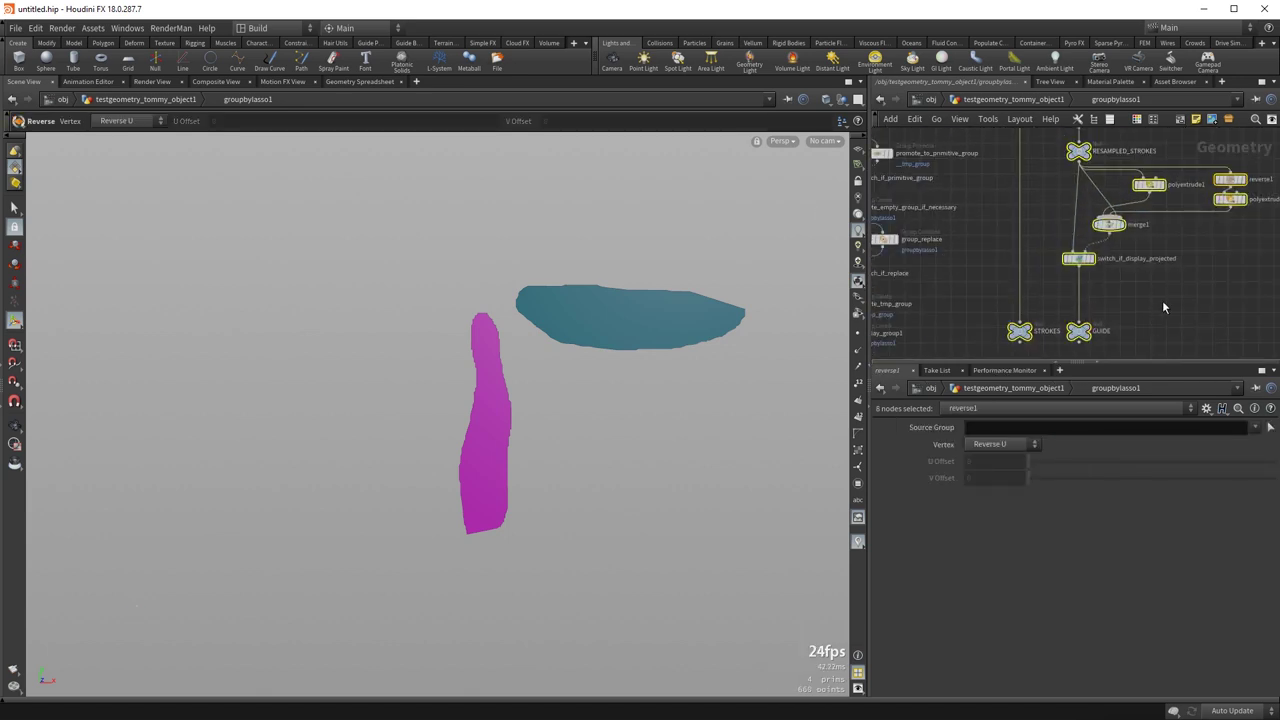
left_click(1165, 305)
key("u")
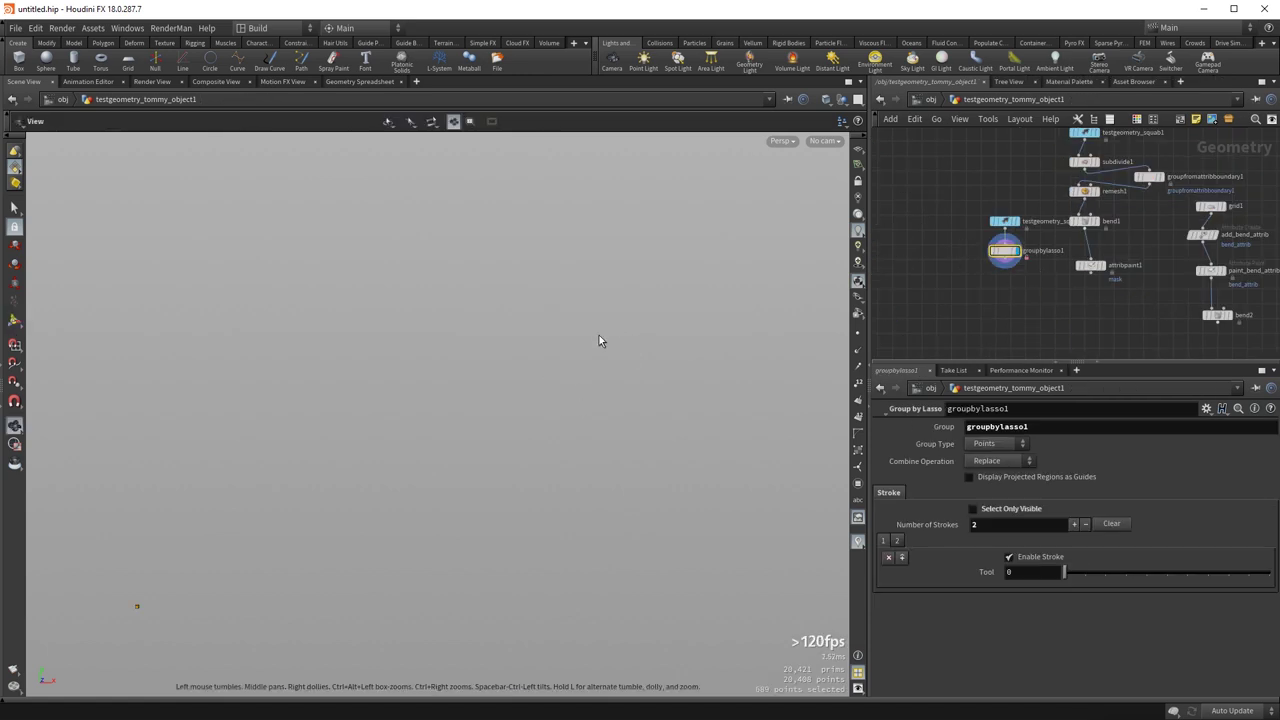
- Preview groupbylasso1's projected regions as guides around the squab from another angle, and turn the guides off again
key("space+a")
left_click_drag(597, 342, 312, 432, "alt")
key("Return")
left_click(968, 477)
key("Escape")
mouse_move(758, 456)
left_mouse_down()
mouse_move(595, 355)
mouse_move(490, 358)
mouse_move(540, 361)
mouse_move(580, 397)
mouse_move(535, 394)
left_mouse_up()
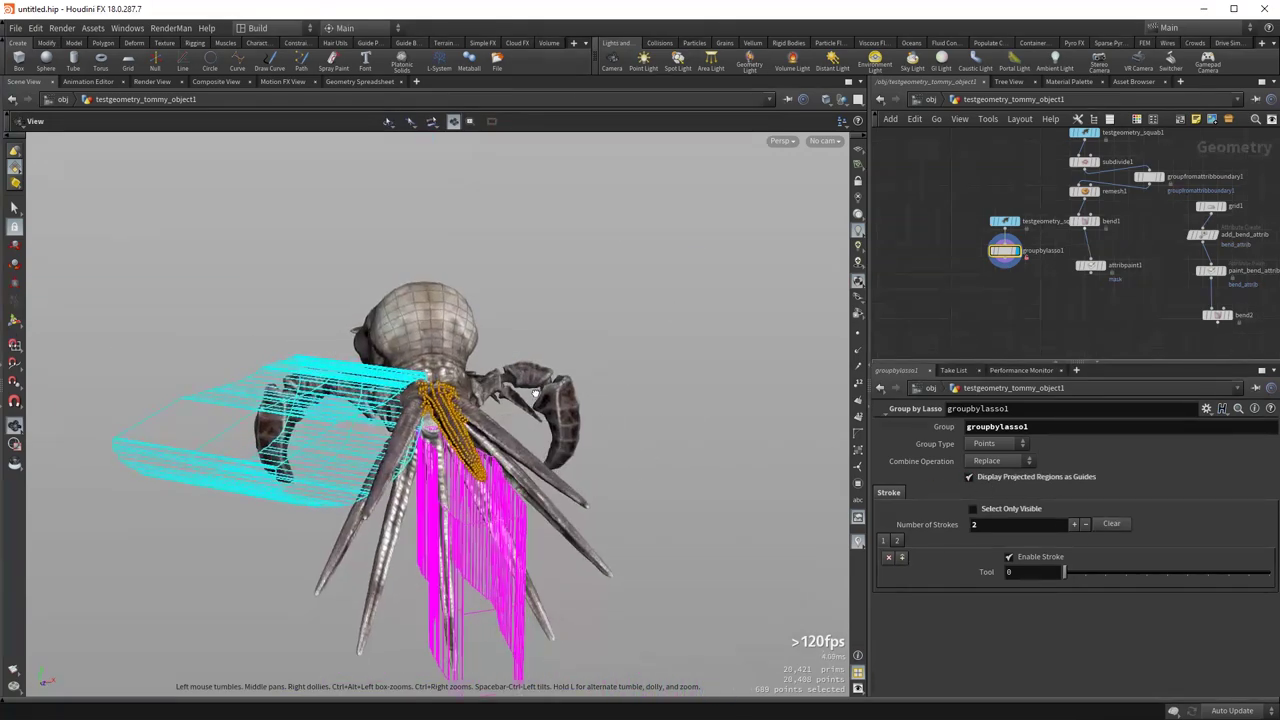
key("Return")
left_click(1007, 479)
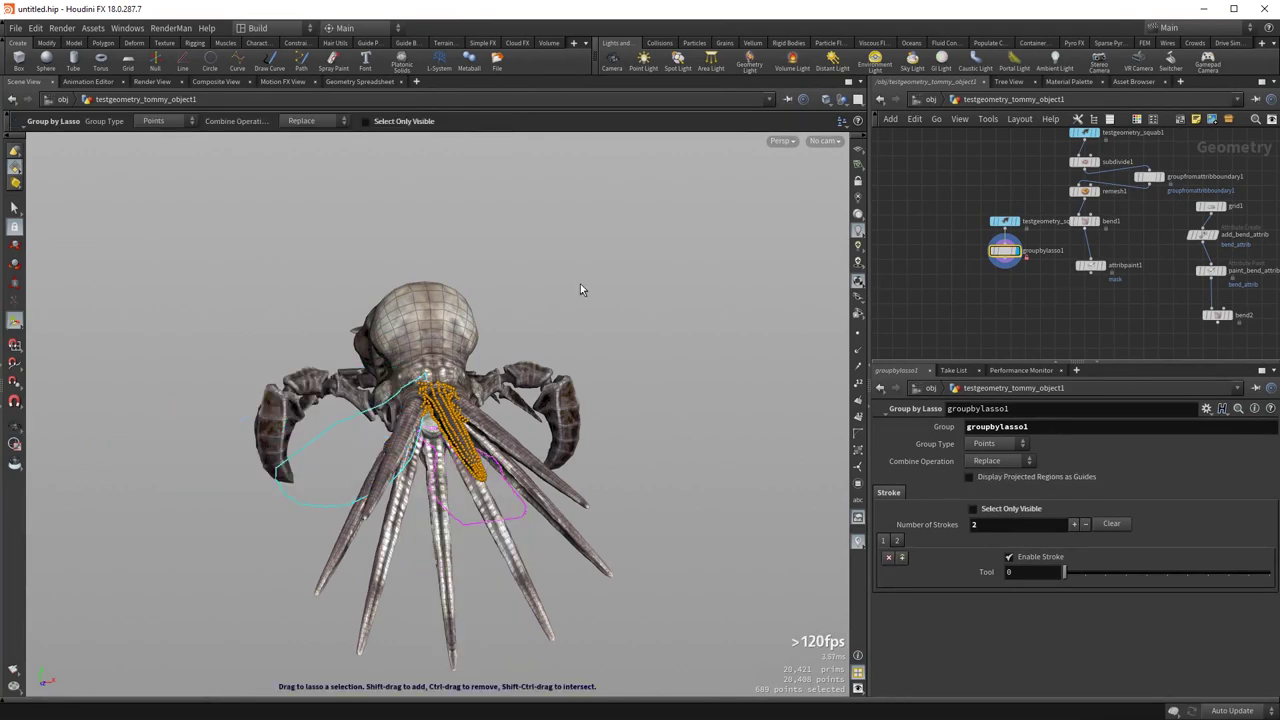
- Allow editing of the attribpaint1 node's contents, look inside its network, and return to the object level
mouse_move(911, 220)
middle_mouse_down()
mouse_move(937, 238)
mouse_move(880, 207)
middle_mouse_up()
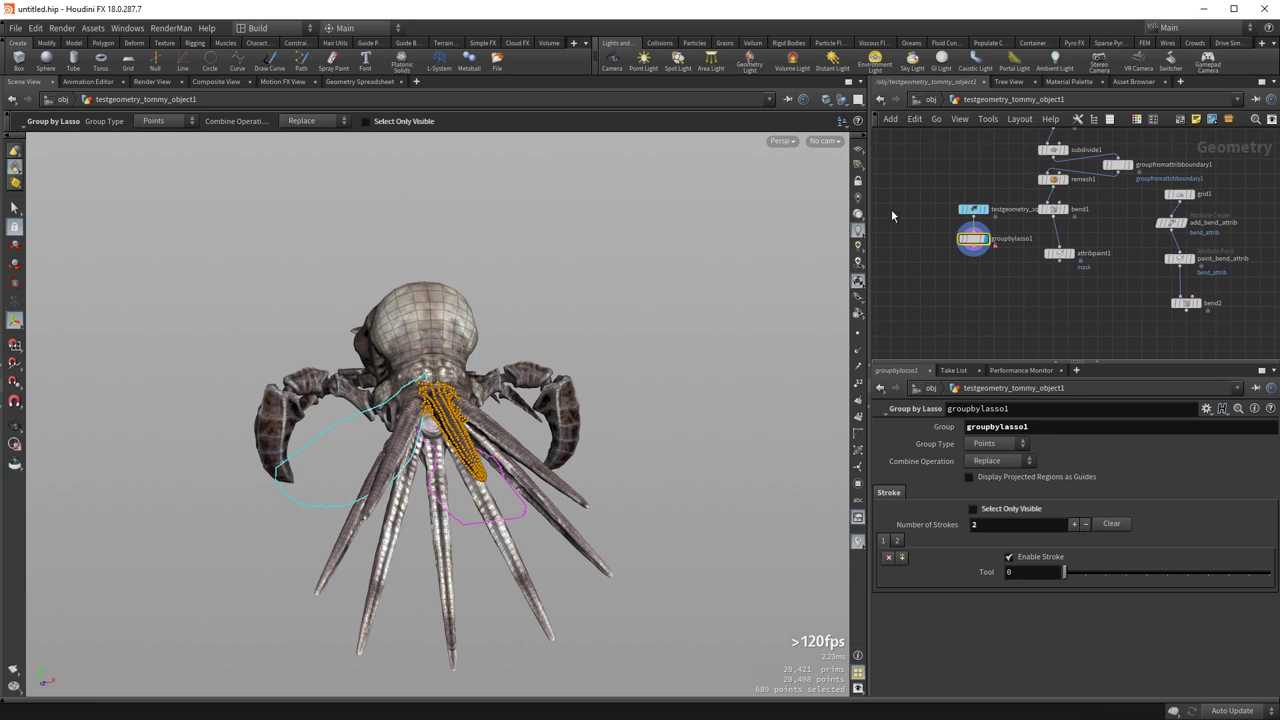
left_click(1058, 253)
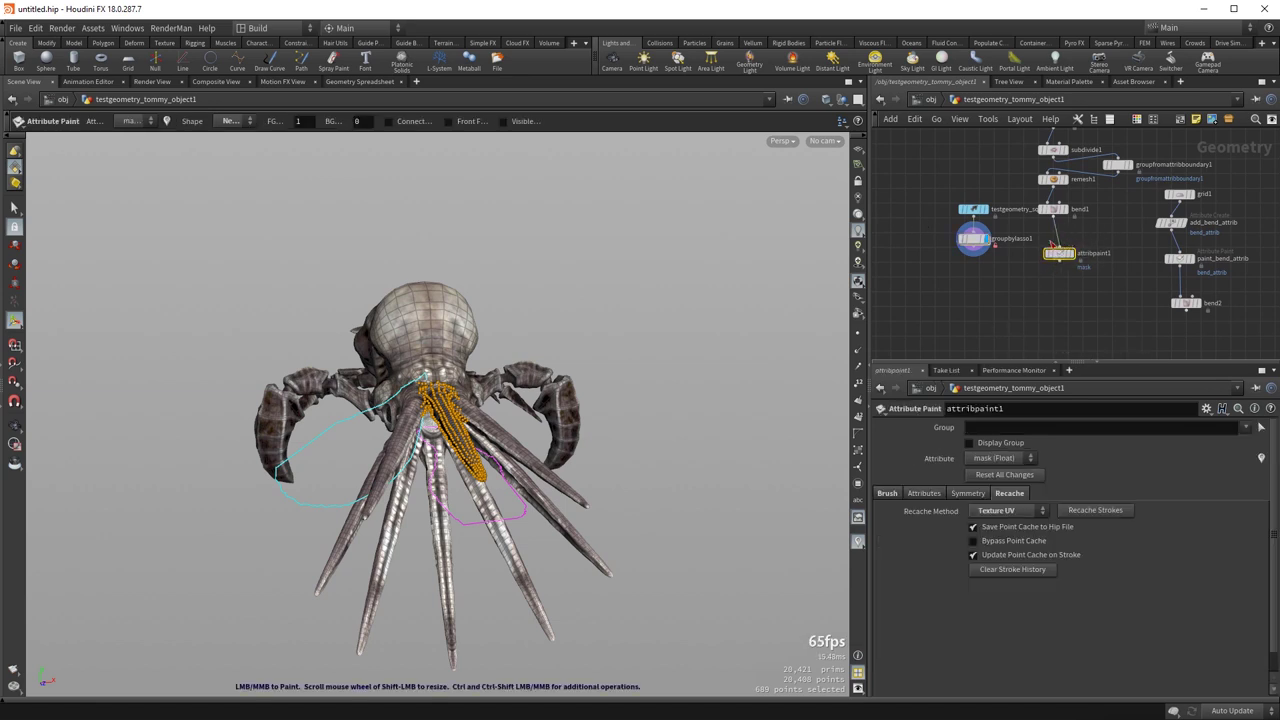
right_click(1057, 255)
left_click(1102, 464)
double_click(1060, 254)
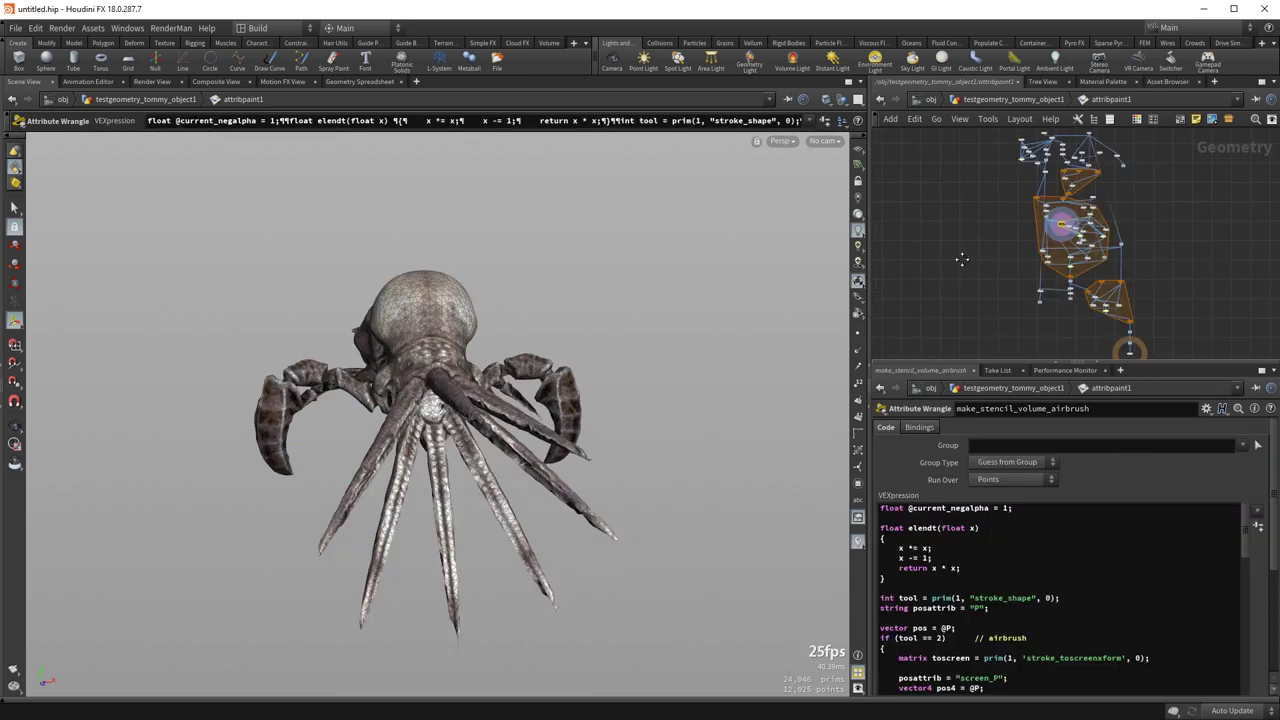
key("u")
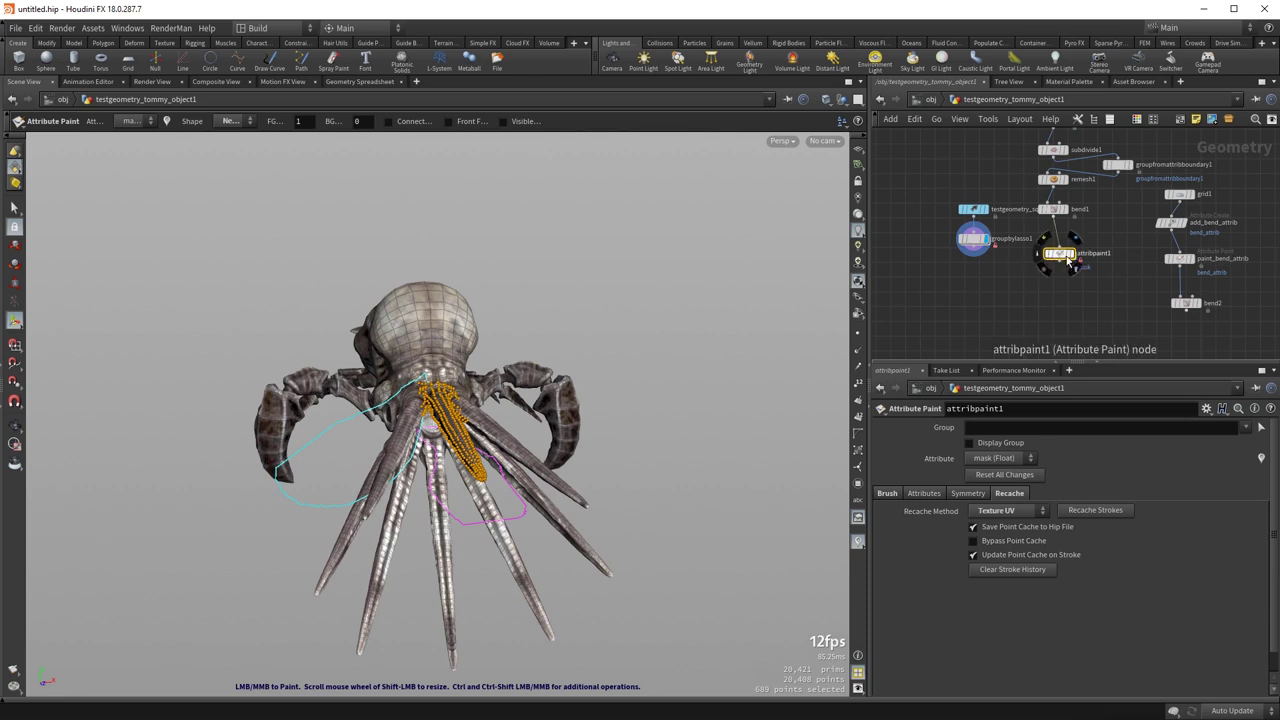
- Display attribpaint1, view the painted TEST mask from the squab's side, and enable Bypass Point Cache
left_click(1075, 238)
left_click_drag(1104, 226, 1018, 279)
left_click_drag(420, 385, 170, 350, "alt")
key("Return")
left_click(1012, 542)
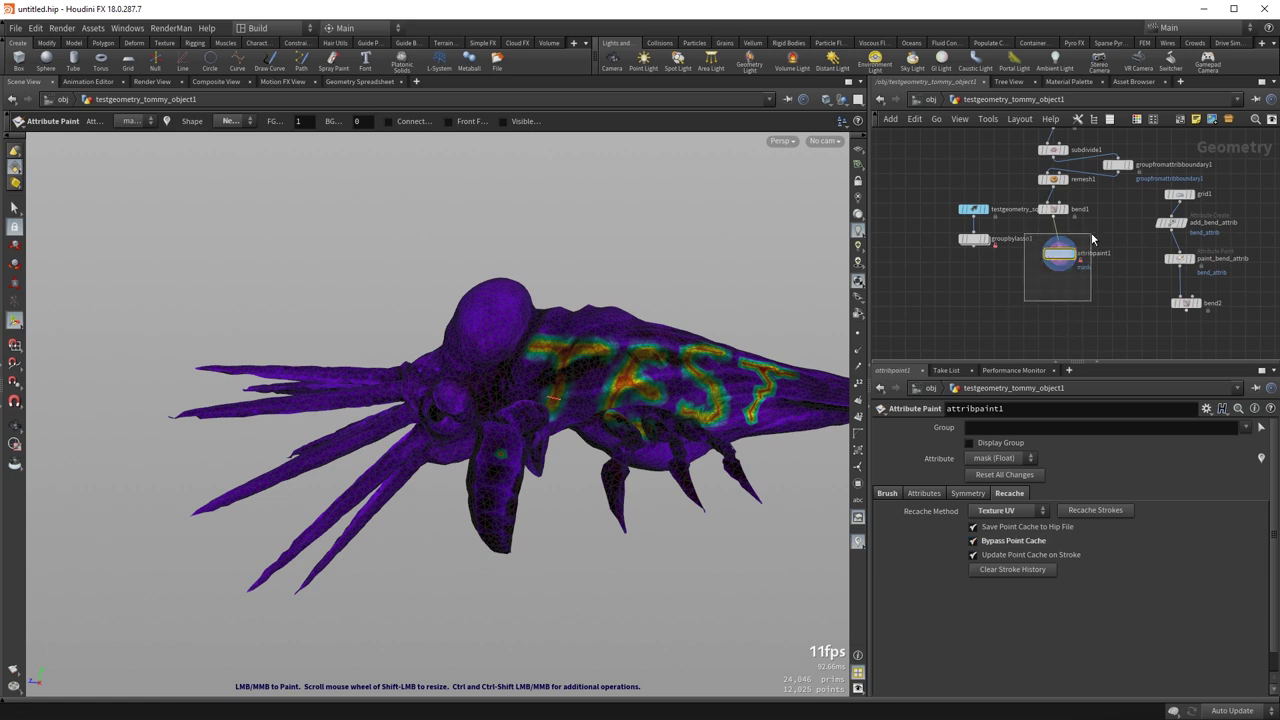
- Open attribpaint1's inner network, maximize the network view, and show the node parameters within it
key("Return")
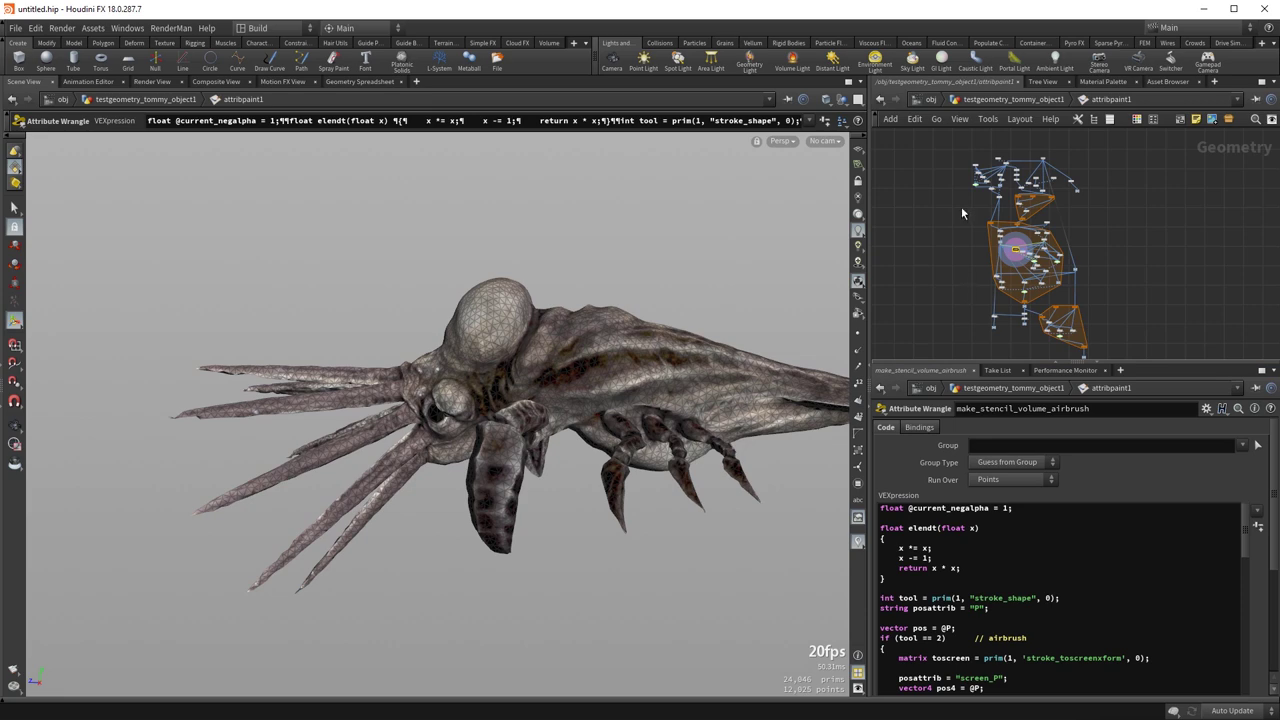
key("space")
left_click_drag(940, 249, 886, 175)
left_click_drag(1051, 214, 1106, 346)
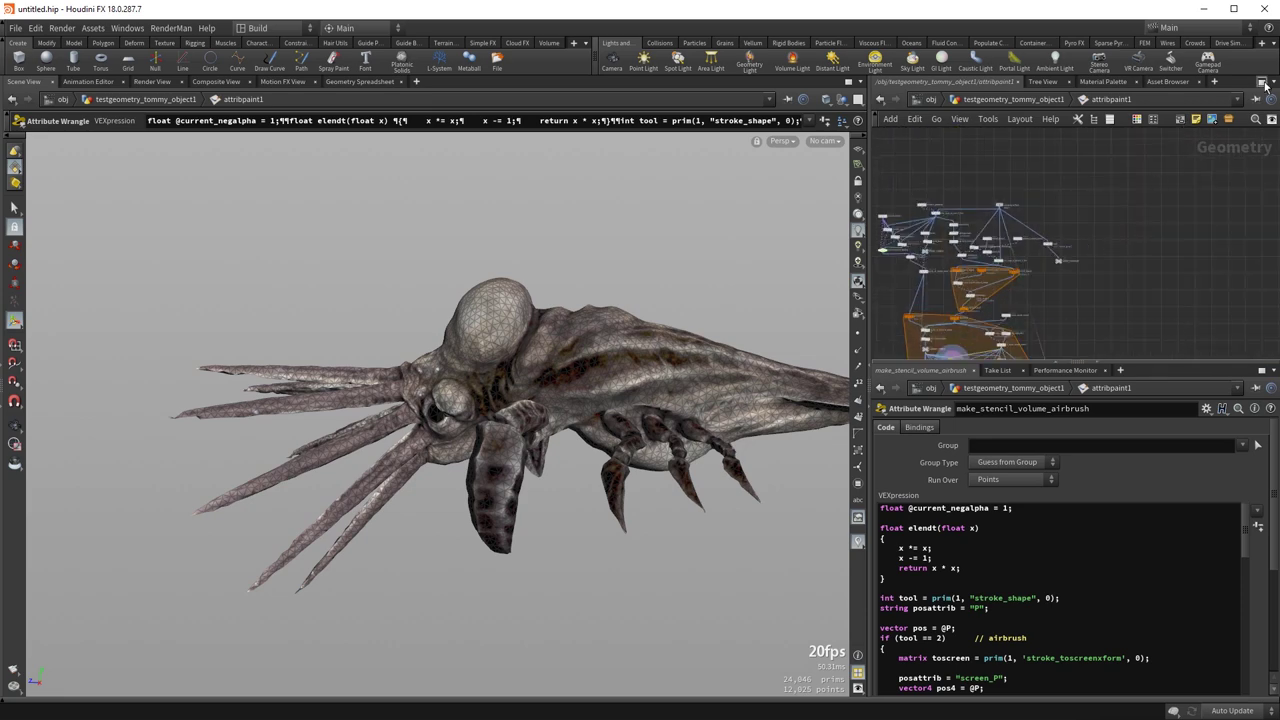
key("ctrl+b")
key("p")
scroll(652, 454, "up", 5)
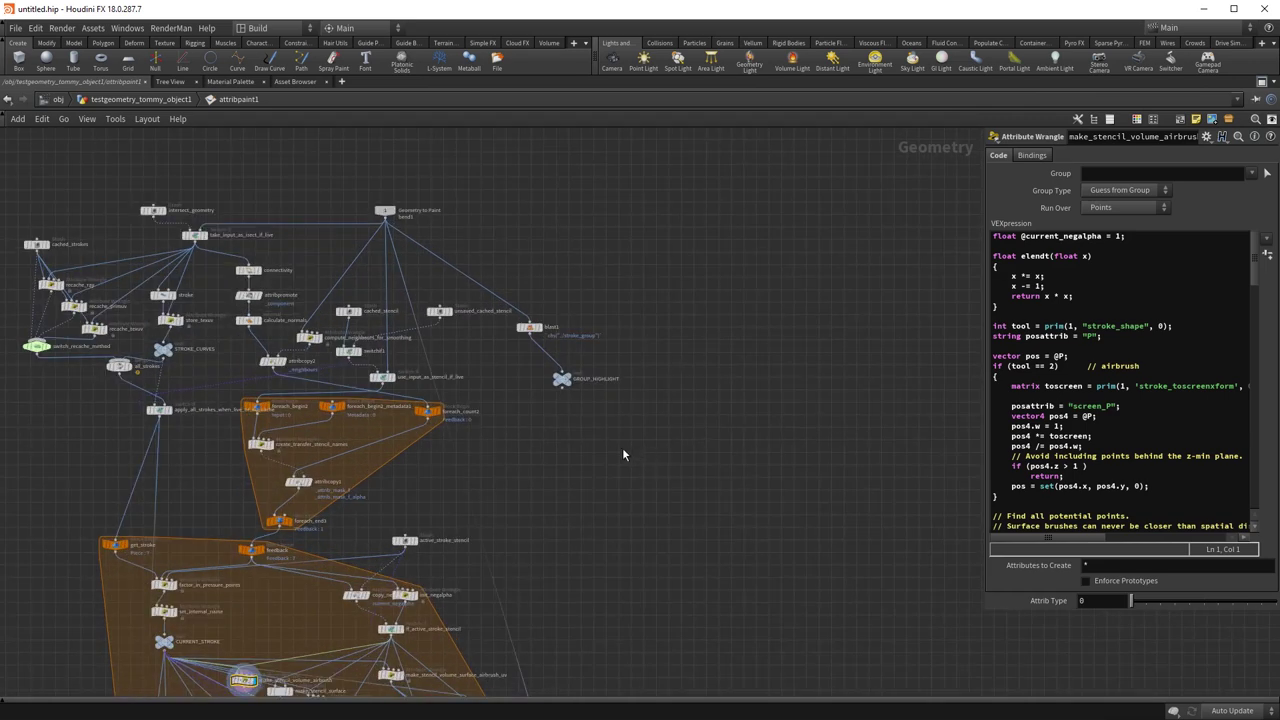
- Examine attribpaint1's three sections by selecting the input and stroke setup, the per-stroke loop, and the final output loop
left_click_drag(121, 178, 828, 548)
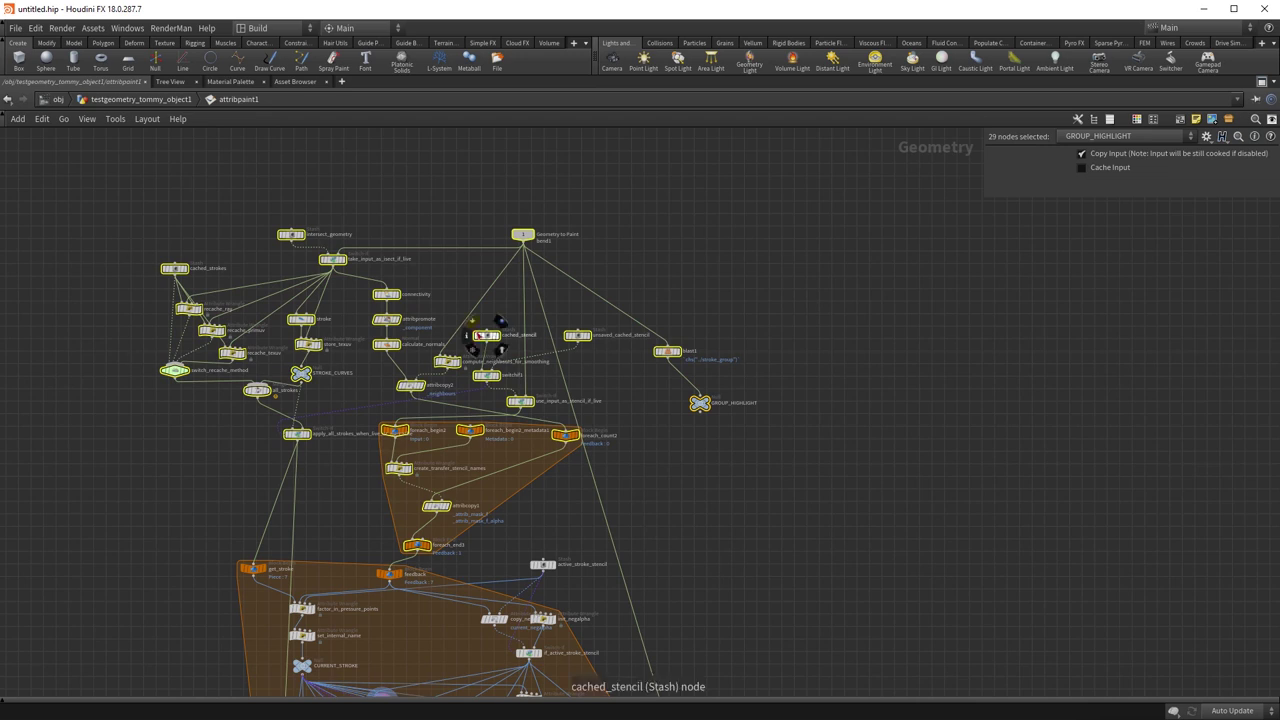
scroll(788, 338, "down", 3)
left_click_drag(293, 336, 951, 624)
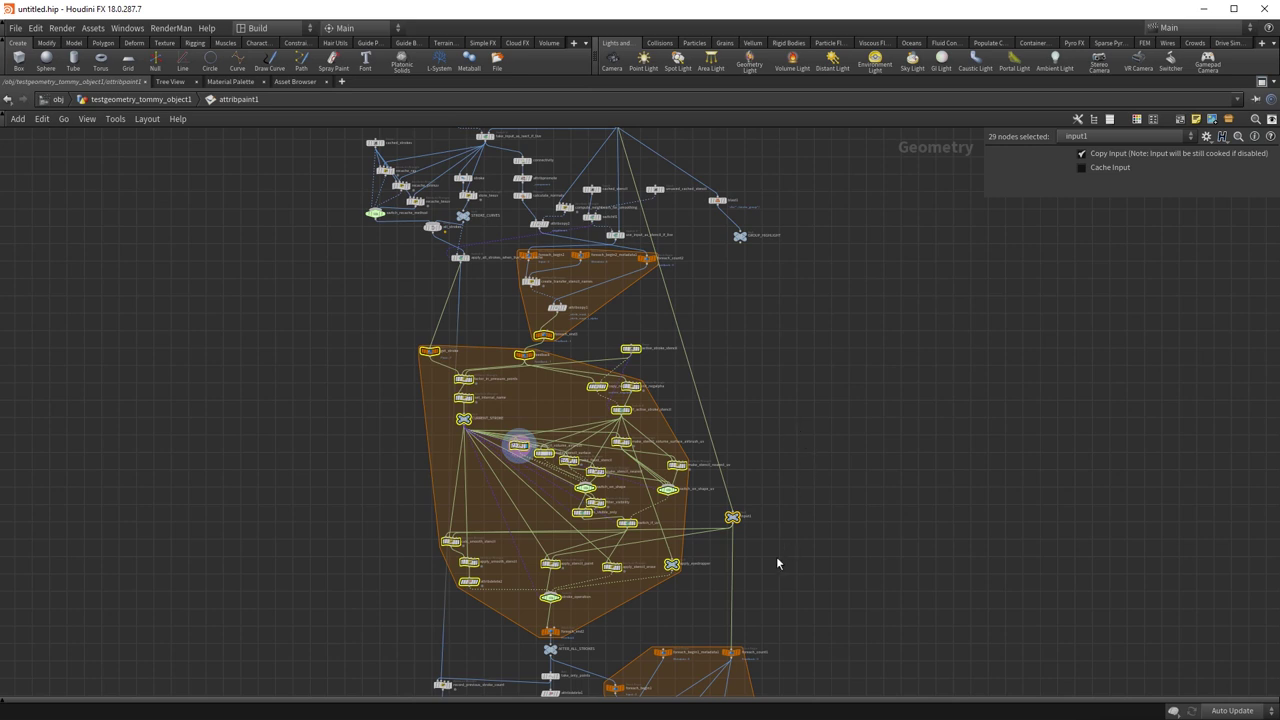
left_click(850, 535)
middle_click_drag(867, 593, 843, 280)
left_click_drag(906, 343, 565, 530)
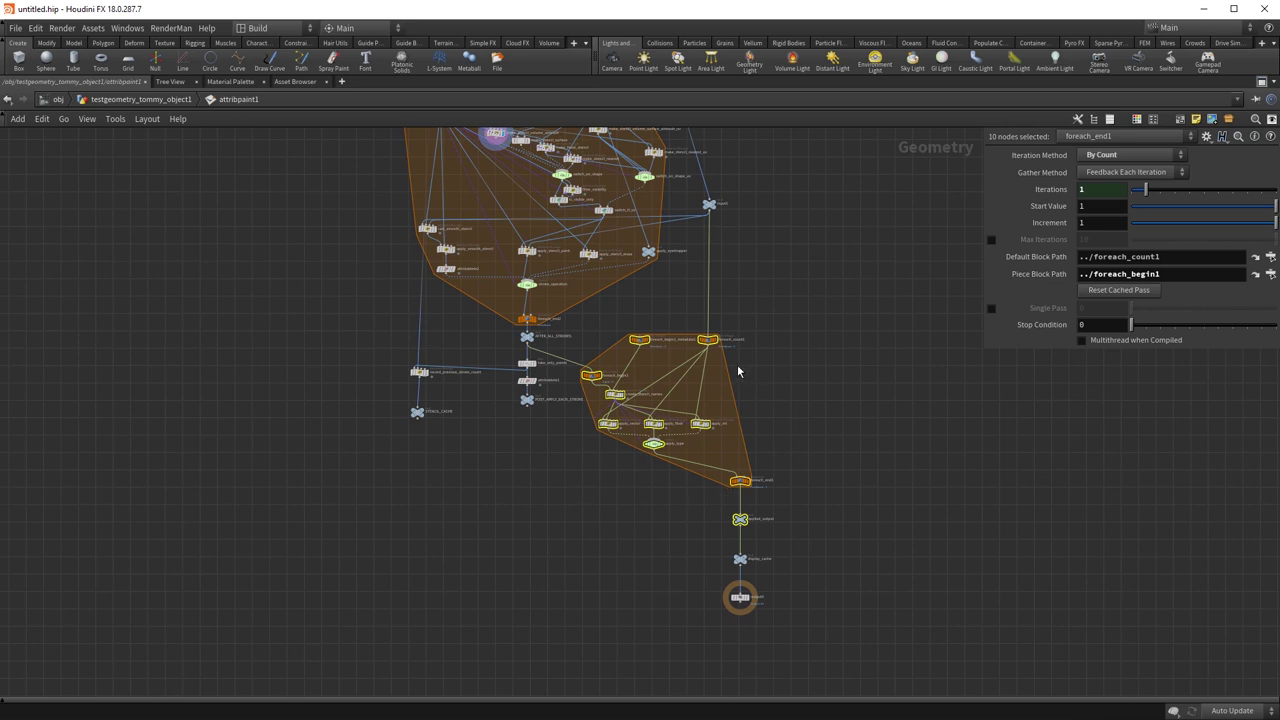
left_click(819, 318)
- Trace the network from the Geometry to Paint input to the nodes inside the large per-stroke feedback loop
middle_click_drag(820, 306, 868, 537)
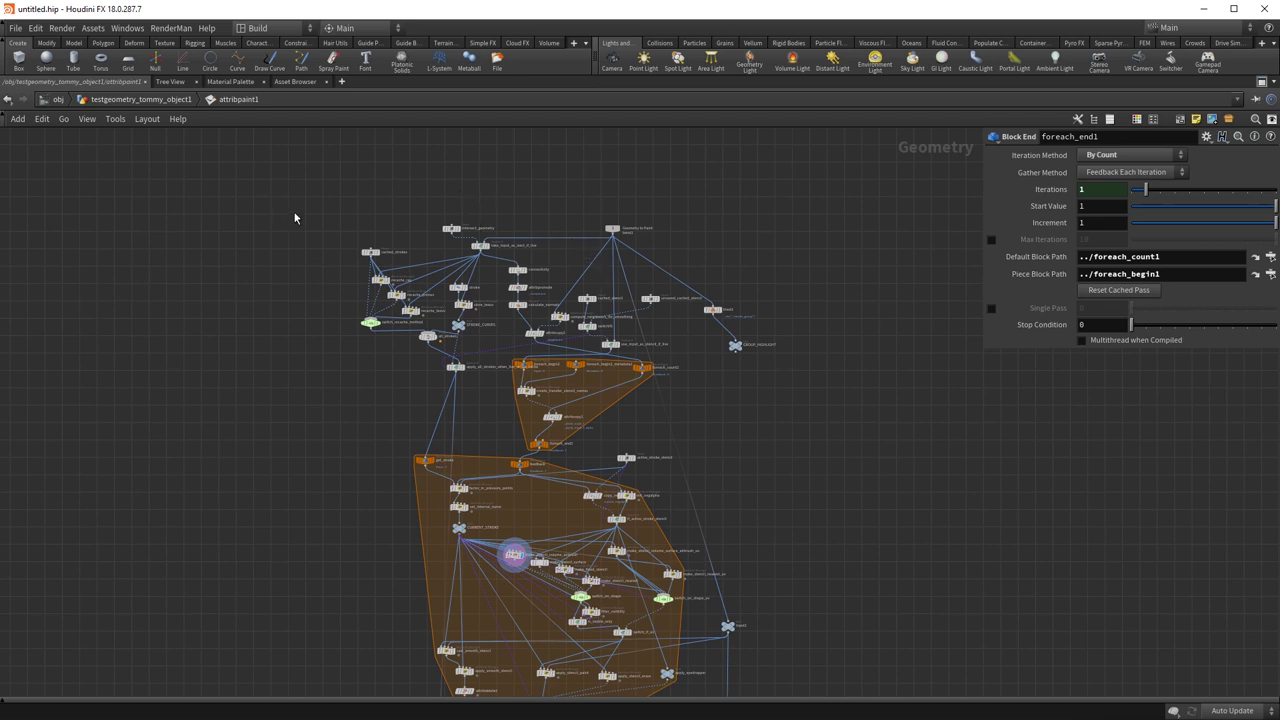
left_click_drag(591, 174, 658, 230)
middle_click_drag(777, 454, 837, 286)
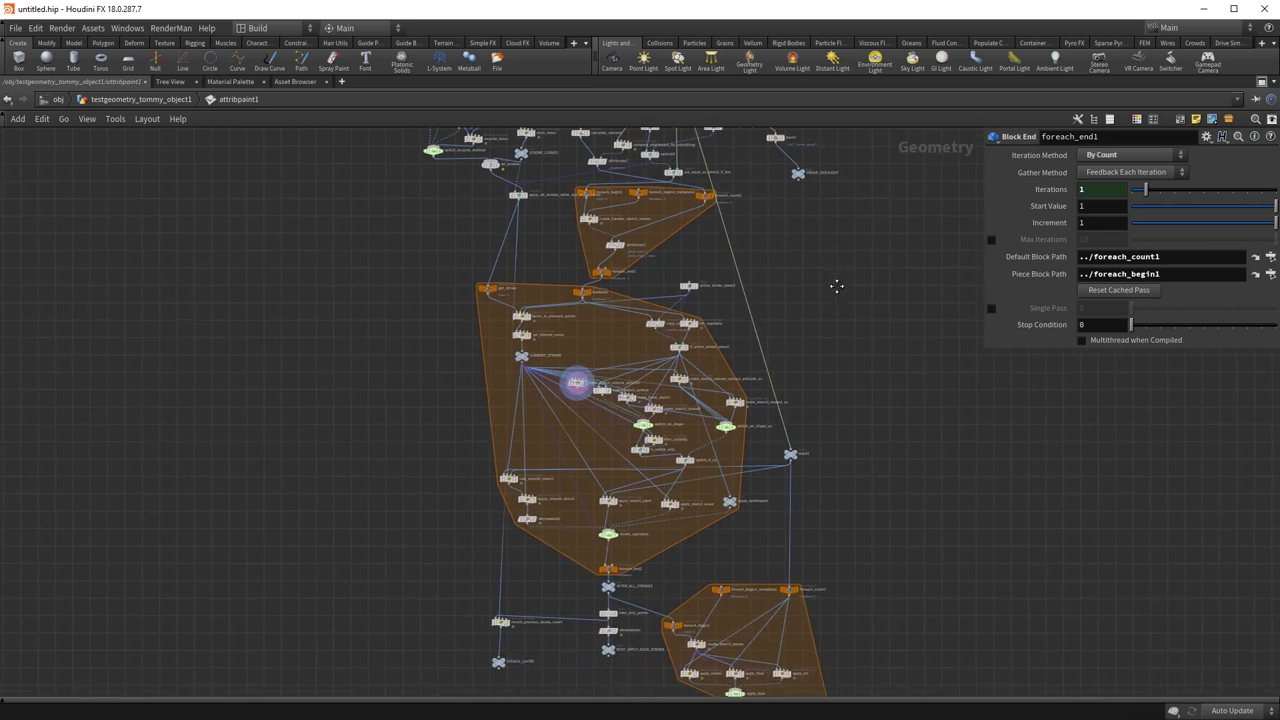
left_click_drag(370, 258, 762, 561)
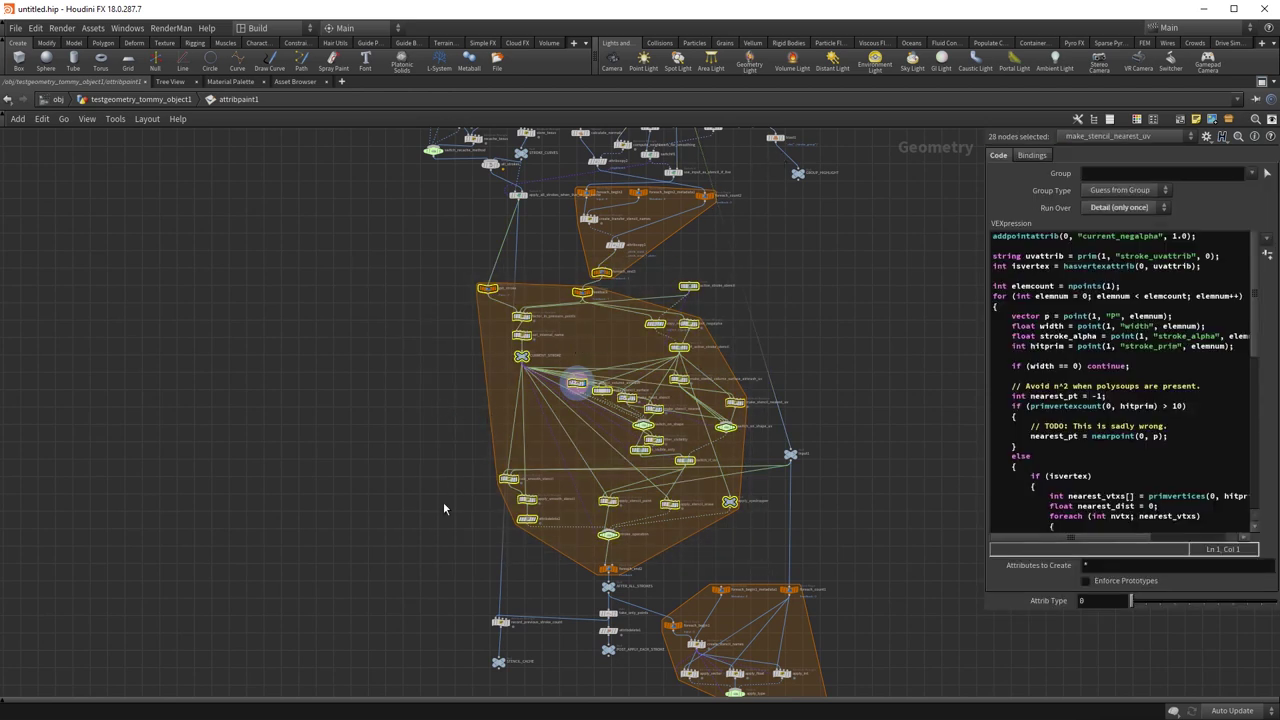
middle_click_drag(395, 547, 355, 452)
left_click(355, 456)
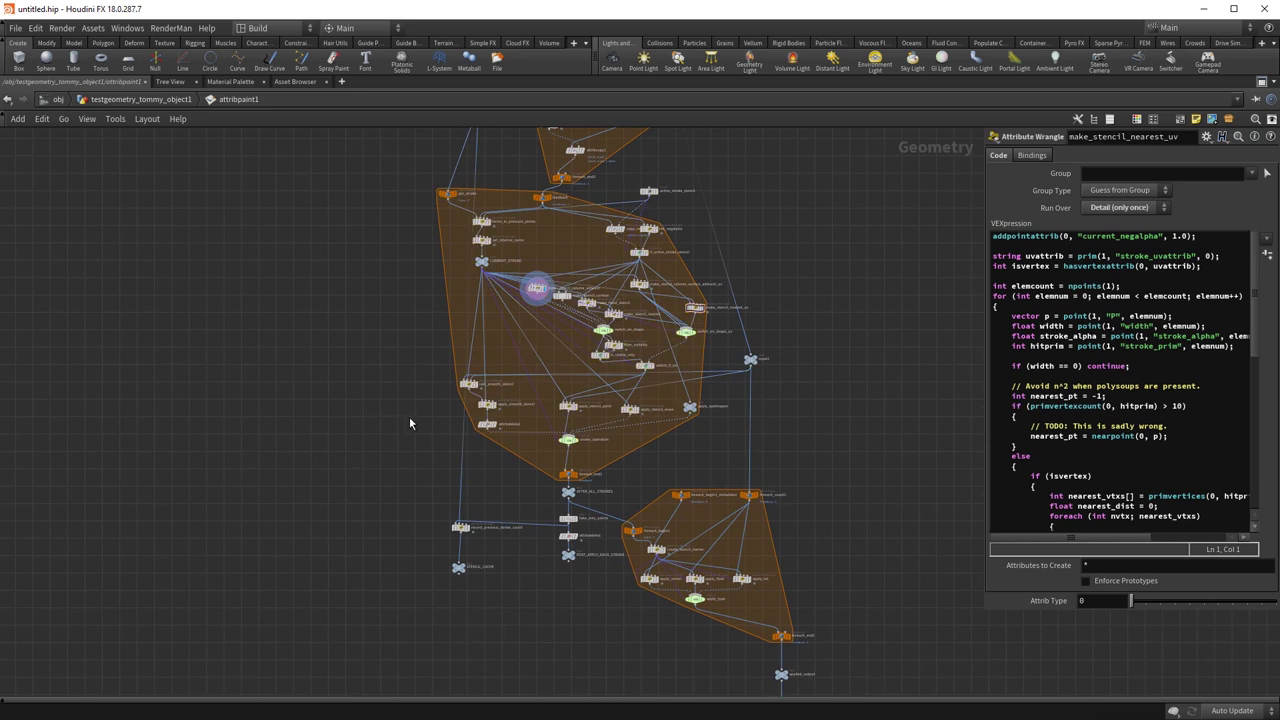
- Inspect the side-output nulls below the stroke loop, including POST_APPLY_EACH_STROKE, and review the upper input nodes
left_click_drag(390, 553, 502, 600)
left_click_drag(544, 541, 599, 580)
middle_click_drag(803, 308, 738, 627)
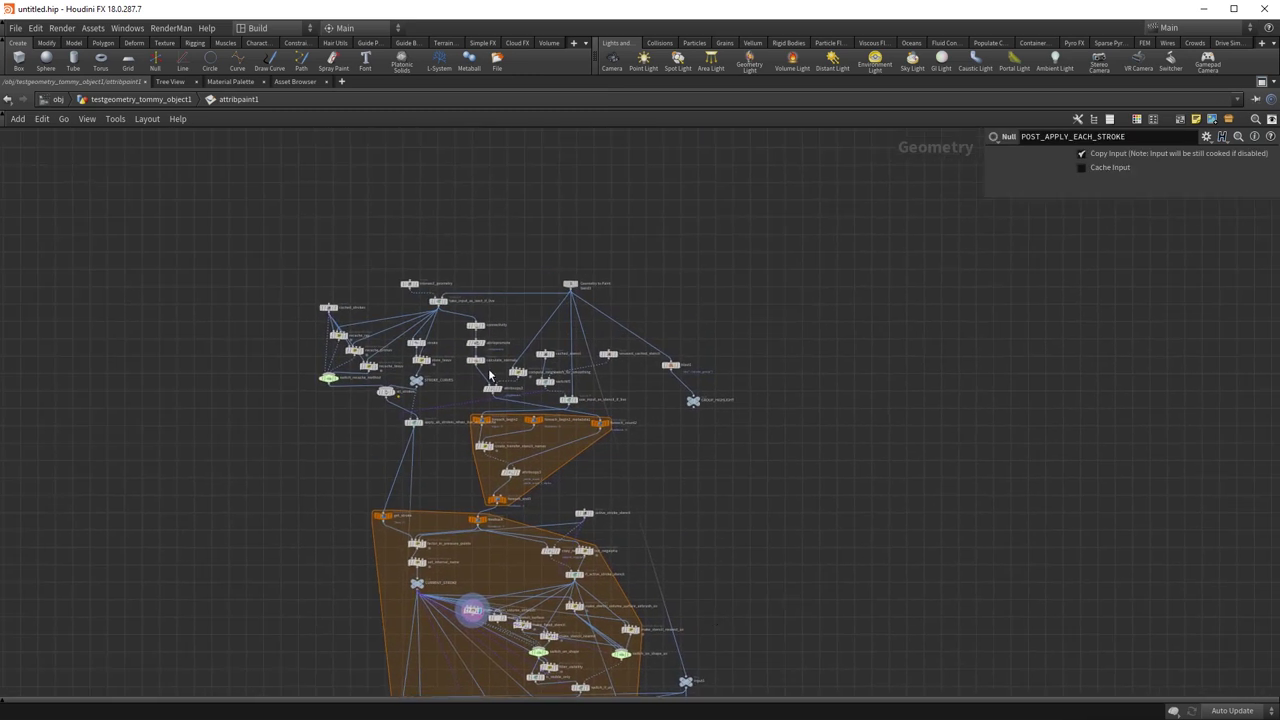
middle_click_drag(688, 509, 677, 429)
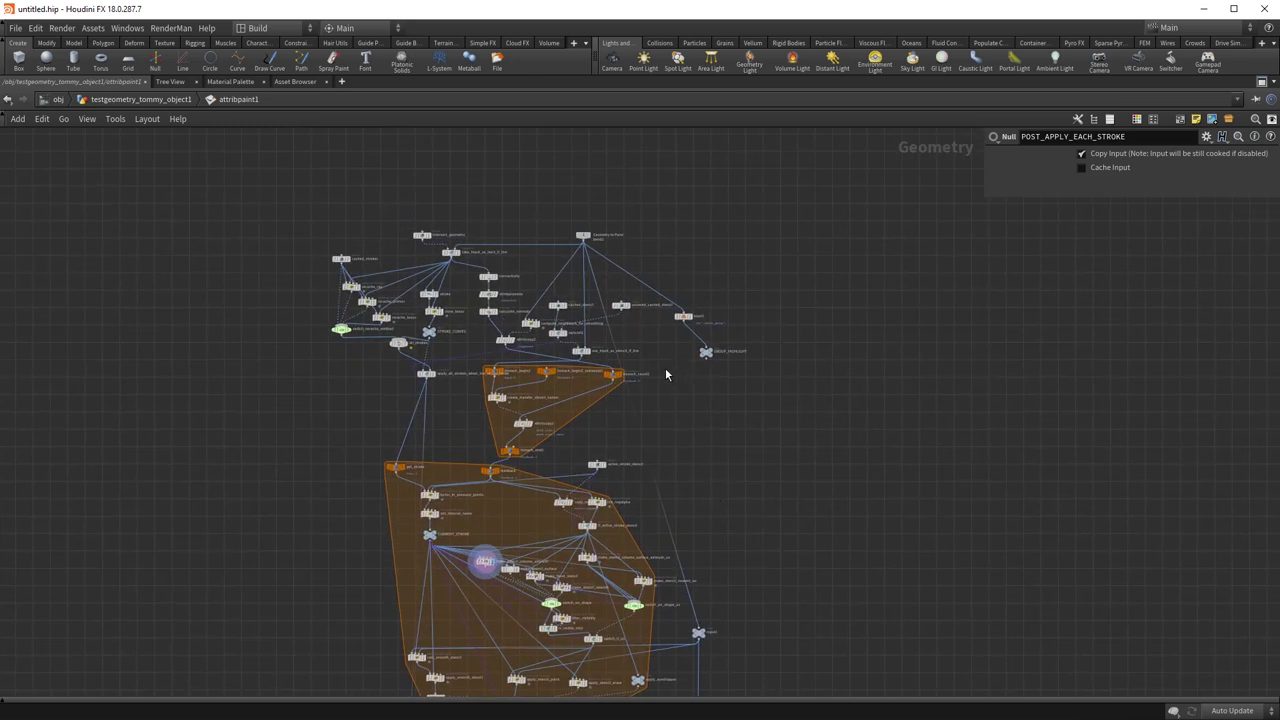
- Inspect the GROUP_HIGHLIGHT null and select the type-specific apply nodes inside the final output loop
left_click_drag(677, 377, 672, 382)
middle_click_drag(684, 469, 671, 257)
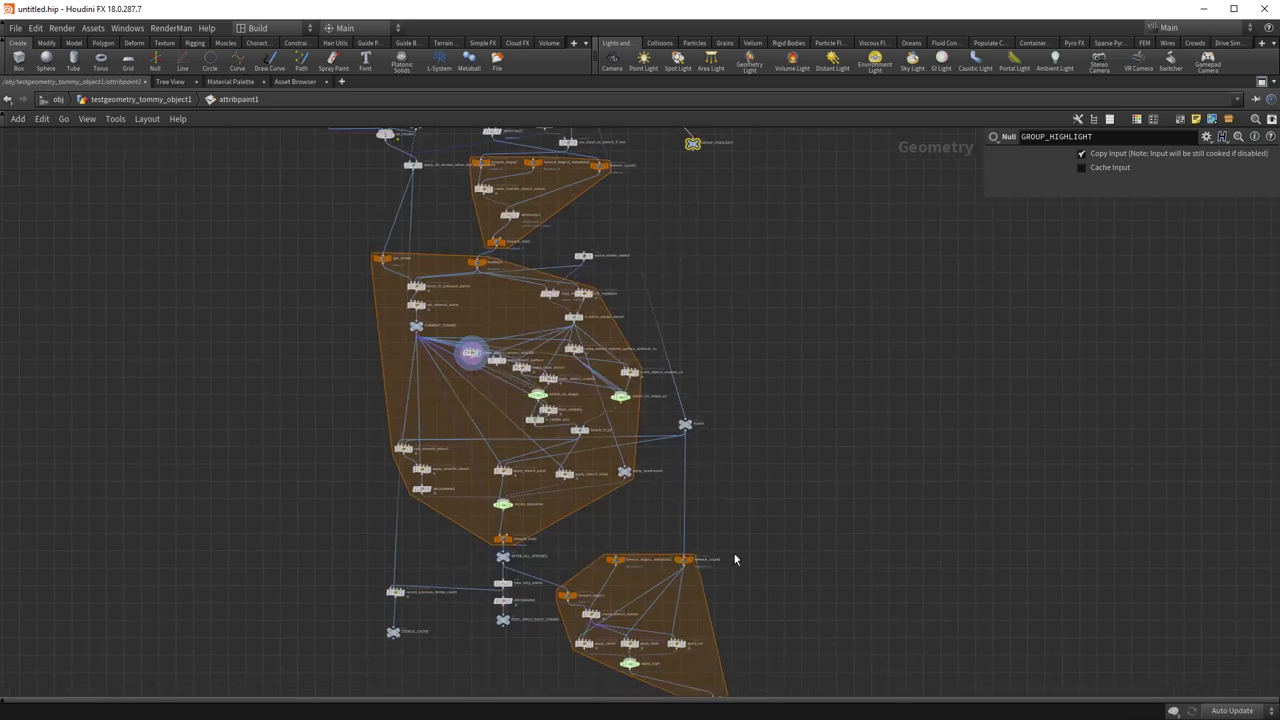
middle_click_drag(730, 567, 773, 428)
middle_click_drag(742, 680, 727, 592)
left_click_drag(552, 486, 736, 396)
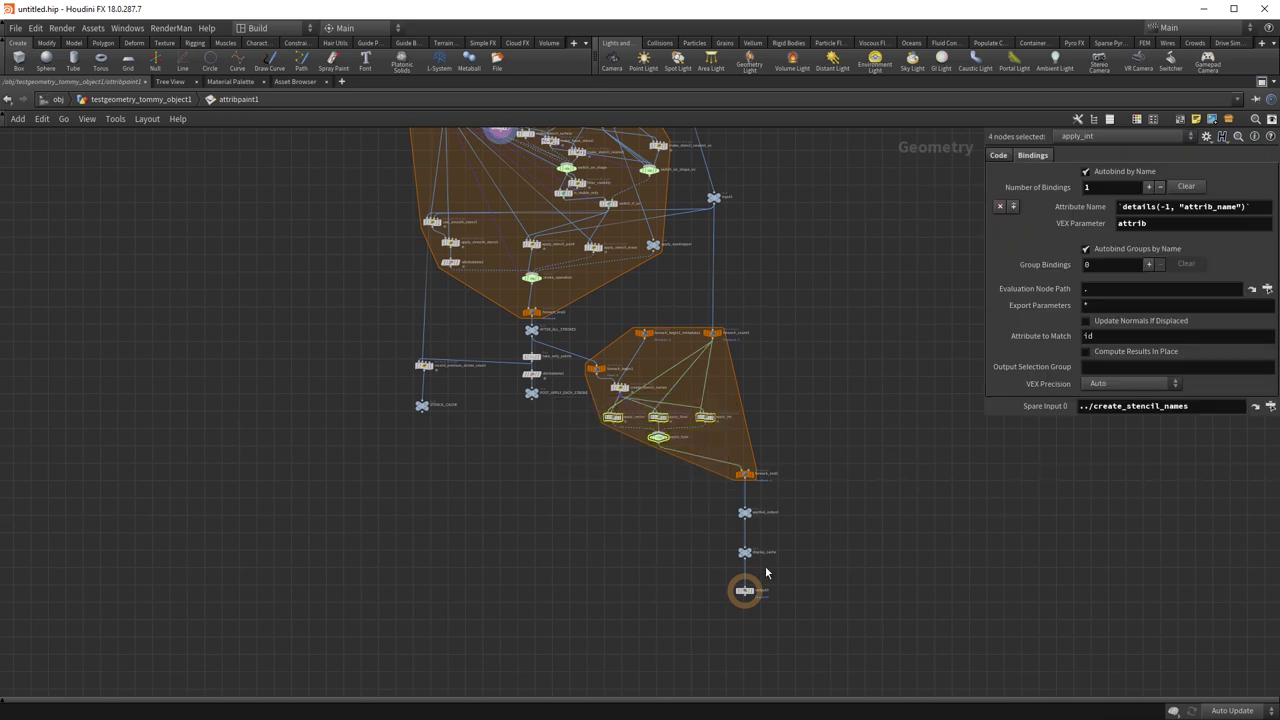
- Restore the split pane layout and select the cached_strokes stash above the recache wrangles
middle_click_drag(817, 369, 950, 711)
middle_click_drag(851, 437, 897, 565)
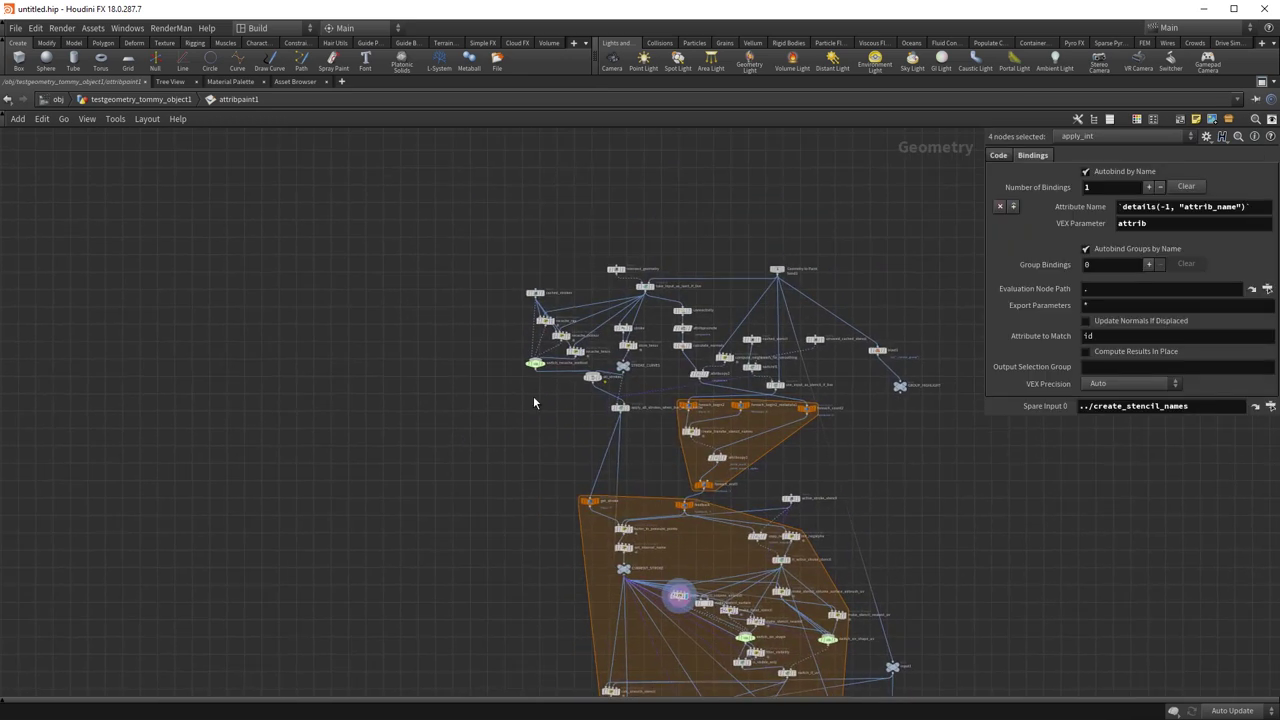
scroll(533, 402, "up", 8)
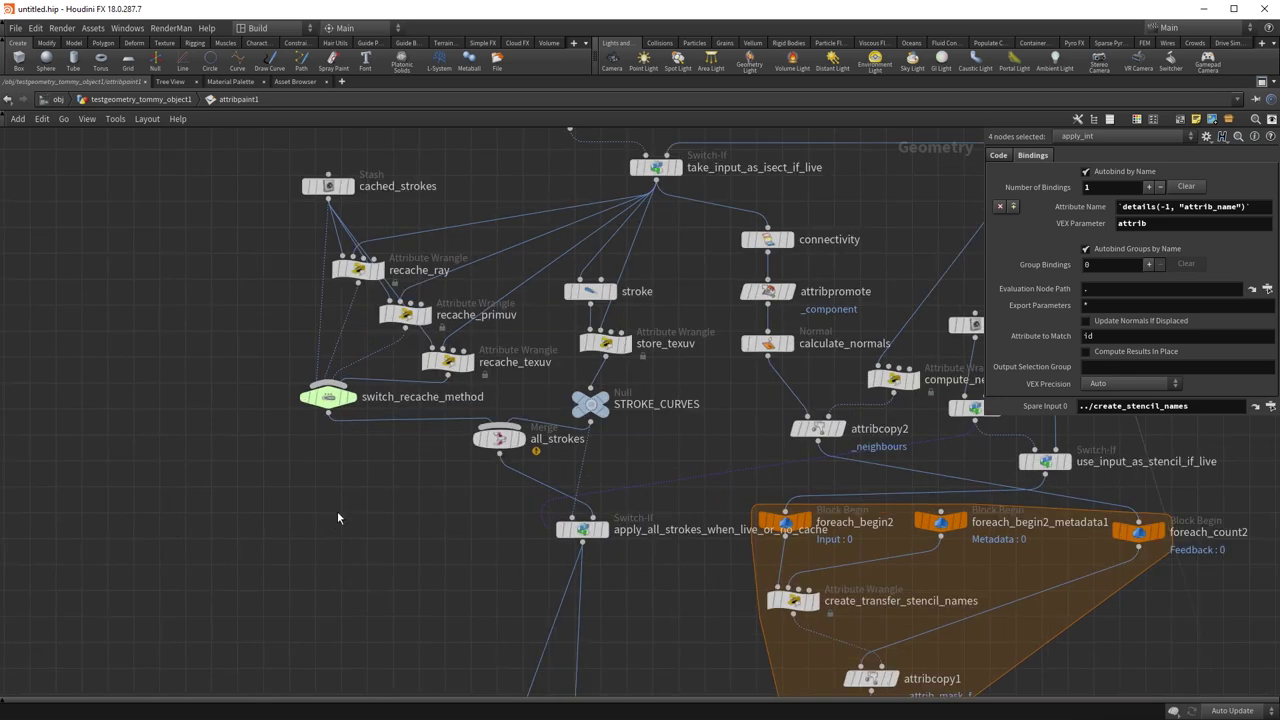
left_click(1261, 83)
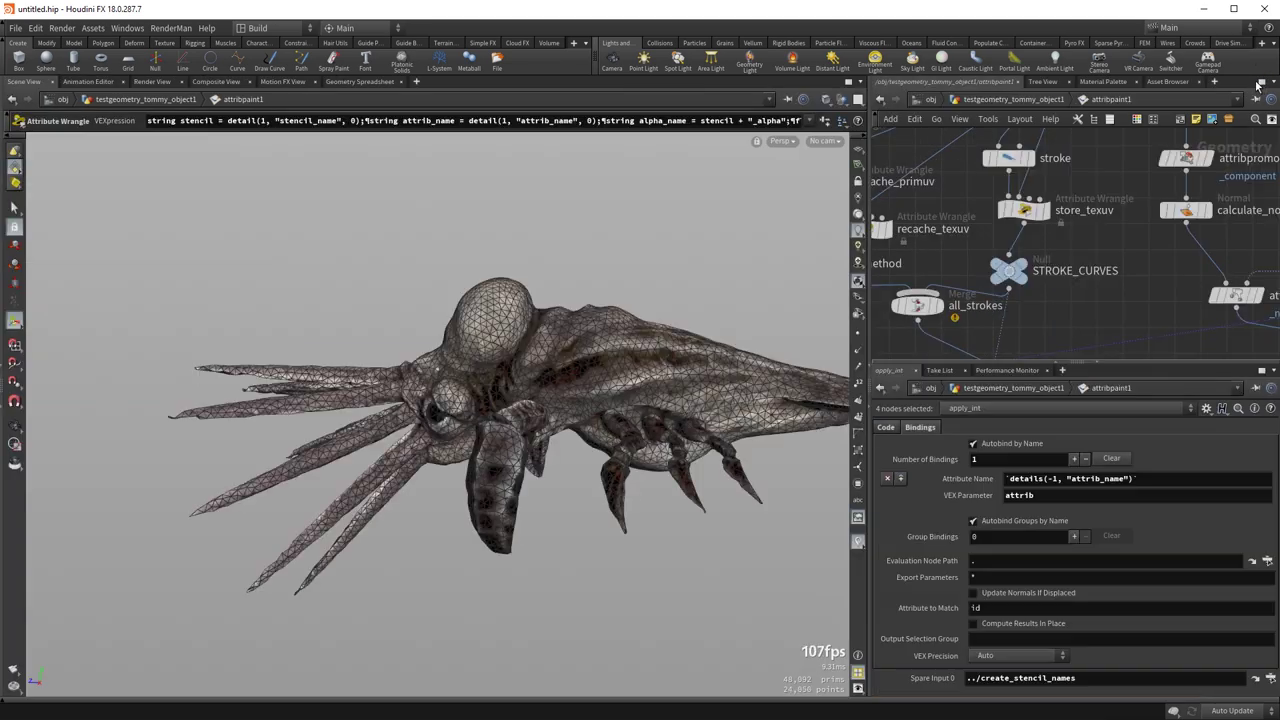
middle_click_drag(955, 209, 1179, 368)
scroll(1133, 312, "down", 3)
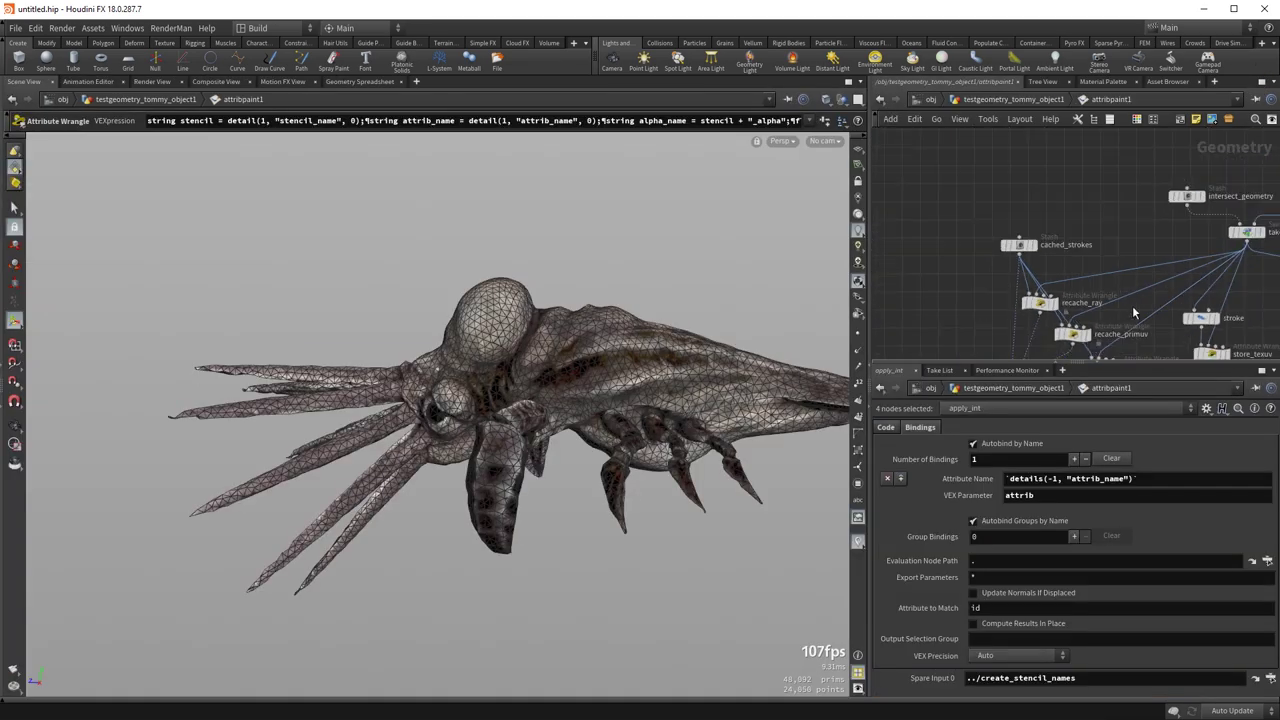
middle_click_drag(1111, 281, 1053, 278)
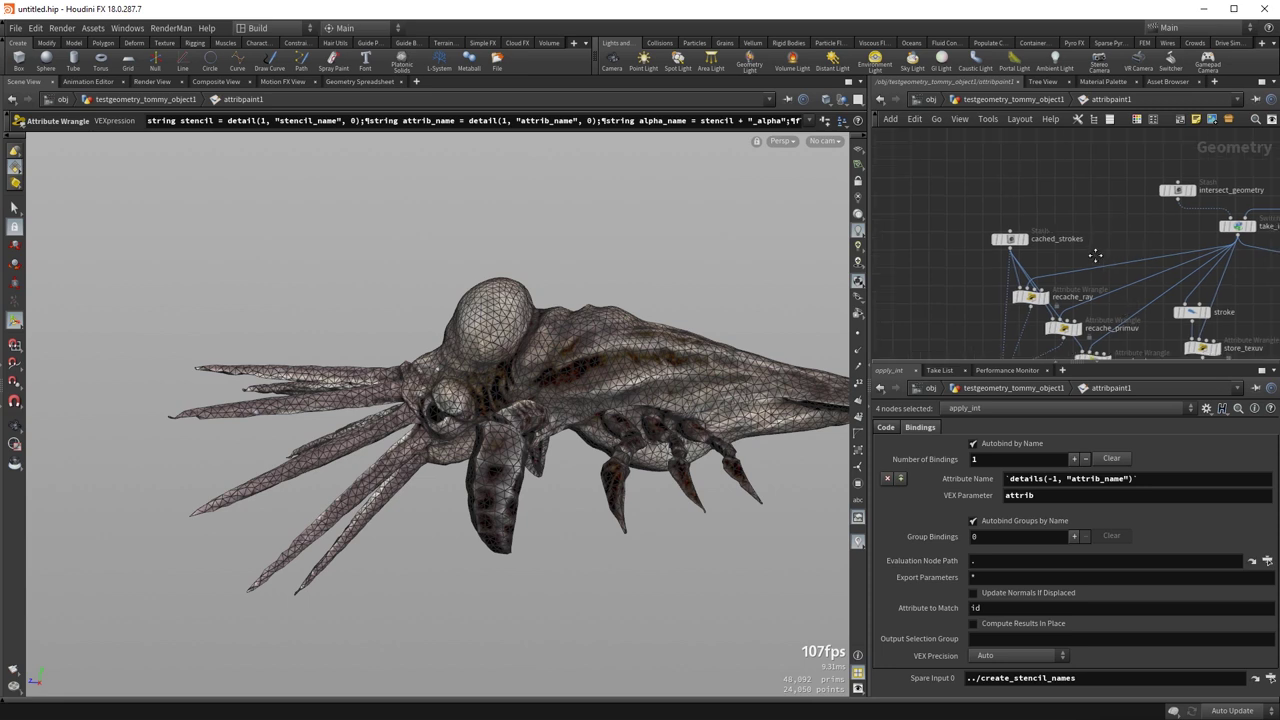
left_click_drag(988, 205, 905, 266)
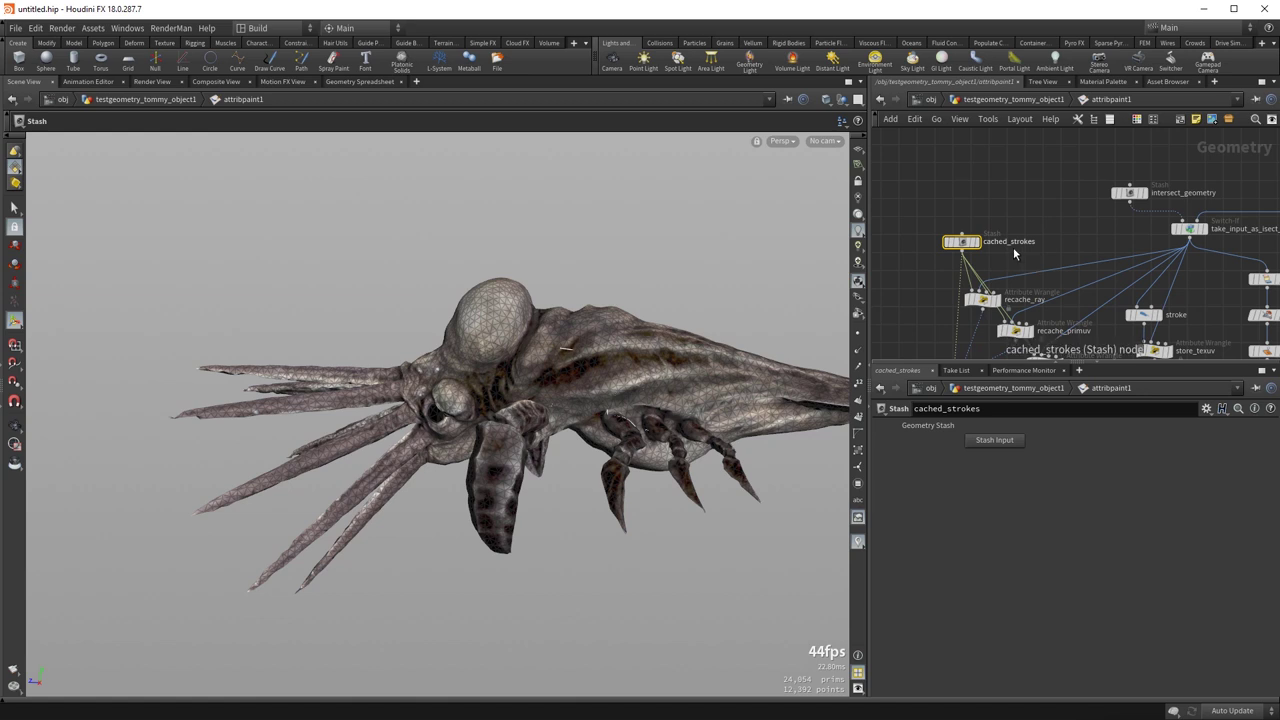
- Inspect the intersect_geometry stash and the Geometry to Paint input that both feed take_input_as_isect_if_live
middle_click_drag(1058, 237, 888, 299)
left_click(960, 255)
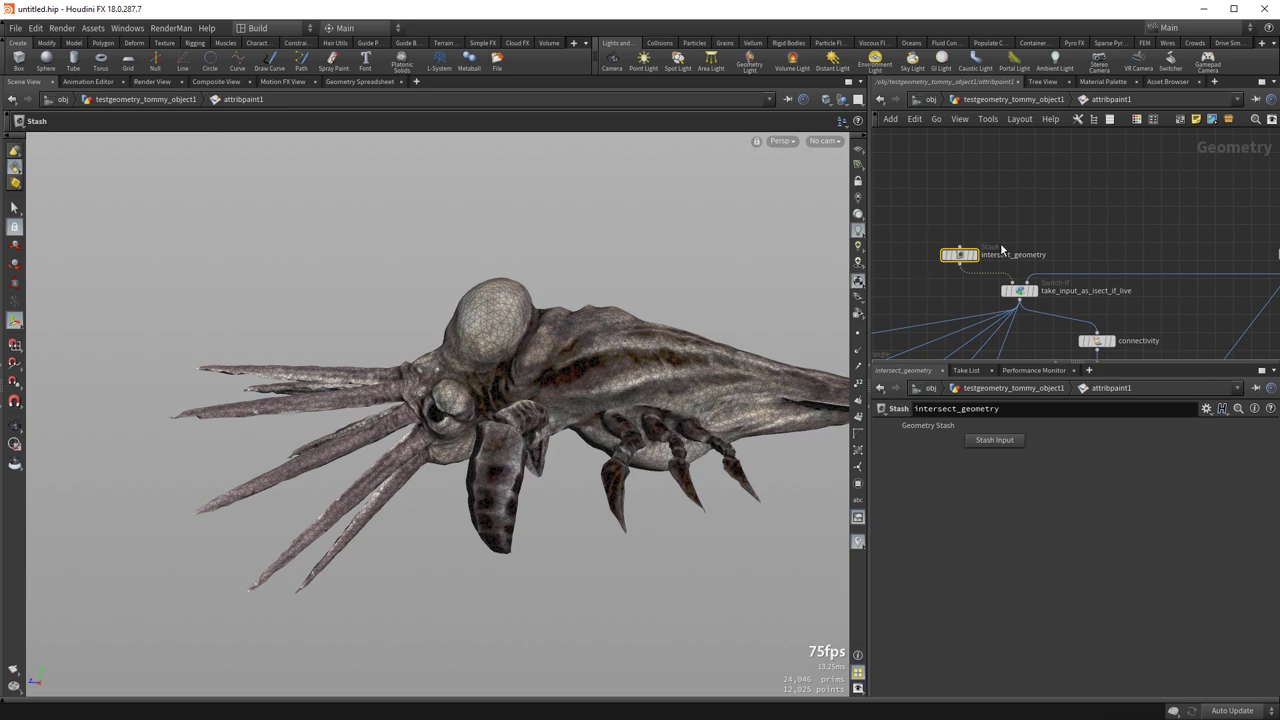
middle_click_drag(1071, 226, 1063, 230)
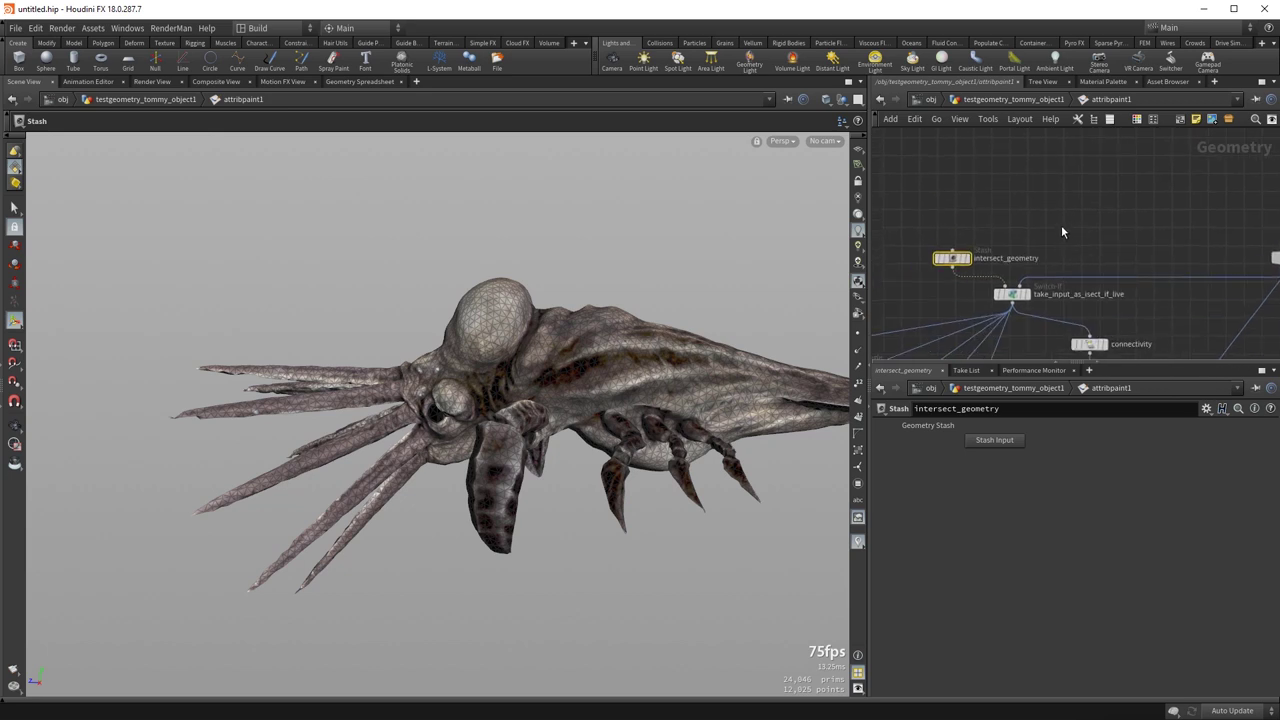
left_click_drag(1209, 251, 1276, 282)
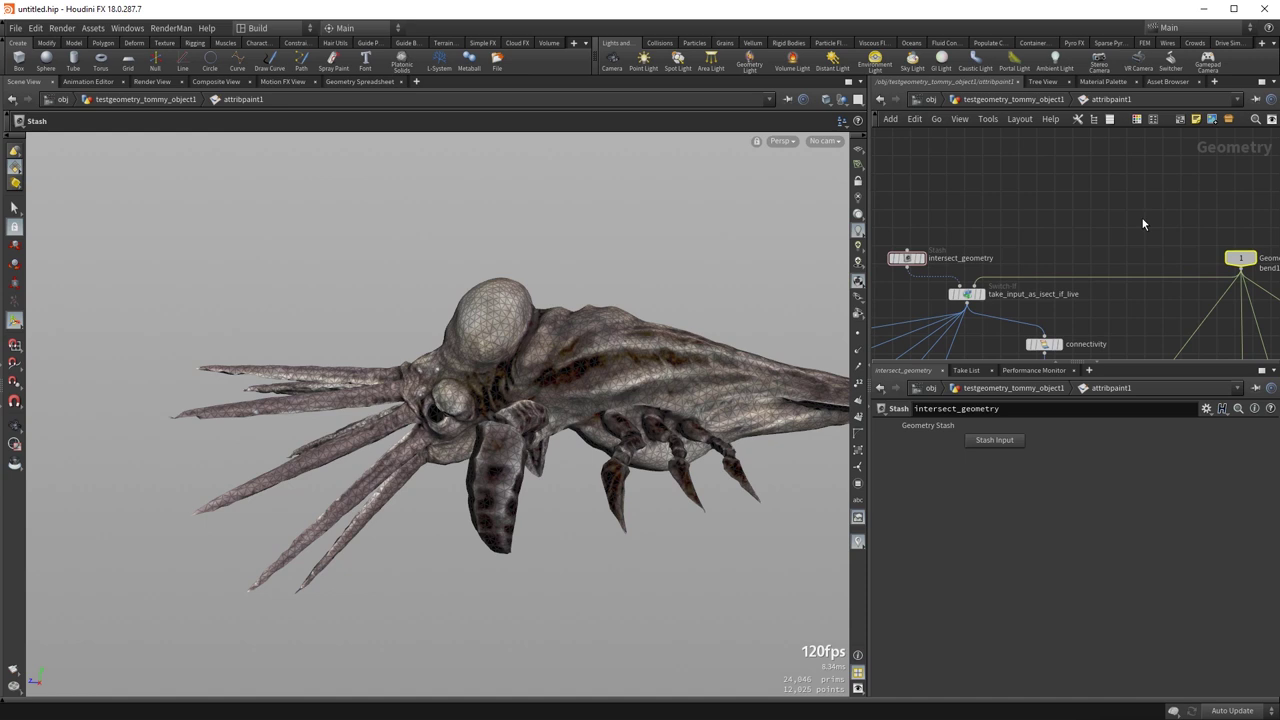
mouse_move(1003, 198)
left_mouse_down()
mouse_move(951, 264)
mouse_move(1002, 208)
left_mouse_up()
left_click(903, 259)
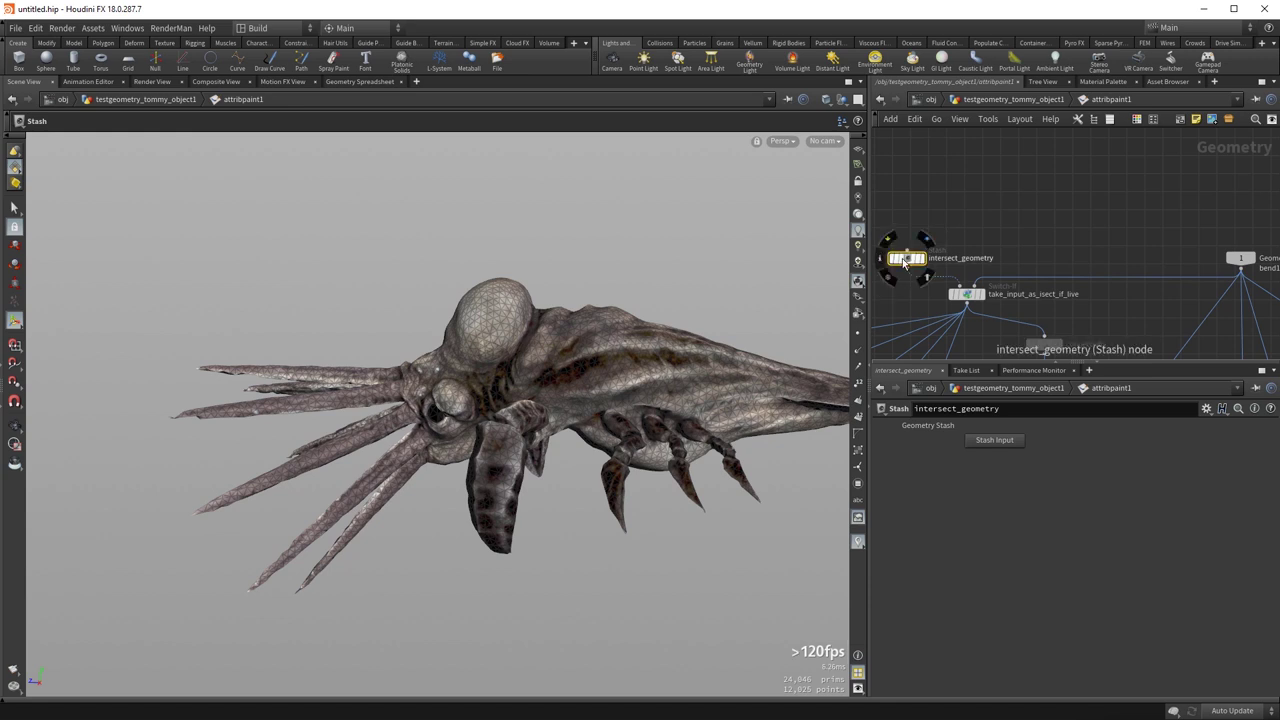
- Select the cached_stencil stash and read its node information, including the stored mask attributes
middle_click_drag(1046, 197, 942, 105)
scroll(1011, 230, "down", 1)
middle_click_drag(1011, 230, 991, 204)
scroll(992, 207, "up", 2)
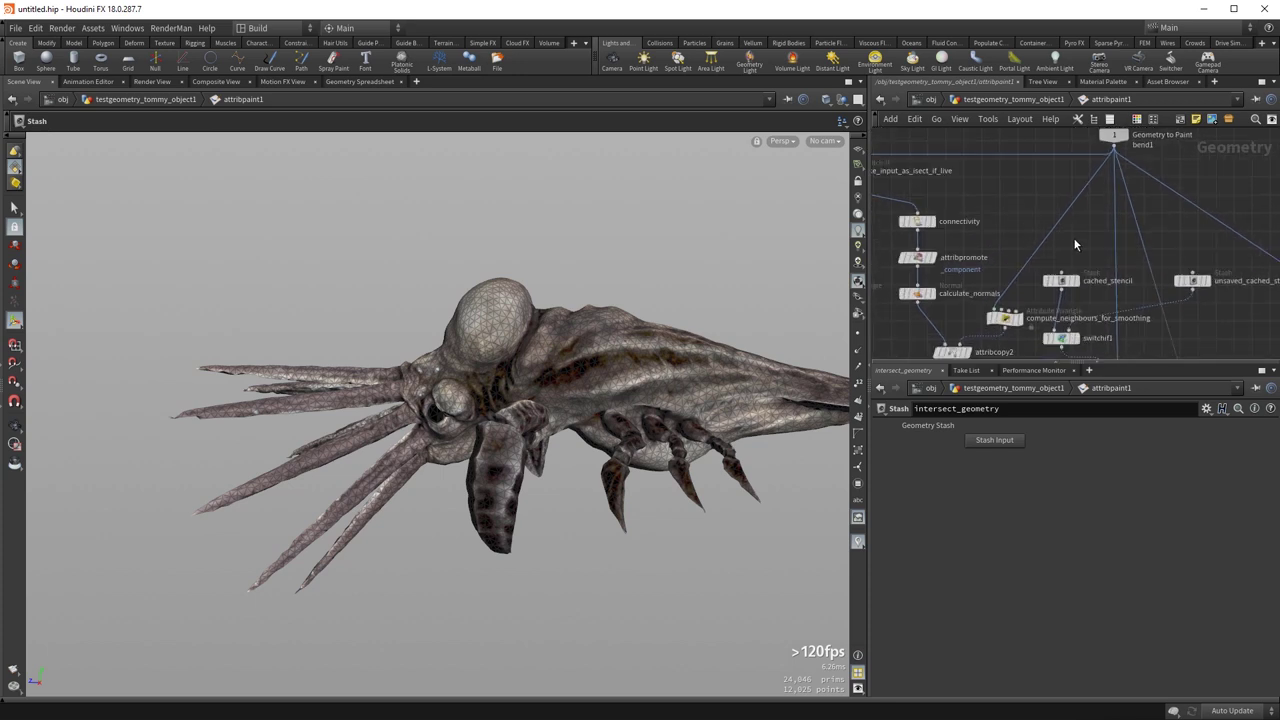
left_click(1062, 280)
middle_click_drag(1075, 251, 1029, 190)
mouse_move(1015, 225)
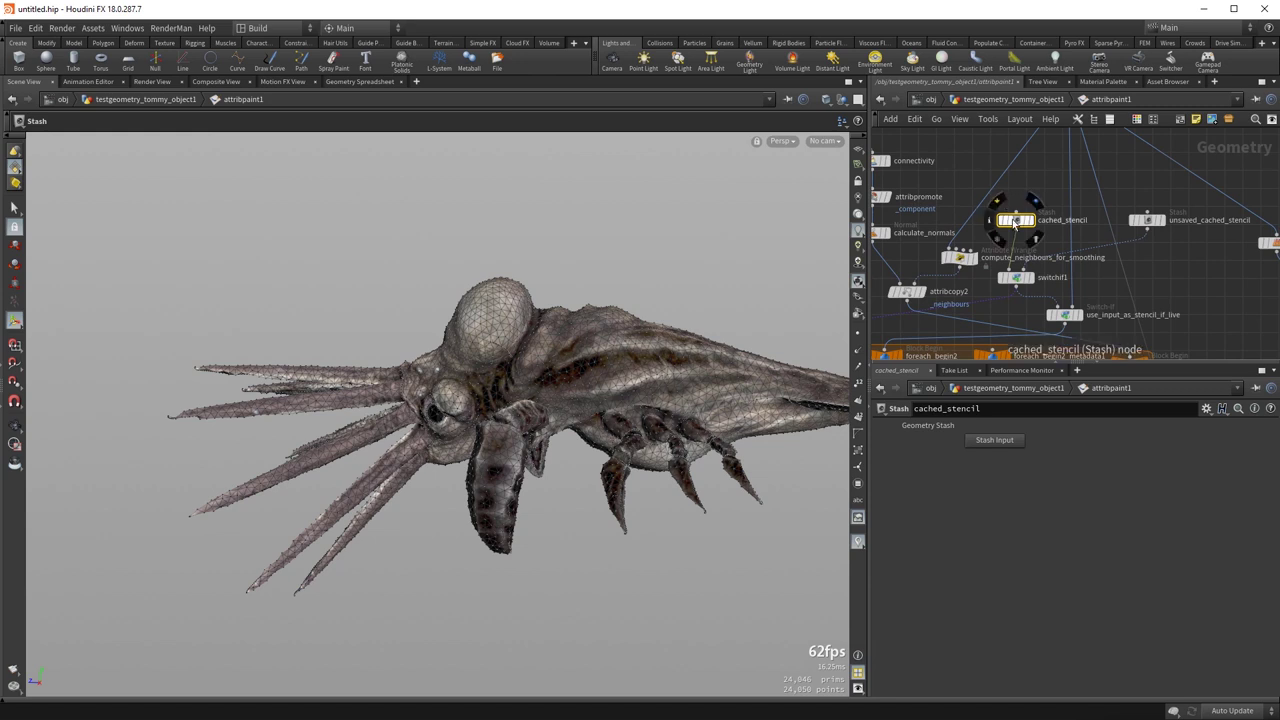
middle_click(1013, 224)
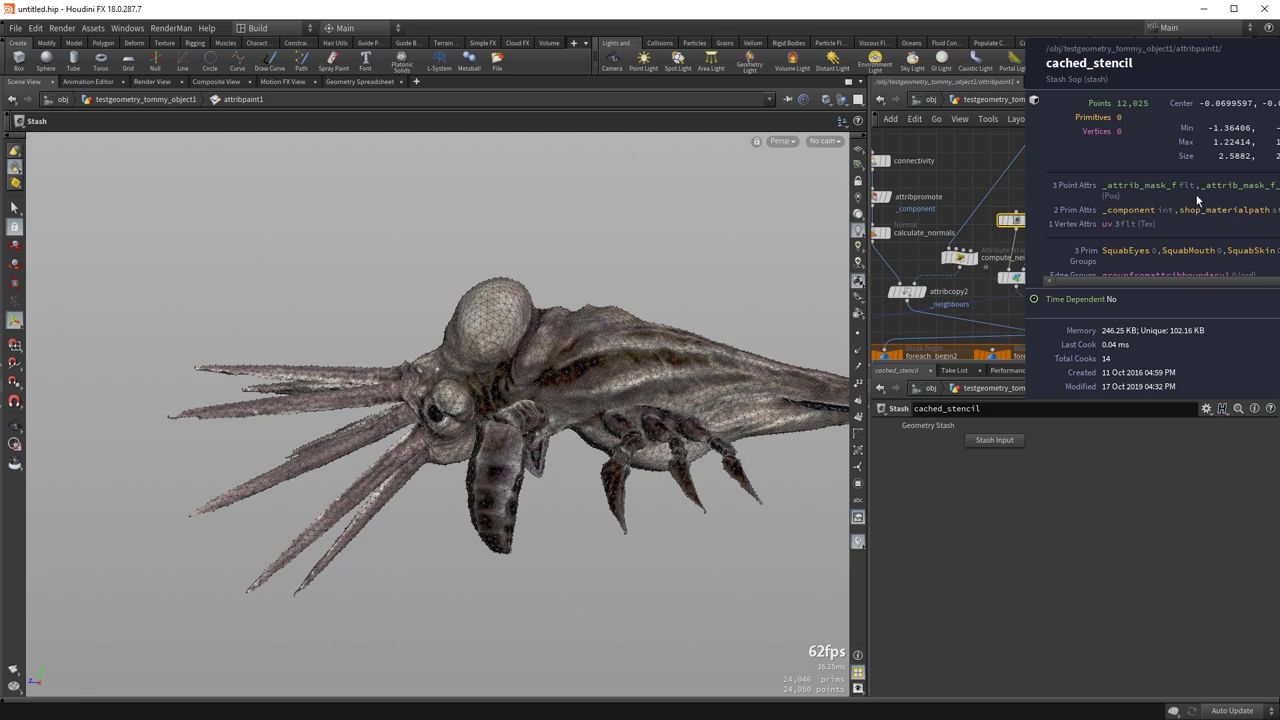
- Read the node information of unsaved_cached_stencil and compare that stash with cached_stencil
middle_click_drag(1115, 196, 1026, 199)
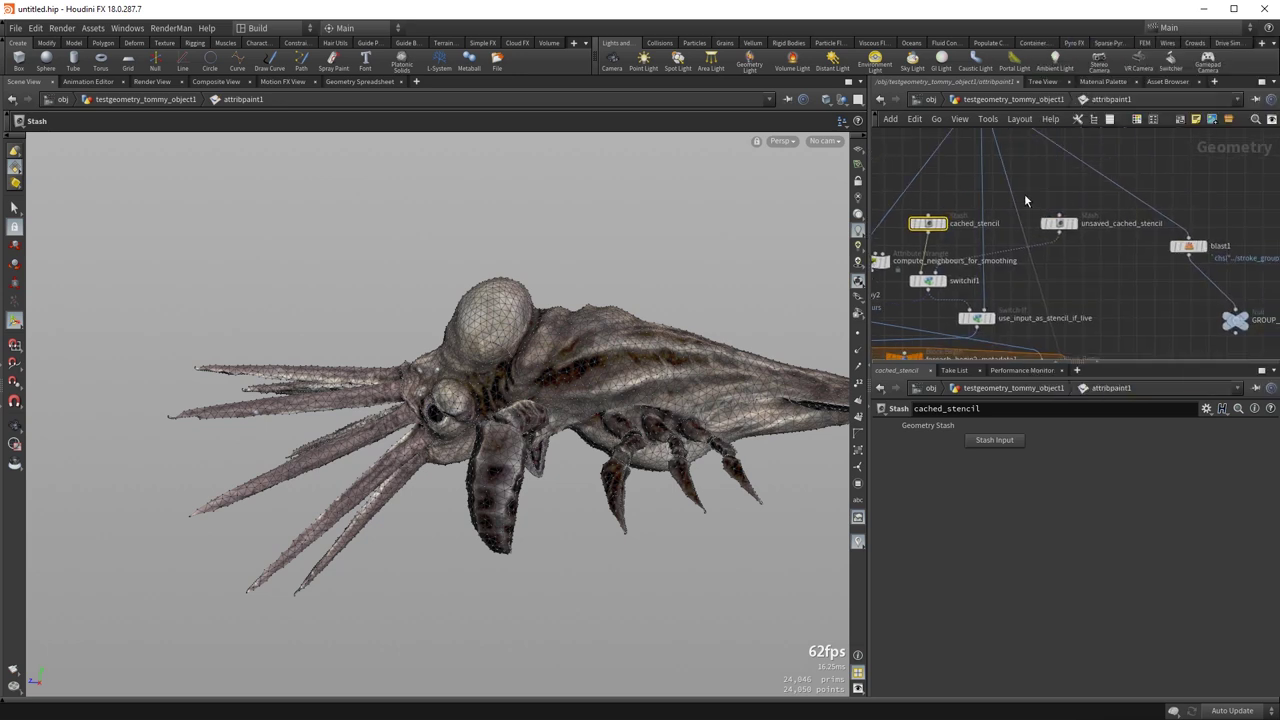
middle_click(1062, 224)
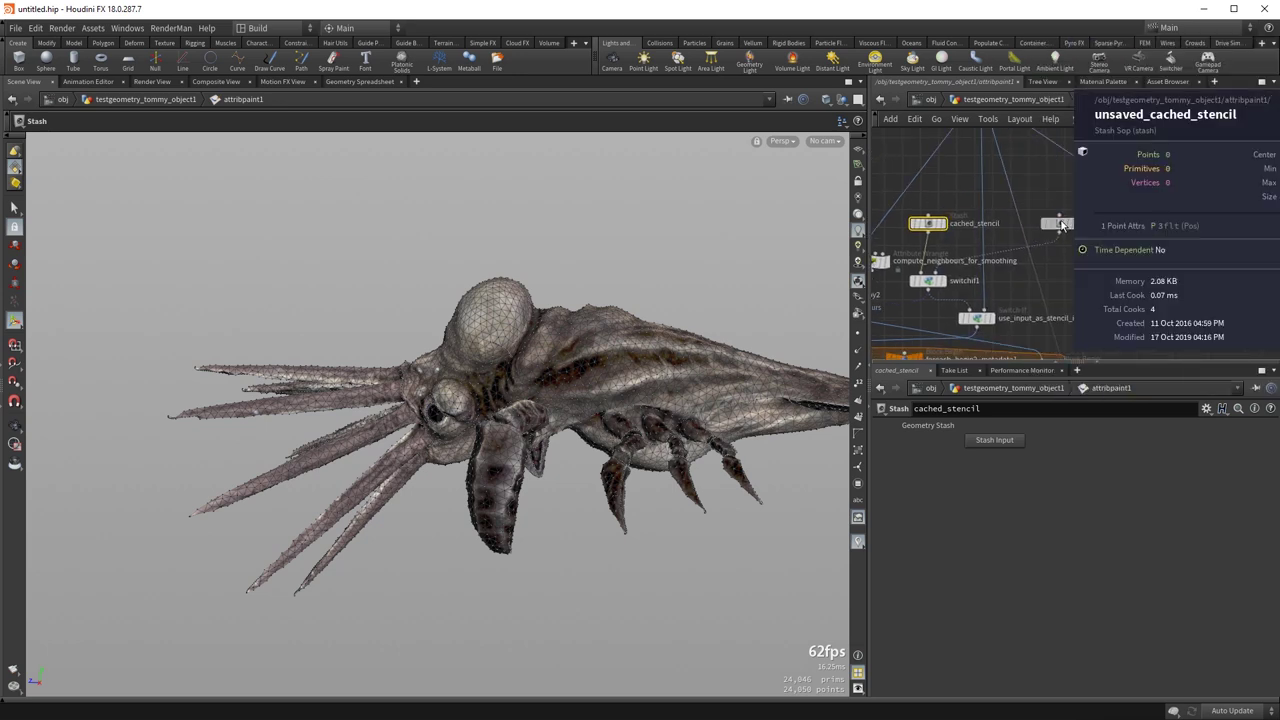
mouse_move(943, 229)
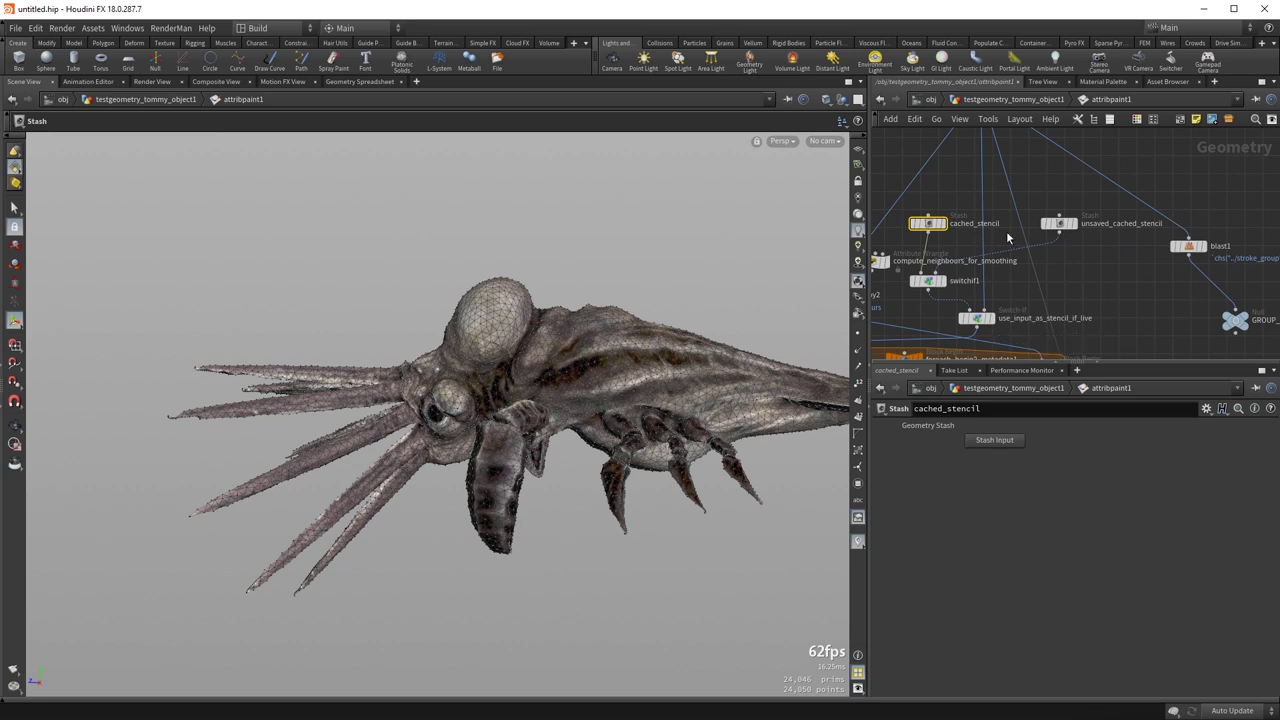
left_click(1062, 223)
left_click(928, 223)
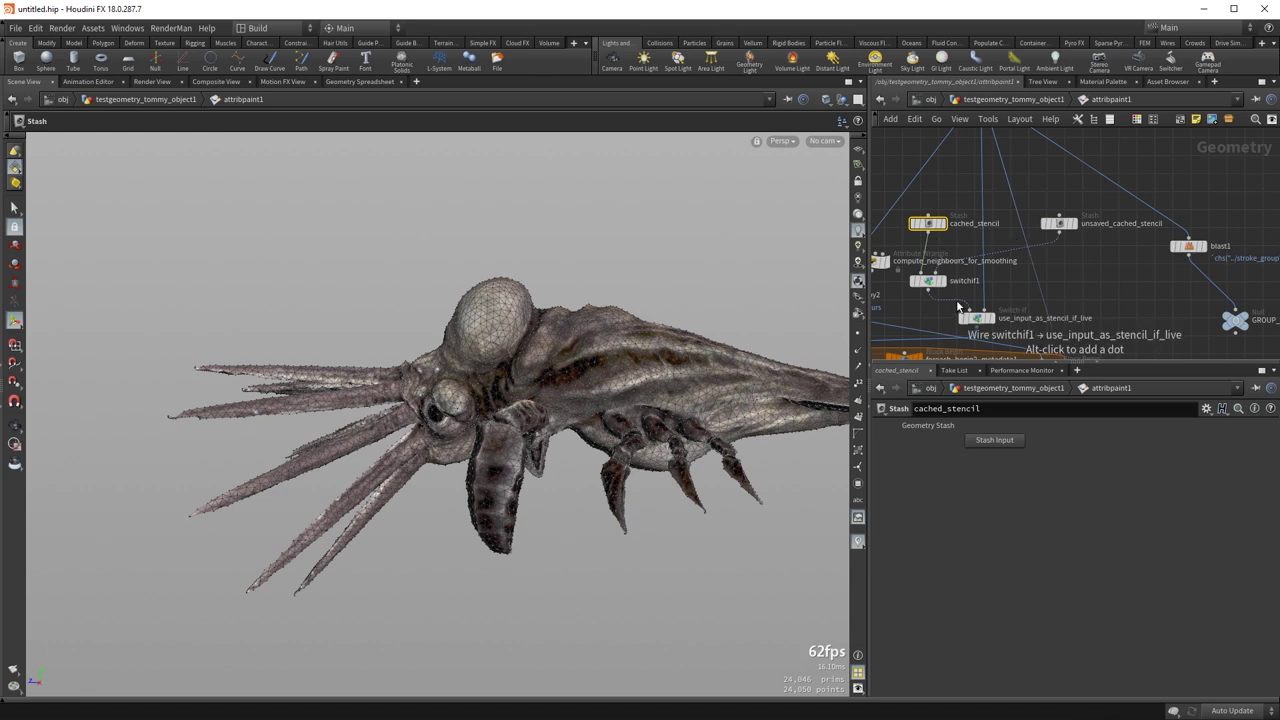
- Inspect the active_stroke_stencil stash that feeds the per-stroke feedback loop
middle_click_drag(1143, 329, 1152, 155)
left_click(1106, 260)
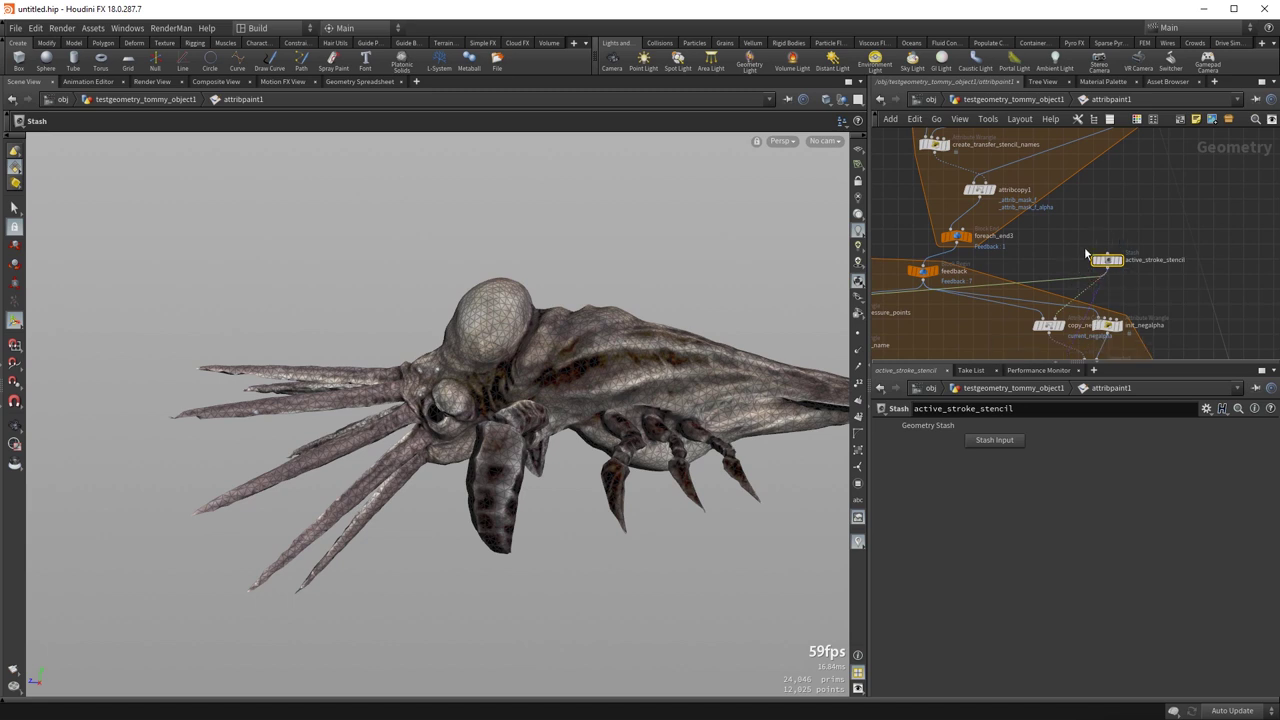
middle_click_drag(1107, 230, 1081, 206)
scroll(1037, 238, "up", 1)
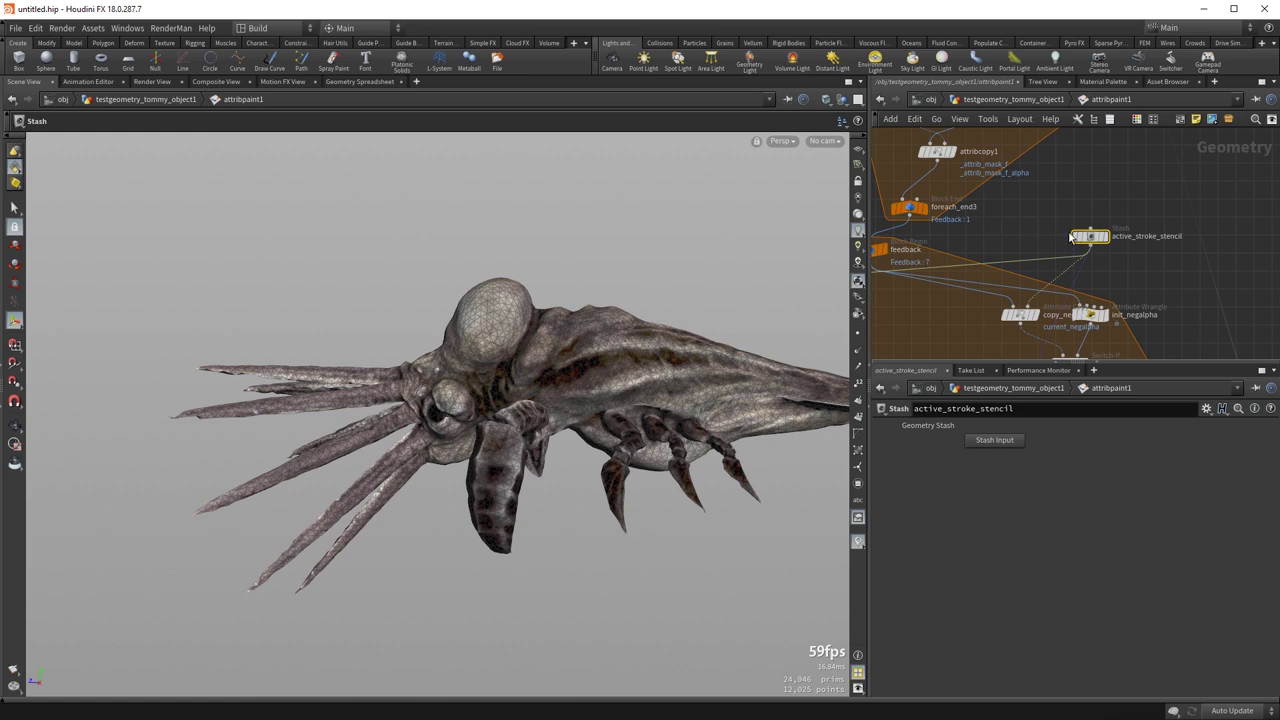
mouse_move(1074, 238)
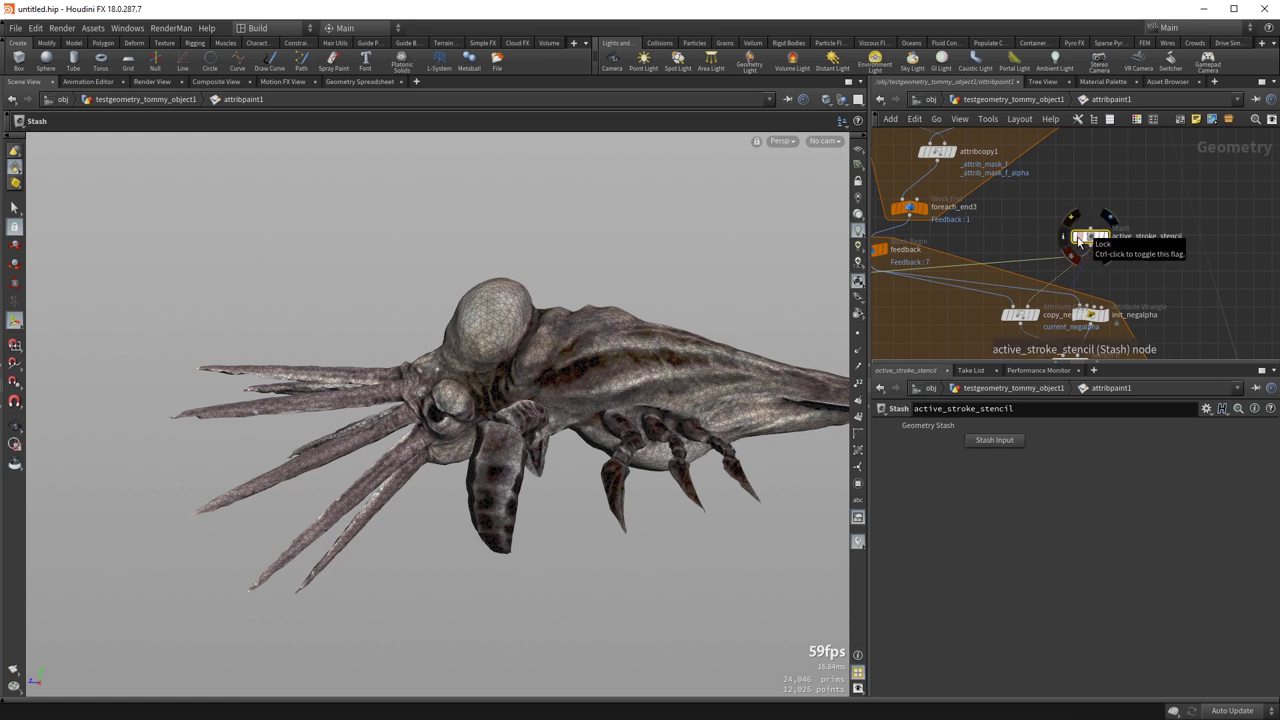
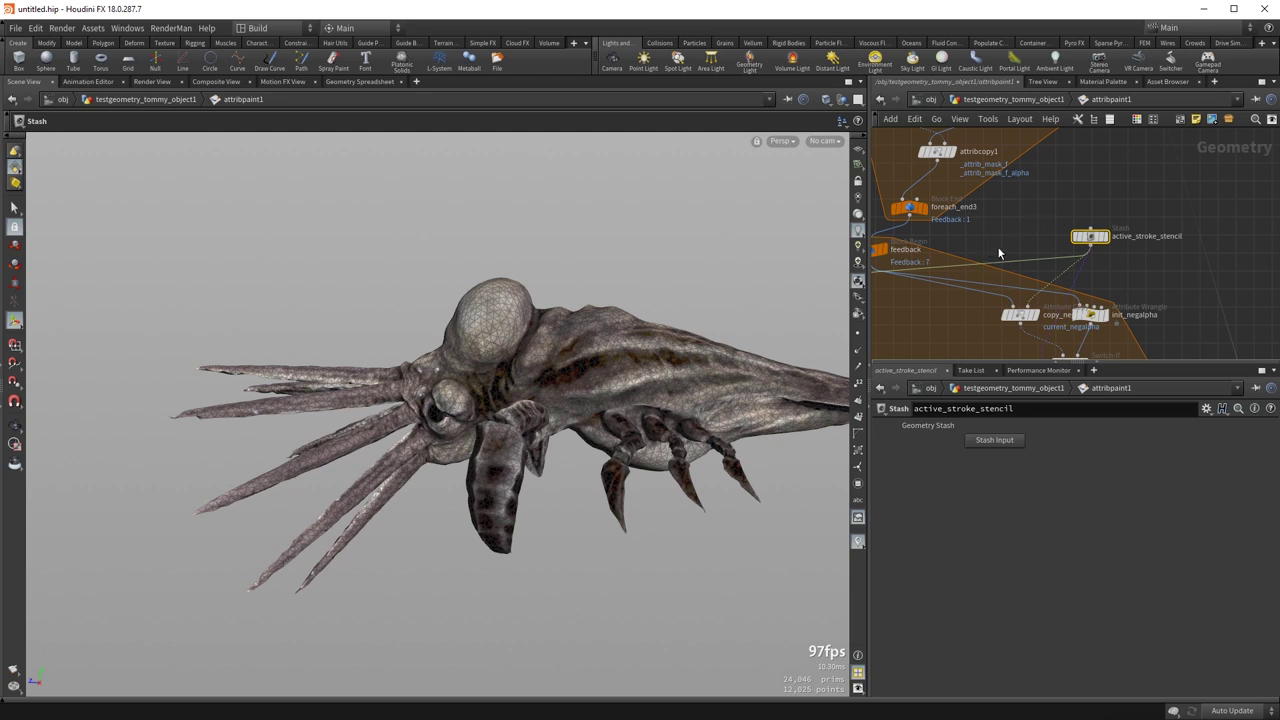
- Revisit cached_strokes and select the recache_ray, recache_primuv and recache_texuv wrangles below it to view their code
scroll(997, 330, "down", 3)
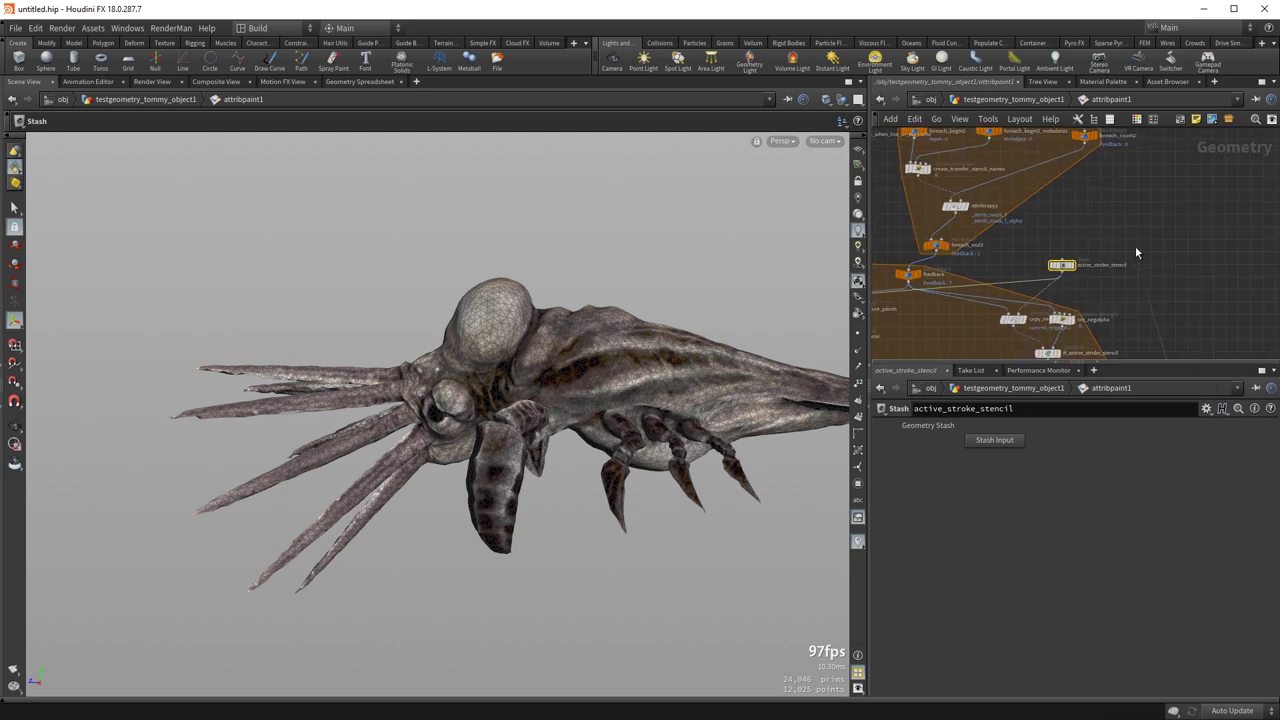
scroll(1135, 246, "down", 2)
middle_click_drag(930, 230, 1071, 363)
scroll(936, 272, "up", 2)
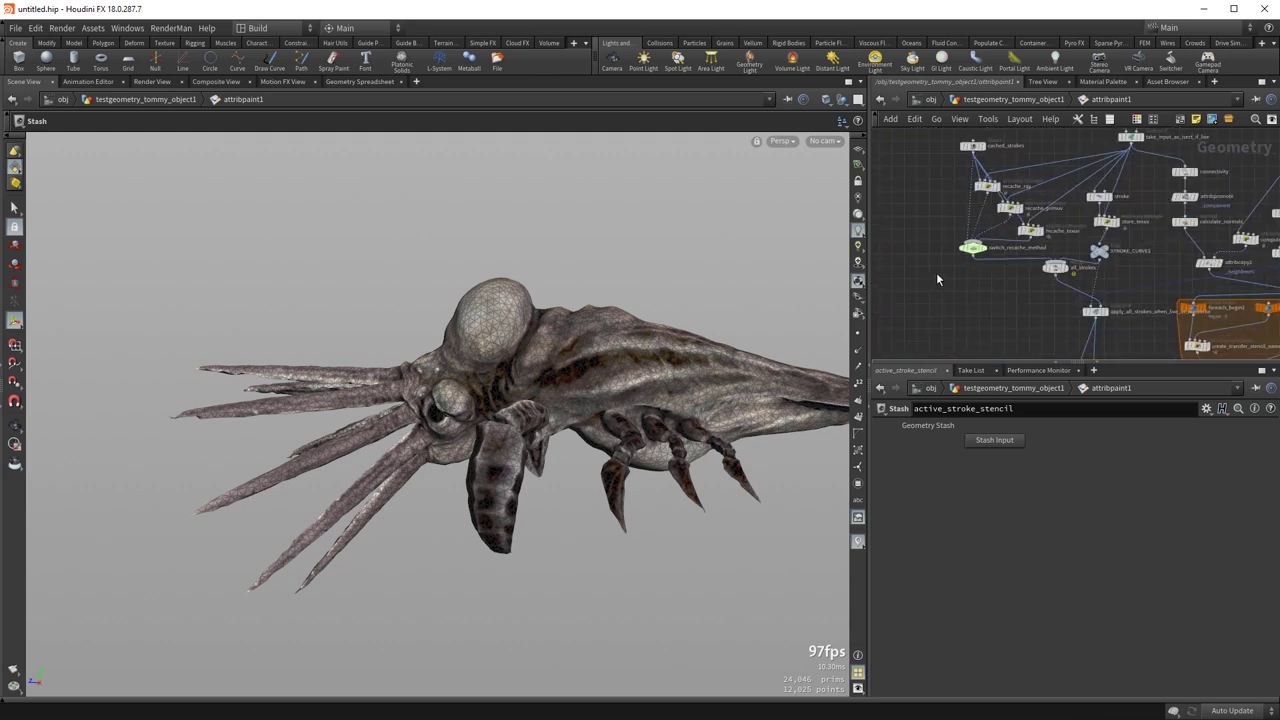
middle_click_drag(936, 274, 943, 327)
left_click(980, 199)
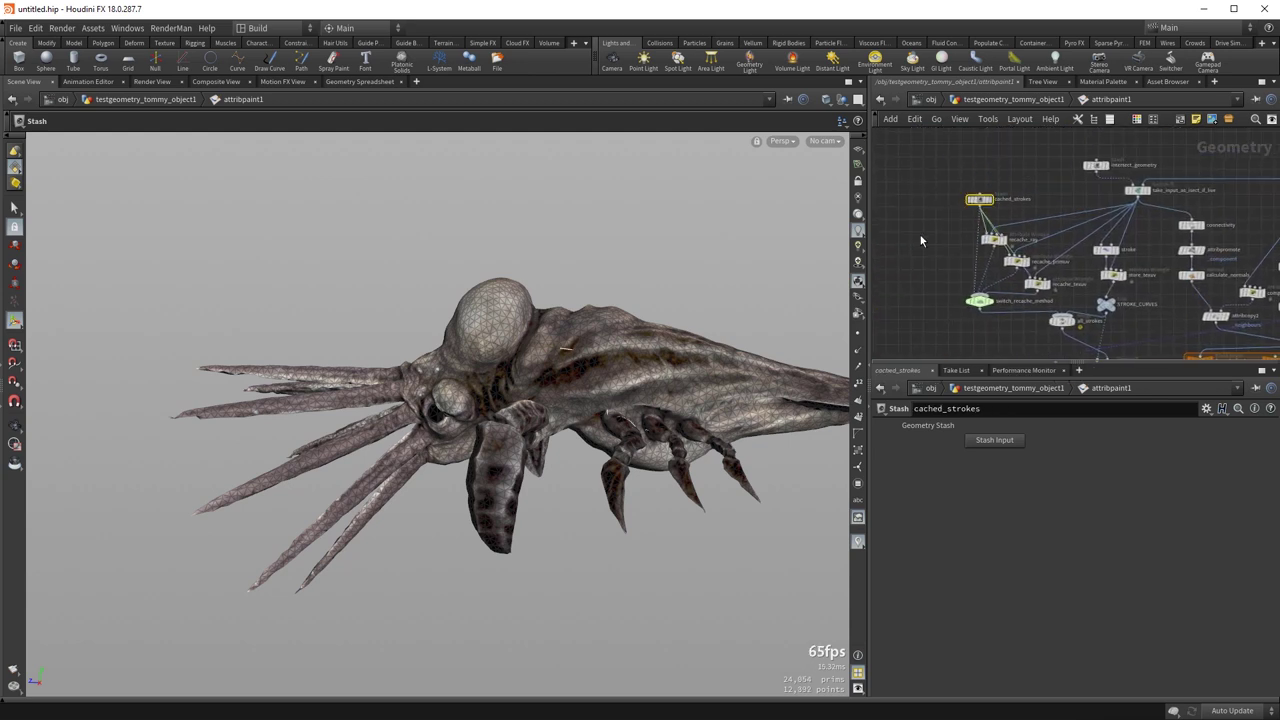
scroll(920, 235, "up", 3)
left_click_drag(943, 209, 1137, 327)
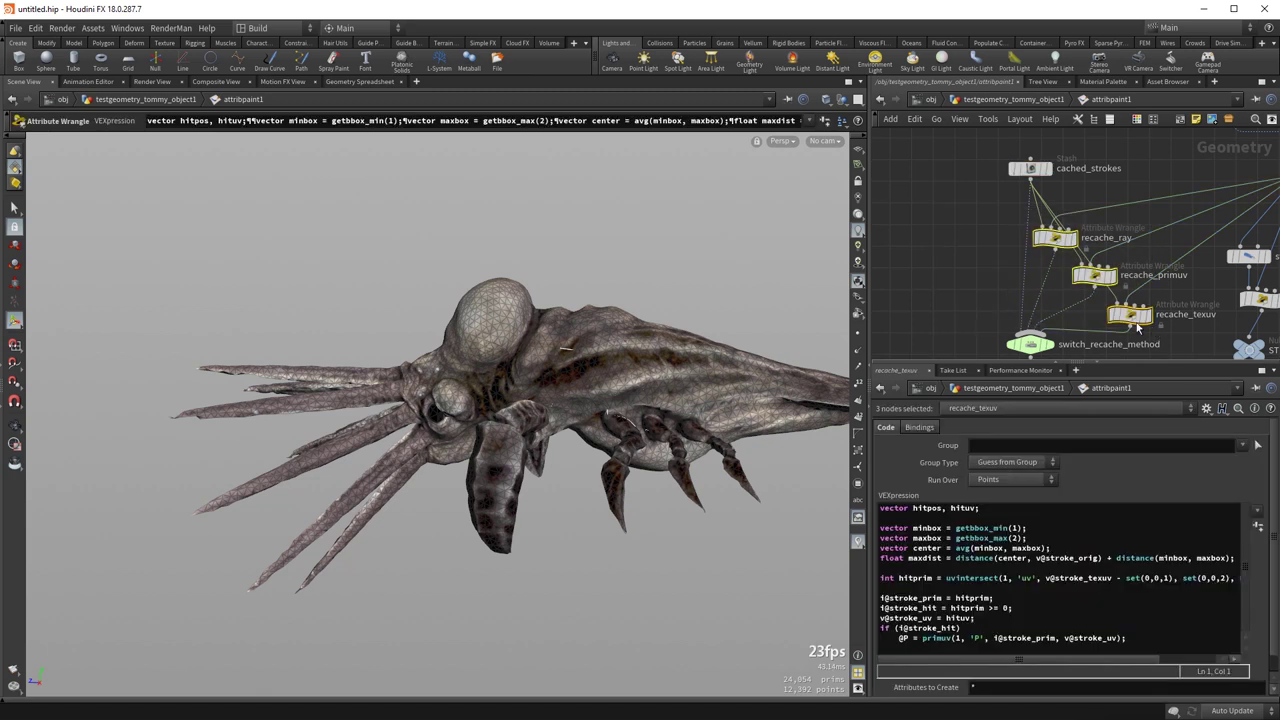
middle_click_drag(968, 318, 935, 257)
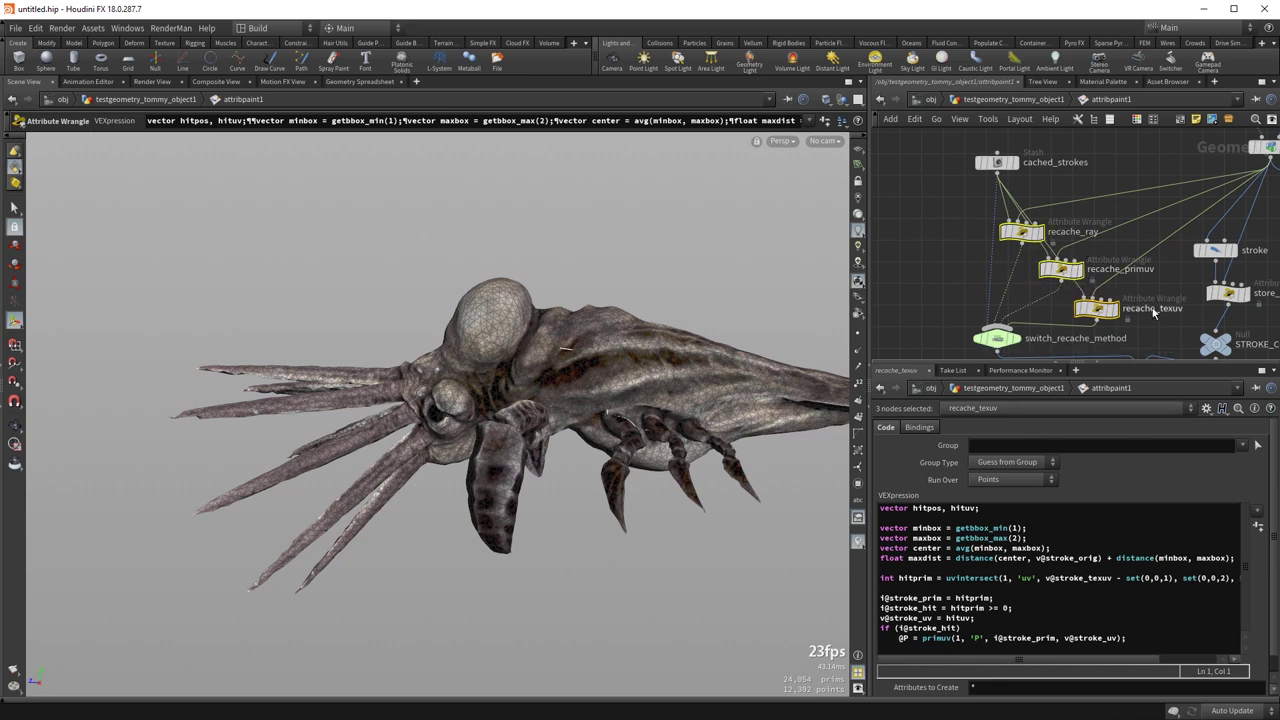
- Show the stroke node's parameters and follow its output through store_texuv to the STROKE_CURVES null
middle_click_drag(948, 329, 909, 238)
scroll(909, 240, "down", 2)
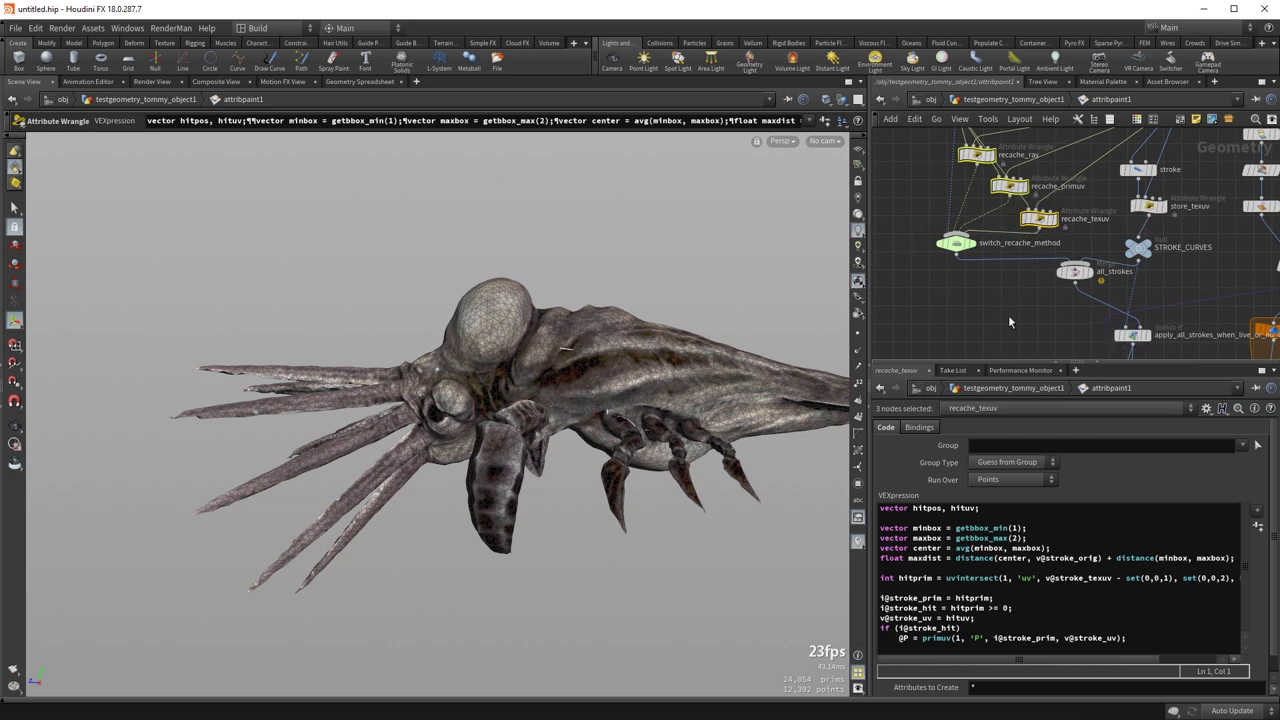
middle_click_drag(1004, 308, 896, 336)
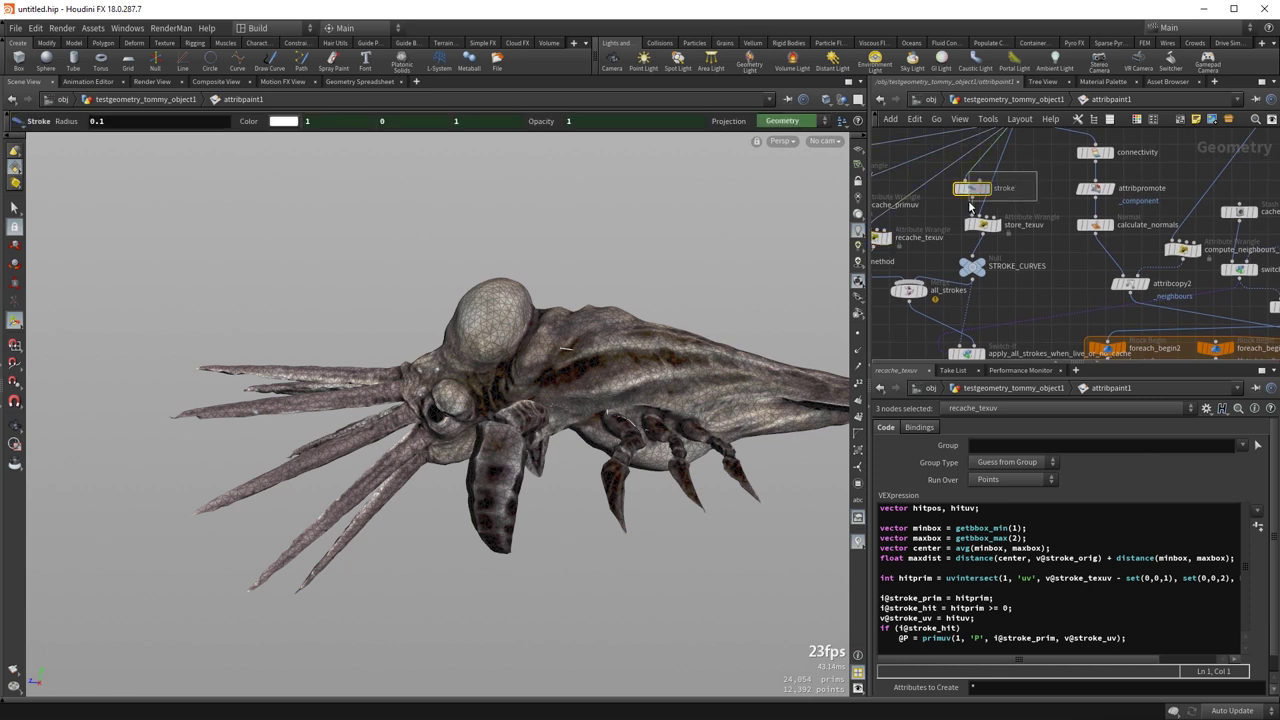
left_click(1003, 189)
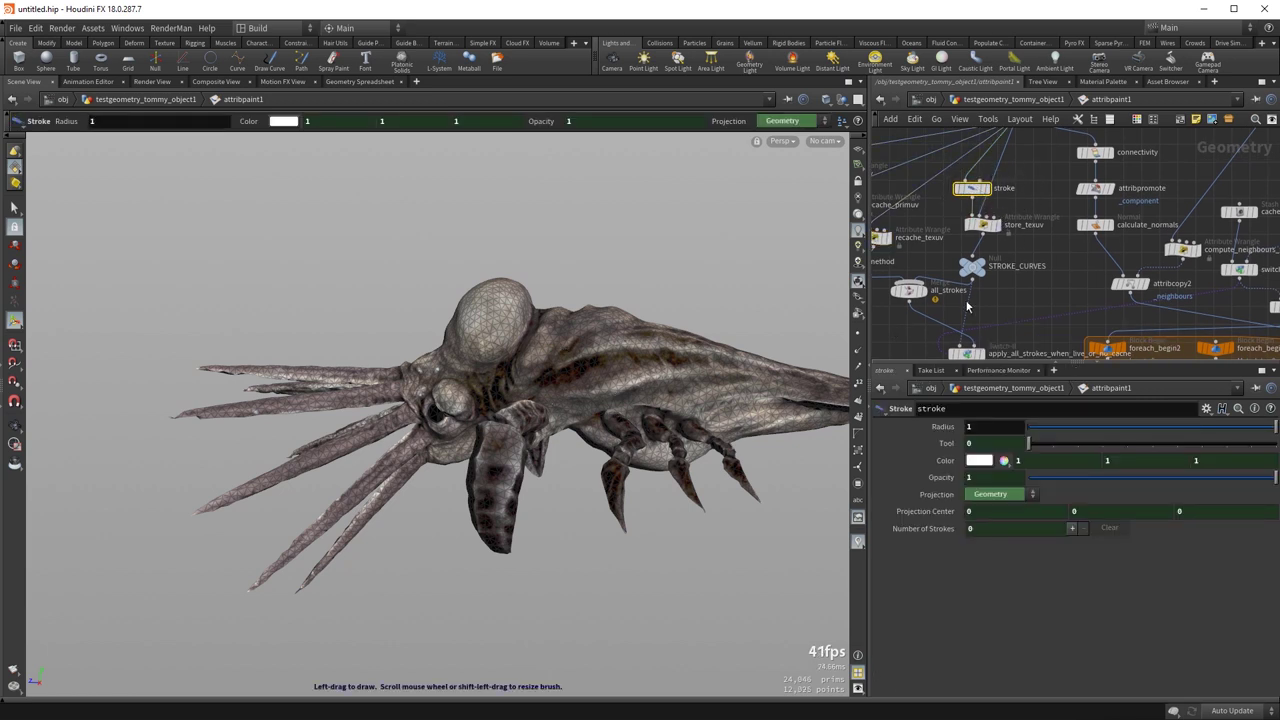
middle_click_drag(1008, 303, 1127, 239)
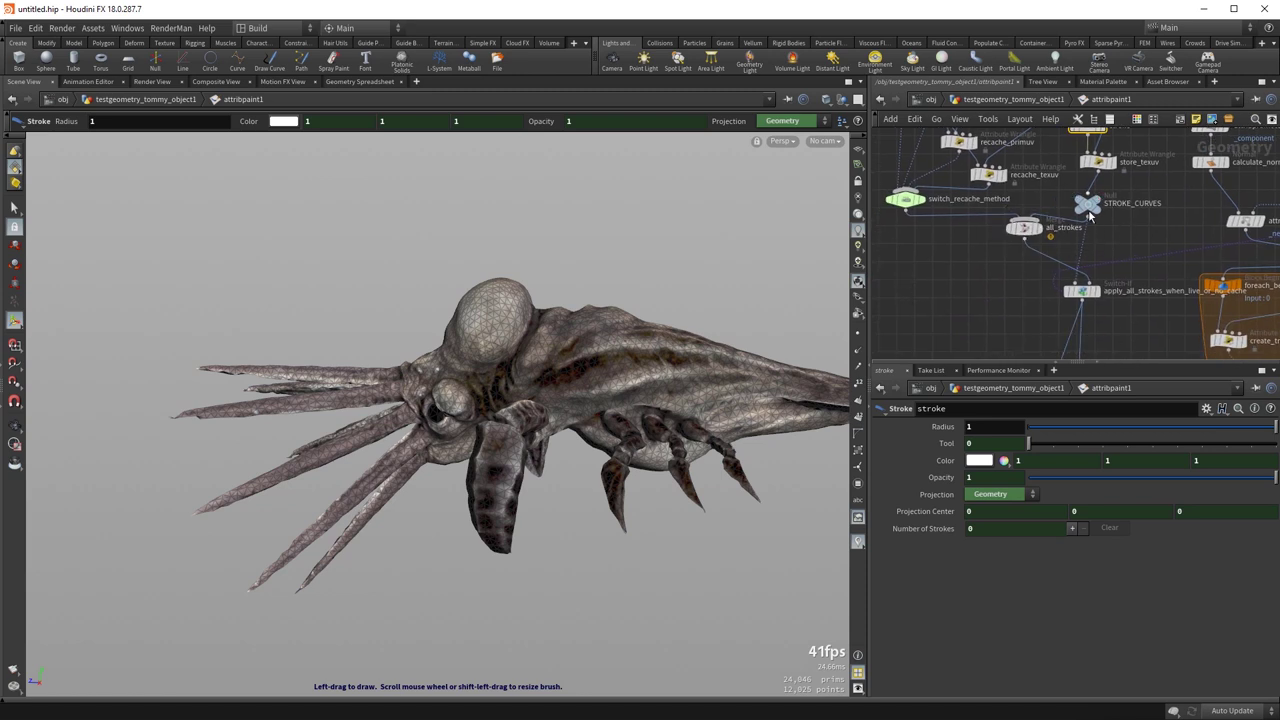
- Trace the network from STROKE_CURVES down through the per-stroke feedback loop to foreach_end2 and back up to apply_all_strokes_when_live_or_no_cache
mouse_move(969, 327)
middle_mouse_down()
mouse_move(938, 209)
mouse_move(917, 262)
mouse_move(913, 197)
mouse_move(884, 149)
middle_mouse_up()
middle_click_drag(917, 264, 891, 106)
scroll(940, 295, "down", 3)
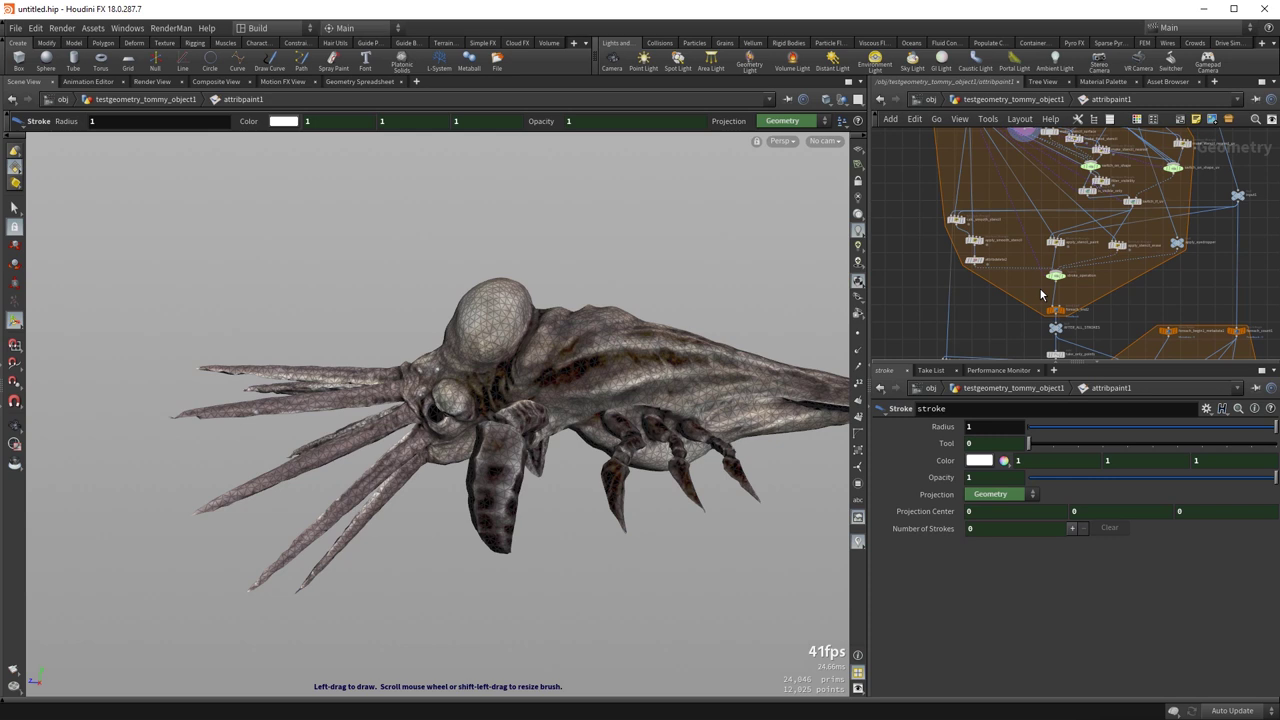
scroll(1040, 295, "up", 6)
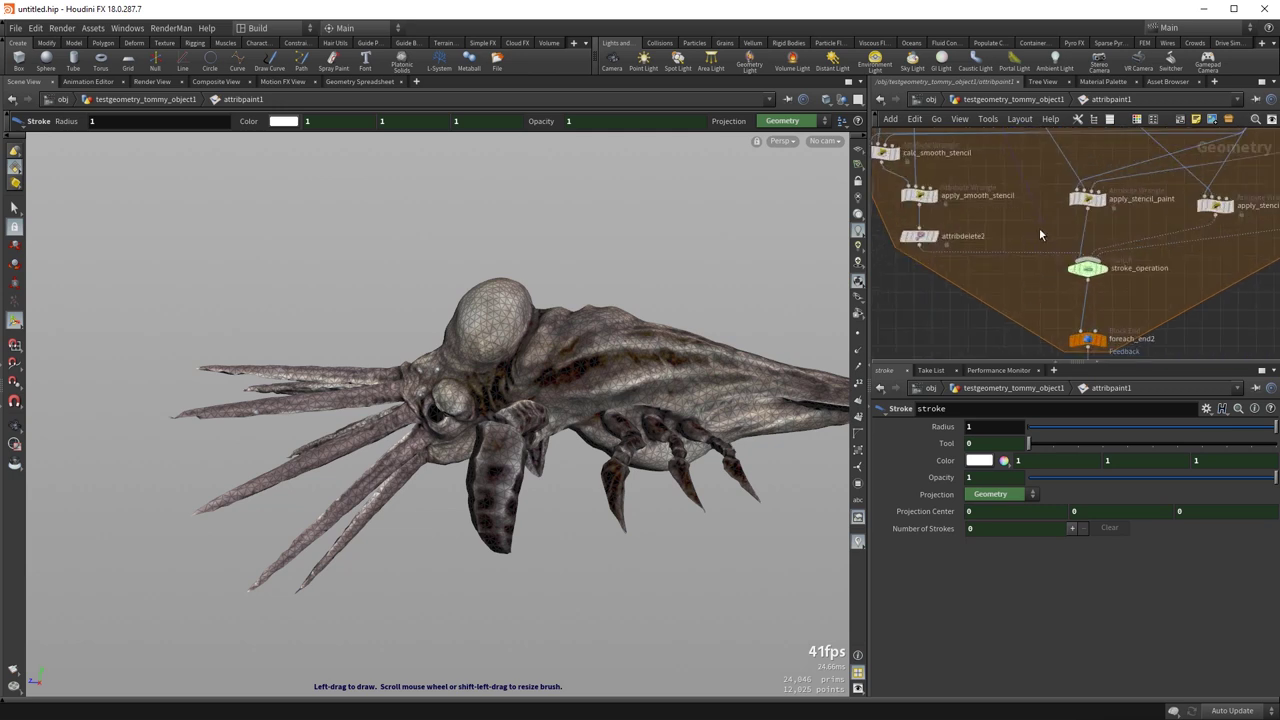
middle_click_drag(945, 179, 957, 47)
scroll(929, 212, "down", 1)
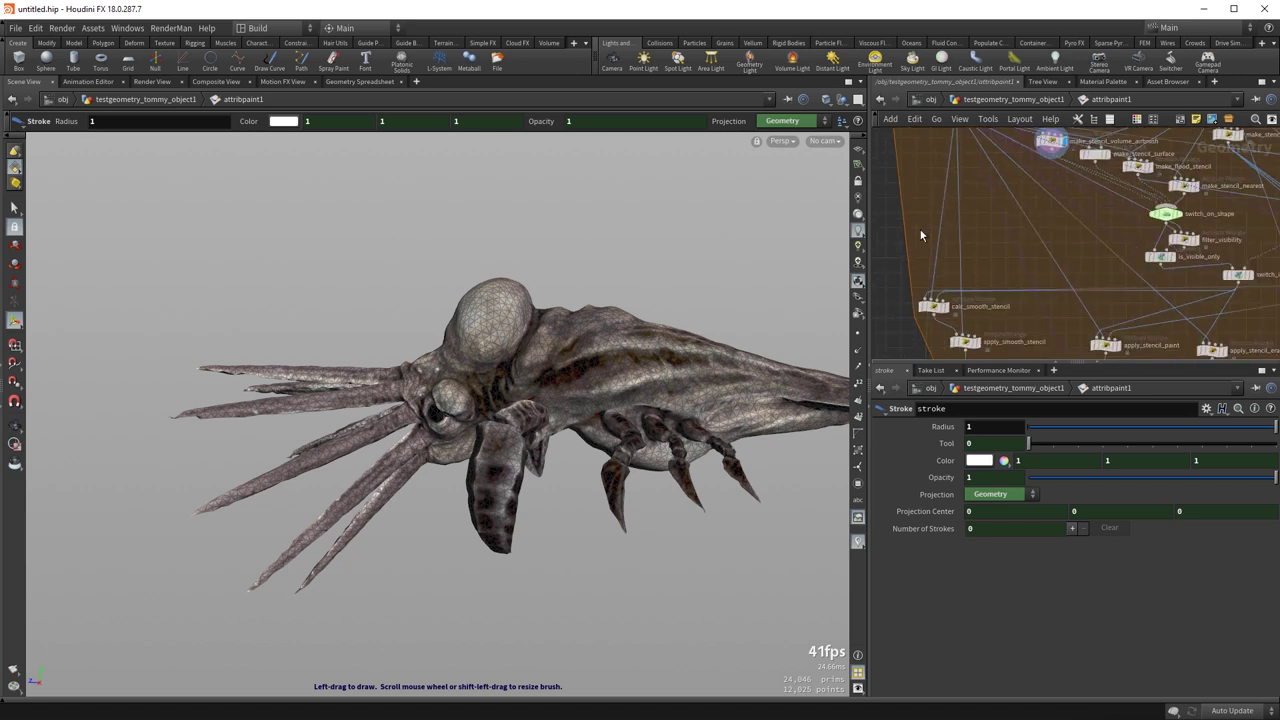
middle_click_drag(922, 221, 1002, 538)
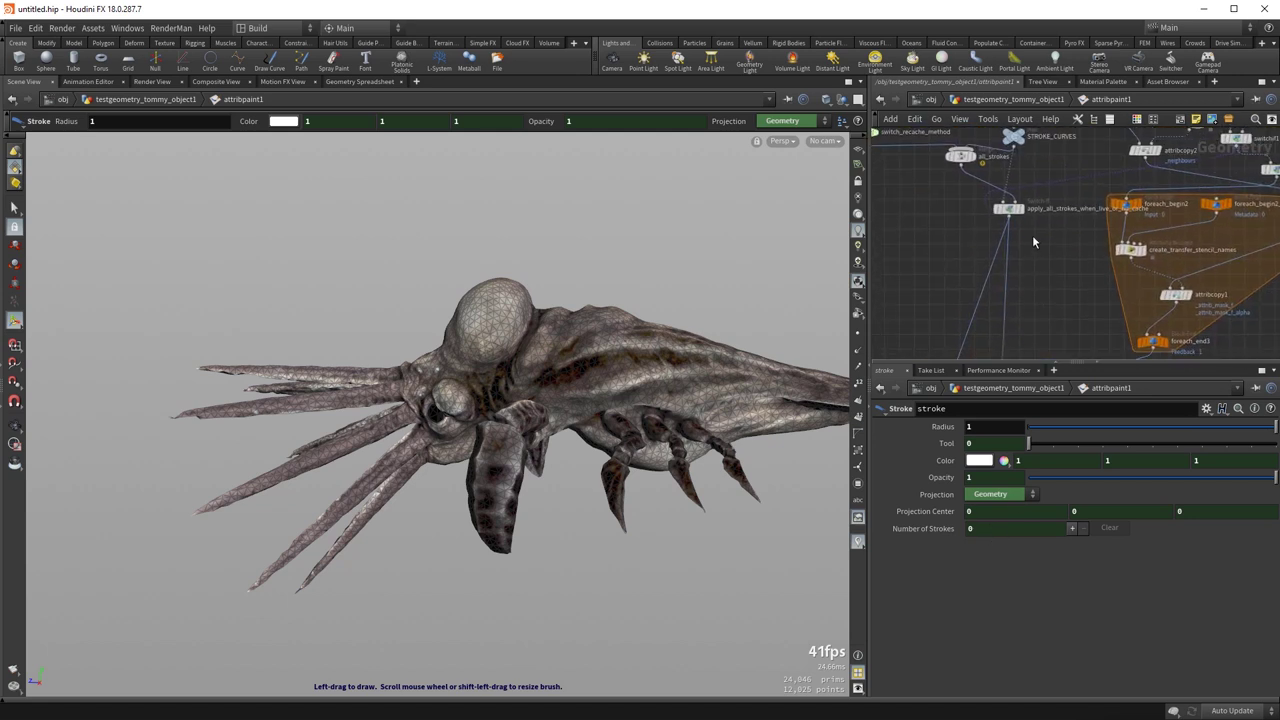
middle_click_drag(1043, 336, 973, 363)
scroll(984, 299, "up", 2)
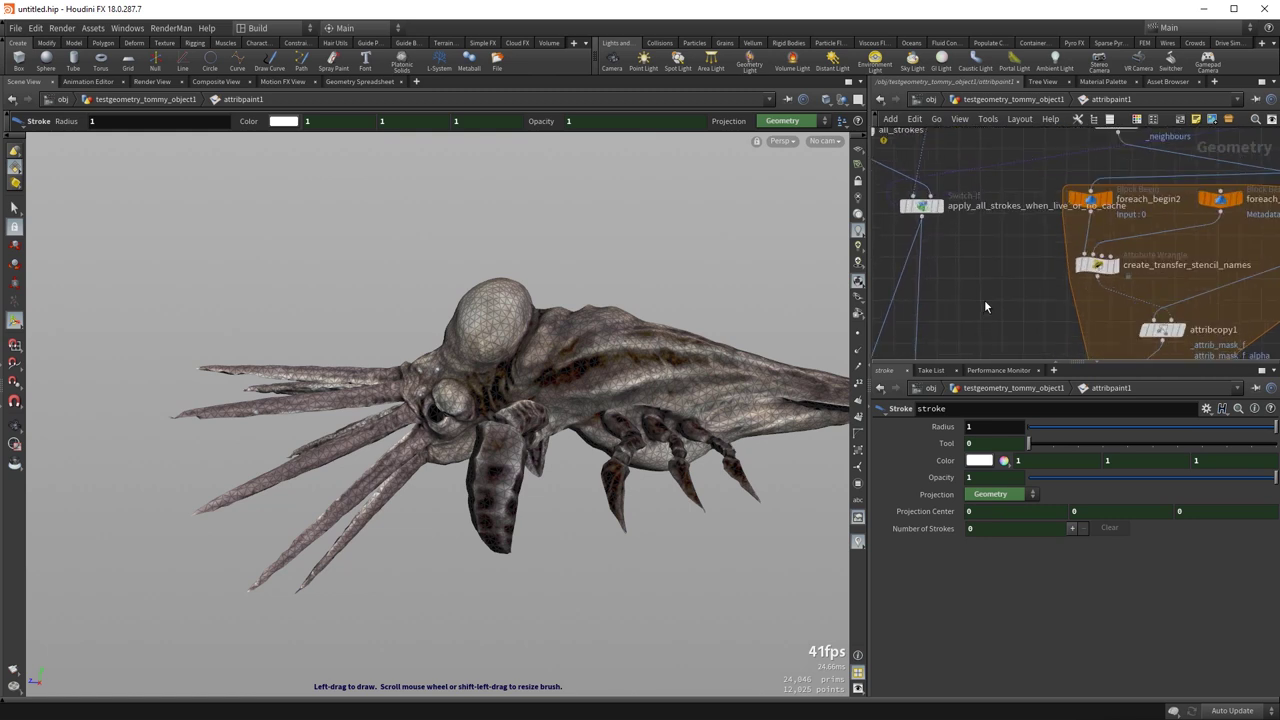
- Select the factor_in_pressure_points wrangle at the start of the stroke loop and skim through its VEX code
middle_click_drag(985, 301, 945, 12)
middle_click_drag(1038, 220, 1066, 235)
left_click_drag(995, 213, 903, 182)
left_click(905, 187)
scroll(1076, 568, "down", 10)
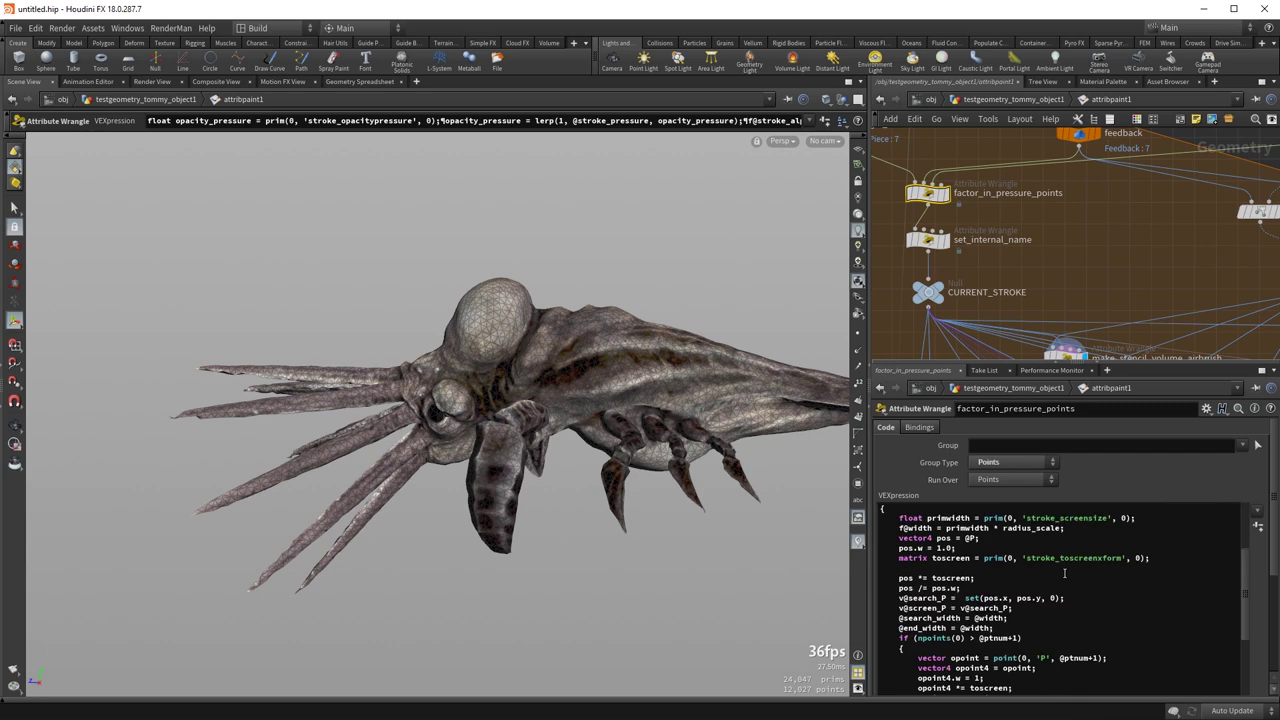
scroll(1076, 568, "down", 8)
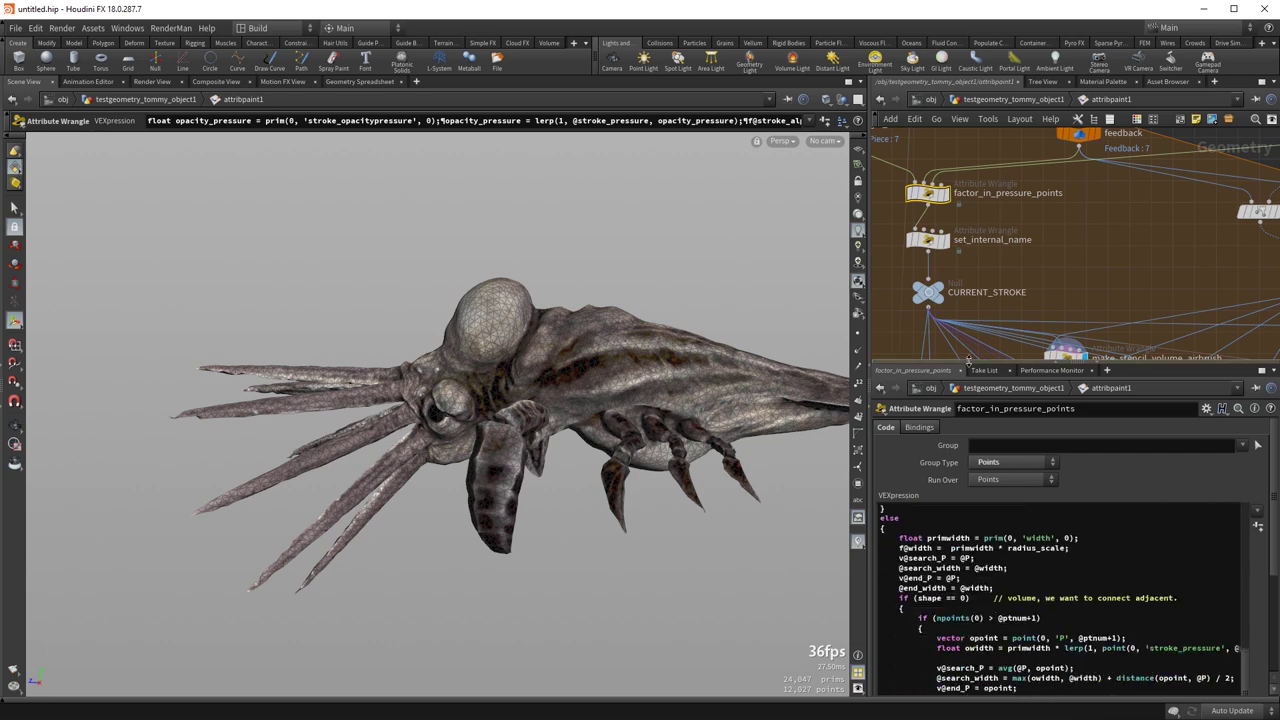
- Enlarge the code area and read the volume and spray branches of the factor_in_pressure_points expression
left_click_drag(984, 364, 988, 190)
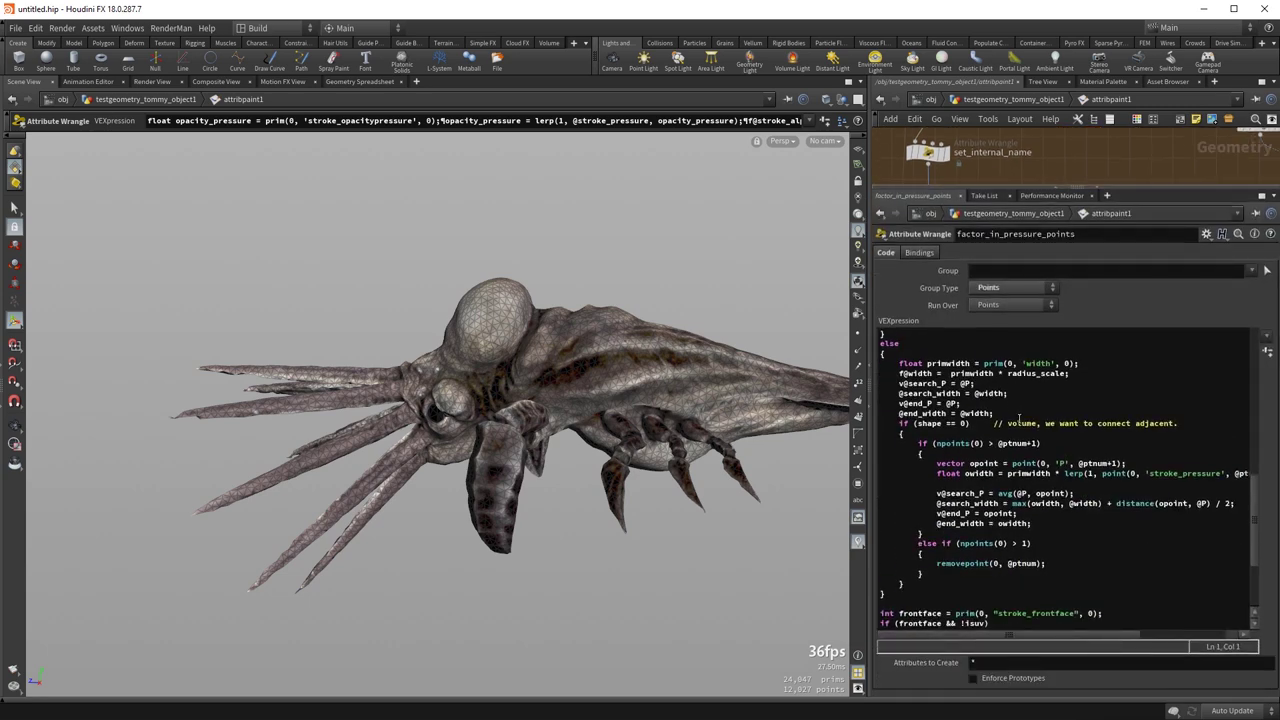
scroll(1020, 422, "up", 4)
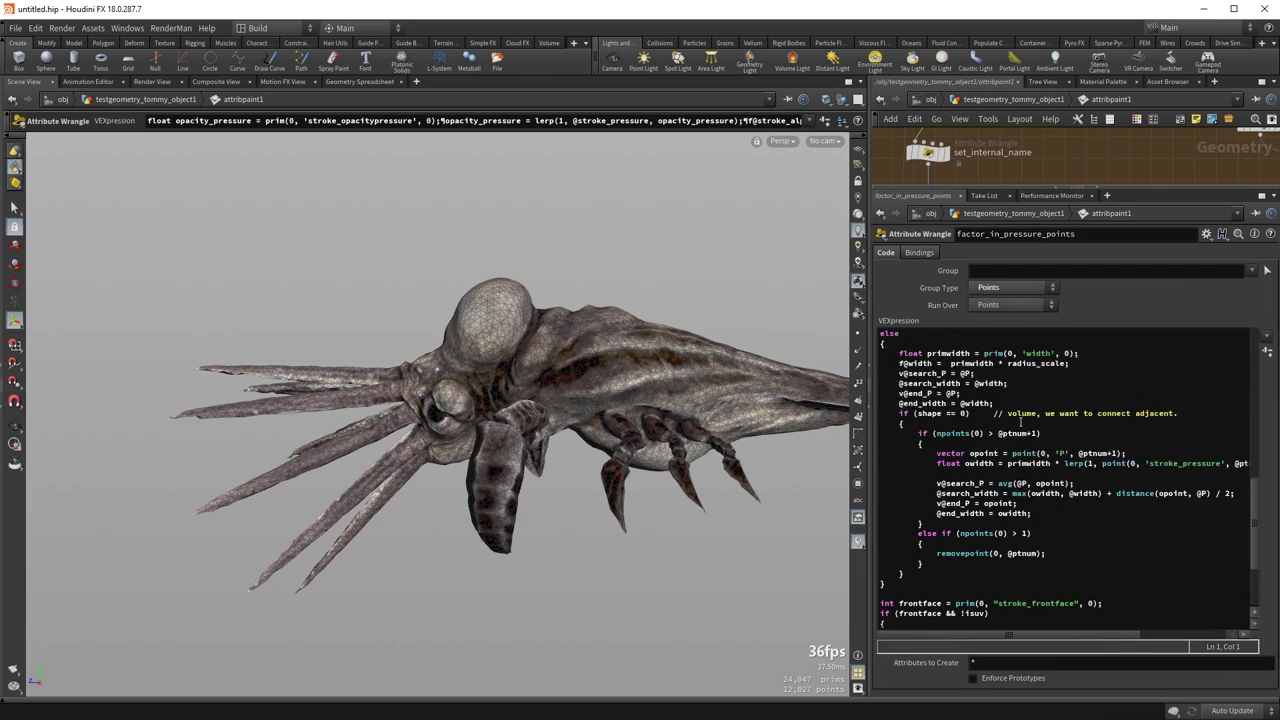
scroll(1020, 422, "up", 1)
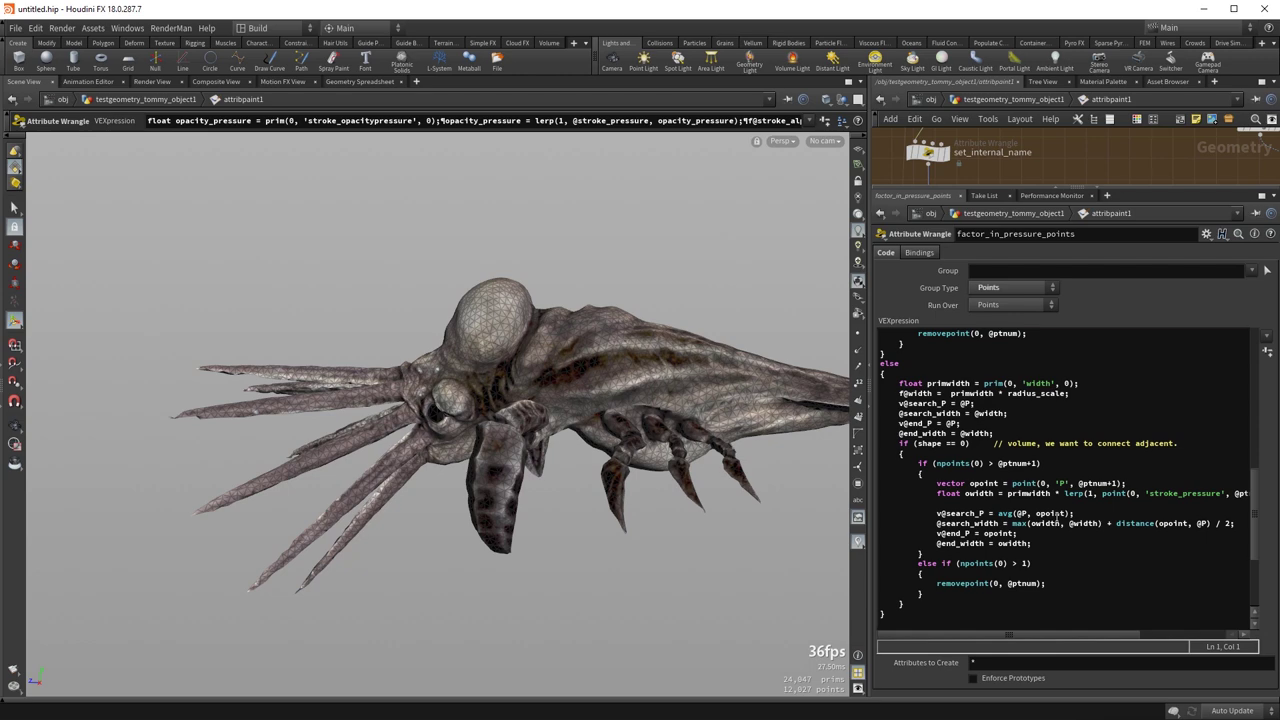
scroll(1057, 513, "up", 12)
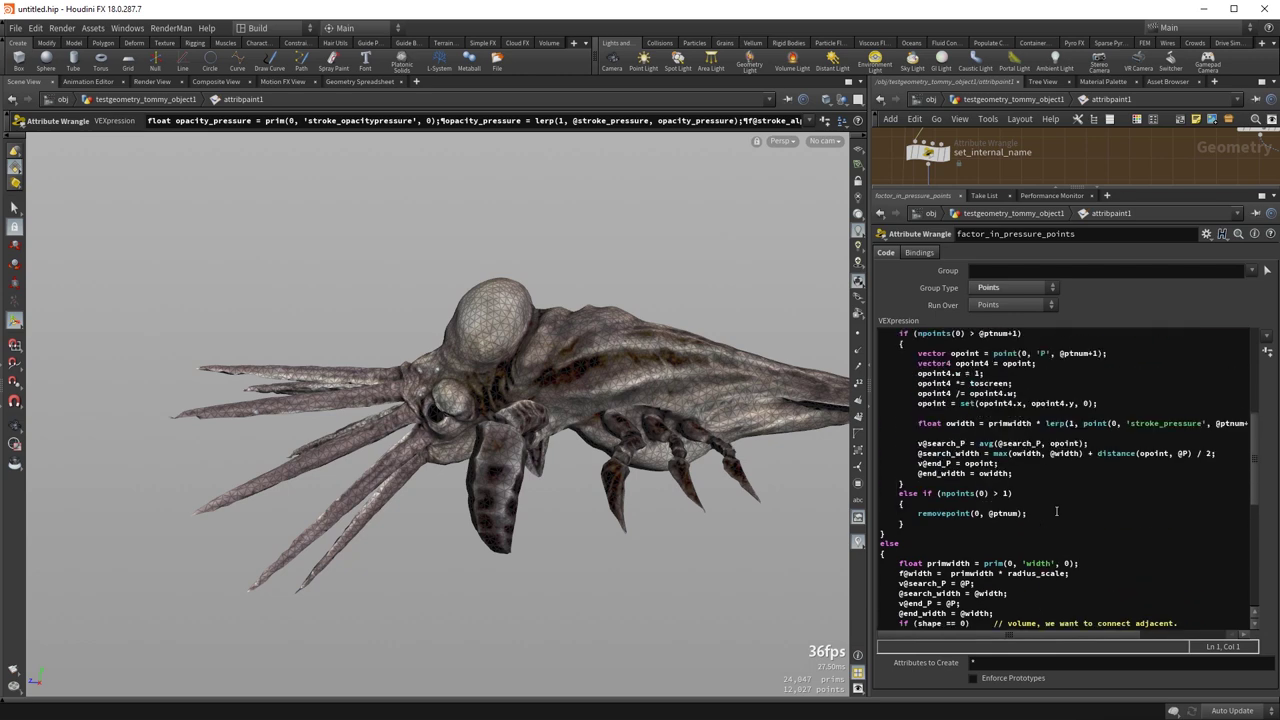
scroll(1056, 509, "up", 3)
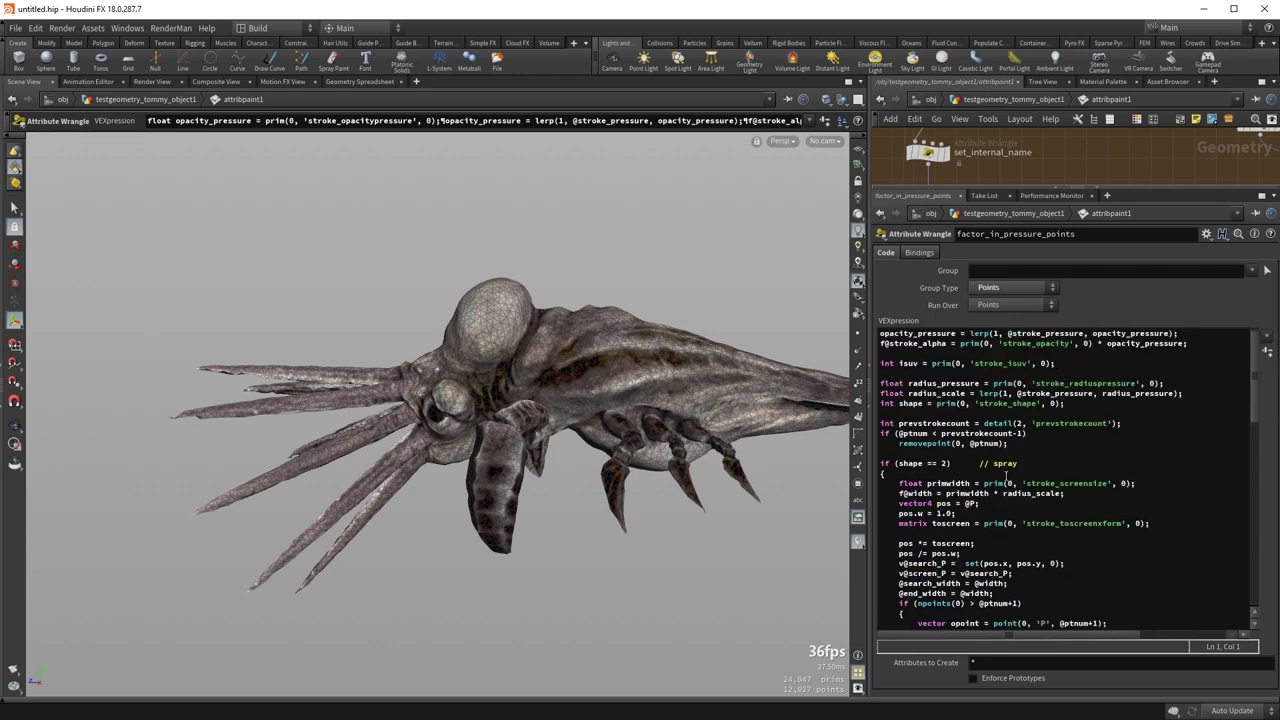
left_click_drag(1031, 446, 867, 437)
mouse_move(1008, 443)
left_mouse_down()
mouse_move(940, 443)
mouse_move(1000, 433)
left_mouse_up()
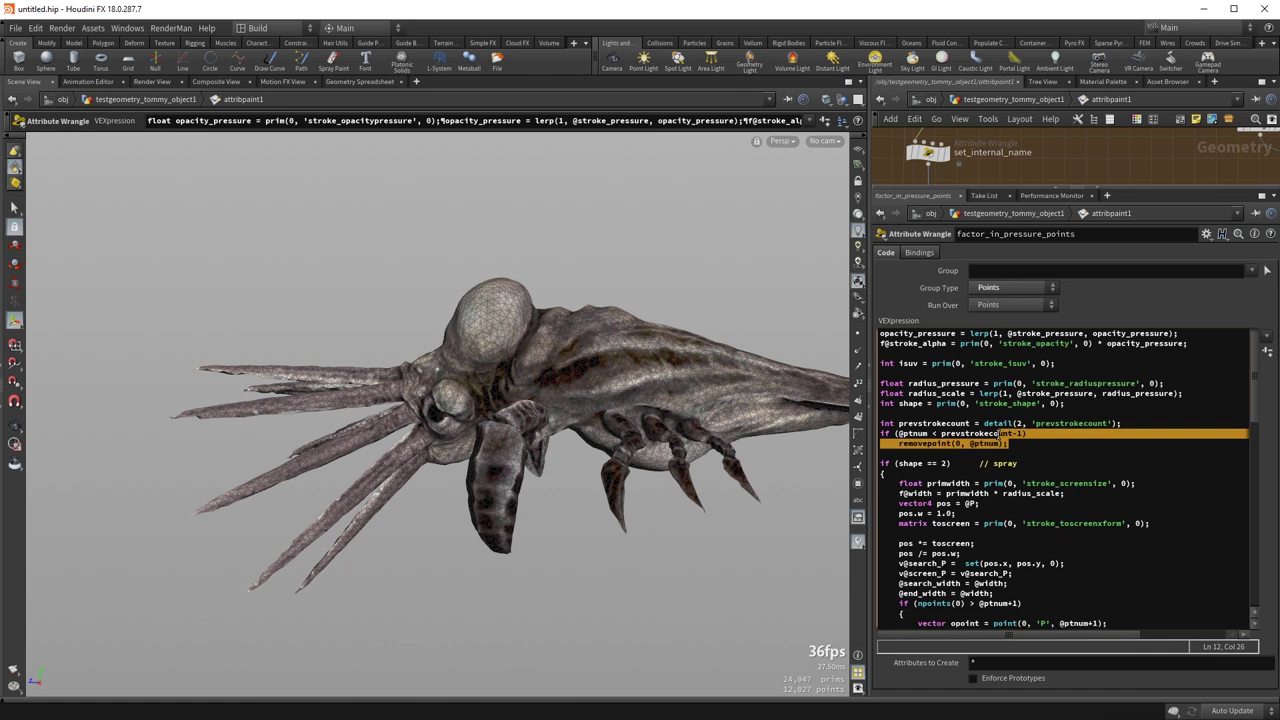
left_click(999, 433)
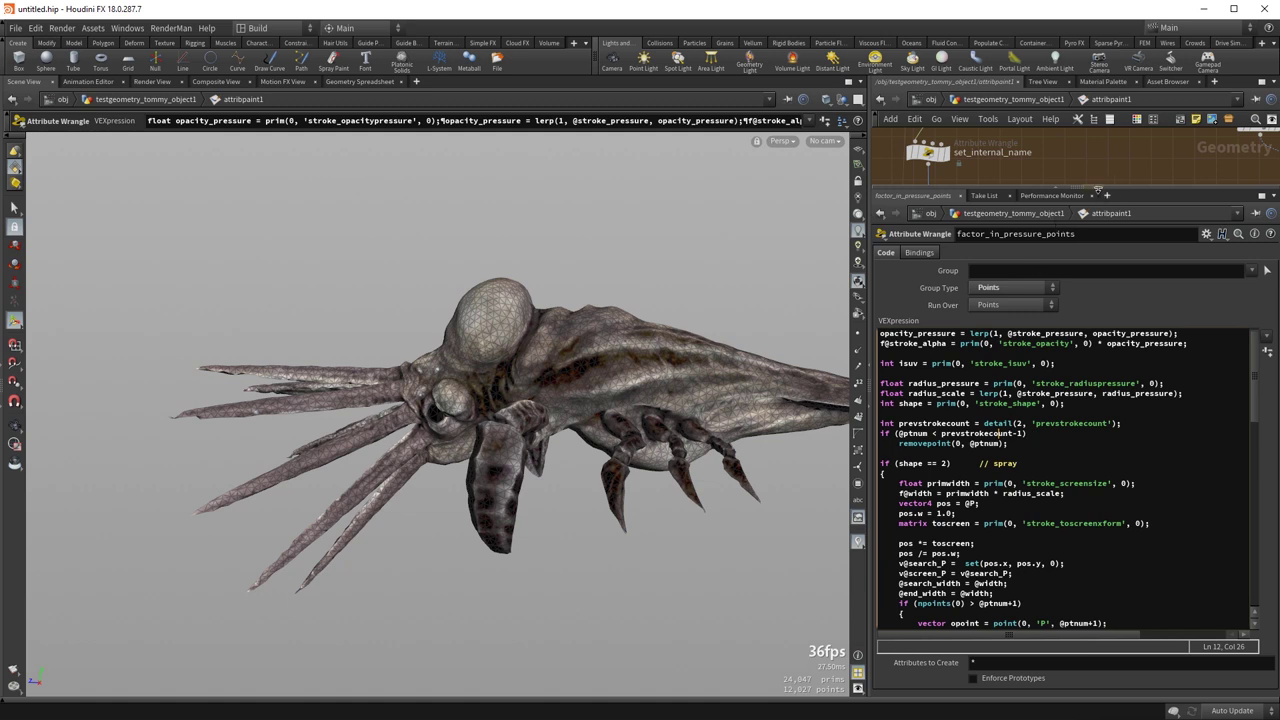
- Give the network view the full height and select the set_internal_name wrangle to view its expression
left_click(1097, 187)
middle_click_drag(1040, 429, 1100, 390)
scroll(1100, 390, "down", 5)
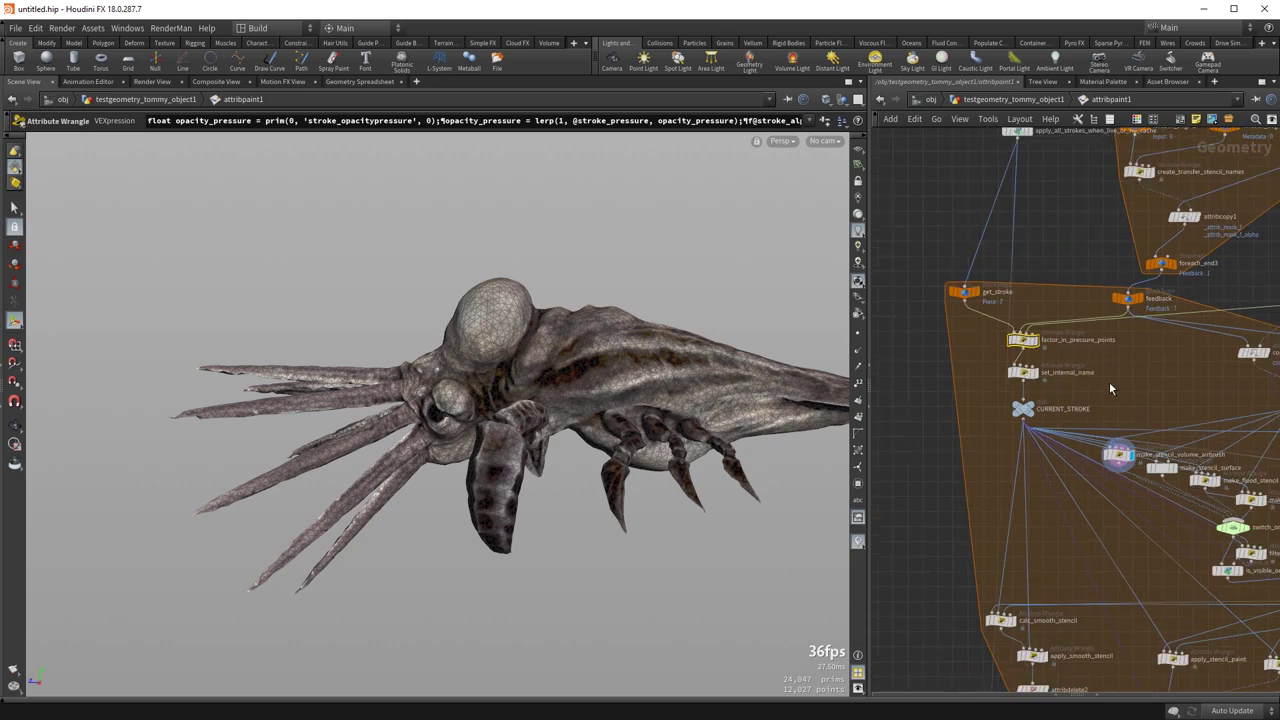
middle_click_drag(1040, 473, 1056, 435)
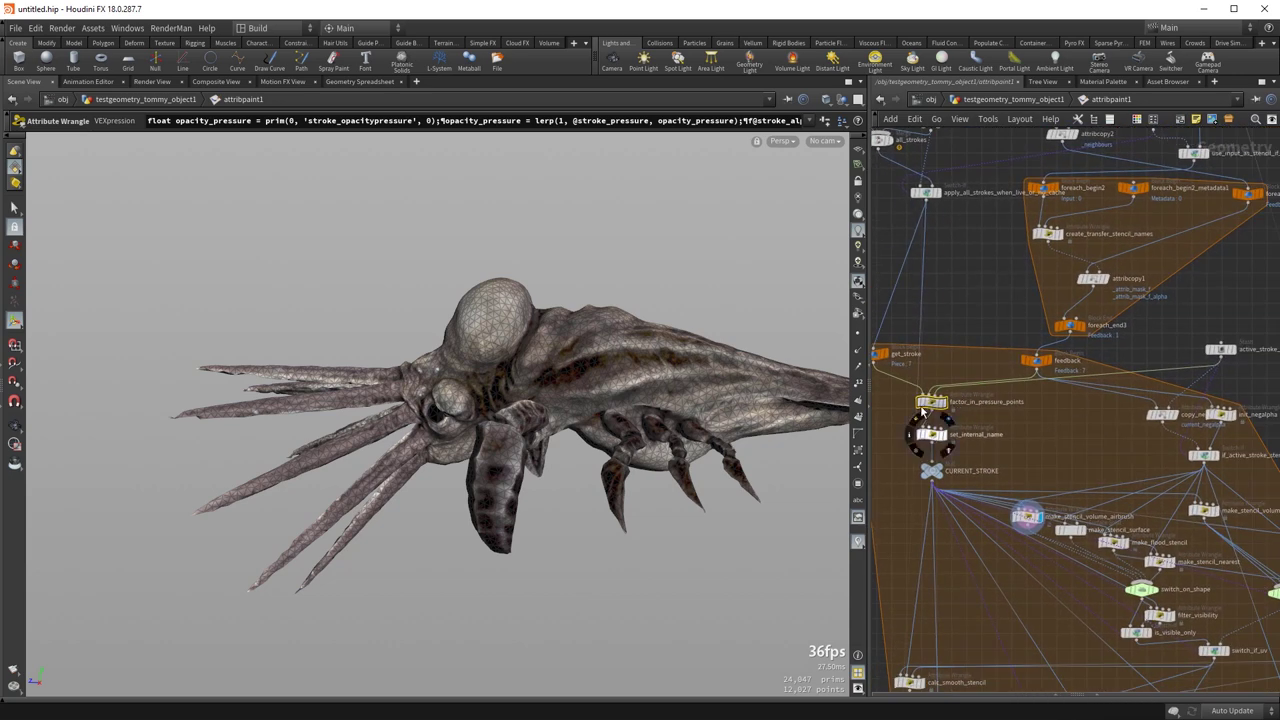
left_click(930, 434)
- Select the init_negalpha wrangle feeding if_active_stroke_stencil to view its expression
middle_click_drag(1061, 458, 1079, 286)
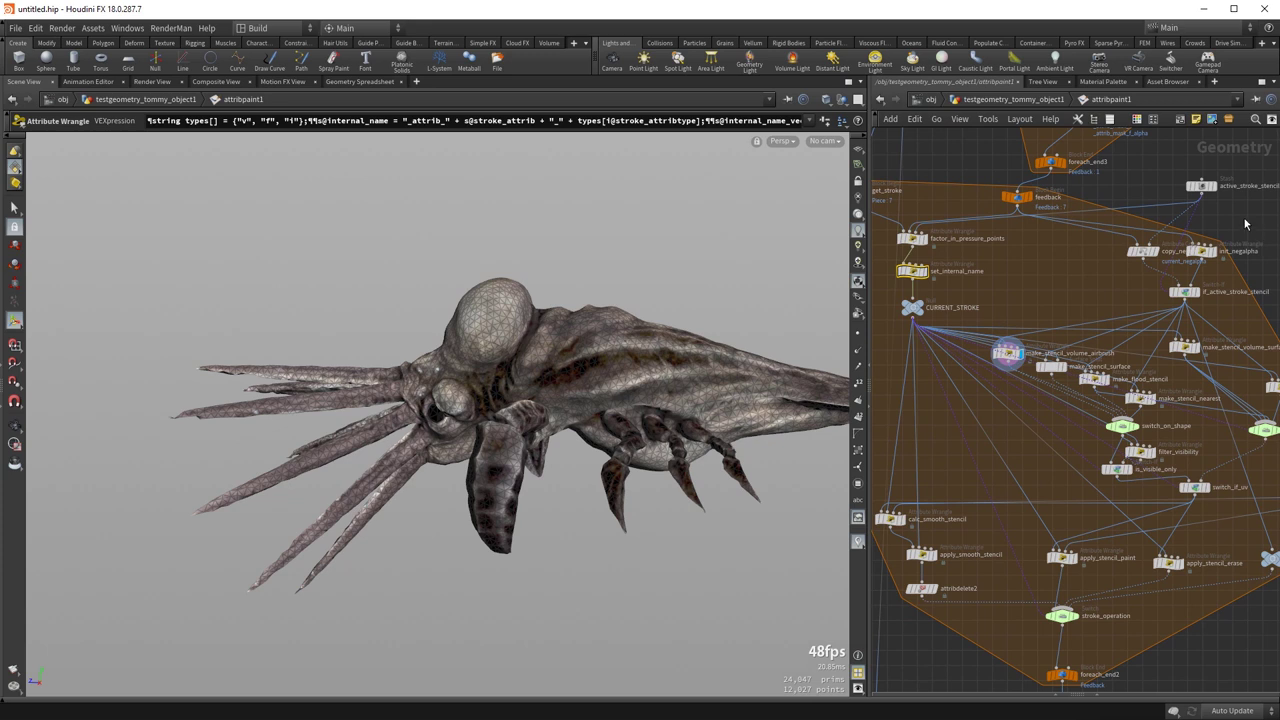
left_click(1200, 252)
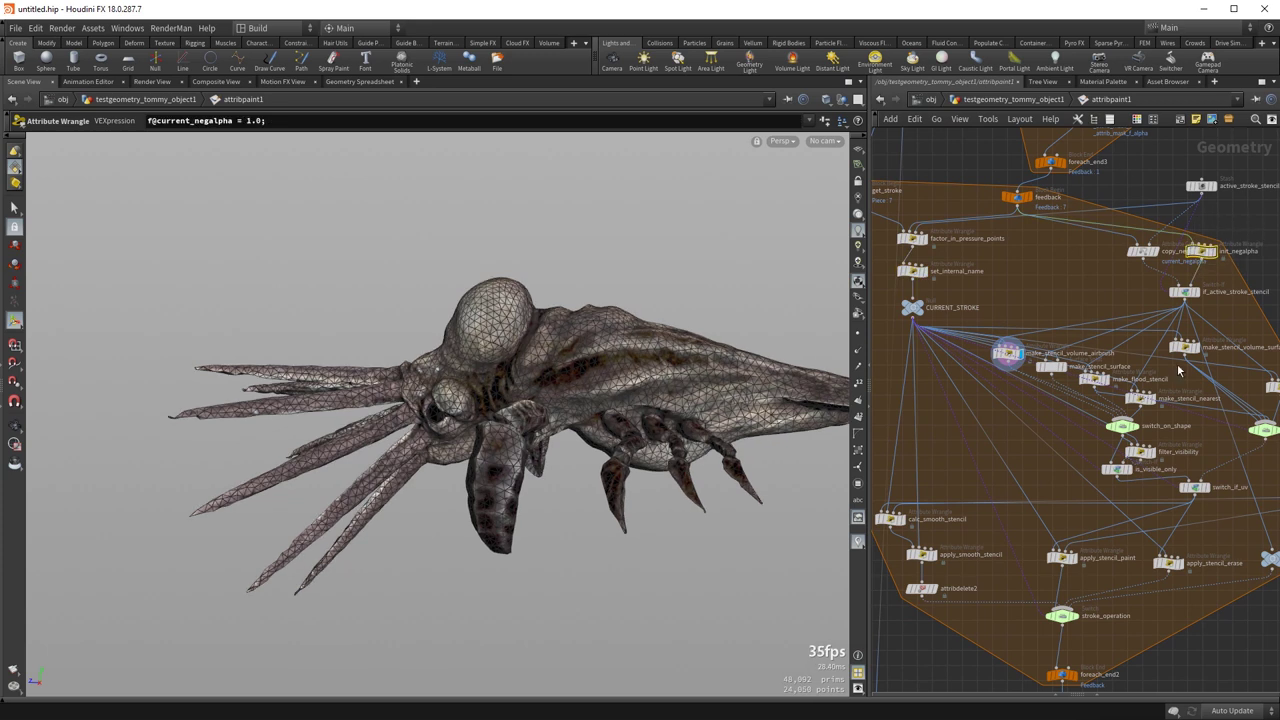
mouse_move(1040, 313)
middle_mouse_down()
mouse_move(889, 300)
mouse_move(1028, 308)
mouse_move(1045, 289)
middle_mouse_up()
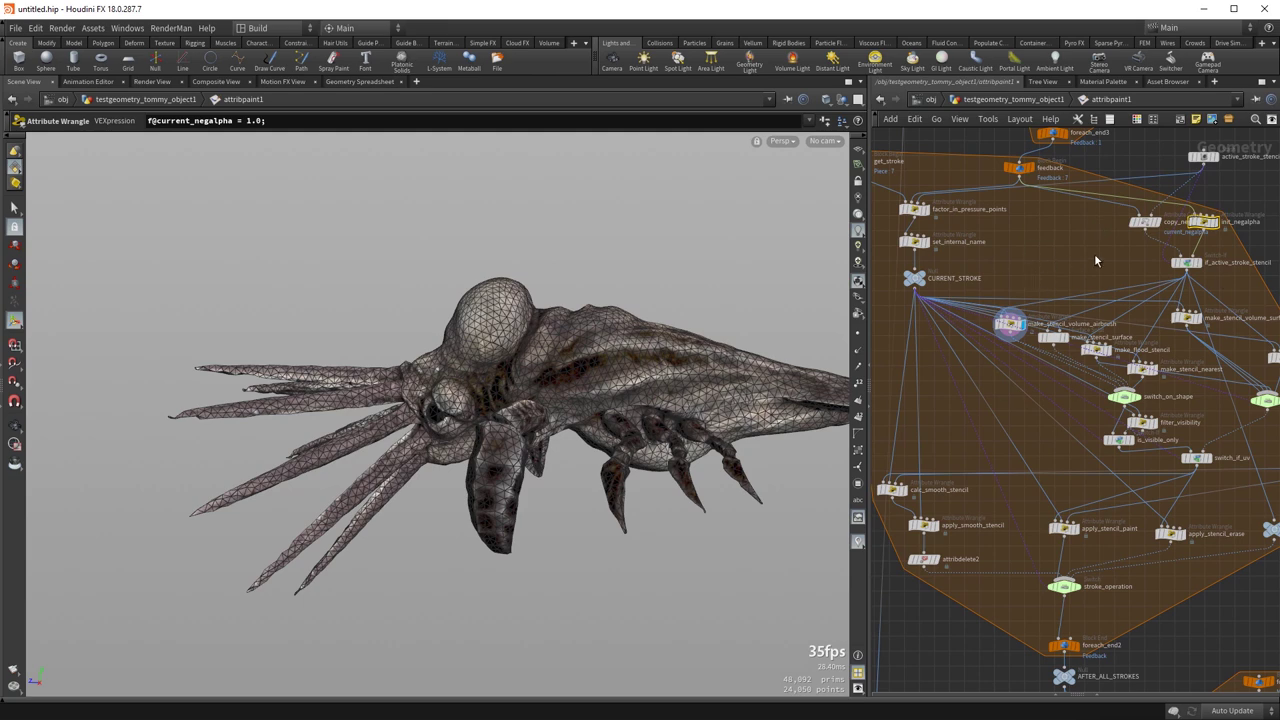
- Select make_stencil_volume_airbrush, make_stencil_surface, make_flood_stencil and make_stencil_nearest in turn to inspect the stencil for each stroke shape
middle_click_drag(1075, 355, 958, 309)
scroll(958, 309, "up", 3)
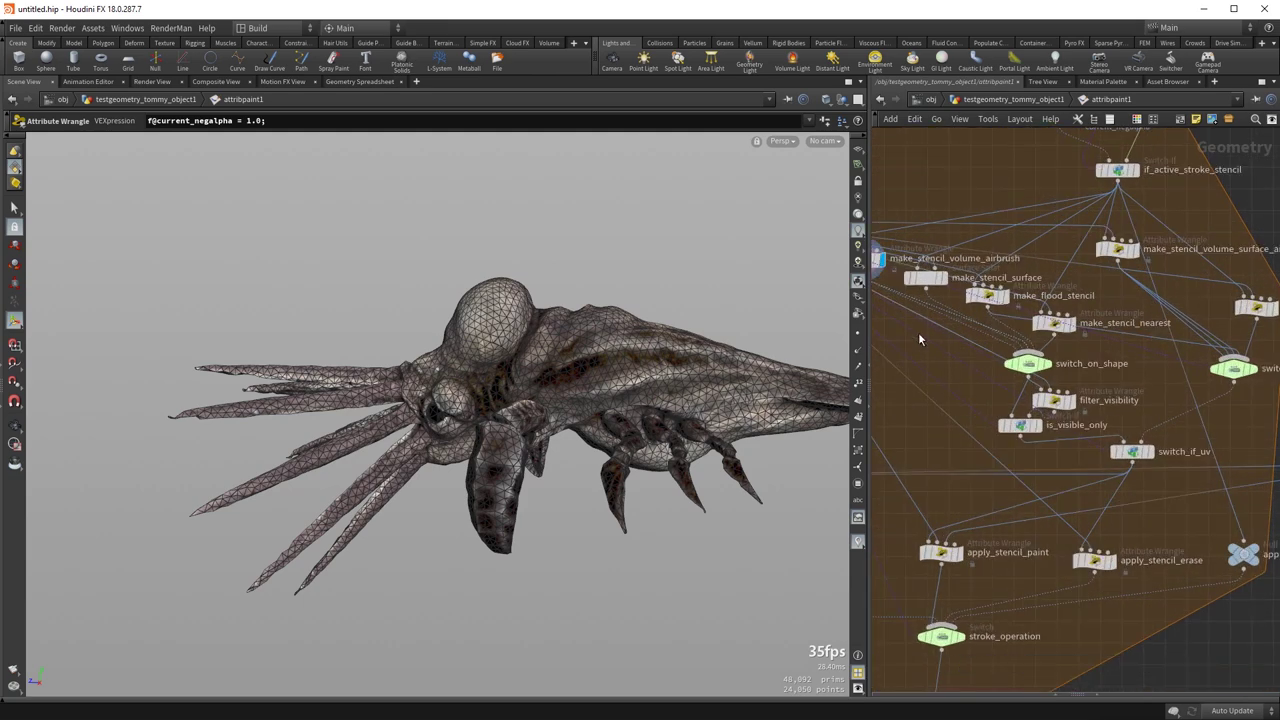
middle_click_drag(953, 369, 1032, 417)
left_click(968, 322)
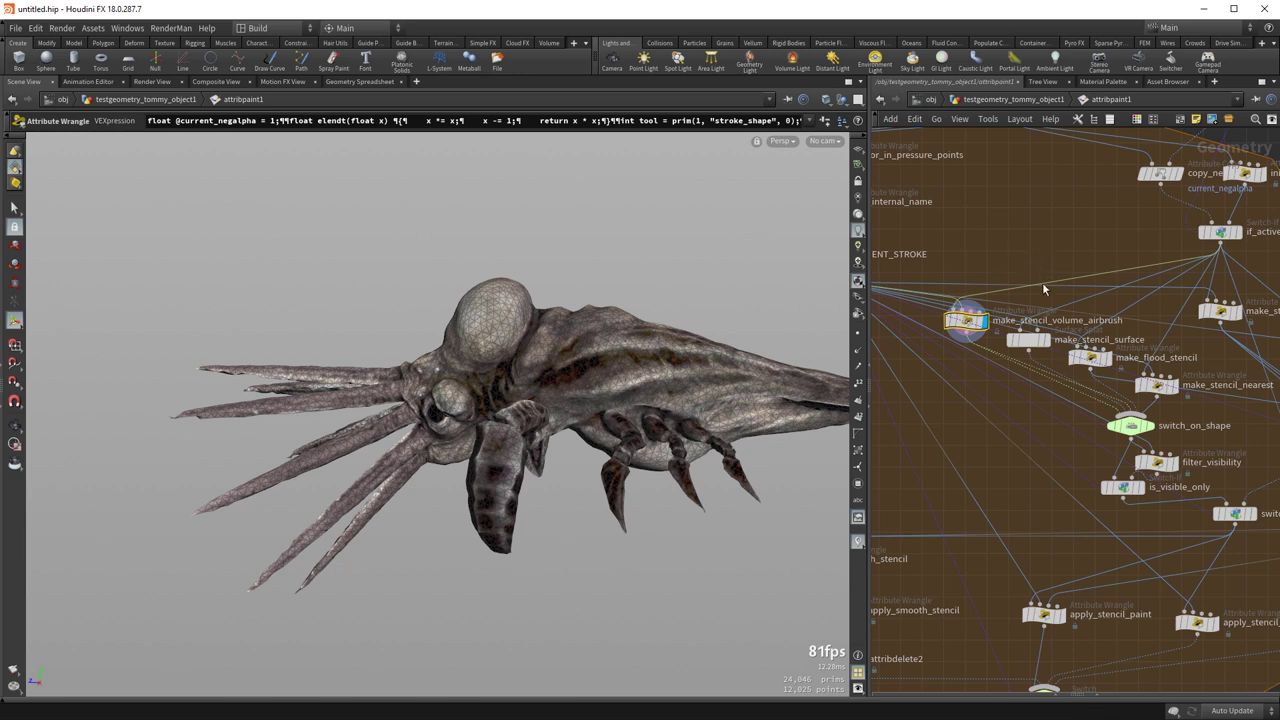
left_click(1028, 341)
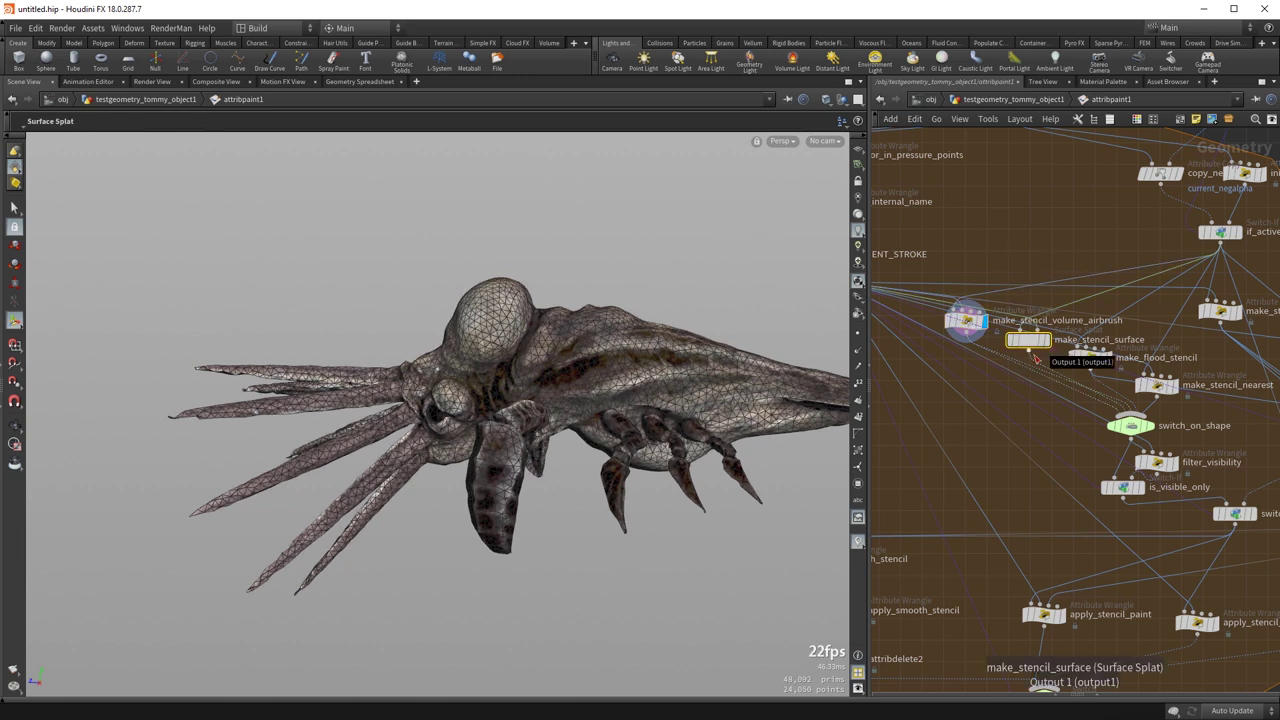
left_click(1090, 357)
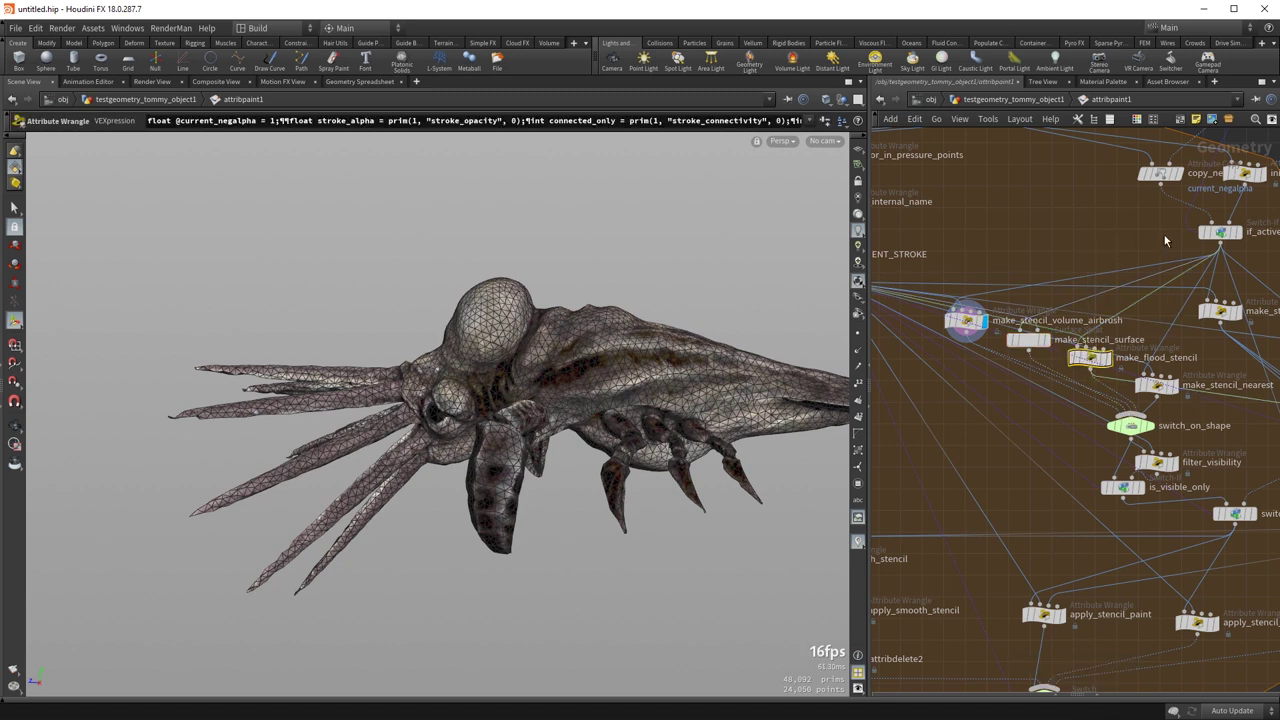
left_click(1160, 385)
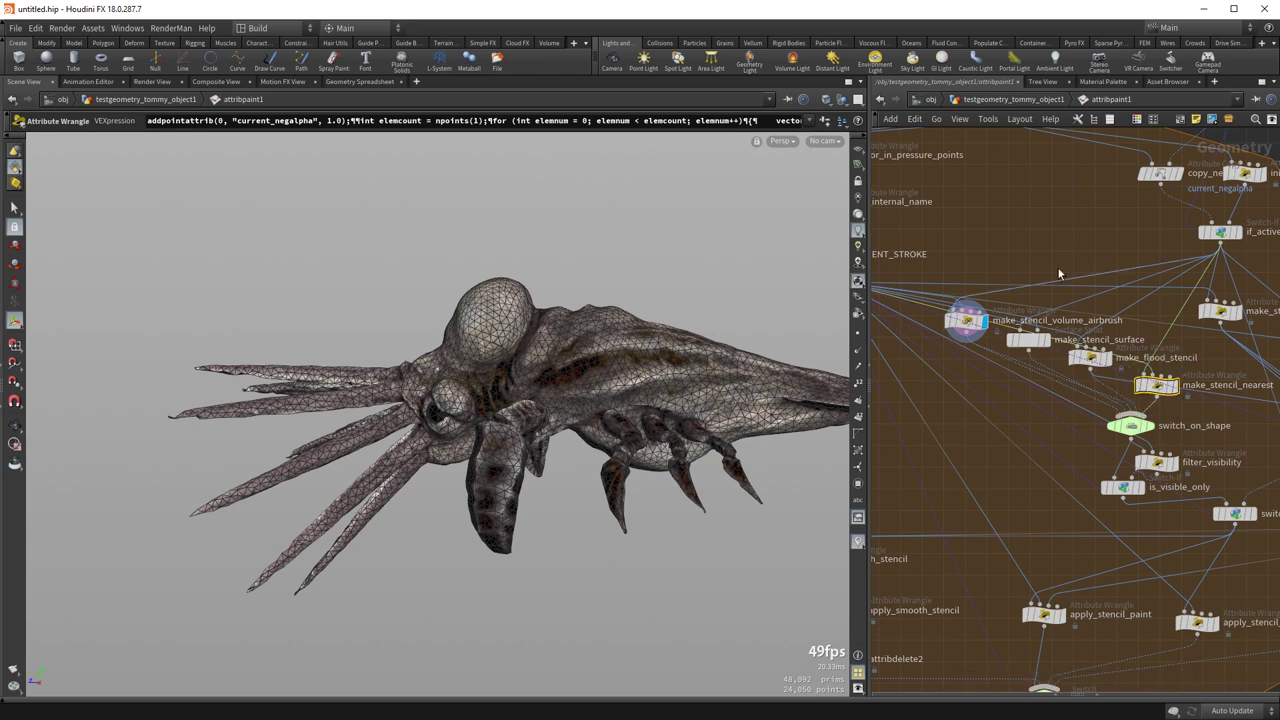
- Inspect switch_if_uv and the UV stencil branch, selecting the make_stencil_volume_surface_airbrush_uv wrangle
middle_click_drag(1144, 437, 923, 392)
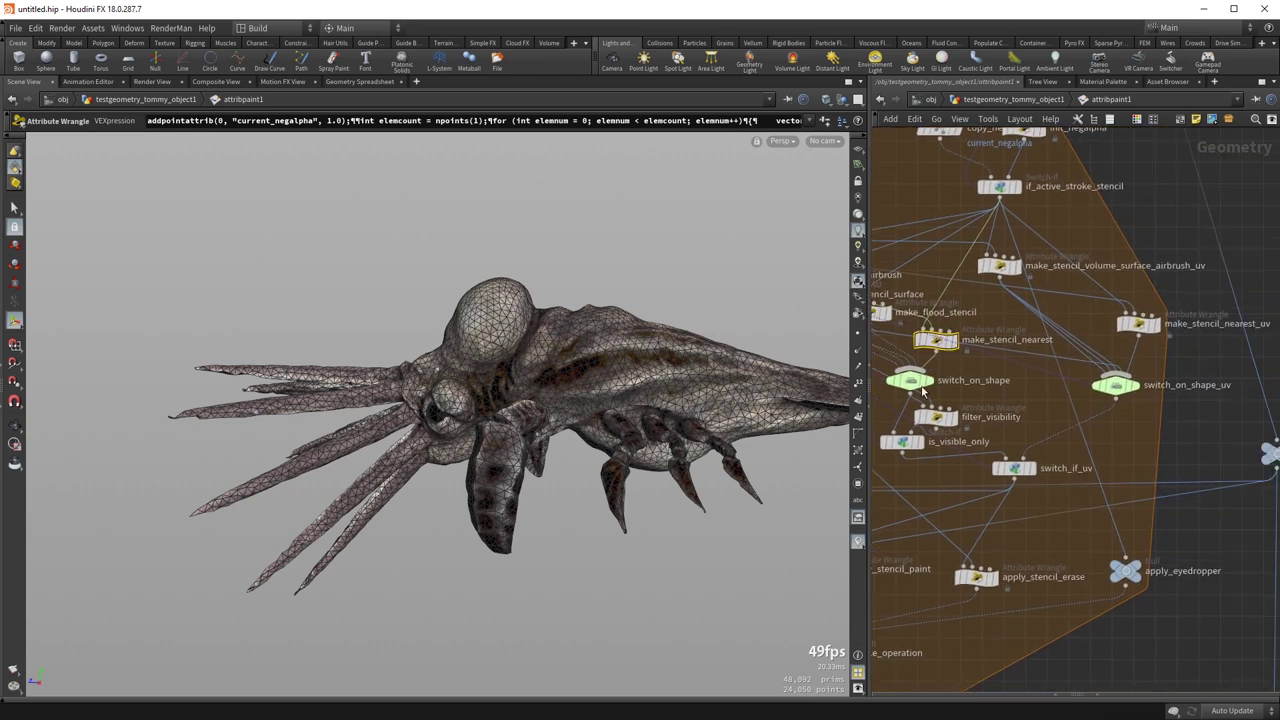
mouse_move(1093, 387)
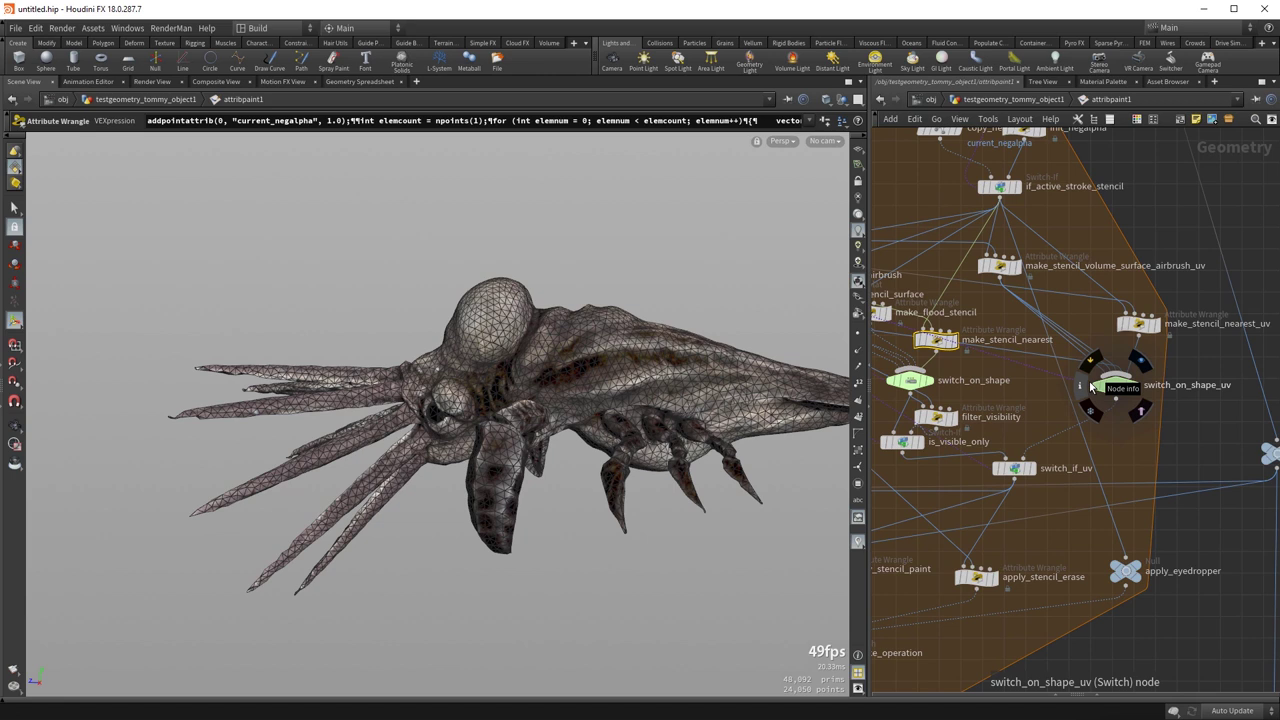
middle_click_drag(1162, 430, 1199, 440)
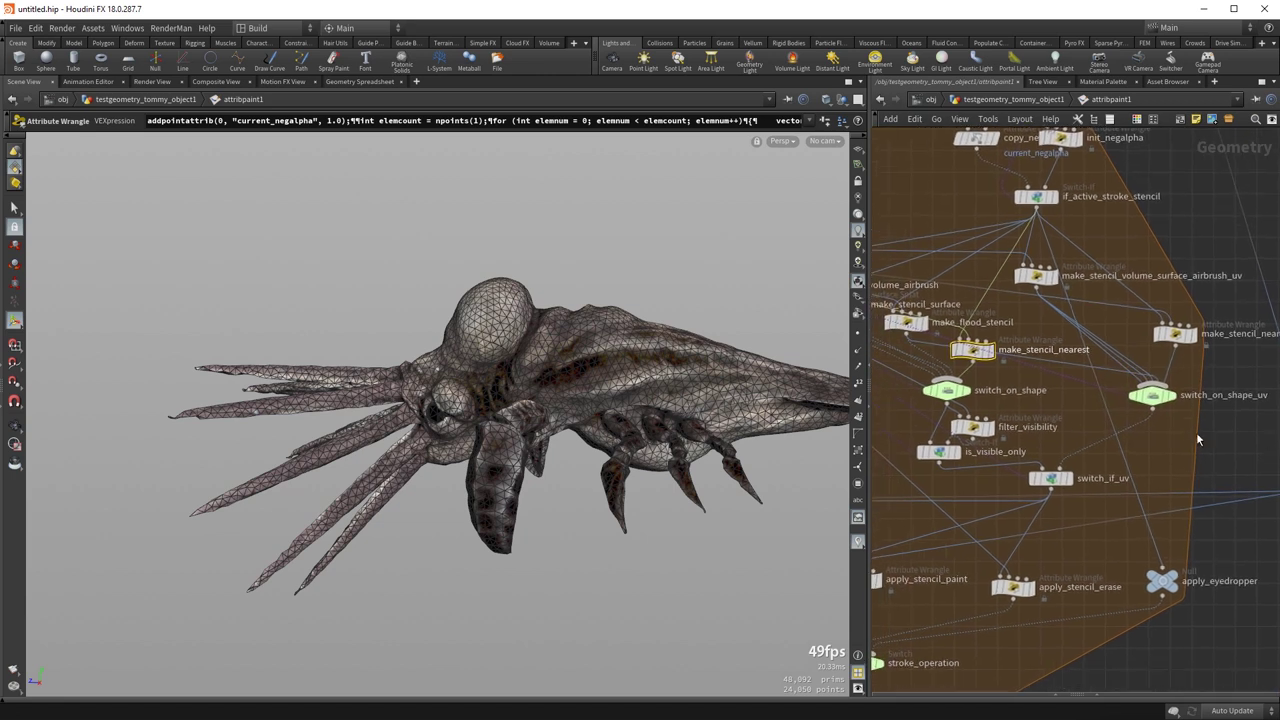
left_click(1050, 478)
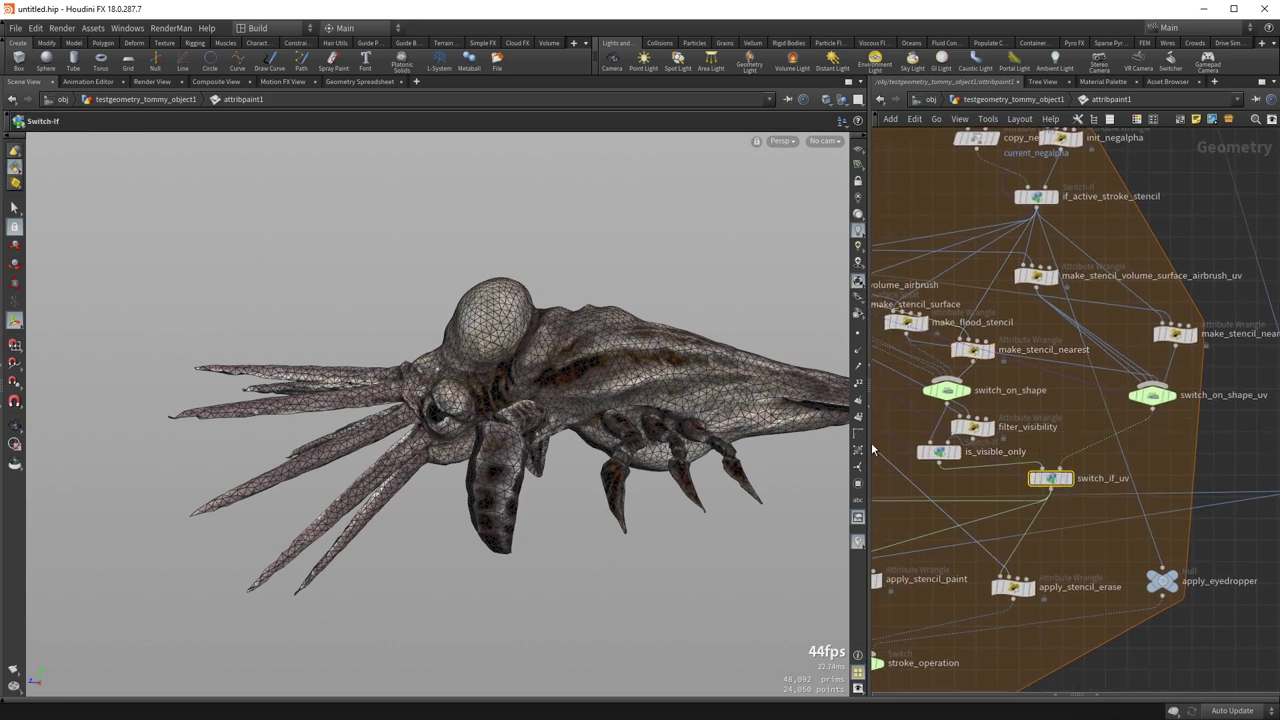
left_click_drag(1241, 429, 980, 250)
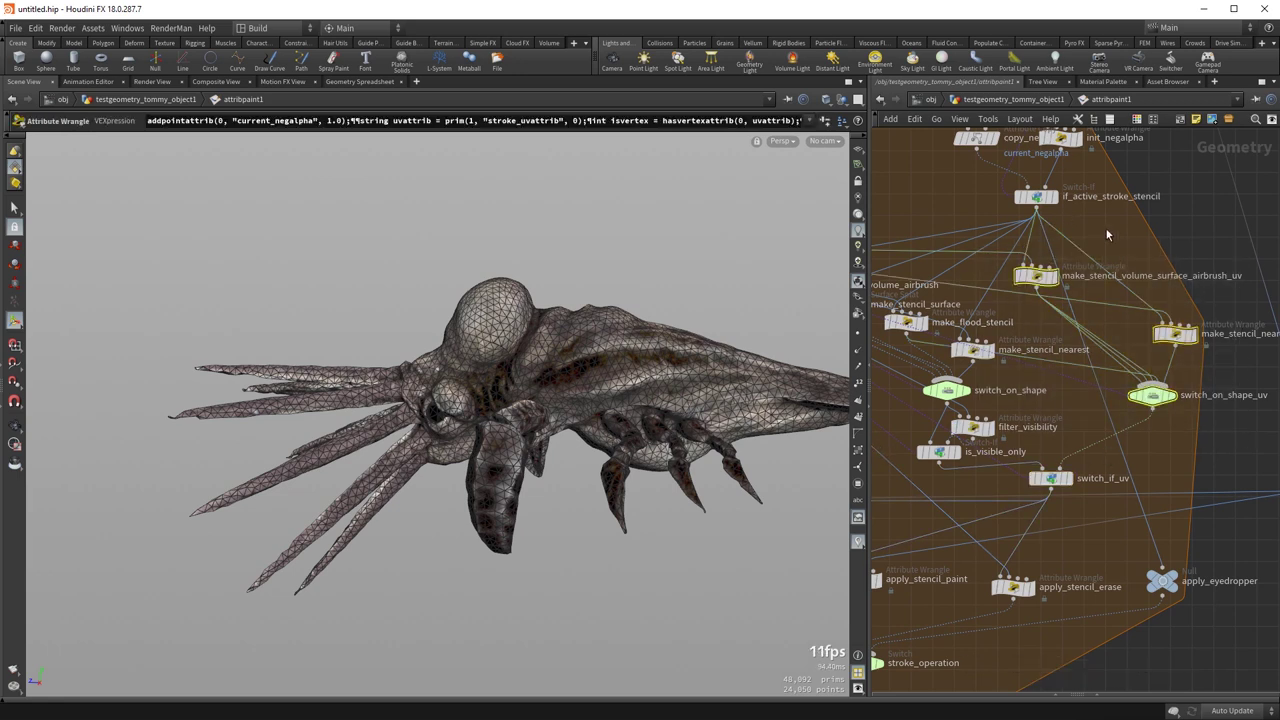
left_click(1035, 282)
- Select the apply_stencil_paint and apply_stencil_erase wrangles above stroke_operation to view their expressions
middle_click_drag(1177, 473, 1180, 313)
scroll(1085, 503, "down", 3)
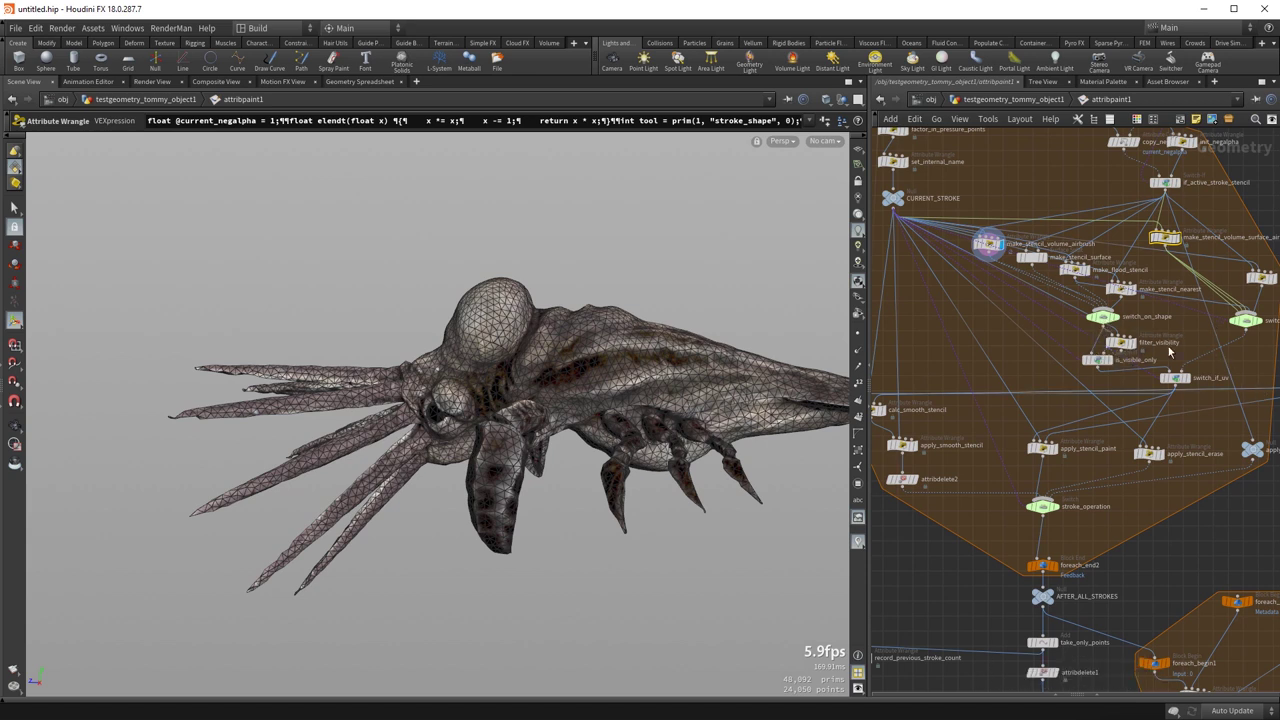
scroll(1000, 395, "up", 3)
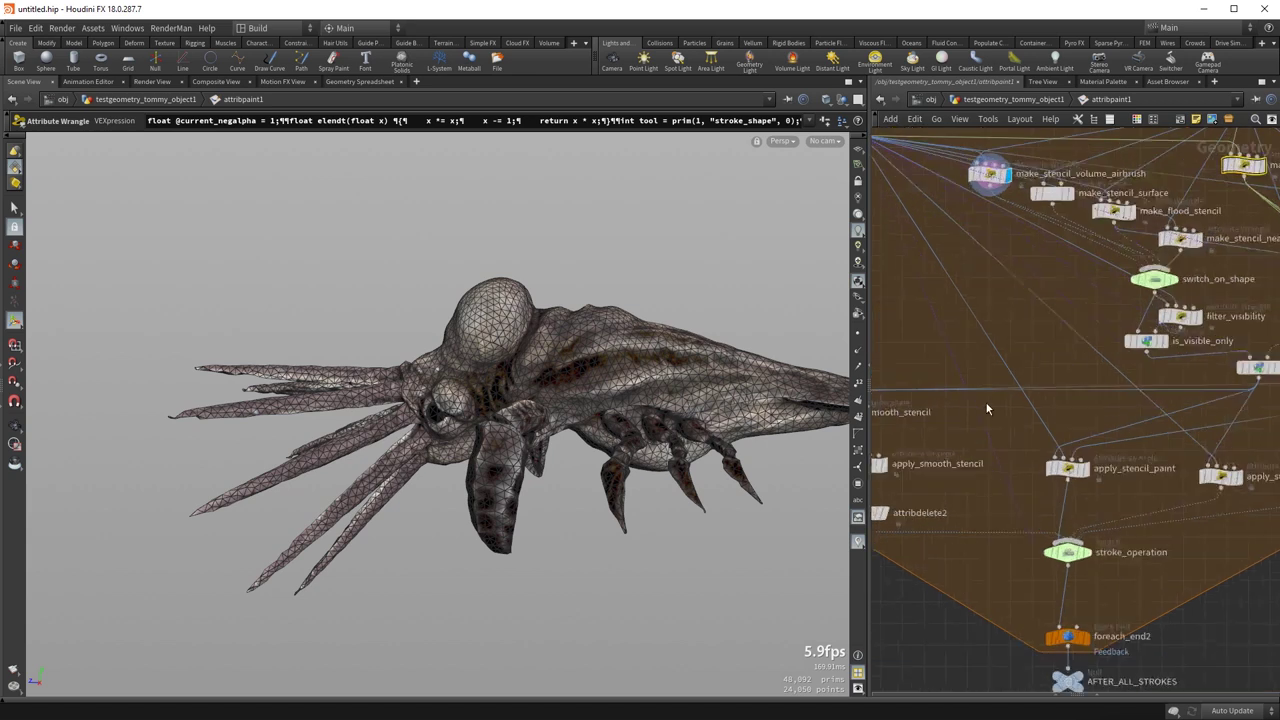
left_click(1083, 481)
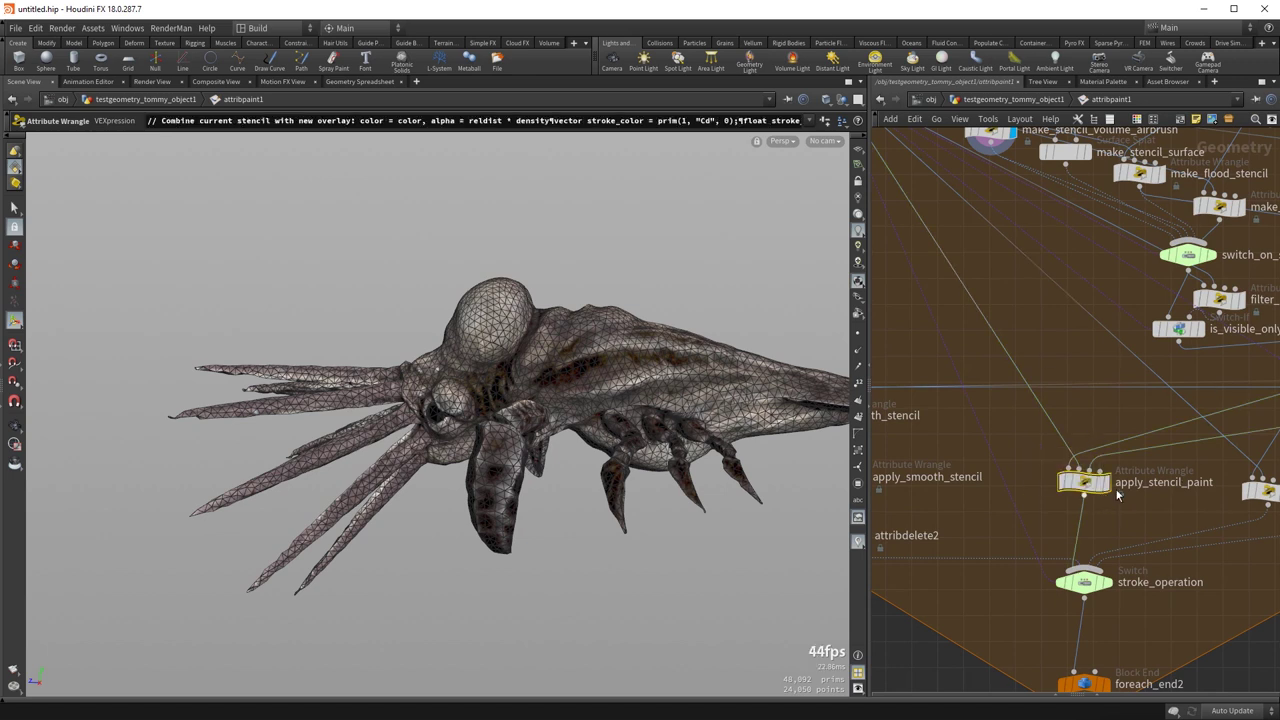
middle_click_drag(1152, 514, 999, 484)
left_click(1115, 460)
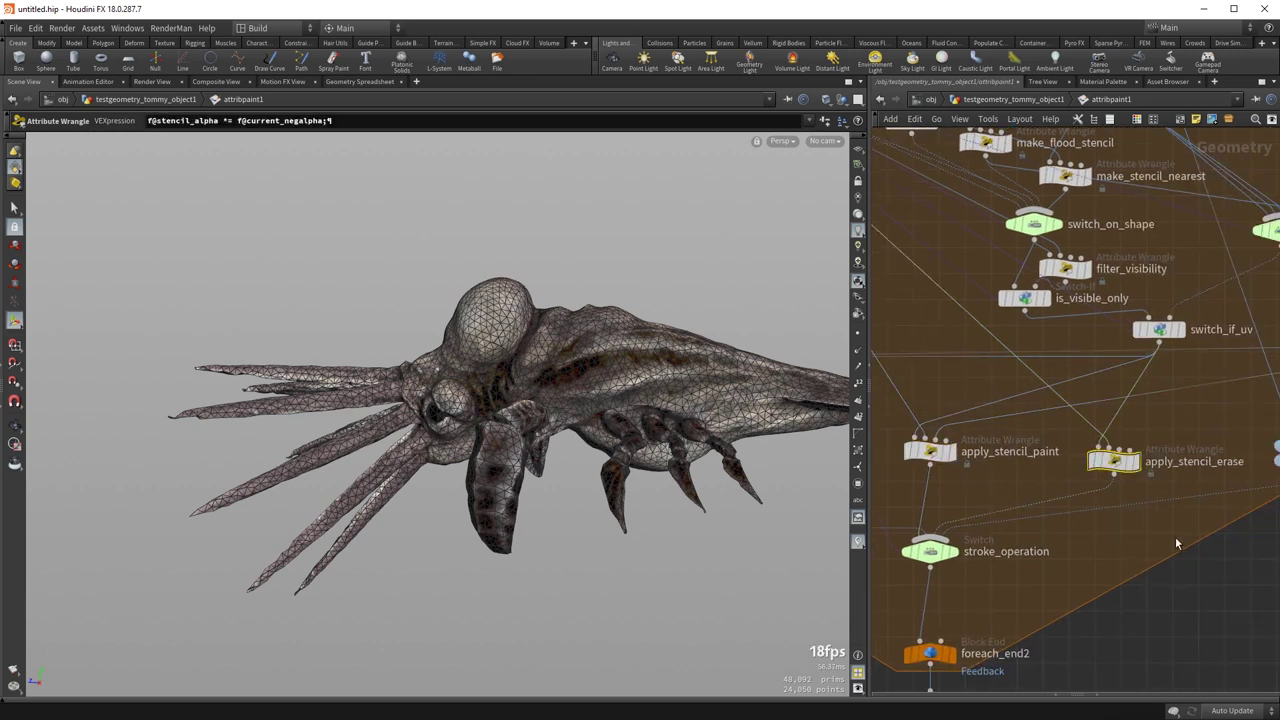
- Select the apply_eyedropper null, followed by the smooth branch of calc_smooth_stencil, apply_smooth_stencil and attribdelete2
middle_click_drag(1217, 531, 1049, 471)
left_click_drag(1155, 493, 1095, 361)
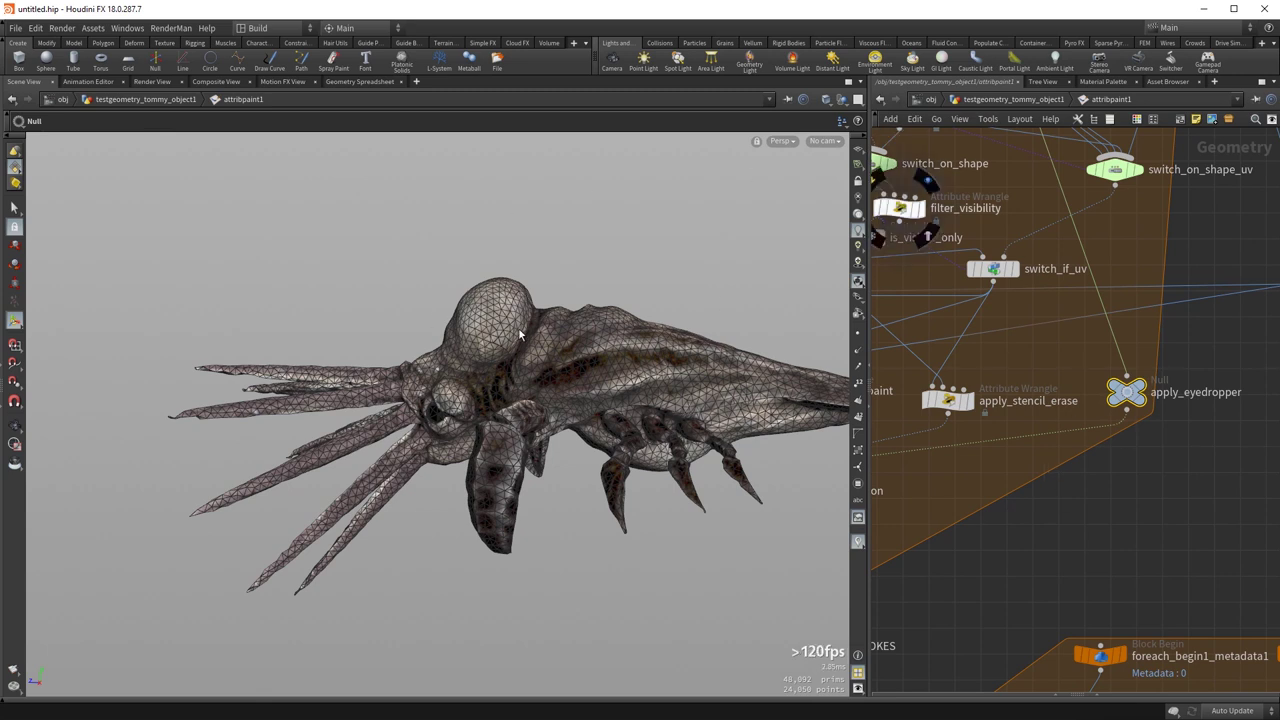
middle_click_drag(885, 445, 1226, 447)
left_click_drag(887, 285, 1128, 458)
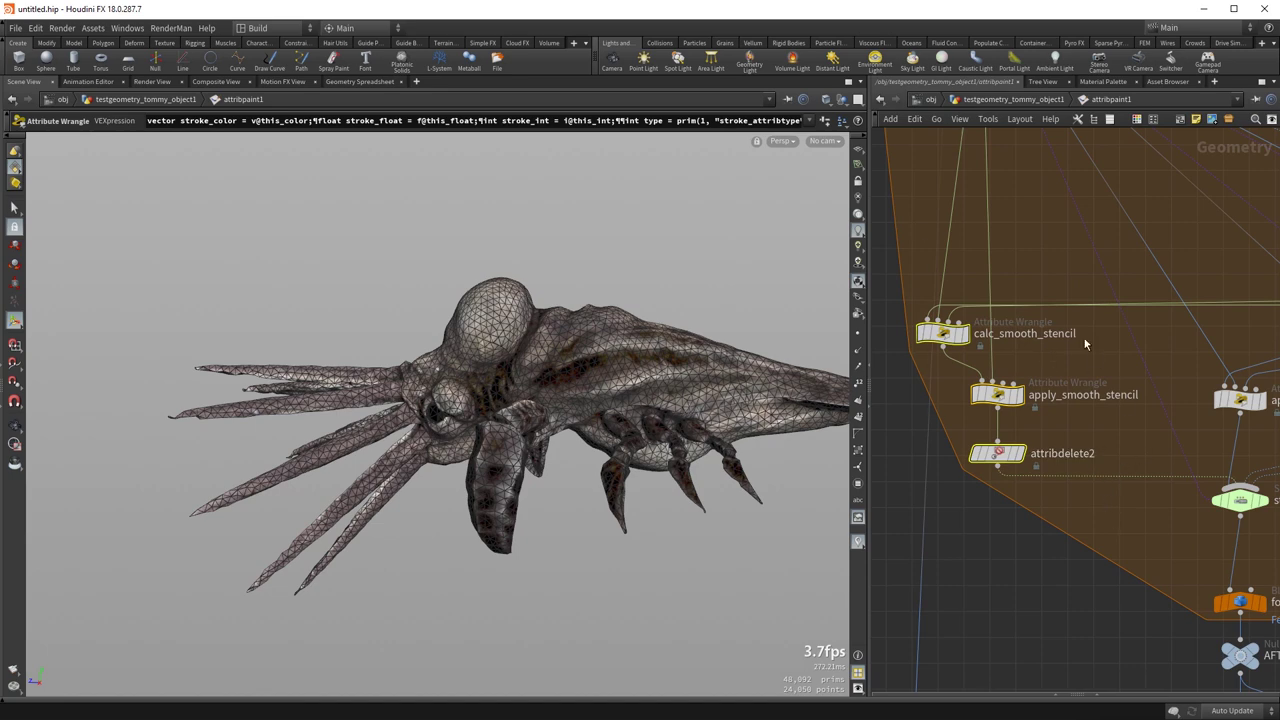
- Select the AFTER_ALL_STROKES and POST_APPLY_EACH_STROKE nulls, followed by take_only_points and attribdelete1 between them, to inspect the stroke loop's output
scroll(1095, 538, "down", 1)
scroll(1095, 538, "down", 1)
middle_click_drag(1095, 538, 651, 272)
middle_click_drag(966, 277, 1231, 320)
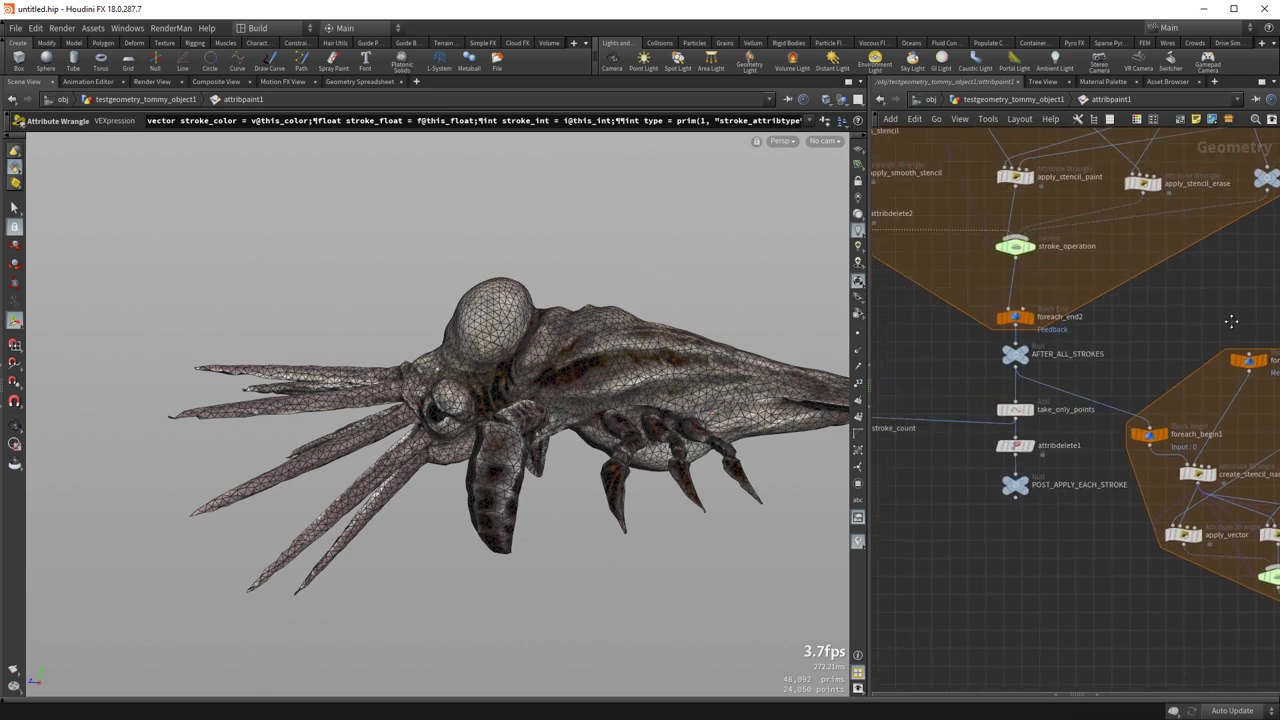
left_click(1015, 354)
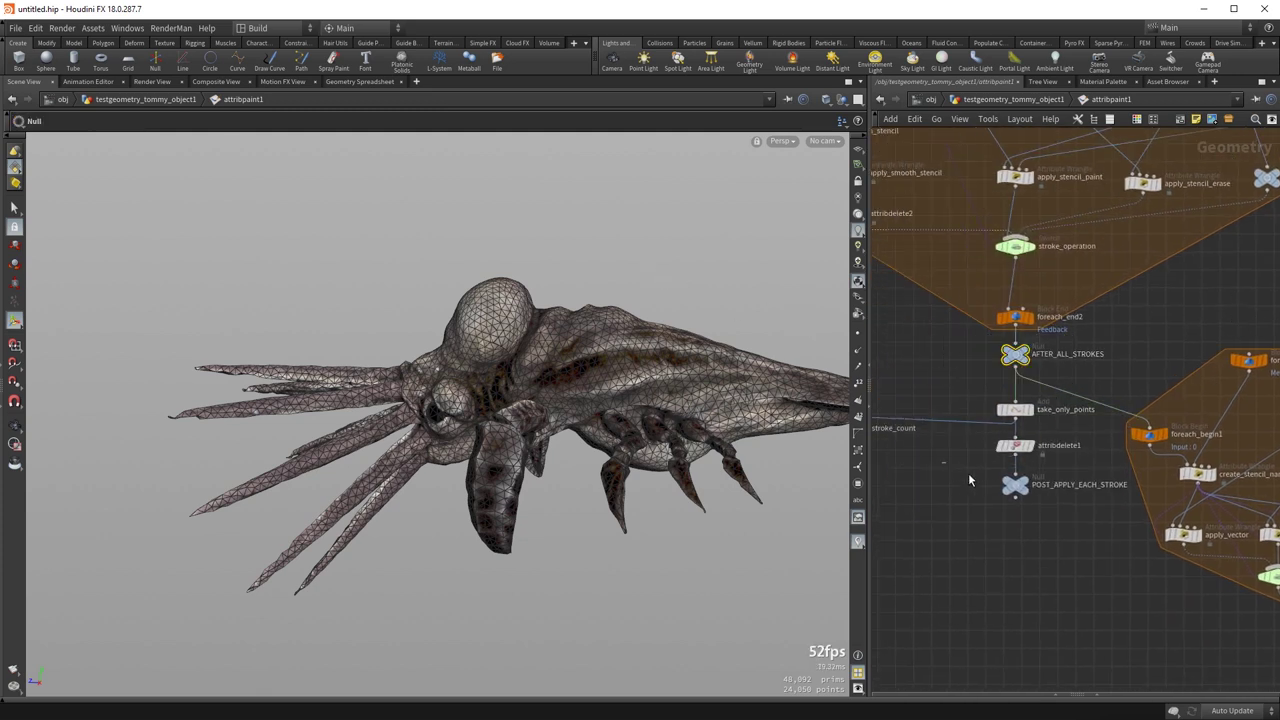
left_click(1013, 484)
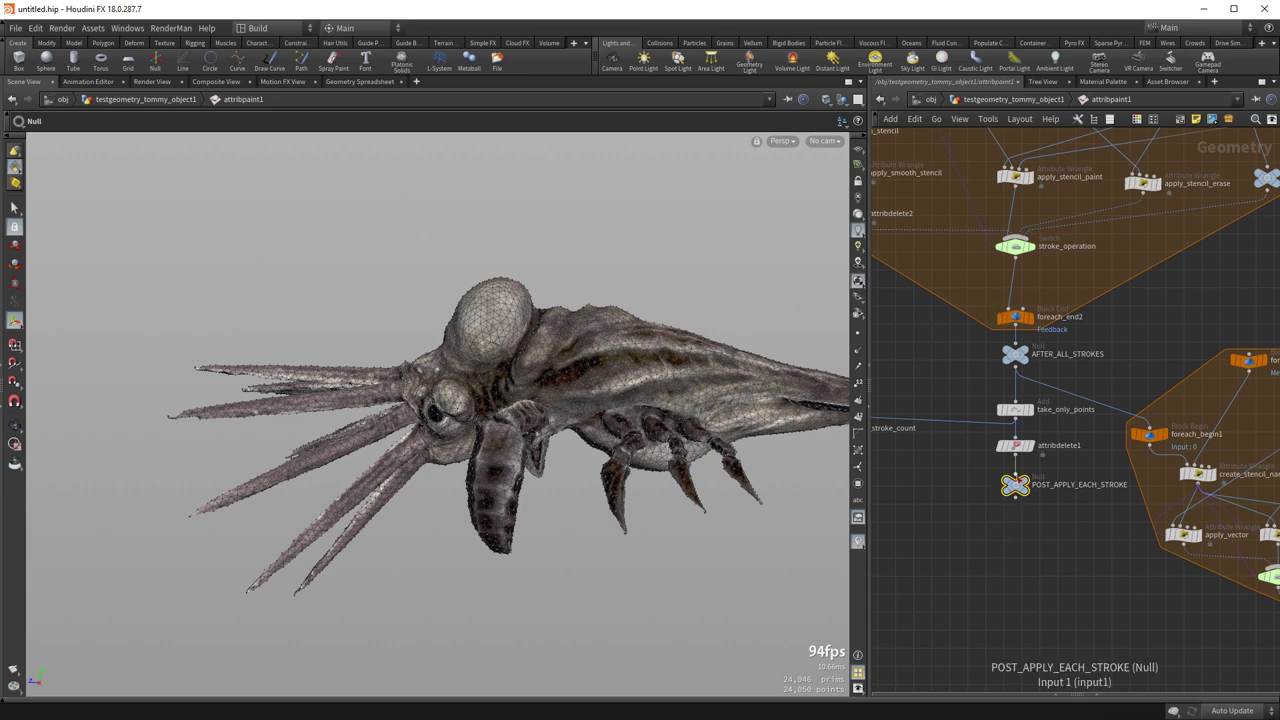
mouse_move(1012, 361)
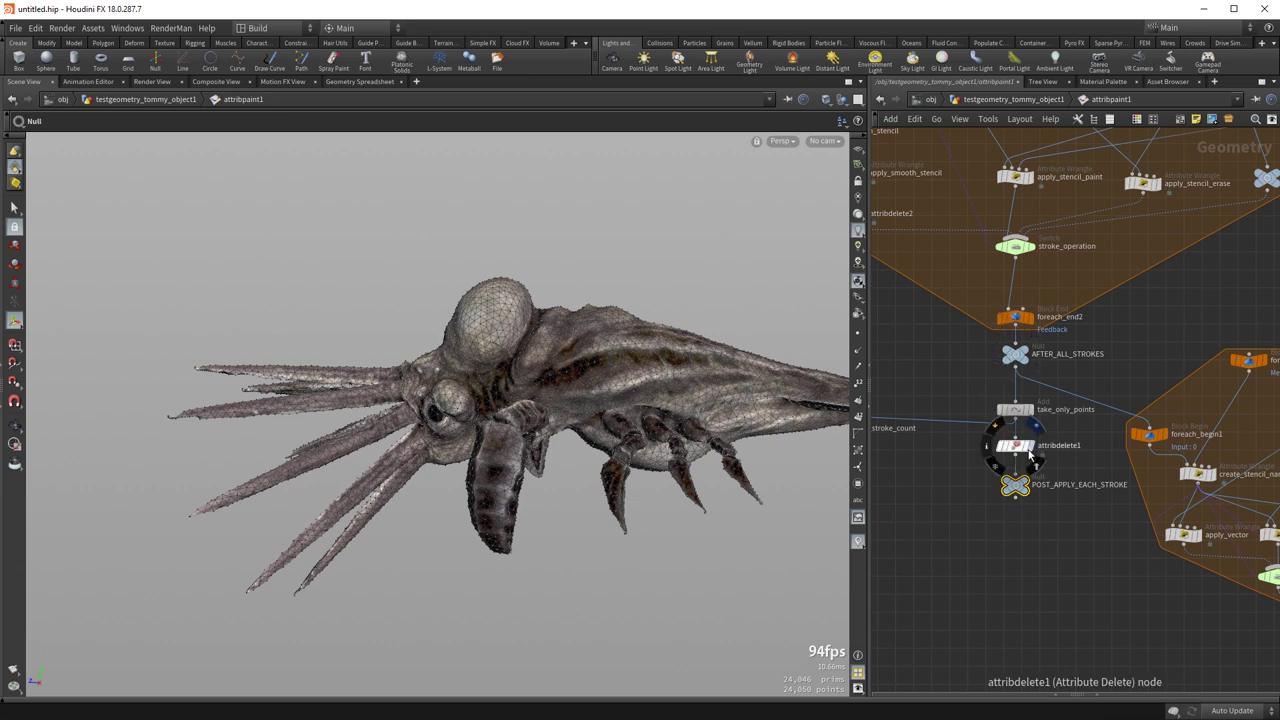
left_click(1020, 410)
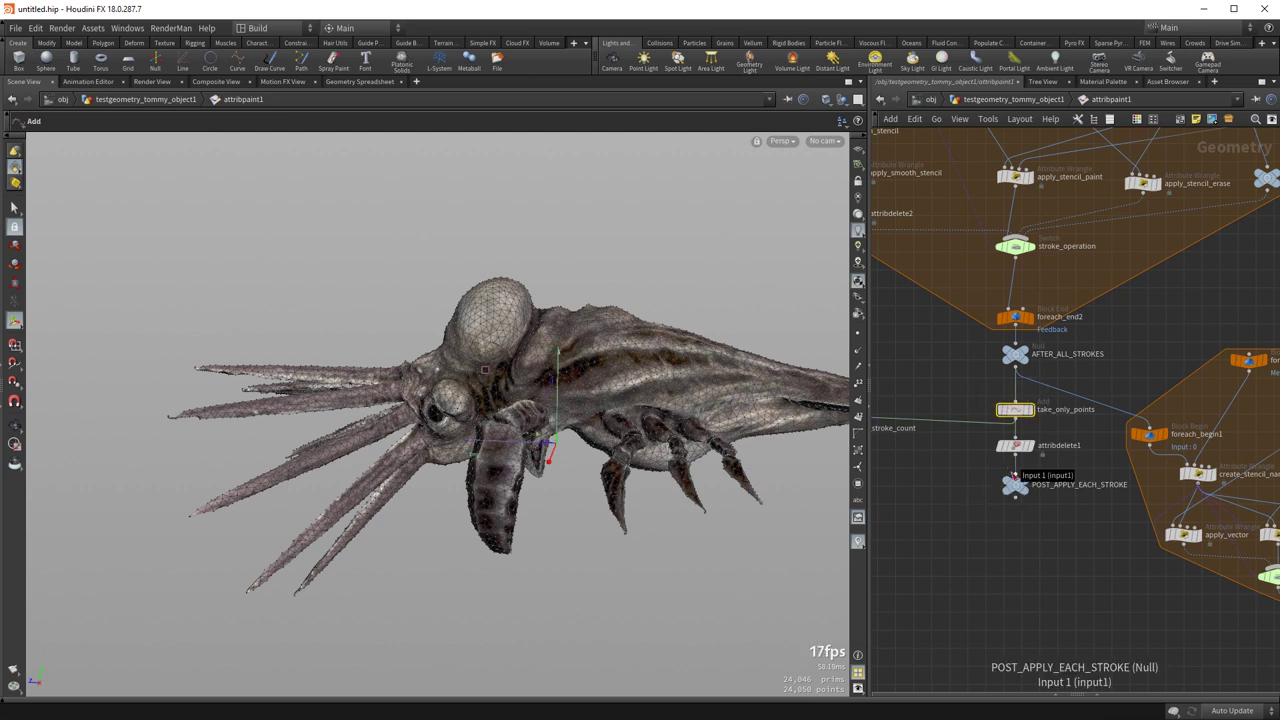
left_click(1018, 446)
- Select the cached_stencil and unsaved_cached_stencil stash nodes below the Geometry to Paint input to inspect the cached stencils
mouse_move(1131, 335)
middle_mouse_down()
mouse_move(934, 719)
mouse_move(888, 719)
middle_mouse_up()
middle_click_drag(1041, 290, 1073, 706)
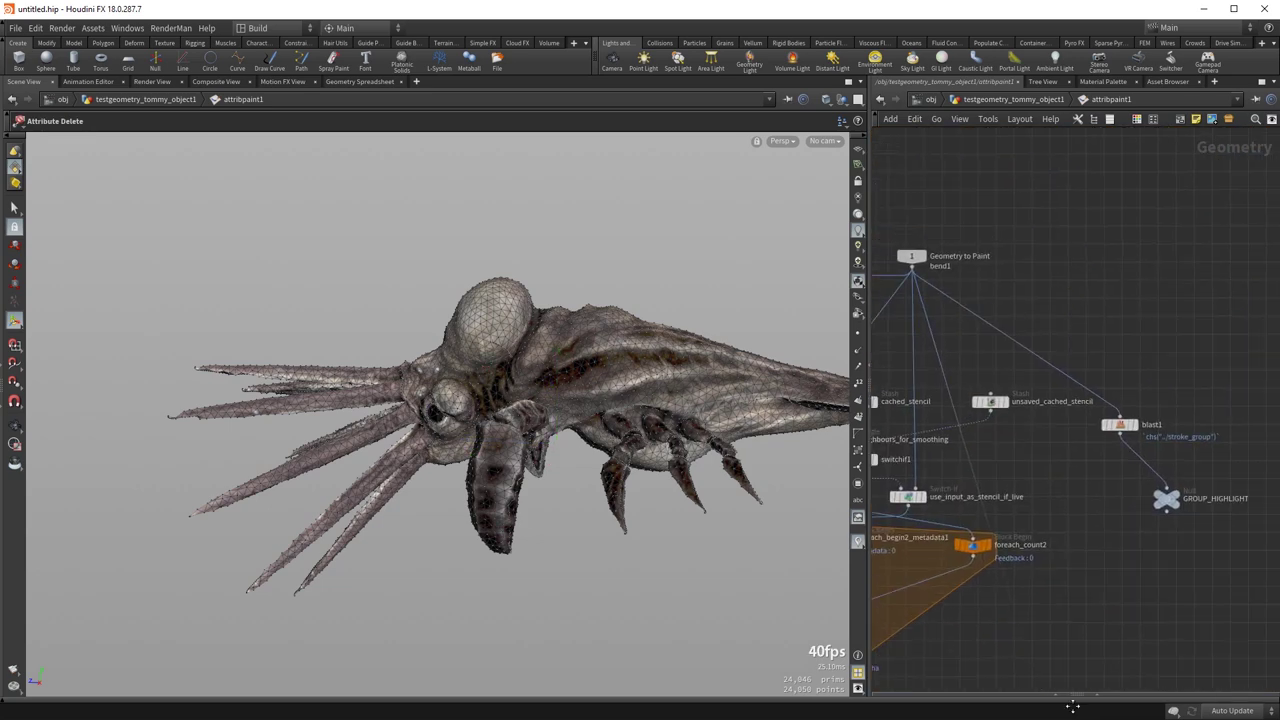
middle_click_drag(939, 440, 1077, 482)
left_click(997, 444)
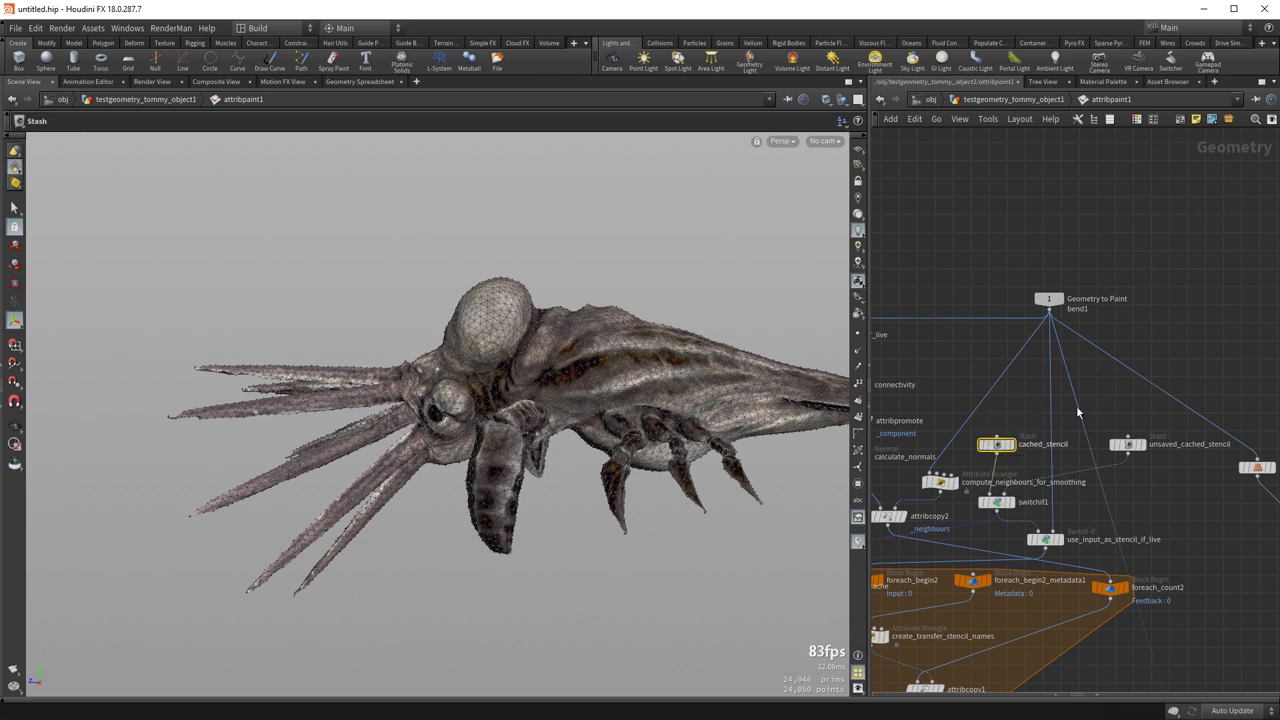
left_click(1127, 444)
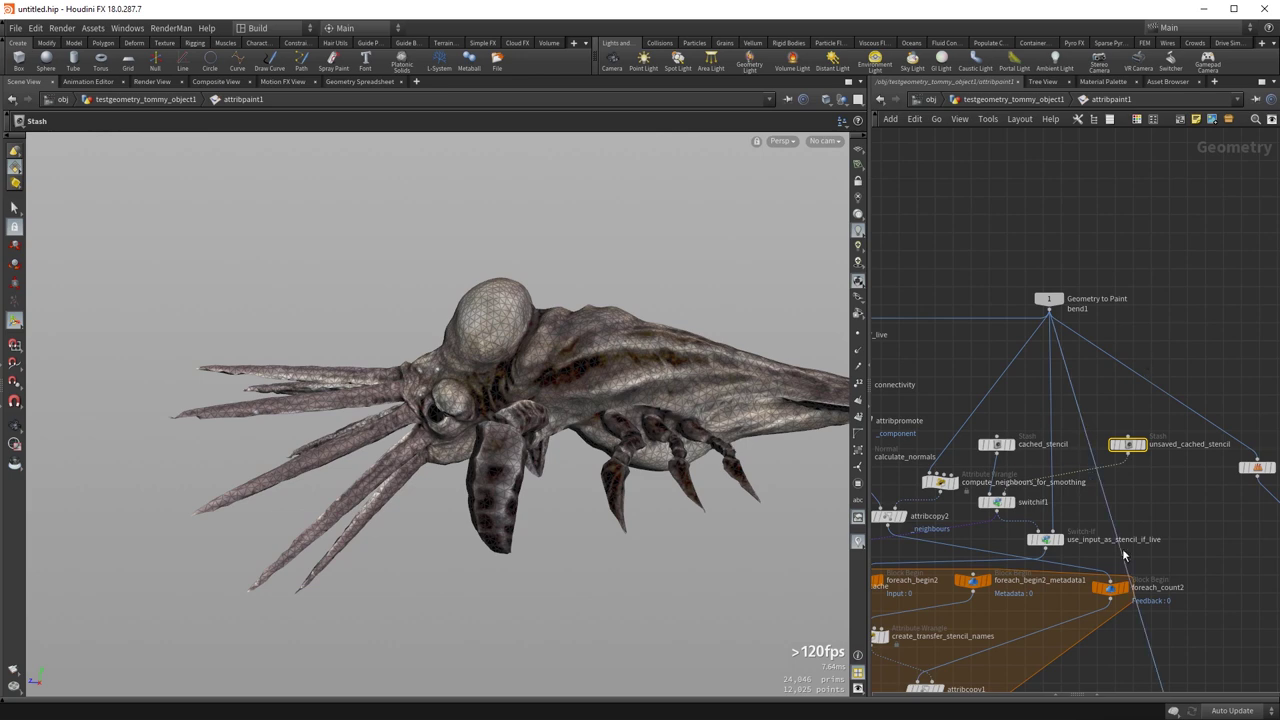
- Inspect the attribute-applying for-each loop, selecting its nodes together, followed by foreach_count1, foreach_begin1 and the apply_vector wrangle
middle_click_drag(1134, 491, 1050, 250)
middle_click_drag(1090, 505, 990, 250)
middle_click_drag(1140, 675, 1100, 330)
middle_click_drag(1160, 625, 1179, 275)
middle_click_drag(1175, 455, 1208, 403)
middle_click_drag(971, 529, 1061, 533)
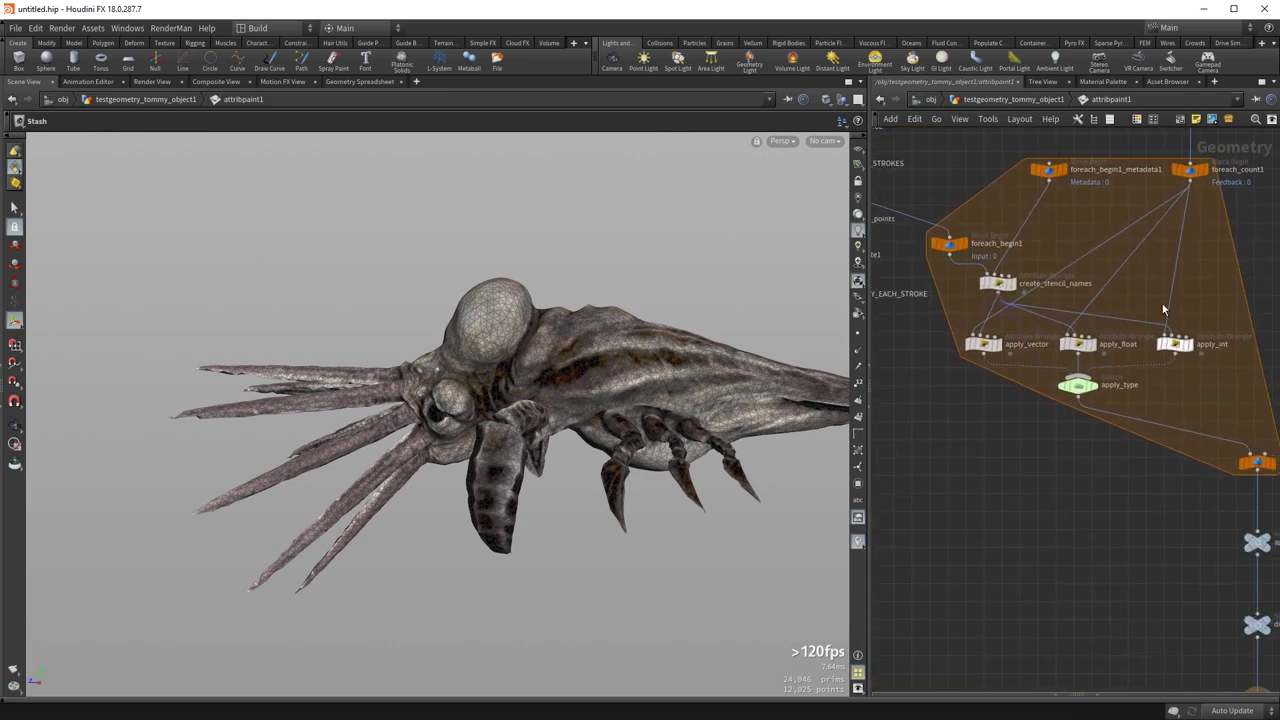
left_click_drag(961, 147, 1262, 384)
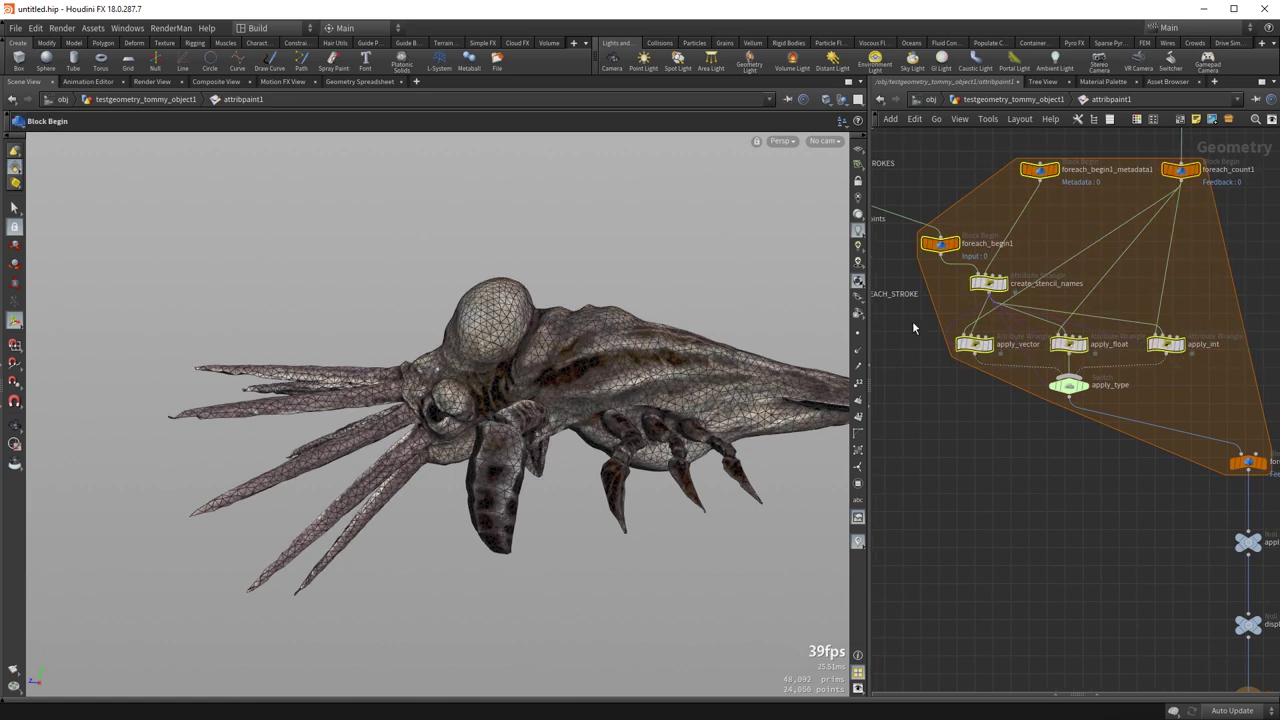
left_click(1194, 253)
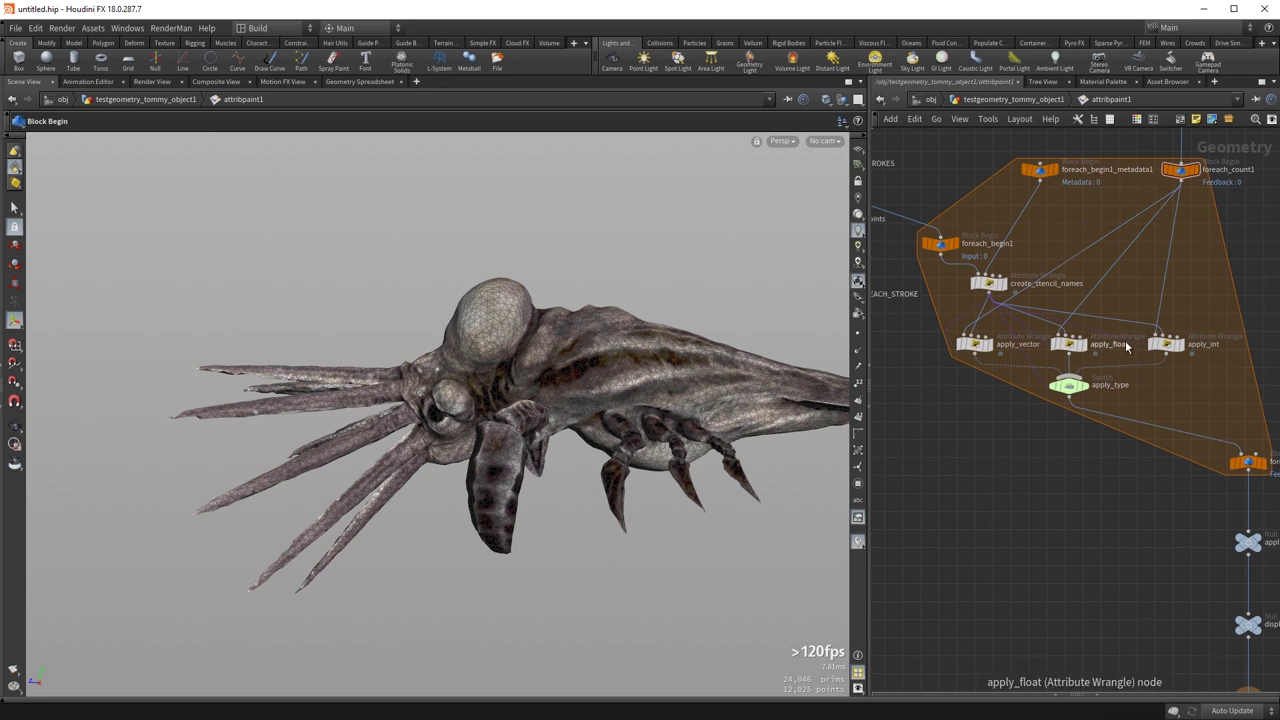
left_click_drag(931, 279, 951, 212)
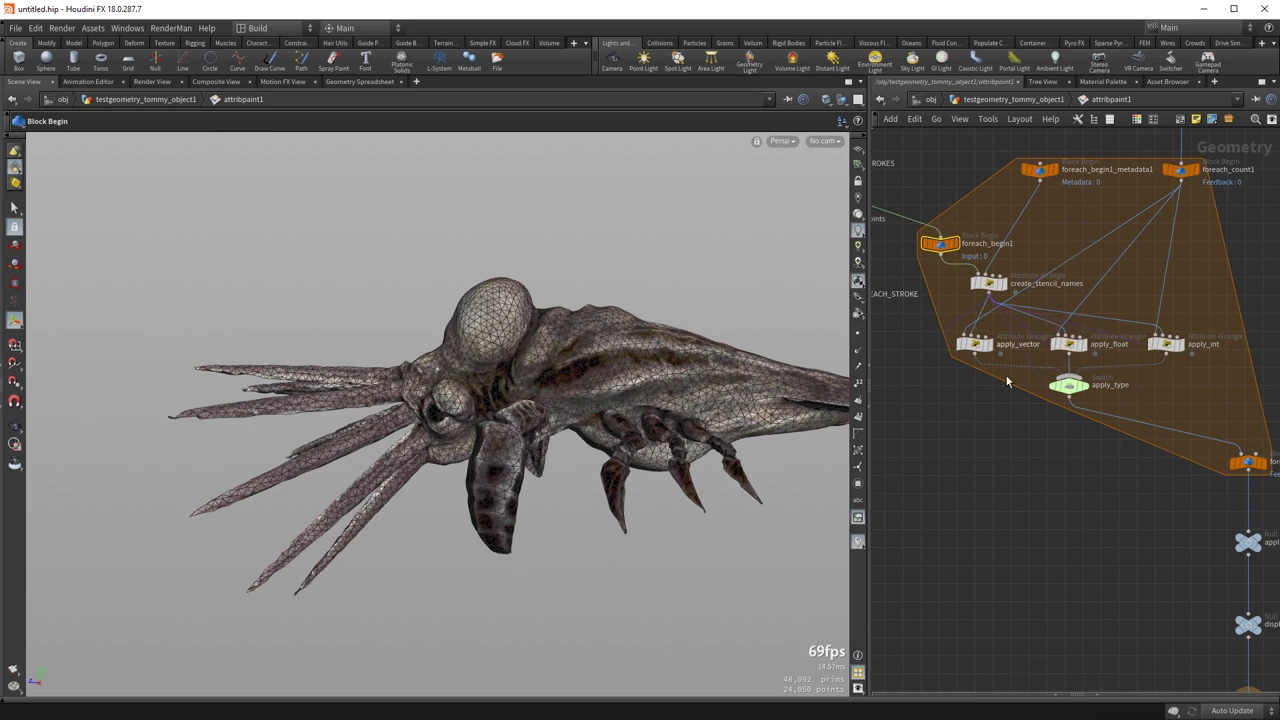
left_click(975, 344)
- View the applied_output, display_cache and output0 nodes and return to the testgeometry_tommy_object1 network at attribpaint1
middle_click_drag(1074, 496, 829, 295)
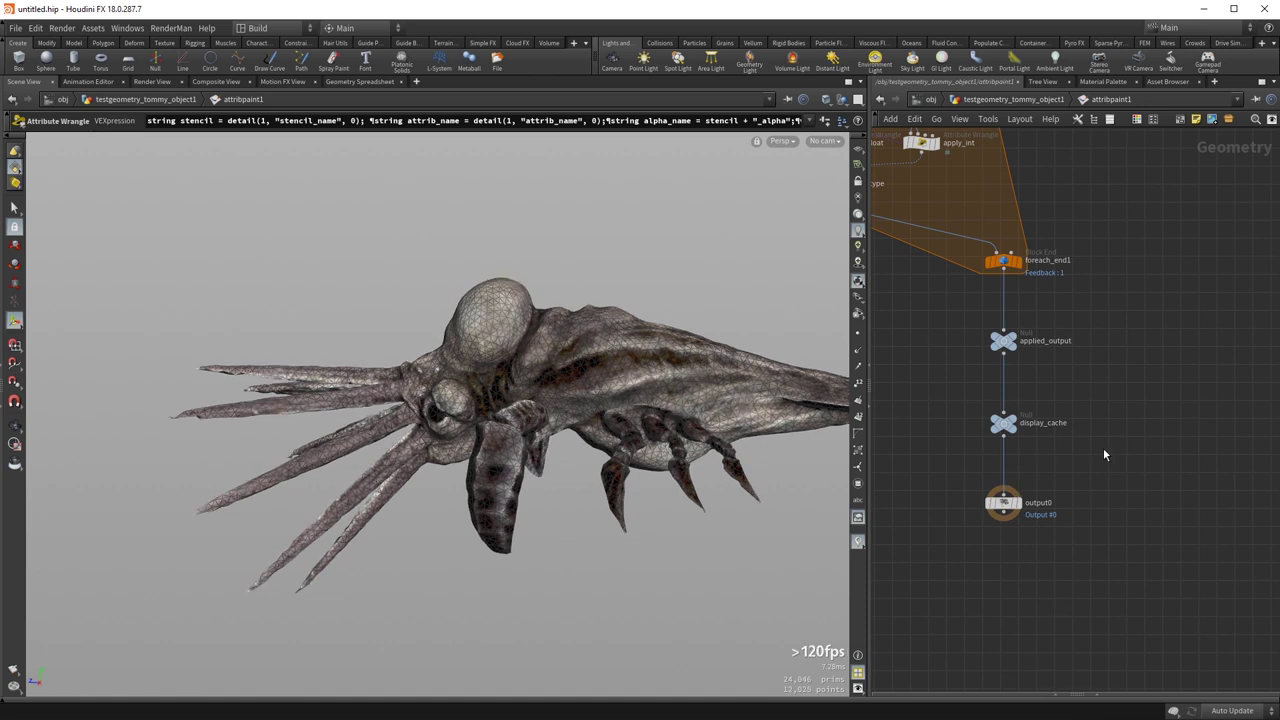
key("u")
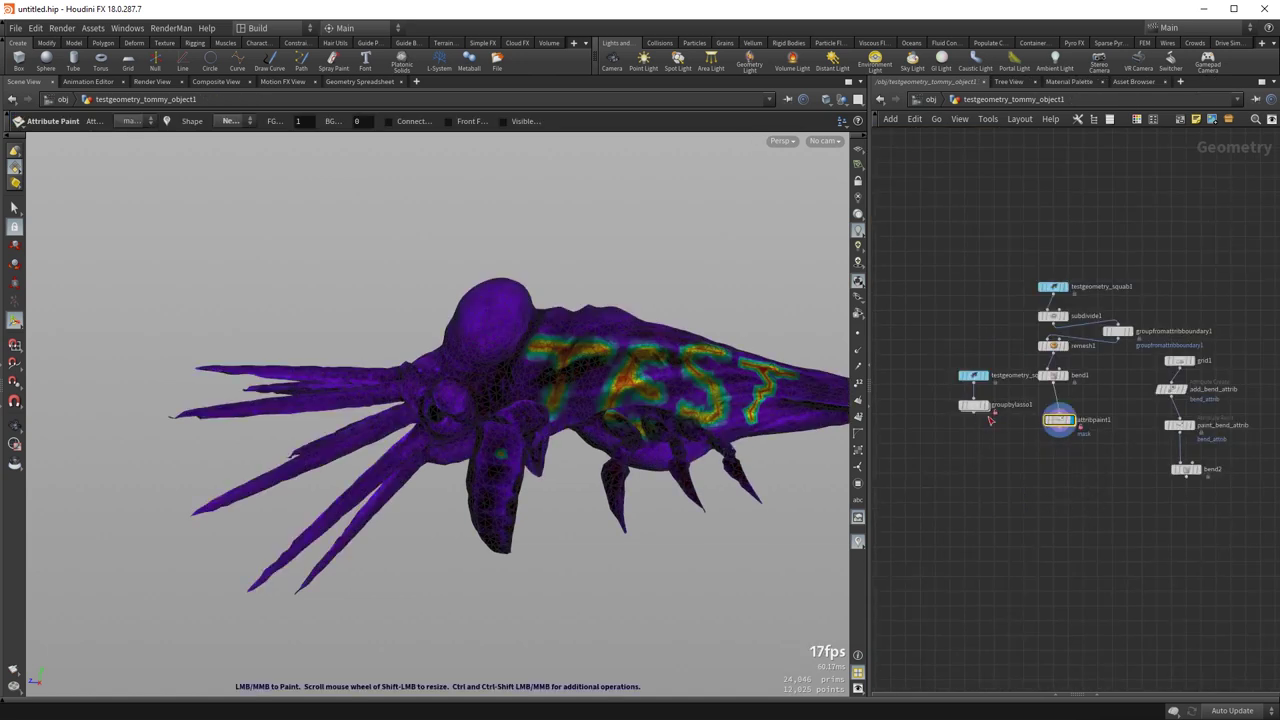
middle_click_drag(1047, 463, 1015, 527)
scroll(1009, 507, "up", 3)
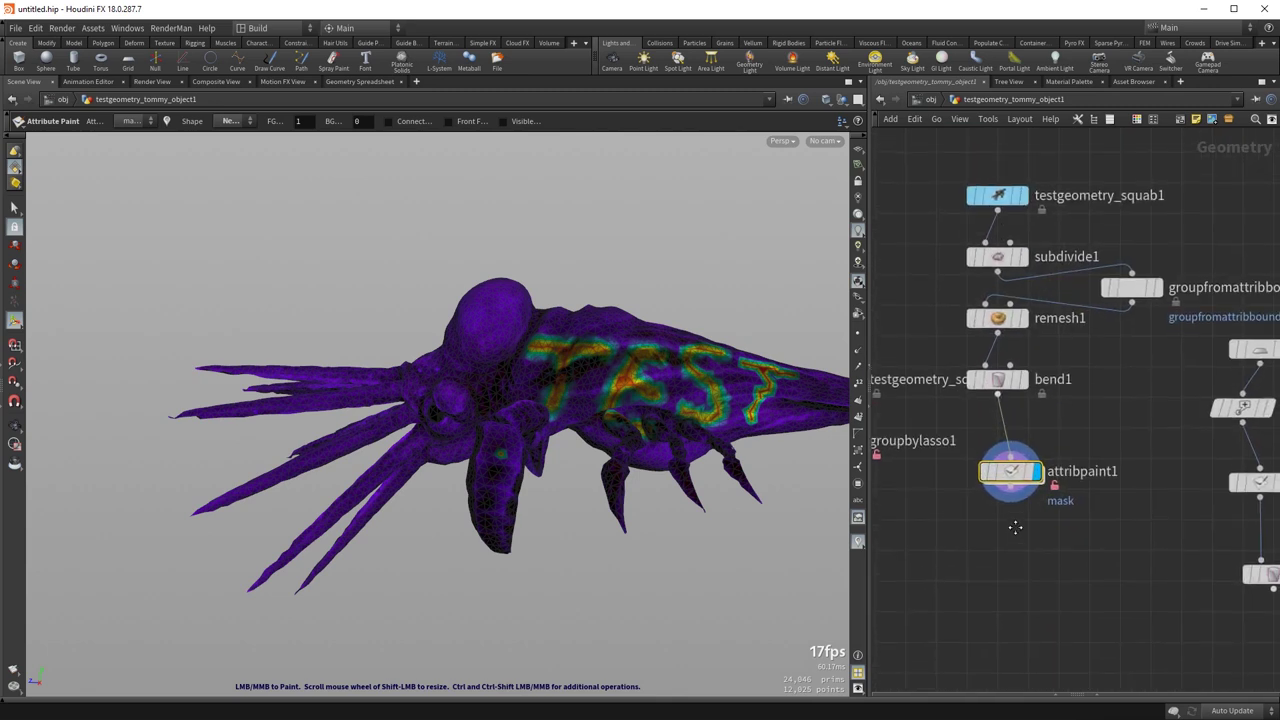
mouse_move(1008, 474)
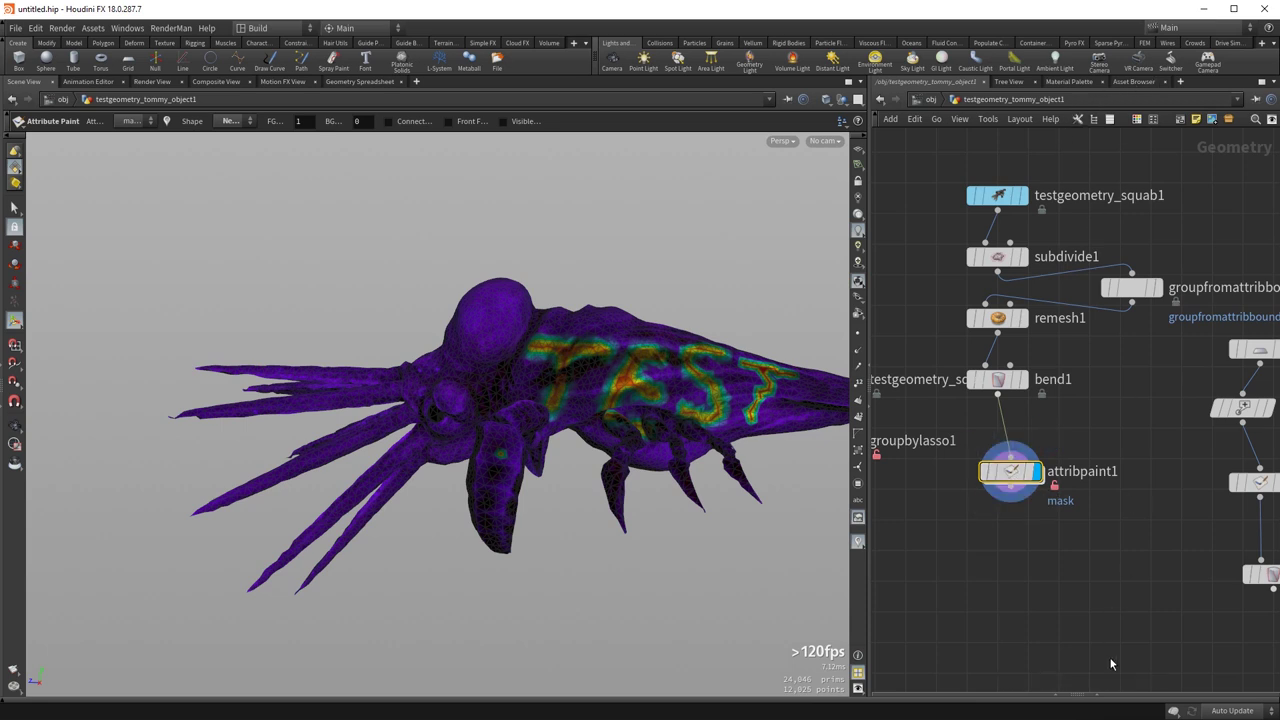
- Reveal attribpaint1's parameters and review its Symmetry, Attributes, Brush and Recache settings
left_click(1054, 692)
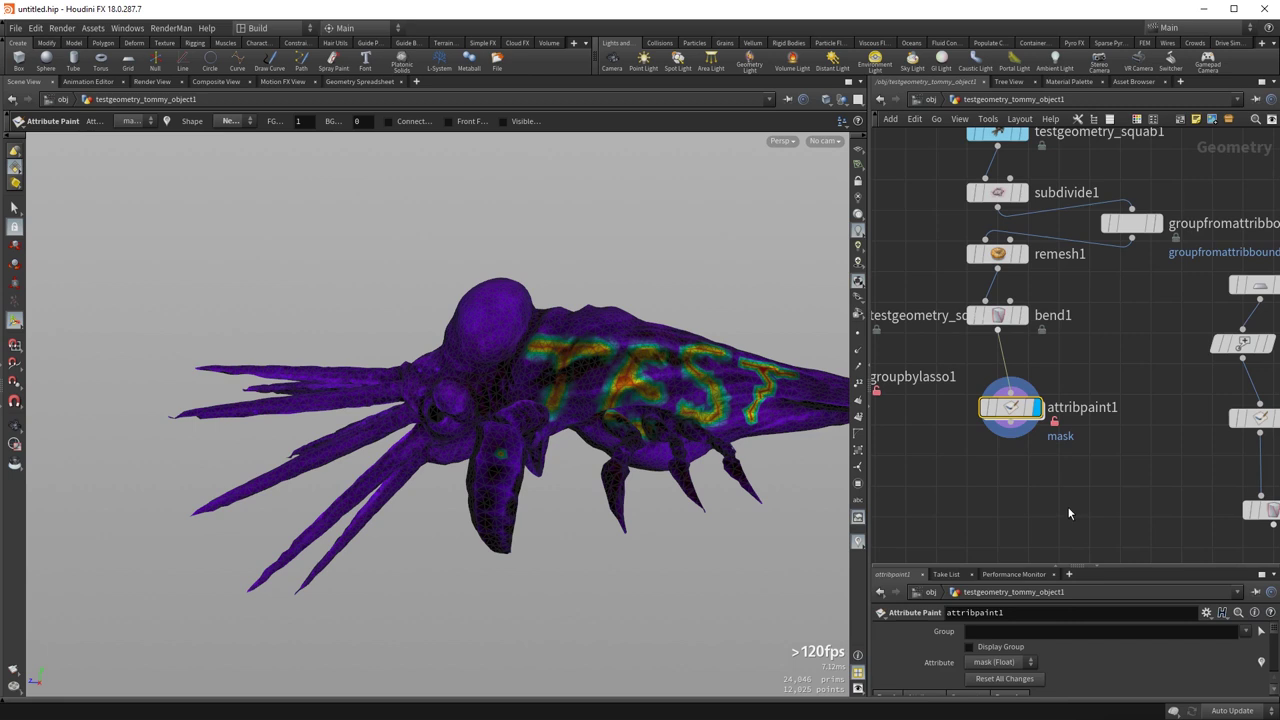
left_click(1077, 570)
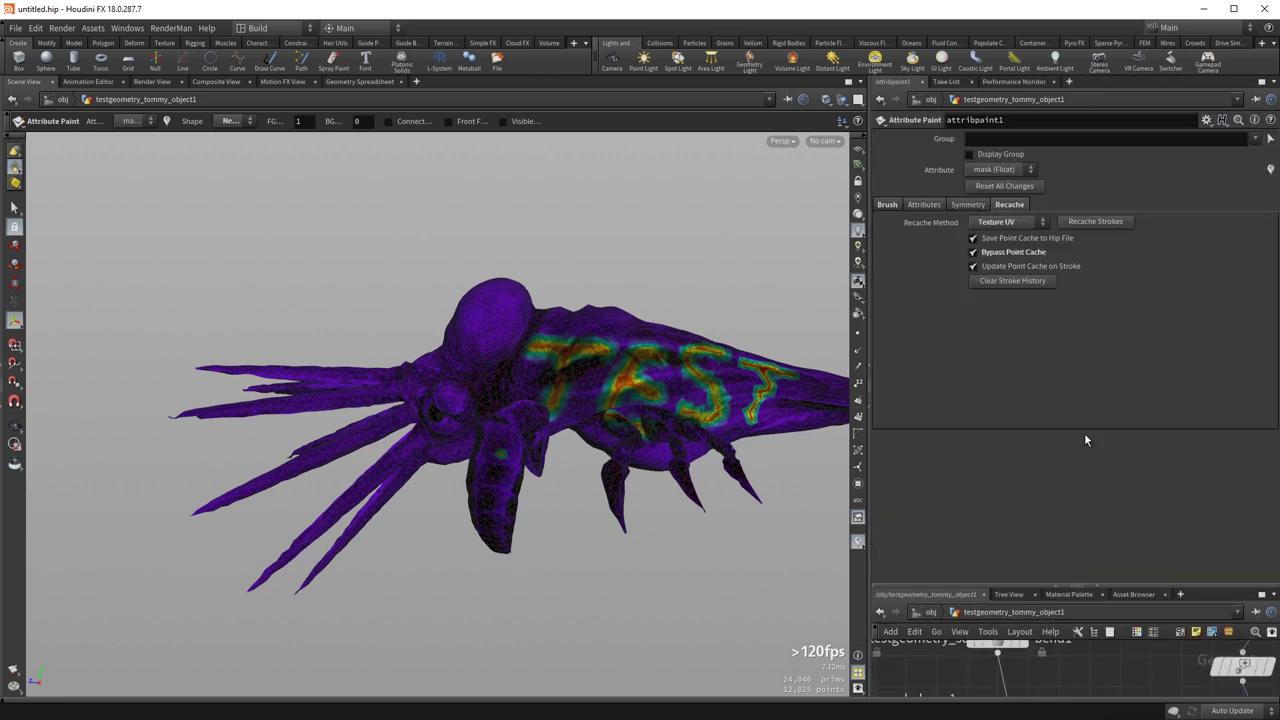
left_click(1078, 588)
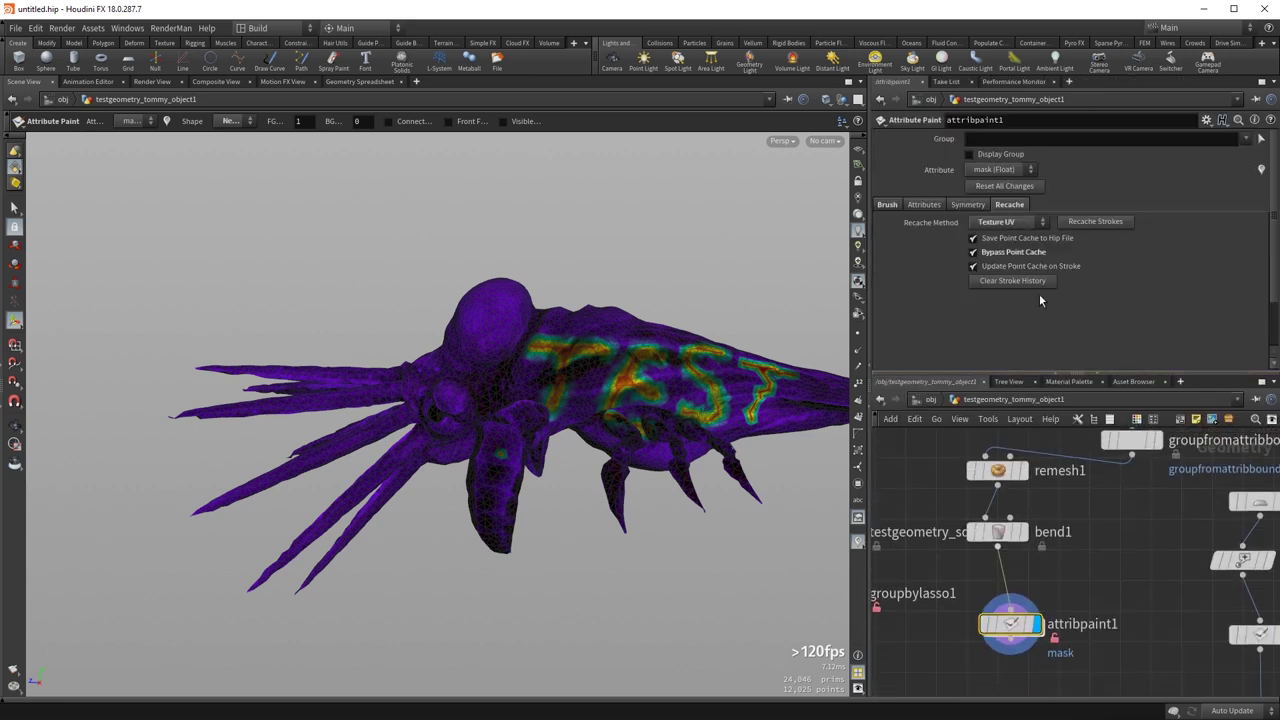
left_click(968, 204)
left_click(924, 204)
left_click(887, 204)
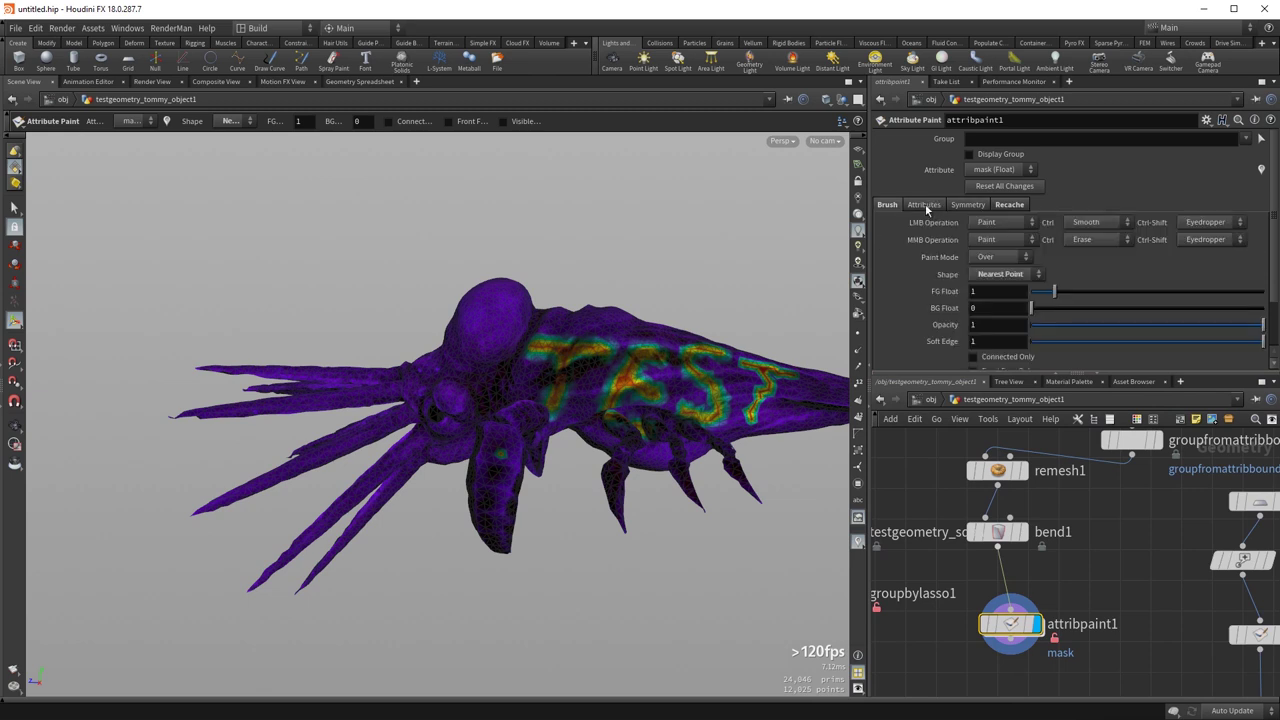
left_click(1000, 207)
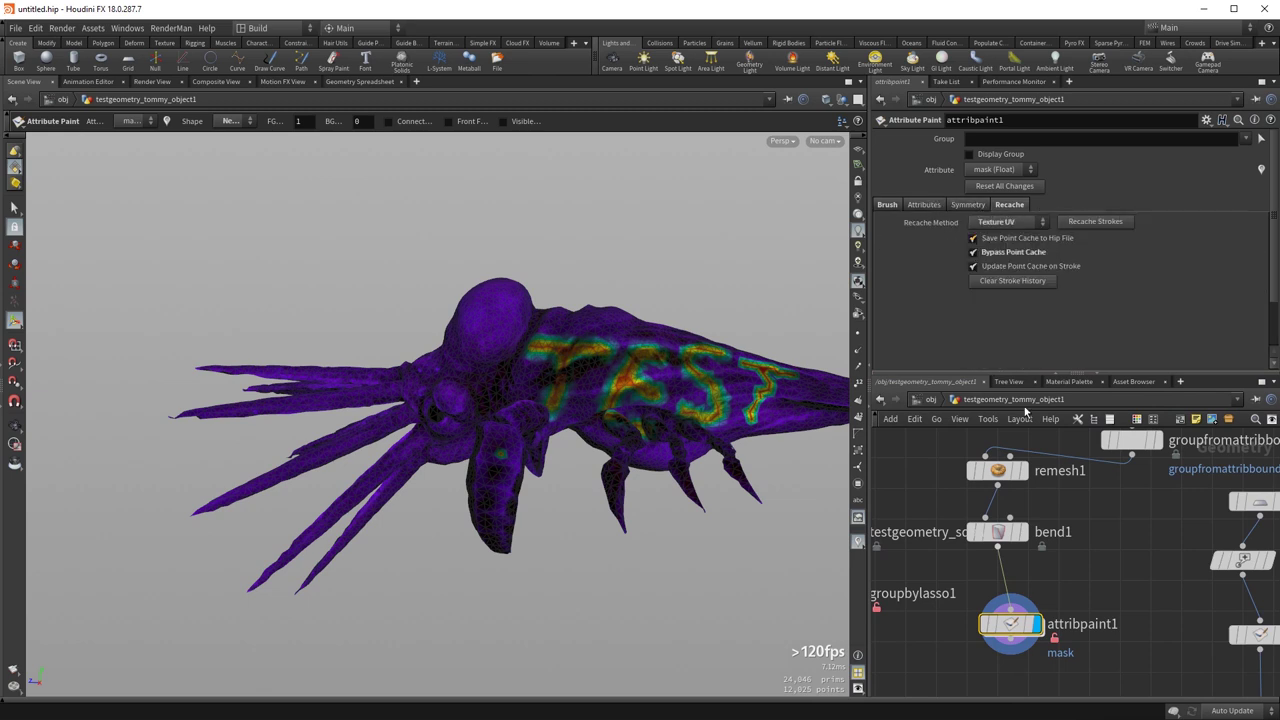
- Place the network view above the parameters and open attribpaint1's operator type properties at the parameter definitions
right_click(1012, 602)
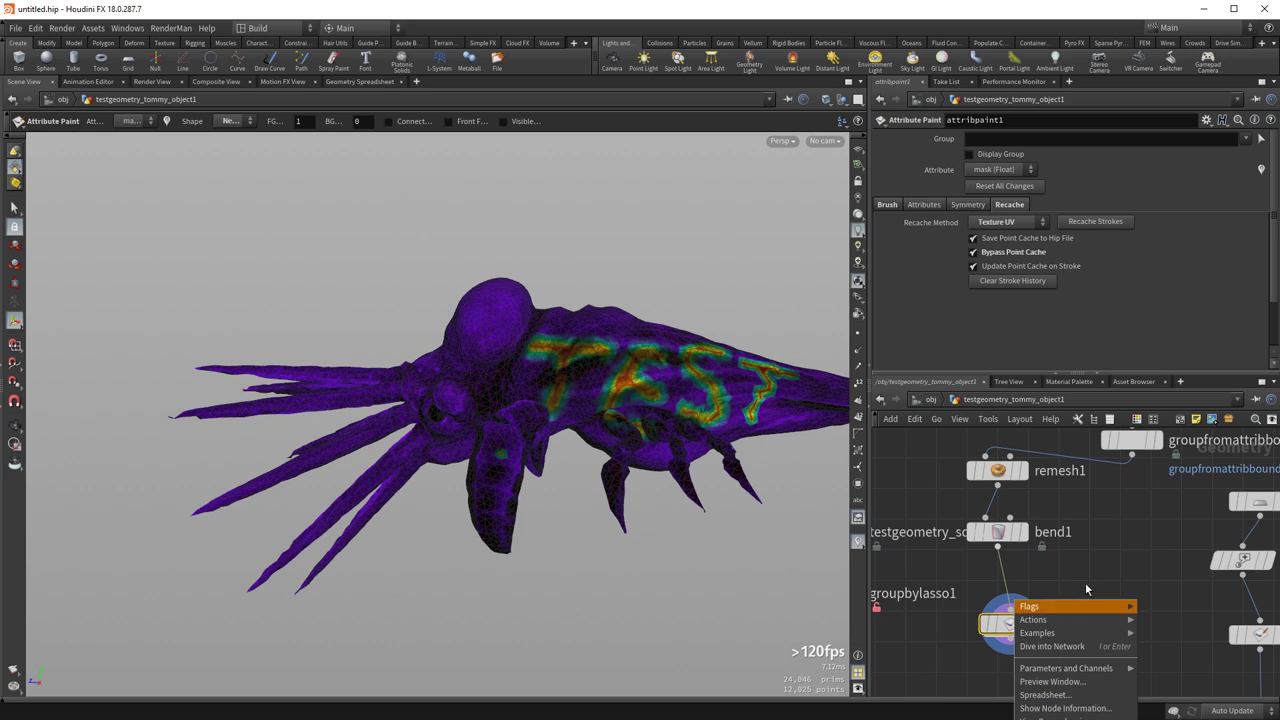
left_click(1080, 376)
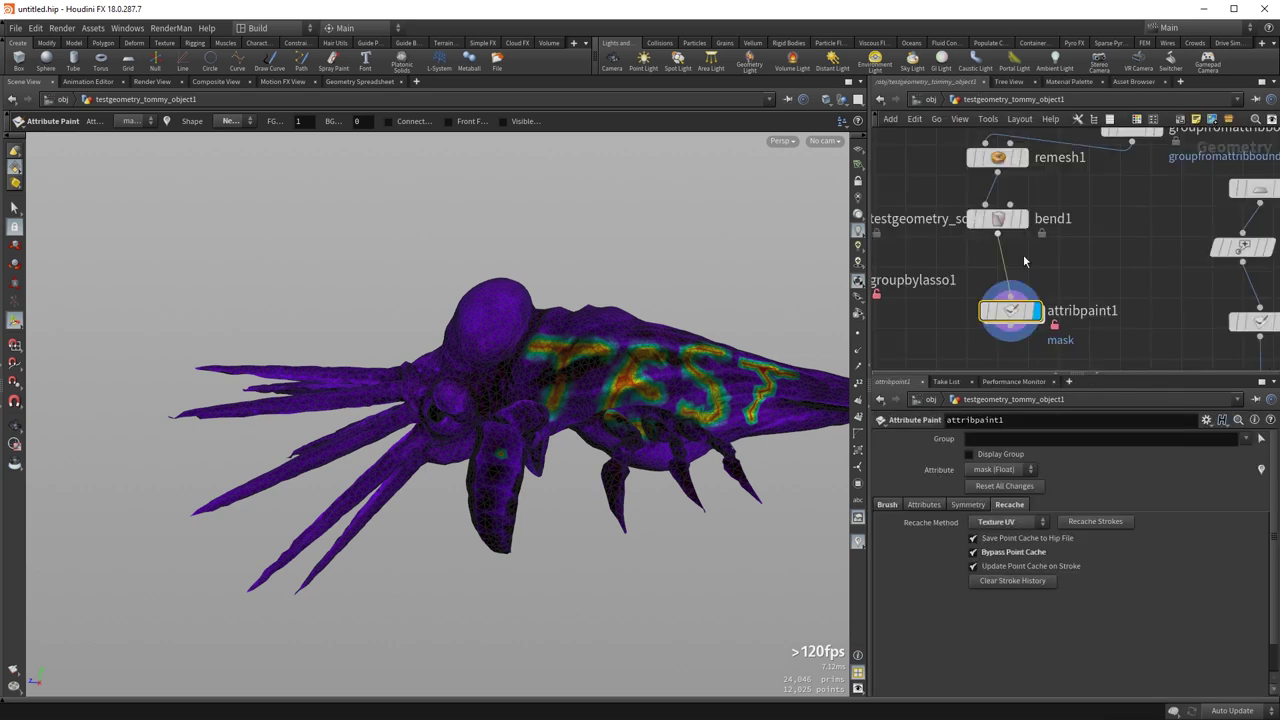
right_click(1009, 310)
left_click(1052, 585)
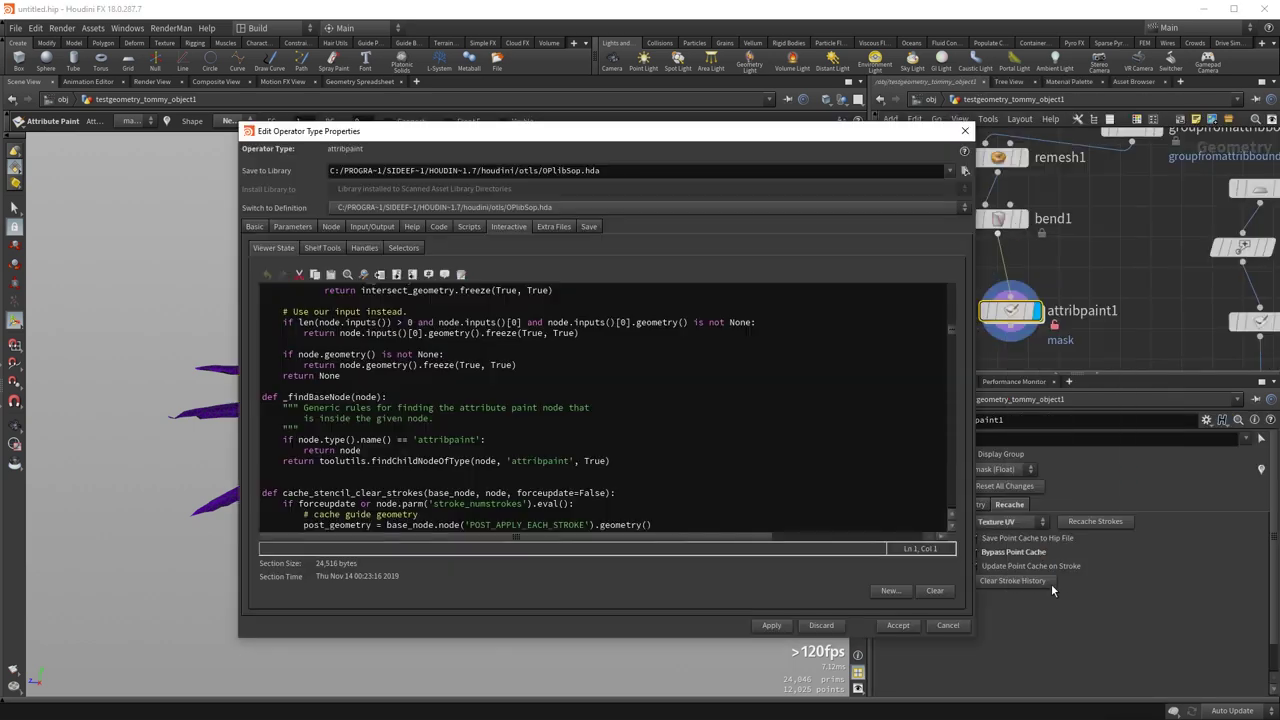
left_click(292, 226)
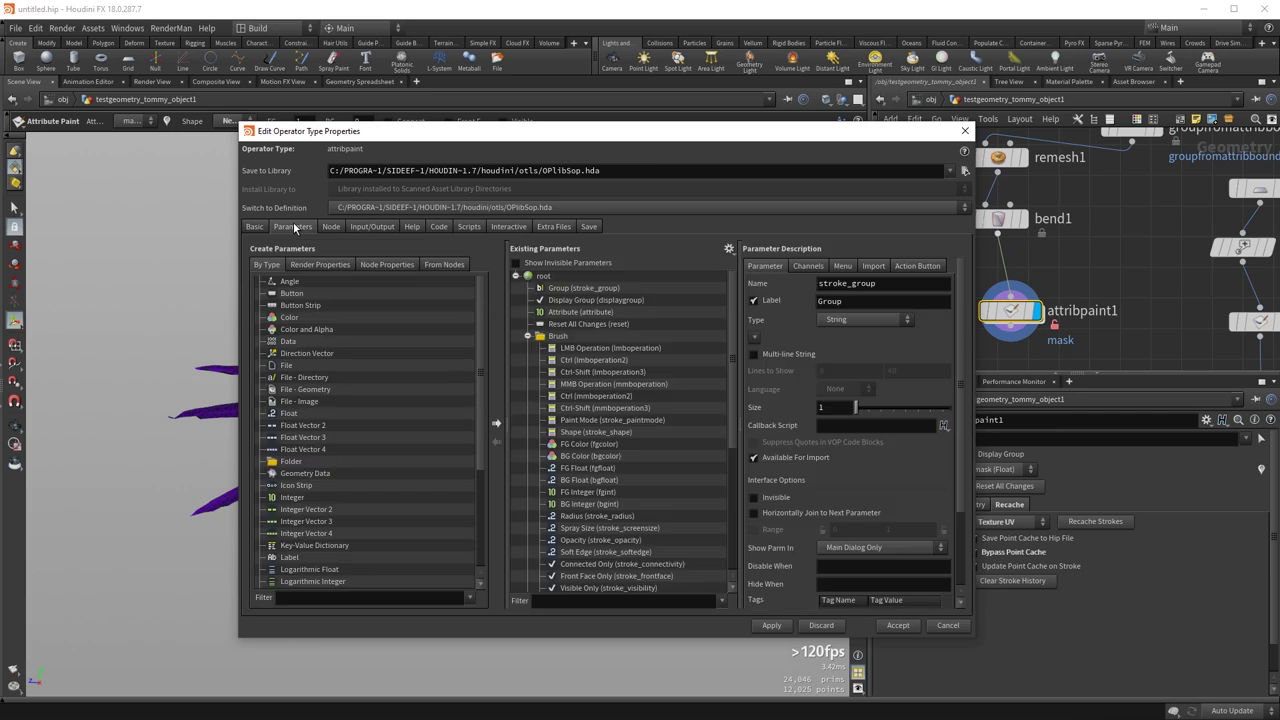
- Show the invisible parameters in the existing parameter list and collapse the Stroke folder above the Recache entries
left_click(575, 264)
left_click_drag(732, 366, 732, 531)
left_click(526, 336)
left_click(528, 336)
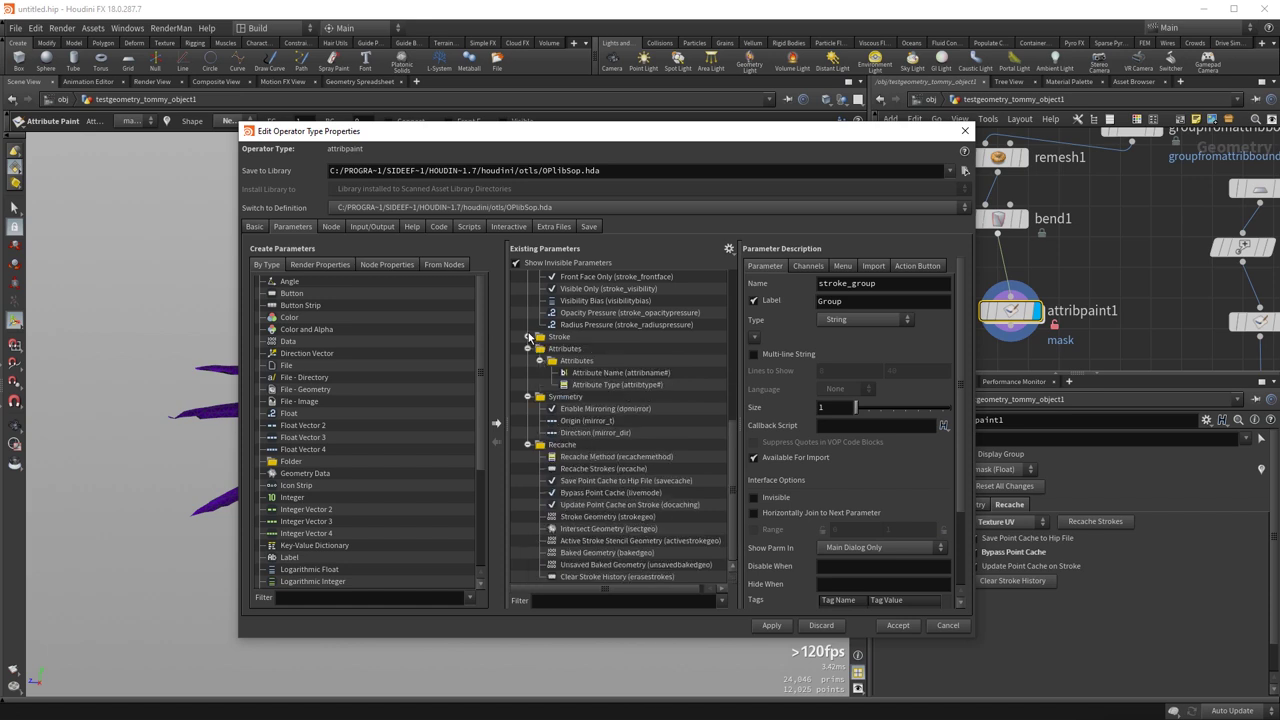
- Examine the hidden Recache data parameters one by one, from Stroke Geometry through Intersect, Active Stroke Stencil, Baked and Unsaved Baked Geometry
left_click(605, 517)
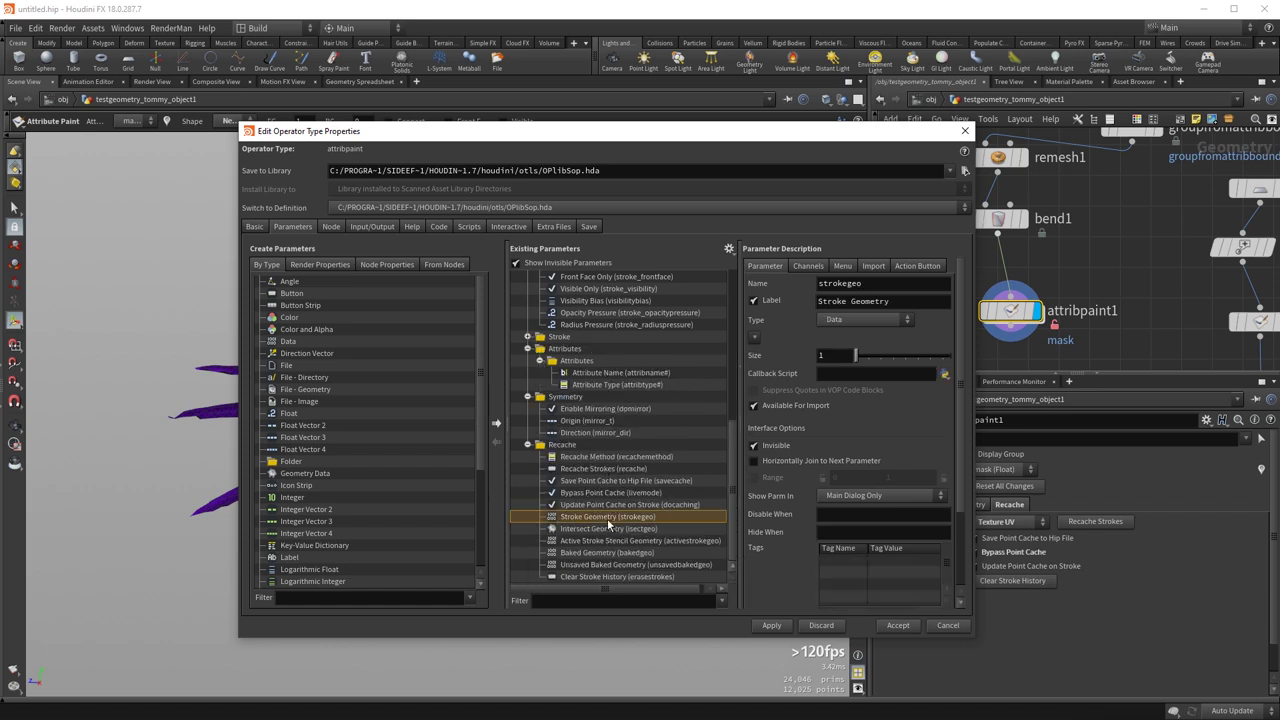
key("Down")
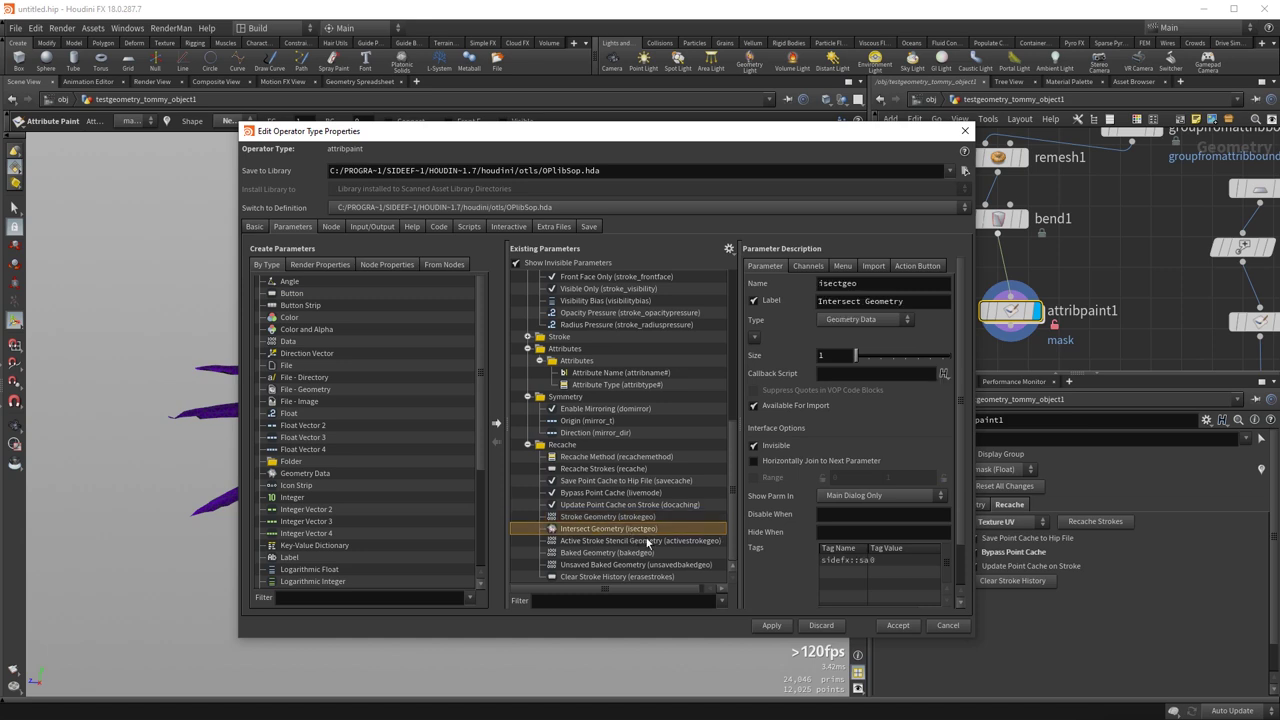
key("Down")
key("Down")
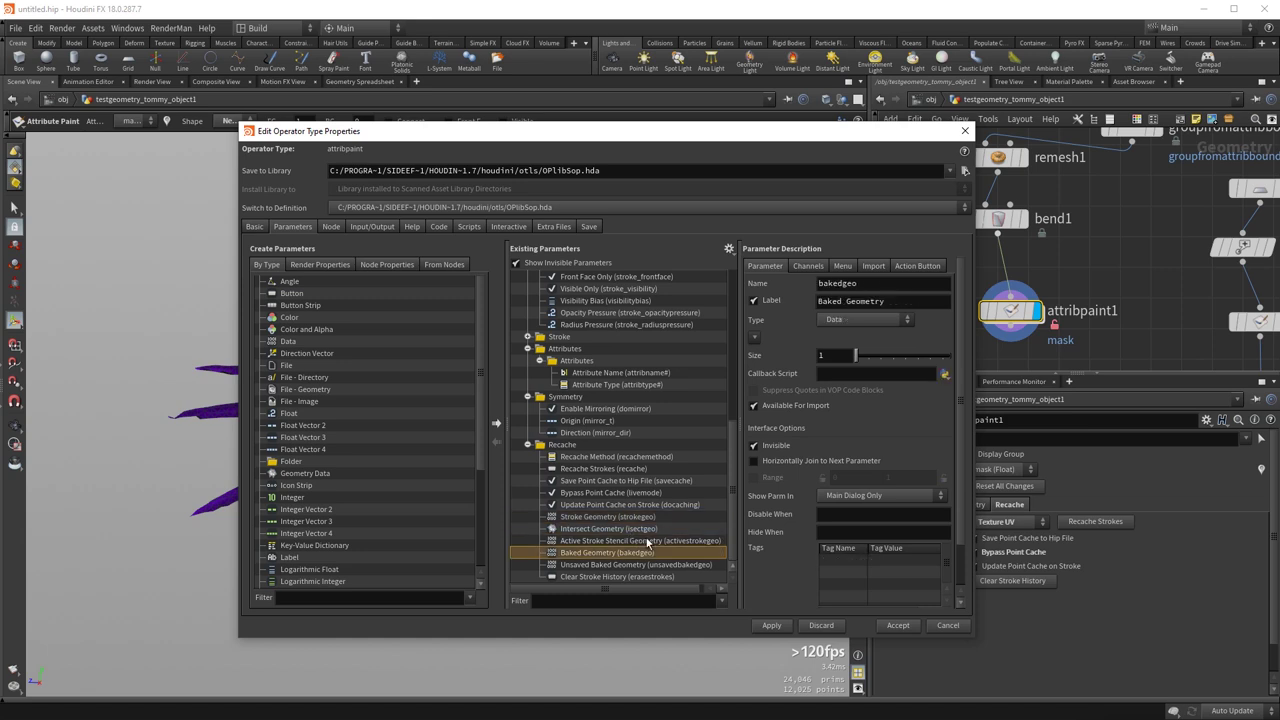
key("Down")
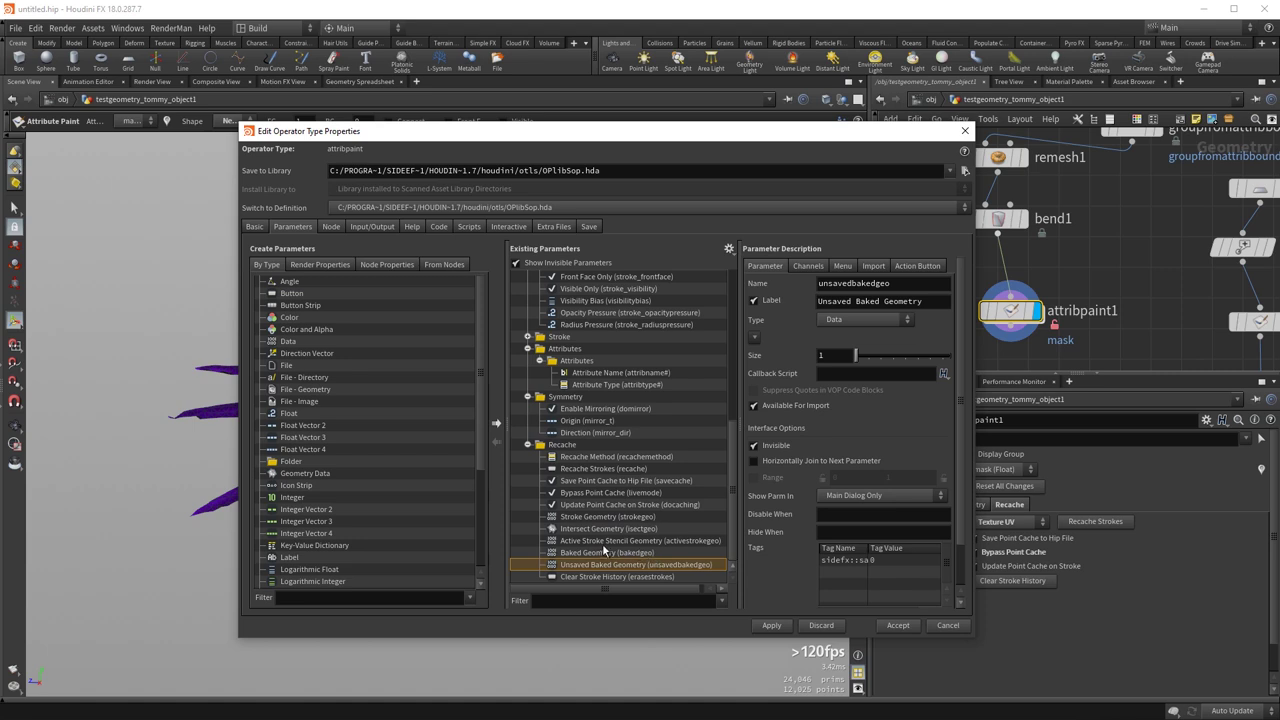
- Compare the tags of Baked and Unsaved Baked Geometry, widen the Tag Name column, and select Active Stroke Stencil Geometry
key("Up")
key("Down")
left_click_drag(867, 554, 914, 550)
key("Up")
key("Up")
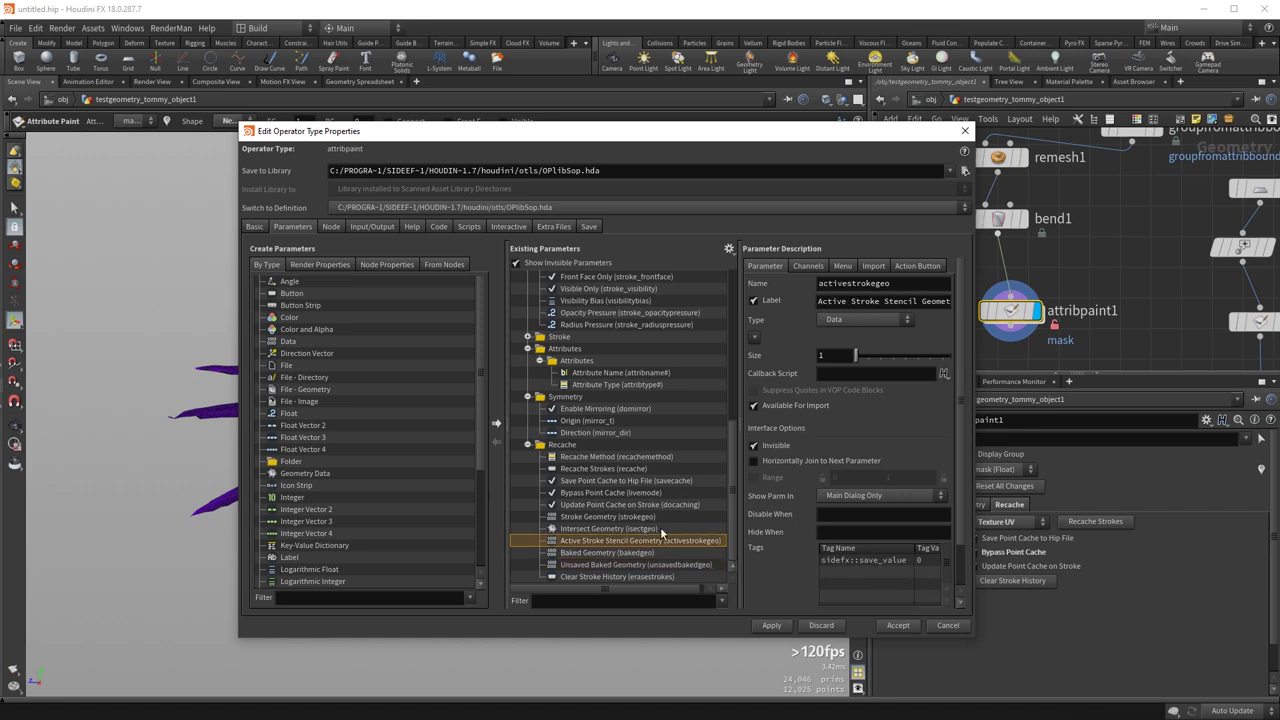
- Compare the sidefx::save_value tags between Intersect, Stroke, Active Stroke Stencil and Baked Geometry, ending on Baked Geometry
left_click(660, 528)
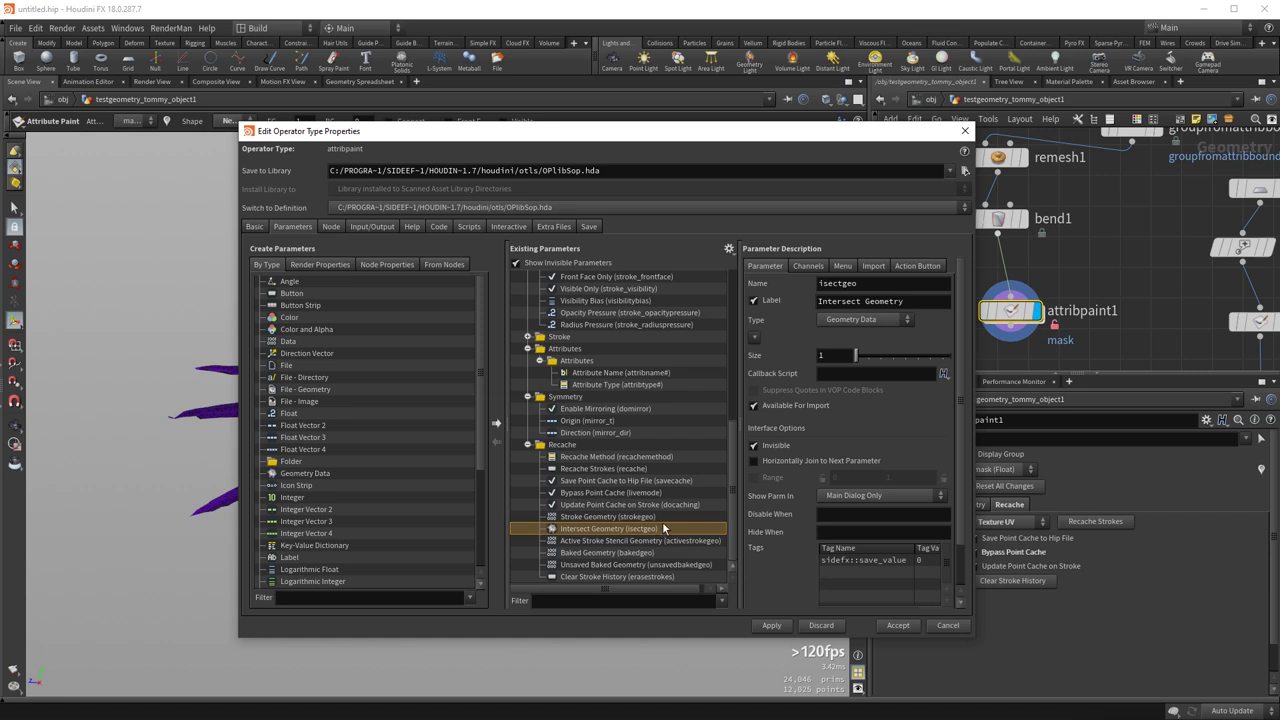
key("Down")
key("Down")
key("Up")
key("Up")
key("Up")
key("Down")
key("Down")
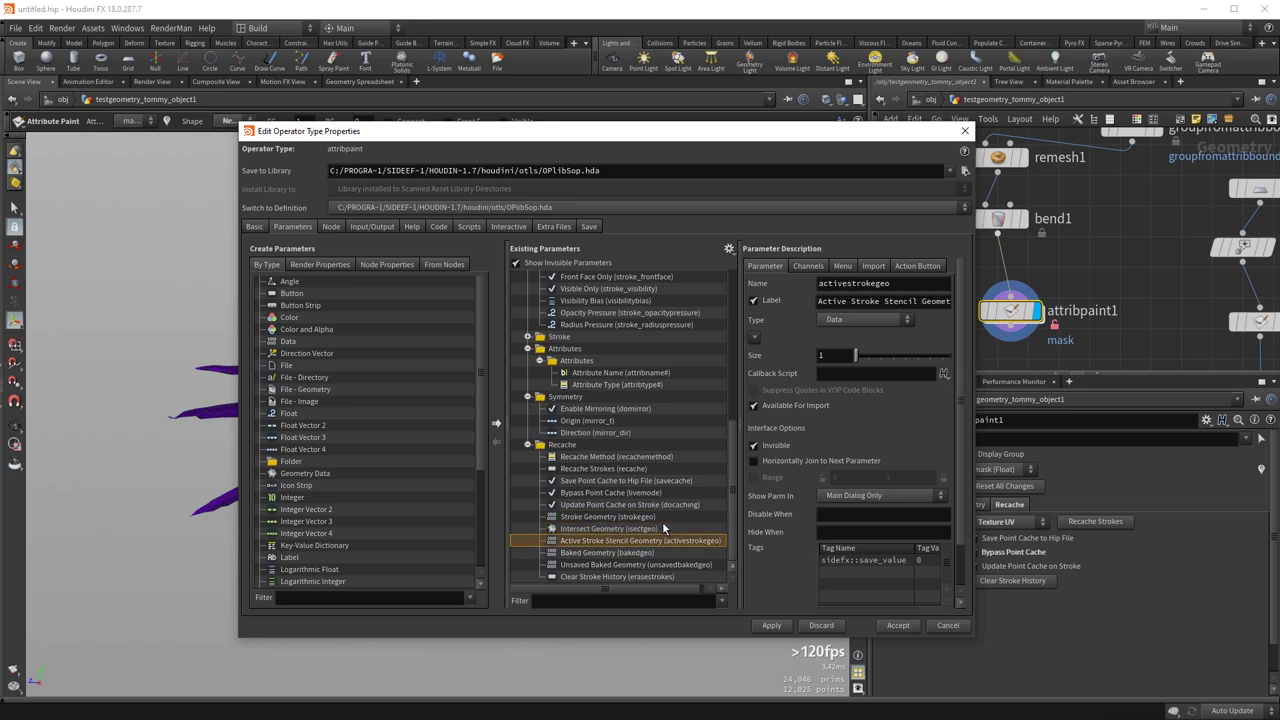
key("Down")
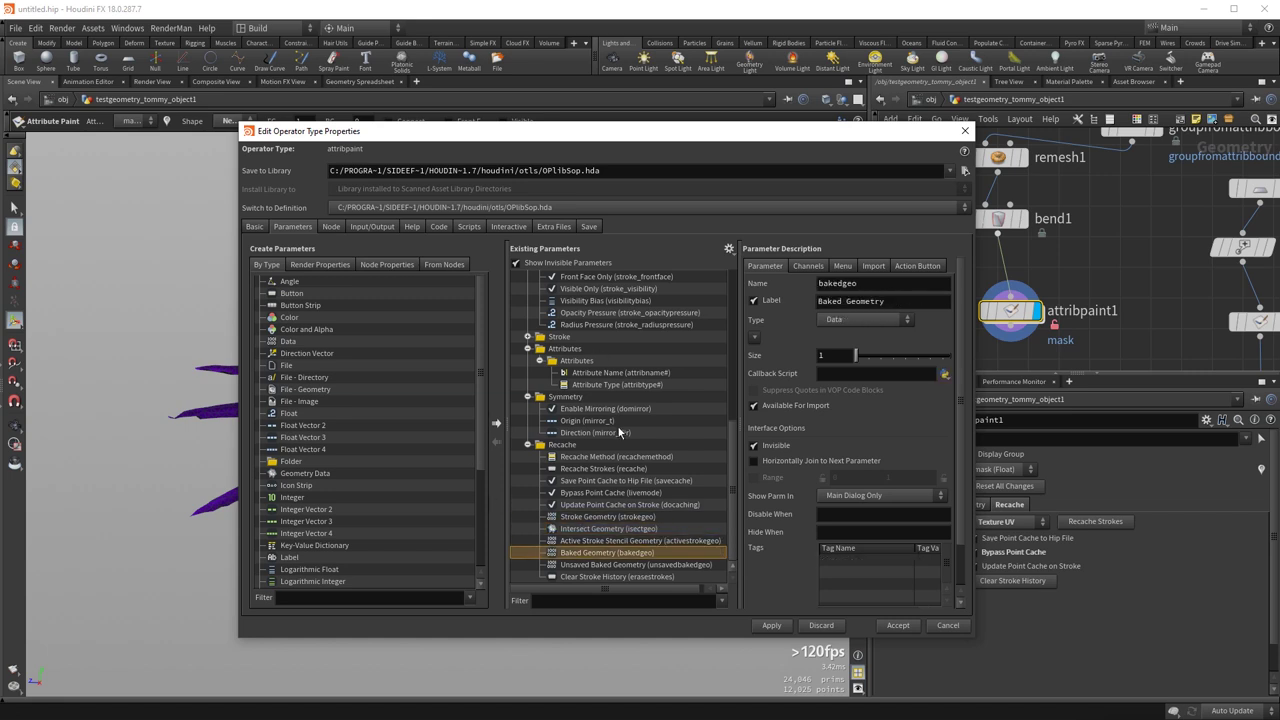
left_click_drag(731, 458, 736, 271)
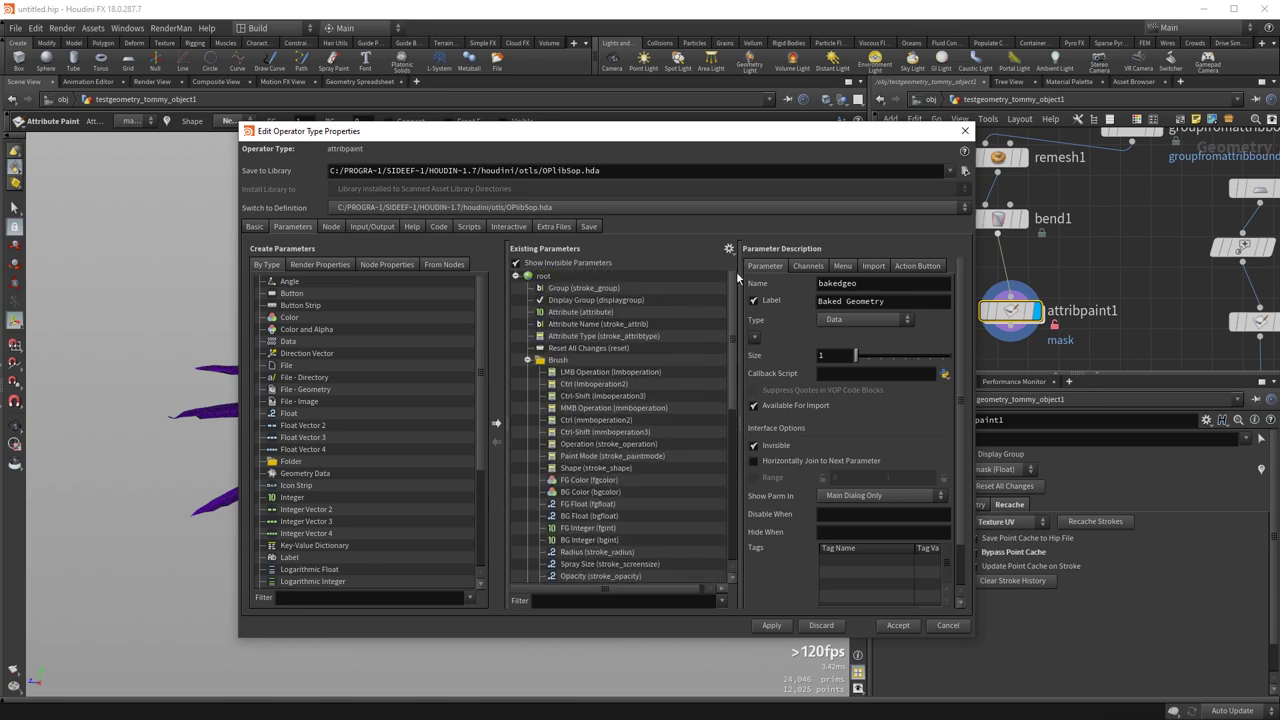
- Toggle the display of invisible parameters to compare the list, leaving it on, and inspect Display Group and Attribute Name
left_click(592, 326)
left_click(598, 300)
left_click(546, 263)
left_click(546, 263)
left_click(546, 263)
left_click(547, 264)
left_click(645, 325)
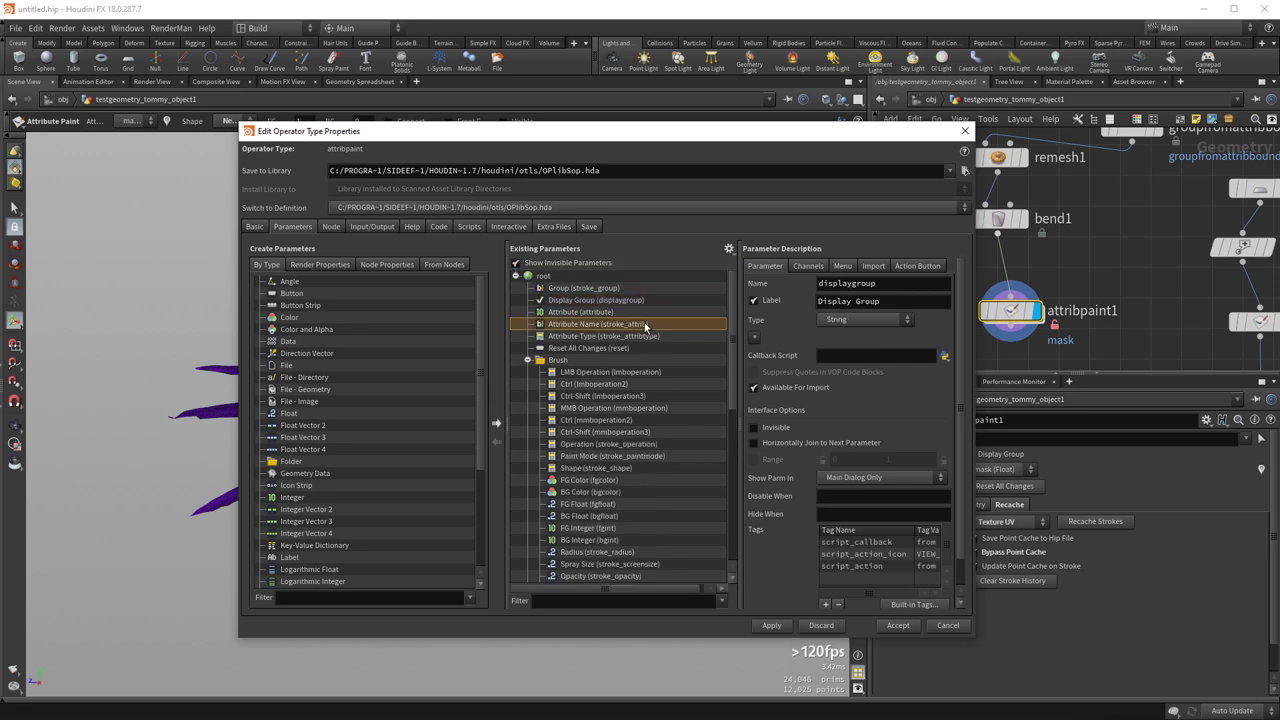
- Compare the definitions of Attribute, Attribute Name, Attribute Type and Reset All Changes, and close the operator type properties
left_click(643, 337)
left_click(638, 325)
left_click(634, 337)
left_click(631, 325)
left_click(591, 312)
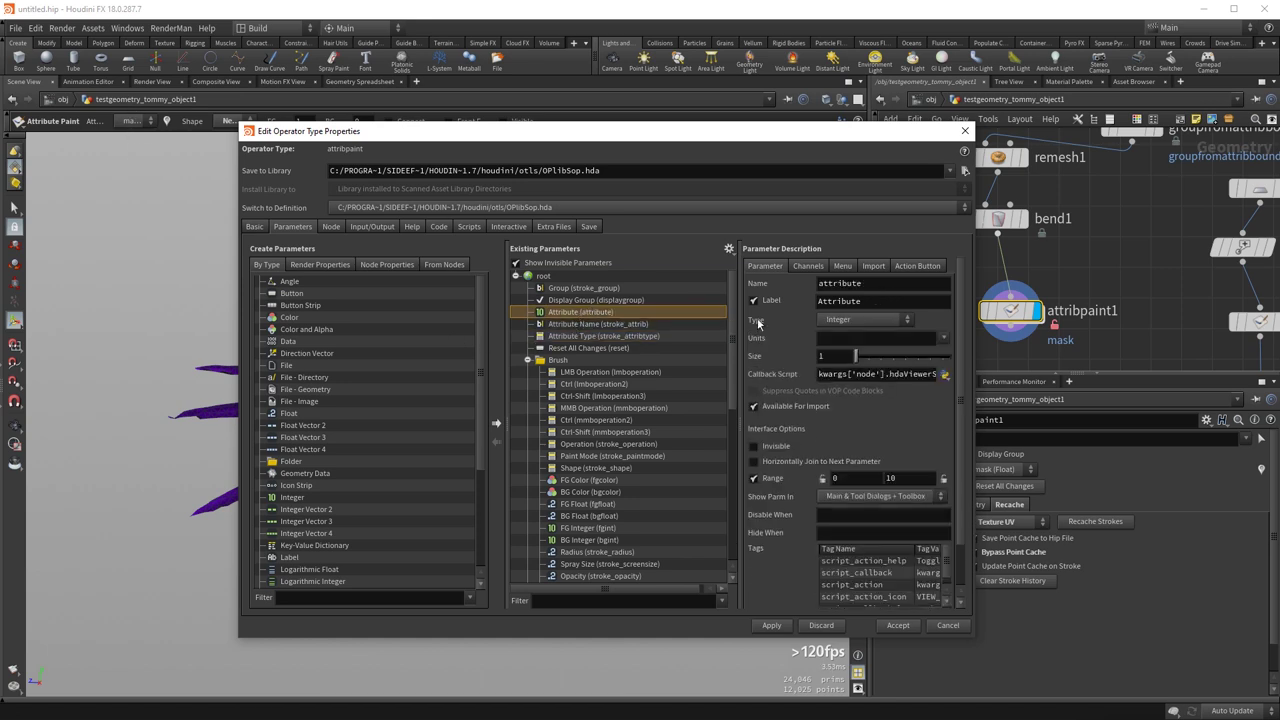
left_click(595, 326)
left_click(618, 348)
left_click(630, 336)
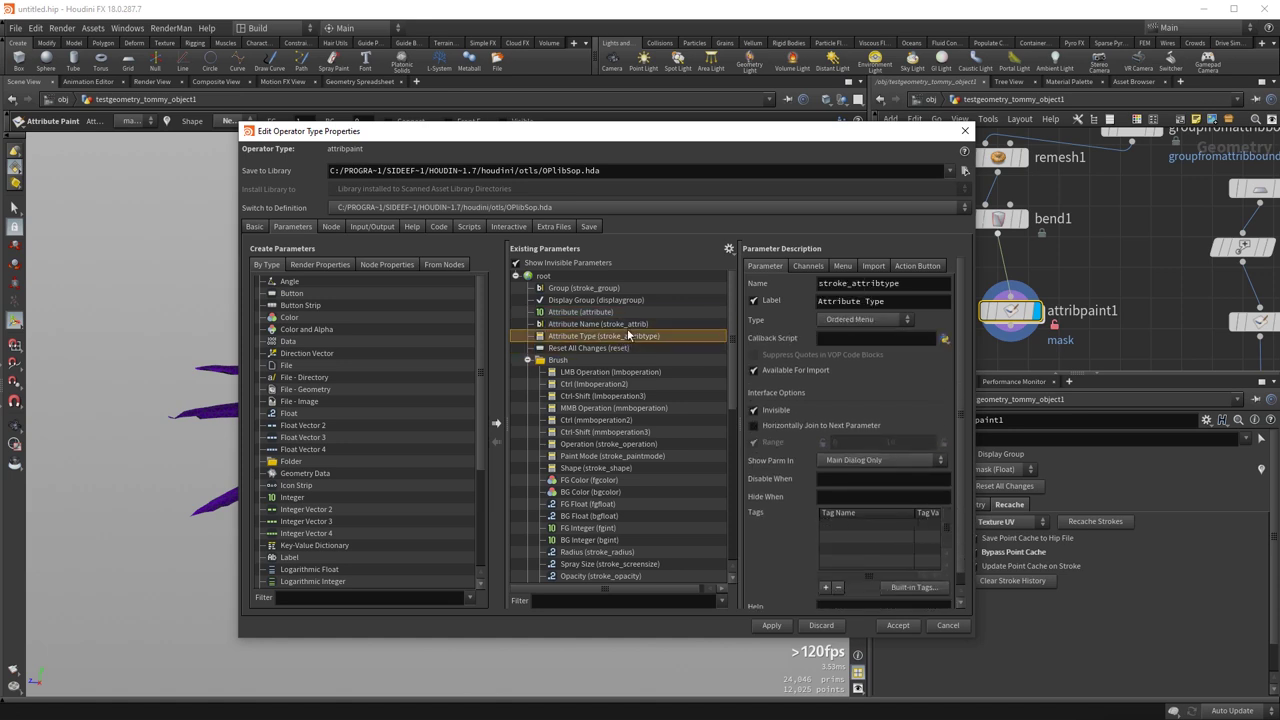
left_click(634, 325)
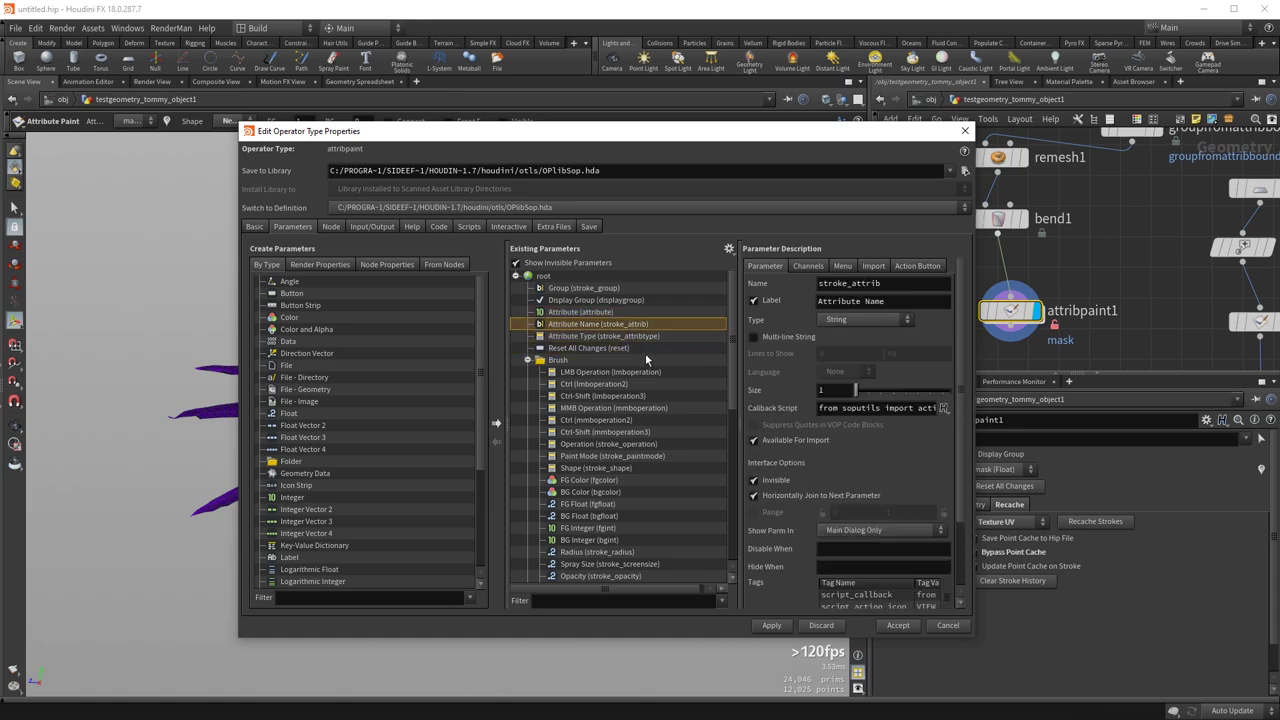
left_click(605, 311)
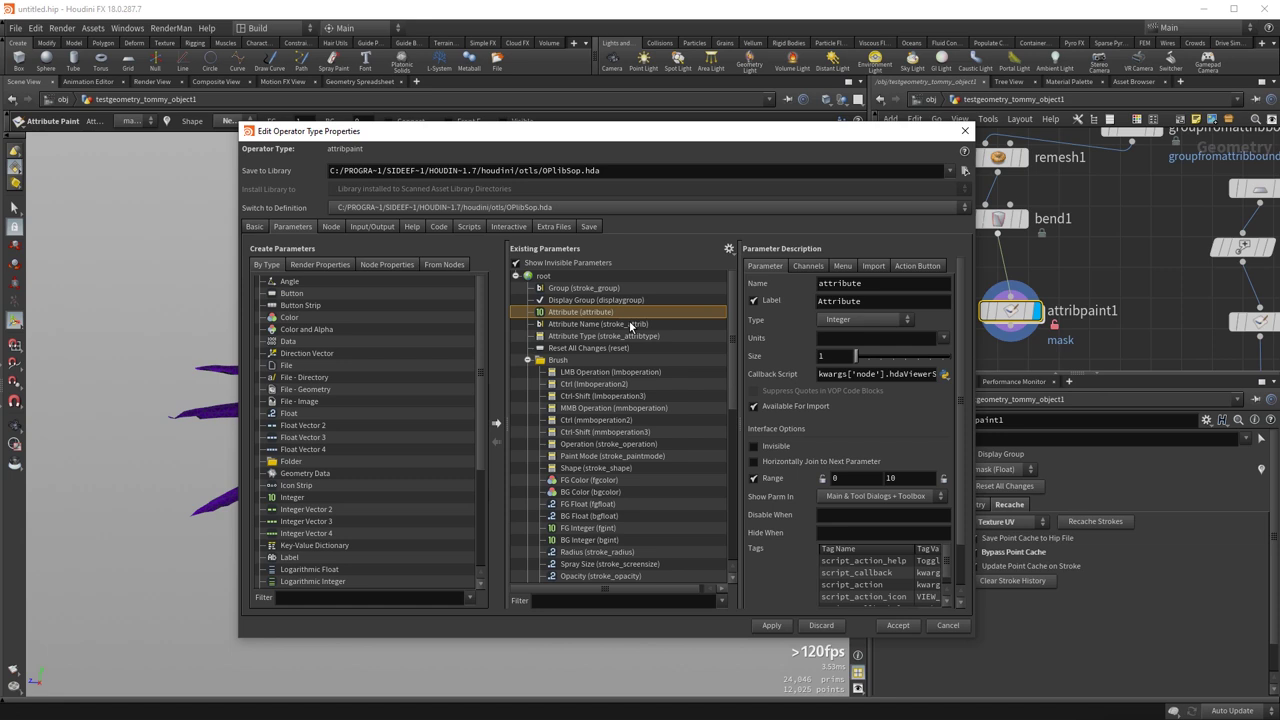
left_click(964, 131)
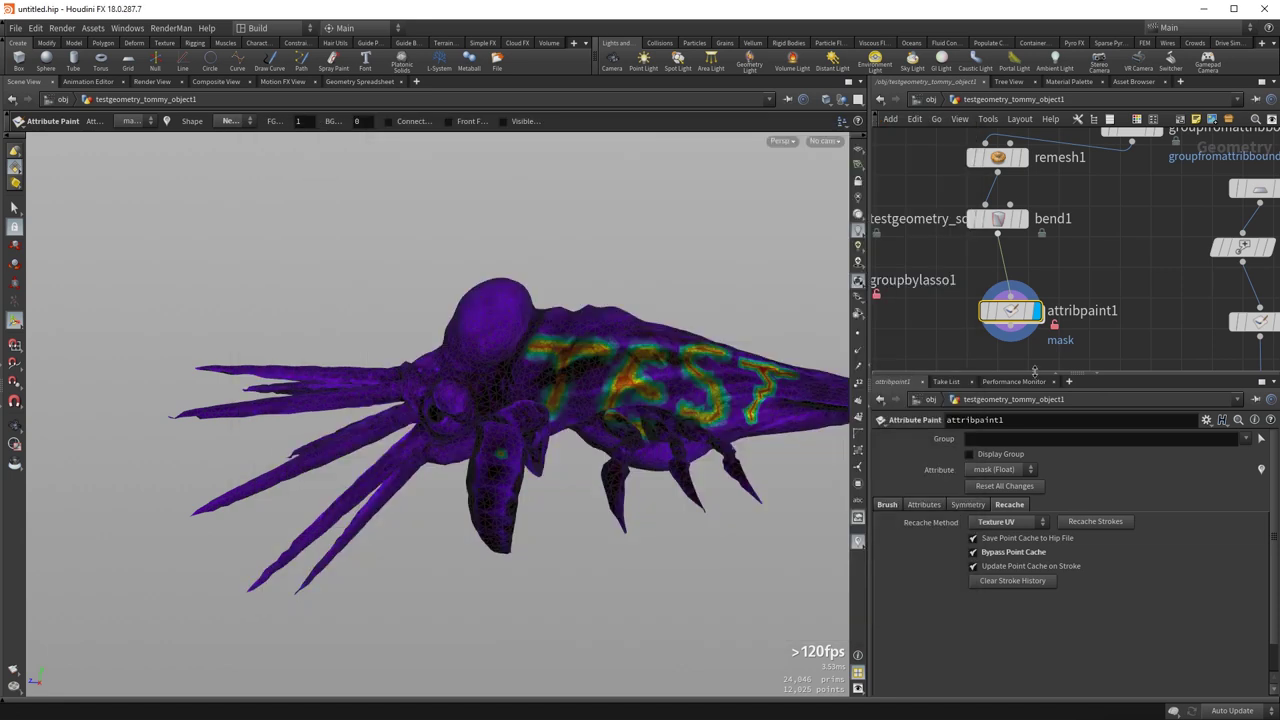
- Add a Test Geometry: Squab node in the empty network area beside the grid1 and paint_bend_attrib chain
scroll(948, 293, "down", 2)
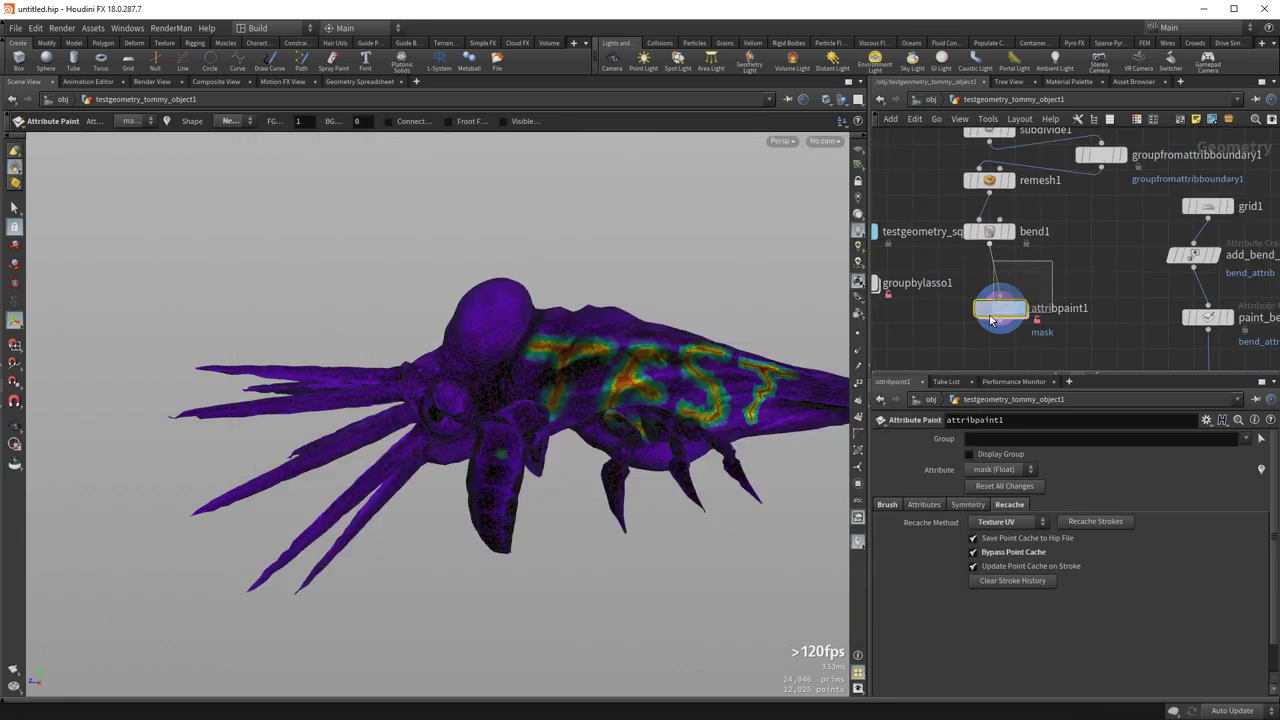
middle_click_drag(1089, 286, 935, 198)
middle_click_drag(1155, 263, 1053, 298)
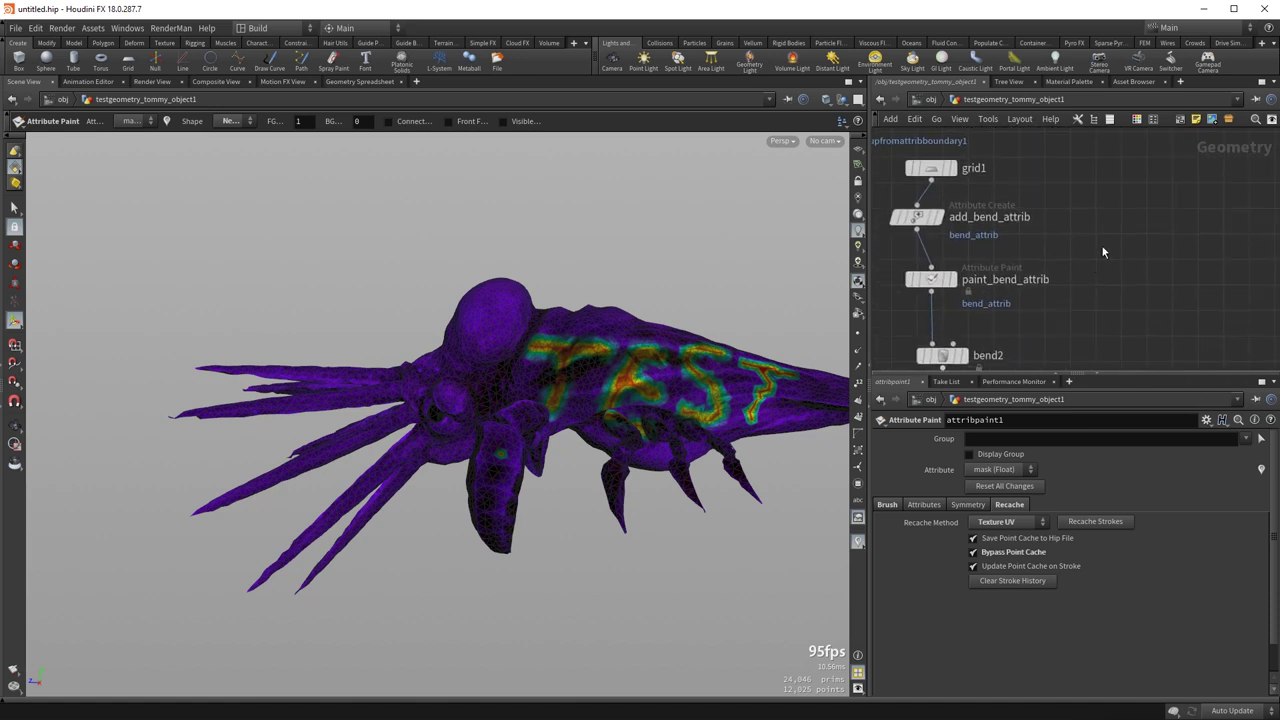
key("Tab")
type("sq")
key("Return")
left_click(1138, 232)
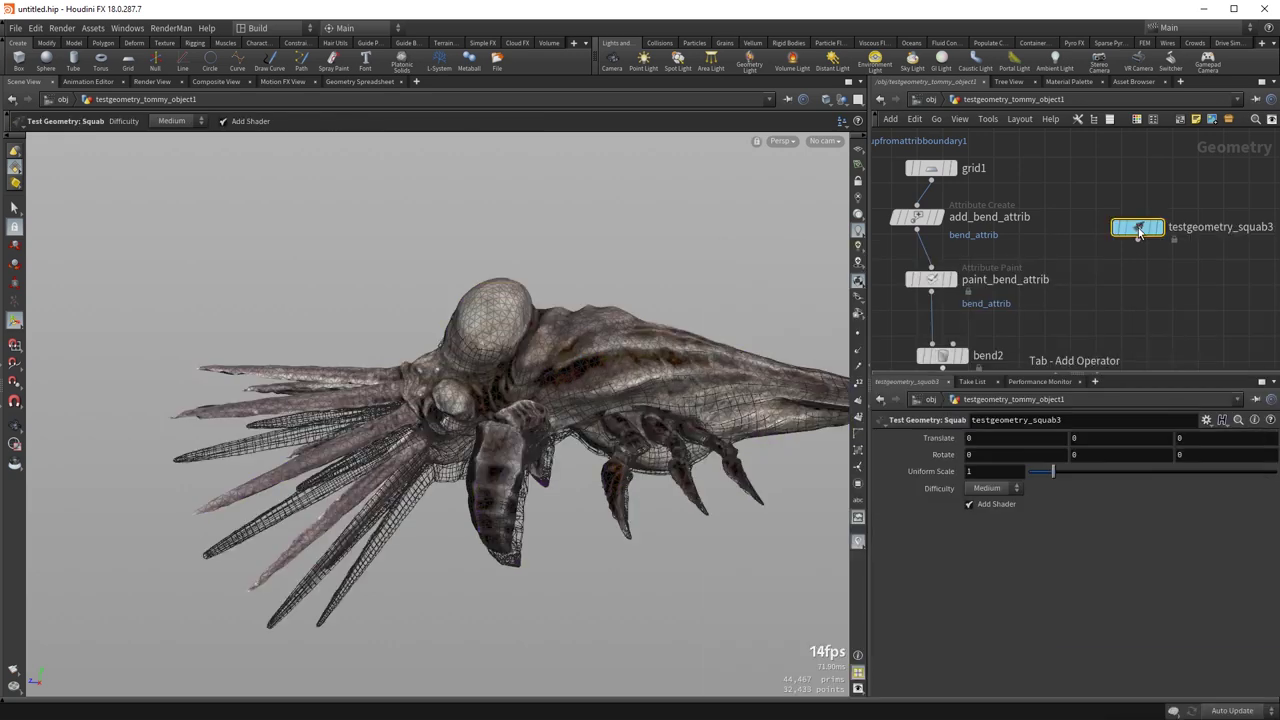
- Add an Attribute Paint node fed by the new squab geometry and display its result in the viewport
key("Tab")
type("att")
key("Return")
left_click(1138, 278)
mouse_move(1150, 280)
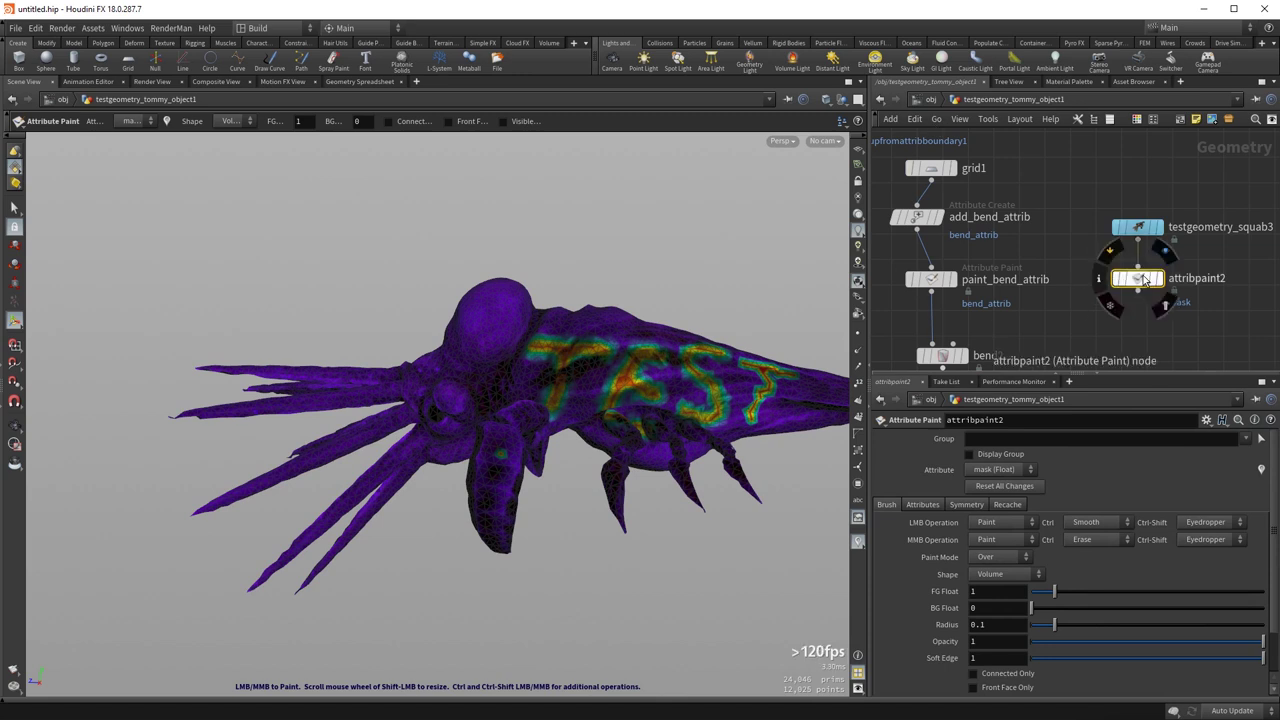
left_click(1165, 258)
key("Escape")
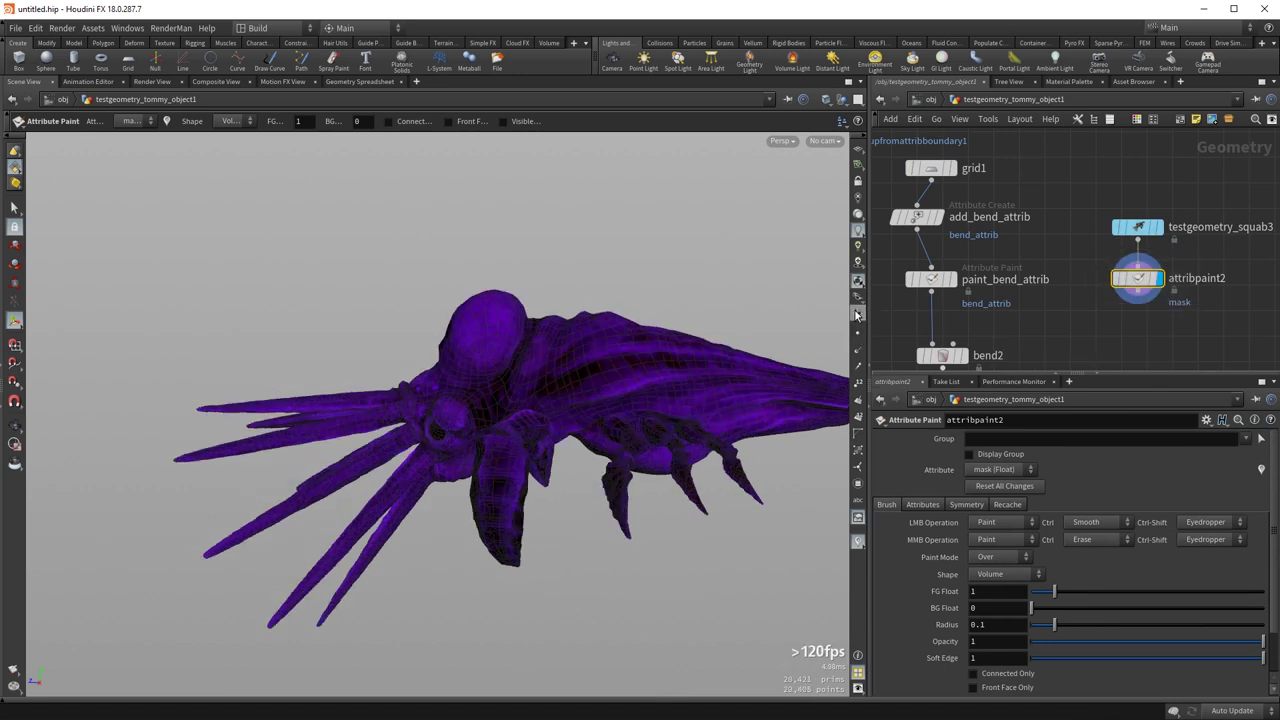
- Turn off the wireframe overlay, orbit around the squab, and collapse attribpaint2 into a subnetwork
mouse_move(845, 295)
left_mouse_down()
mouse_move(567, 316)
mouse_move(600, 371)
mouse_move(621, 299)
left_mouse_up()
key("Return")
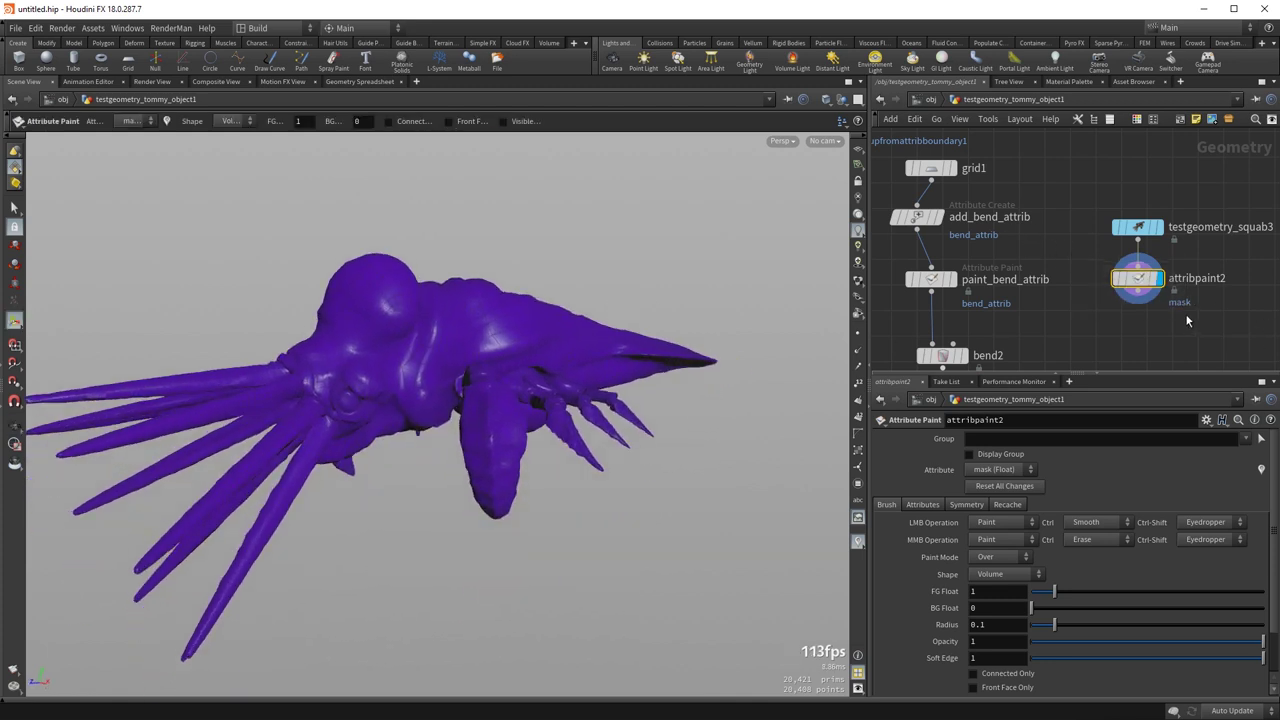
key("shift+c")
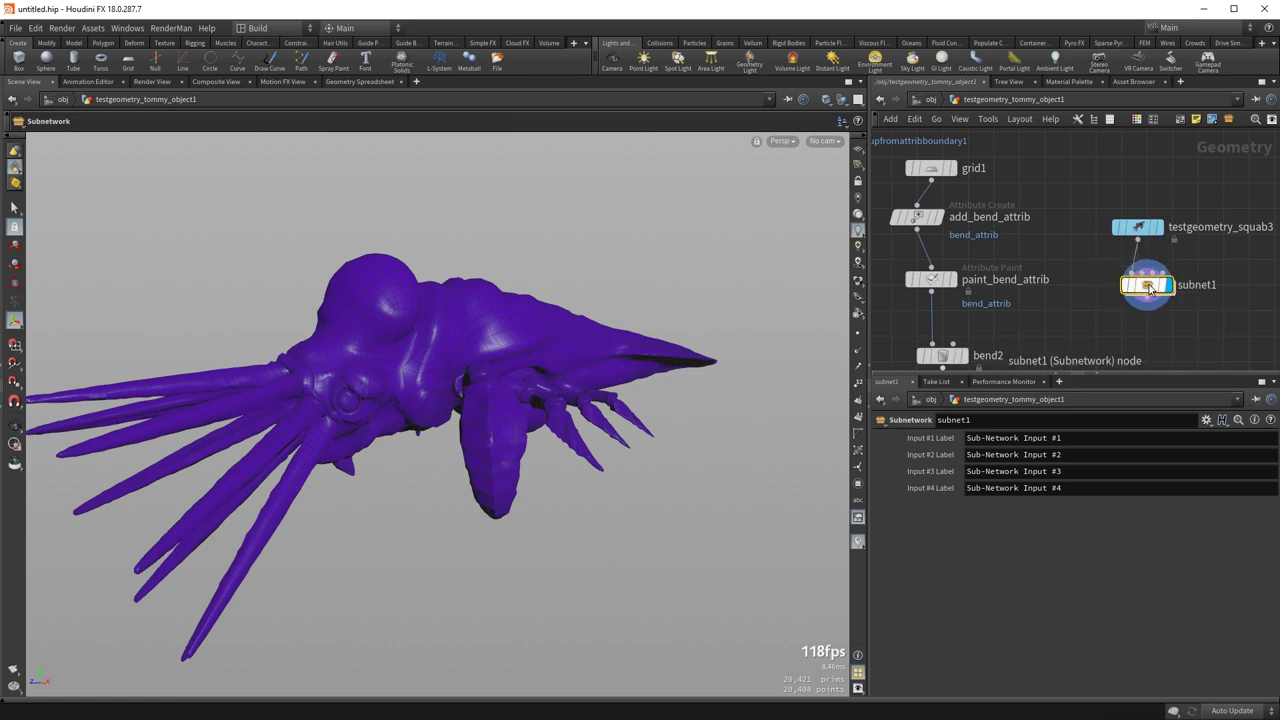
- Create a digital asset from subnet1, keeping the default operator name and label and saving it to the Embedded library
right_click(1148, 285)
left_click(1165, 486)
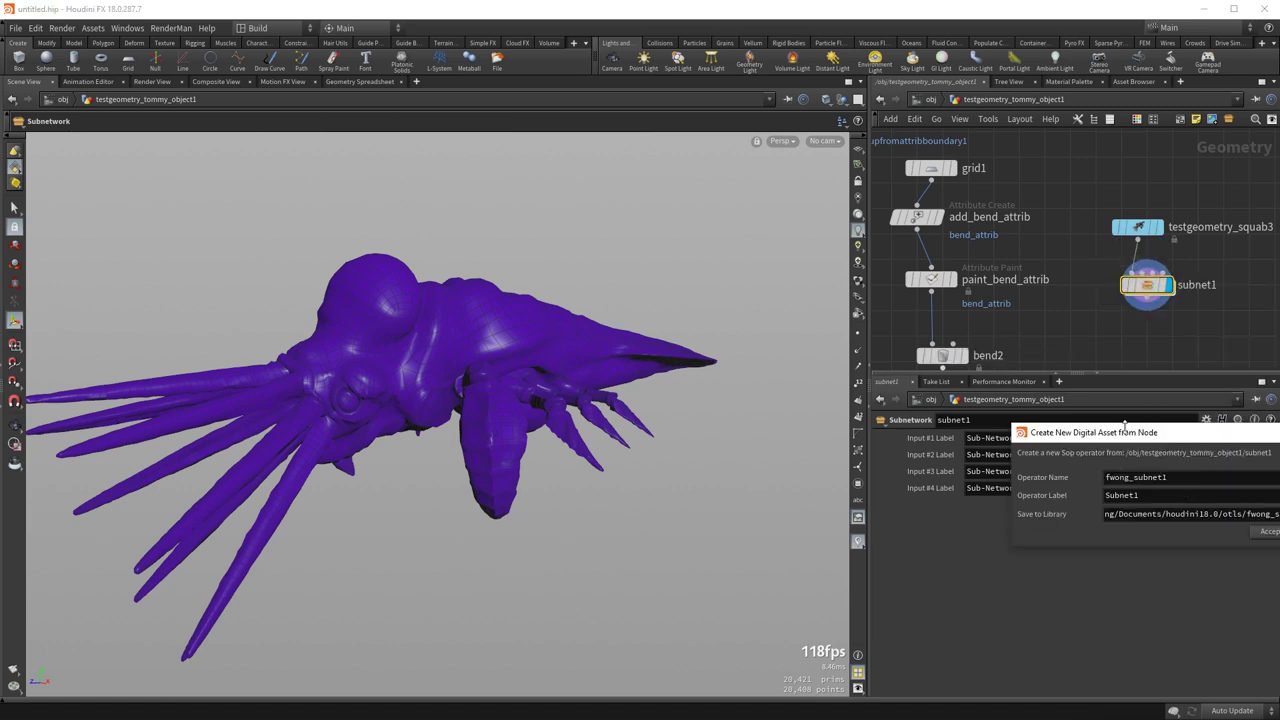
left_click_drag(1125, 430, 533, 263)
left_click(568, 343)
type("Embedded")
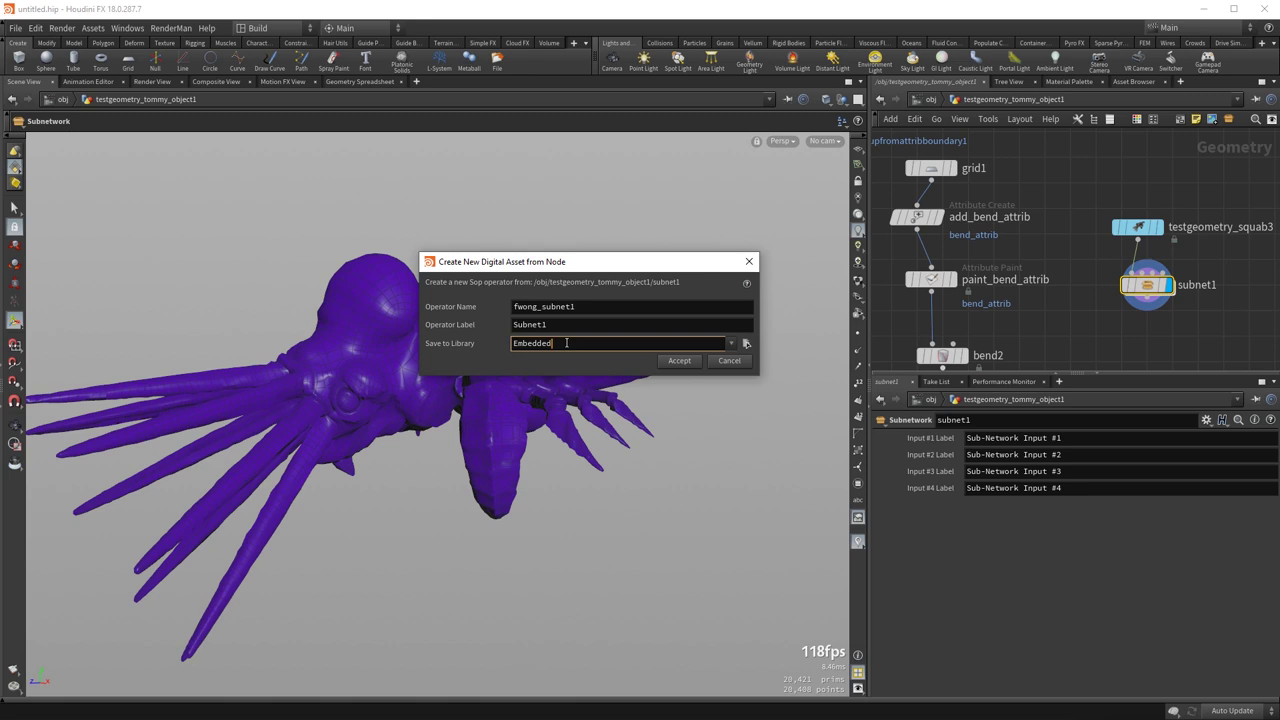
key("Return")
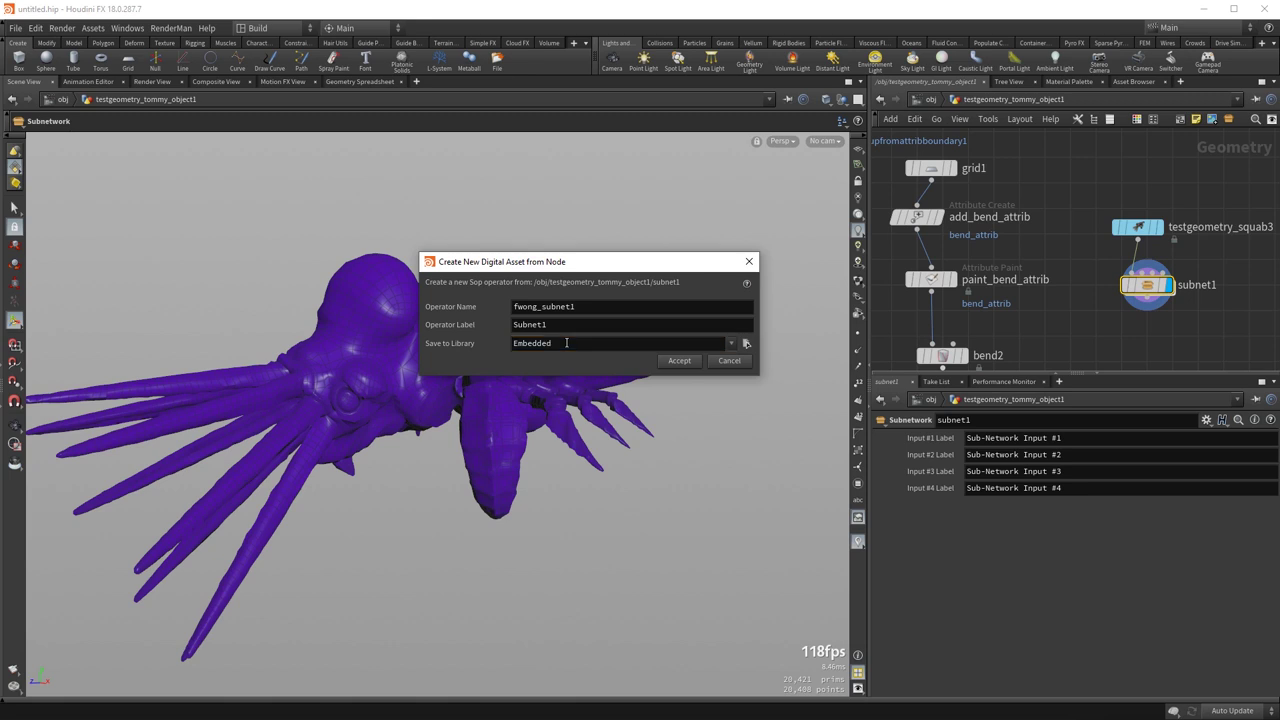
left_click(679, 361)
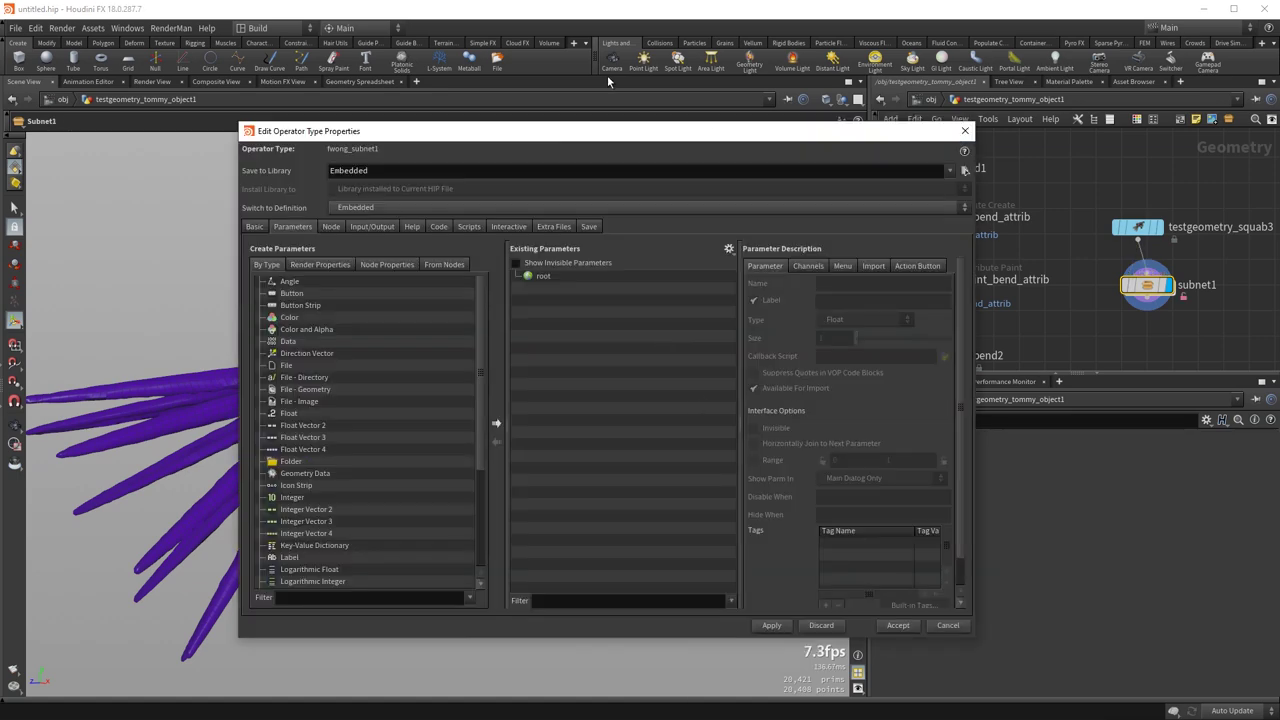
- Enter the subnet to access attribpaint2, moving the asset's properties dialog clear of the network and parameter editor
left_click_drag(561, 135, 524, 92)
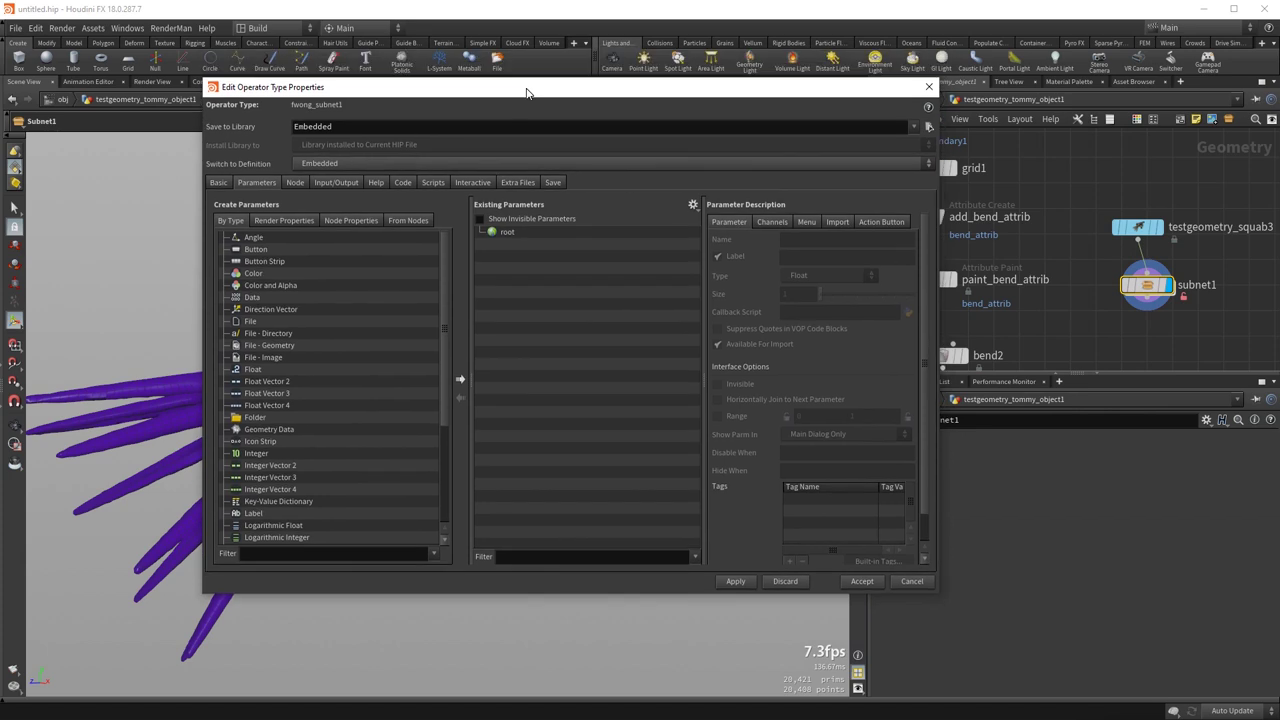
double_click(1147, 293)
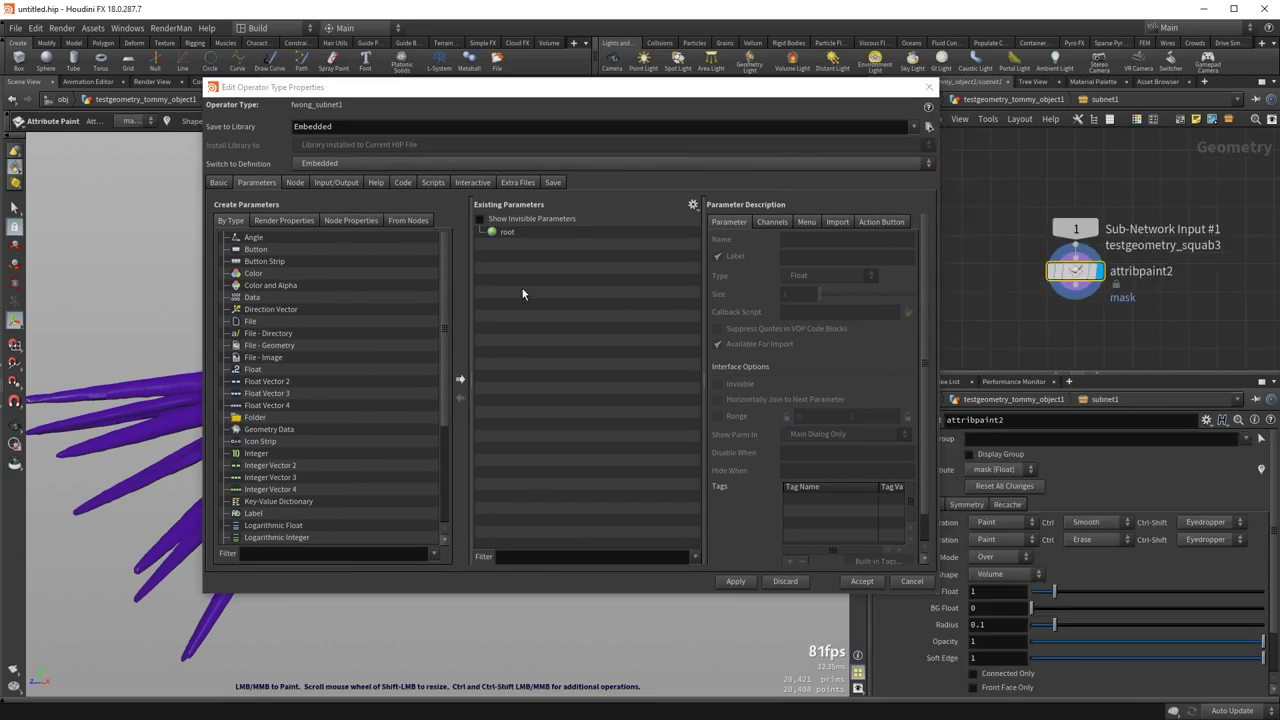
left_click_drag(564, 91, 428, 77)
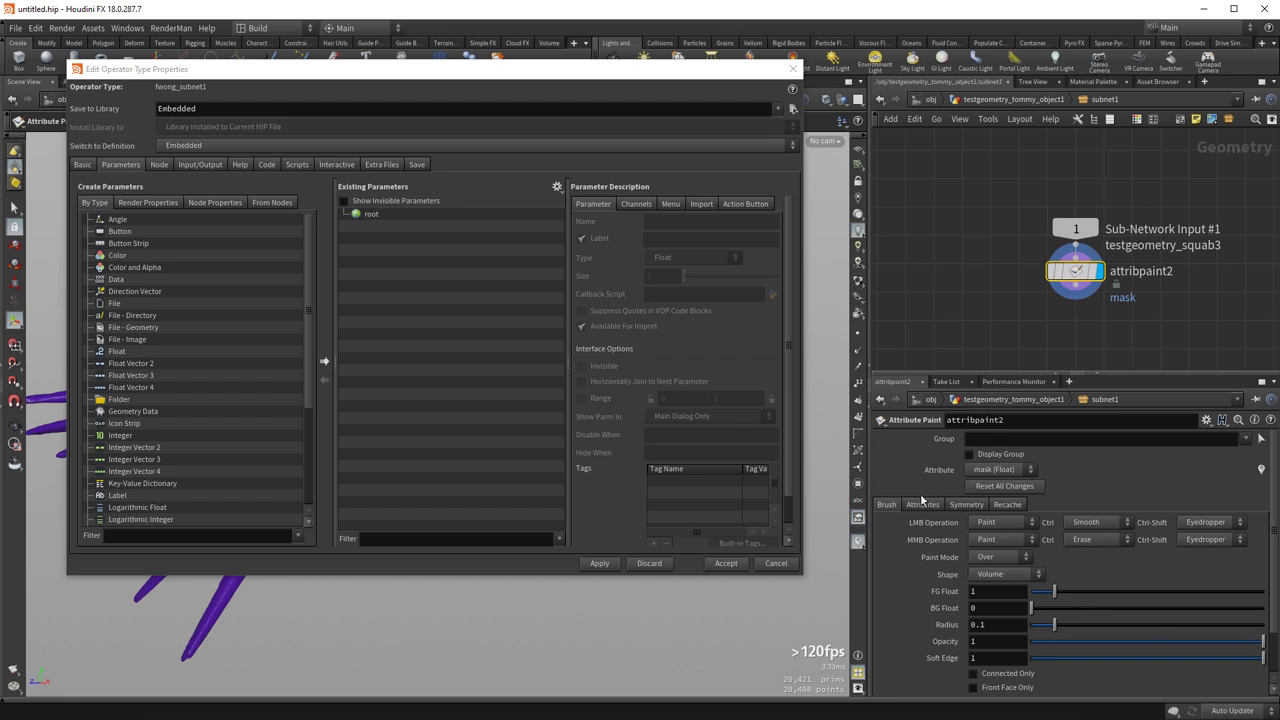
- Show the parameter search options for attribpaint2 and filter by Visible, Invisible and Hidden Parameters
left_click(1202, 420)
left_click(1201, 421)
left_click(1239, 420)
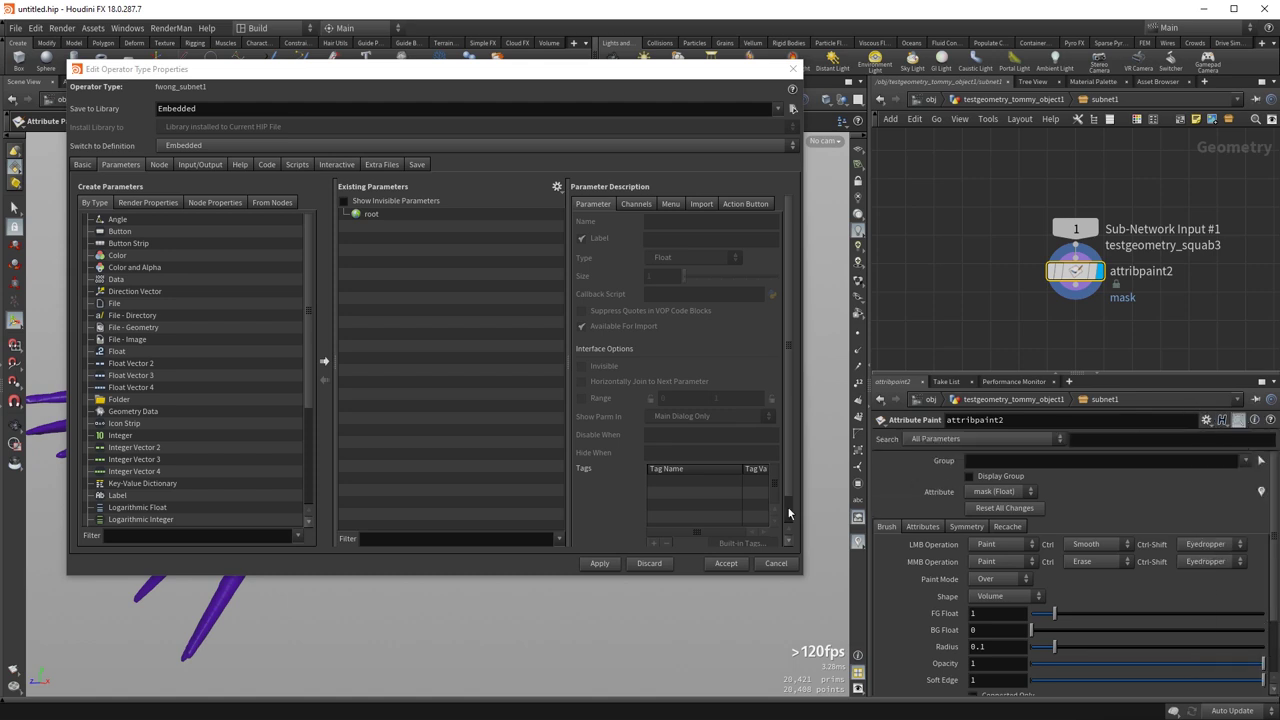
left_click(960, 441)
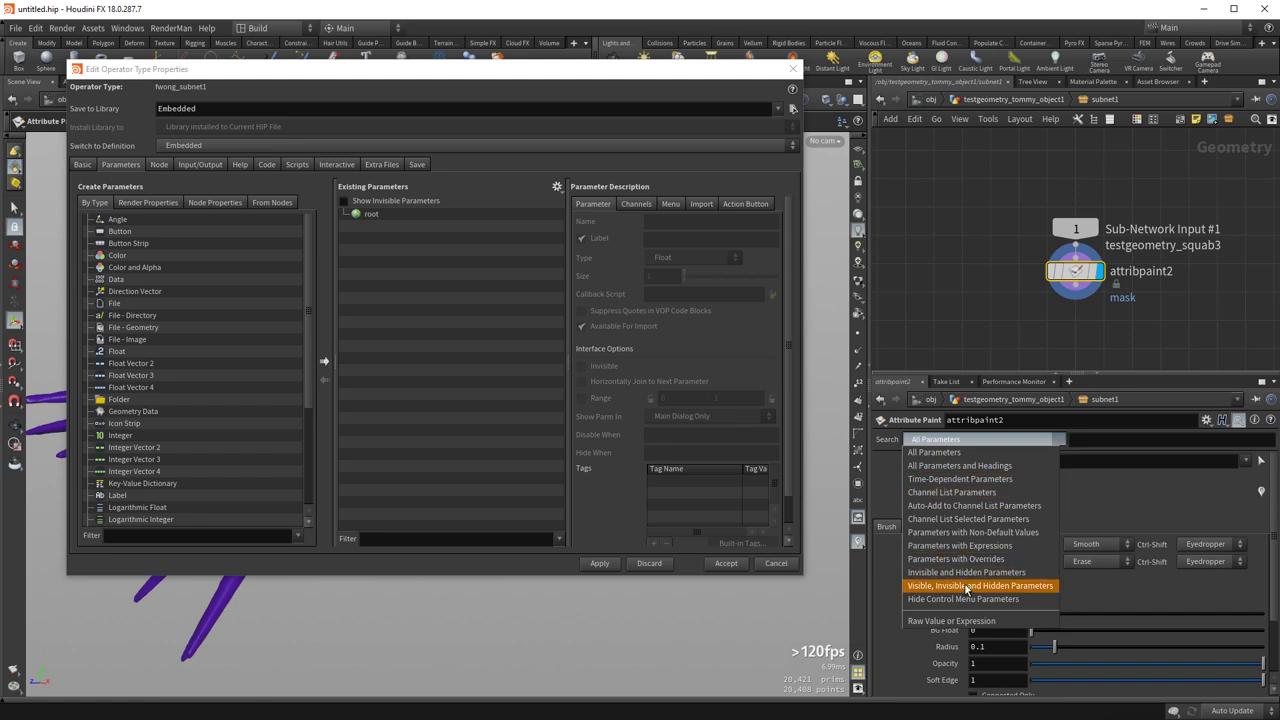
left_click(966, 587)
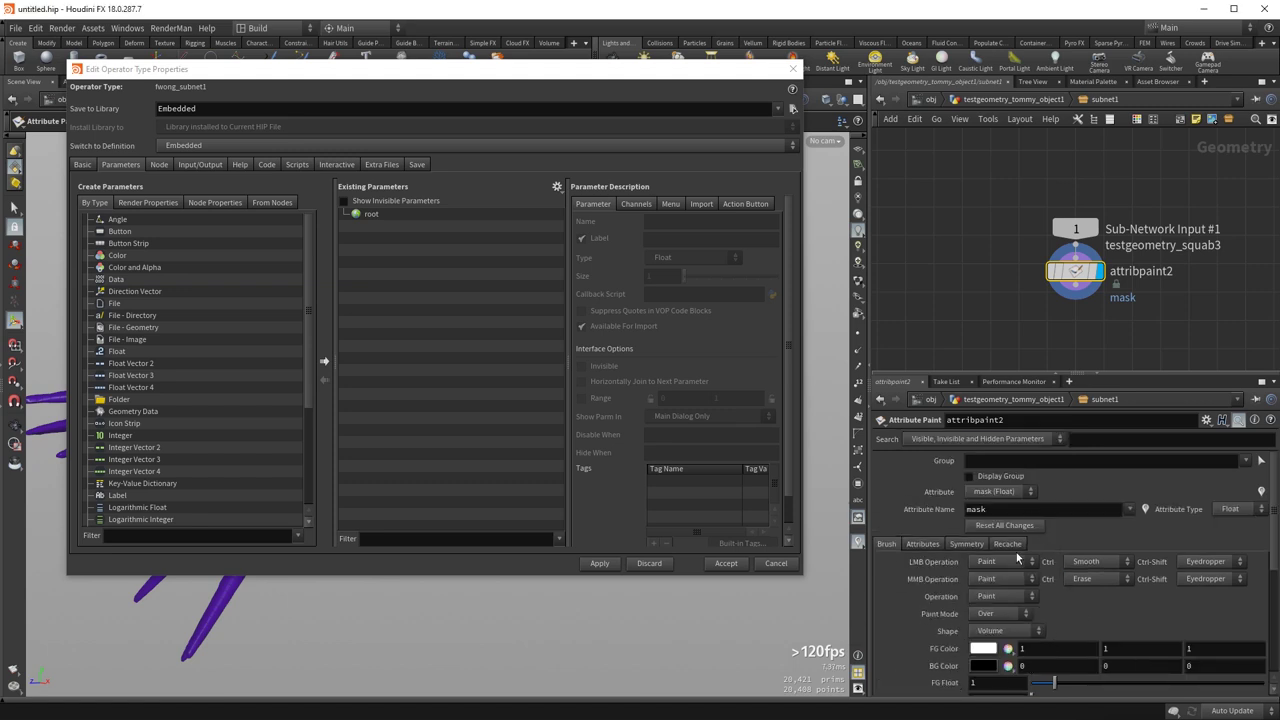
- Examine attribpaint2's hidden parameters across the Brush, Attributes and Recache groups, including the cached geometry entries
scroll(1039, 564, "down", 3)
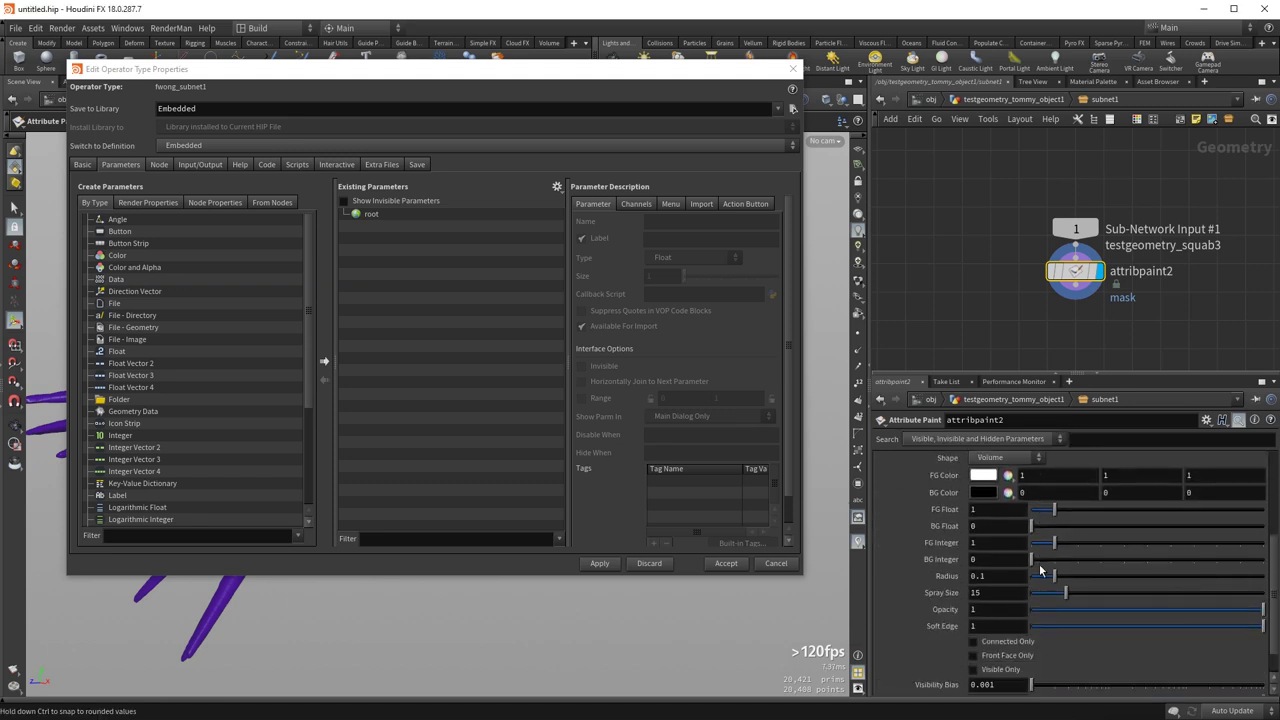
scroll(1039, 564, "up", 3)
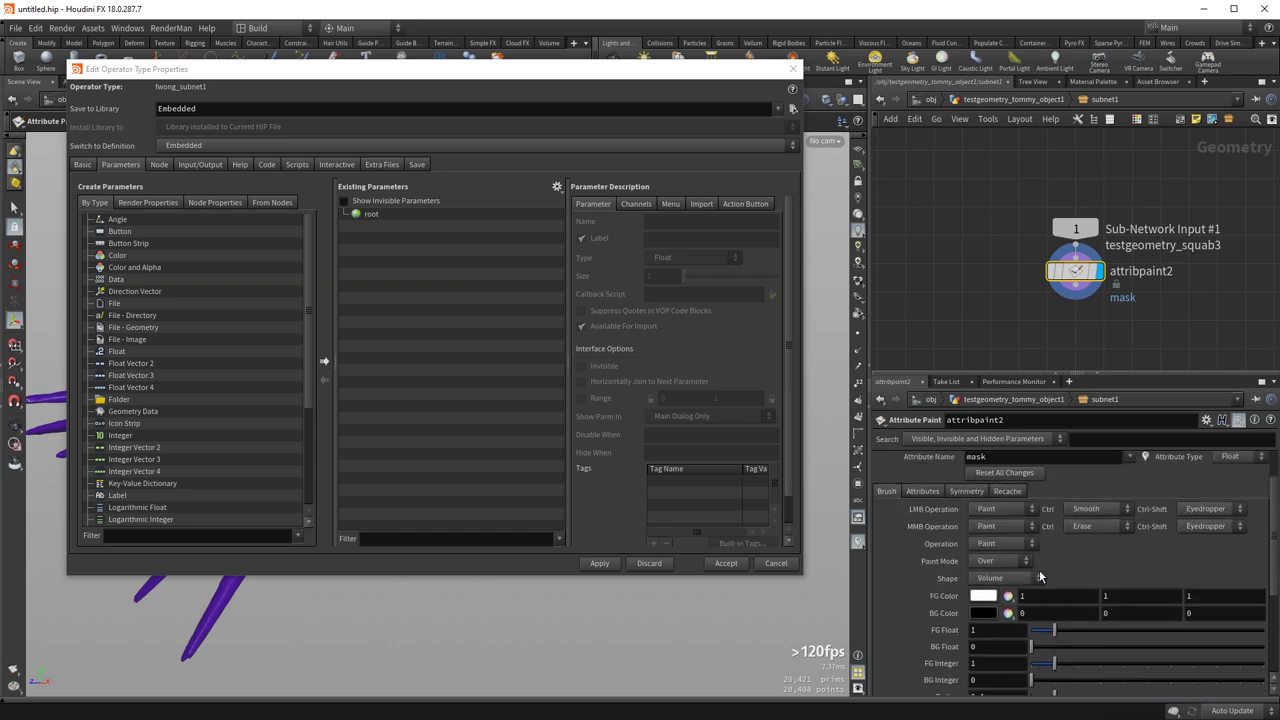
left_click(967, 547)
left_click(945, 549)
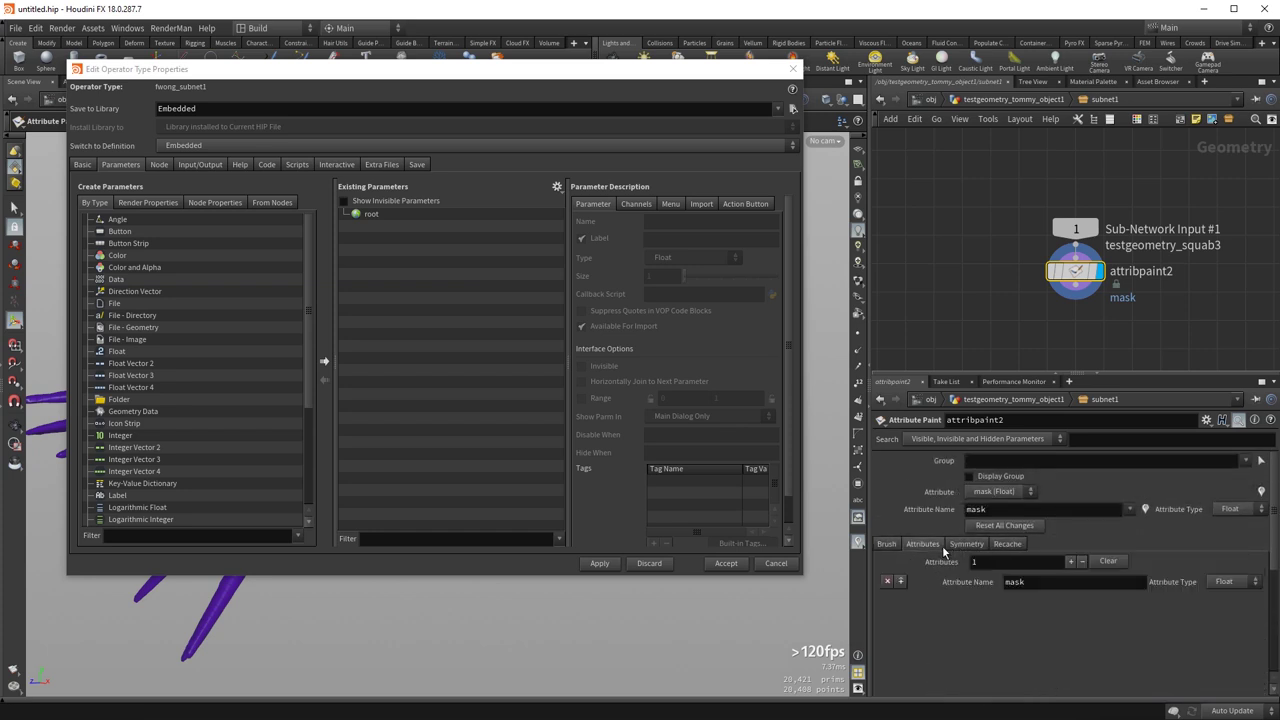
left_click(1007, 544)
scroll(880, 580, "down", 2)
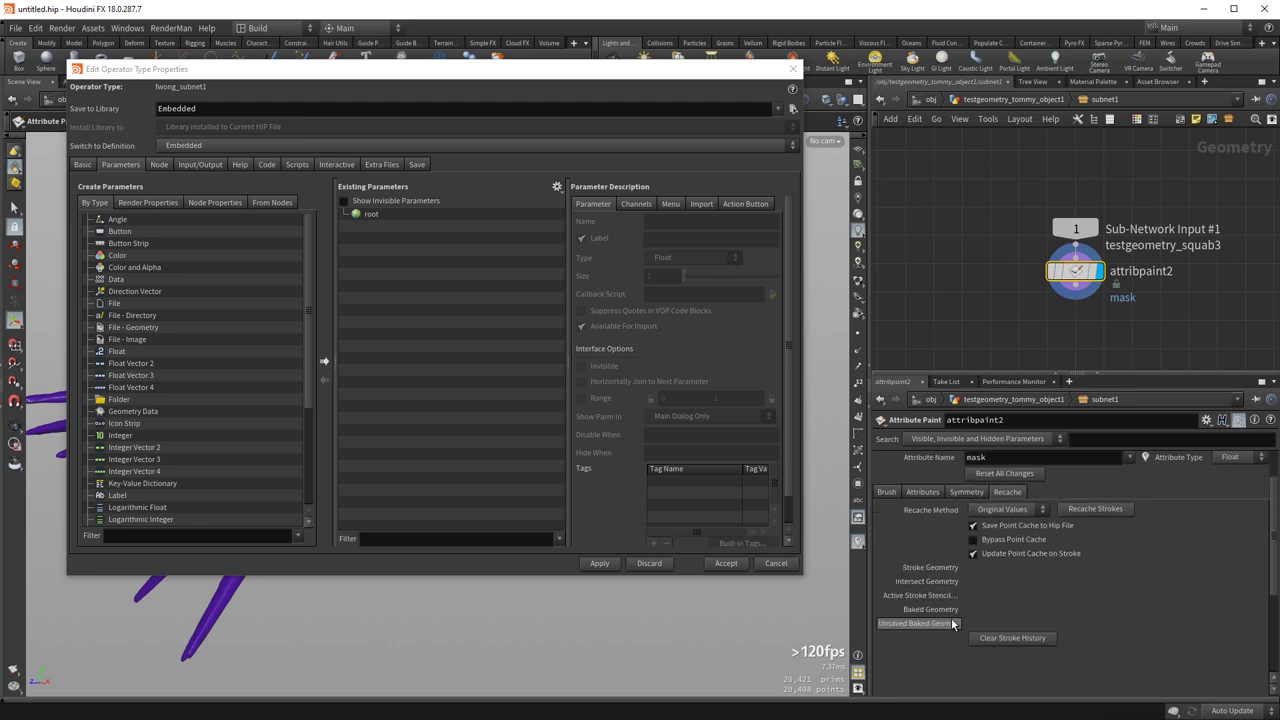
left_click(886, 491)
scroll(893, 502, "down", 3)
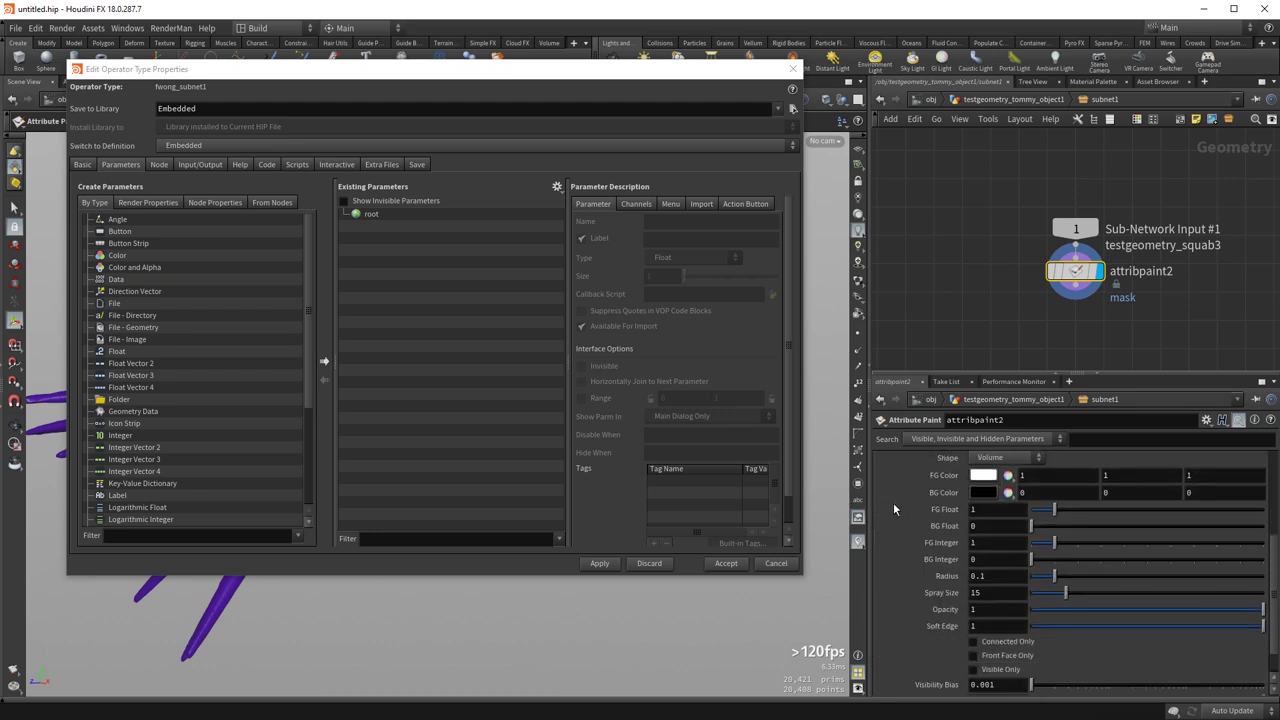
scroll(893, 502, "down", 1)
scroll(893, 502, "up", 5)
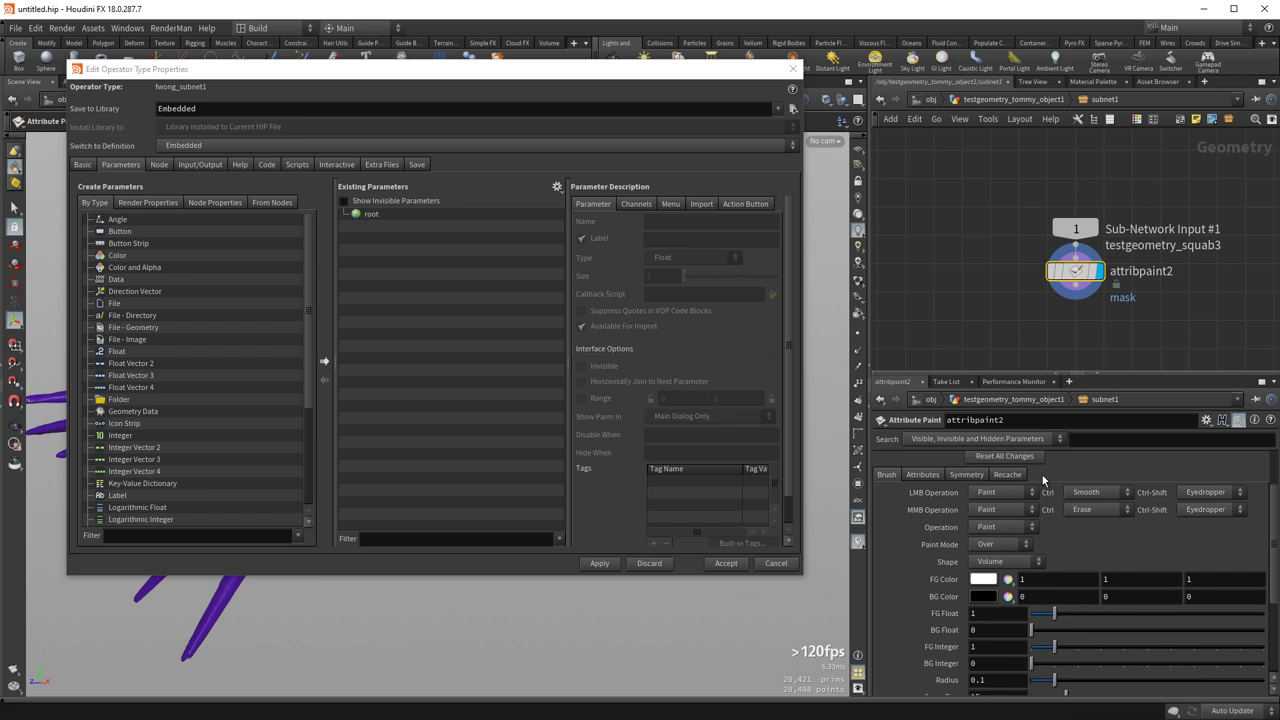
- Return attribpaint2's parameter filter to All Parameters and go back to the start of its parameter list
left_click(1020, 438)
left_click(1000, 438)
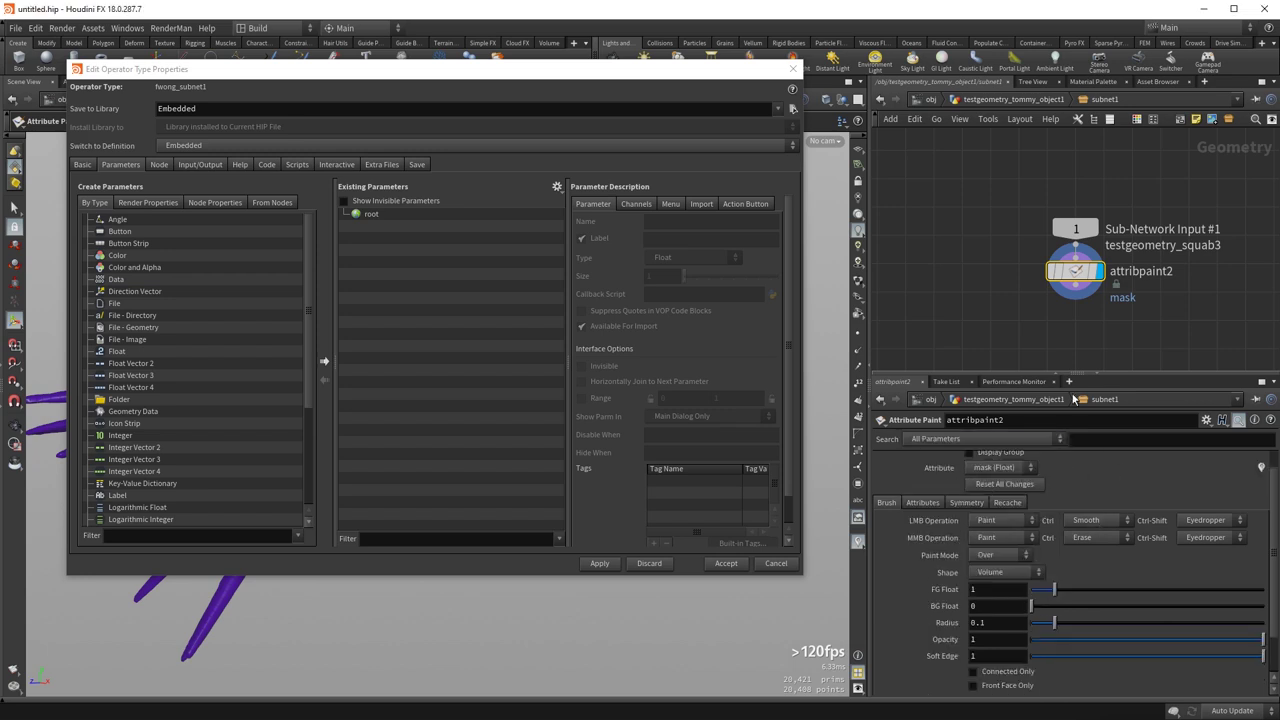
scroll(1021, 518, "up", 1)
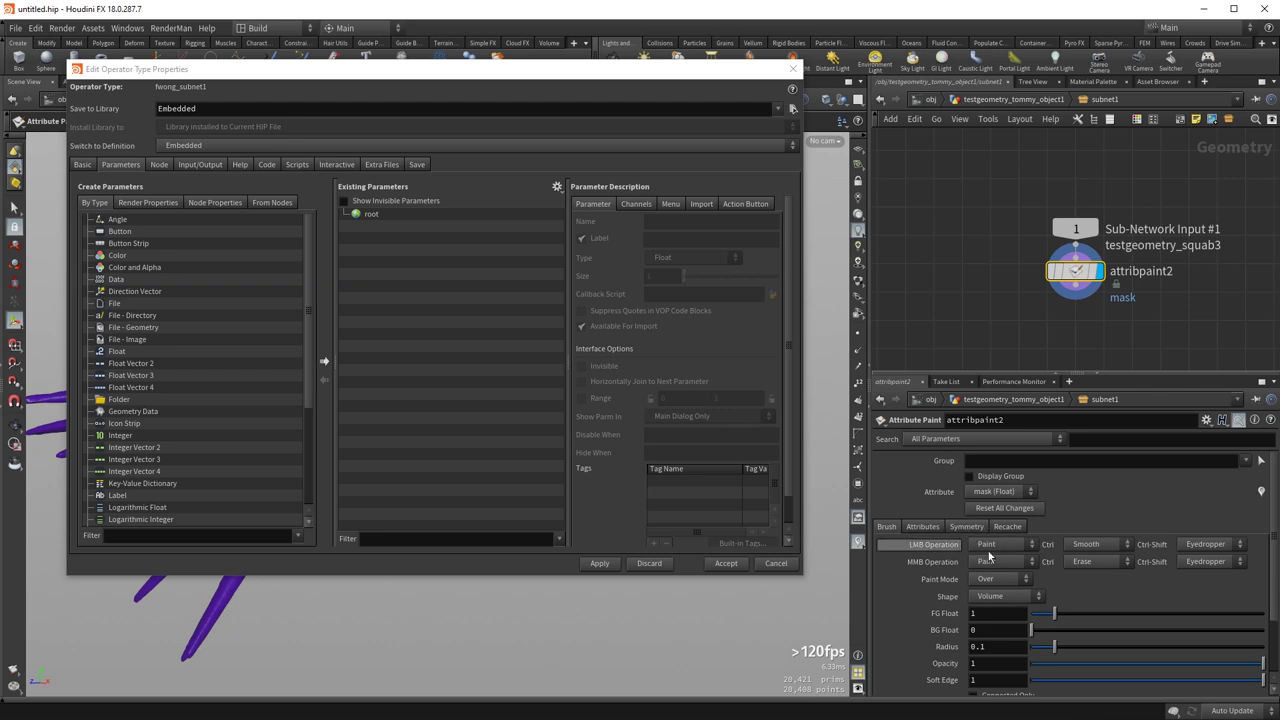
- Browse the asset's source node tree down to attribpaint2 inside subnet1, and collapse the obj branch again
left_click(271, 202)
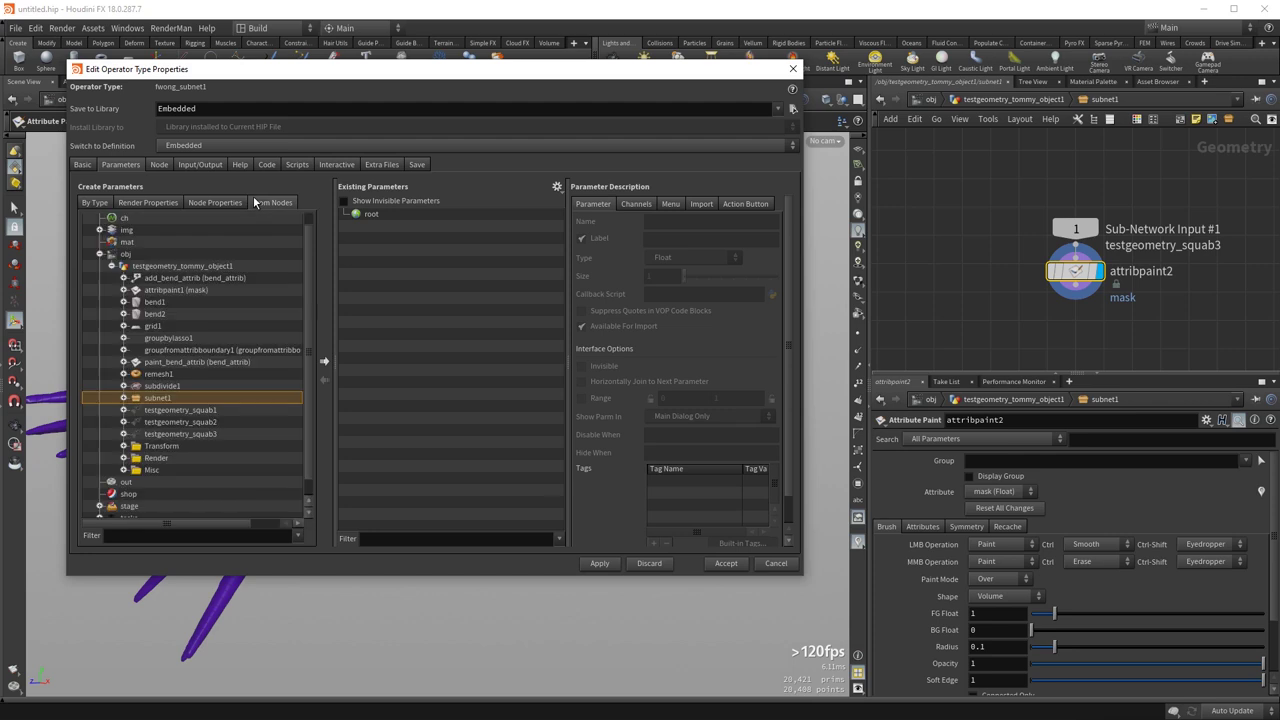
left_click(124, 398)
left_click(136, 410)
left_click(161, 408)
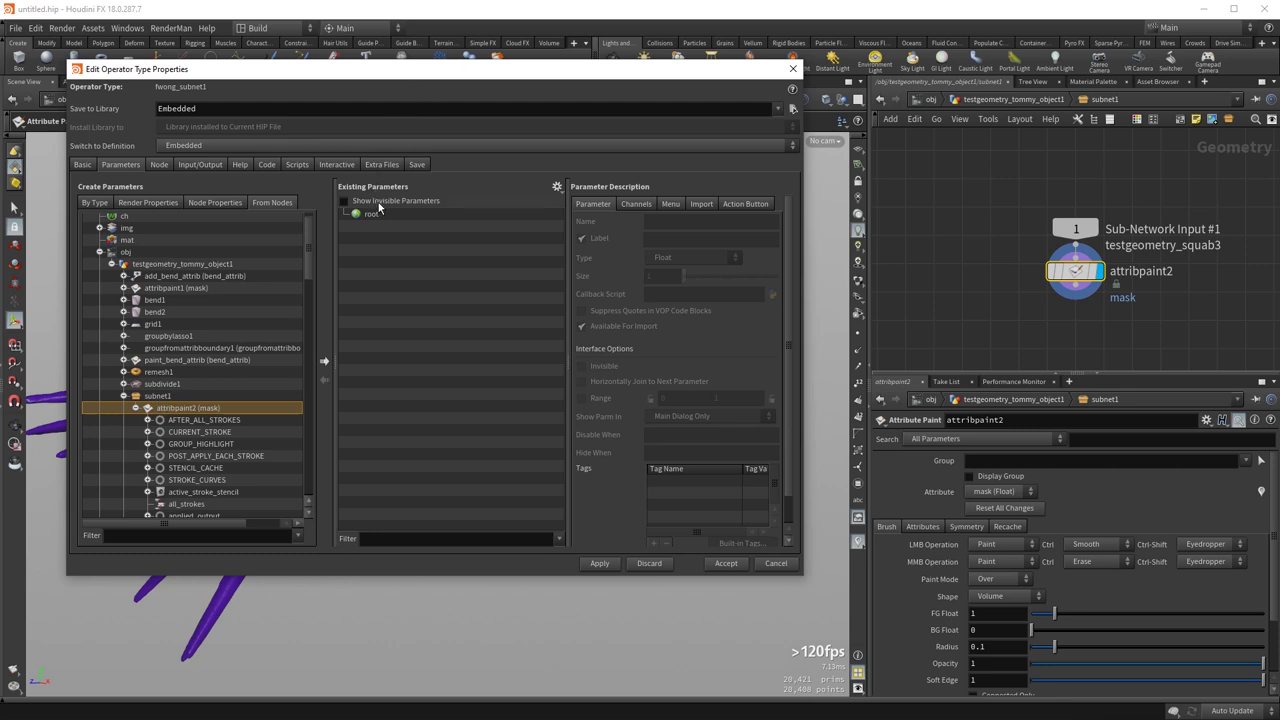
left_click(124, 397)
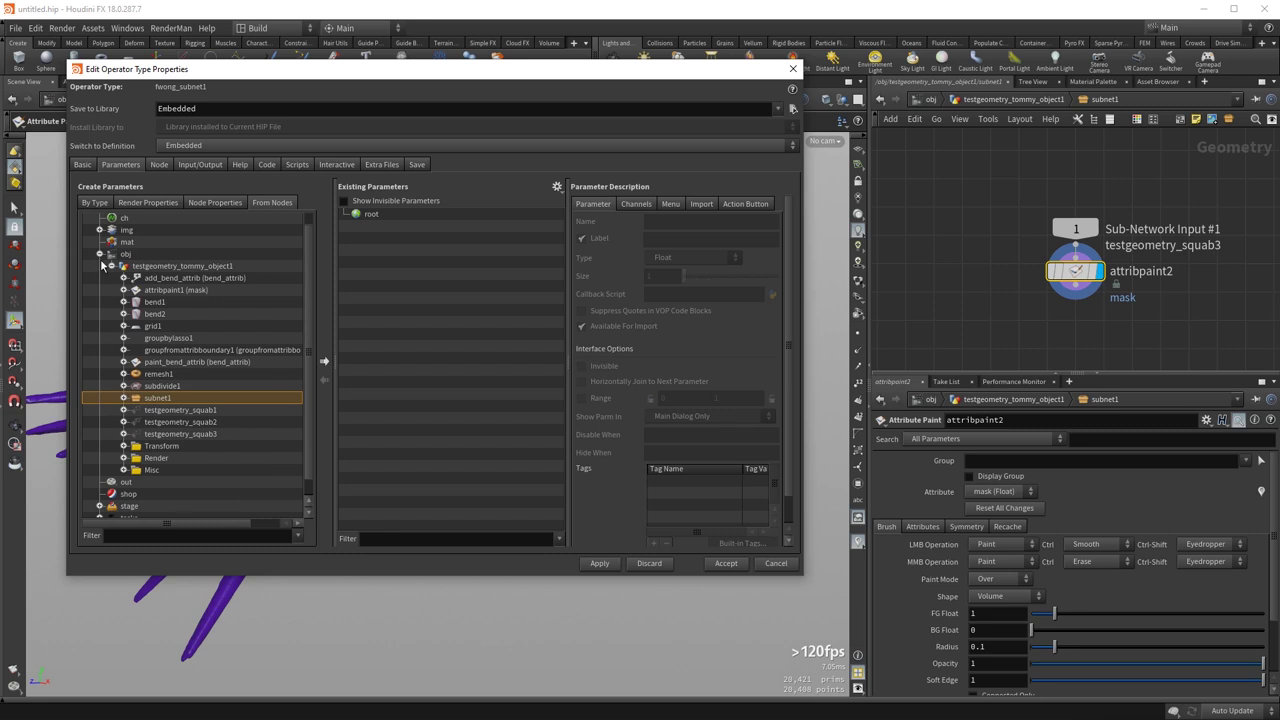
left_click(100, 256)
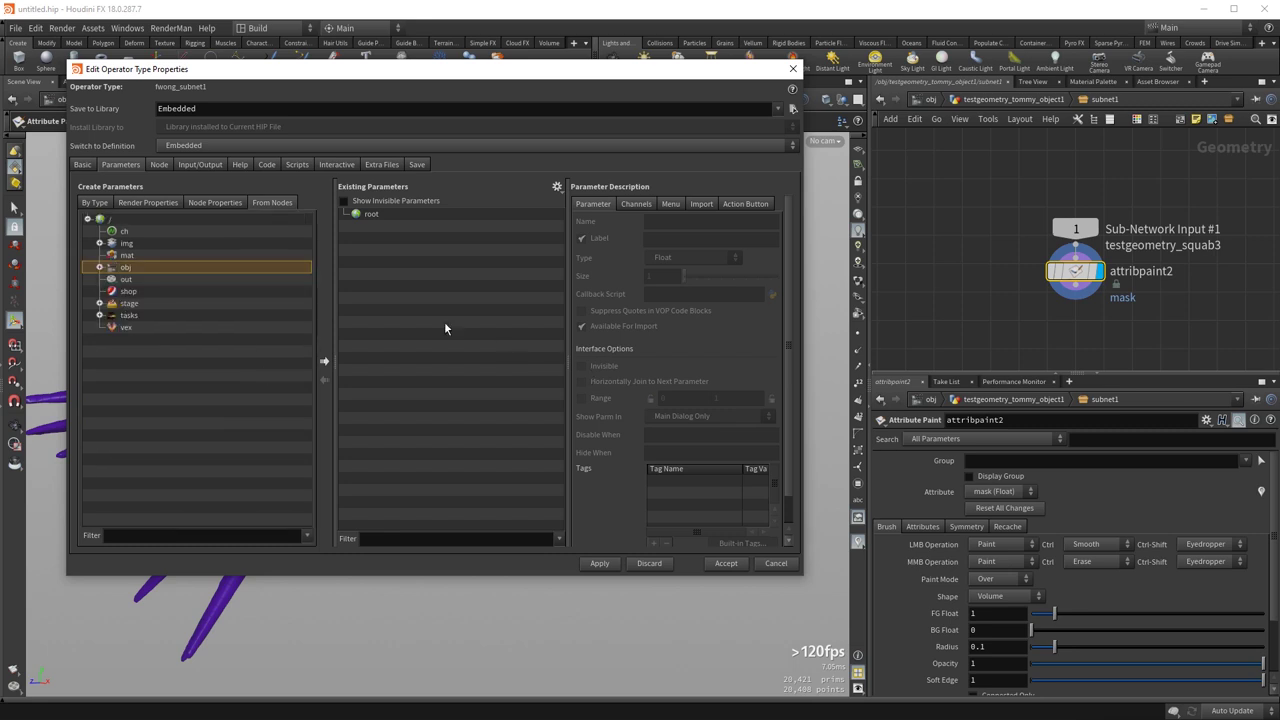
- Add a folder under the root of the asset's existing parameters and set its folder type to Import Block
left_click(92, 203)
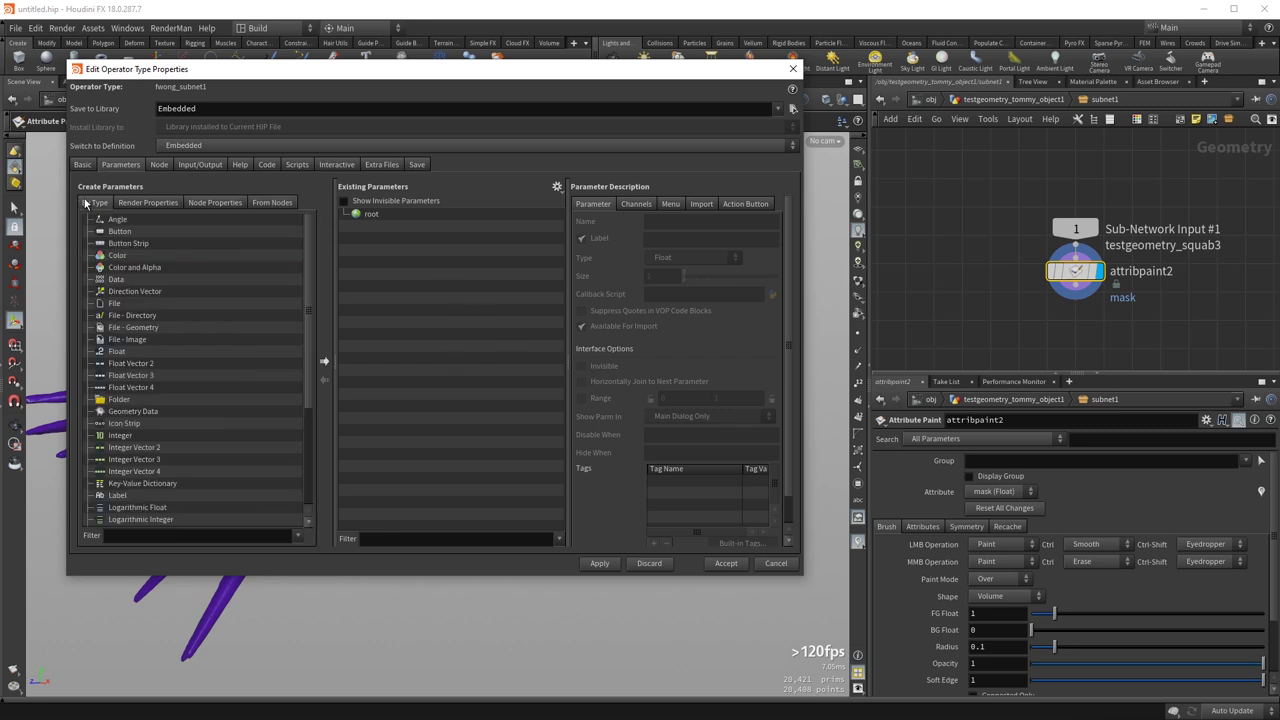
left_click_drag(151, 399, 474, 300)
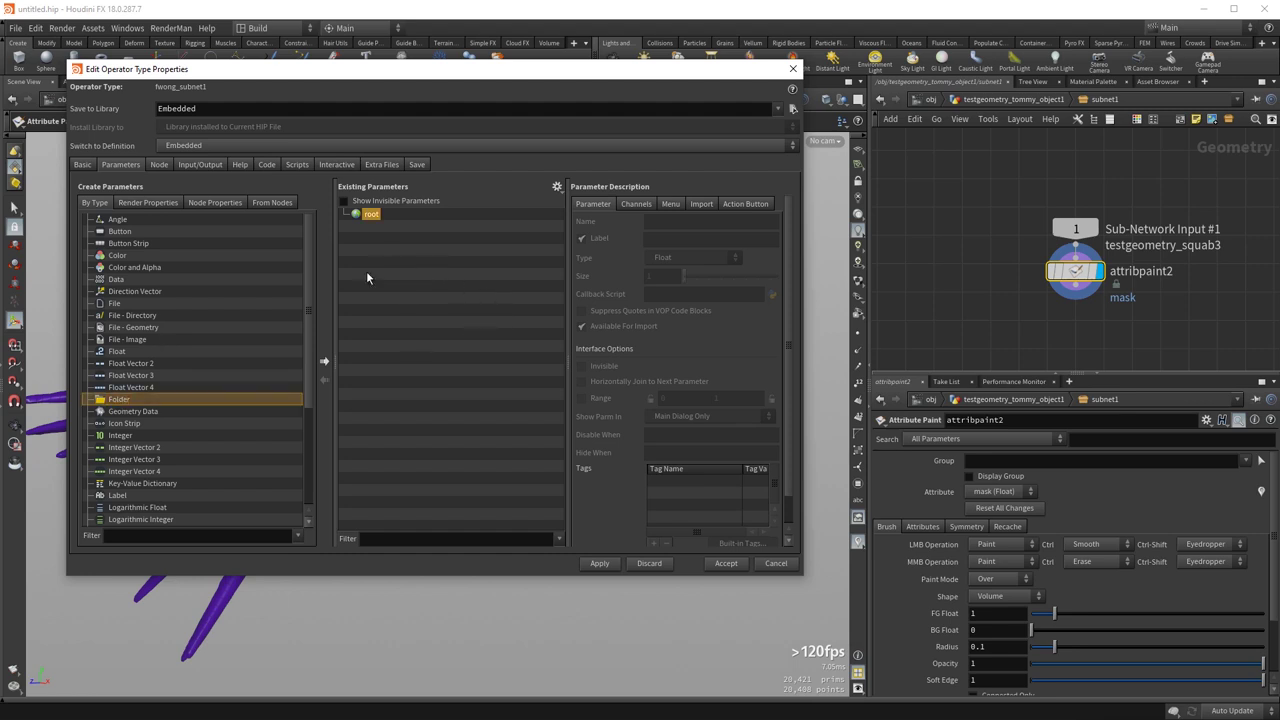
left_click(324, 361)
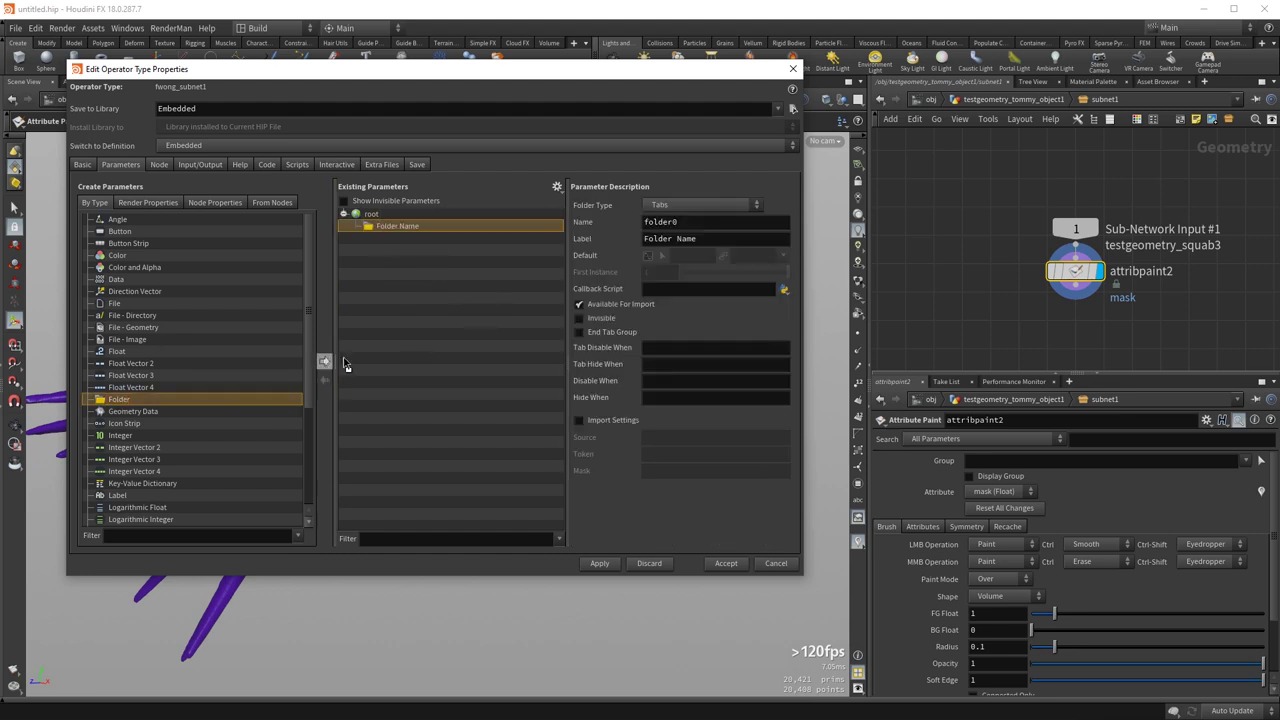
left_click(700, 207)
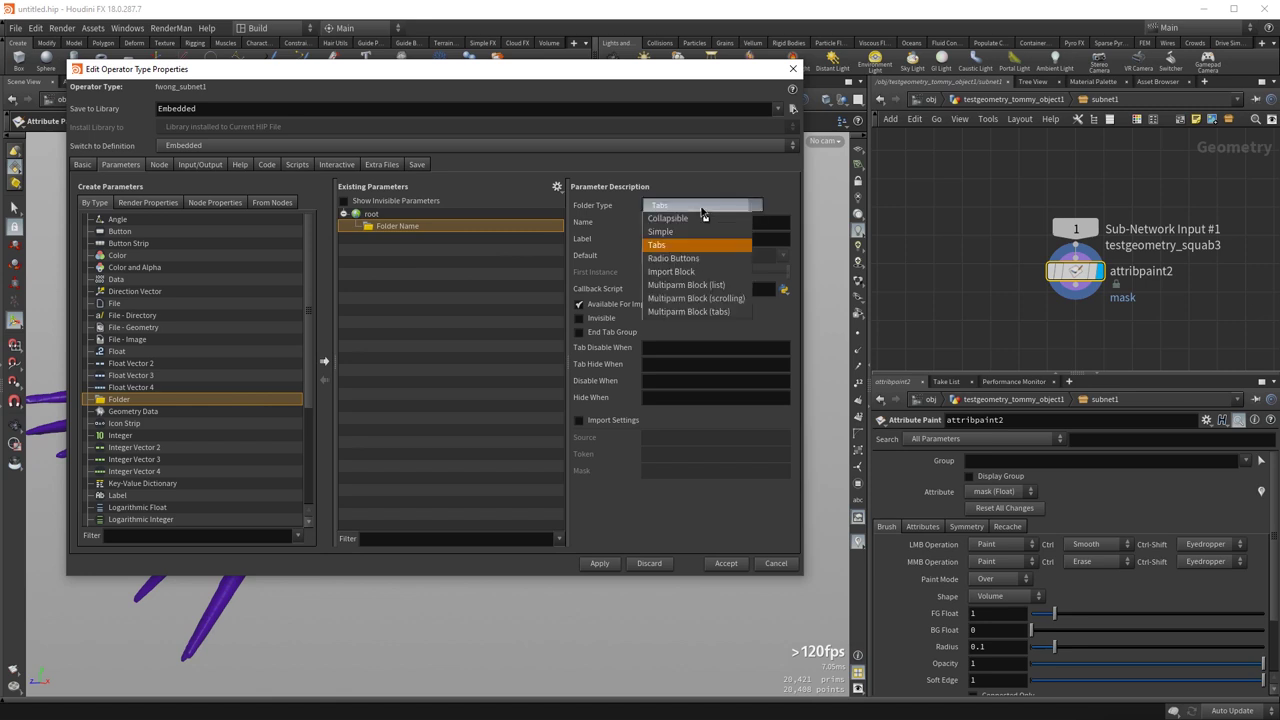
left_click(698, 276)
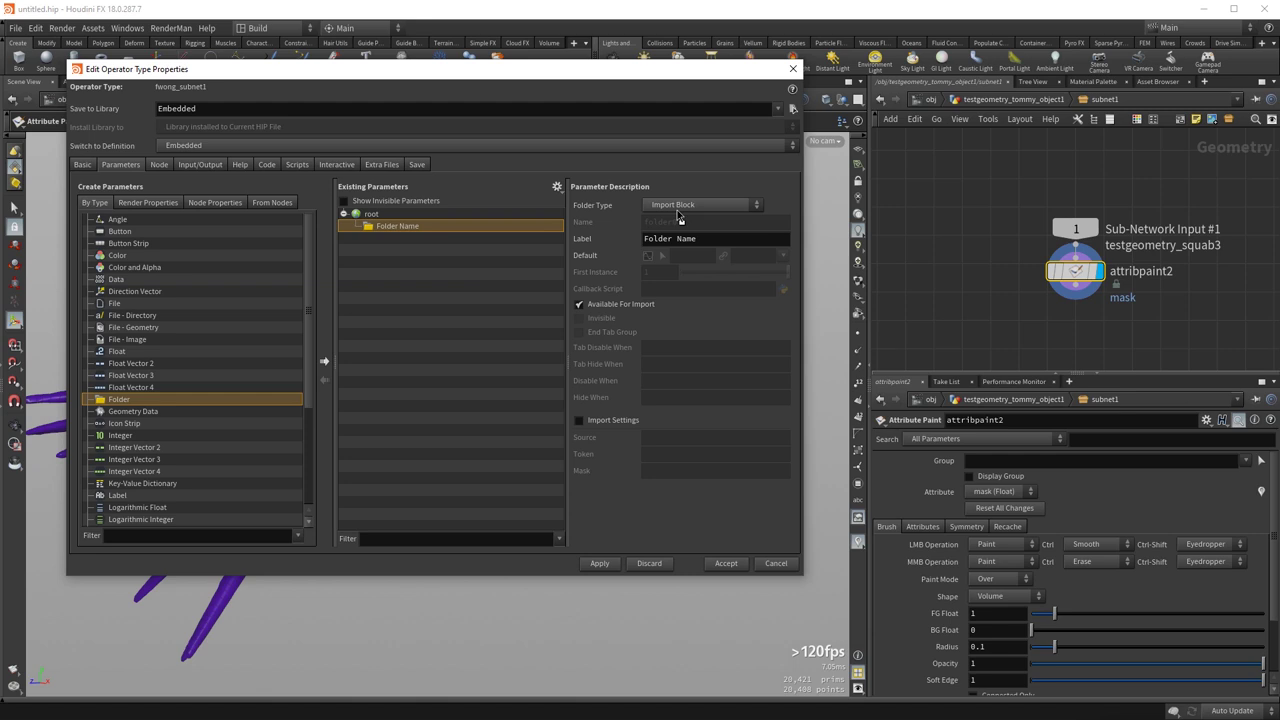
- Enable the import block folder's import settings and set its source to op:attribpaint1
left_click(594, 424)
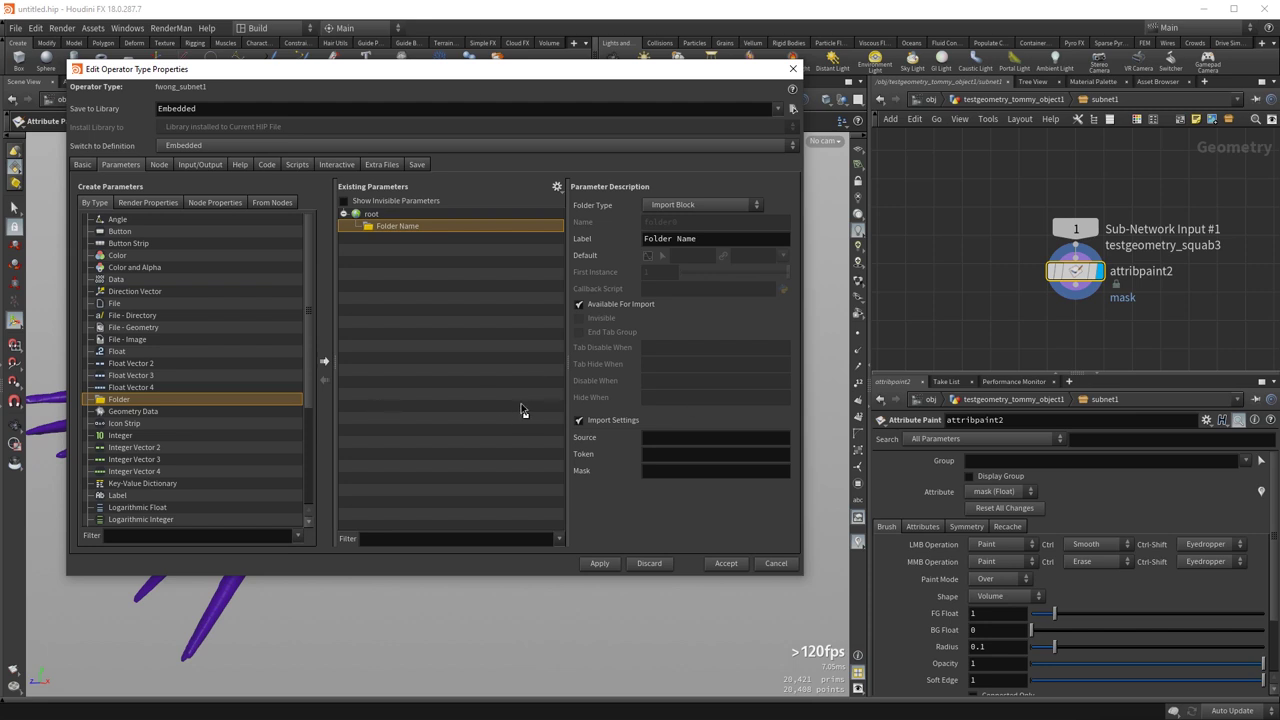
left_click(659, 440)
type("op:attrib")
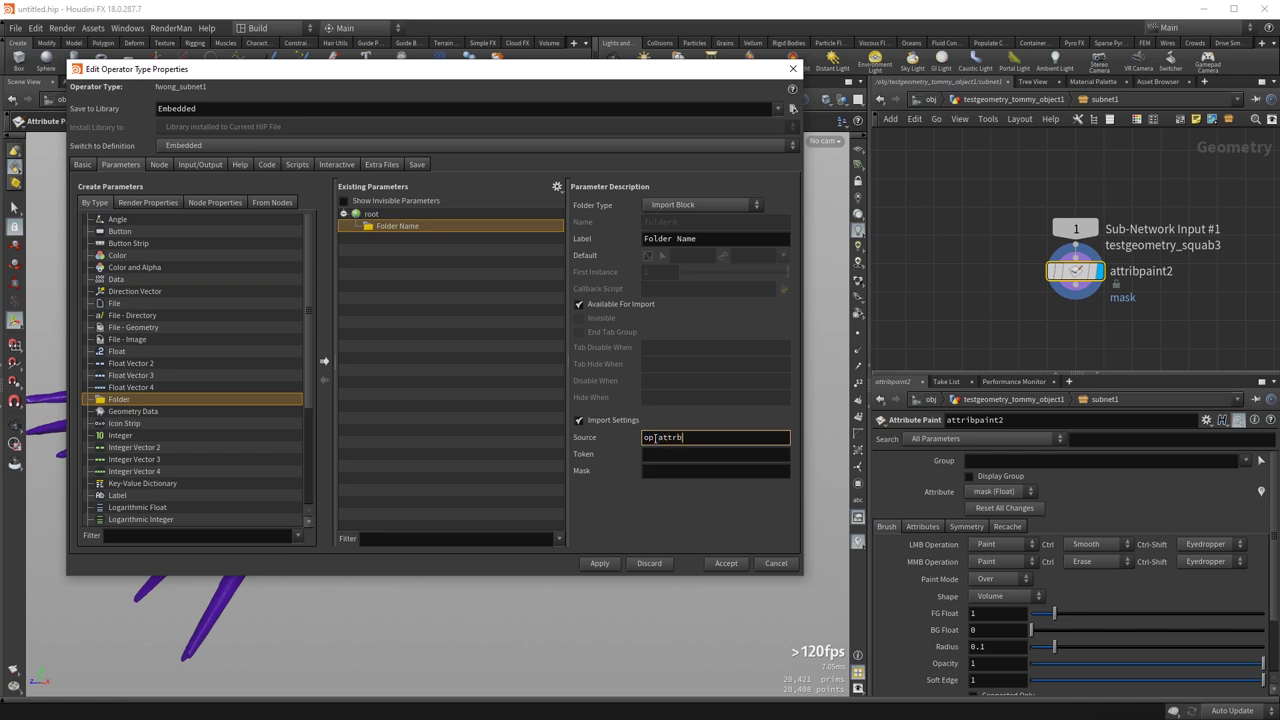
type("pain")
key("Return")
right_click(398, 233)
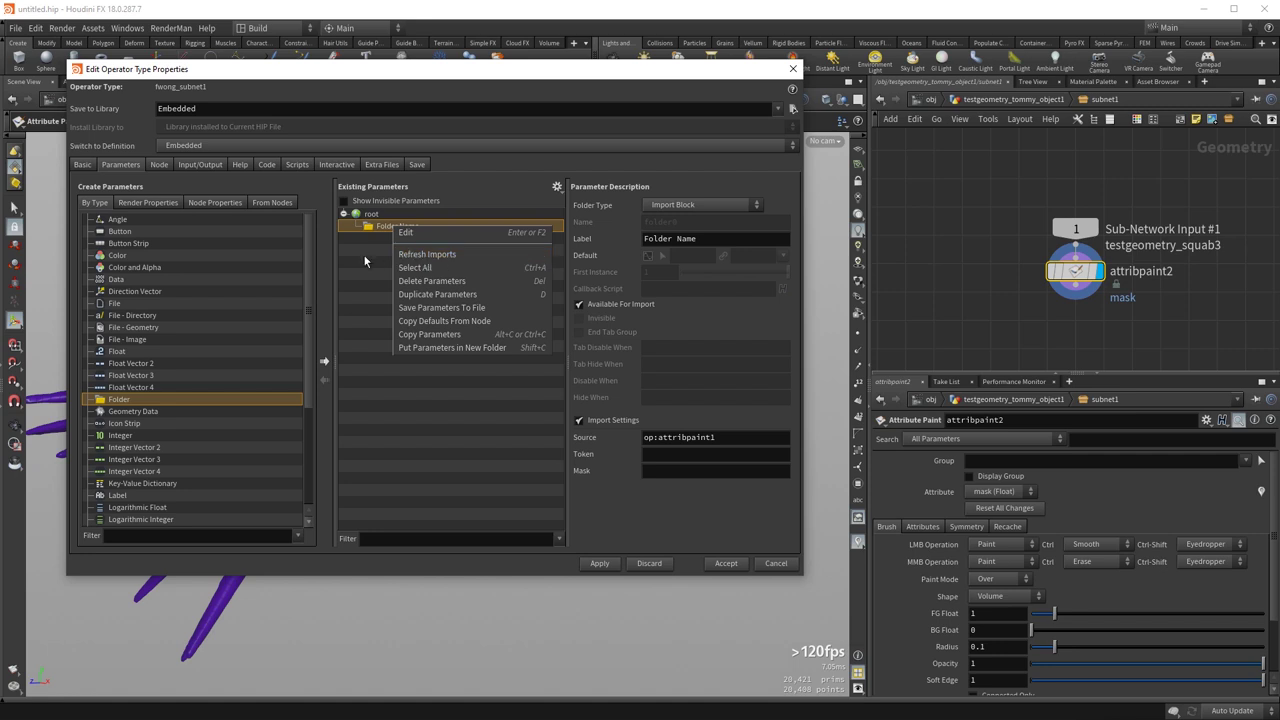
left_click(364, 261)
- Show invisible parameters in the existing parameter tree and turn on Promote Invisible Parameters
left_click(424, 203)
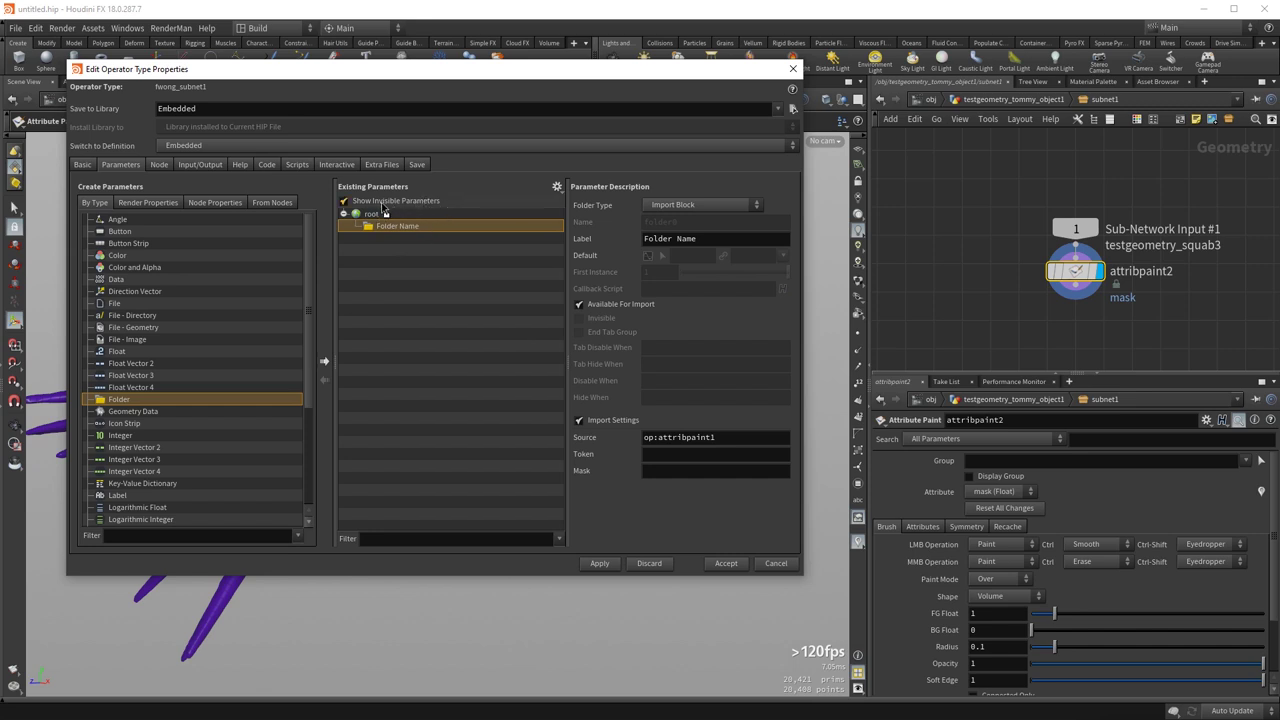
left_click(557, 188)
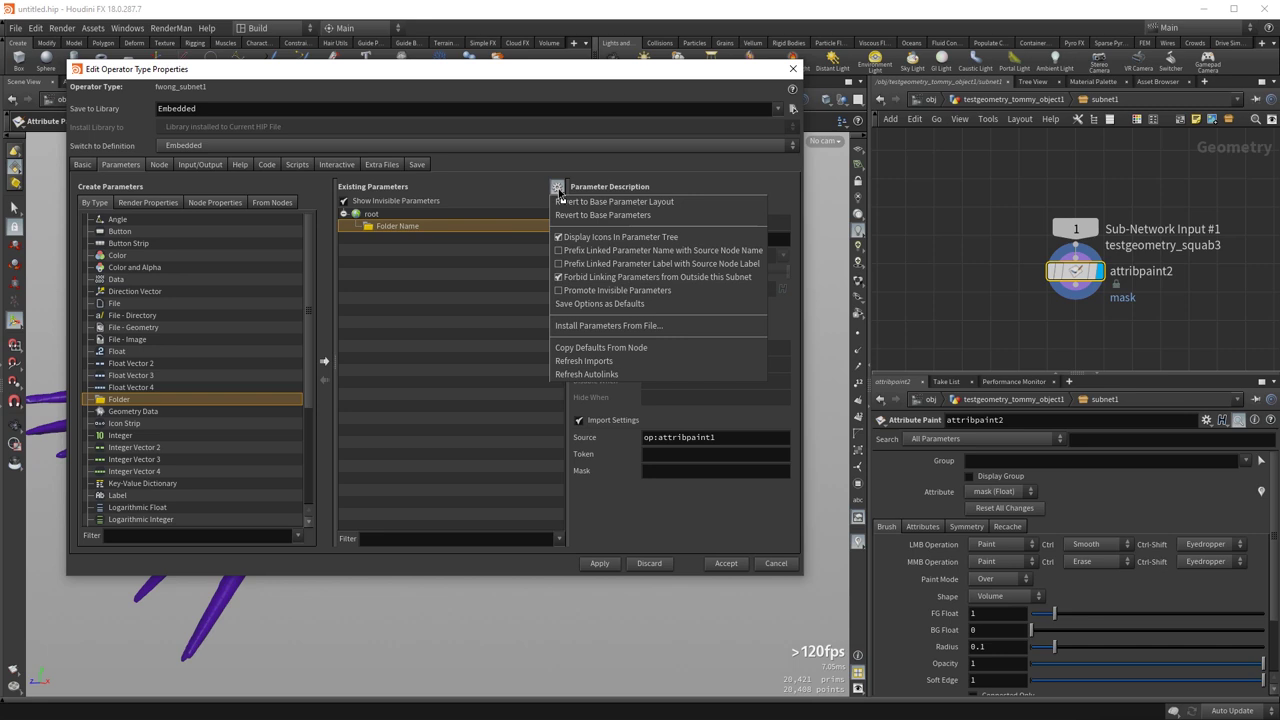
left_click(601, 291)
- Try to refresh the folder's imports from the op:attribpaint1 source
right_click(410, 226)
left_click(462, 257)
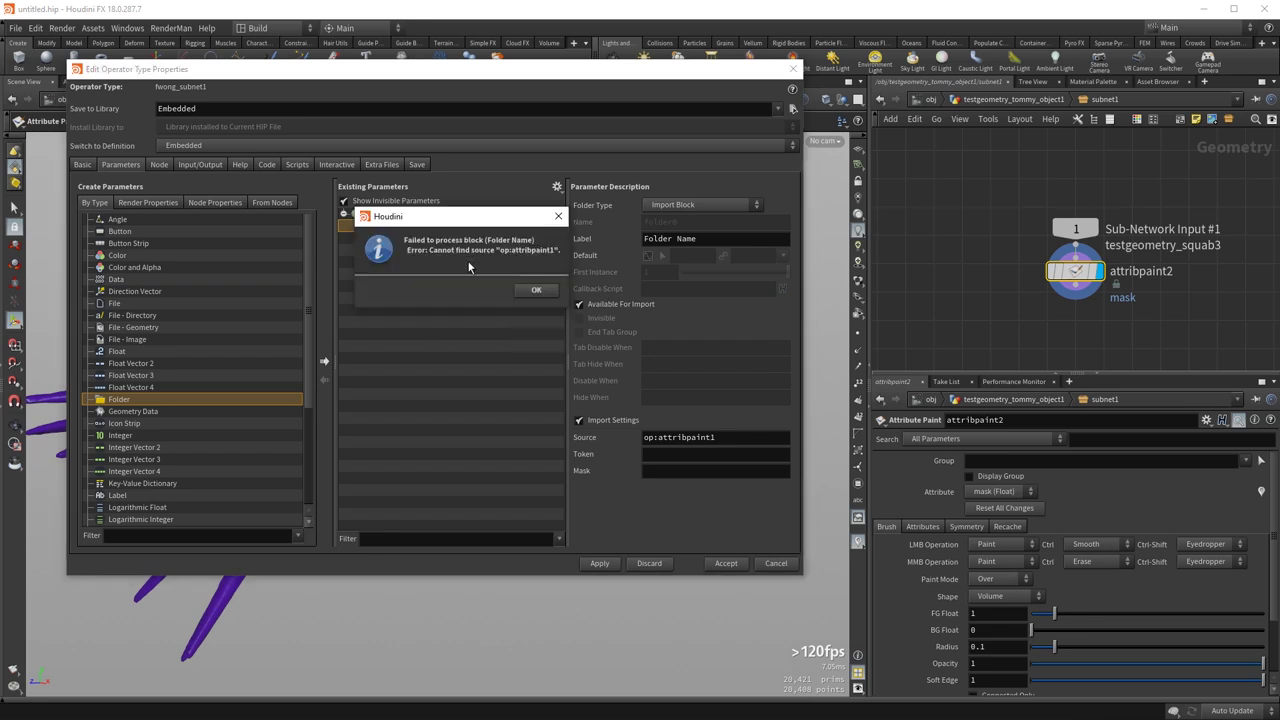
left_click(548, 292)
- Set the folder's import source to op:attribpaint2 and refresh its imports
left_click(740, 441)
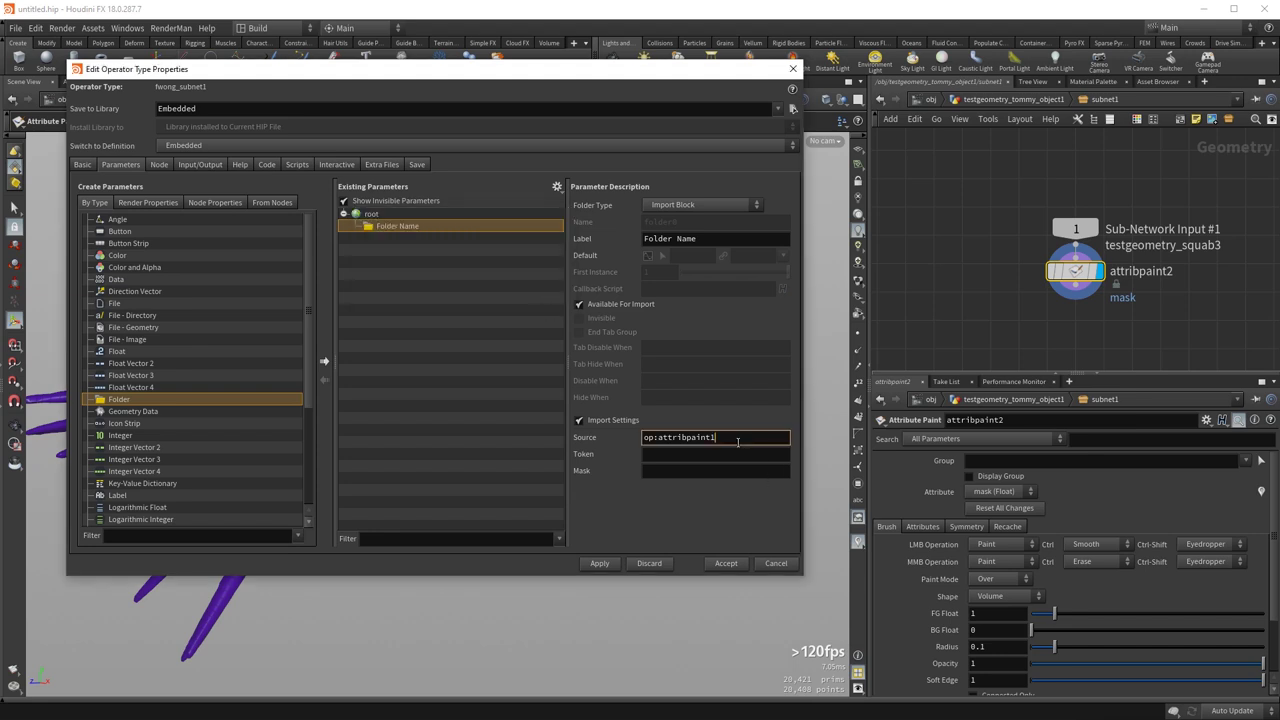
type("2")
key("Return")
right_click(395, 228)
left_click(412, 255)
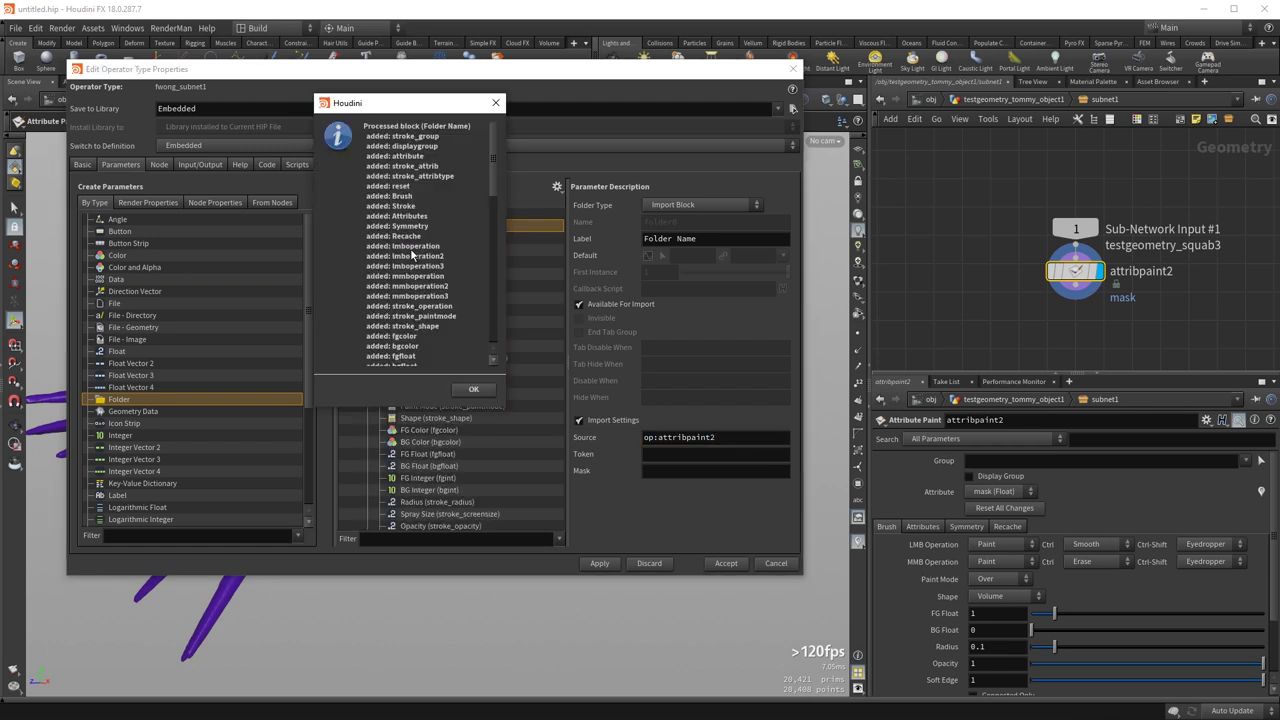
left_click_drag(490, 168, 492, 376)
left_click(474, 389)
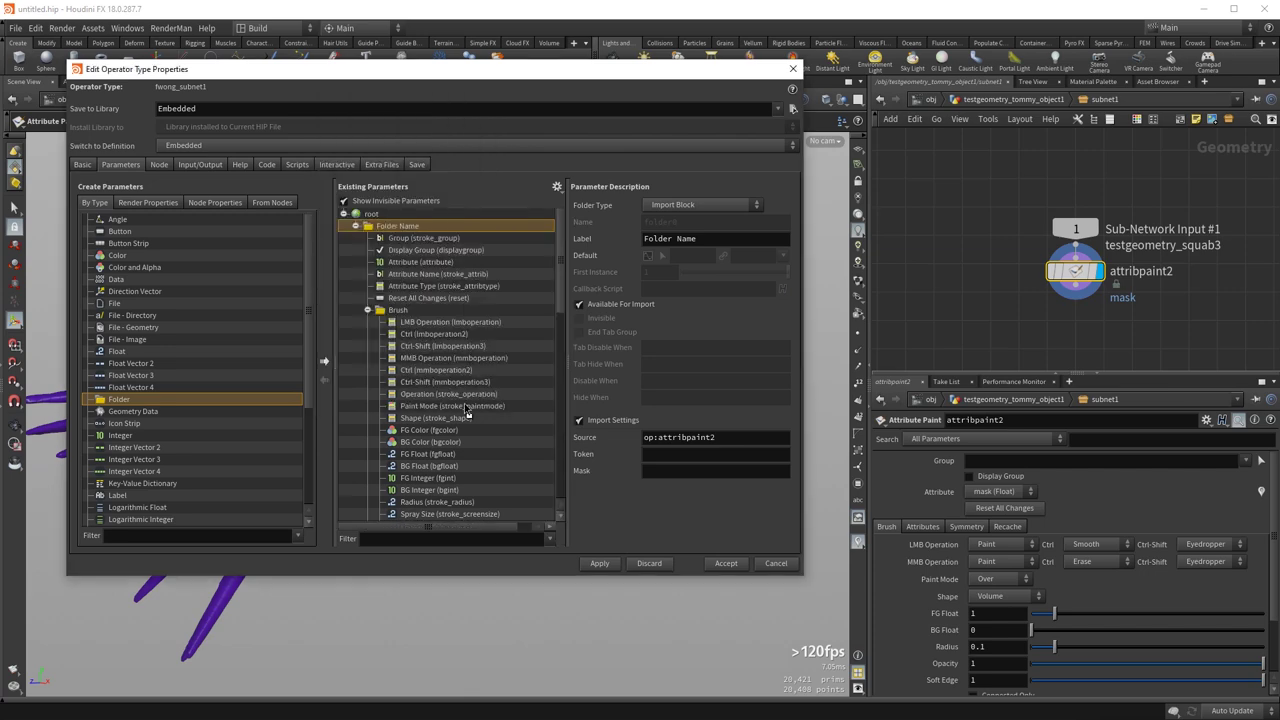
- Apply the imported parameters to the asset and review them on subnet1 in the testgeometry_tommy_object1 network
left_click_drag(562, 265, 557, 203)
key("Escape")
left_click(980, 251)
key("u")
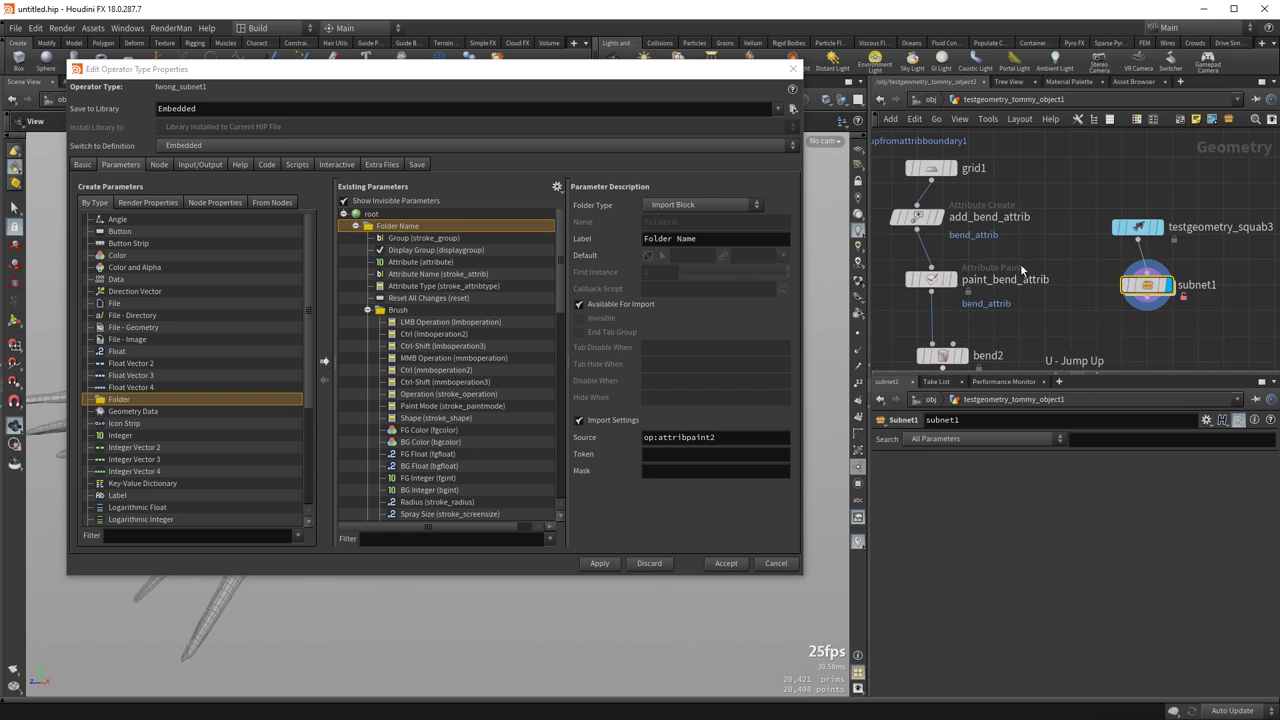
left_click(599, 564)
scroll(1100, 592, "down", 2)
scroll(1100, 592, "up", 2)
scroll(1100, 591, "down", 3)
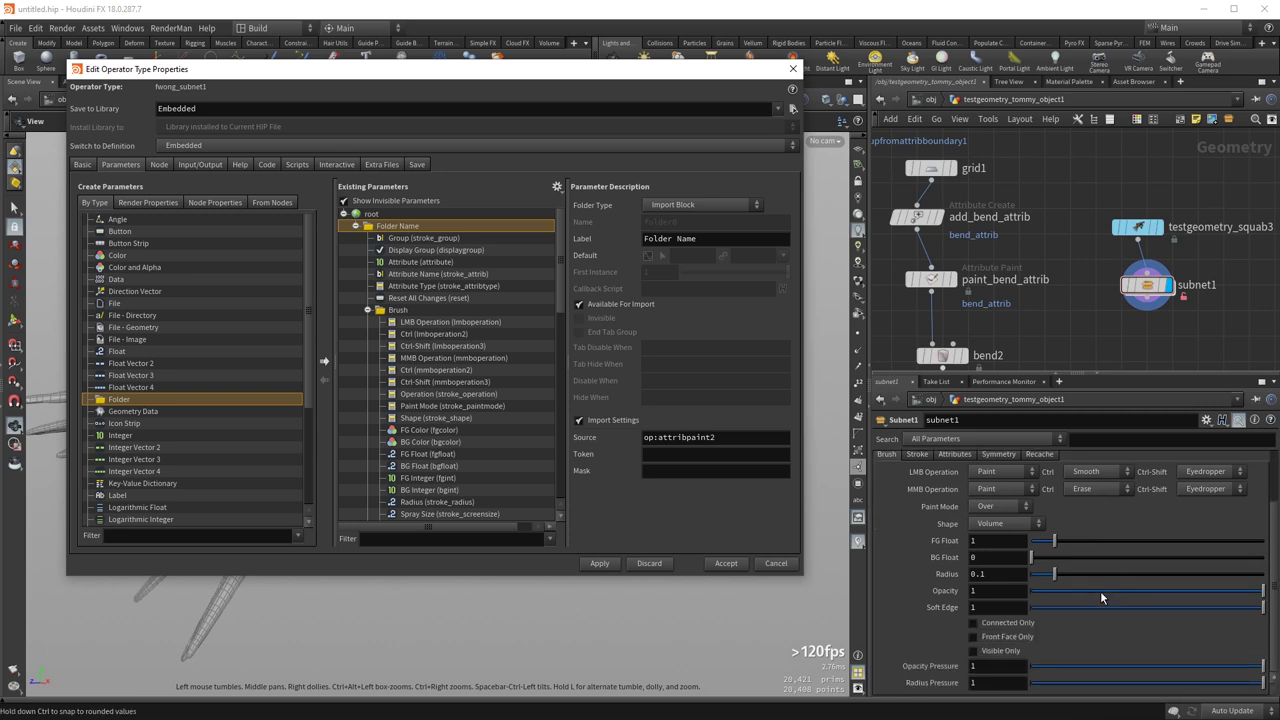
scroll(1100, 591, "up", 3)
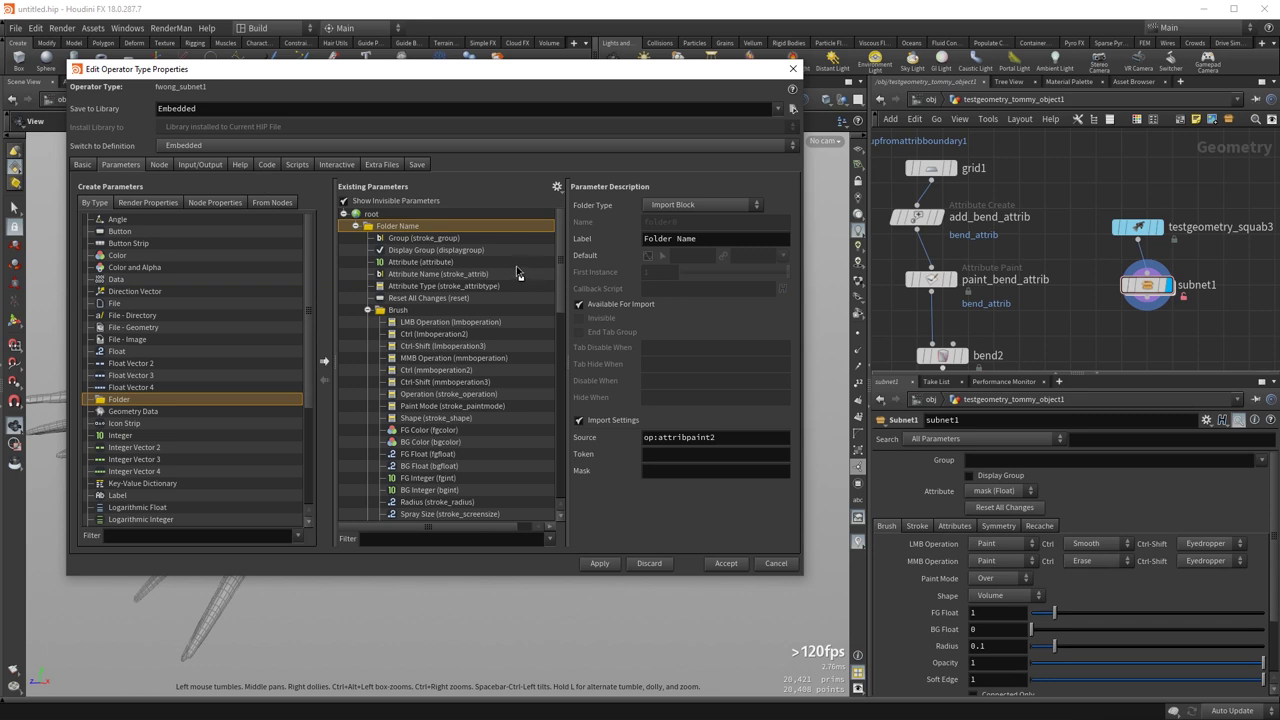
- Set the asset's default state to sidefx_attribpaint and accept the operator type properties
left_click(181, 167)
left_click(160, 168)
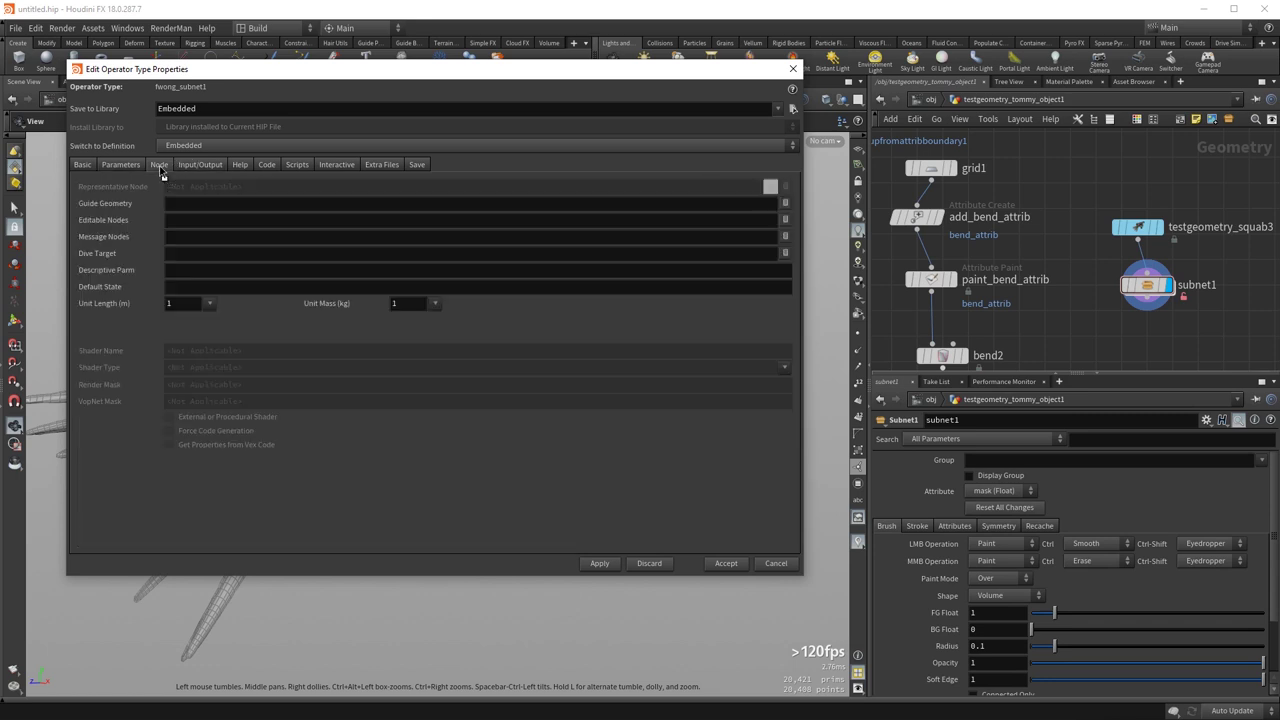
left_click(200, 287)
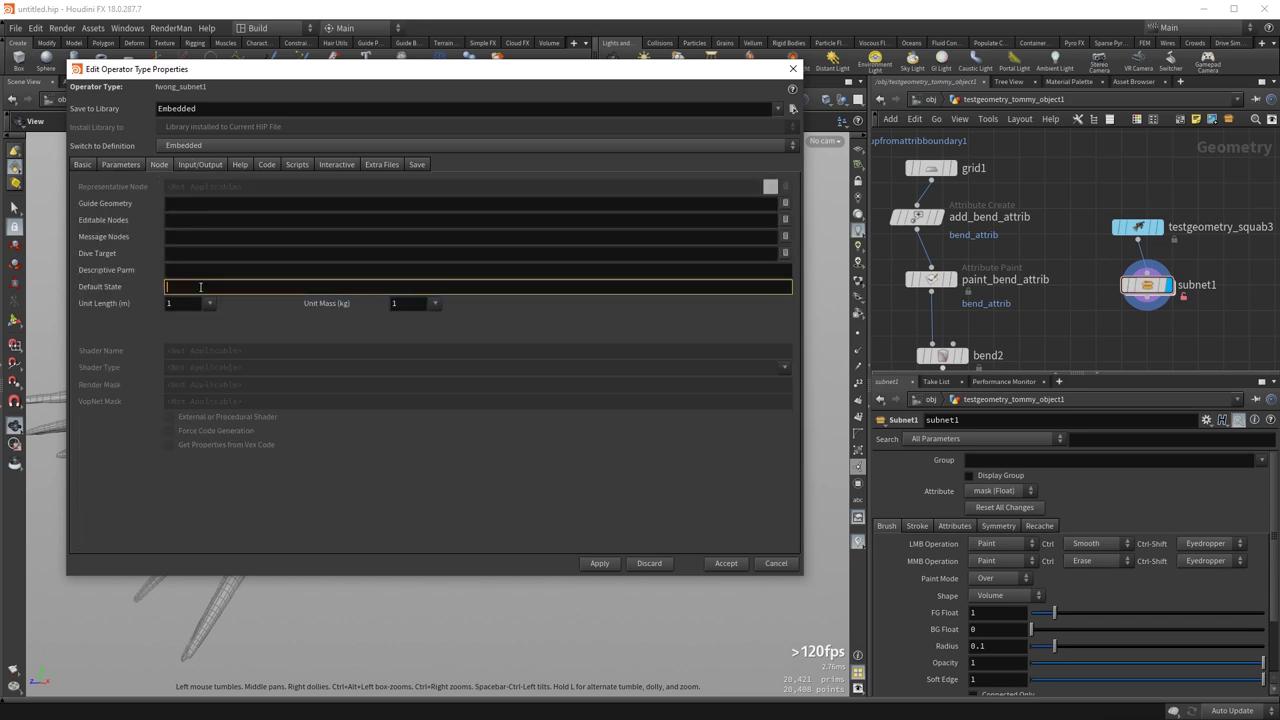
type("sidefx_attrr")
type("bpaintr")
key("Return")
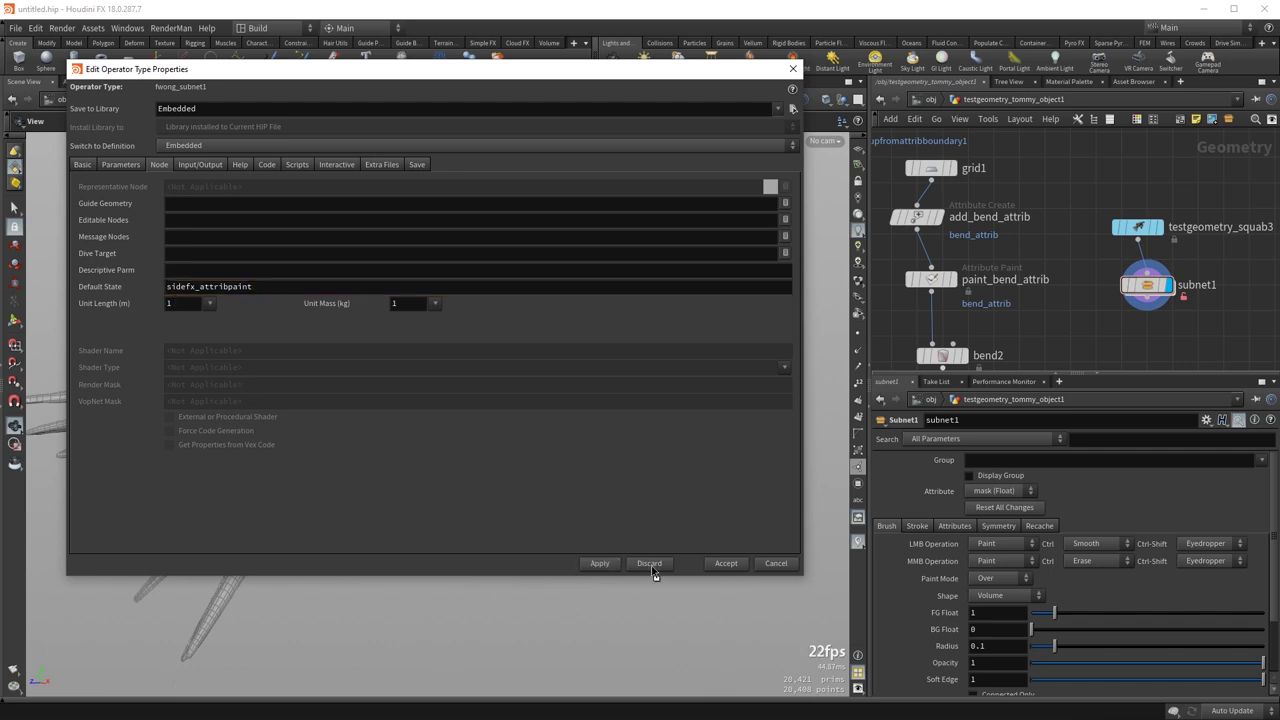
left_click(725, 566)
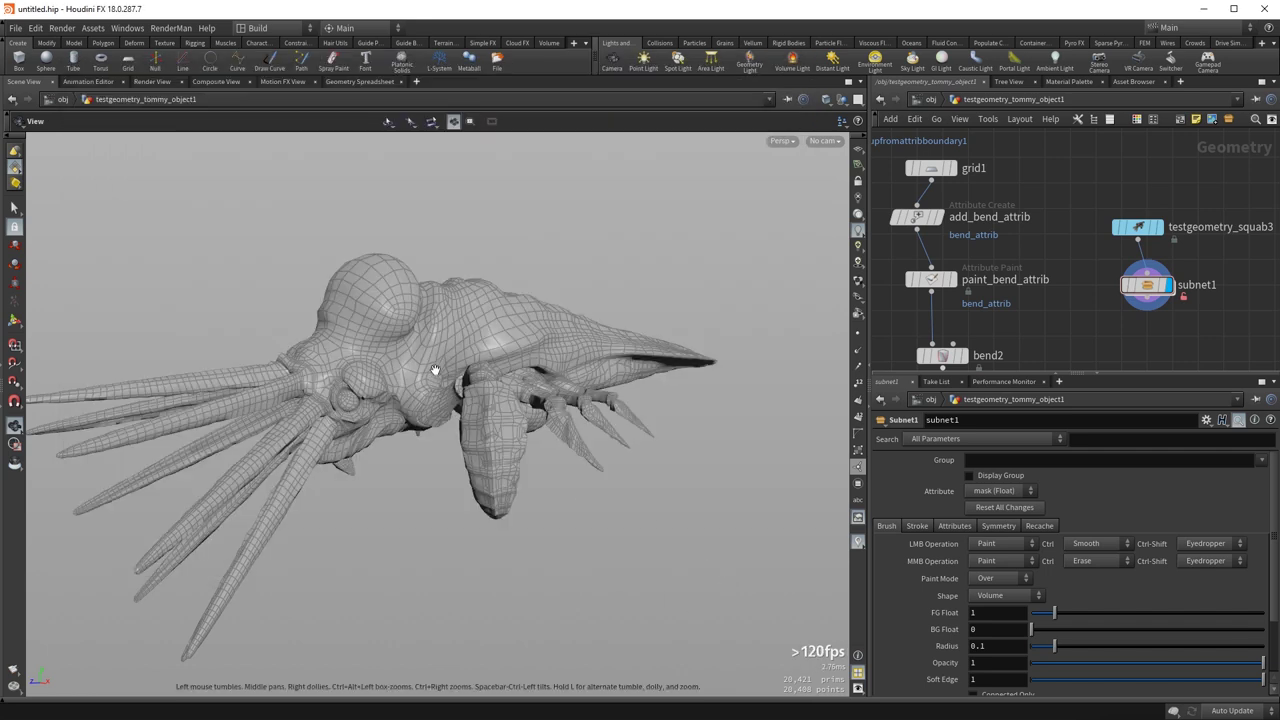
- Paint a mask patch across the creature's back using subnet1's viewer state, and toggle the paint state to check the result
key("Return")
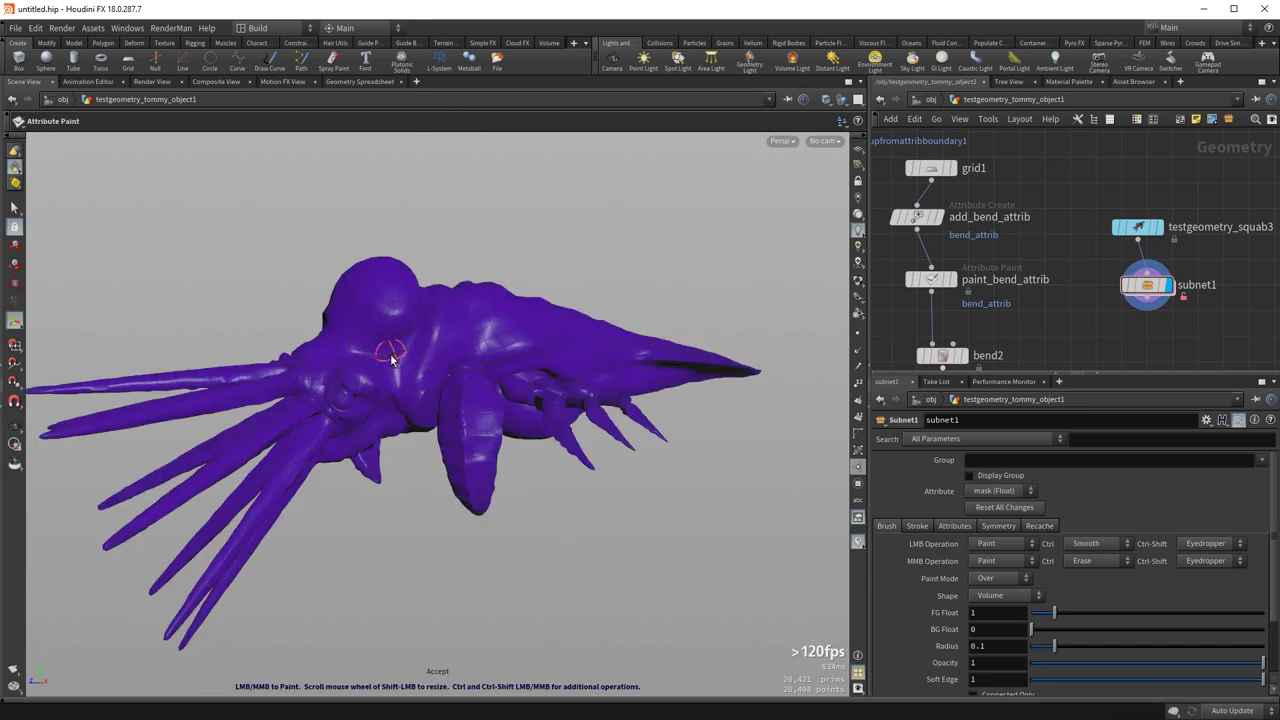
mouse_move(441, 347)
left_mouse_down()
mouse_move(488, 337)
mouse_move(522, 308)
mouse_move(568, 340)
mouse_move(431, 285)
mouse_move(540, 285)
mouse_move(590, 335)
left_mouse_up()
key("Escape")
mouse_move(503, 297)
left_mouse_down("alt")
mouse_move(470, 310)
mouse_move(494, 331)
left_mouse_up("alt")
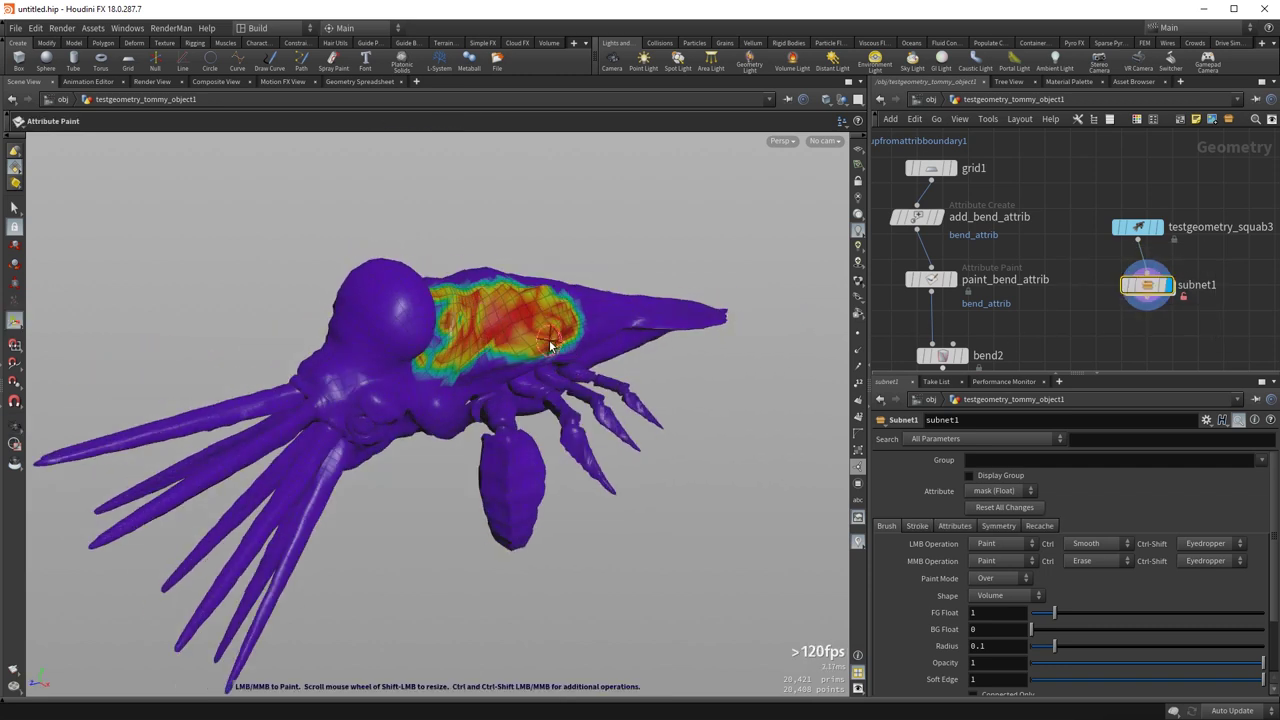
key("Escape")
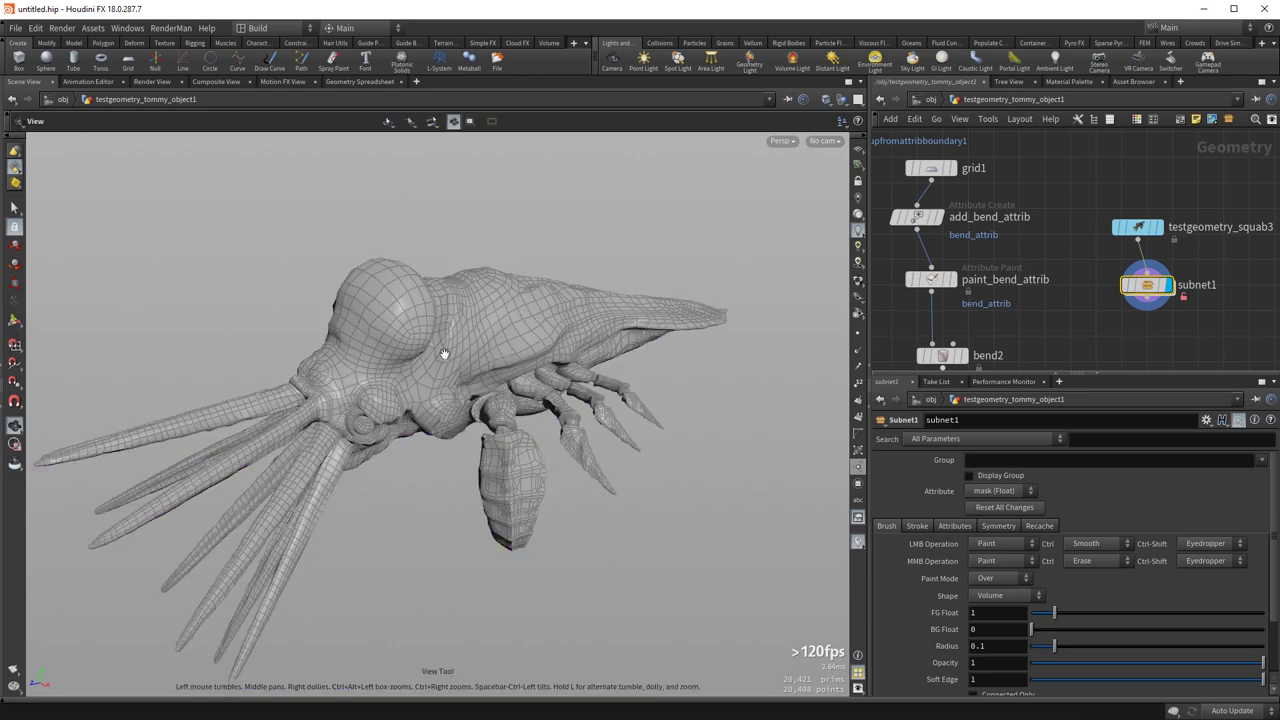
key("Return")
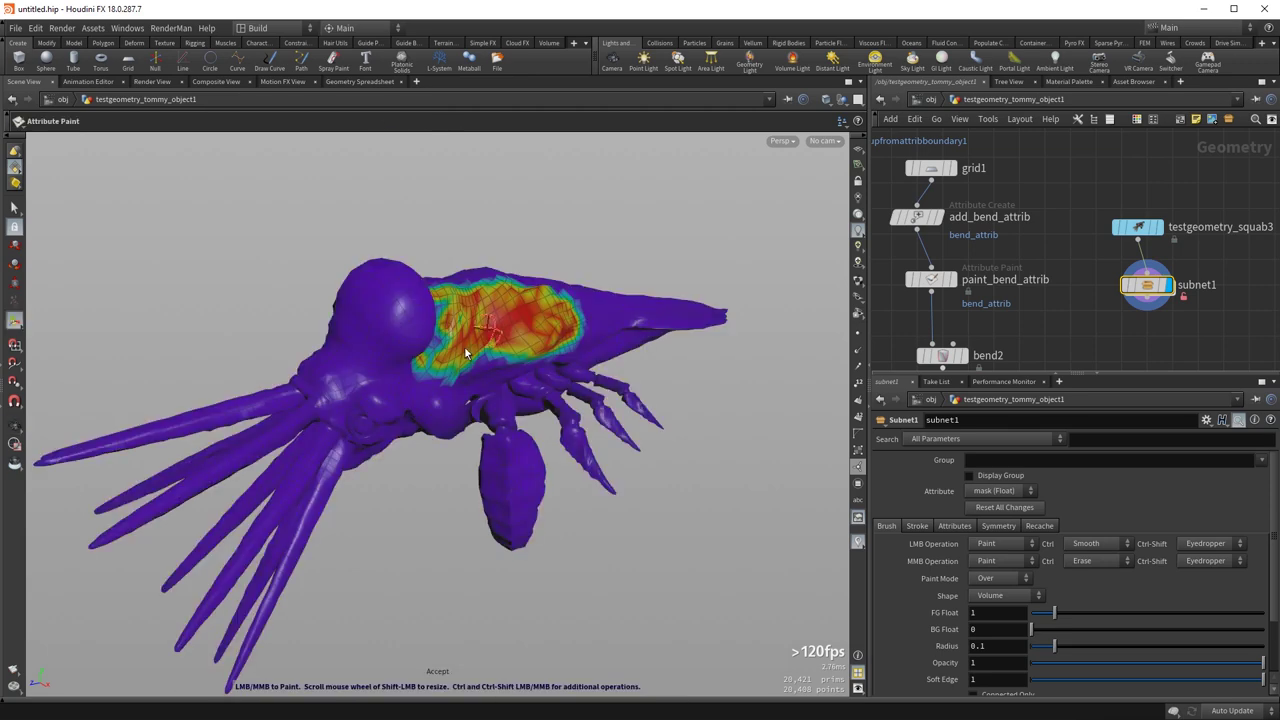
key("Escape")
- Examine subnet1's Brush, Stroke, Attributes, Symmetry and Recache parameter groups
mouse_move(1172, 293)
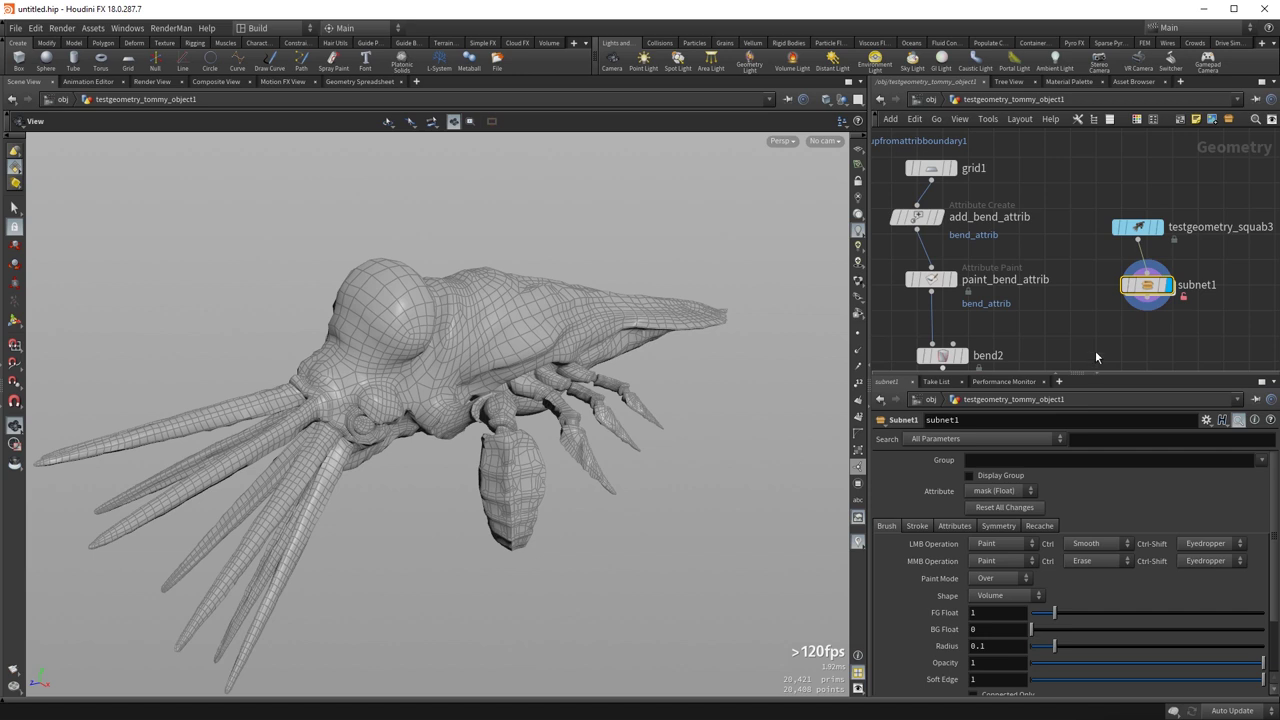
middle_click_drag(1092, 336, 1026, 311)
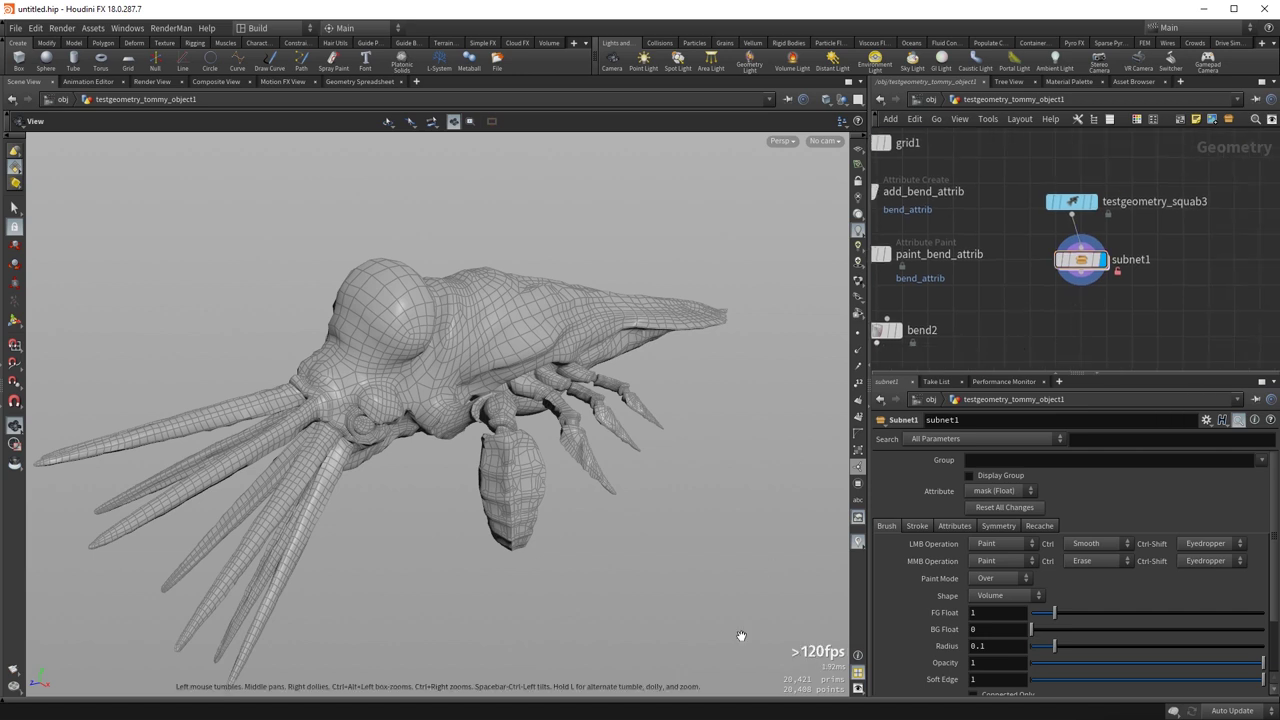
left_click(942, 526)
left_click(883, 525)
left_click(918, 525)
left_click(881, 526)
left_click(1040, 527)
left_click(982, 527)
left_click(958, 526)
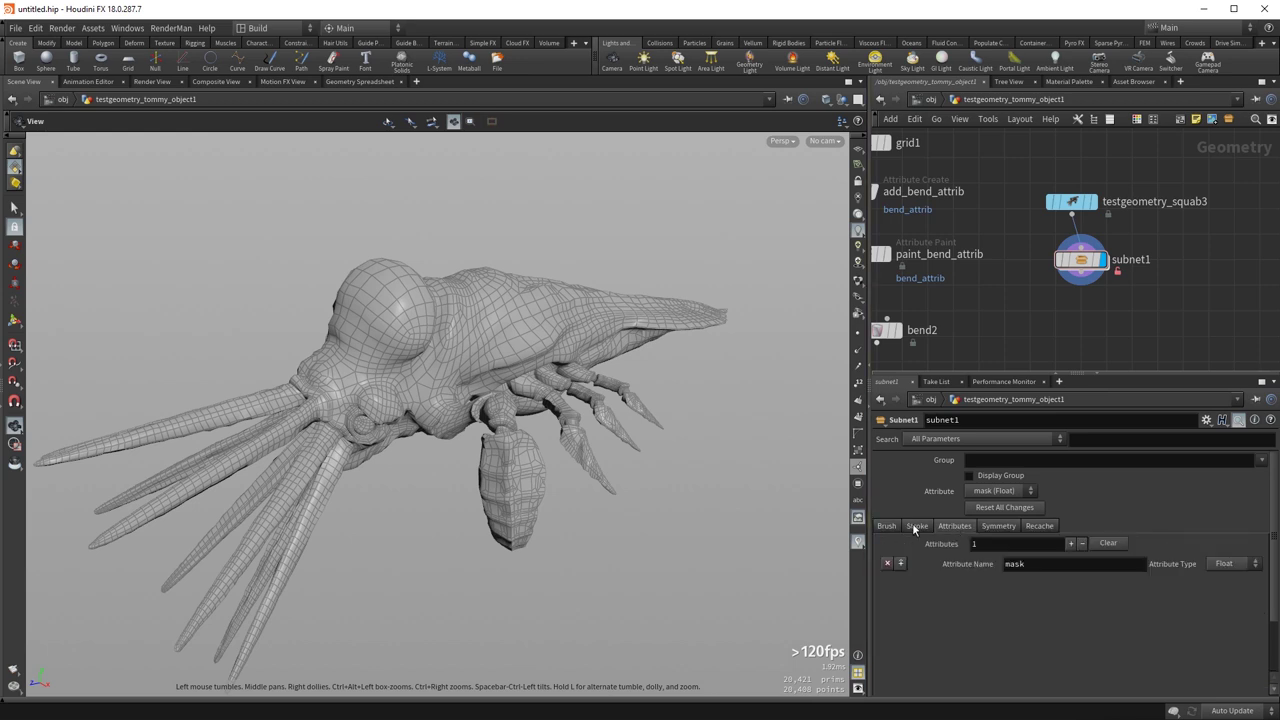
left_click(914, 526)
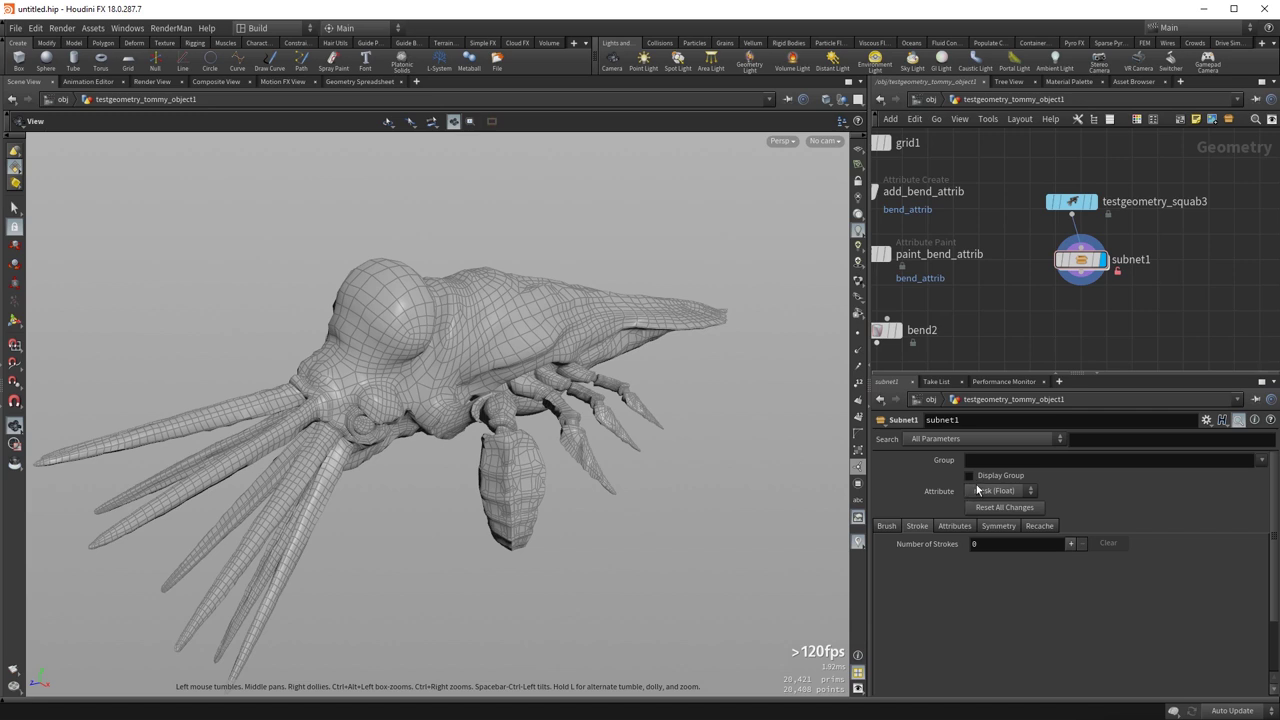
- Open subnet1's operator type properties to view the input and output labels, and close them without changes
scroll(1082, 258, "up", 2)
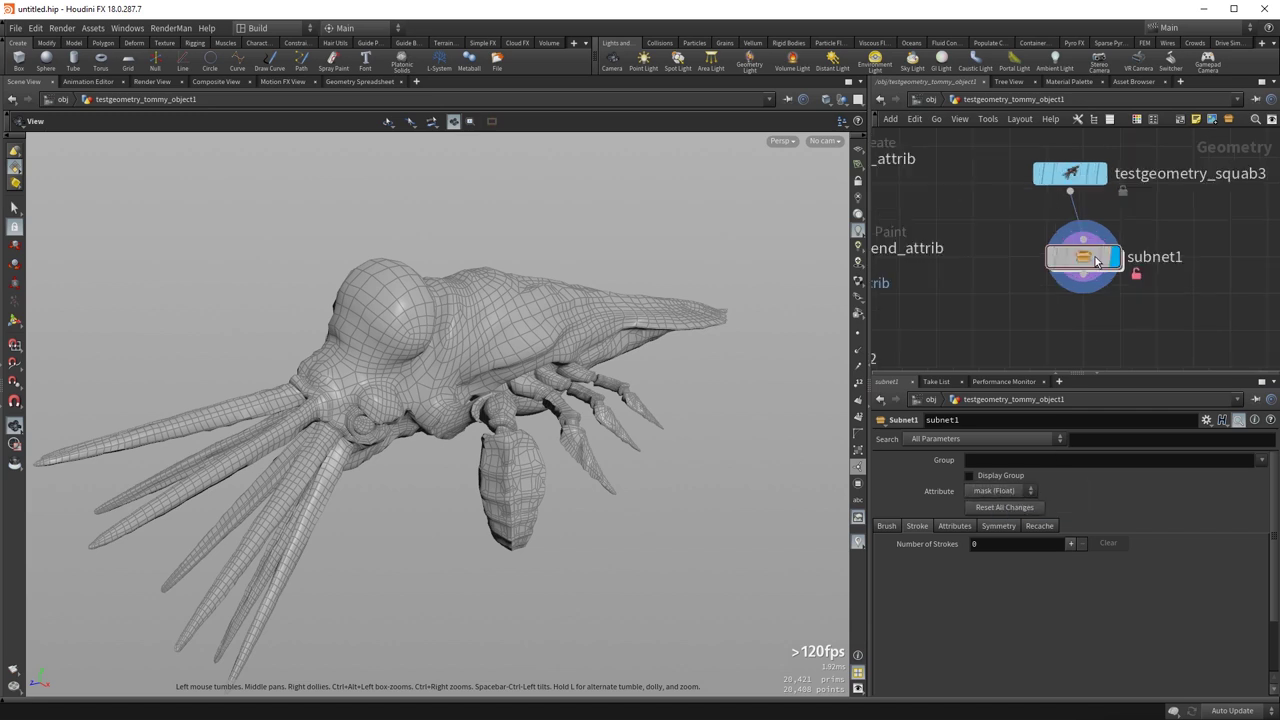
right_click(1083, 258)
left_click(1141, 535)
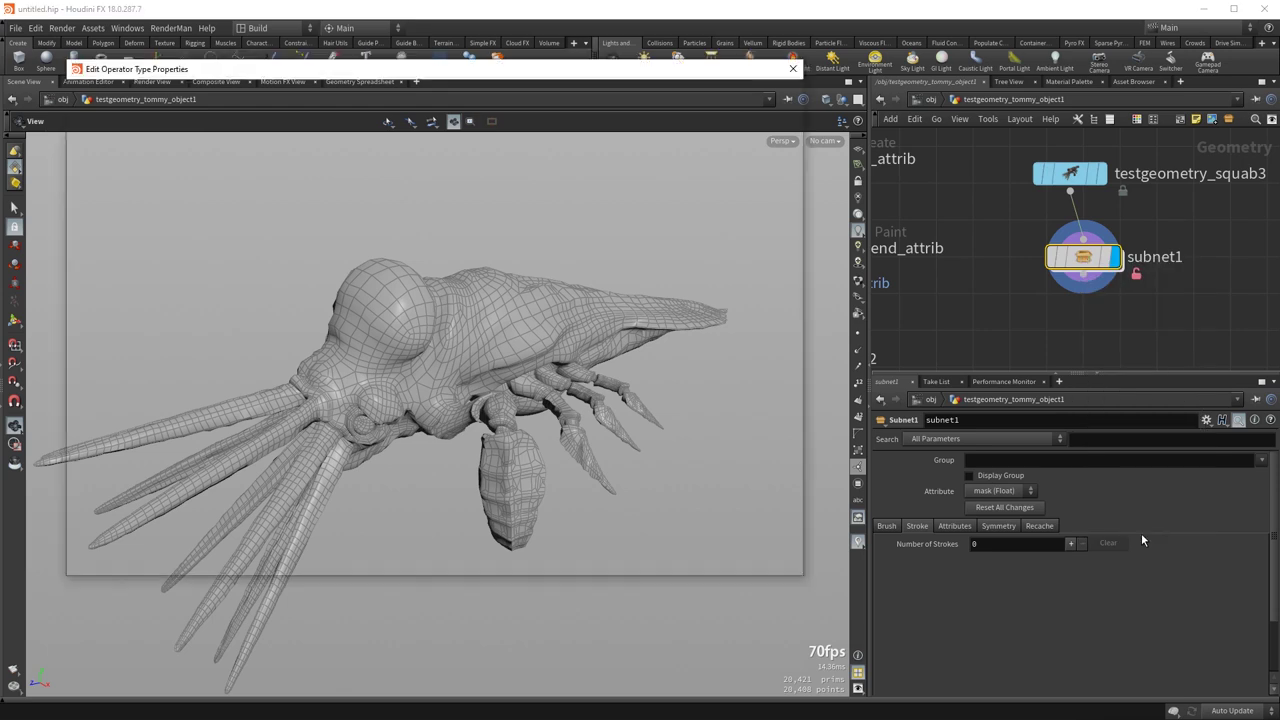
left_click(190, 165)
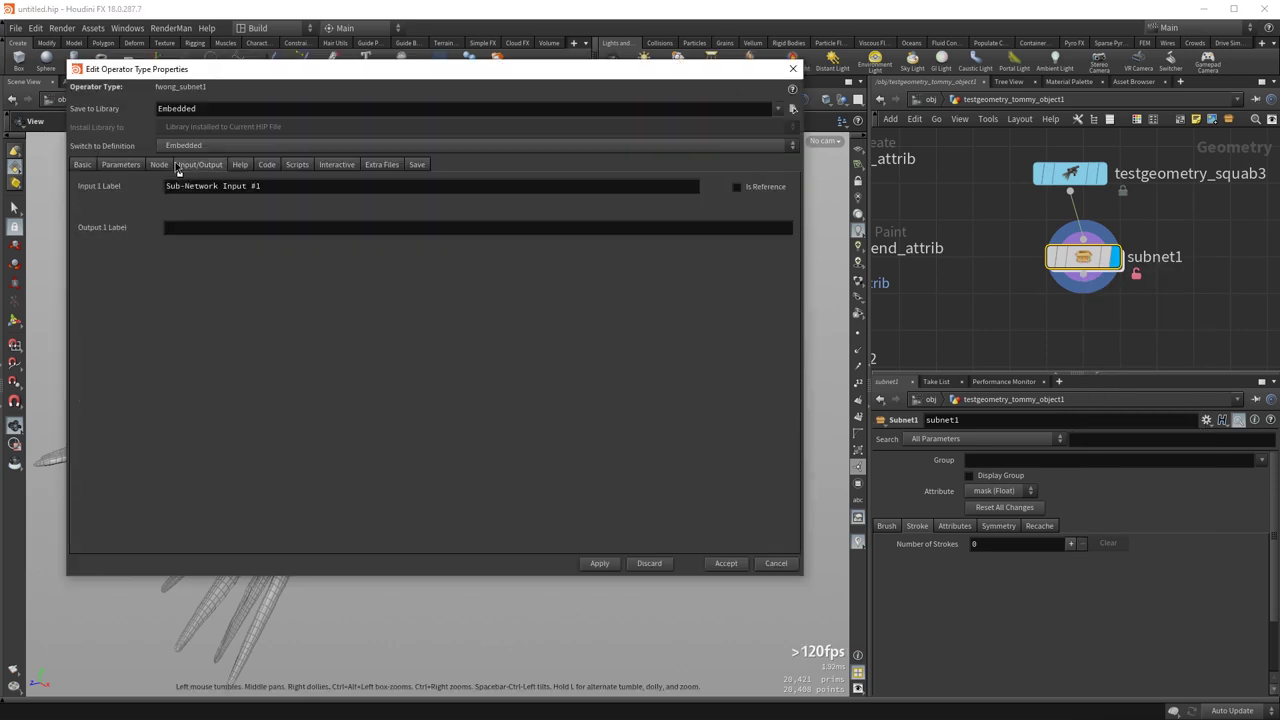
left_click(793, 69)
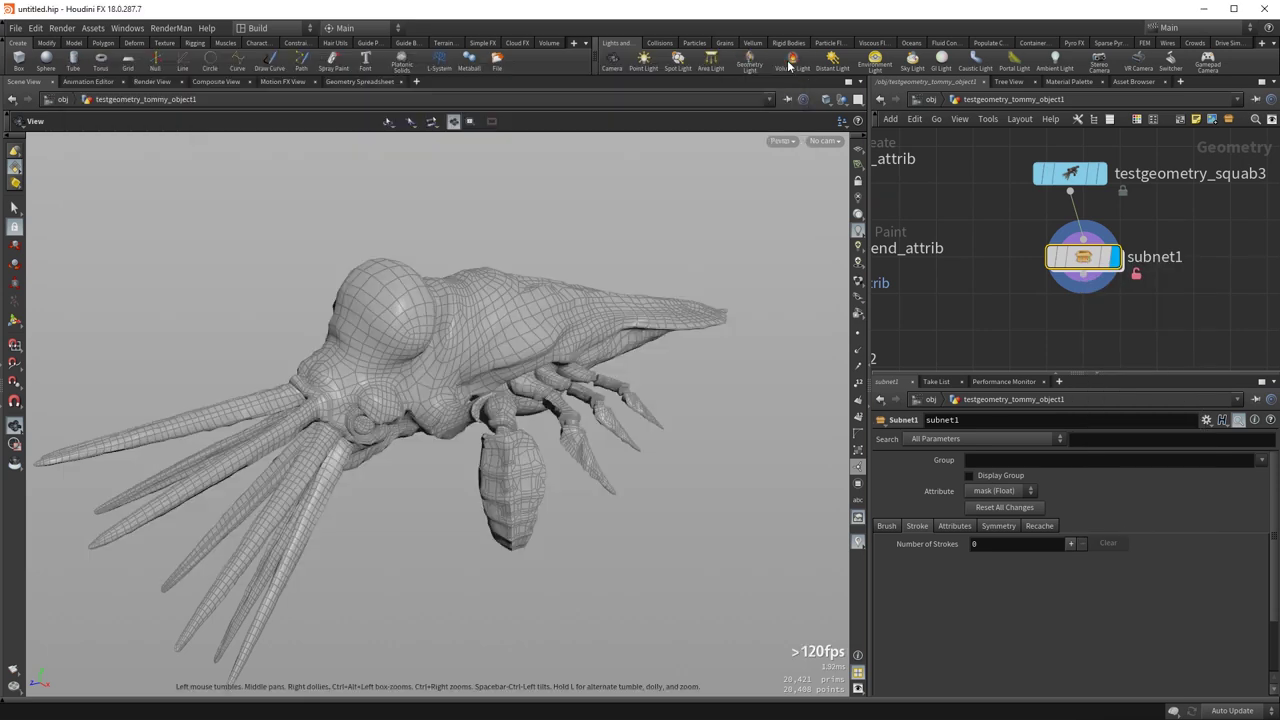
- Go inside subnet1 and open attribpaint2's operator type properties to show its interactive viewer state script
double_click(1085, 260)
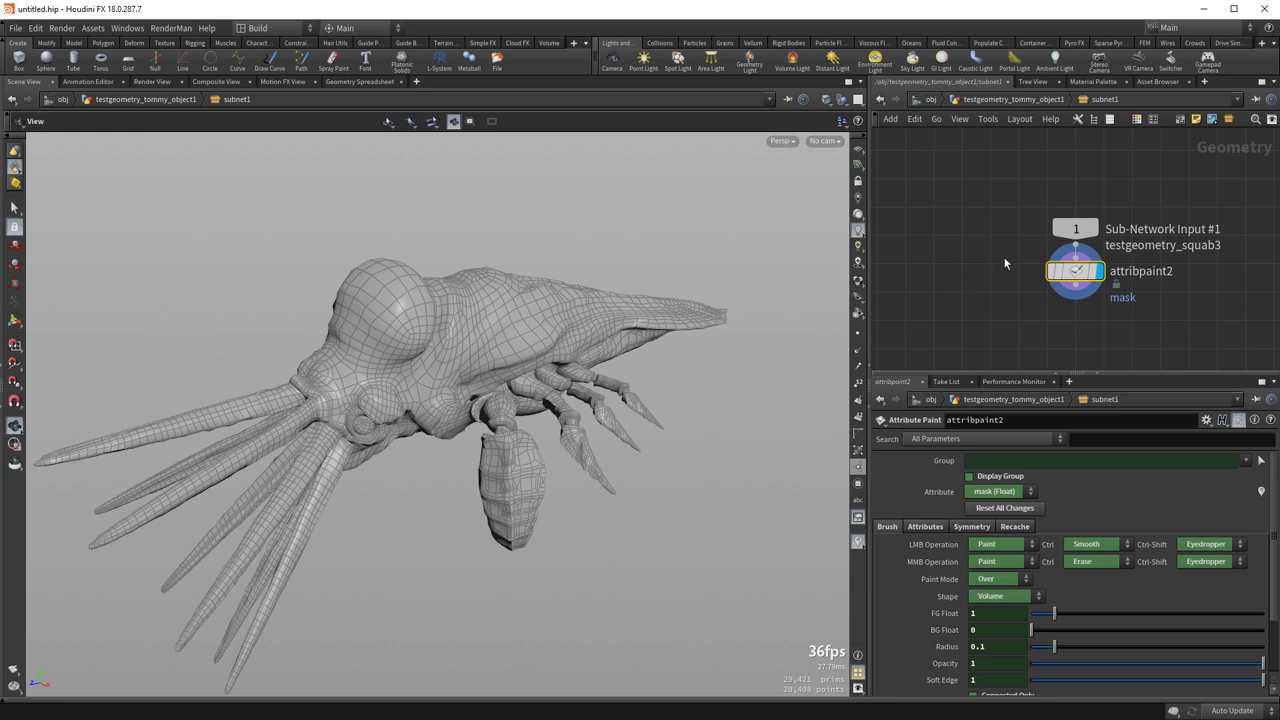
mouse_move(1063, 272)
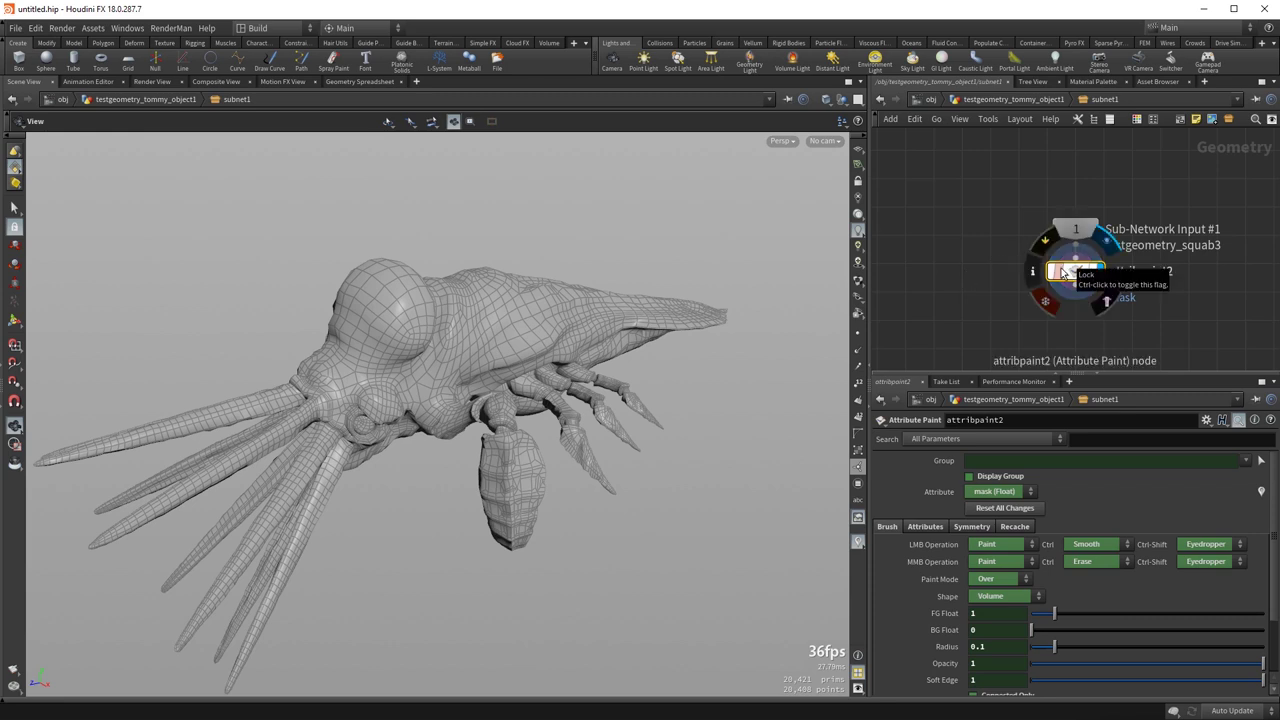
right_click(1070, 272)
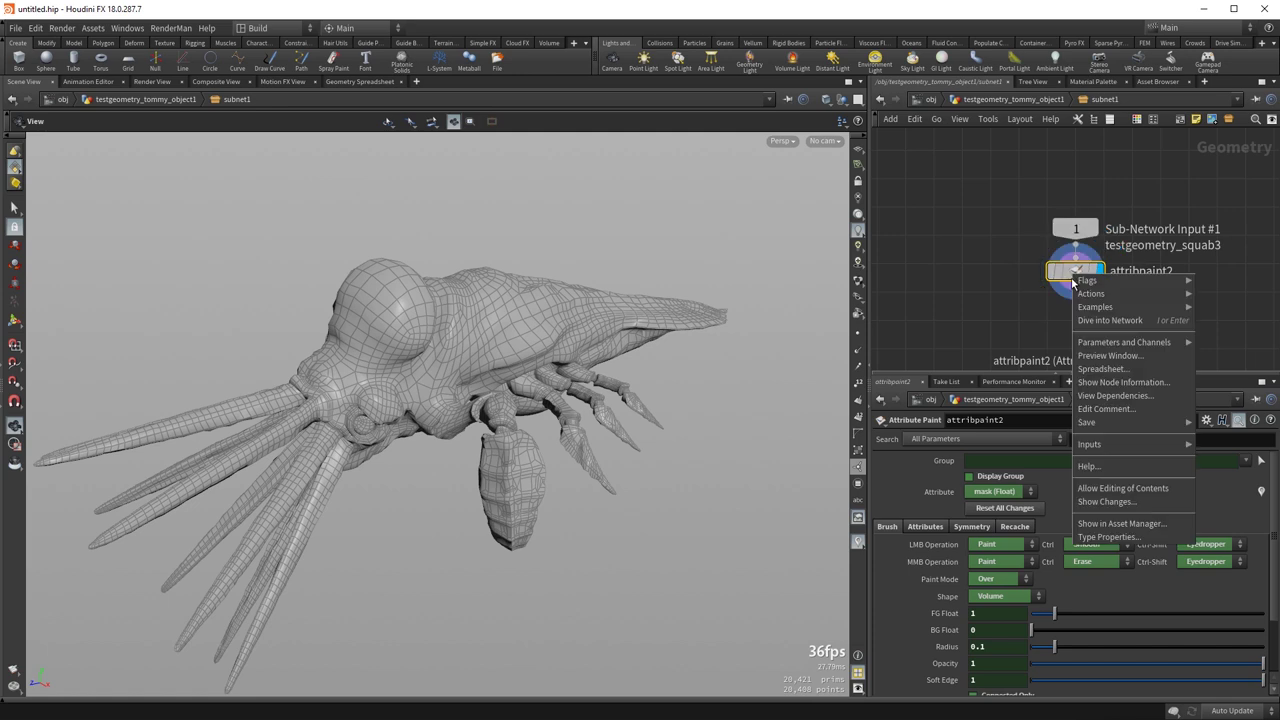
left_click(1113, 541)
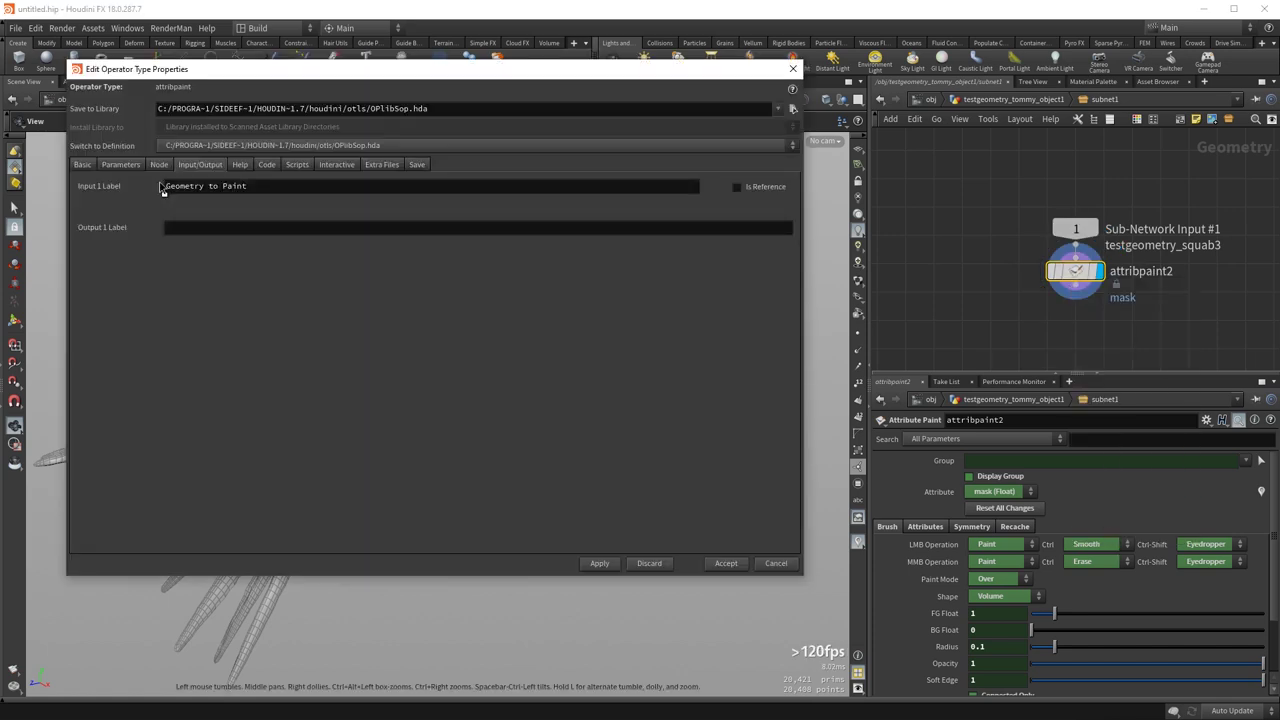
left_click(249, 166)
left_click(330, 166)
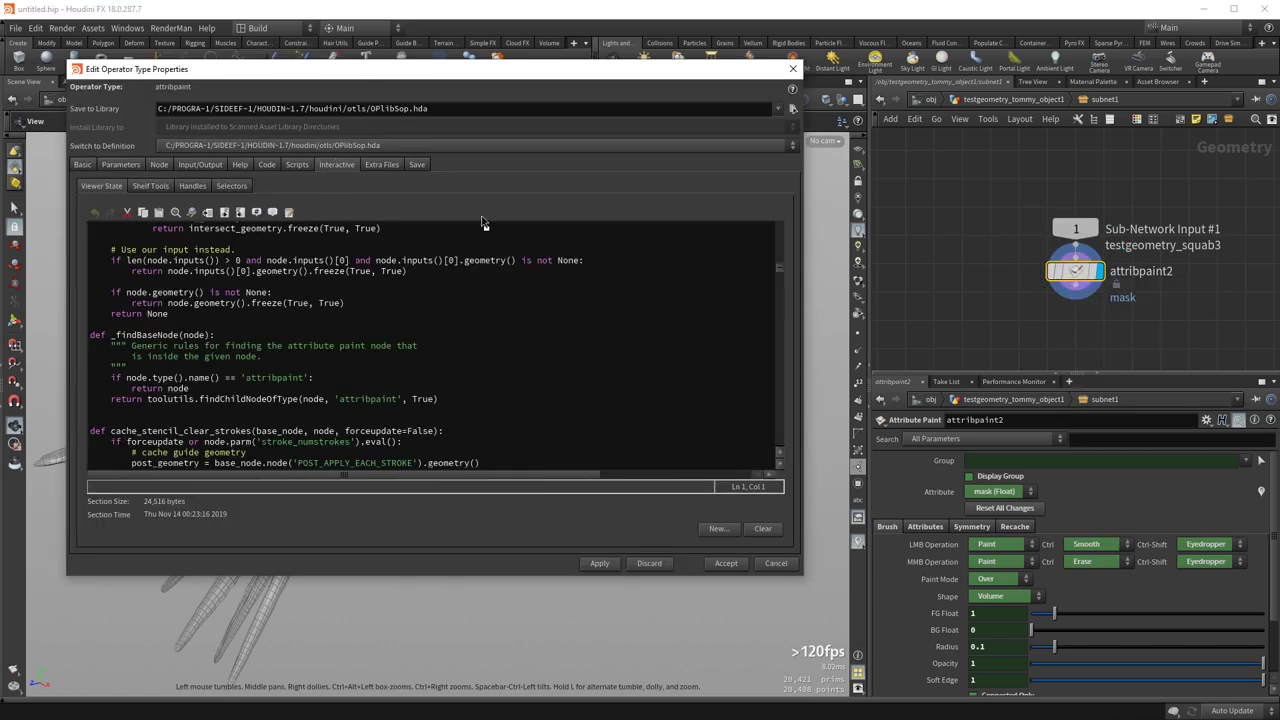
- Read through attribpaint2's viewer state code, including the PaintState class and its stroke handling, and return to the import lines at its start
mouse_move(781, 268)
left_mouse_down()
mouse_move(784, 232)
mouse_move(798, 299)
left_mouse_up()
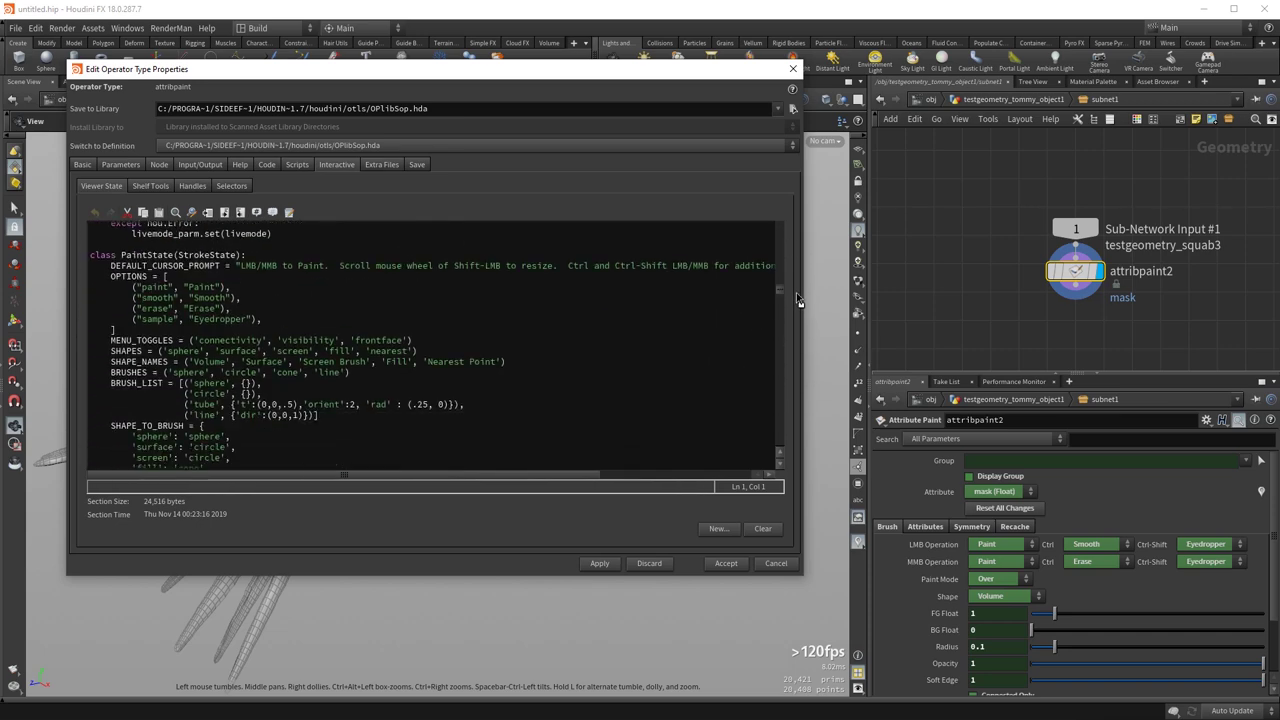
left_click_drag(121, 256, 232, 268)
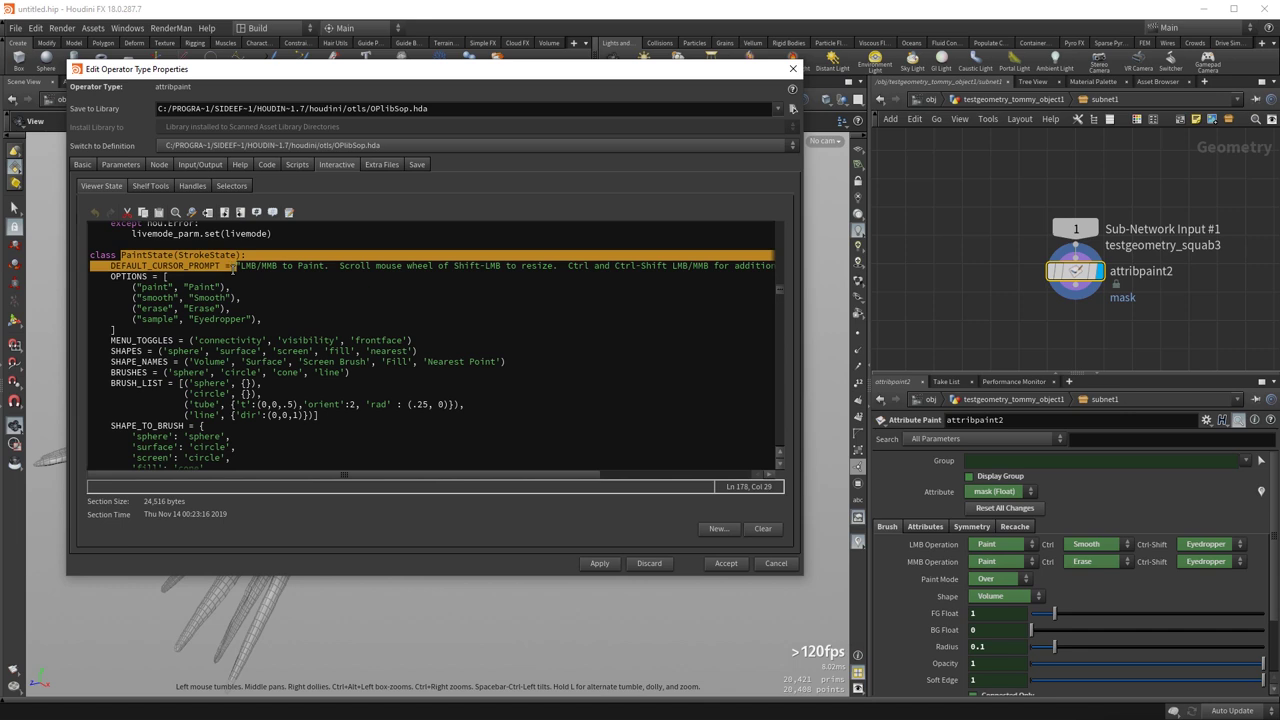
left_click(232, 268)
scroll(277, 350, "down", 8)
scroll(277, 350, "down", 10)
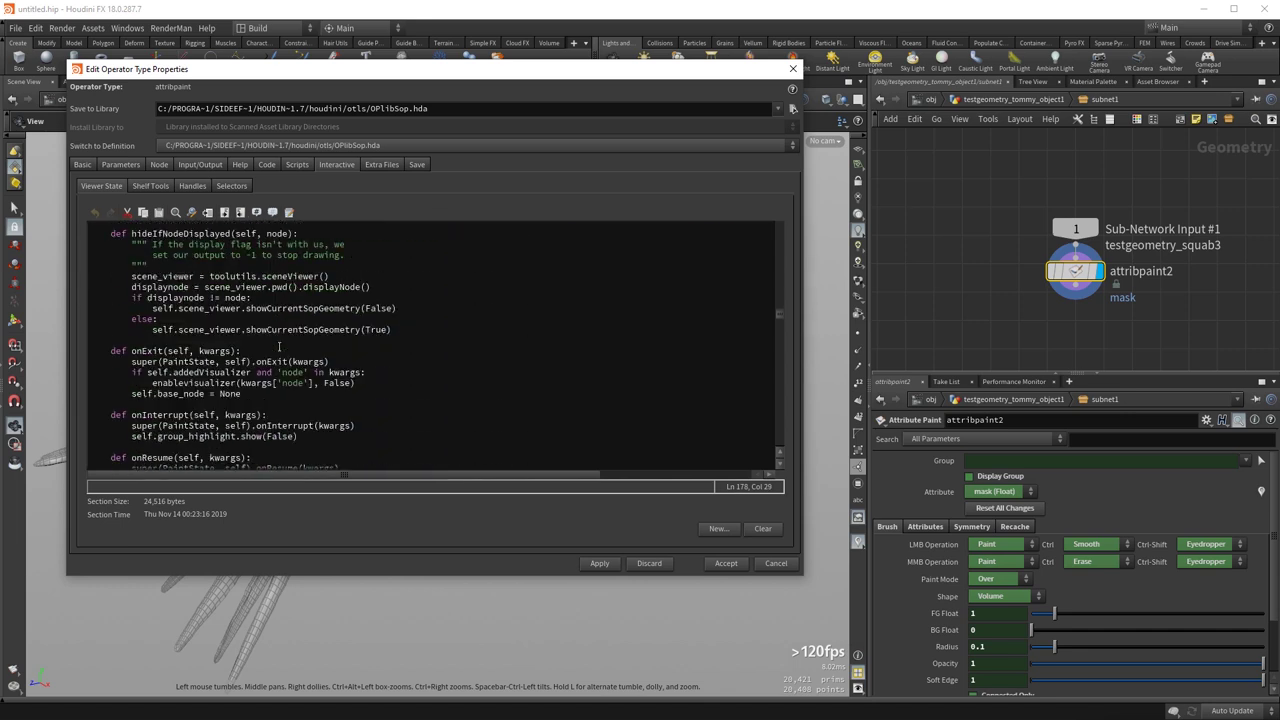
scroll(279, 346, "down", 8)
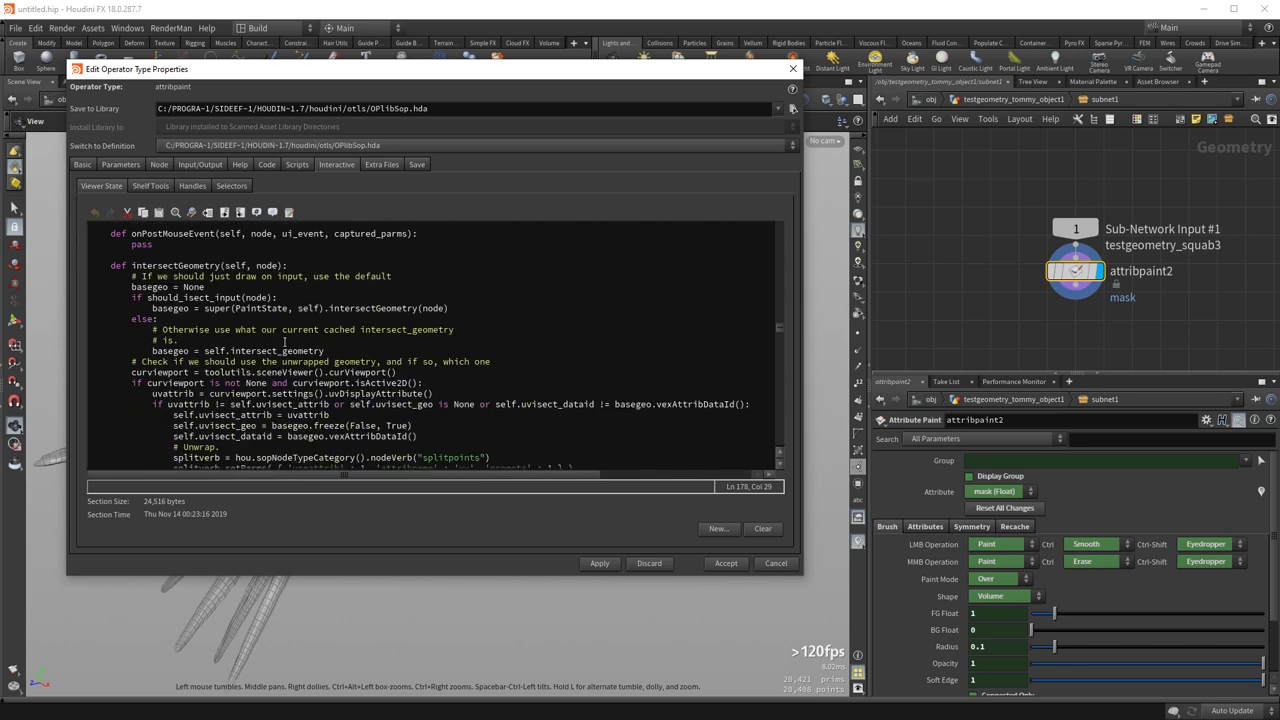
scroll(285, 342, "down", 4)
scroll(290, 336, "down", 4)
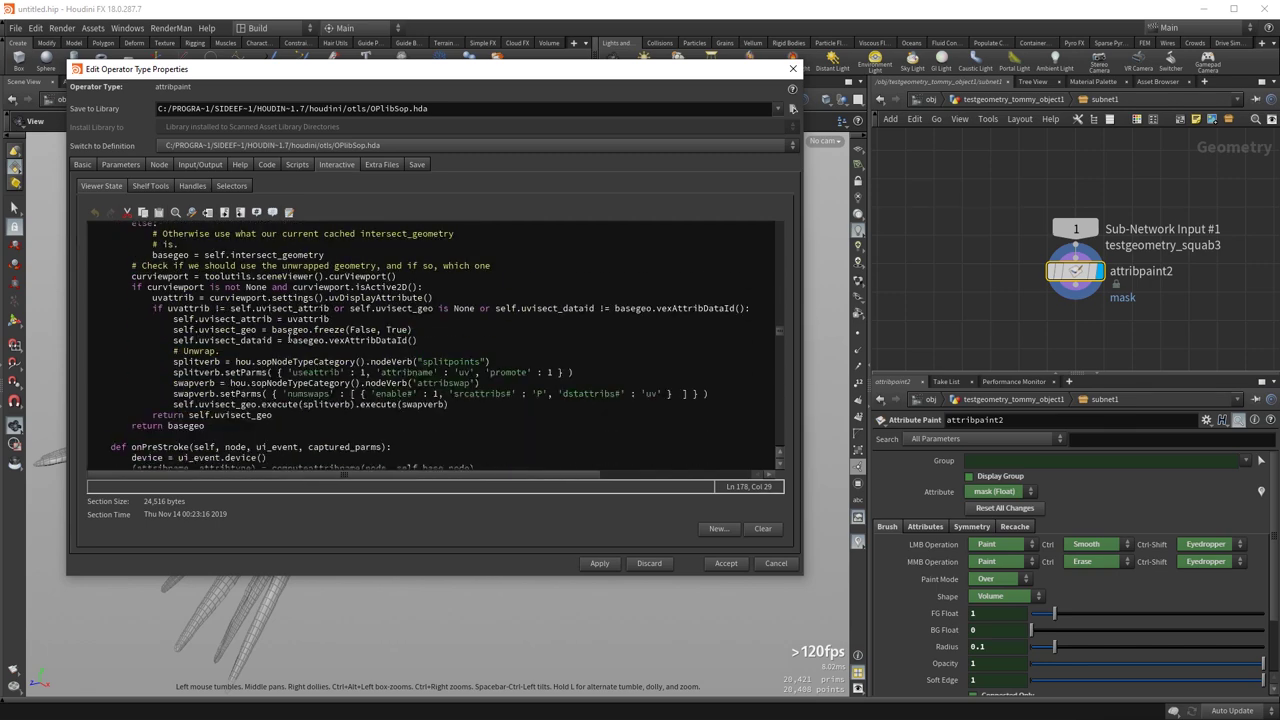
scroll(297, 333, "down", 6)
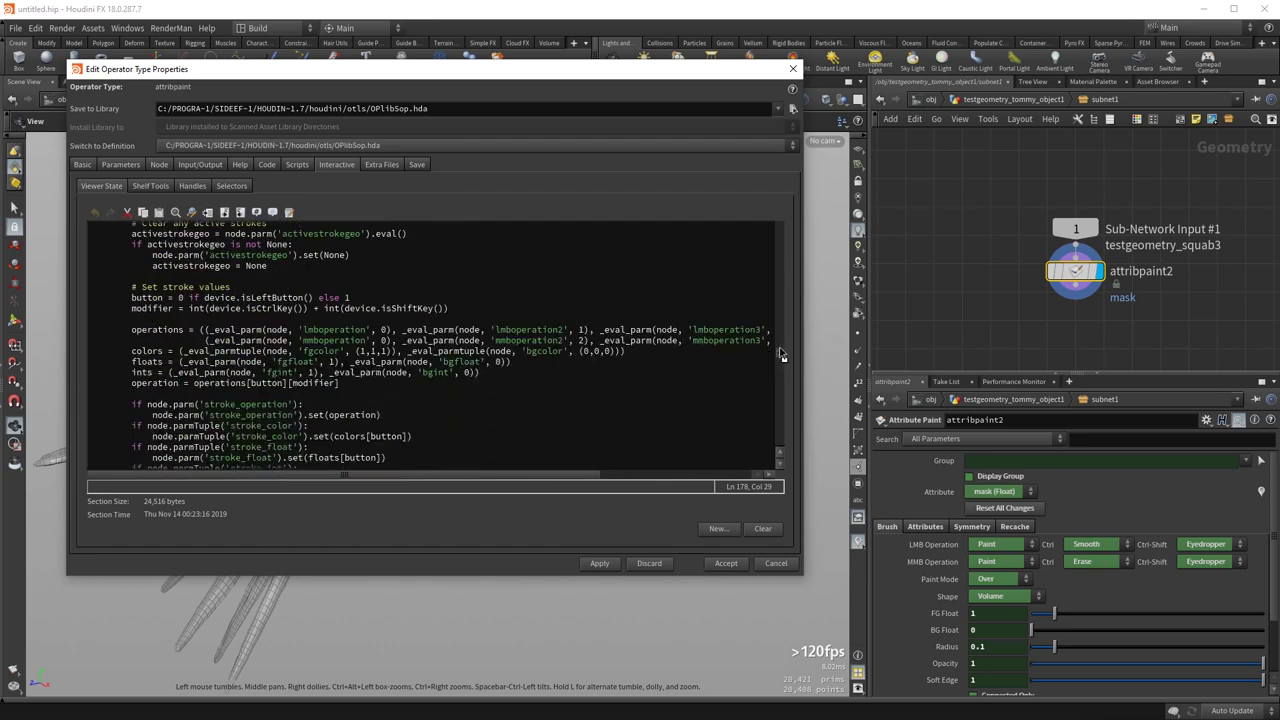
scroll(338, 318, "down", 1)
scroll(450, 336, "up", 9)
scroll(563, 355, "down", 1)
scroll(563, 355, "down", 10)
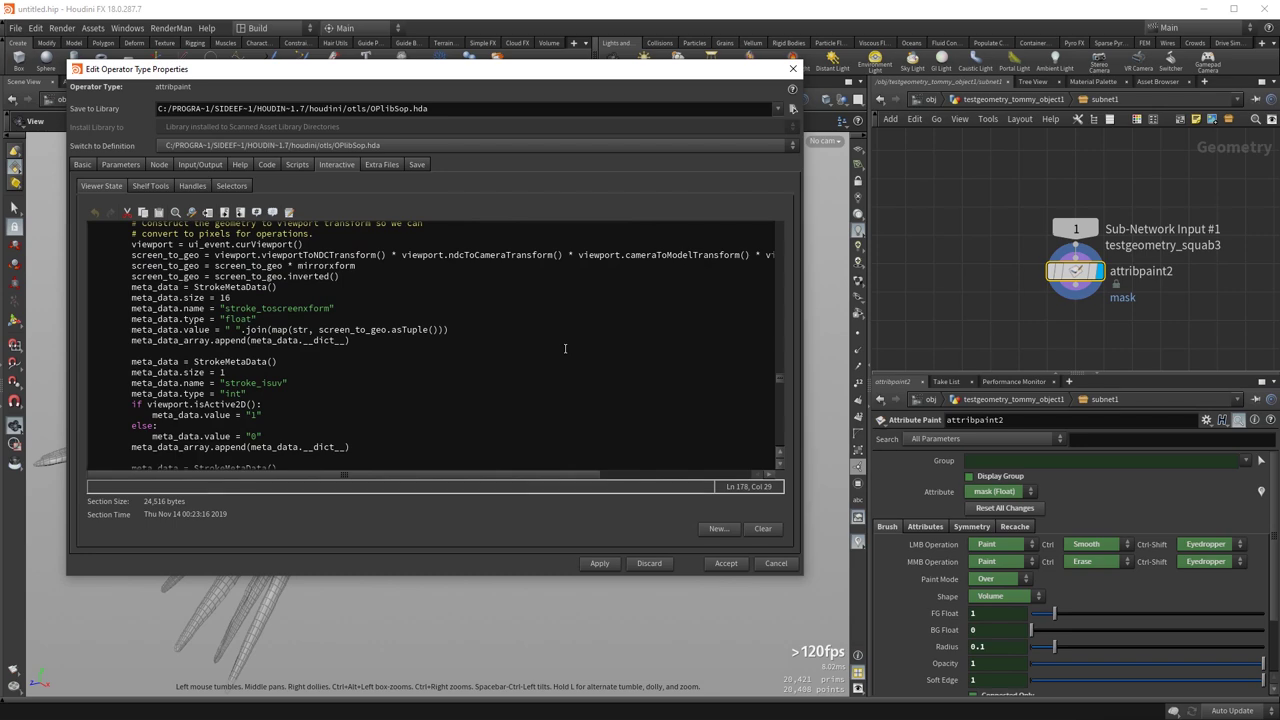
left_click_drag(779, 379, 775, 214)
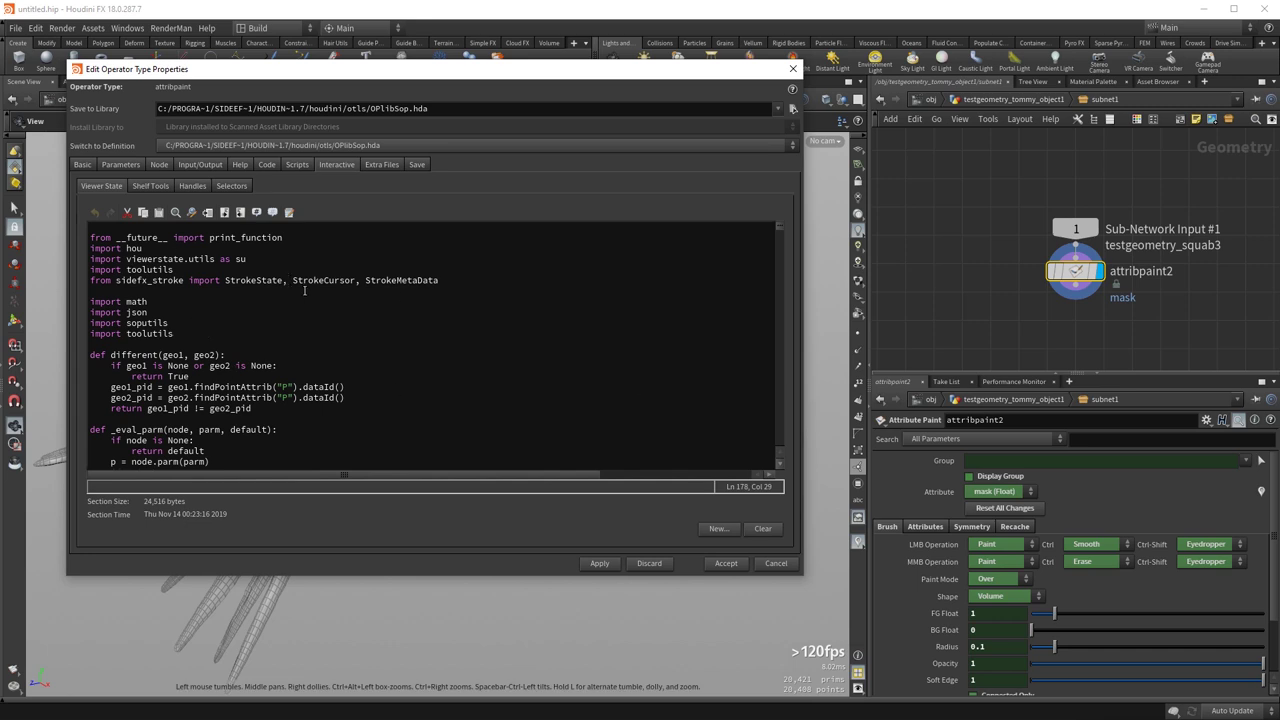
- View attribpaint2's shelf tool definition, and close the operator type properties without unlocking or saving the node
left_click(146, 188)
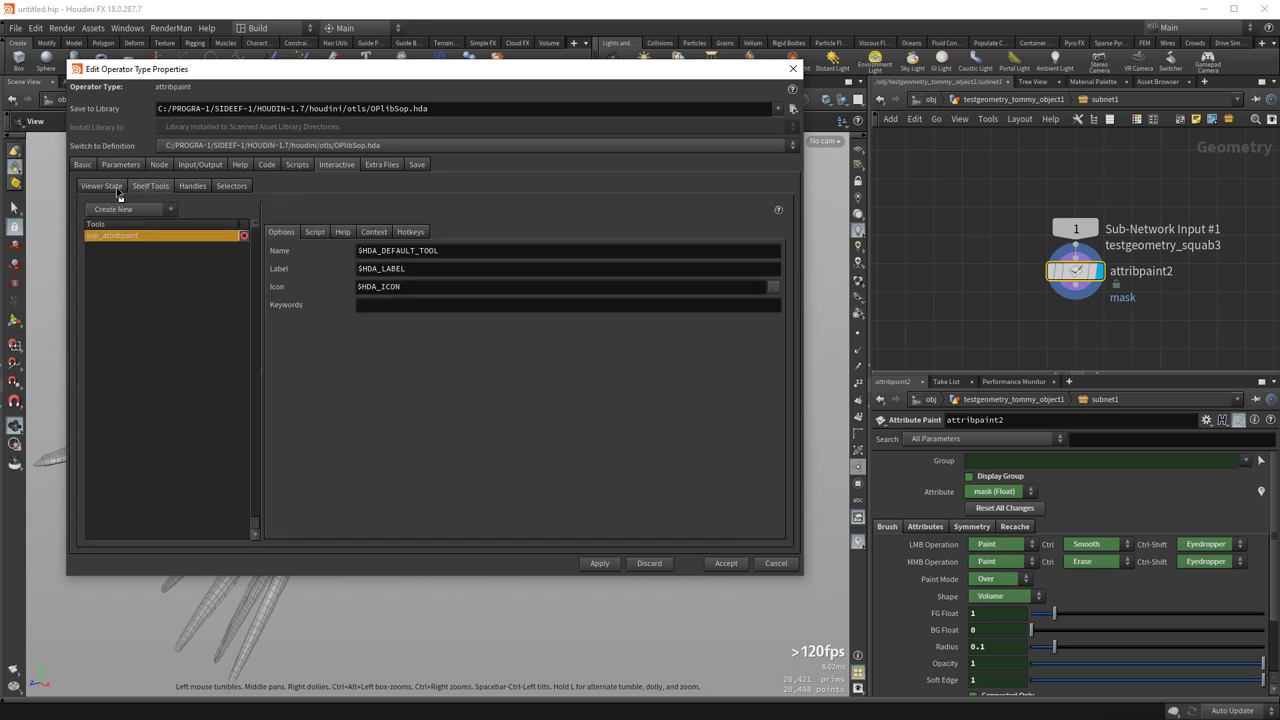
left_click(725, 565)
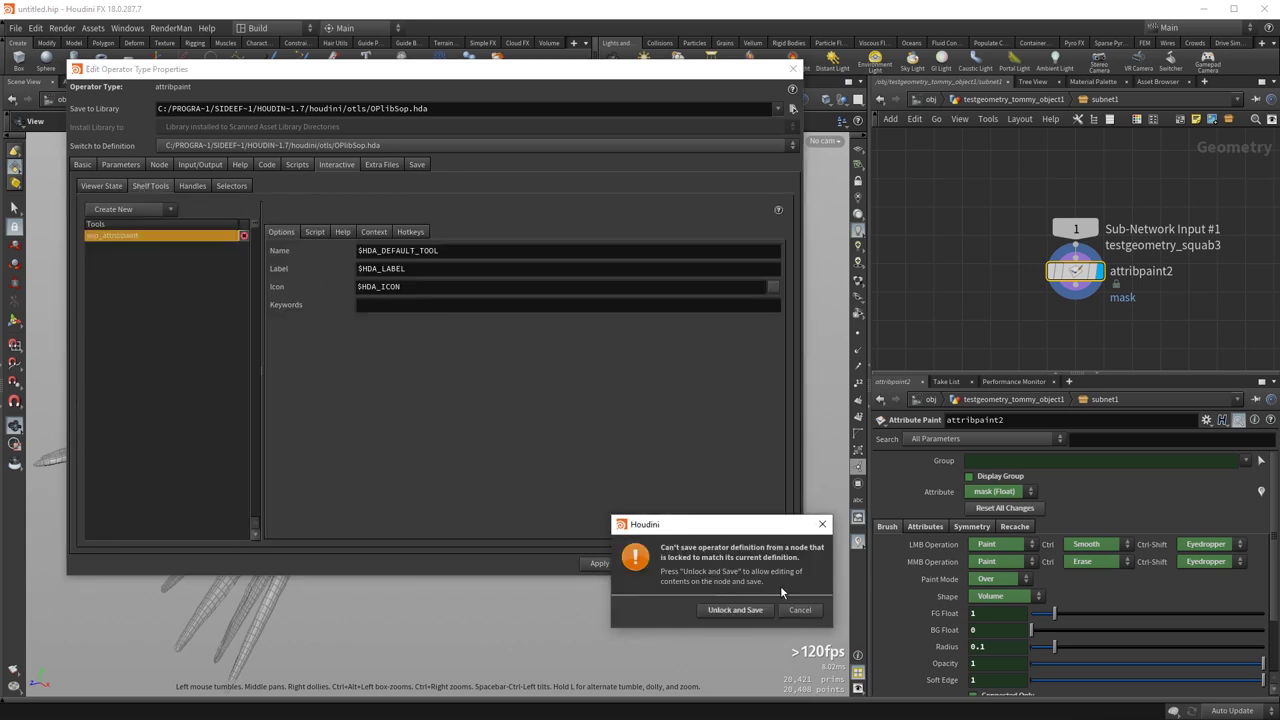
left_click(800, 610)
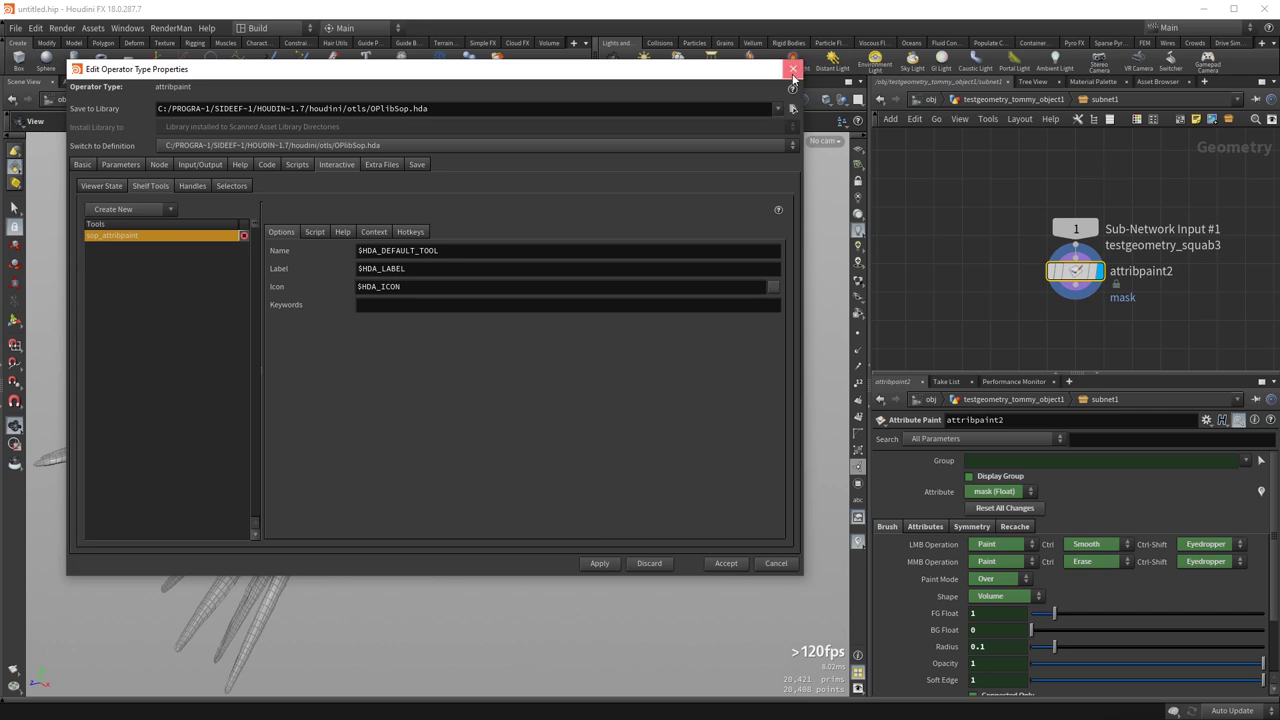
left_click(793, 68)
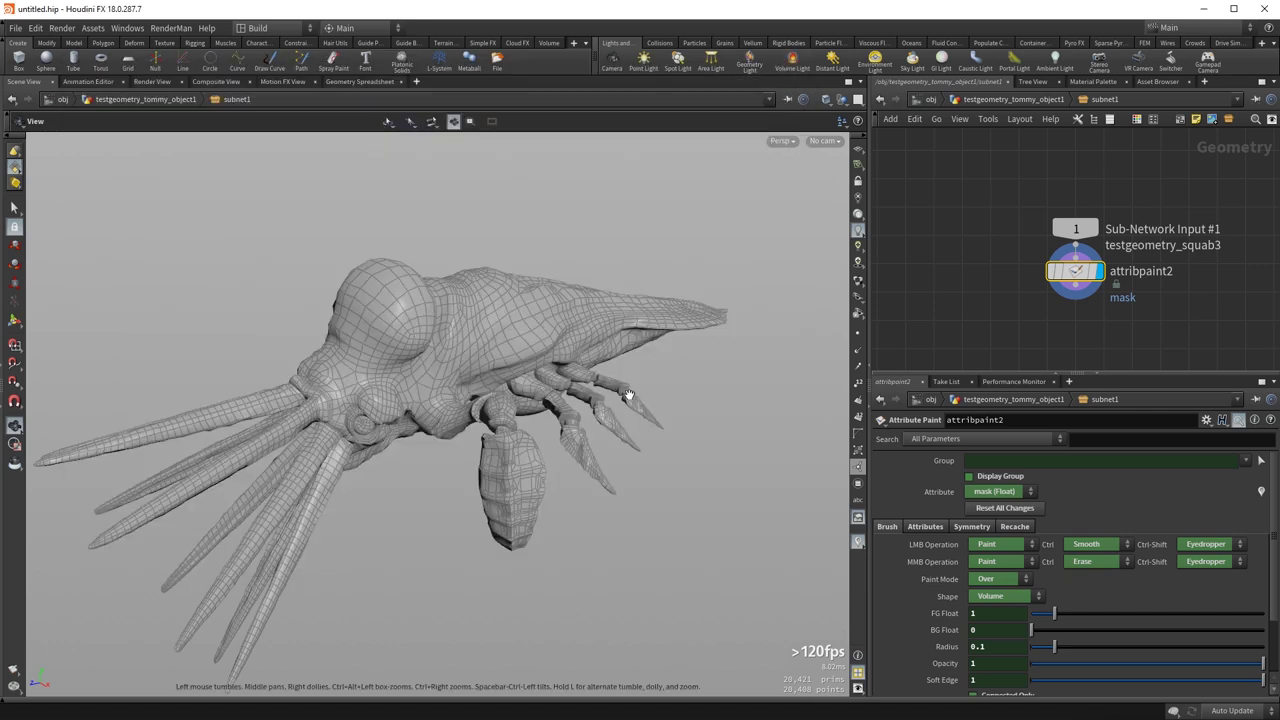